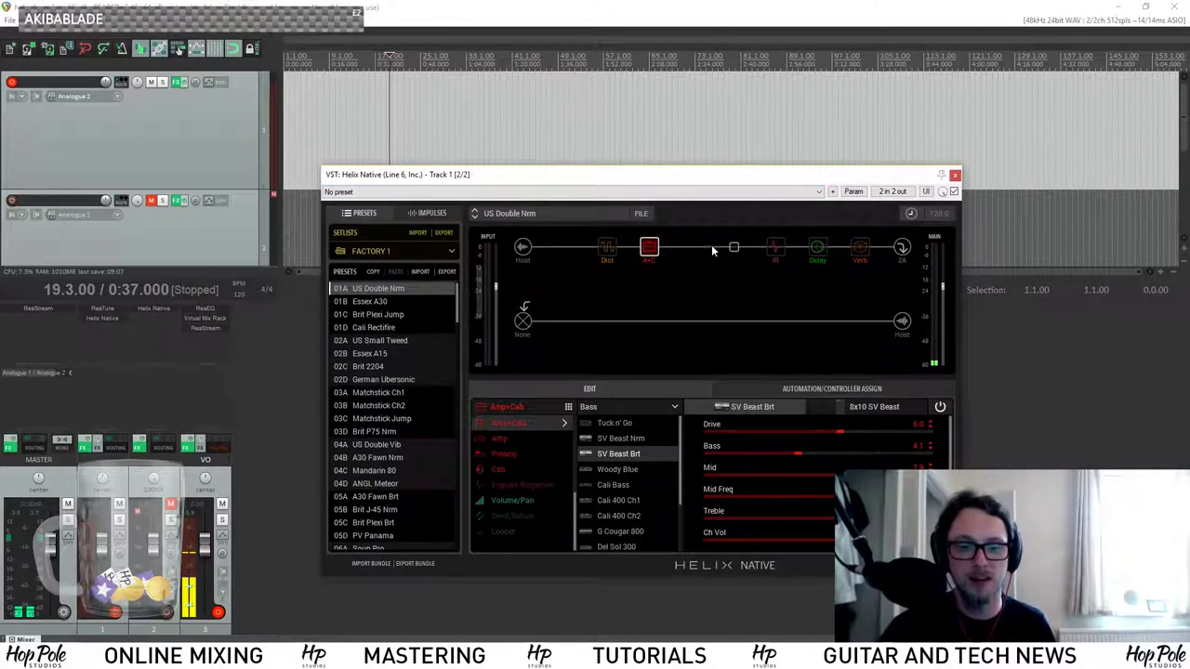
Switch the Amp+Cab block to the SV Beast Nrm bass amp and raise its Mid Freq and Mid settings.
click(649, 234)
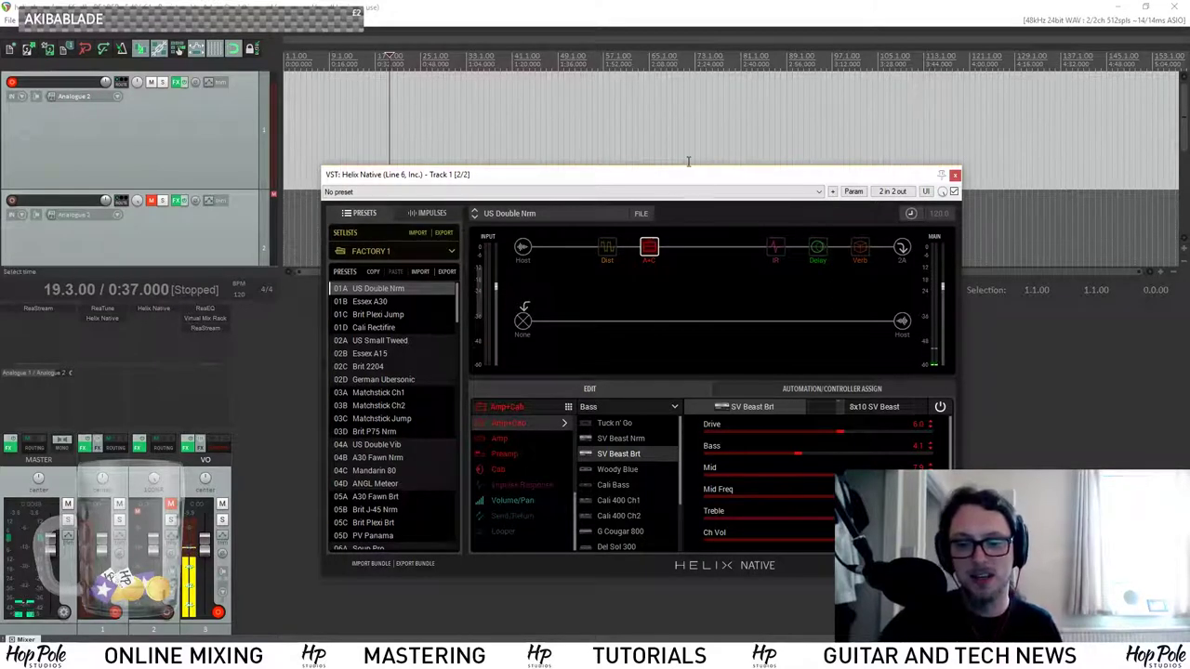
click(630, 441)
click(622, 454)
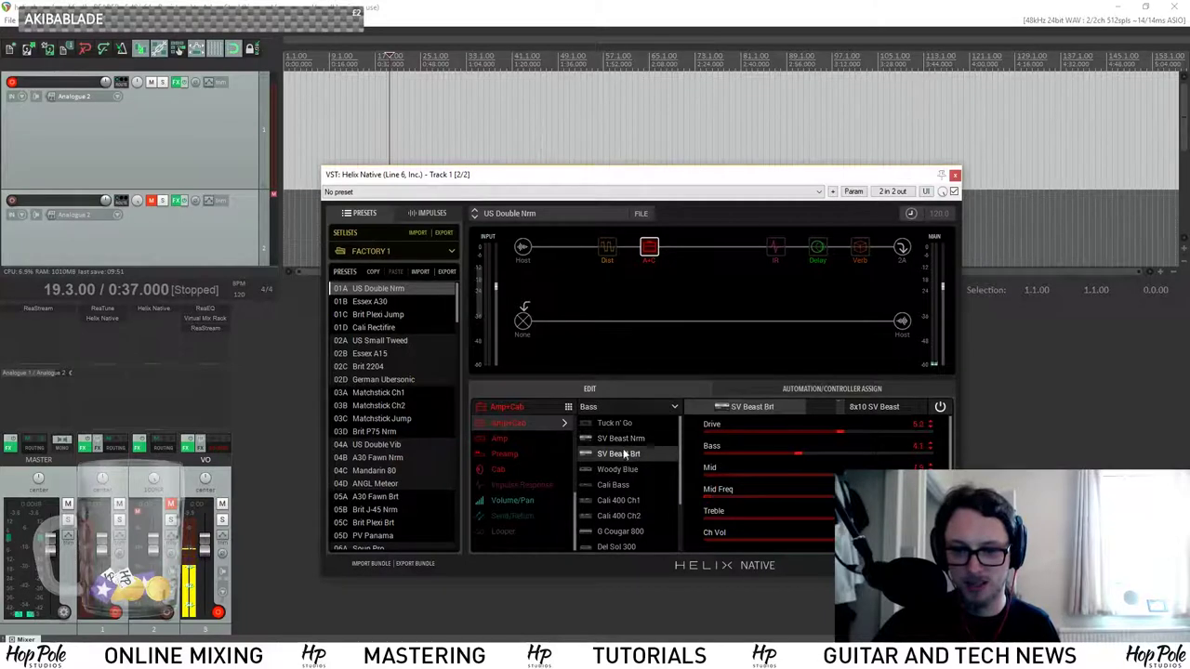
click(625, 438)
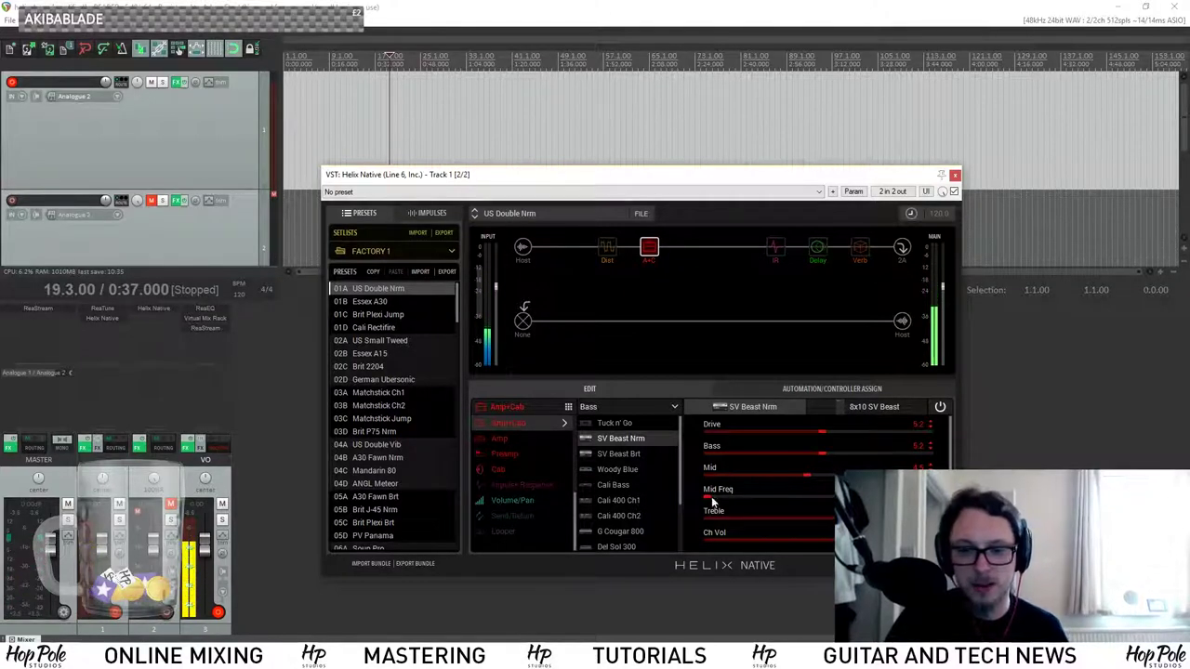
drag(709, 497, 818, 502)
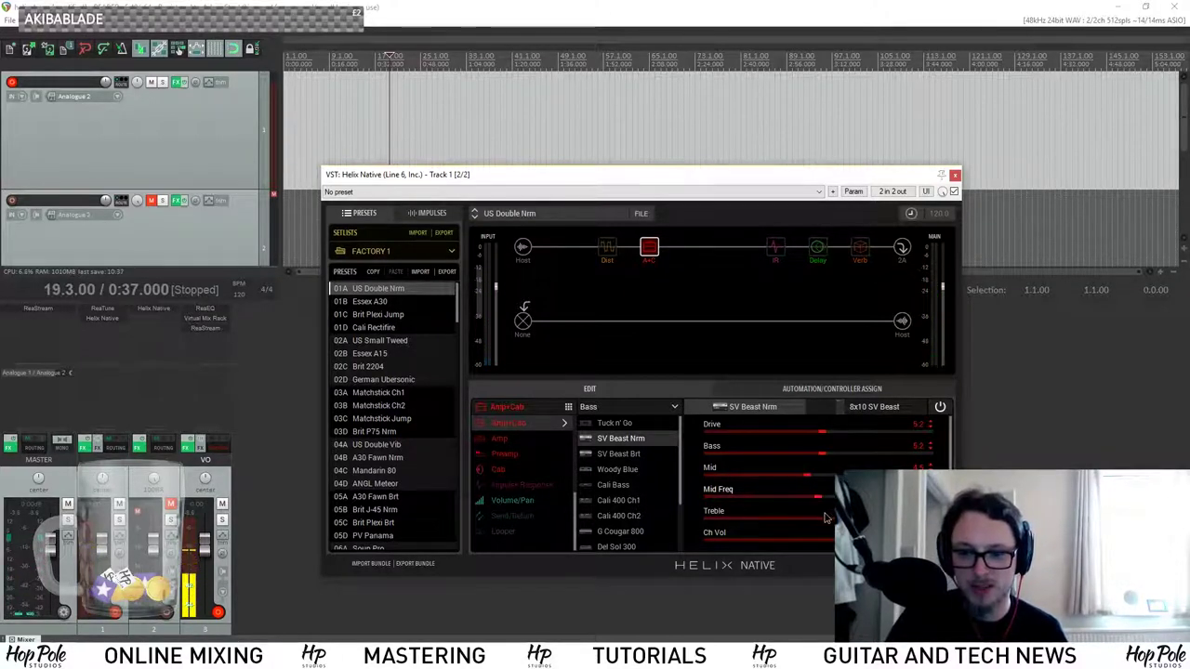
drag(806, 476, 842, 477)
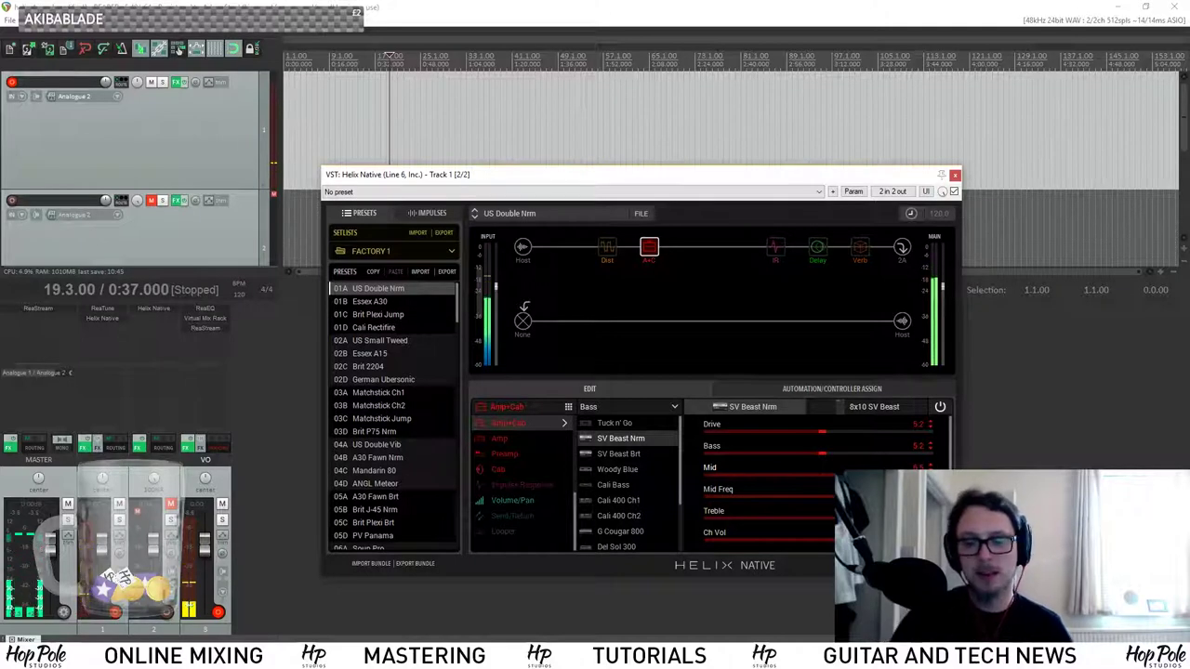
After checking the 8x10 SV Beast cab options, switch the amp to SV Beast Brt with Drive at 9.8.
click(879, 408)
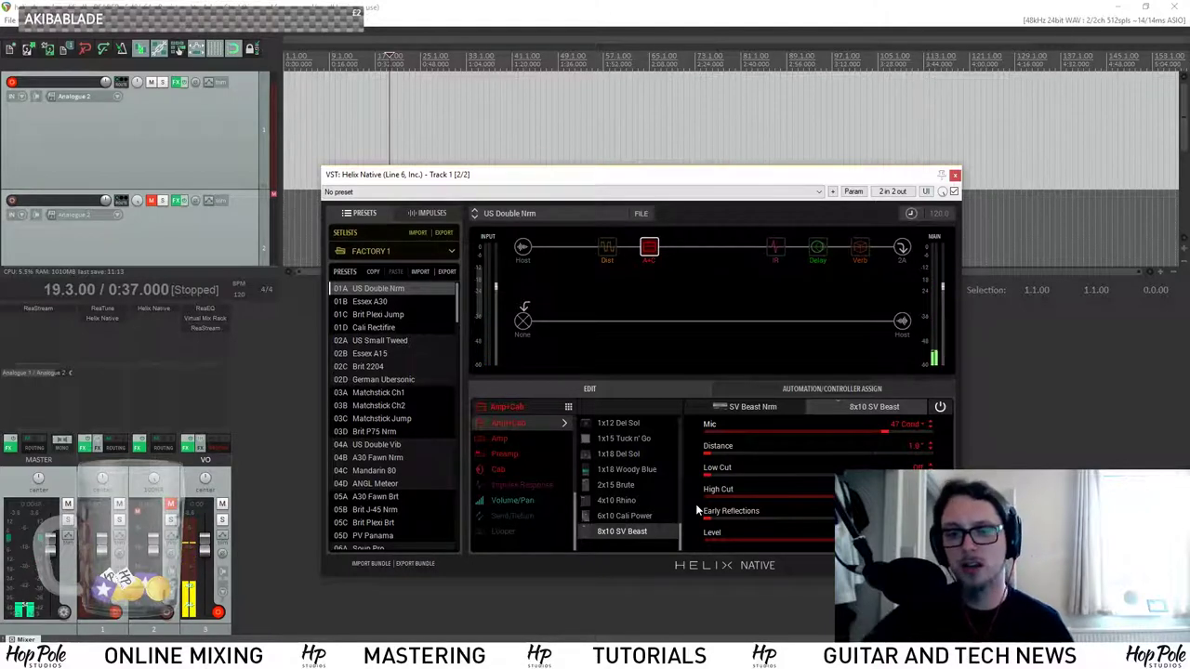
scroll(631, 489, up, 2)
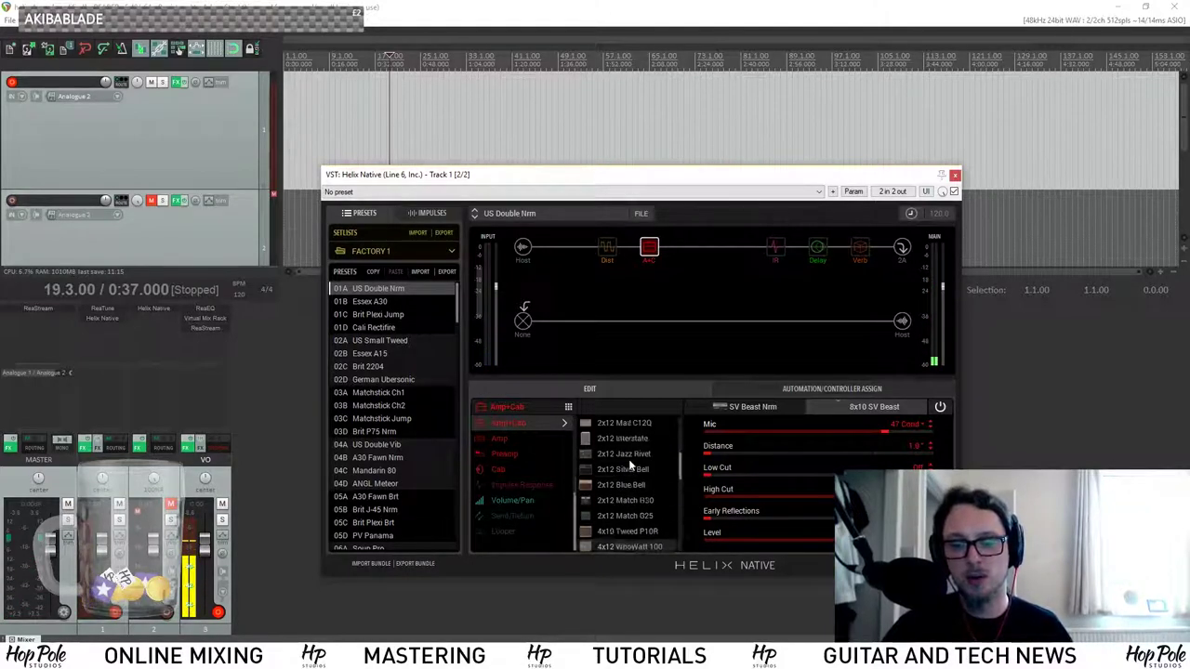
click(739, 403)
click(678, 389)
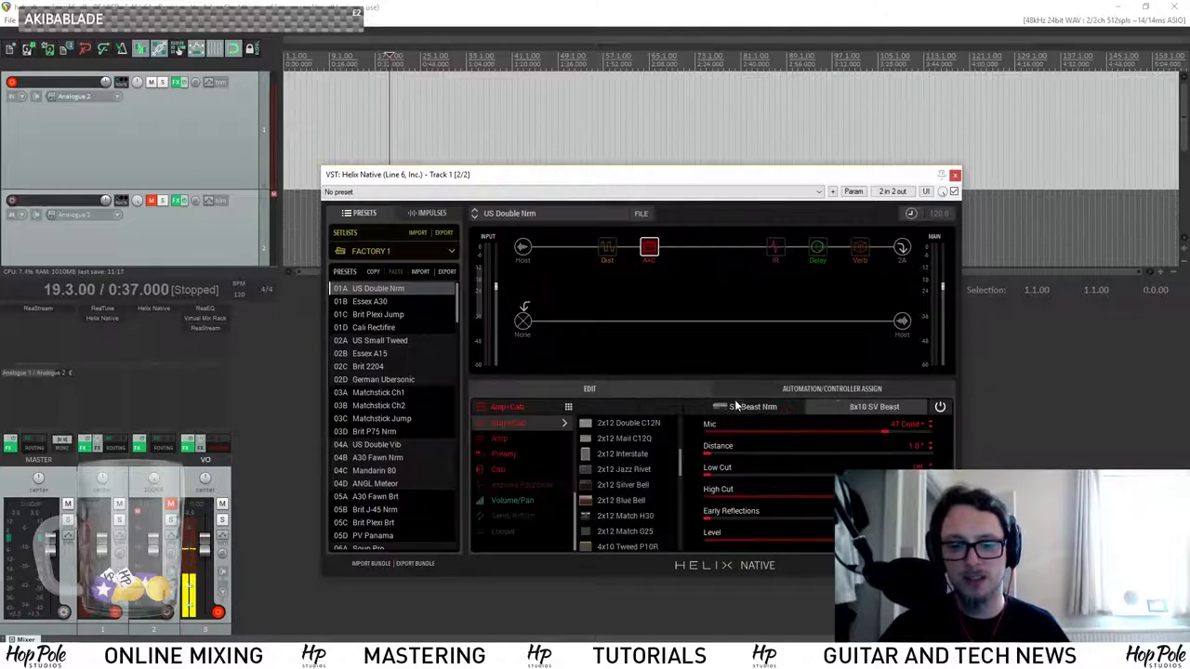
click(620, 453)
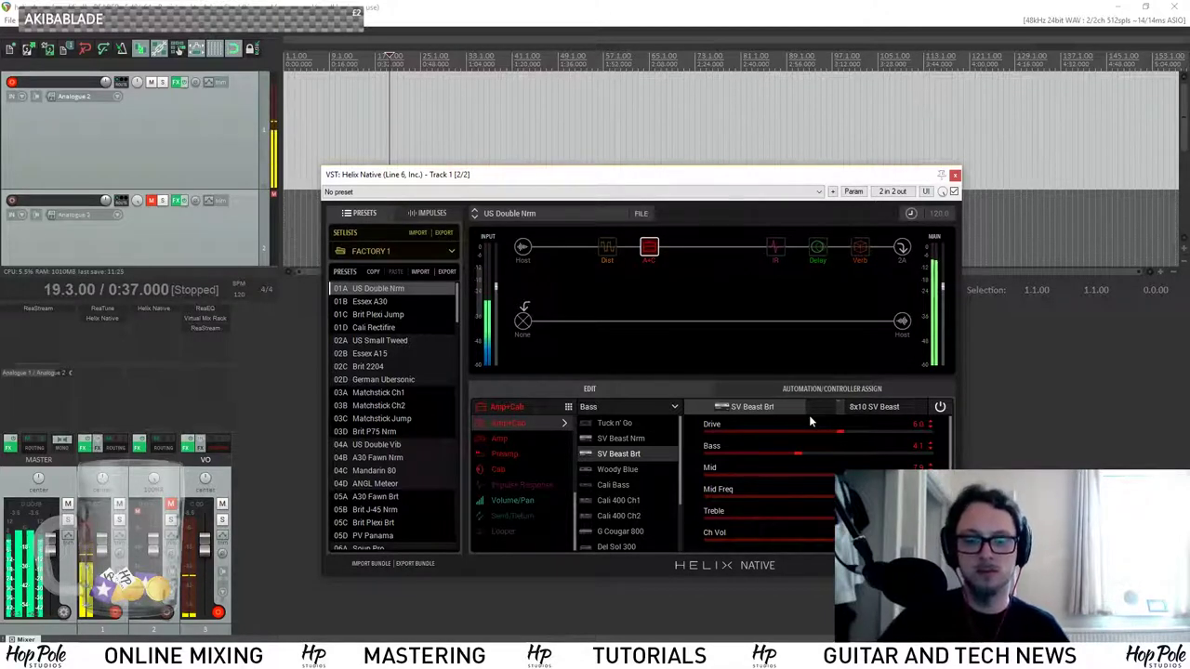
drag(862, 436, 922, 439)
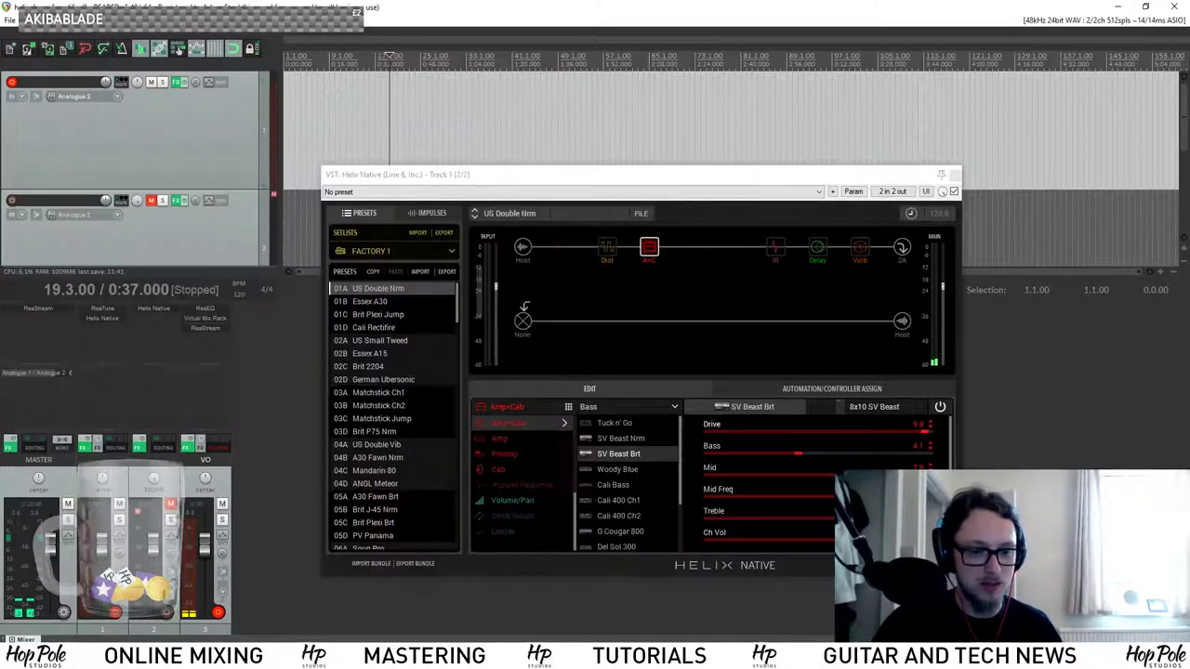
Switch to the Twitch dashboard in the browser to check the live stream's information, and return to REAPER.
key(alt+Tab)
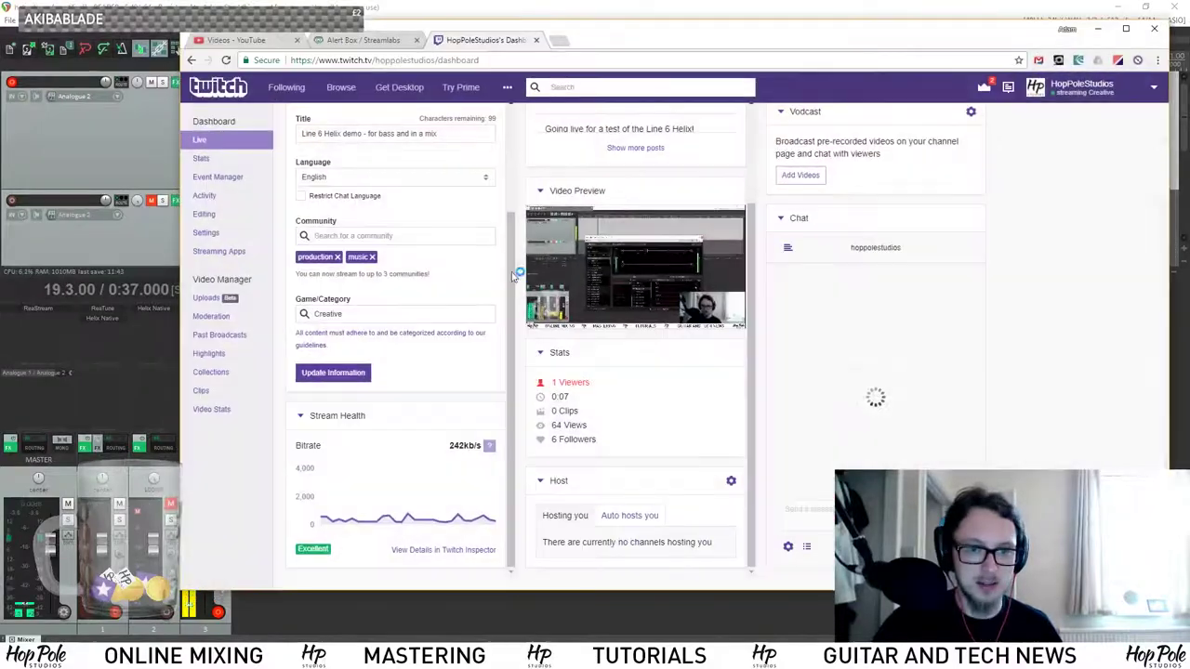
scroll(535, 416, up, 2)
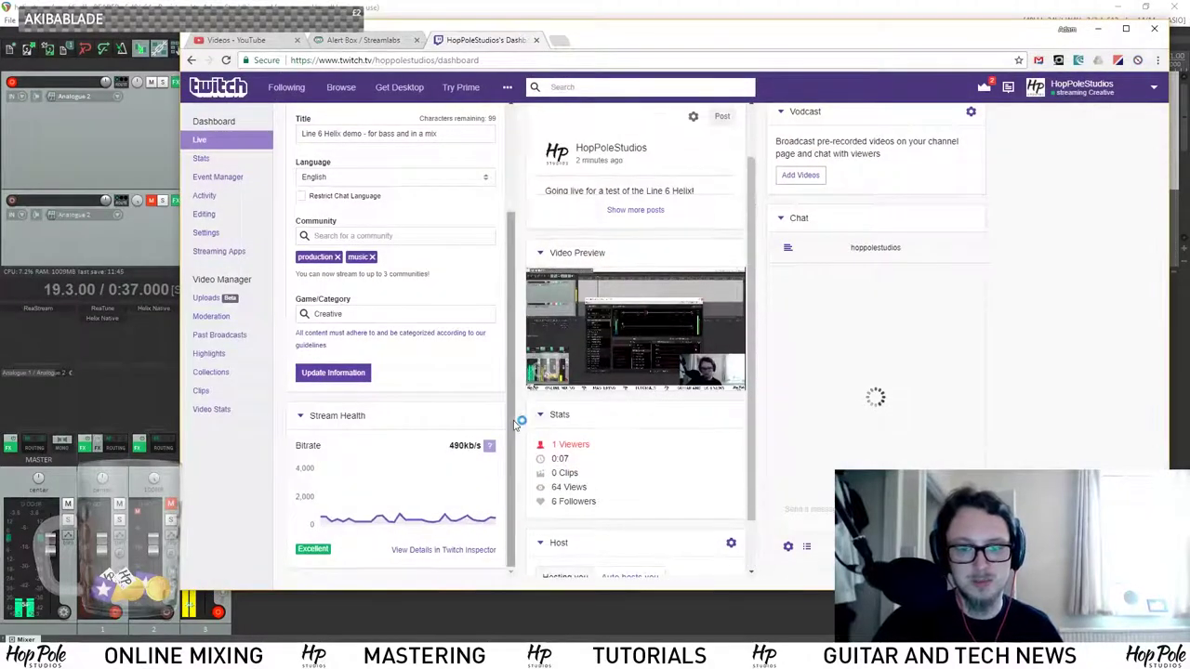
scroll(493, 463, up, 3)
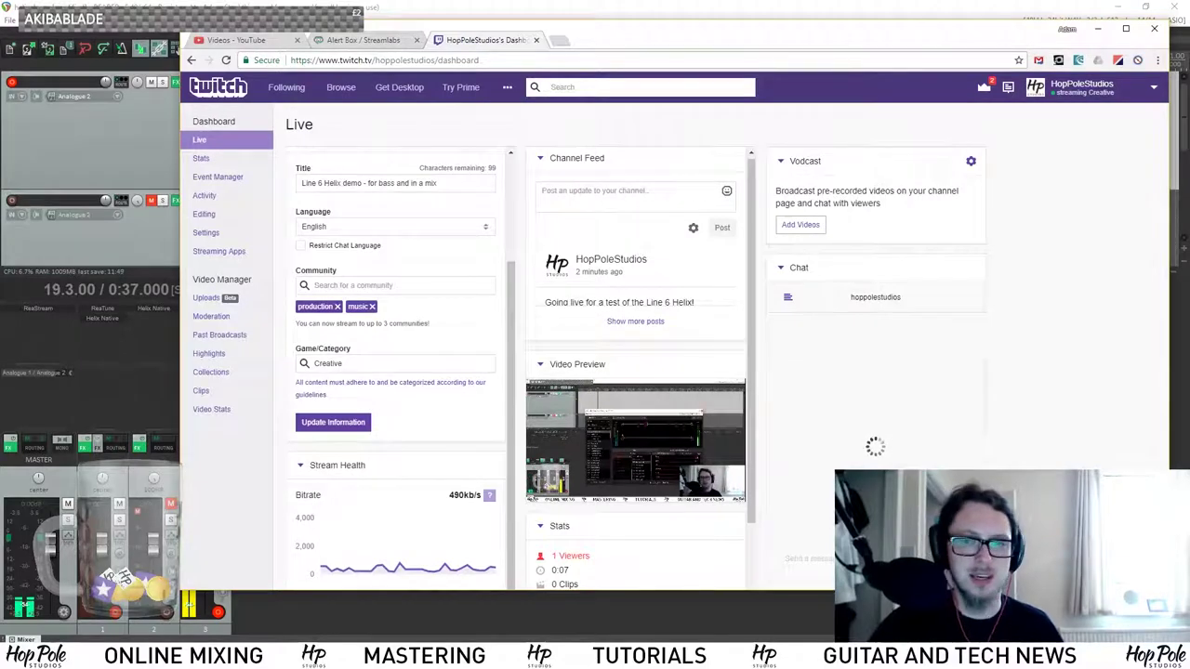
click(76, 657)
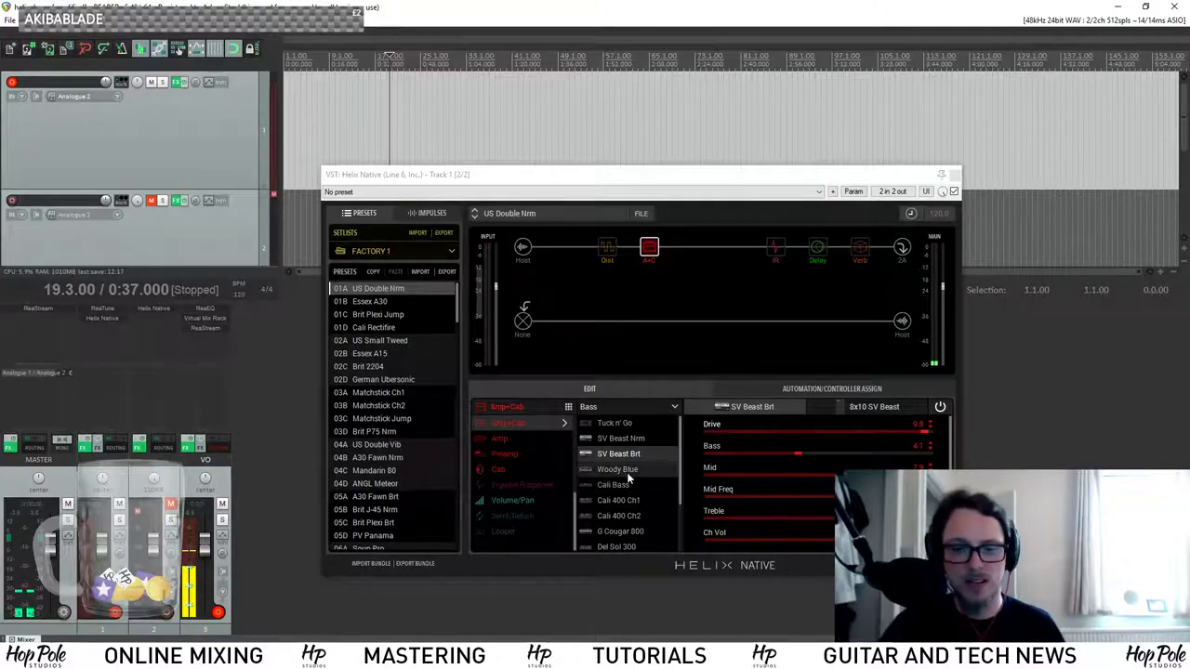
Load the Tuck n' Go bass amp, set its Bass to 4.6 and its cab mic to 112 Dynamic.
click(628, 423)
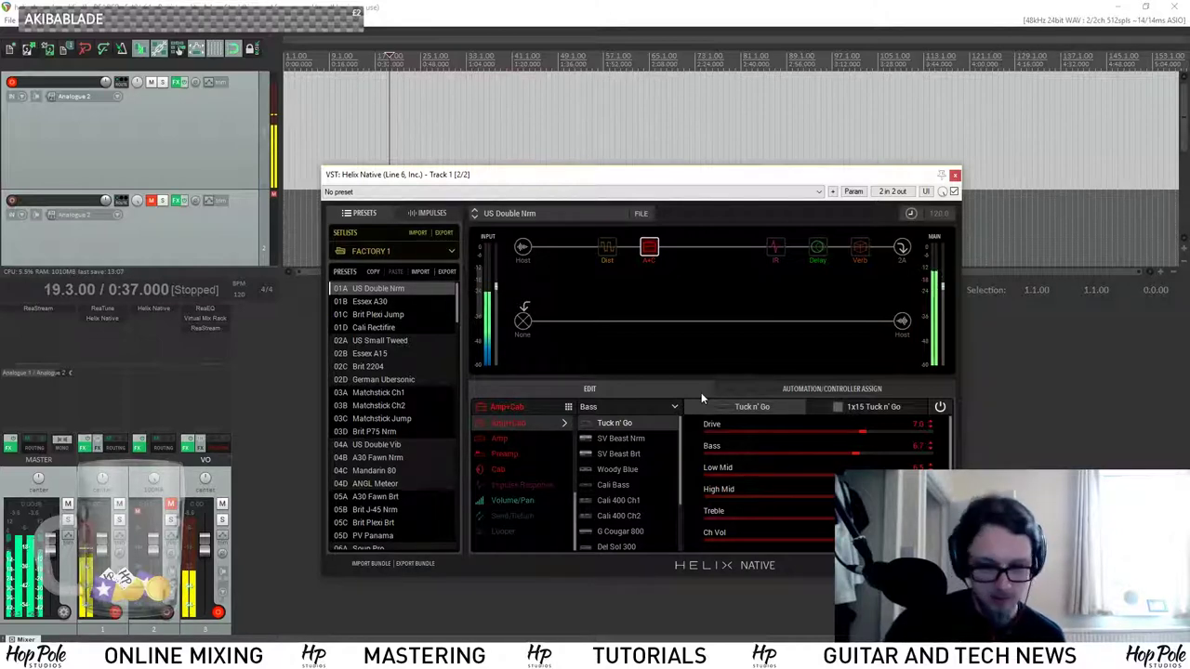
click(864, 410)
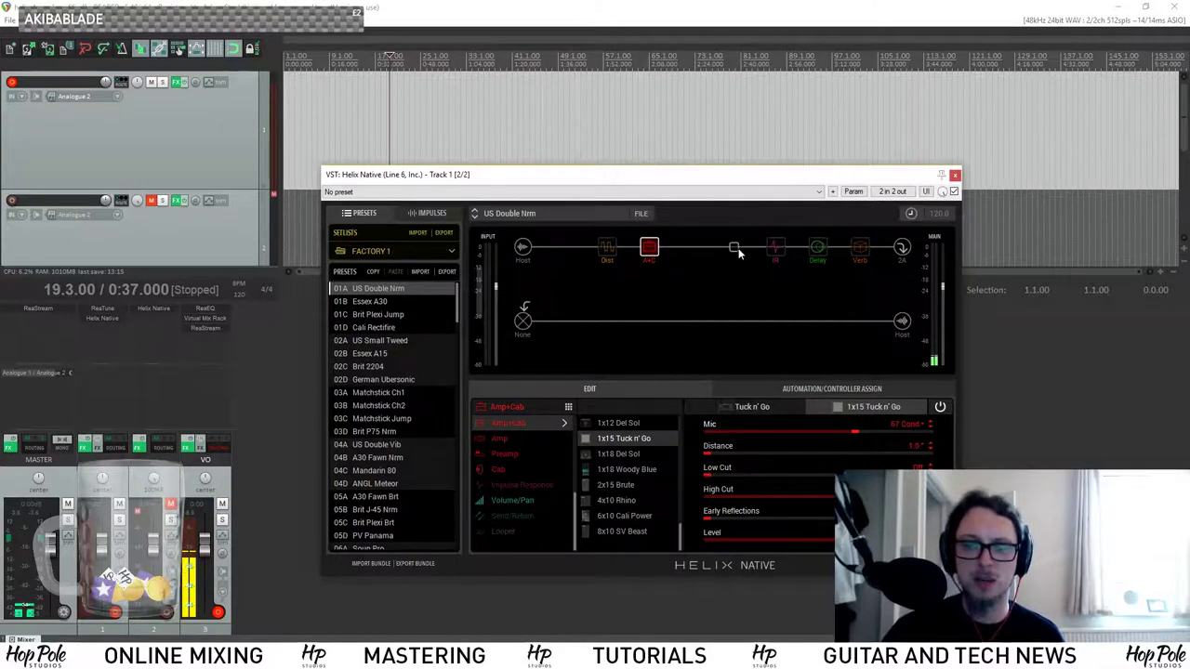
click(752, 408)
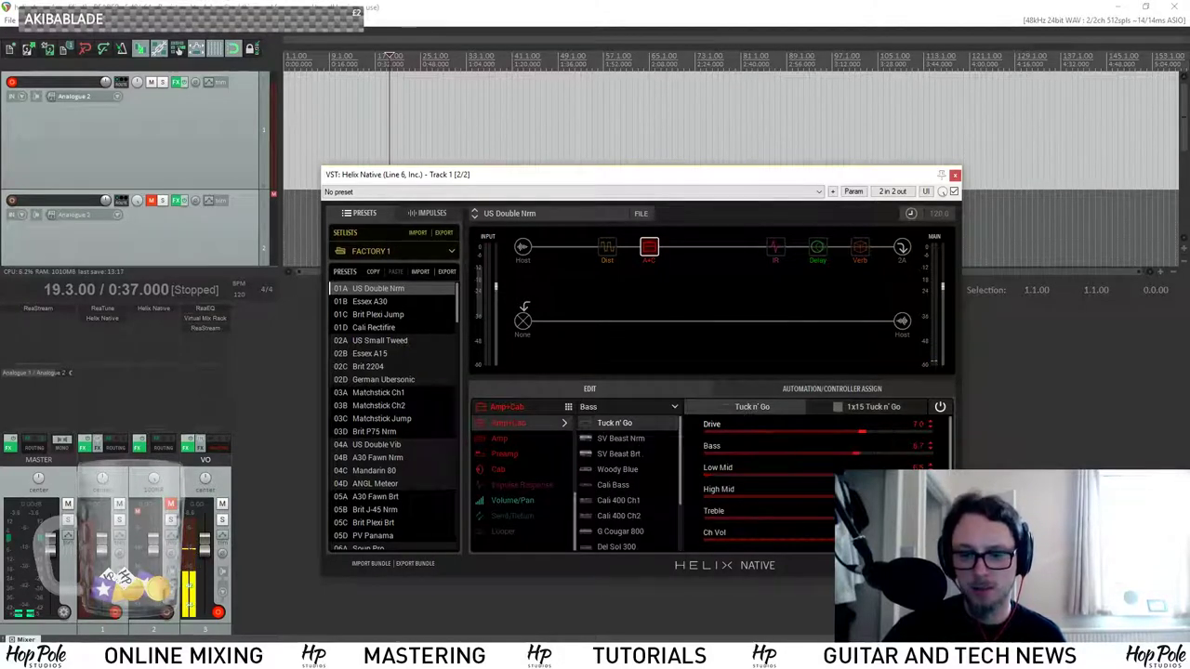
click(859, 408)
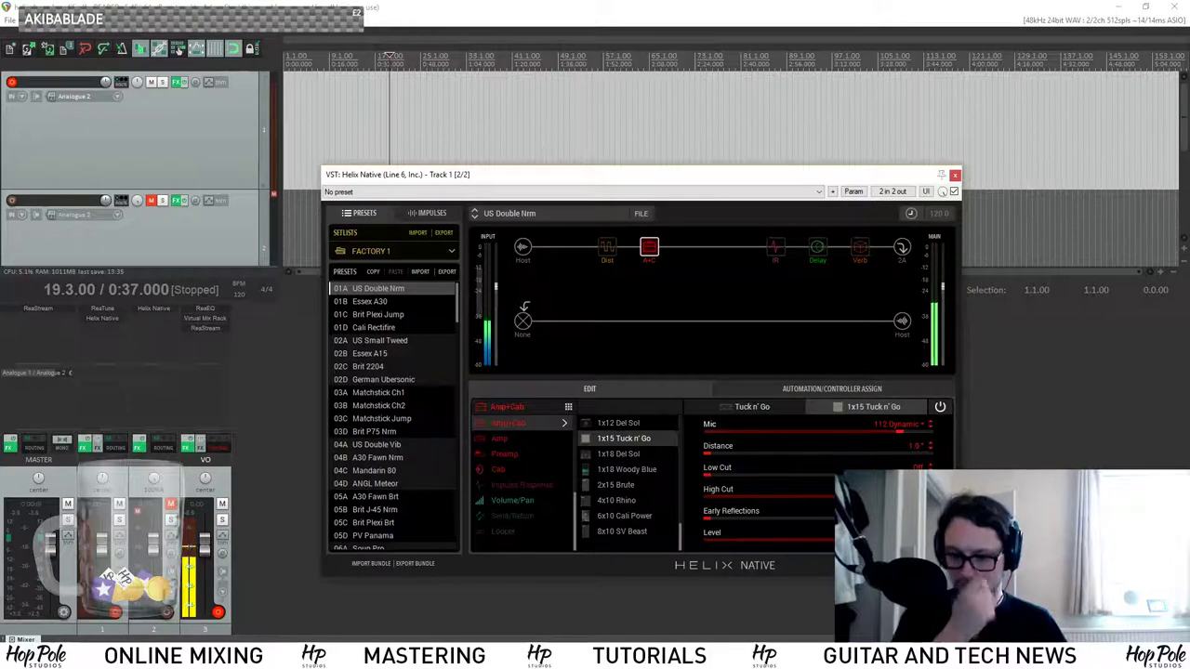
scroll(624, 461, up, 3)
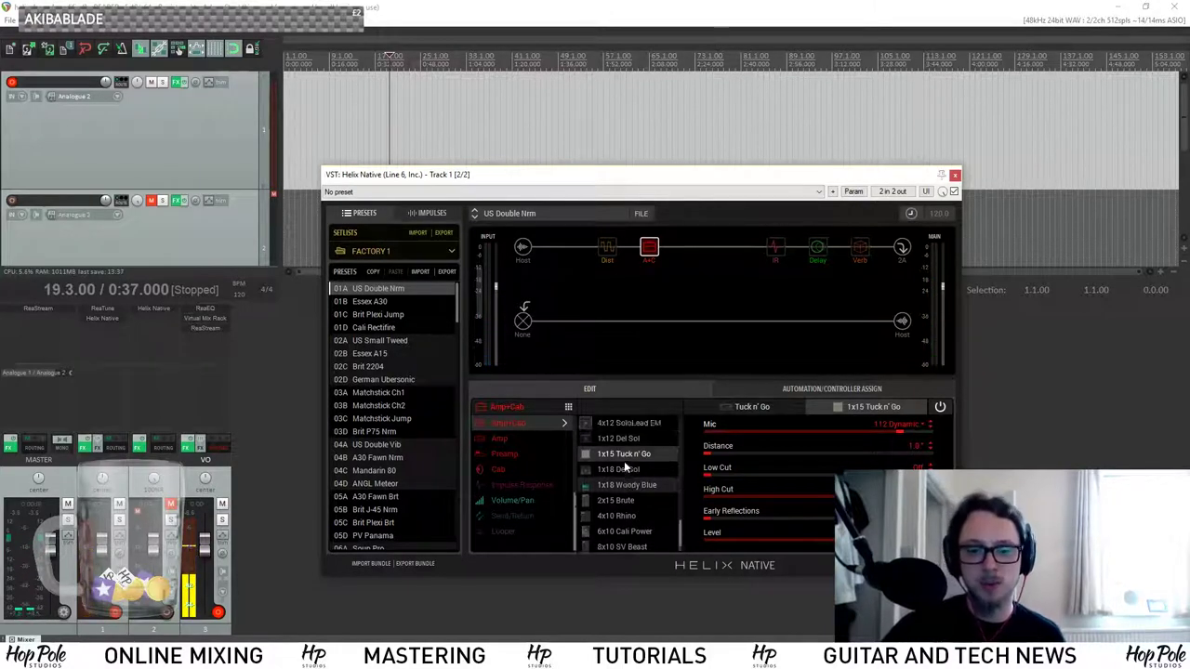
click(729, 409)
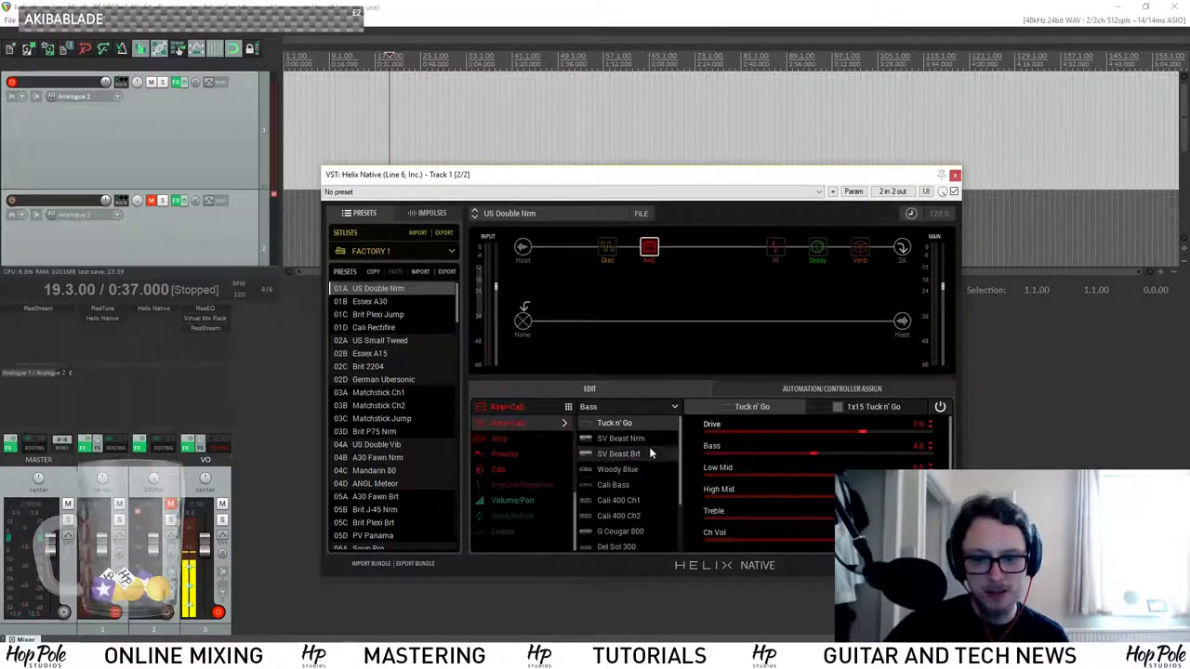
Load the Woody Blue bass amp and, after a brief look at the streaming software, view its 1x18 Woody Blue cab settings.
click(618, 473)
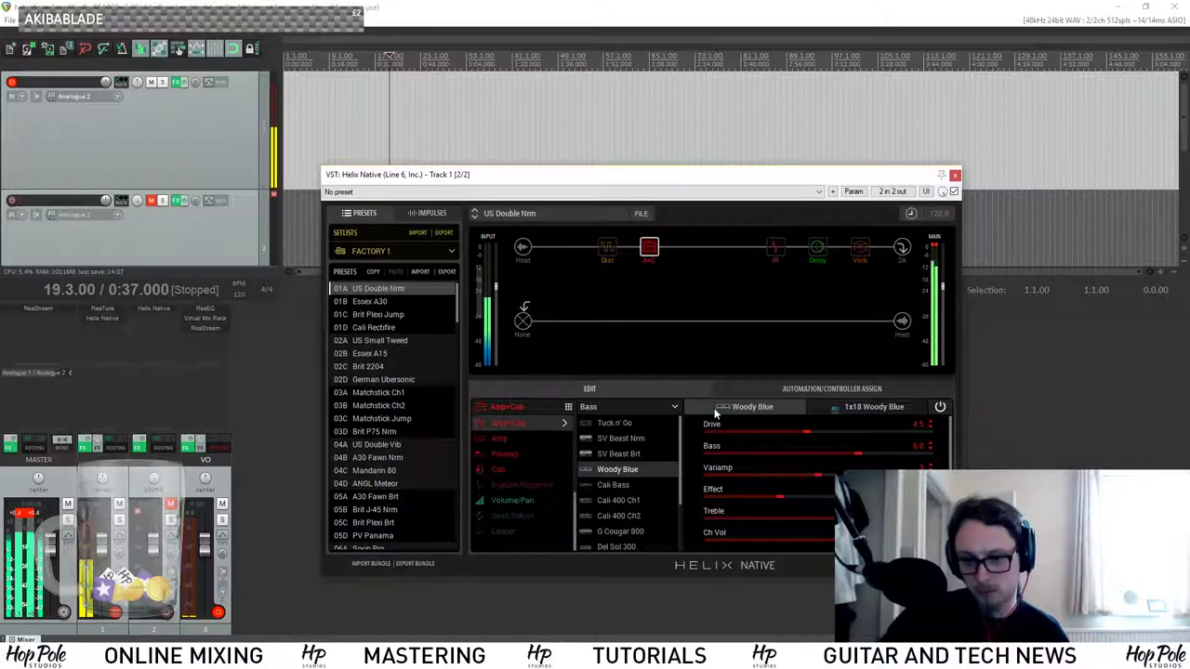
key(alt+Tab)
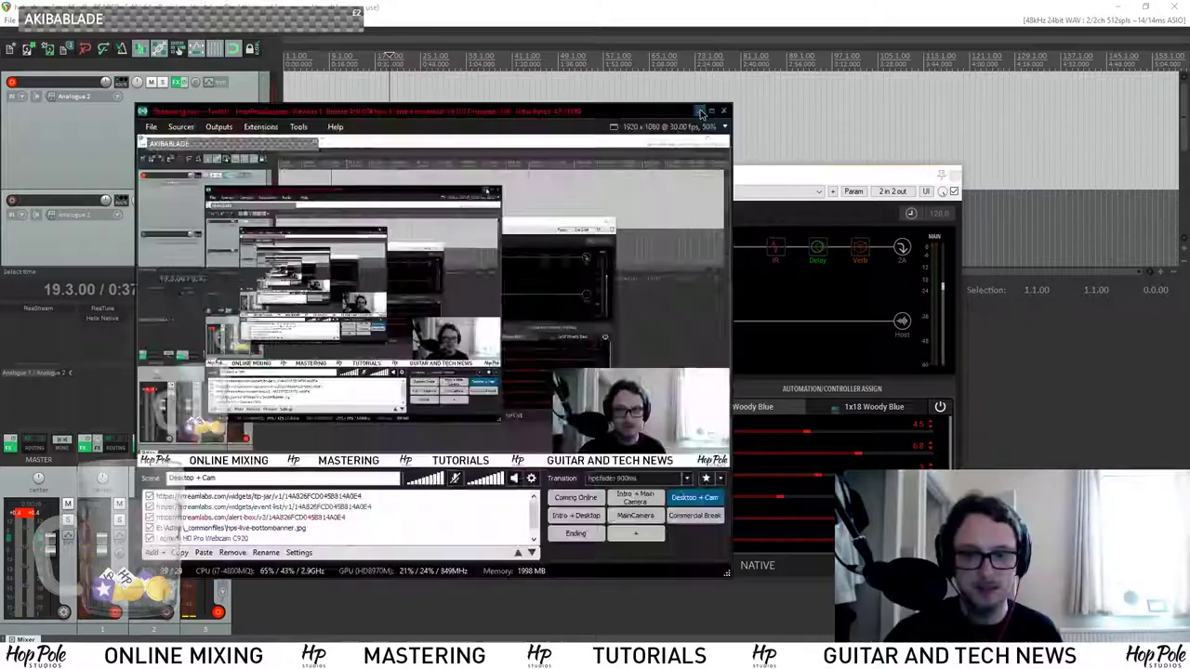
click(697, 114)
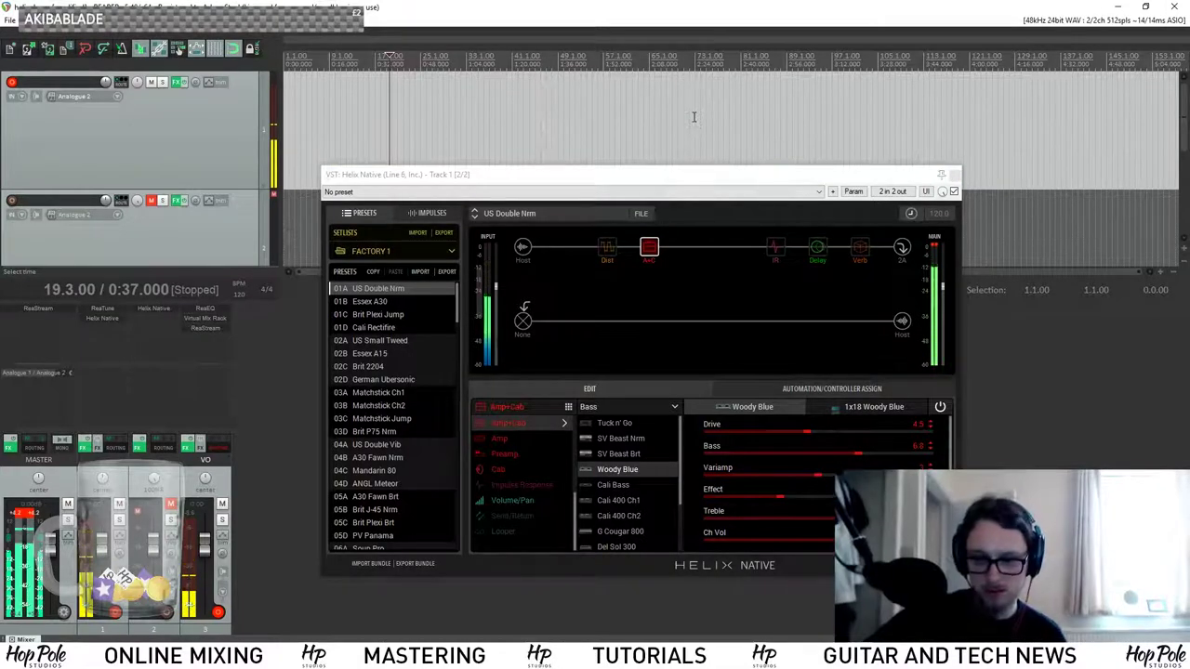
click(864, 410)
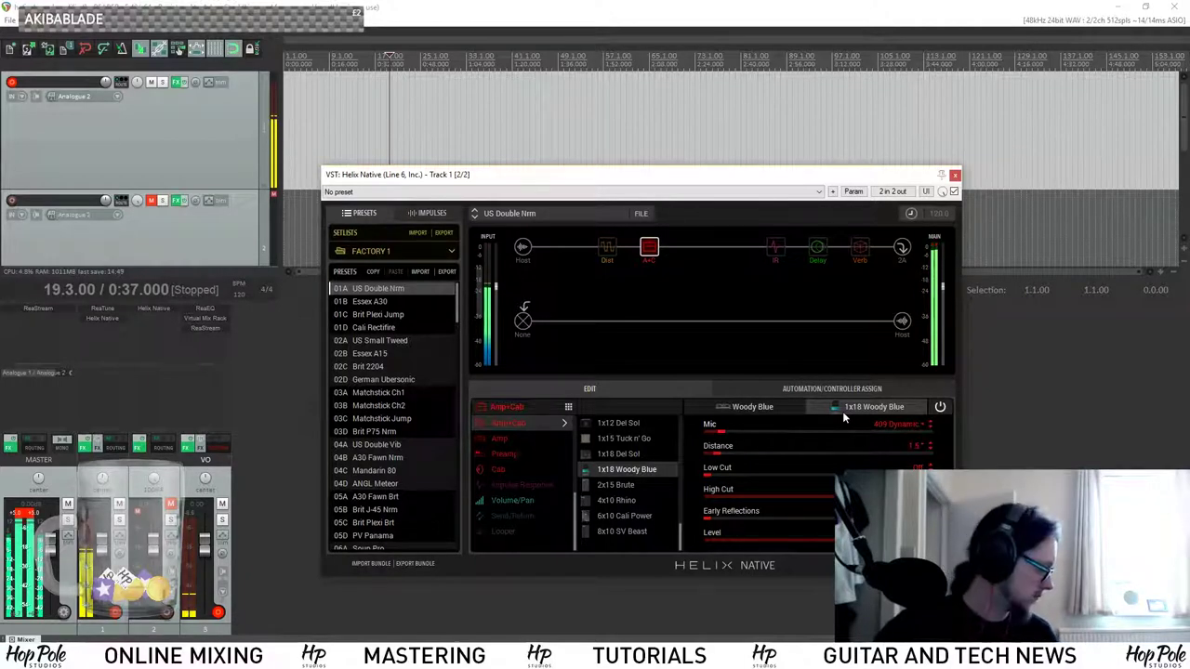
Load the Cali Bass amp and check the settings of its 2x15 Brute cab.
click(753, 407)
click(616, 485)
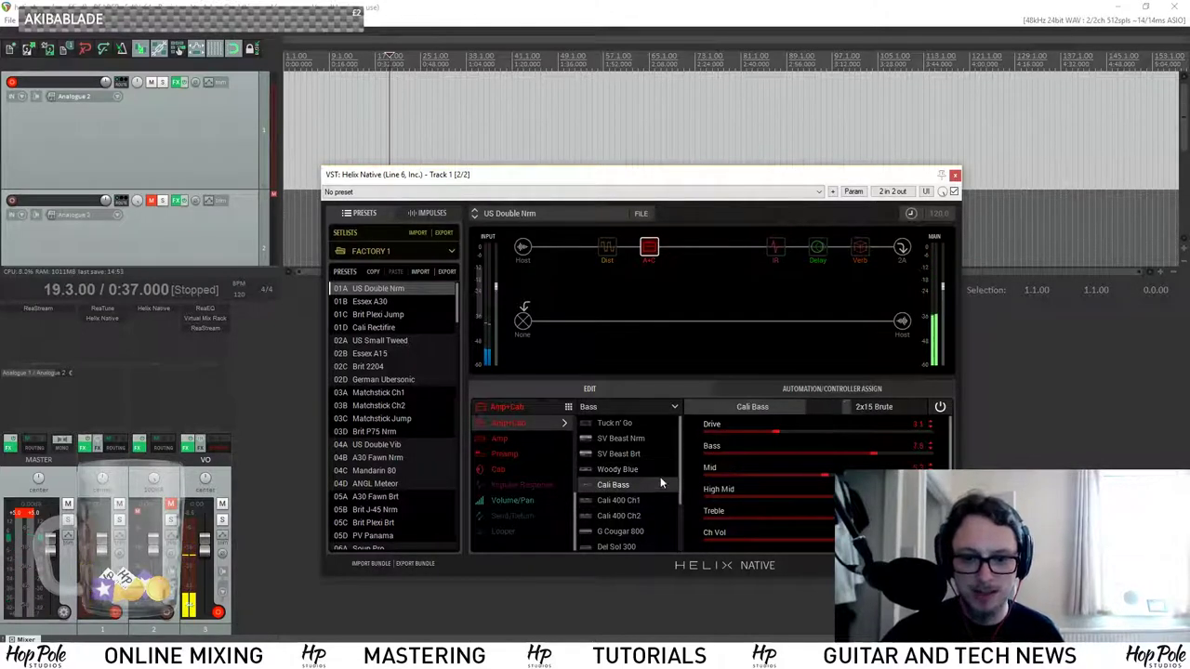
click(858, 411)
click(753, 406)
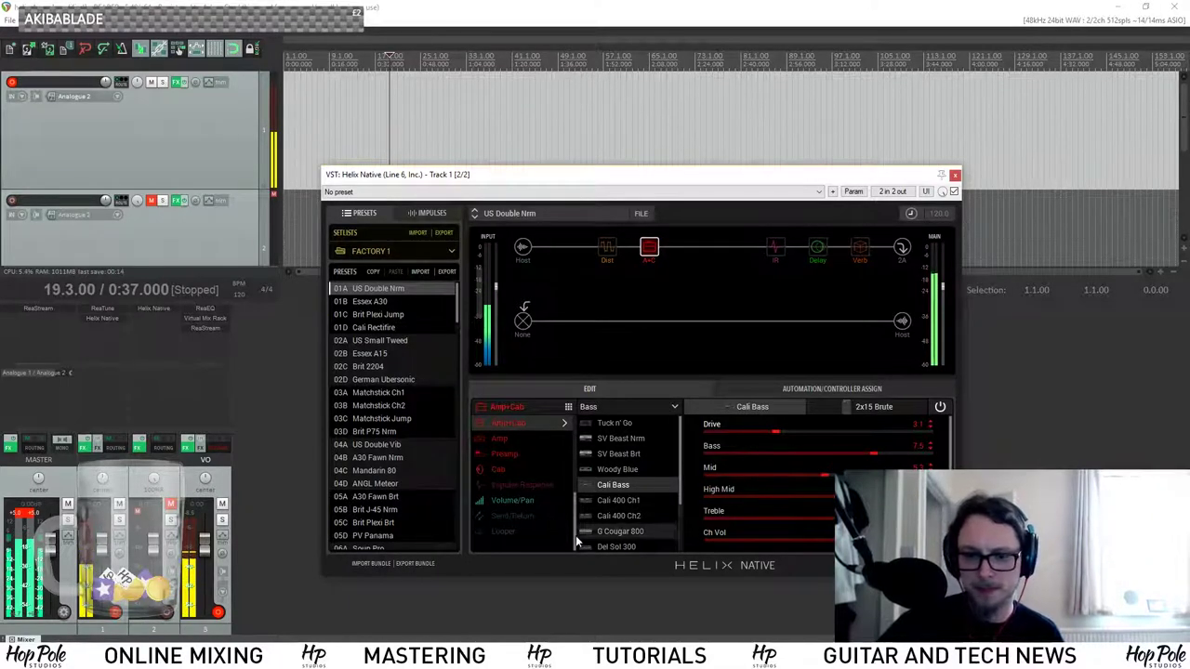
Load the Cali 400 Ch1 bass amp and check the settings of its 6x10 Cali Power cab.
click(621, 500)
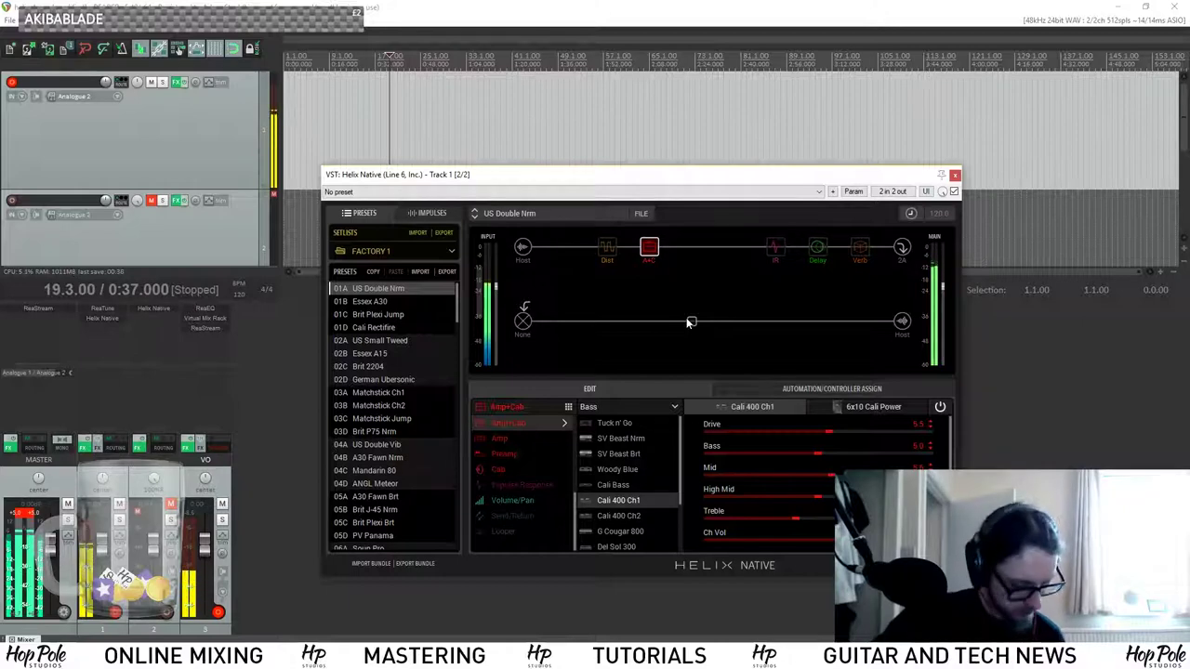
click(861, 410)
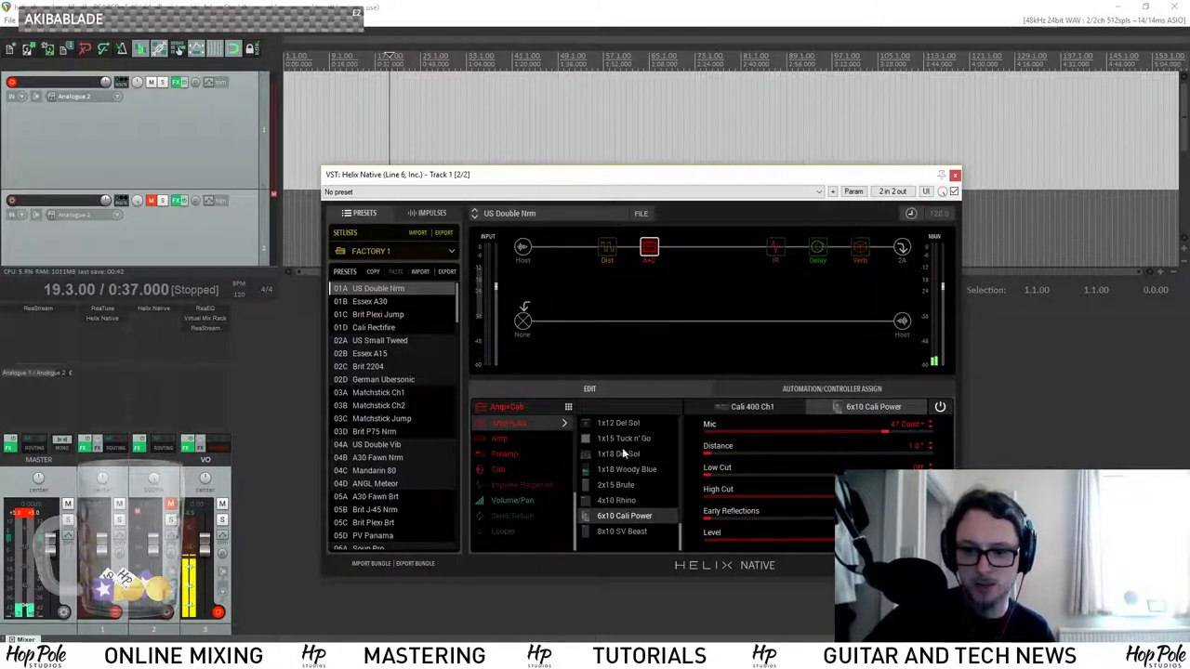
click(785, 408)
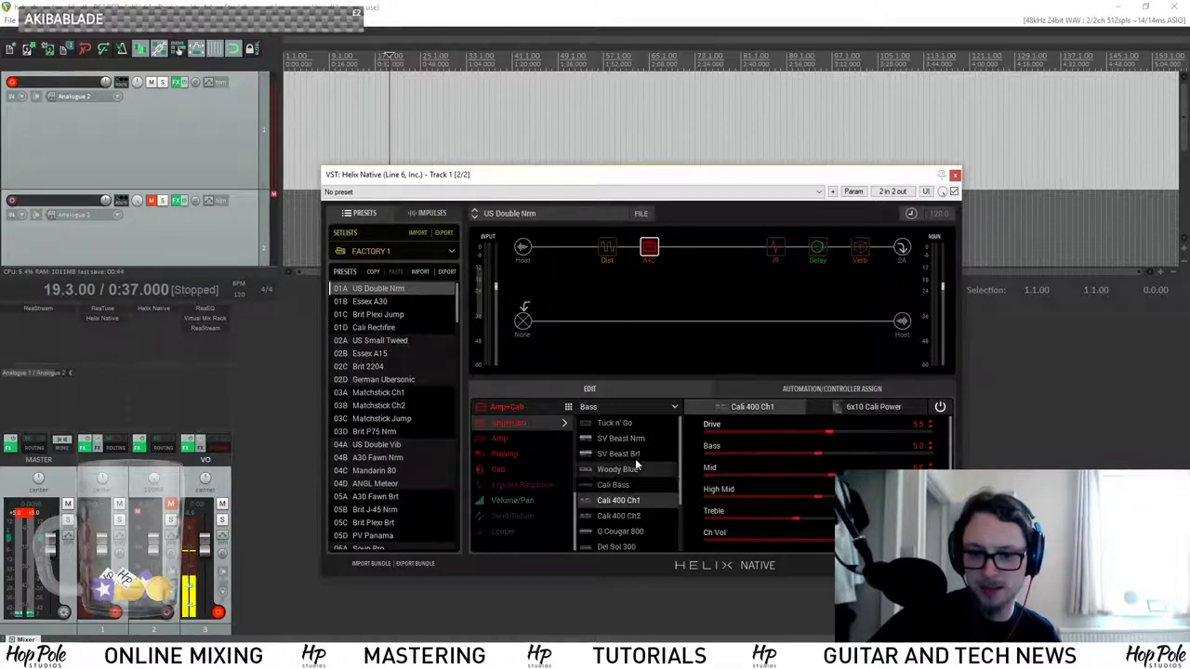
Load the Cali 400 Ch2 bass amp and adjust its Drive to 4.7.
click(617, 516)
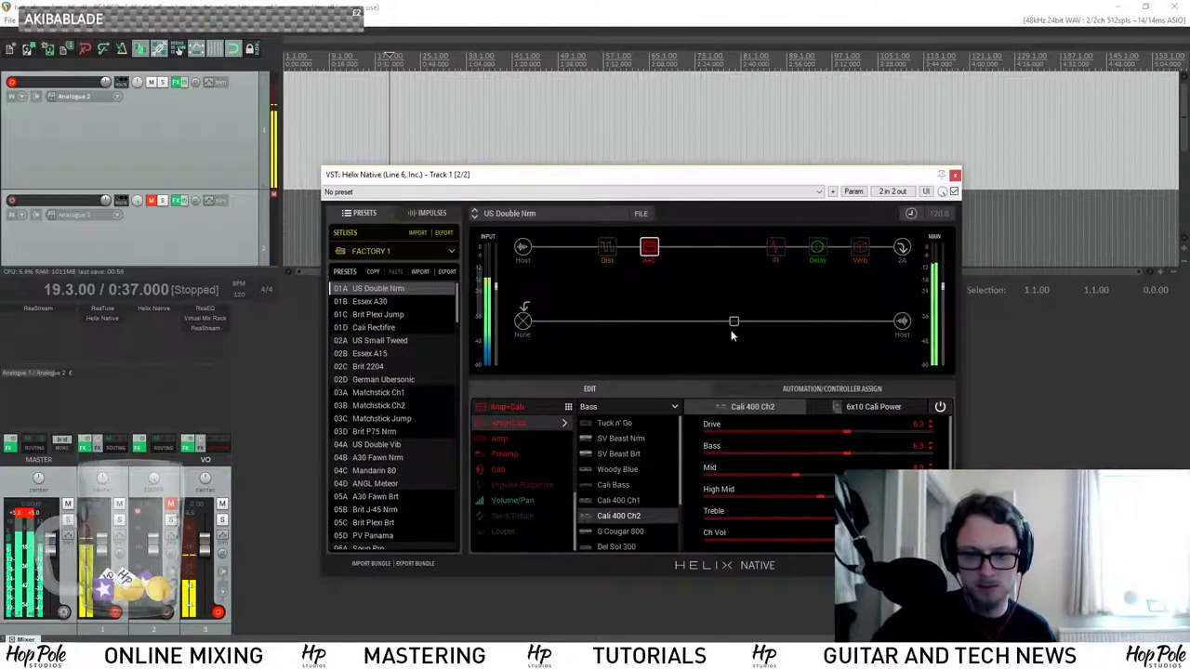
drag(847, 431, 794, 447)
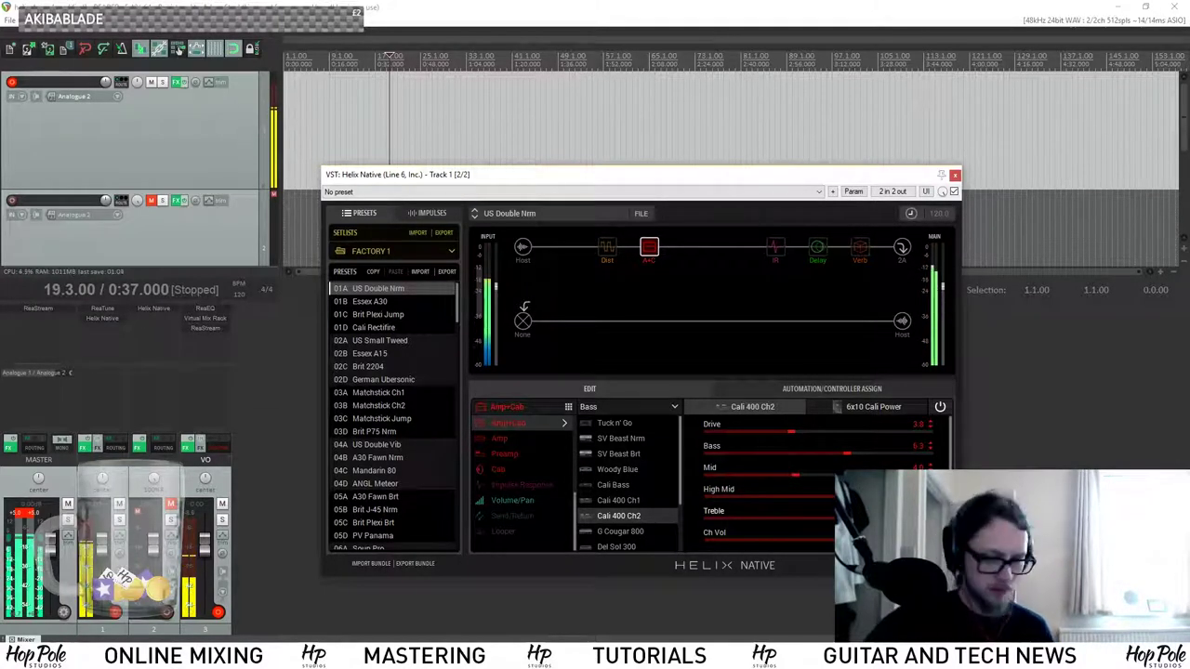
drag(797, 433, 812, 435)
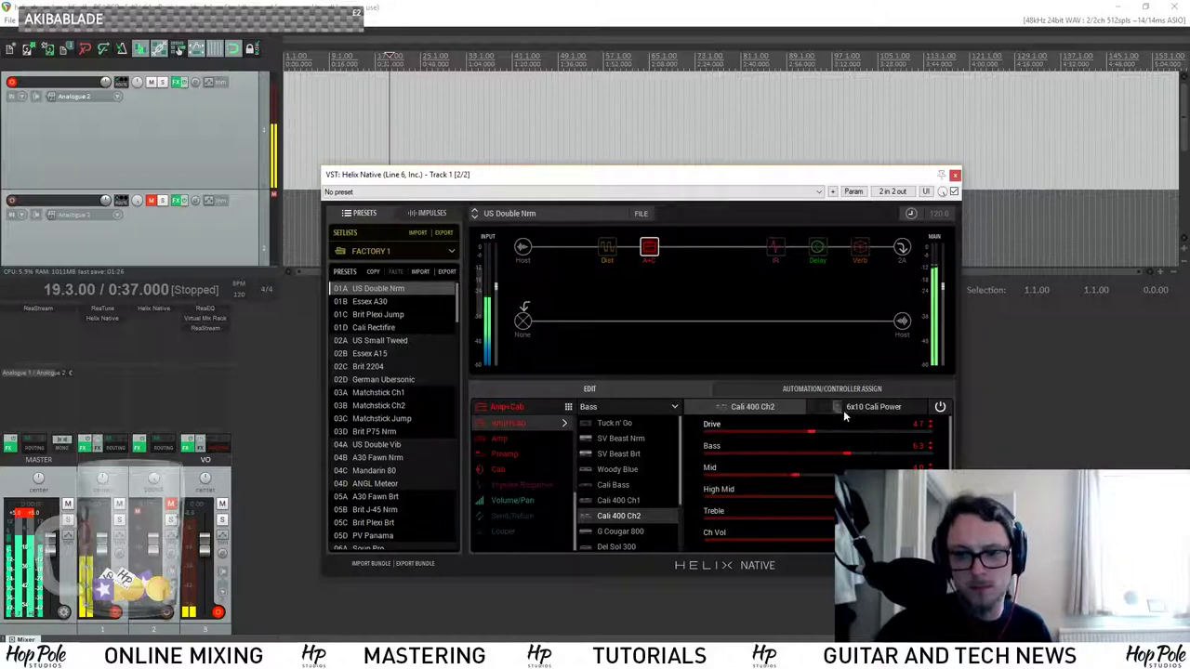
Load the G Cougar 800 bass amp and view the settings of its 4x10 Rhino cab.
scroll(611, 529, down, 2)
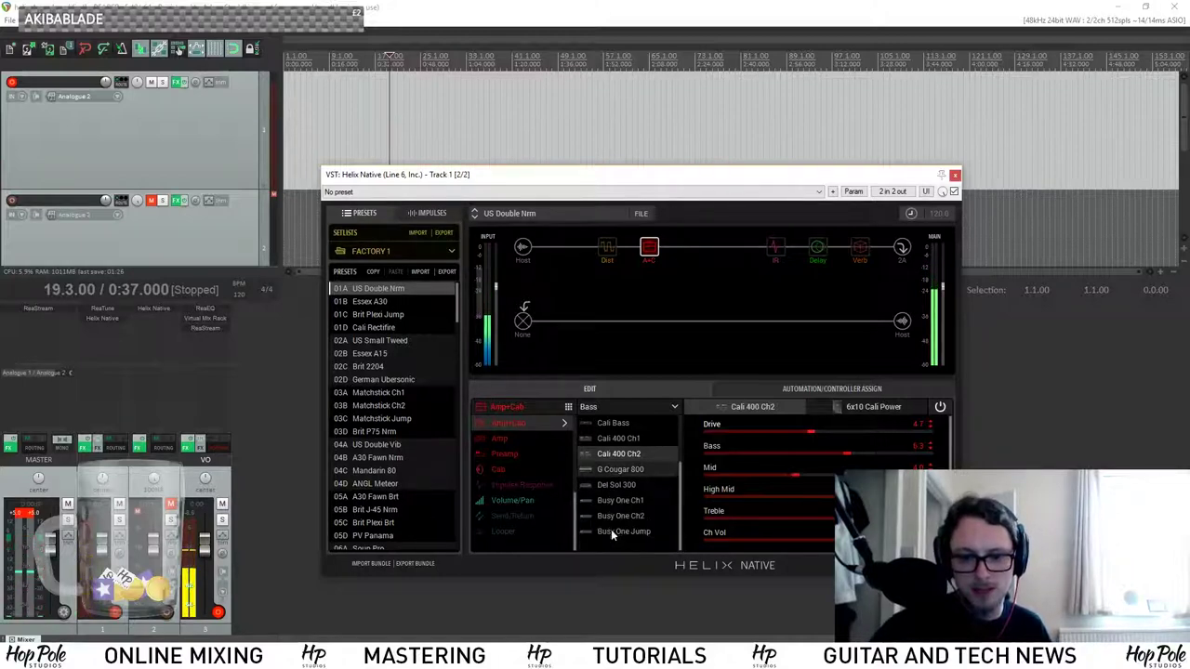
click(624, 470)
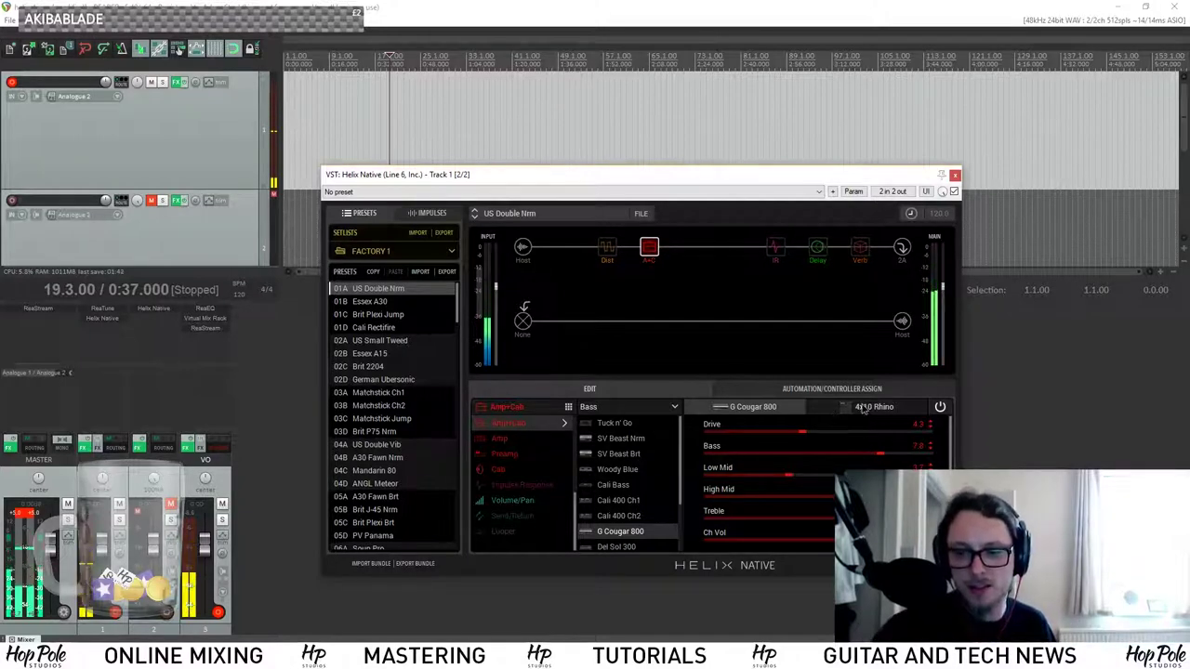
click(888, 407)
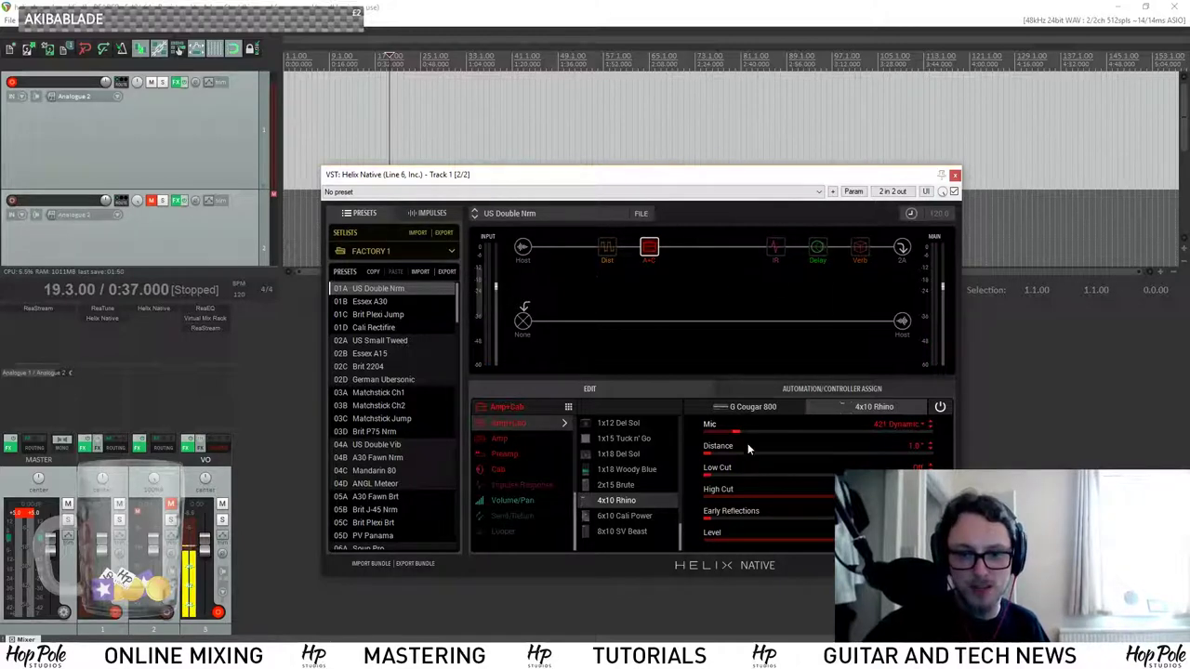
Review the G Cougar 800 amp's settings and lower its Low Mid to 3.1.
click(729, 409)
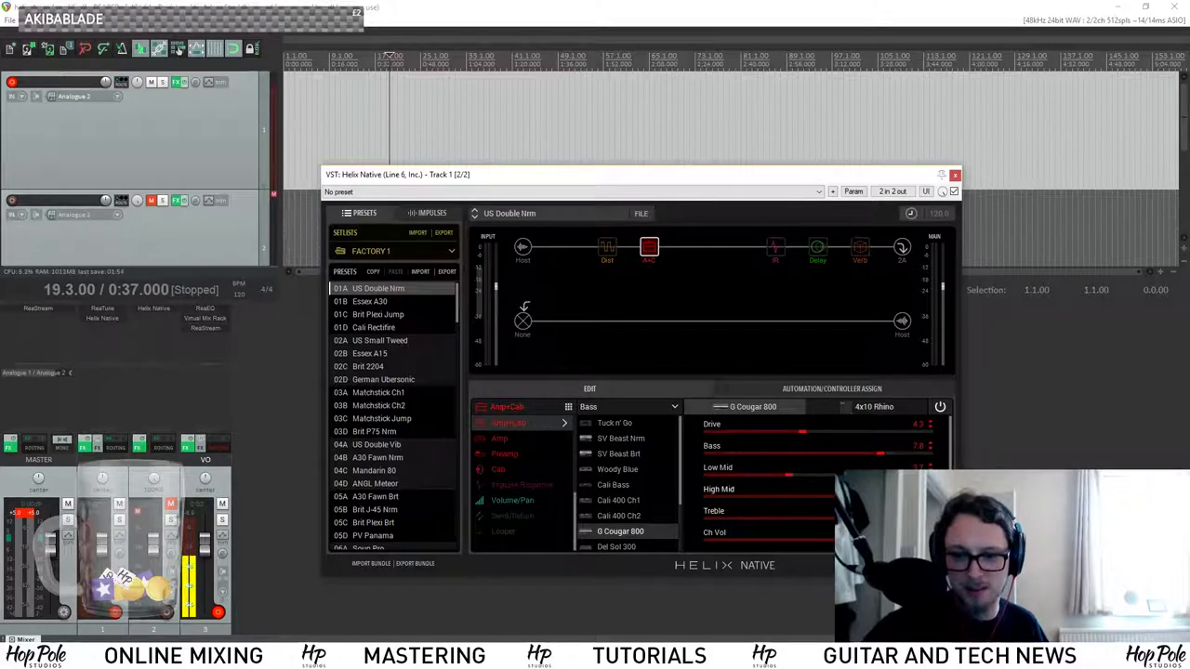
scroll(768, 479, down, 3)
scroll(768, 479, up, 3)
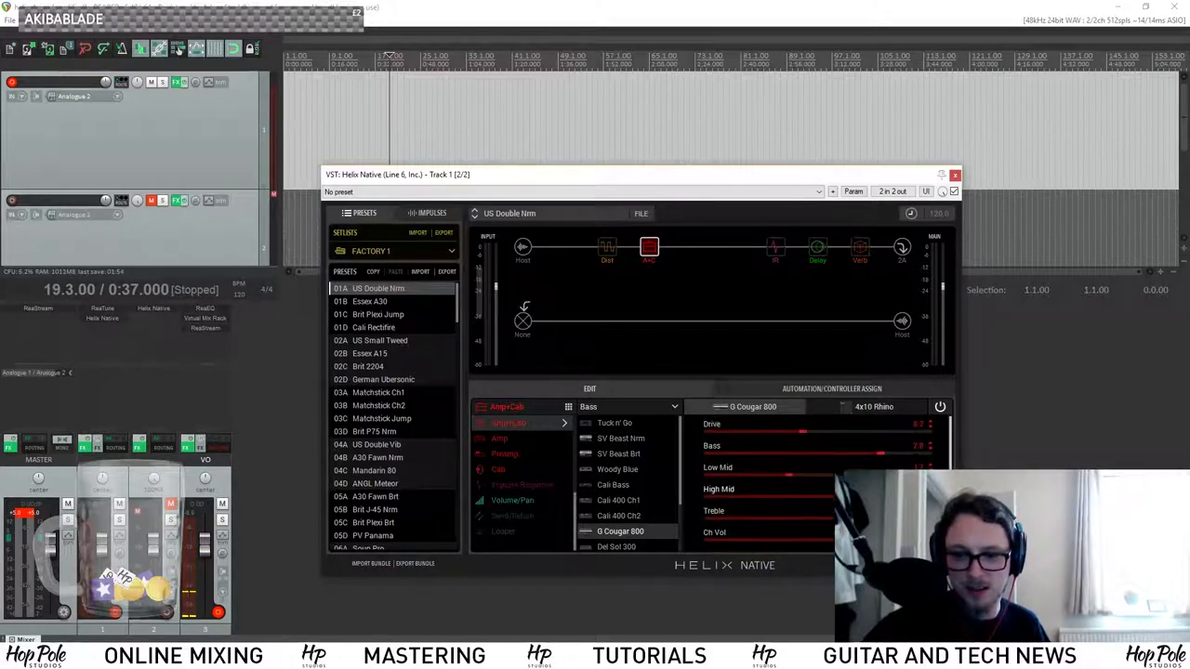
scroll(768, 479, down, 3)
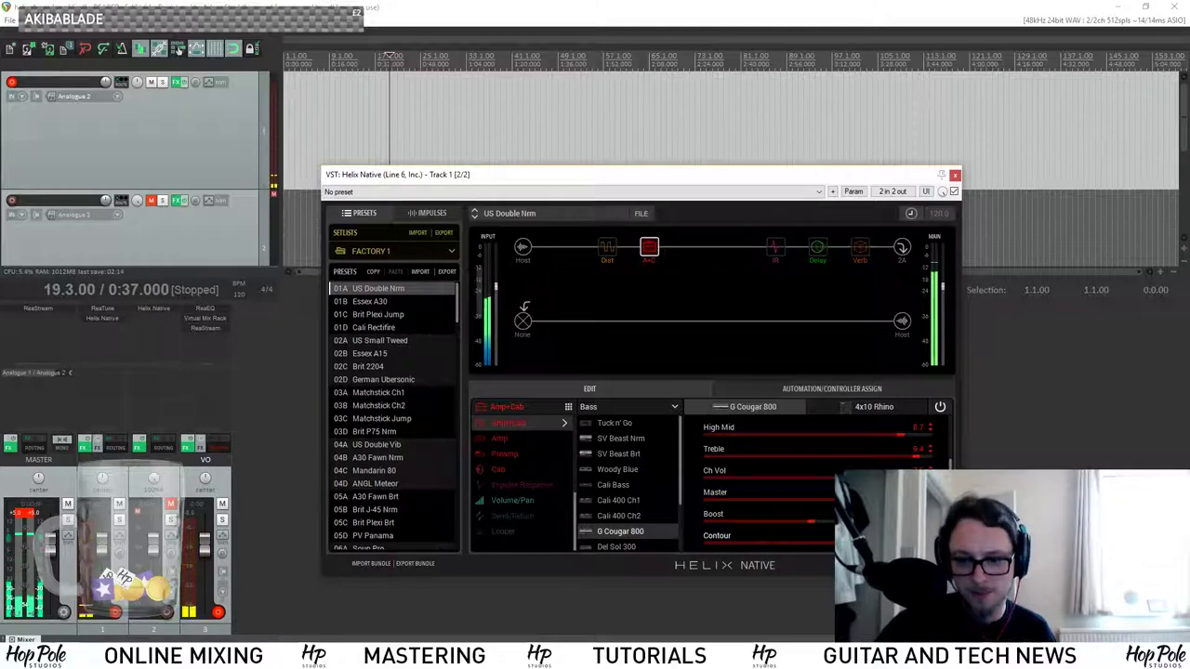
scroll(787, 479, up, 3)
drag(787, 478, 776, 483)
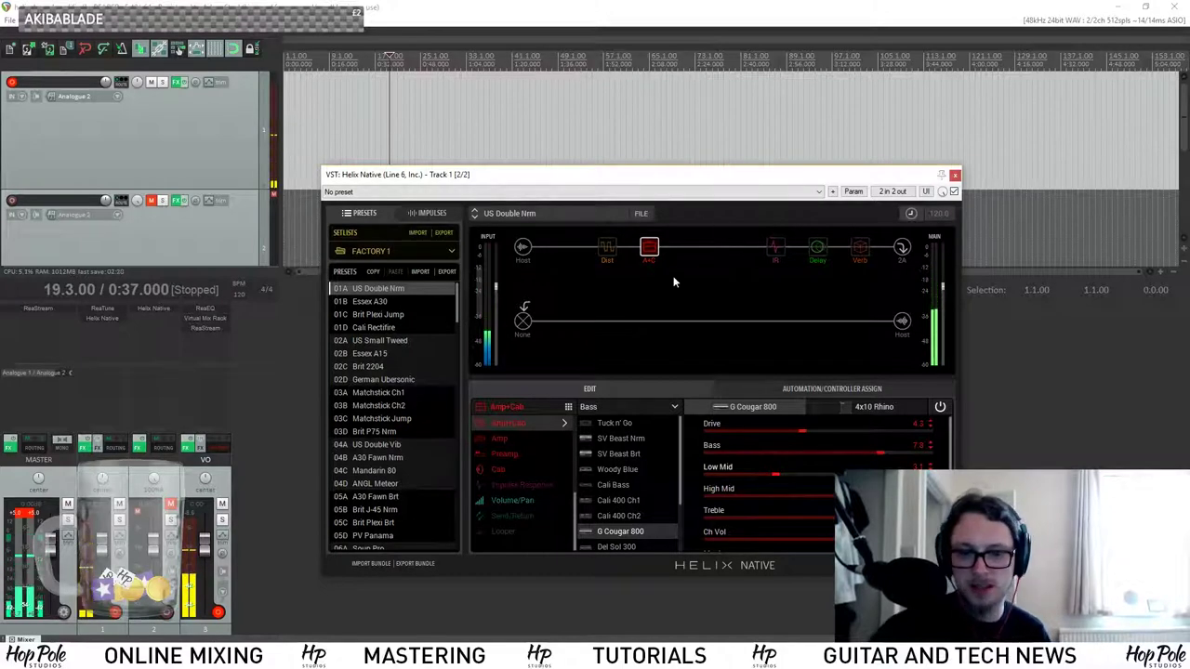
Browse the distortion models, move the Scream 808 block onto a parallel path, and place the merge point just before the amp.
click(613, 252)
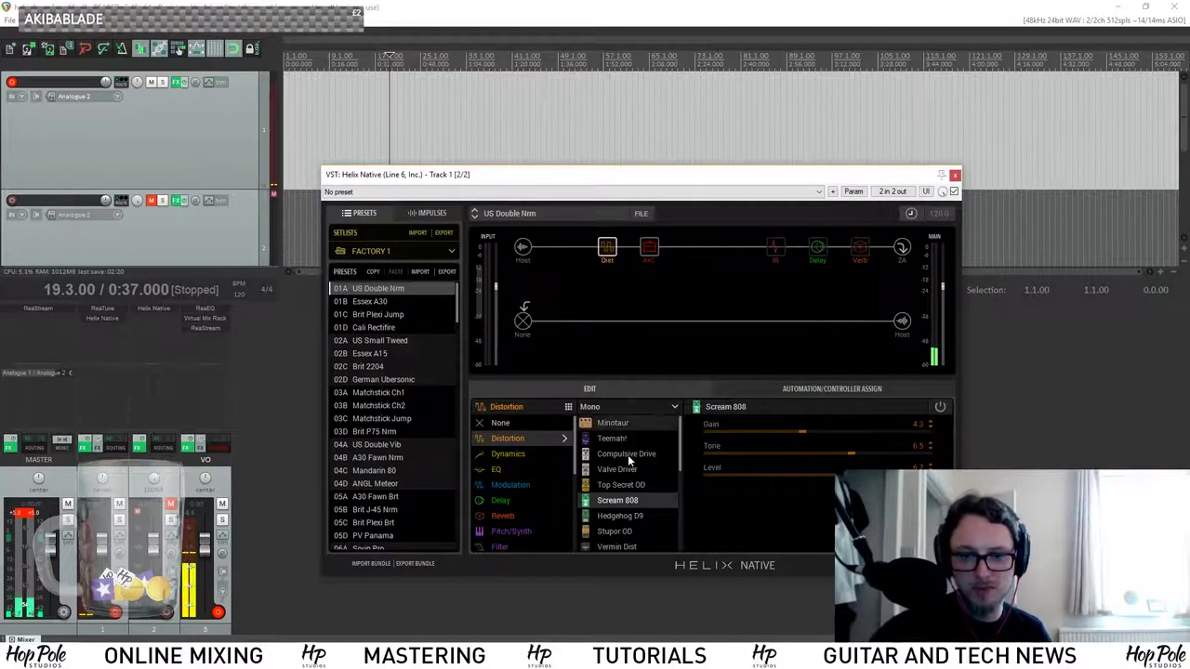
scroll(630, 493, down, 4)
scroll(630, 507, up, 4)
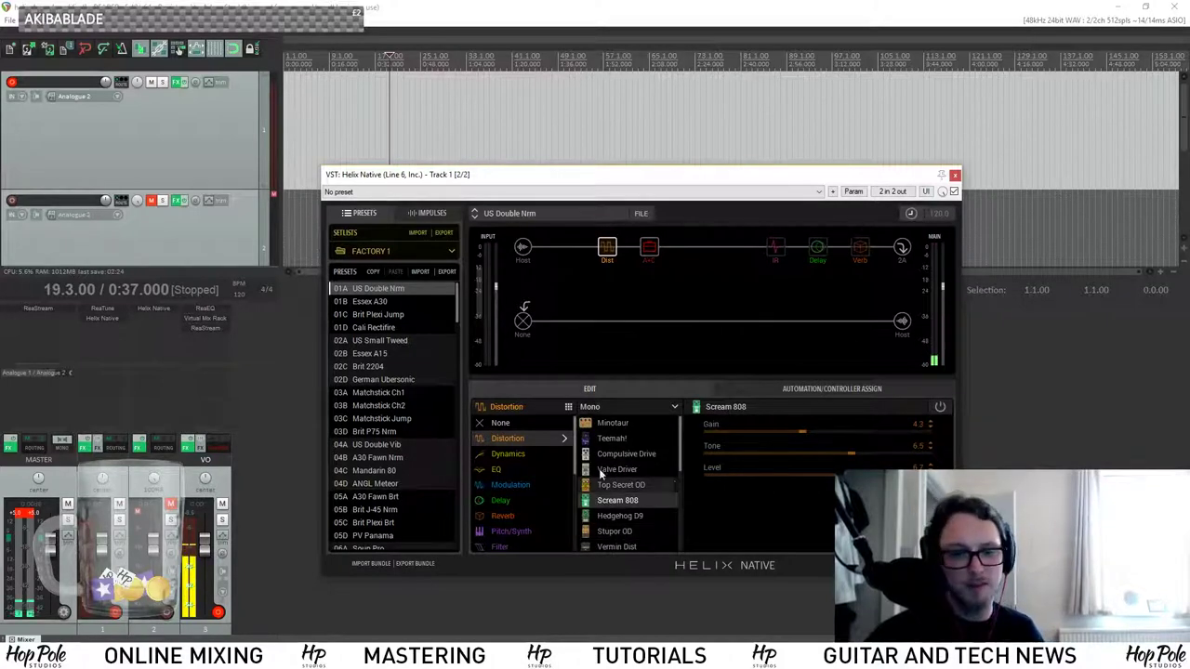
scroll(651, 487, down, 2)
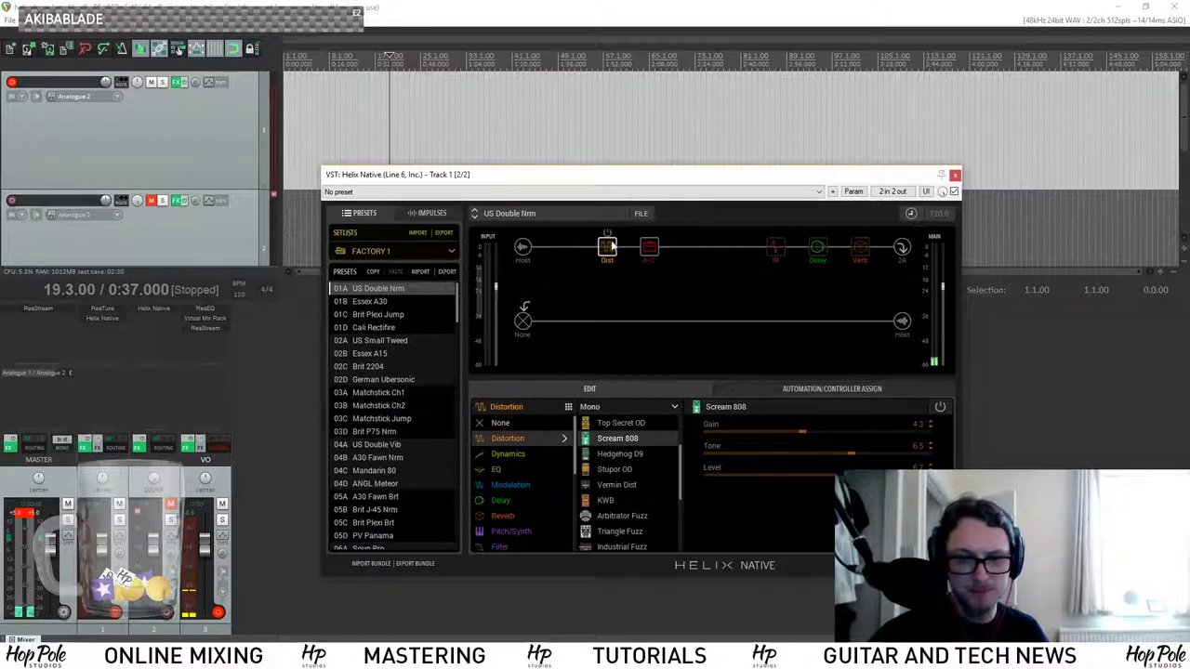
drag(606, 247, 579, 296)
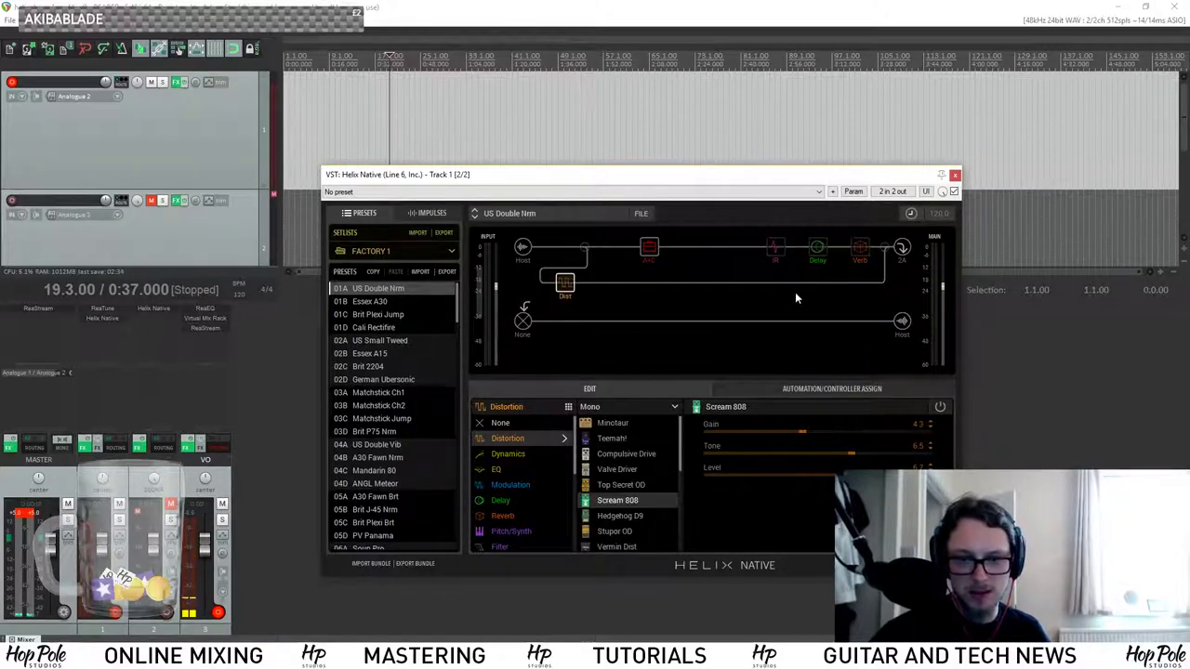
drag(884, 248, 620, 260)
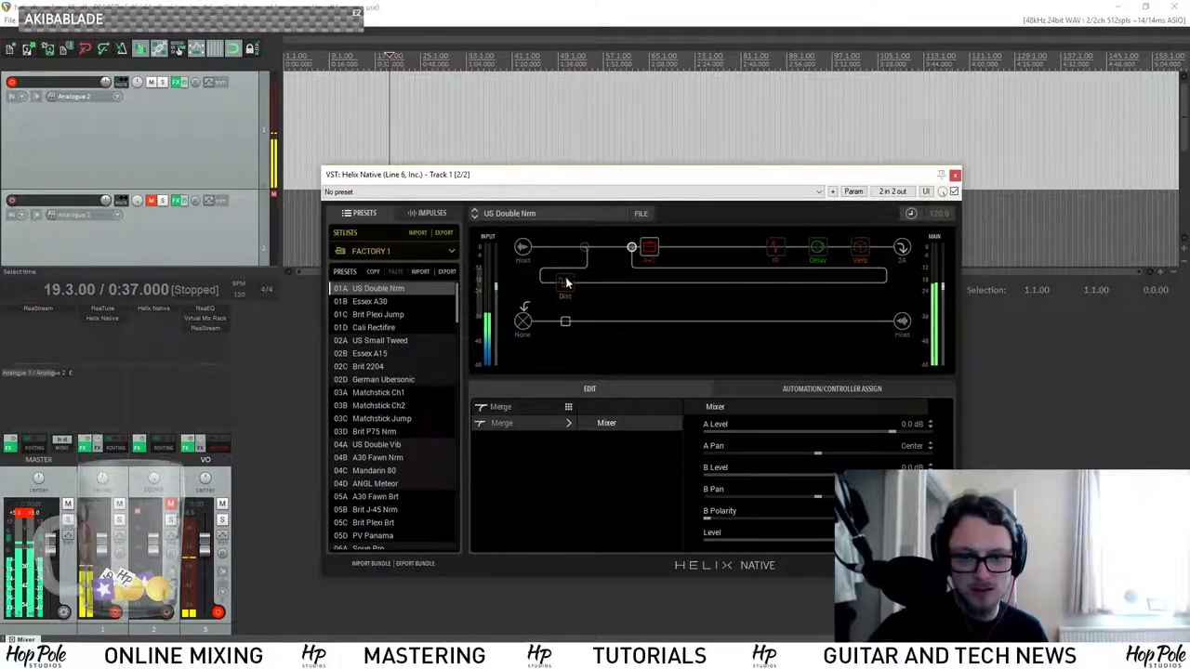
Turn on the Scream 808 distortion block and set its Tone to 8.3.
click(565, 280)
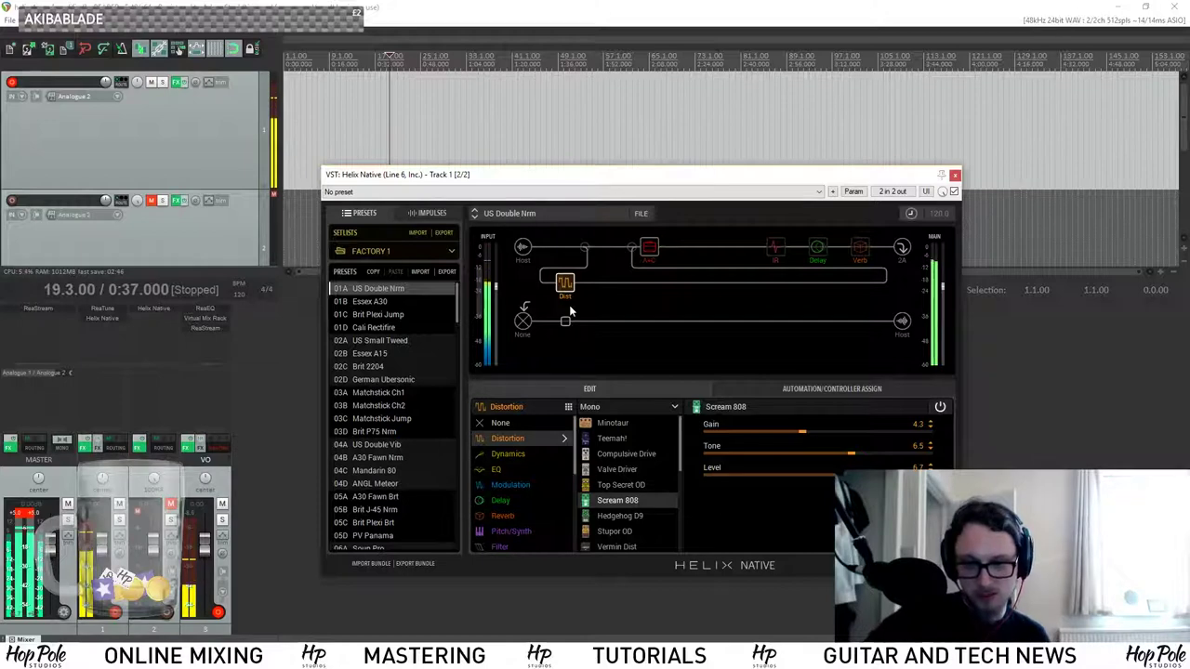
drag(860, 456, 908, 454)
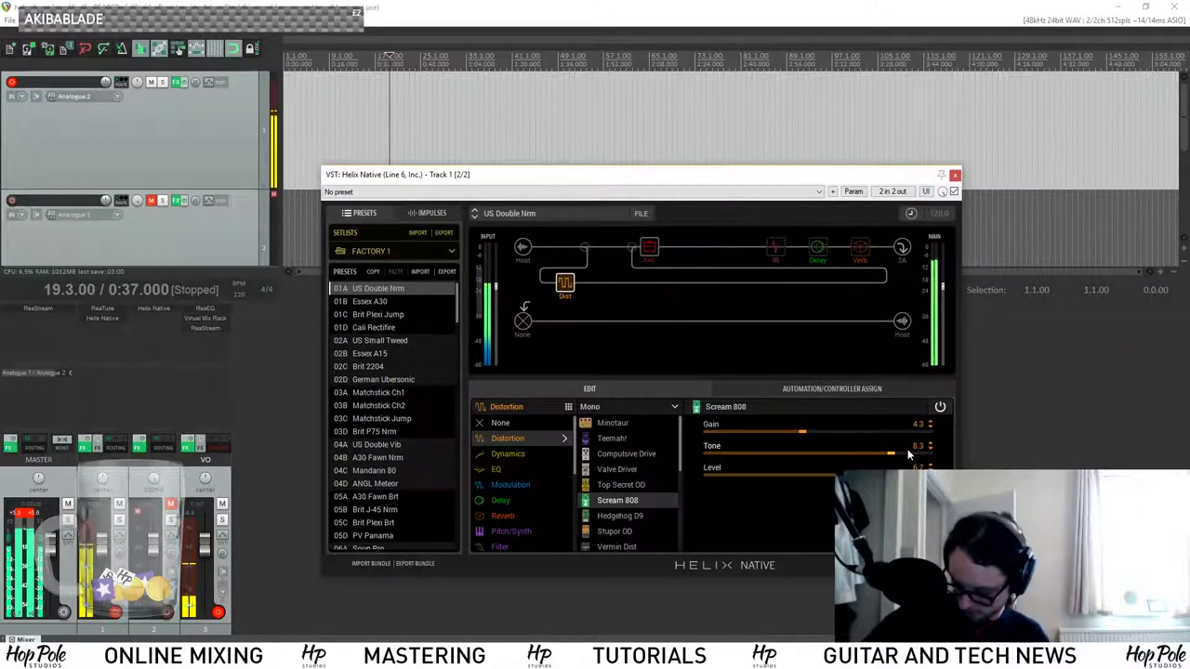
Change the distortion model to Hedgehog D9 and set its Gain to 4.5 and Tone to 5.5.
scroll(637, 507, down, 2)
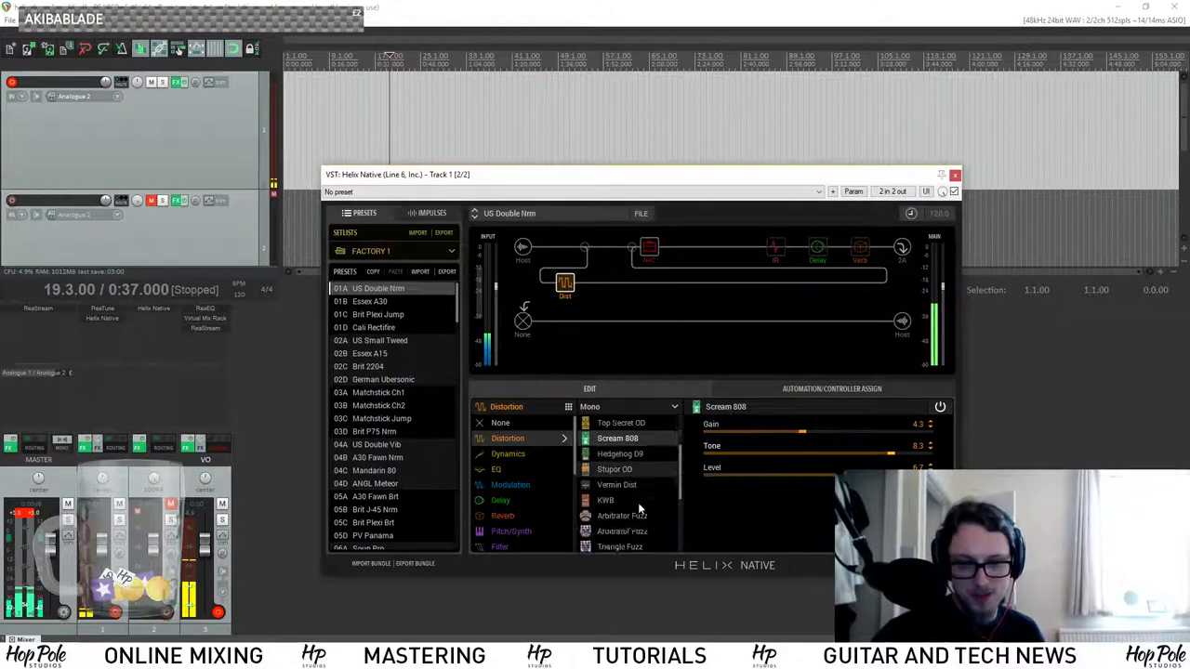
scroll(638, 506, down, 1)
click(630, 442)
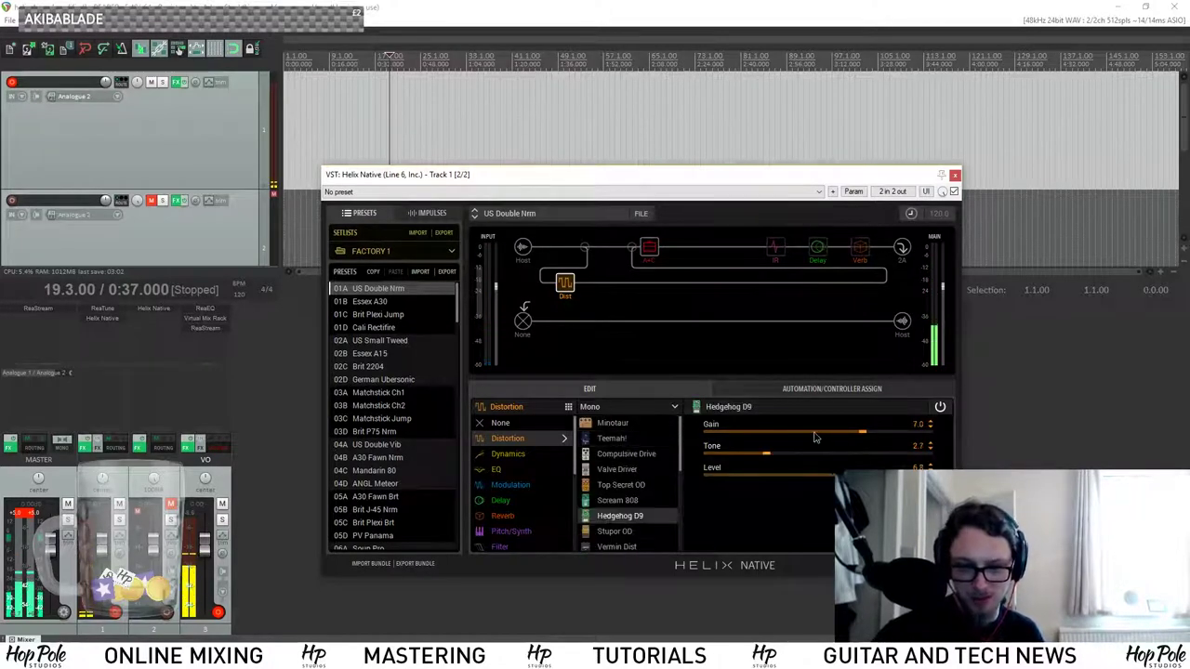
drag(814, 437, 833, 466)
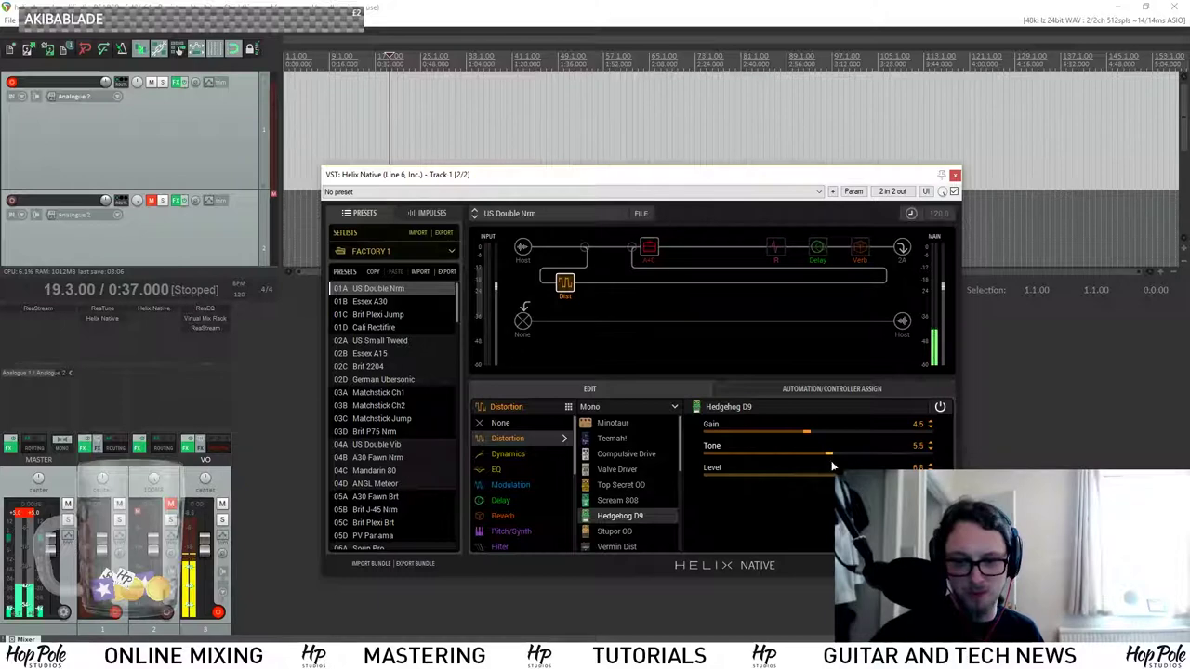
Set the merge mixer's B Level to -4.8 dB and reduce the Hedgehog D9's Gain to 3.6 and Tone to 4.5.
click(631, 249)
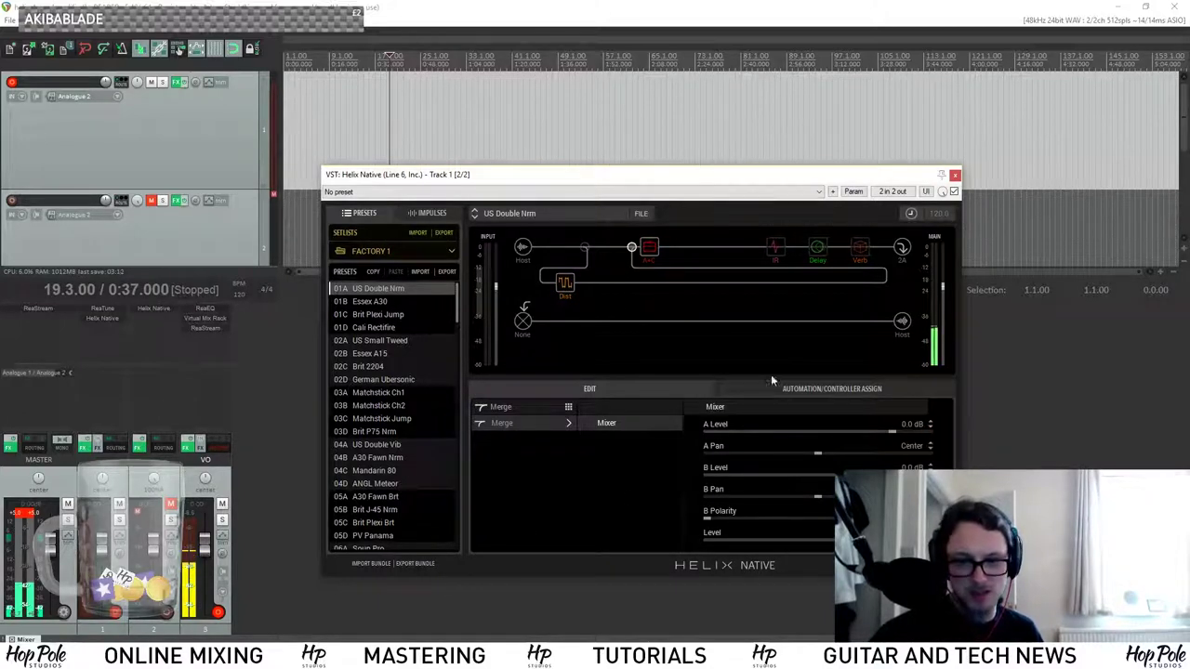
mouse_move(891, 475)
mouse_down()
mouse_move(785, 476)
mouse_move(877, 476)
mouse_up()
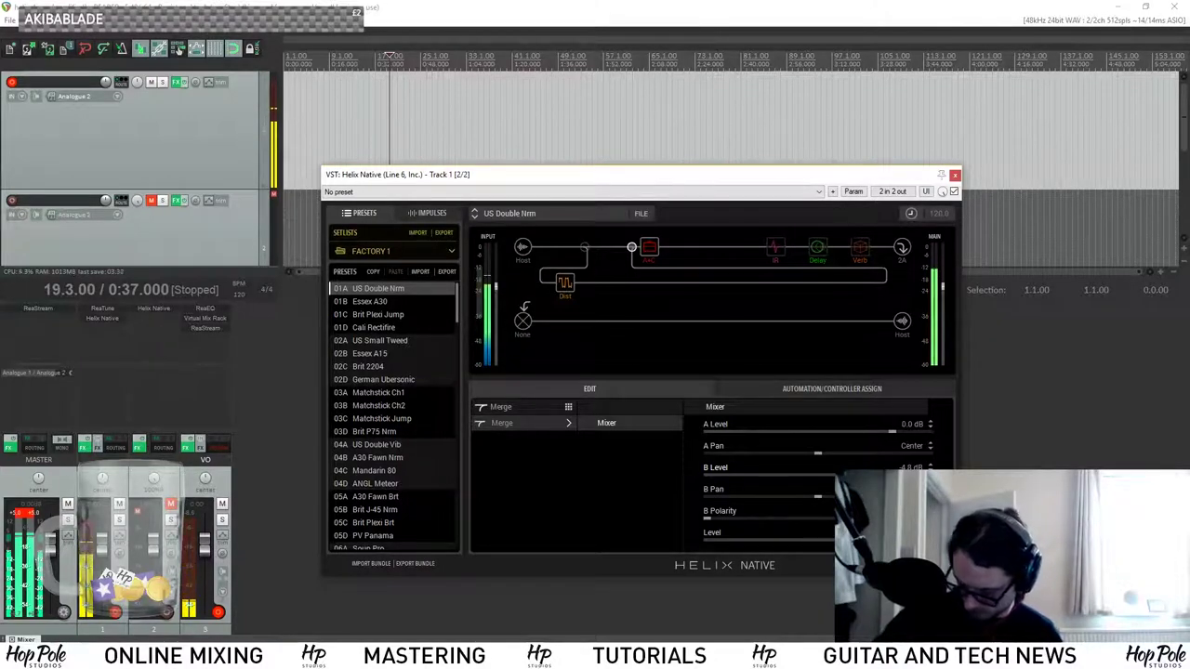
click(564, 282)
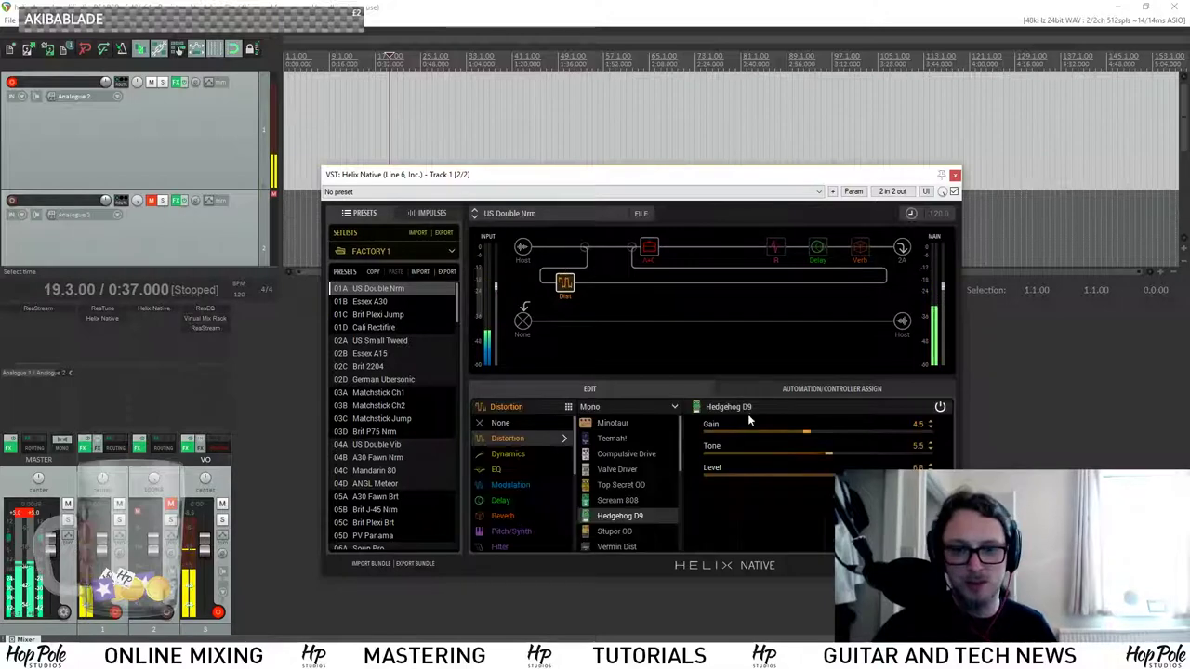
drag(828, 450, 785, 433)
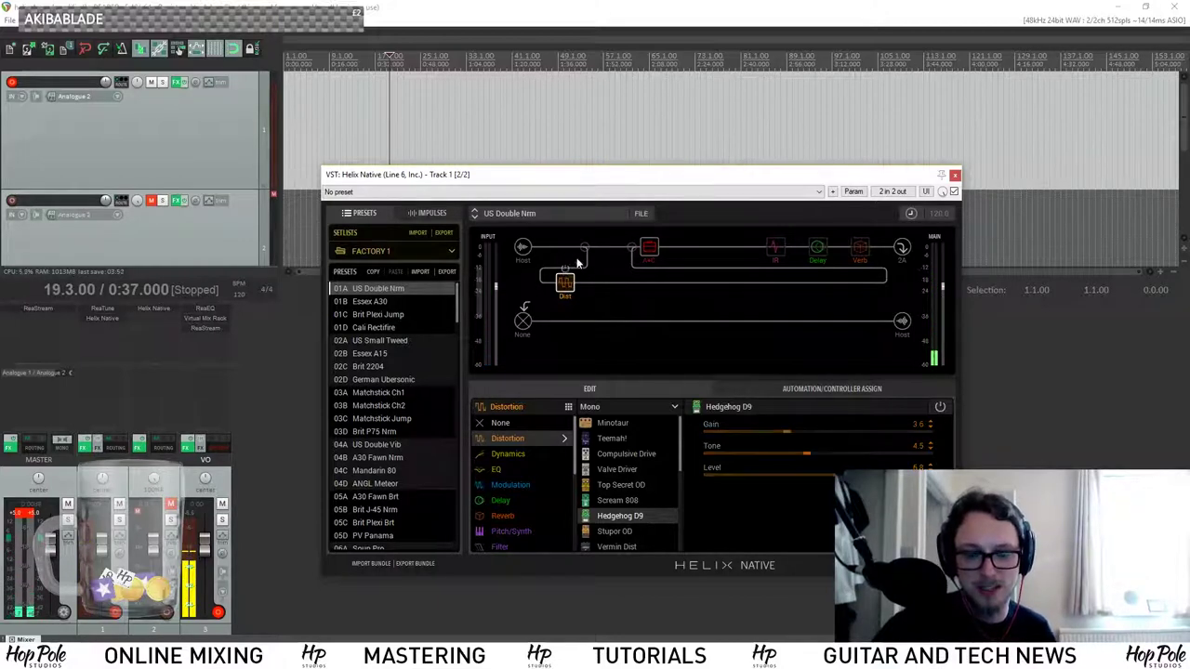
Change the Amp+Cab block to the Del Sol 300 bass amp with its 1x18 Del Sol cab.
click(648, 249)
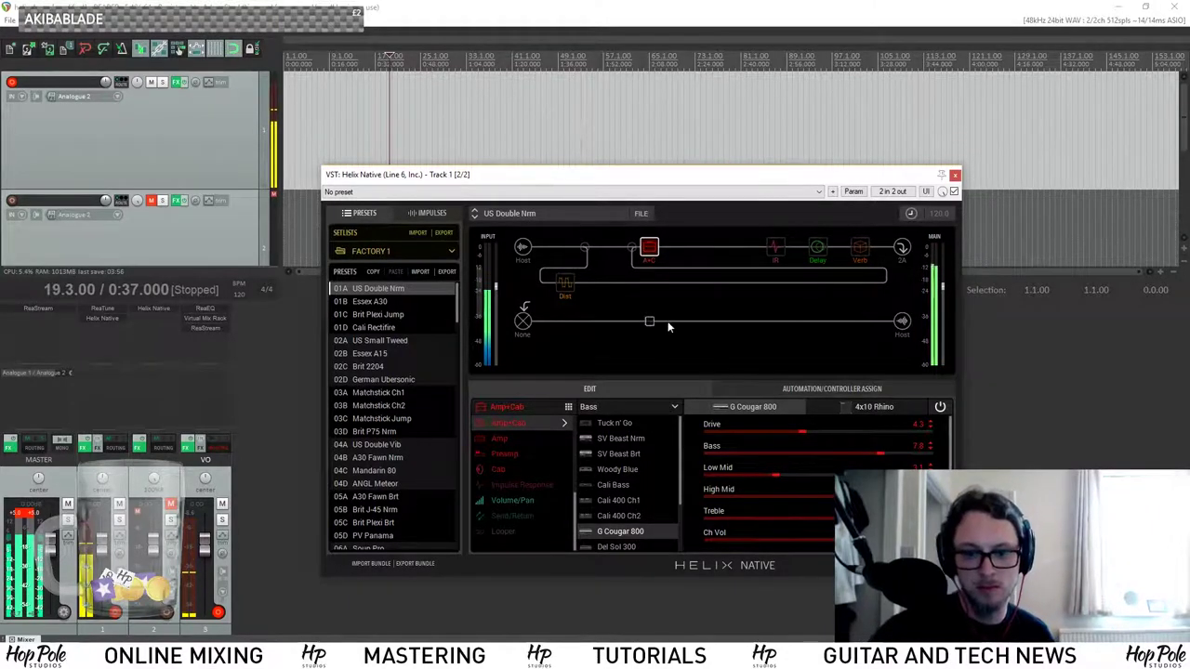
scroll(629, 511, down, 3)
click(617, 485)
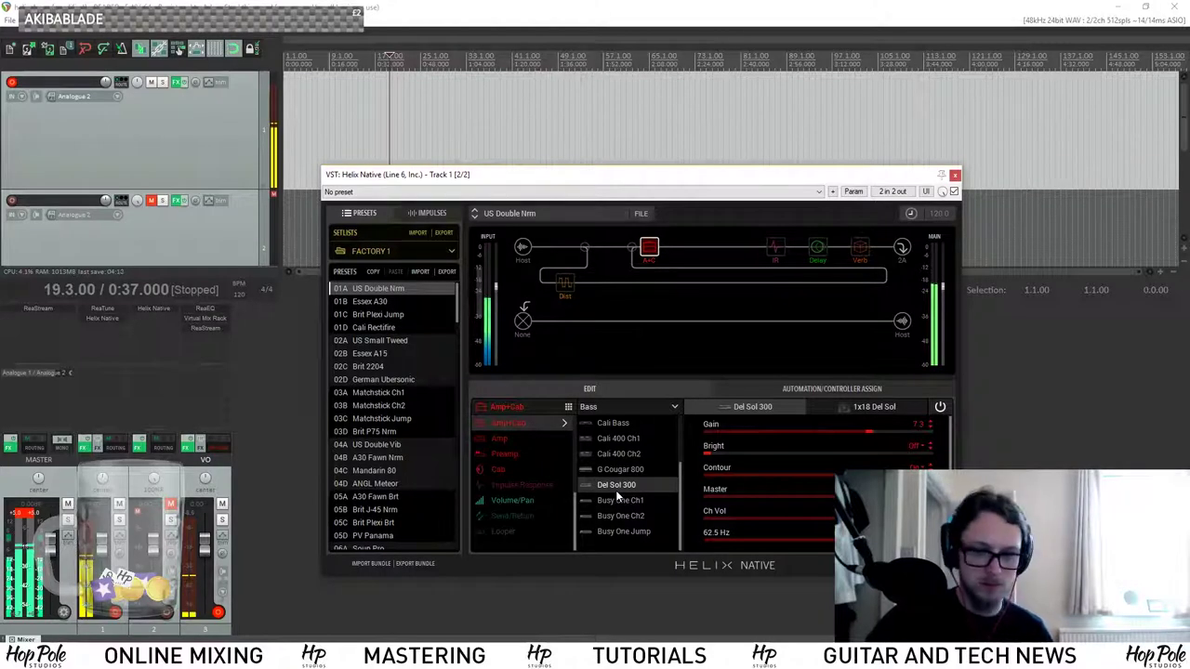
Load the Busy One Ch1 bass amp, review its settings, and switch to Busy One Ch2.
click(630, 500)
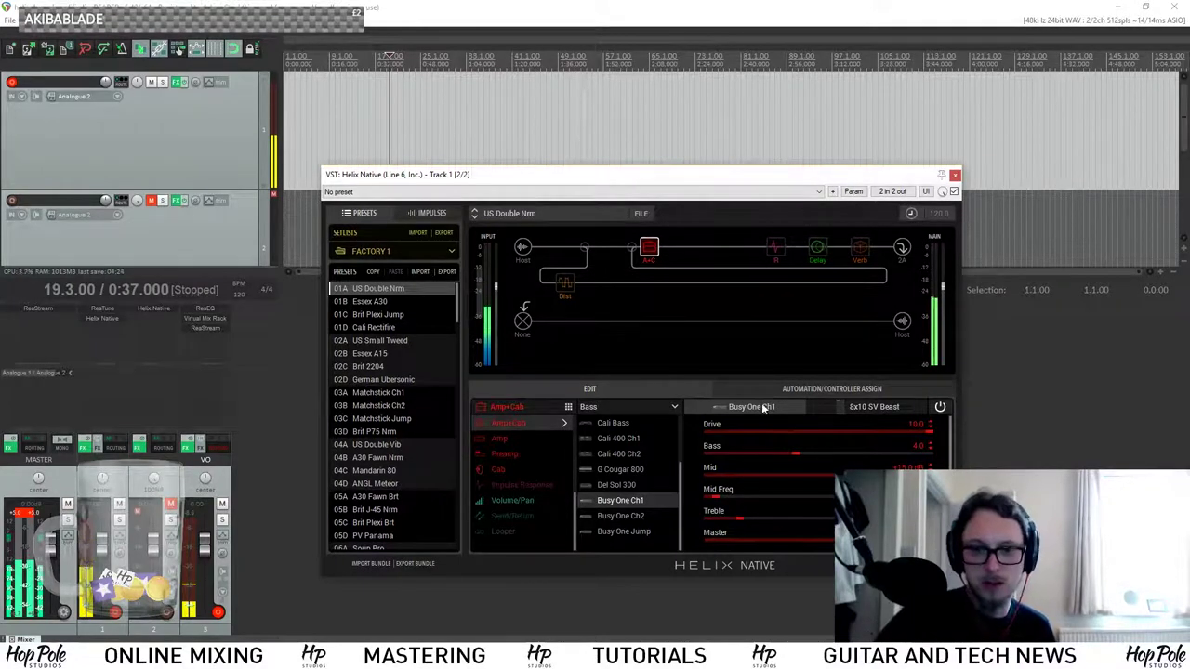
scroll(950, 462, down, 5)
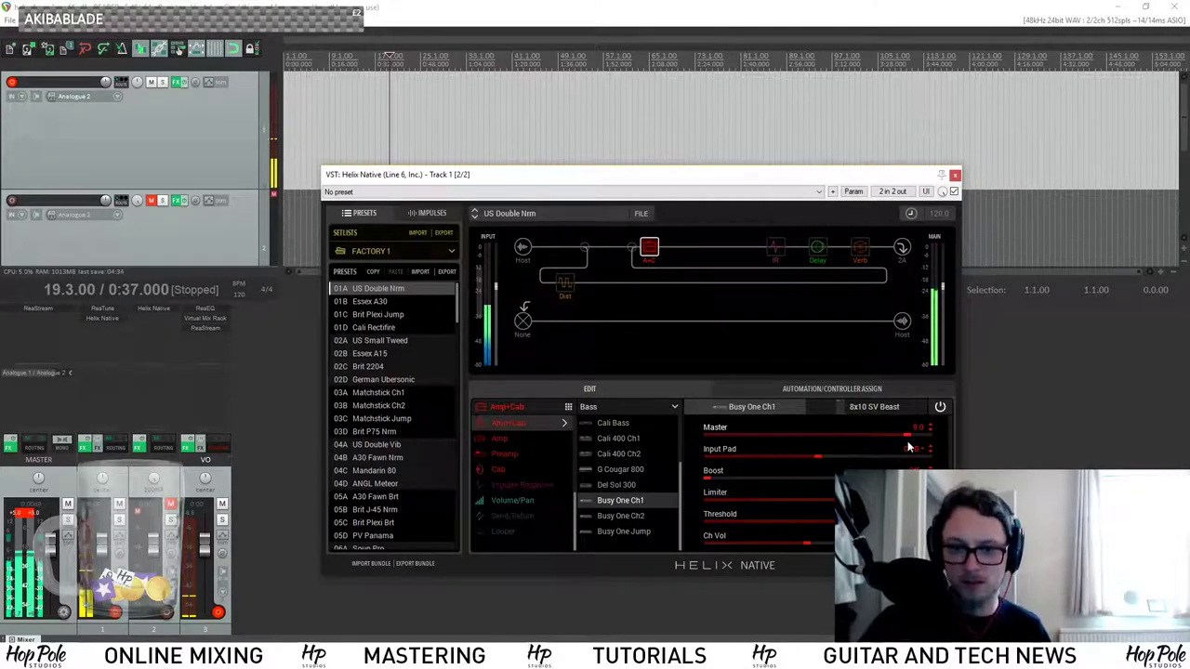
click(648, 516)
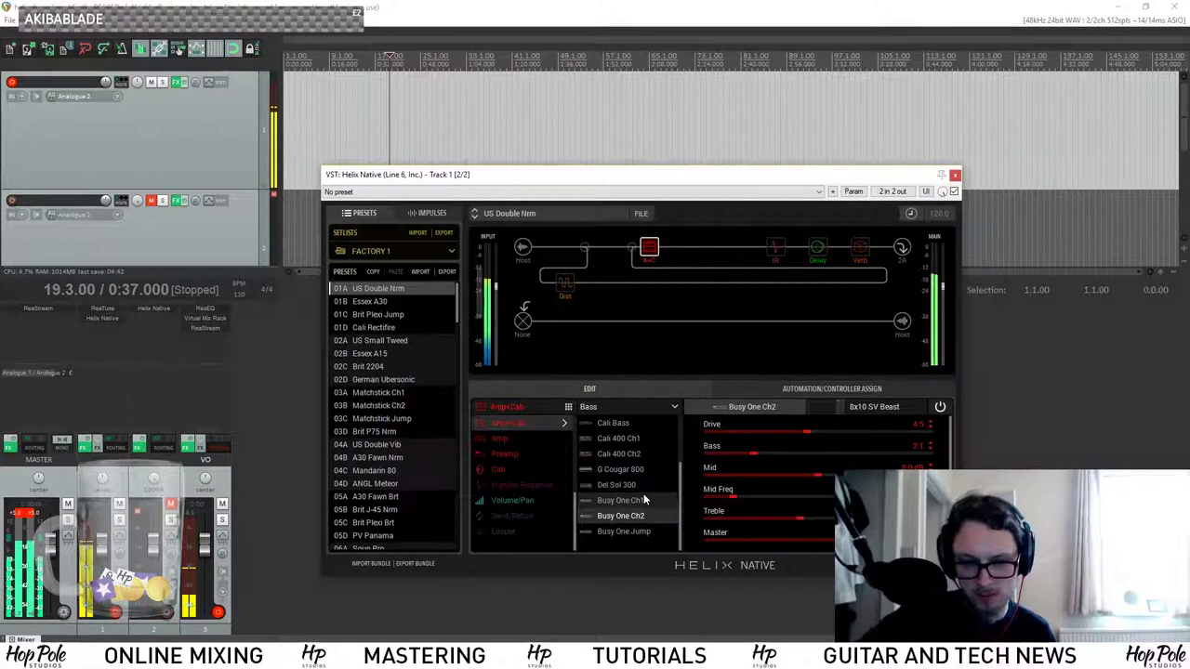
Load the Busy One Jump bass amp and review its full list of parameters.
click(636, 535)
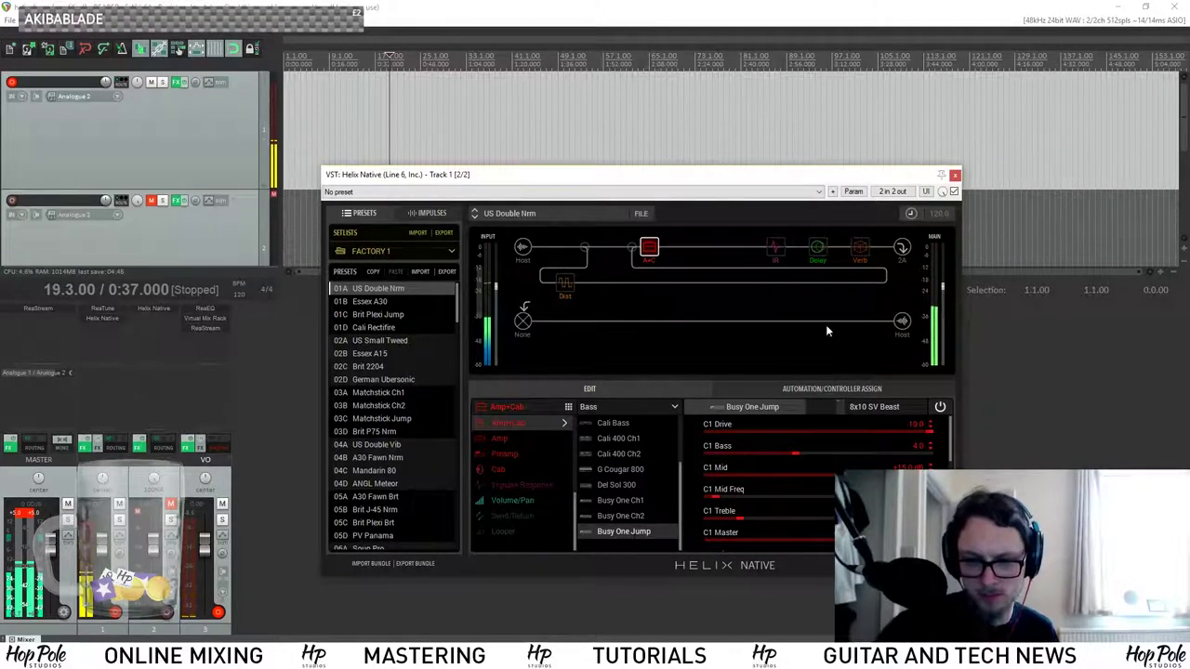
scroll(836, 451, down, 3)
scroll(772, 483, down, 5)
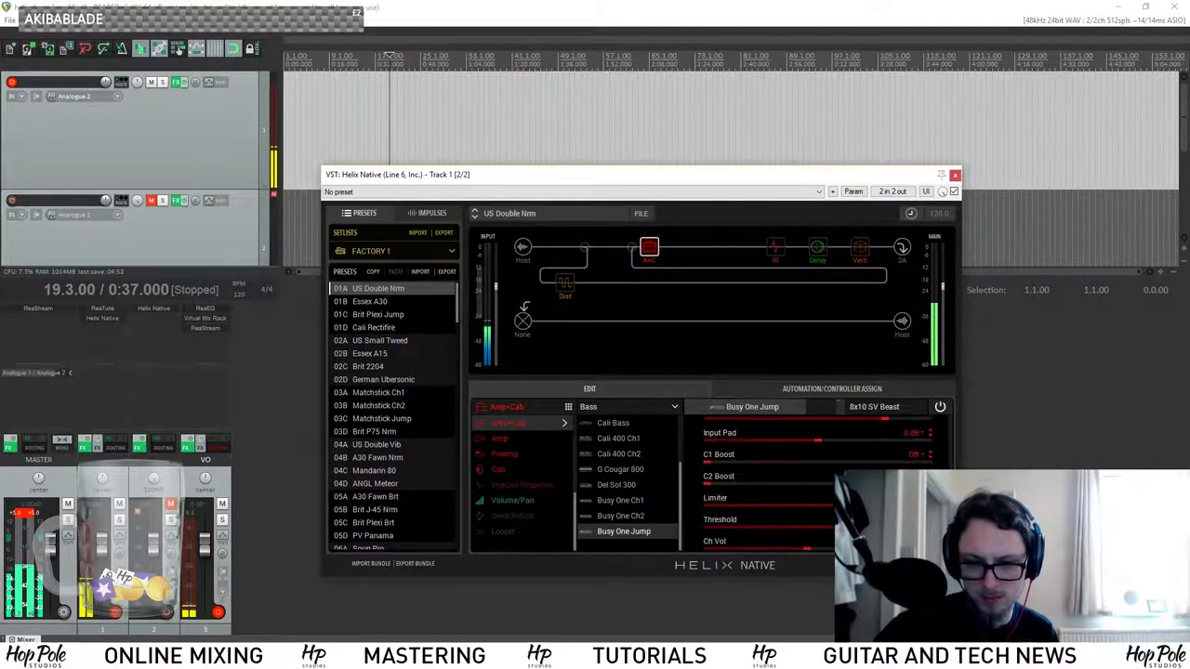
scroll(771, 479, down, 4)
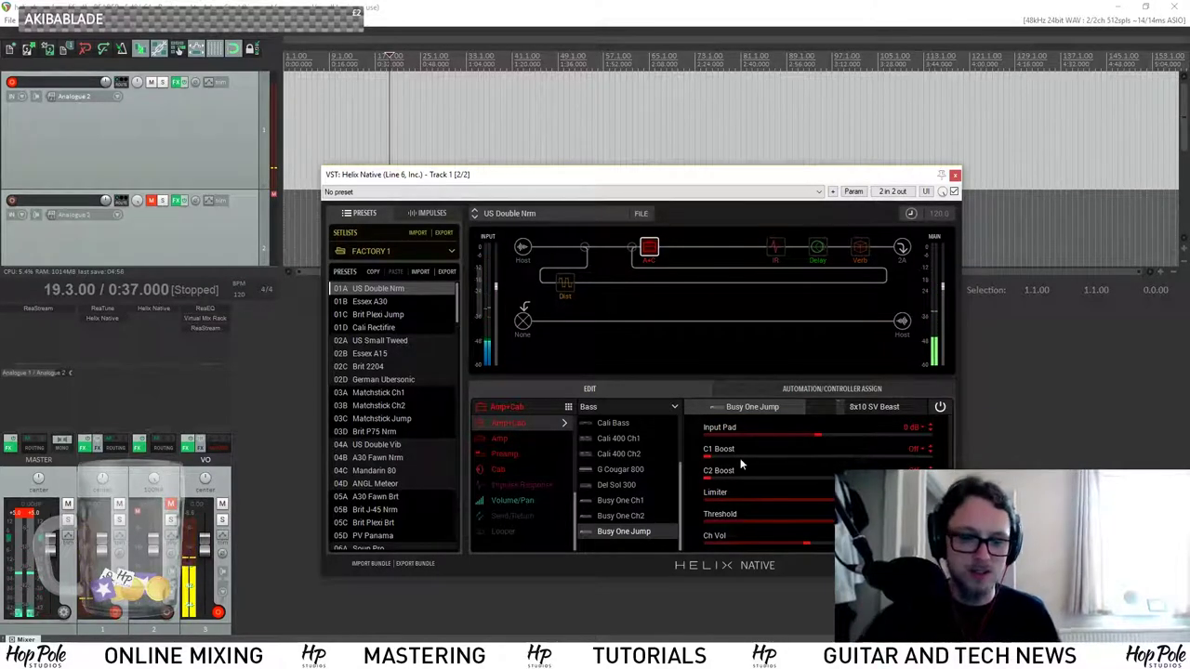
Switch to the Twitch dashboard in the browser and check the live stream's stats, health and chat.
click(134, 656)
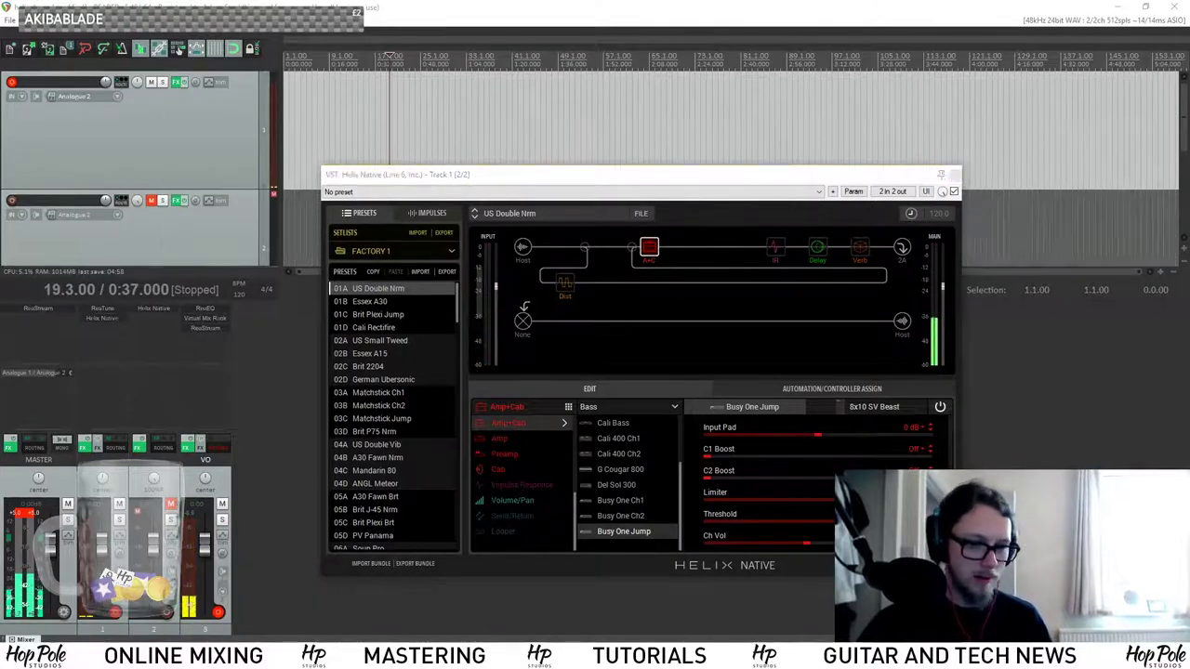
scroll(568, 410, down, 4)
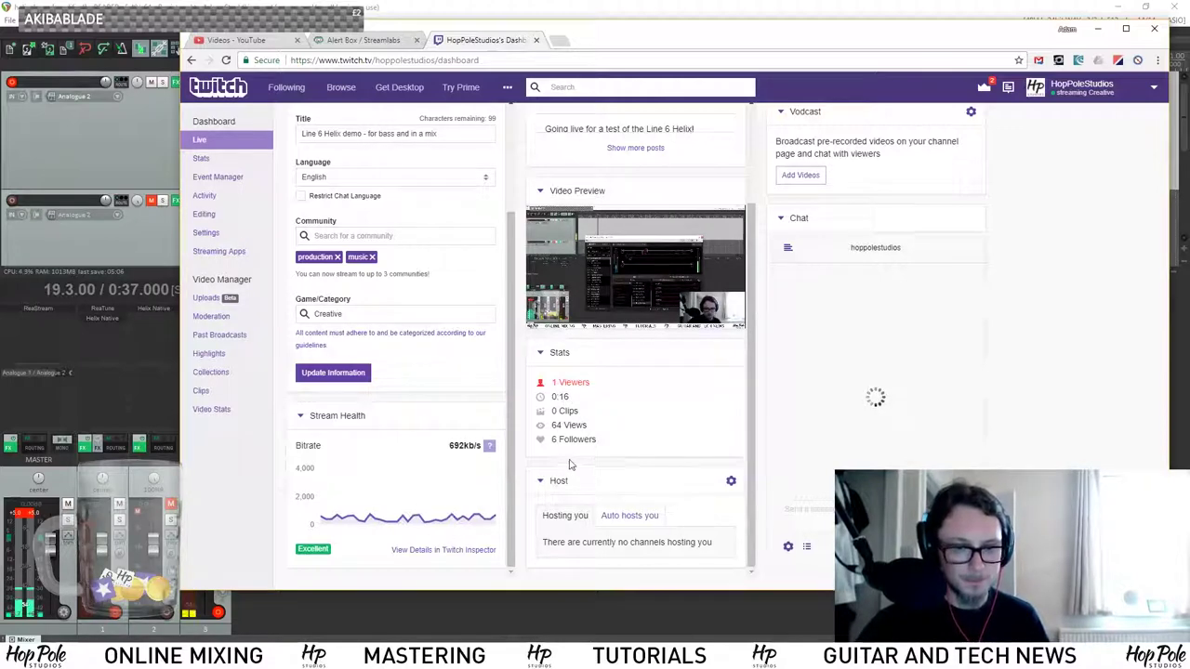
scroll(601, 422, up, 1)
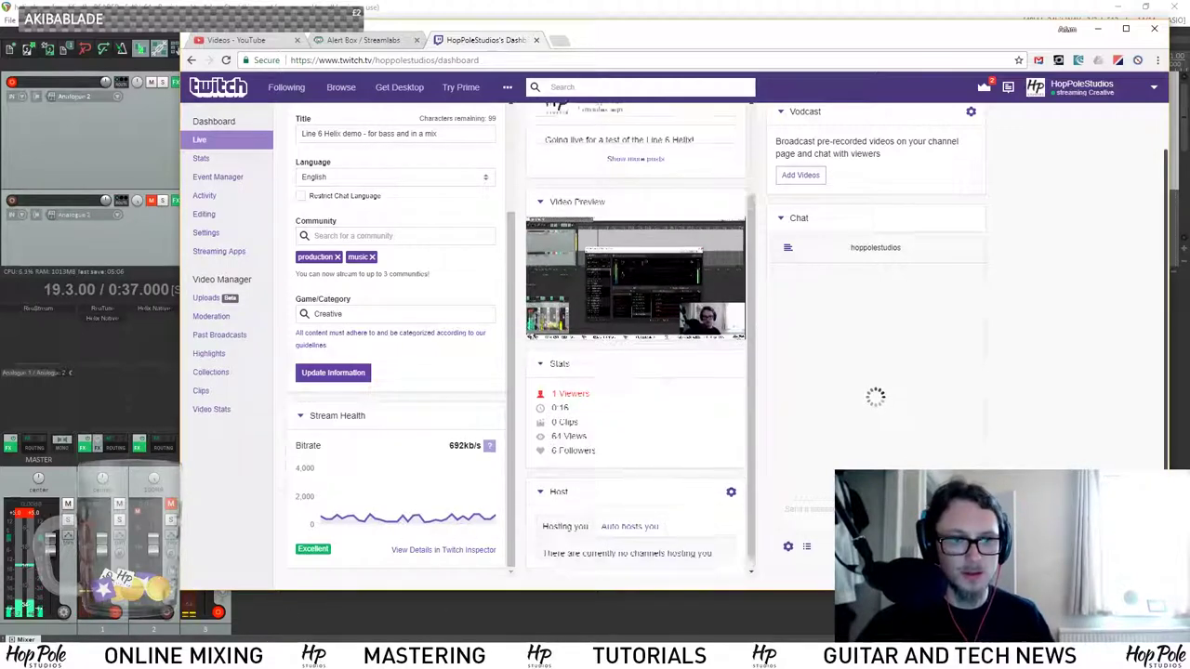
scroll(400, 521, up, 4)
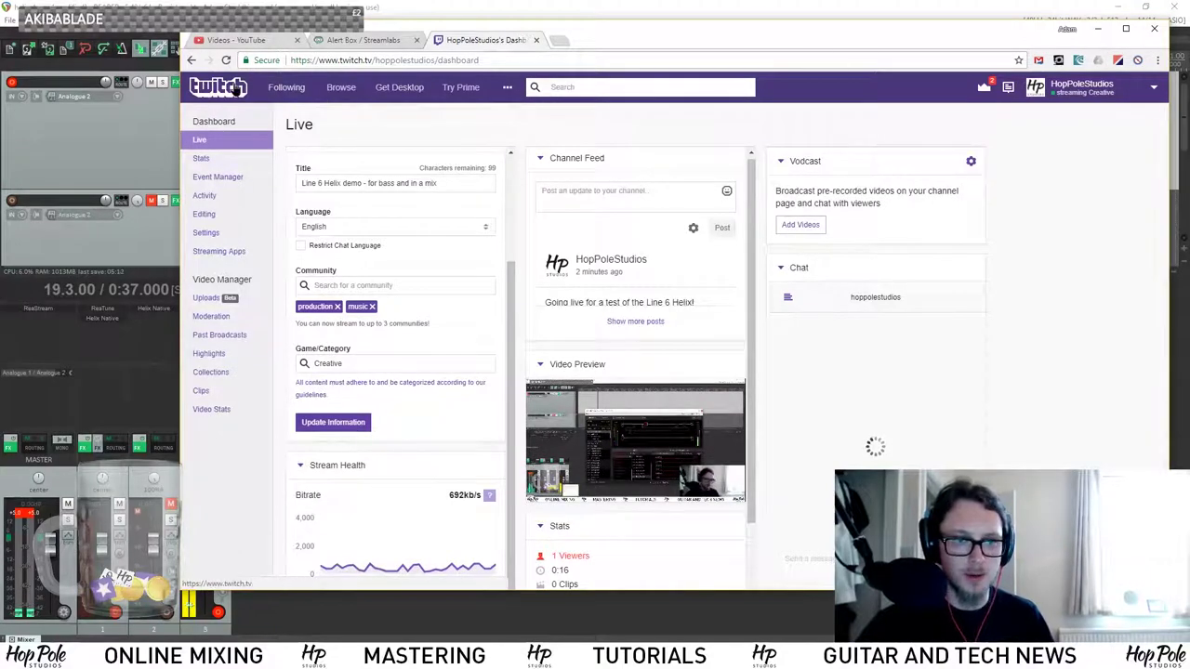
Open the HopPoleStudios channel page on Twitch to view the live stream and its chat.
click(237, 87)
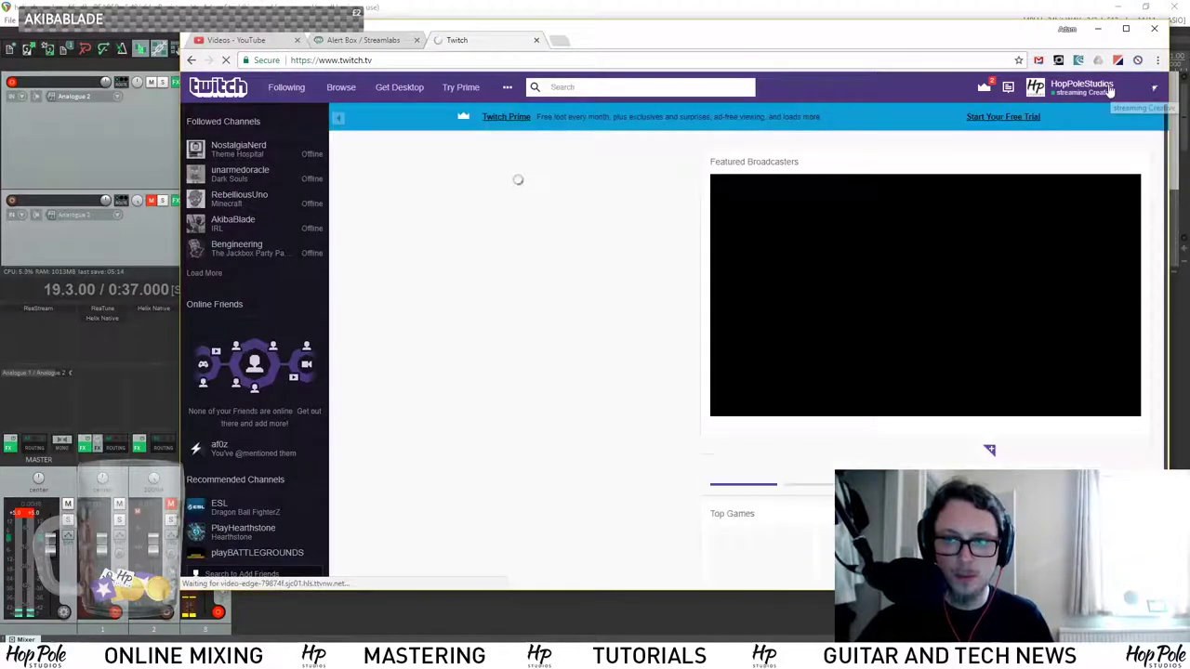
click(1109, 90)
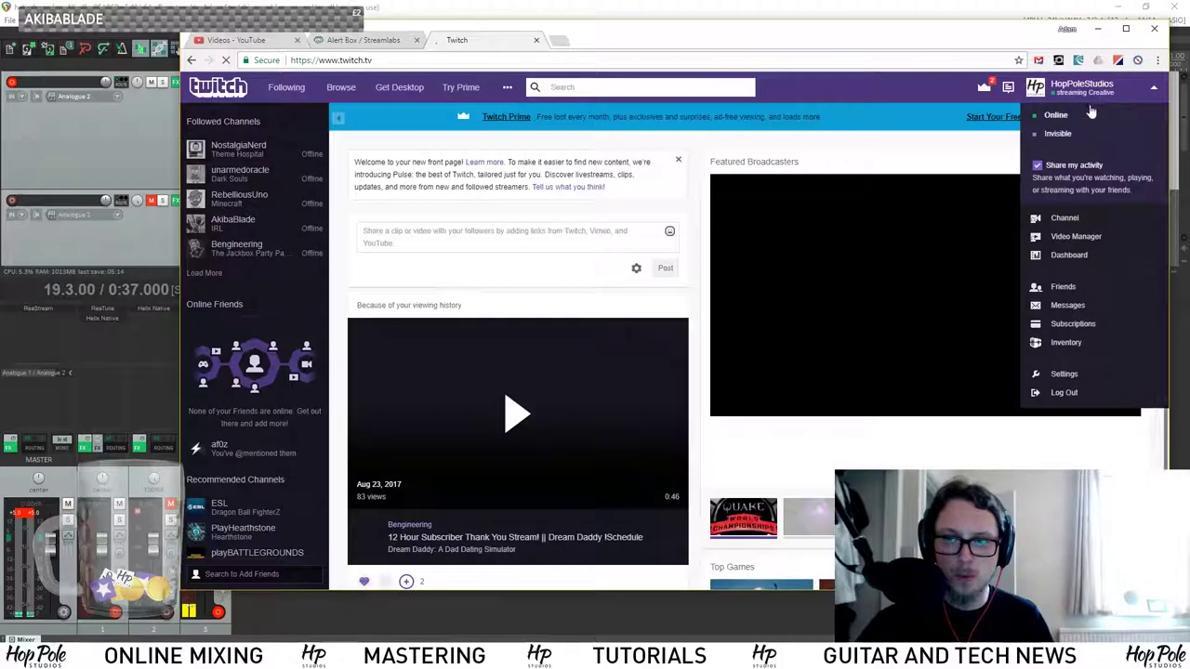
click(1063, 219)
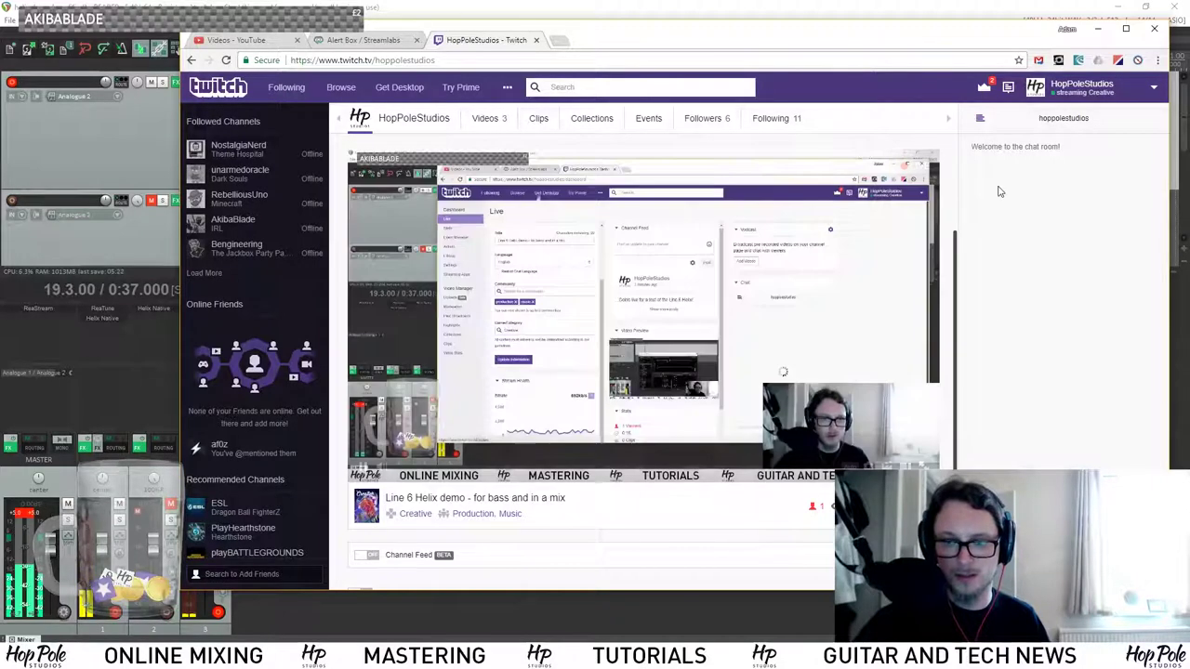
Minimize the browser to return to Helix Native in REAPER, and bring the Twitch channel page back up.
click(1097, 29)
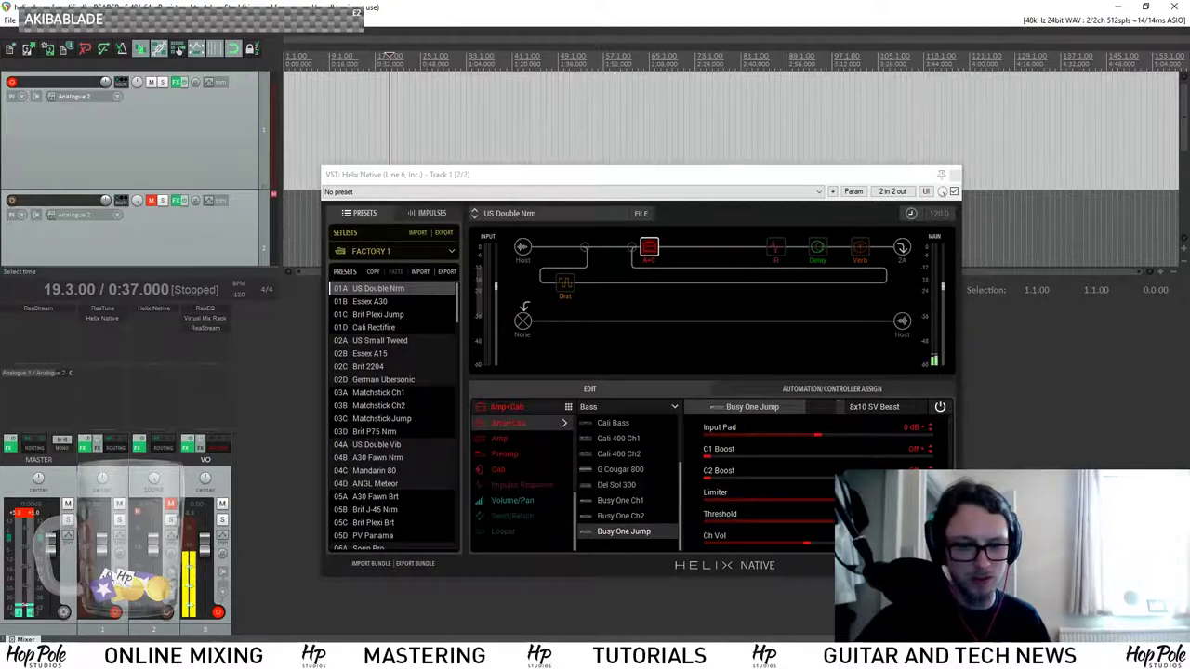
click(390, 656)
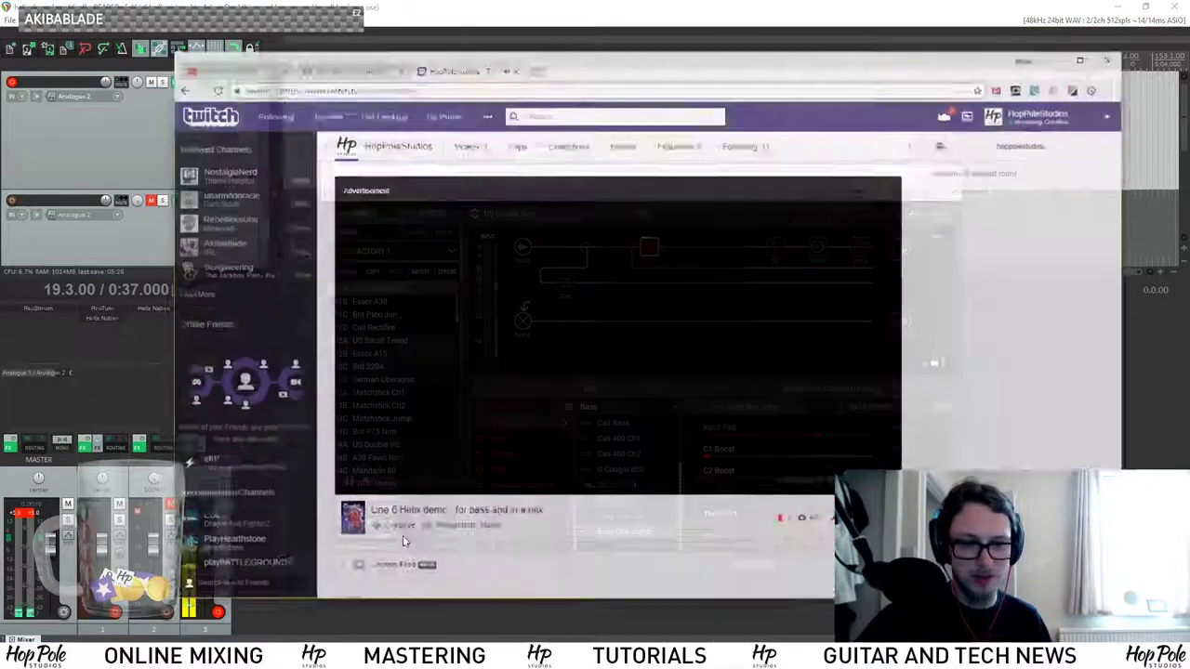
Mute the Twitch stream player and minimize the browser to return to Helix Native in REAPER.
click(382, 469)
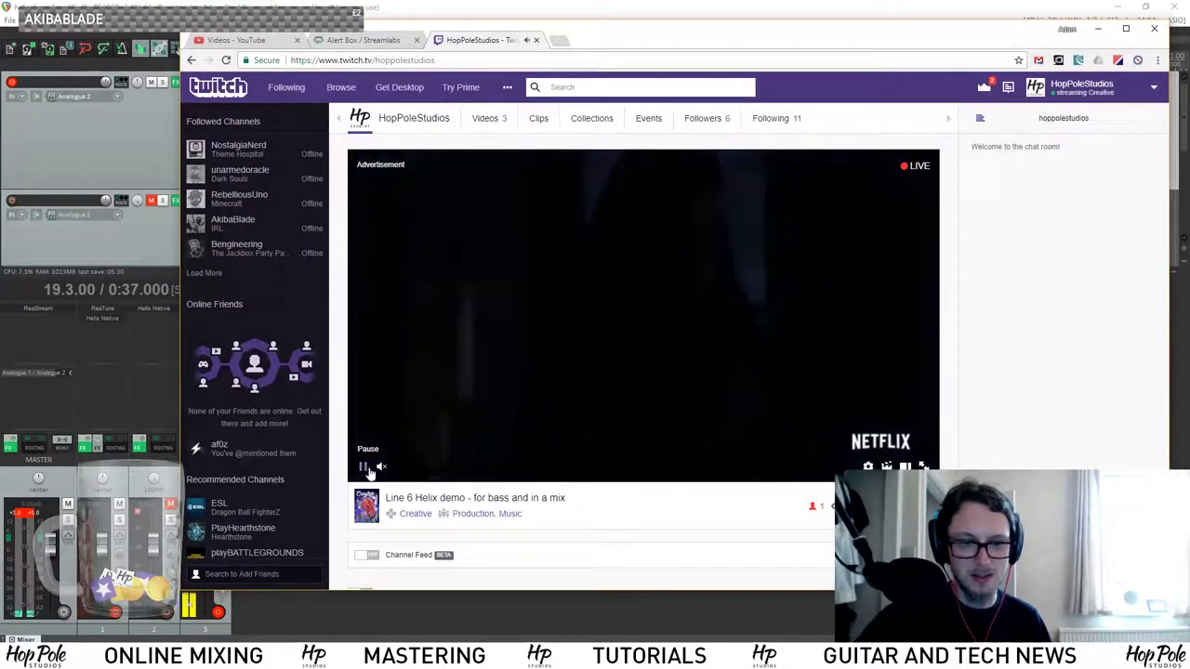
click(1098, 29)
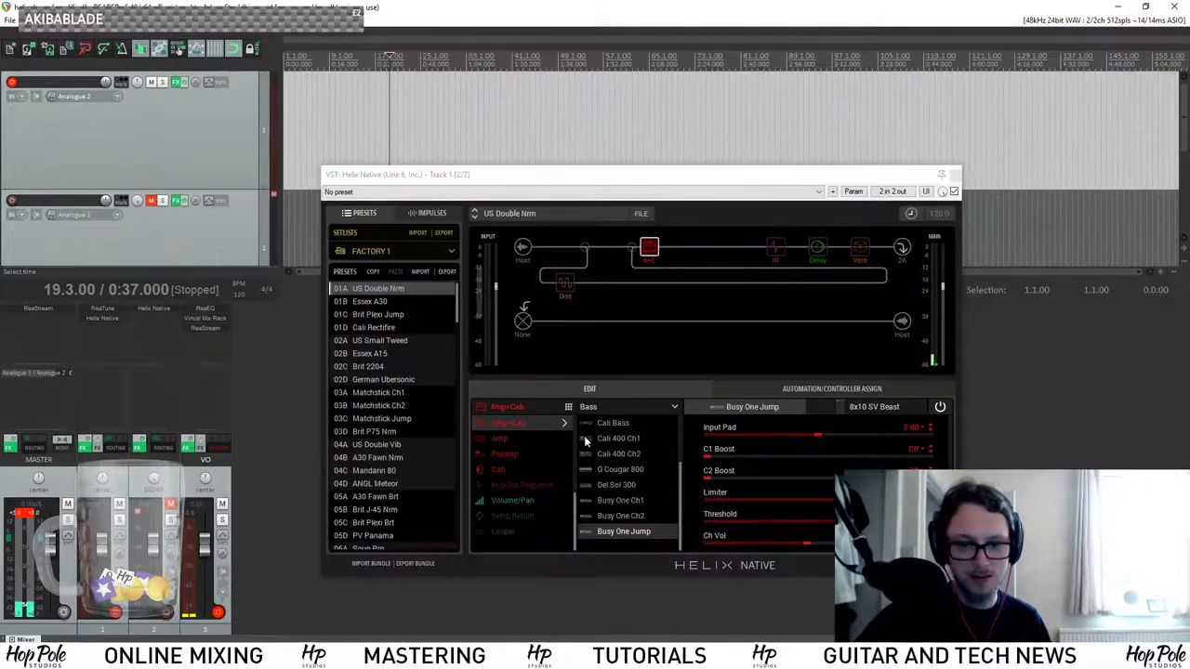
Load the SV Beast Brt bass amp and choose the 421 Dynamic mic for its 8x10 SV Beast cab.
scroll(623, 483, up, 4)
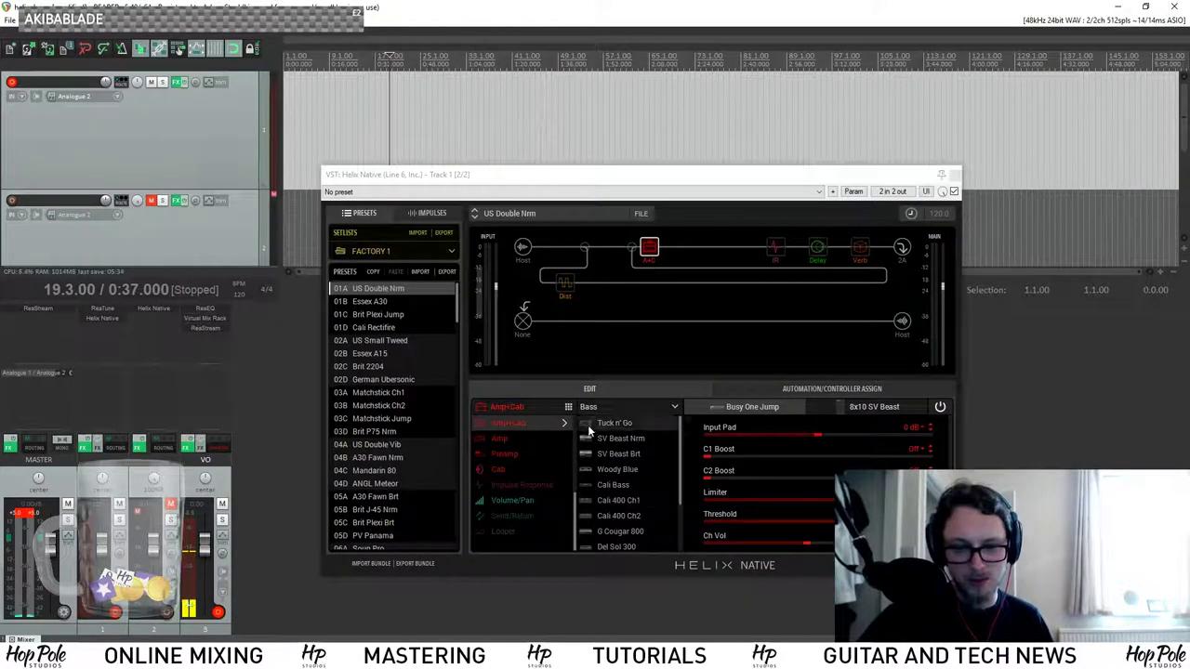
click(621, 454)
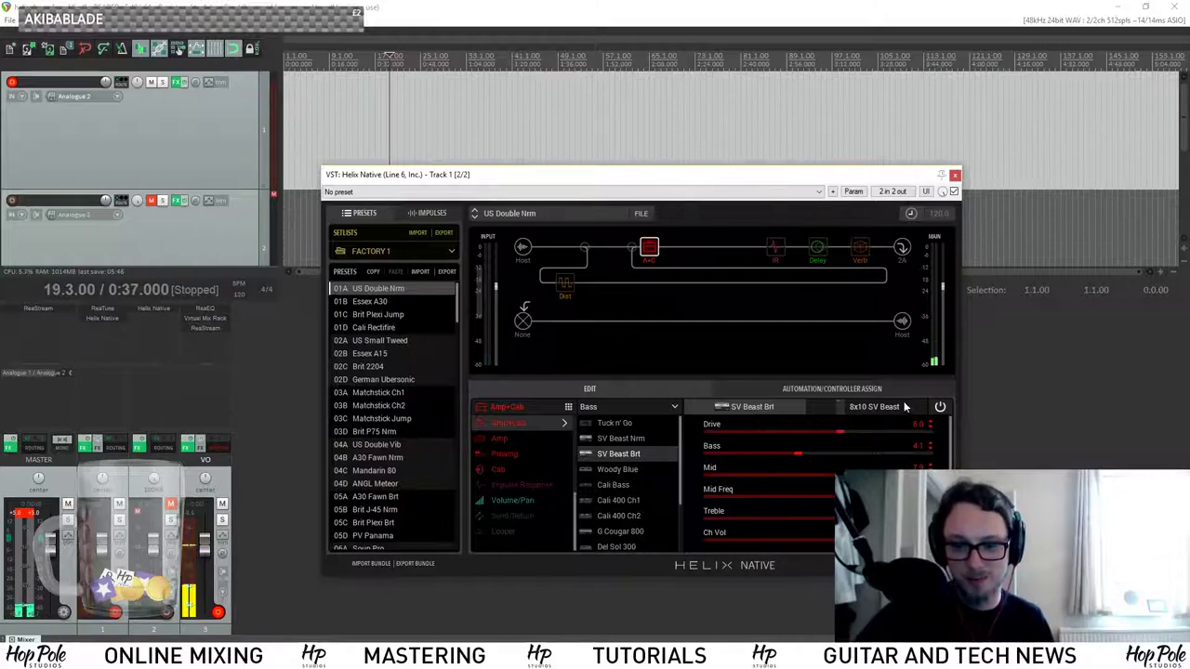
click(841, 406)
click(906, 424)
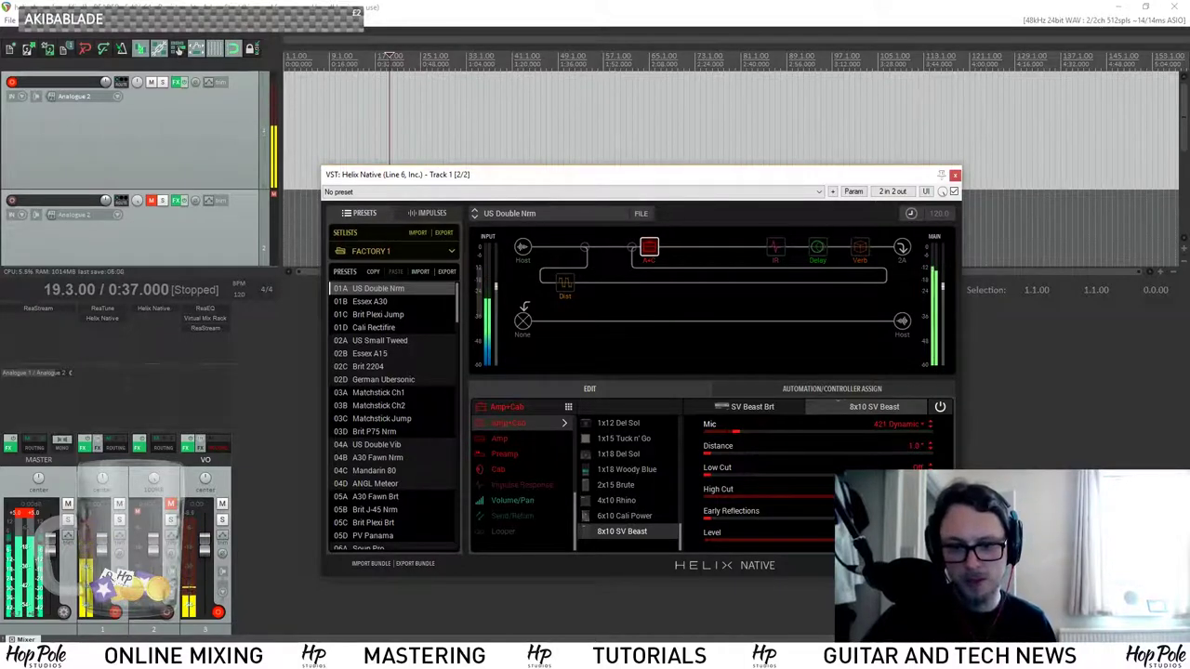
Route the upper path's output to Host and move its distortion block onto the main line ahead of the amp.
click(903, 248)
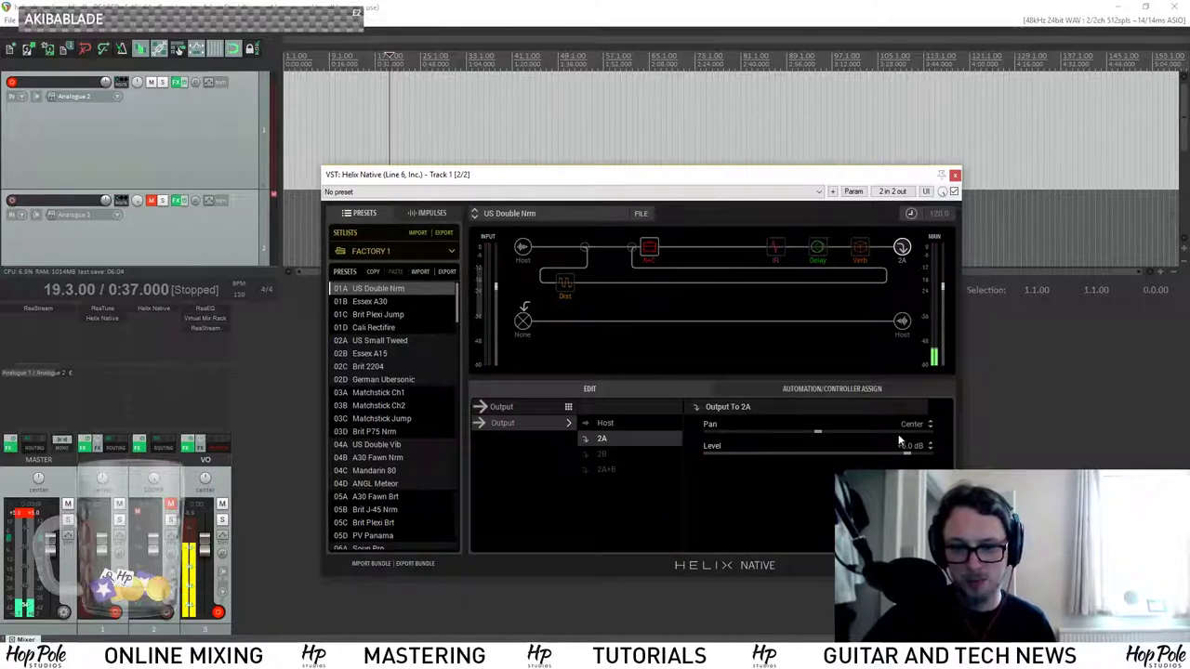
click(607, 424)
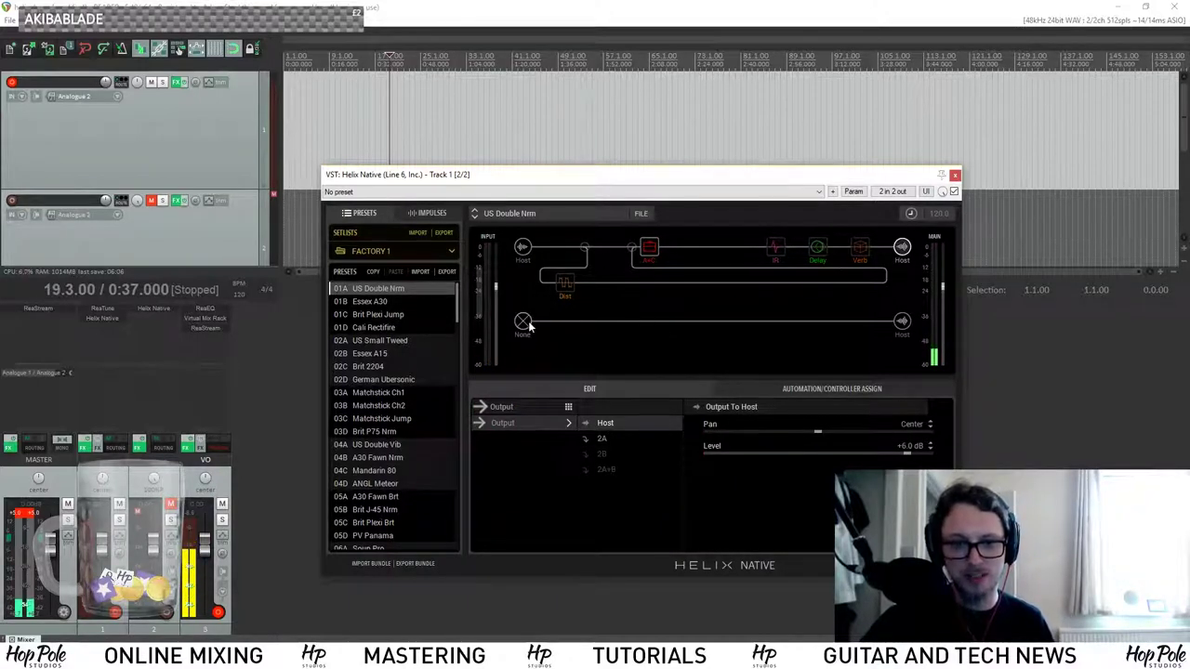
drag(567, 282, 611, 248)
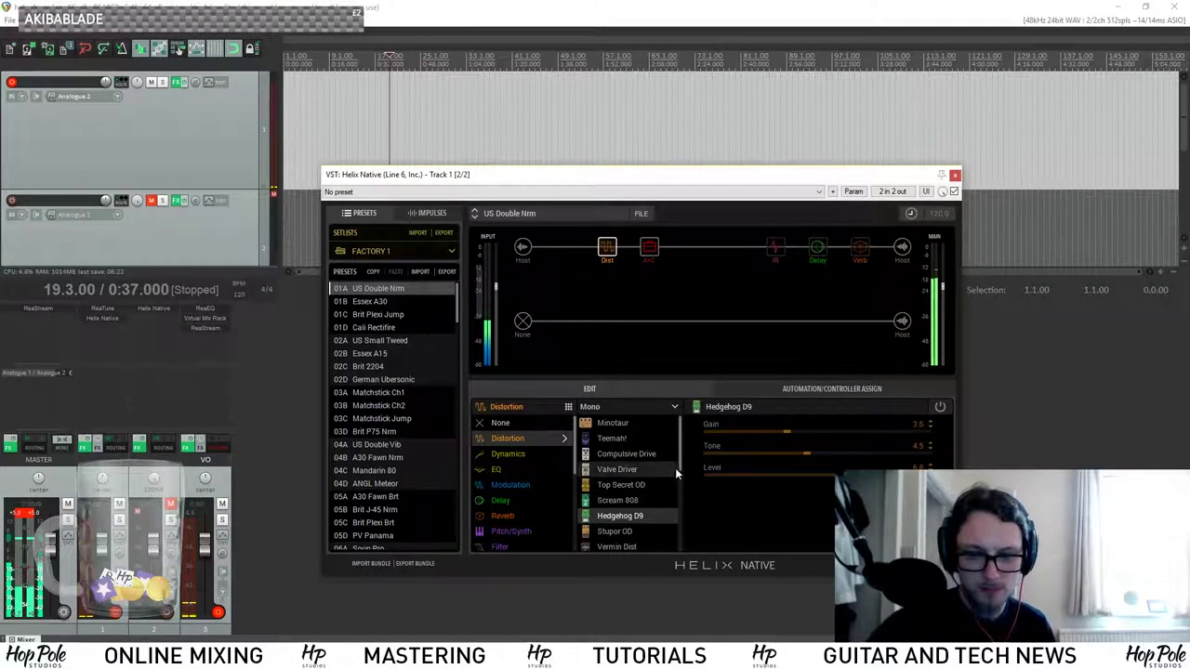
scroll(659, 474, down, 5)
scroll(609, 470, up, 5)
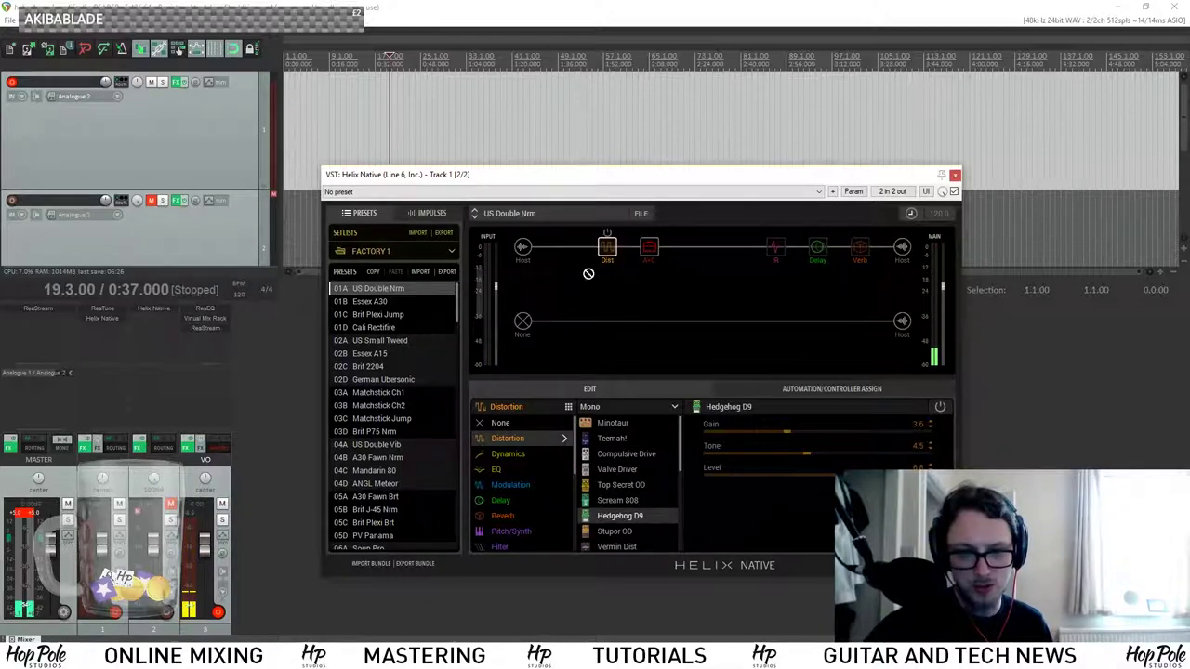
Set the lower path's input to Host and add a Hedgehog D9 distortion in its first block.
click(522, 321)
click(609, 440)
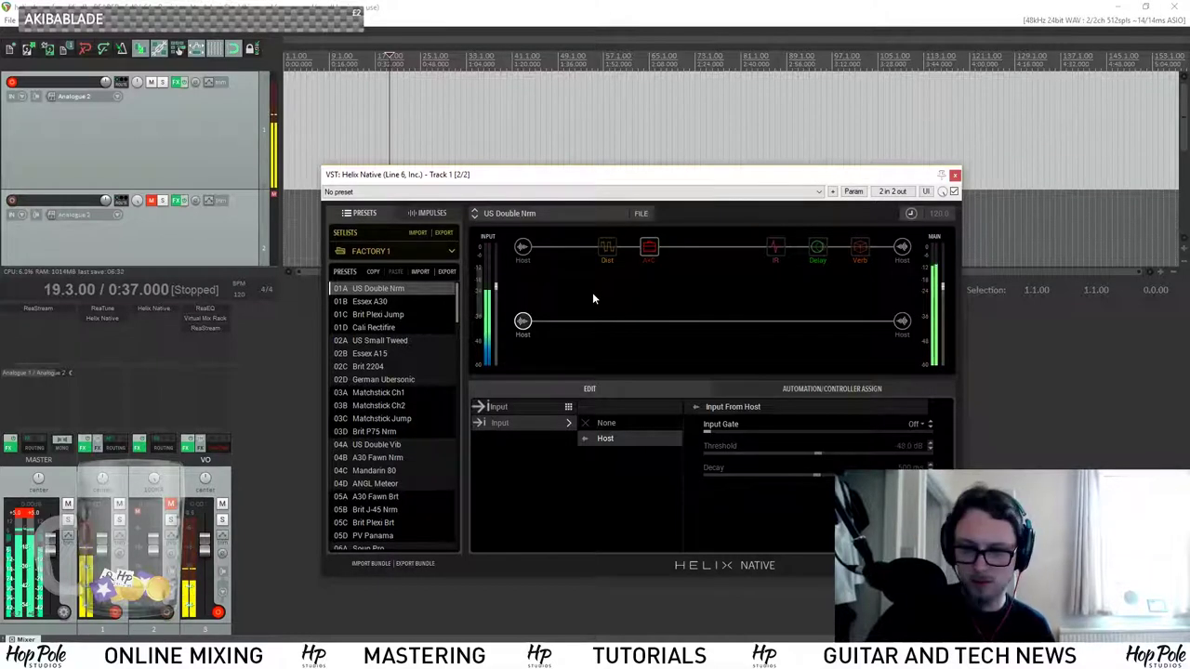
click(607, 249)
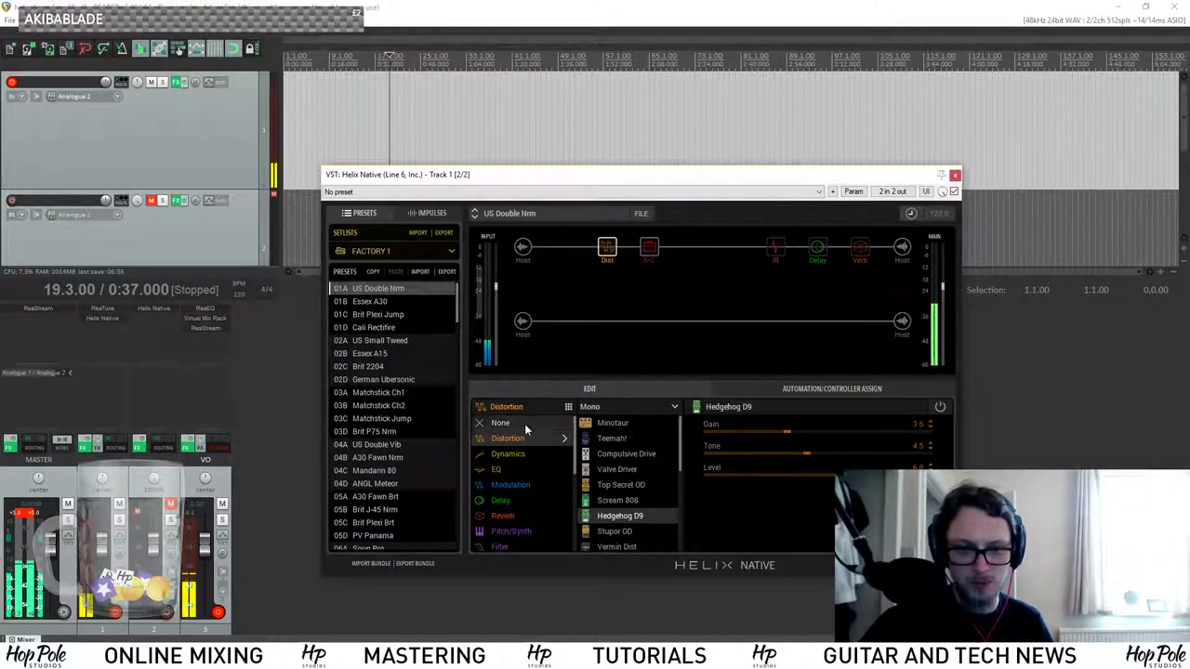
click(565, 321)
mouse_move(558, 438)
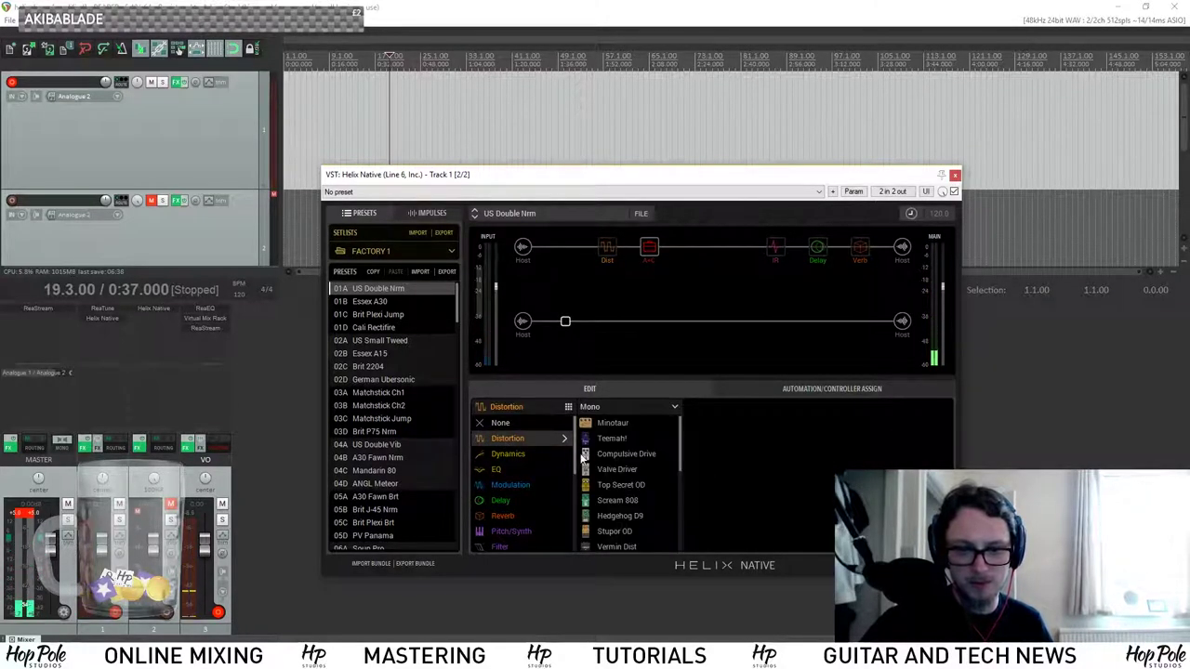
click(619, 516)
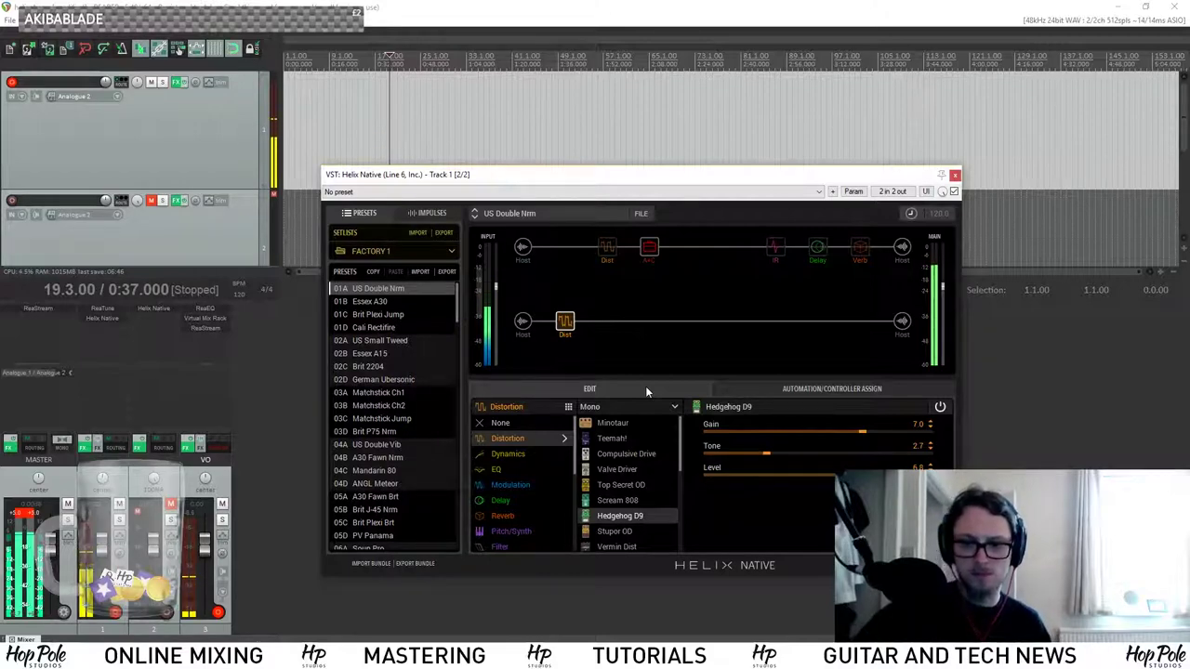
Put the Hedgehog D9 on a parallel branch of the lower path, merge it right after the split, and lower the mixer's B Level.
drag(565, 323, 579, 352)
click(882, 323)
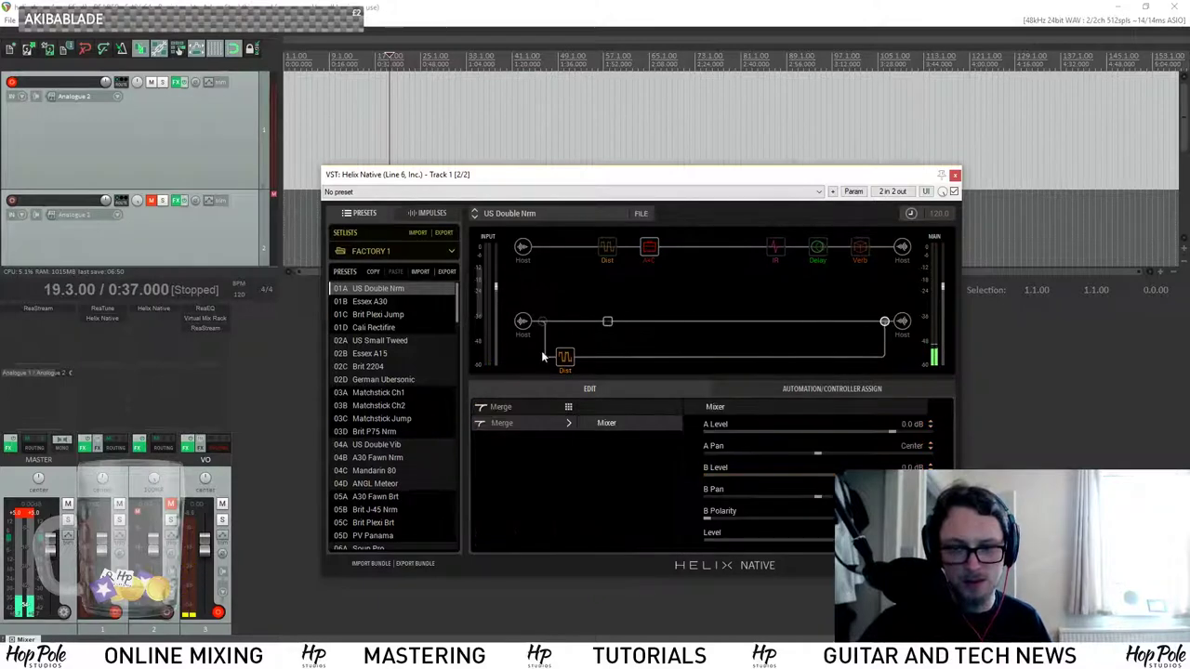
drag(884, 323, 593, 321)
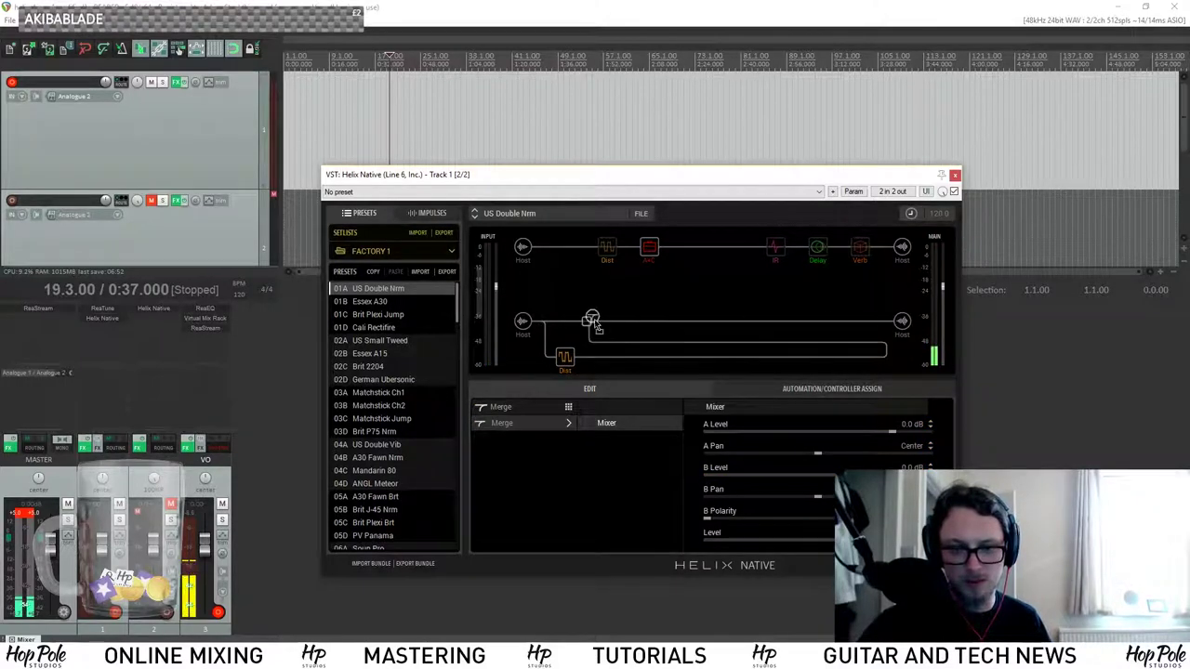
click(565, 357)
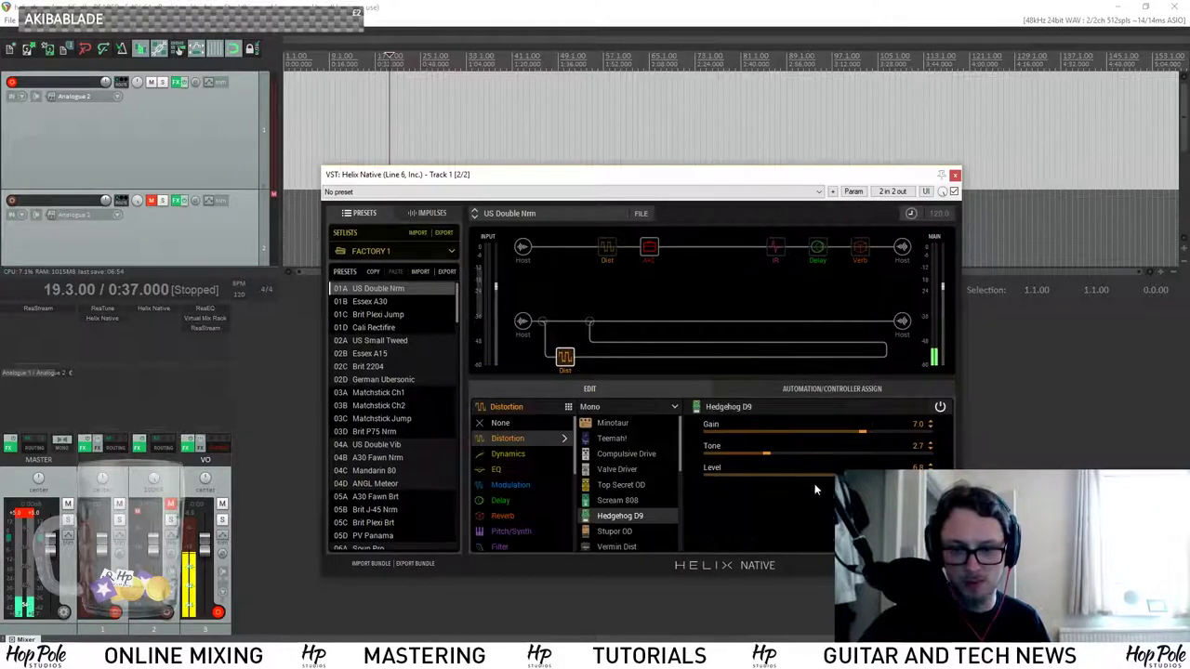
click(591, 324)
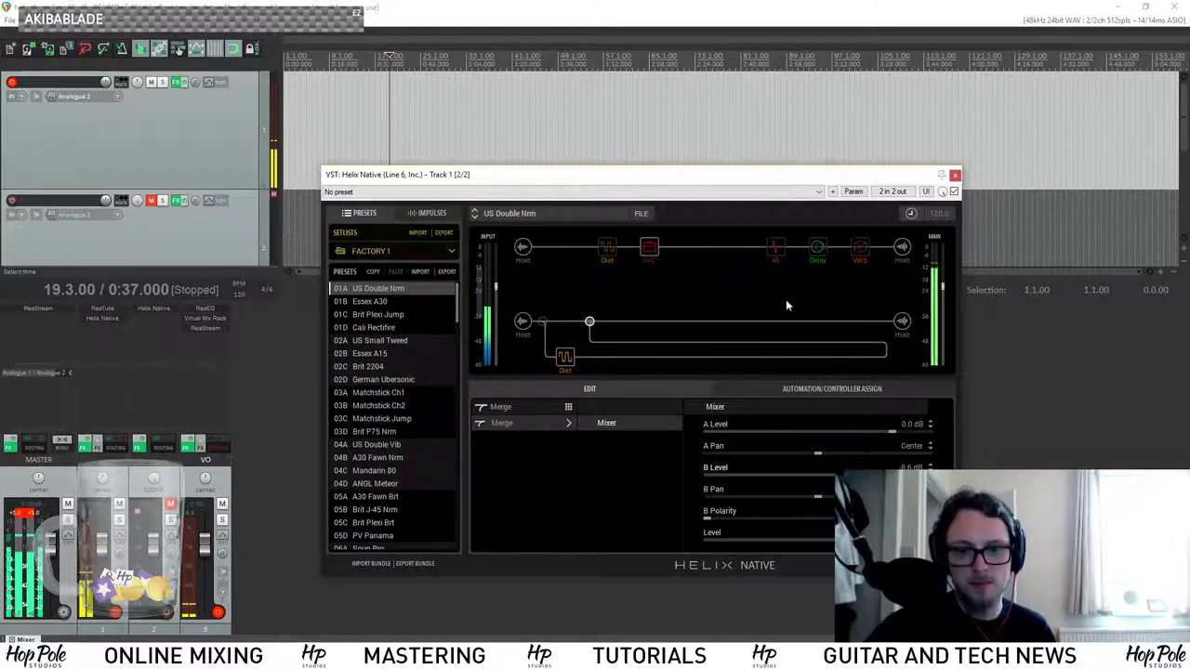
Shift the Hedgehog D9 further along its branch and insert a Low and High Cut EQ before it with Low Cut at 450 Hz.
drag(566, 357, 640, 365)
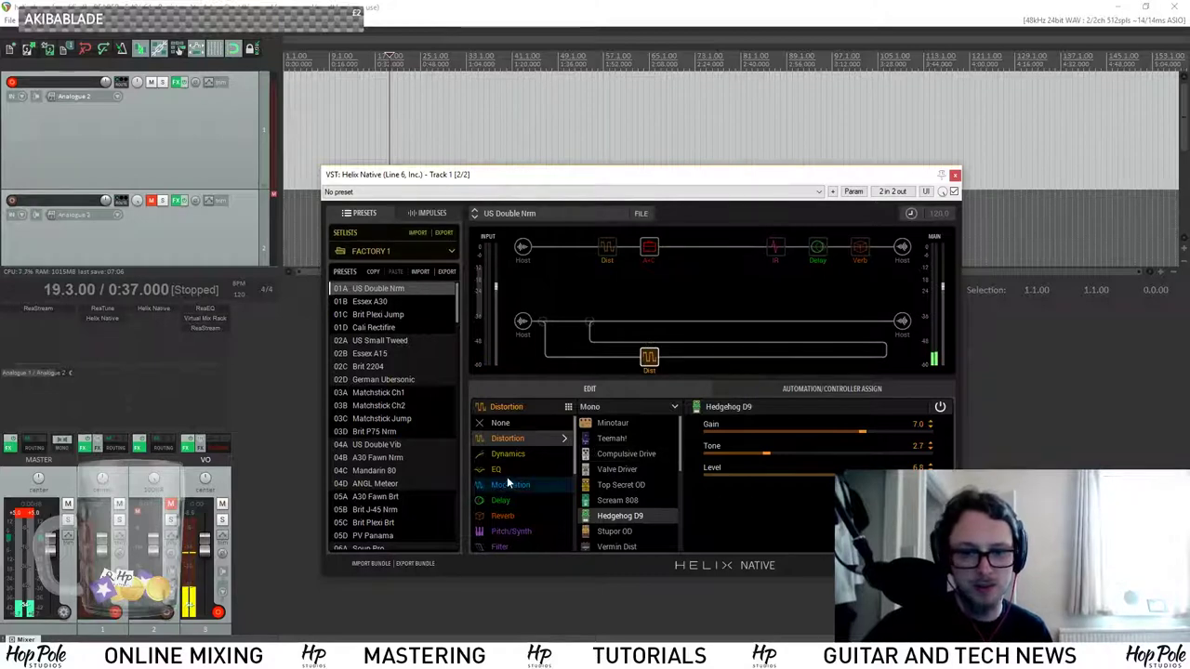
click(605, 359)
mouse_move(502, 475)
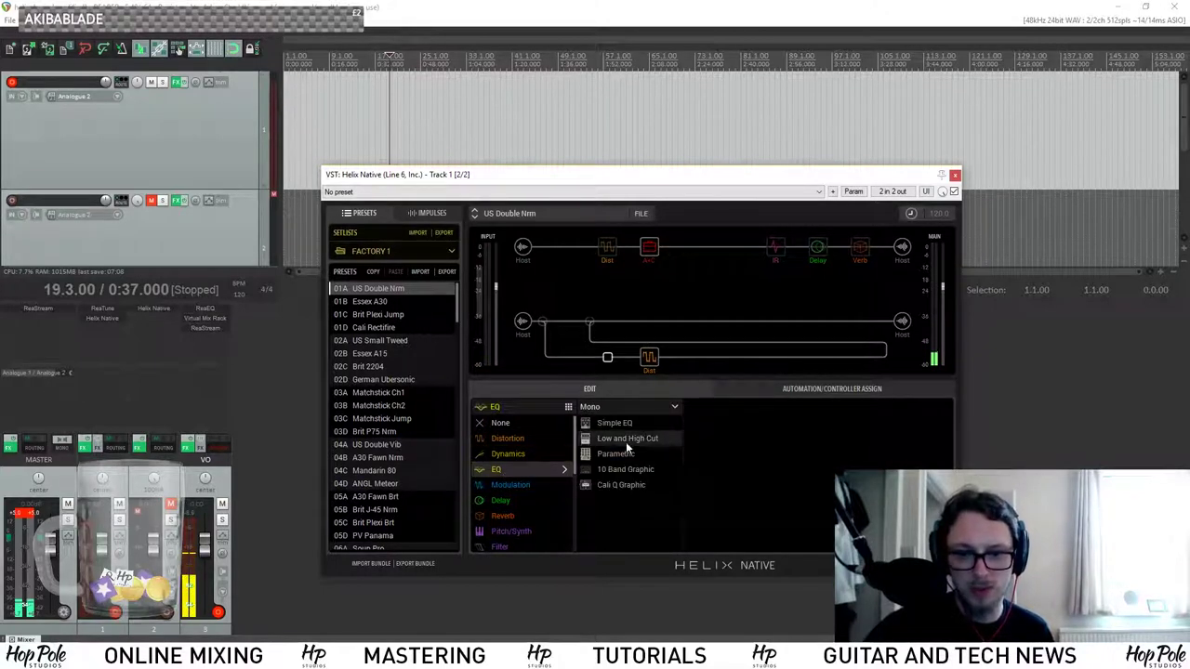
click(627, 438)
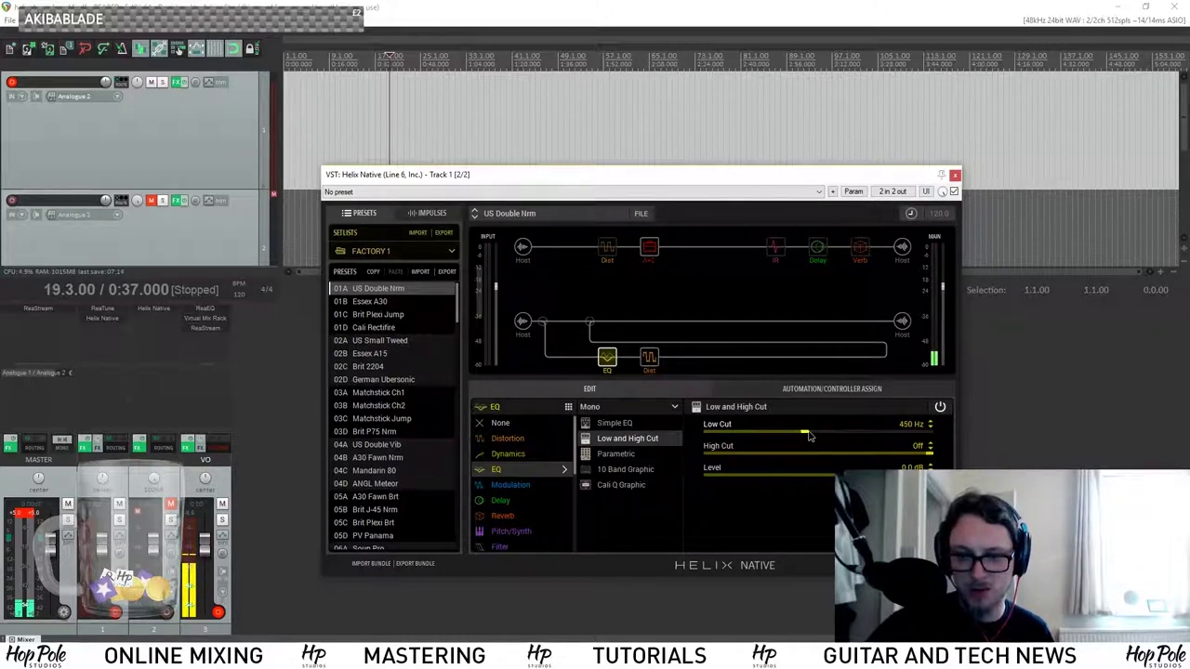
Add a Brit Plexi Brt guitar Amp+Cab block after the distortion on the lower parallel branch.
click(653, 359)
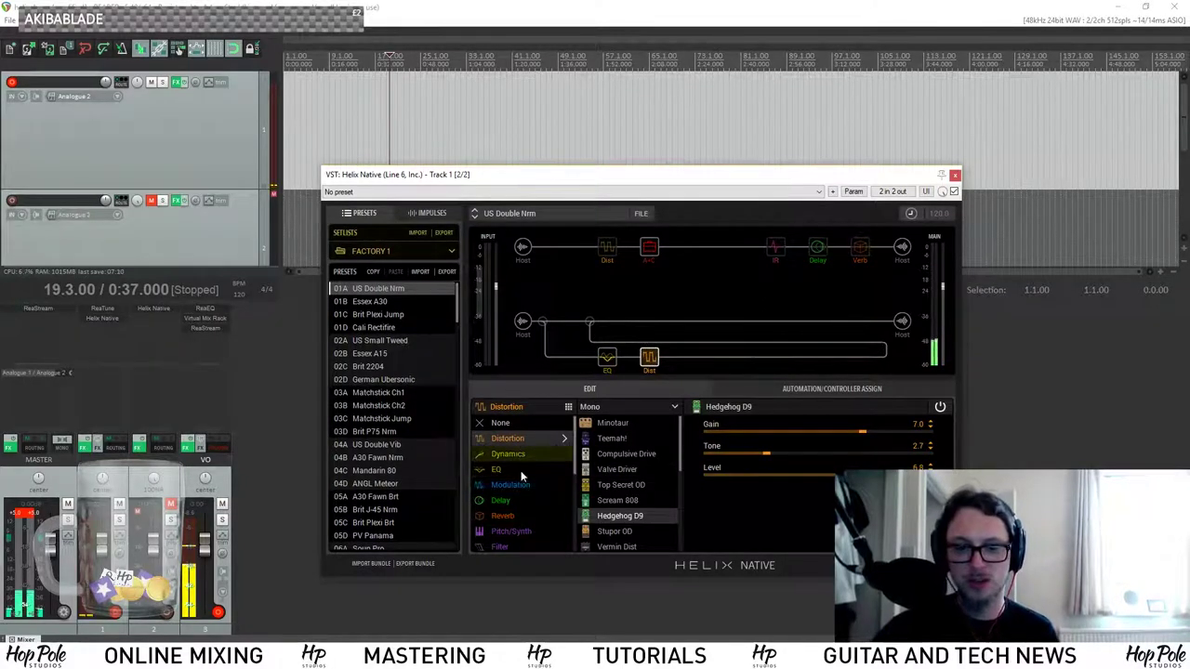
click(691, 358)
scroll(504, 487, down, 3)
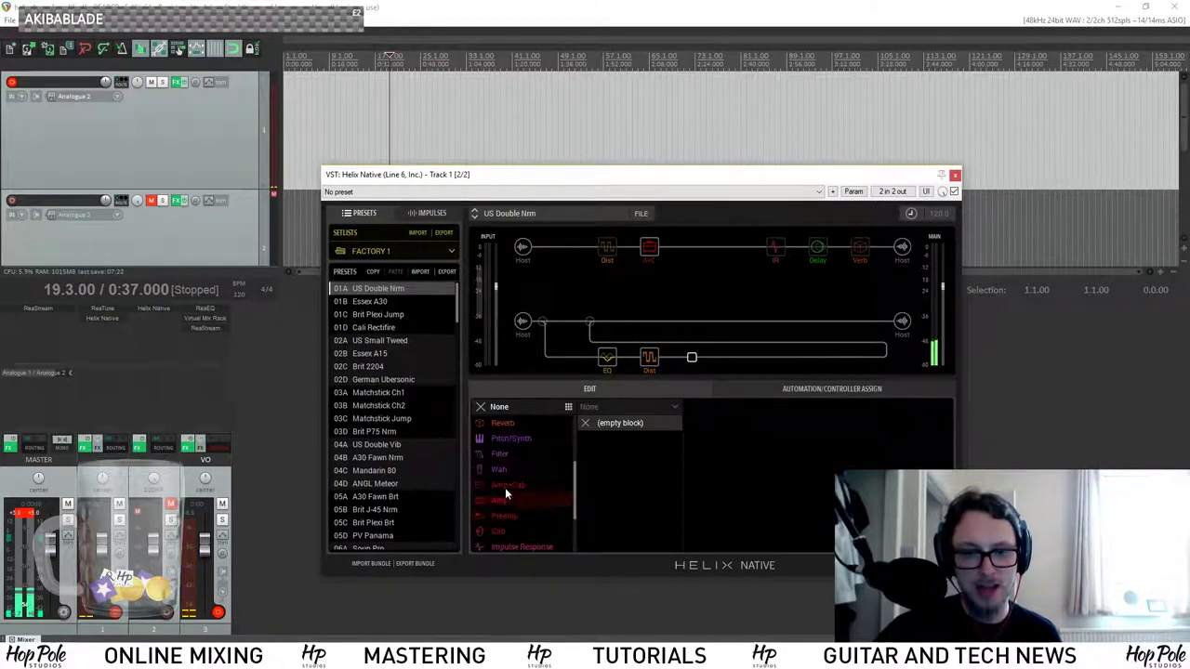
mouse_move(506, 485)
scroll(634, 500, down, 10)
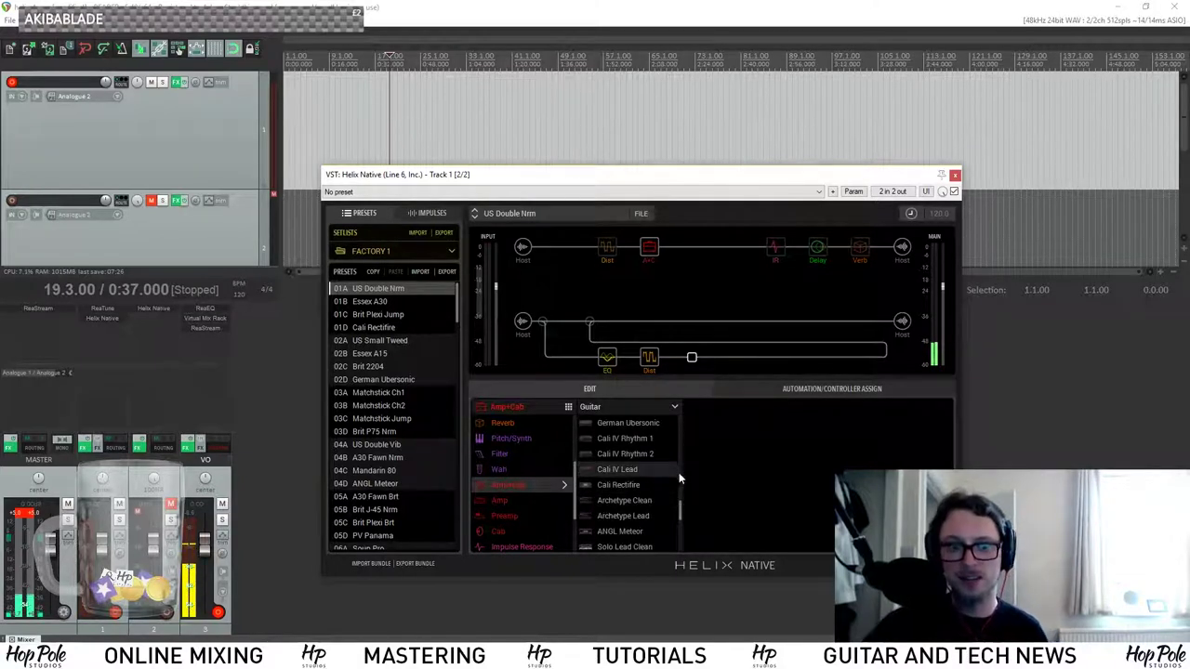
scroll(664, 462, down, 1)
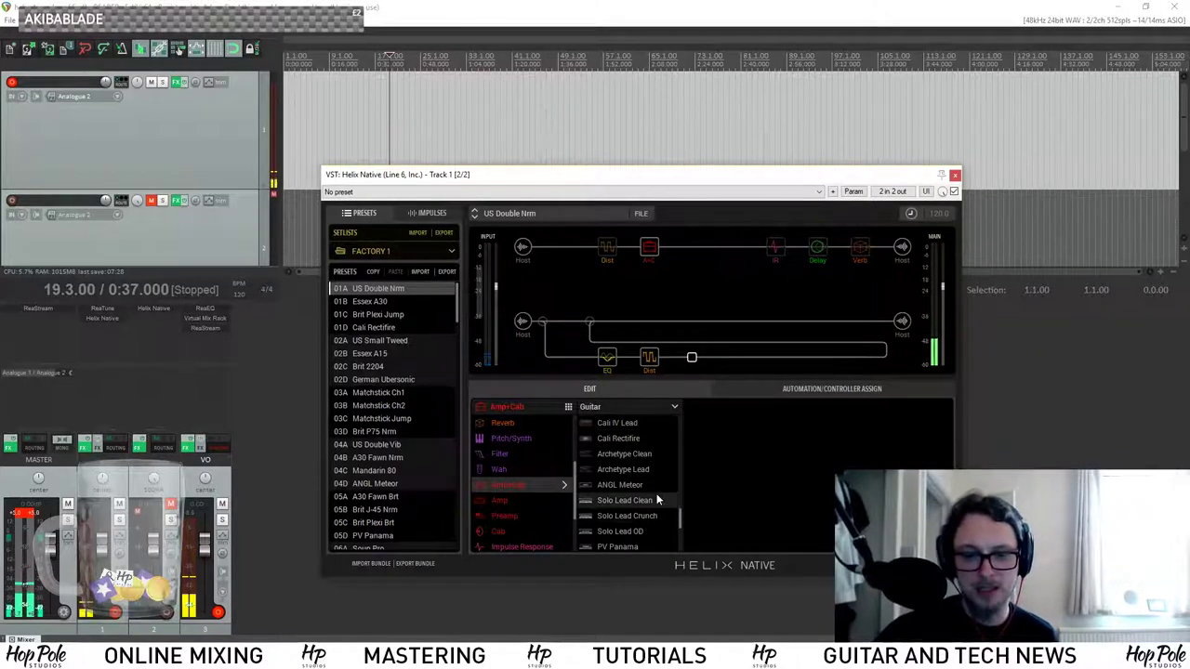
scroll(630, 496, down, 1)
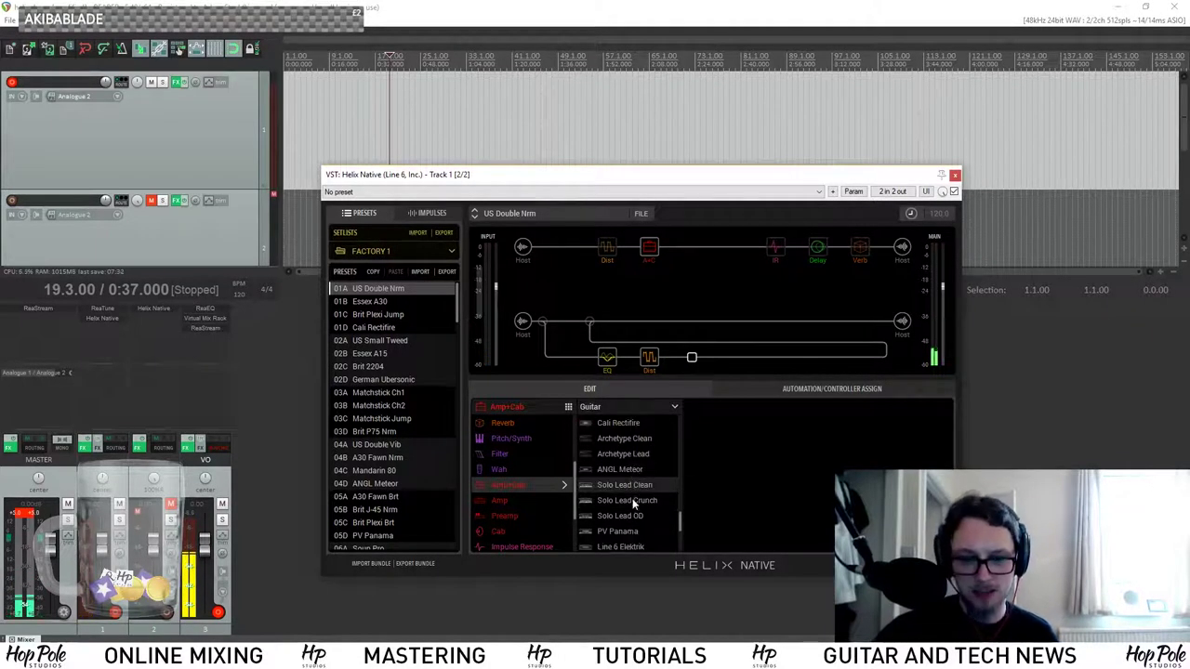
scroll(628, 504, down, 1)
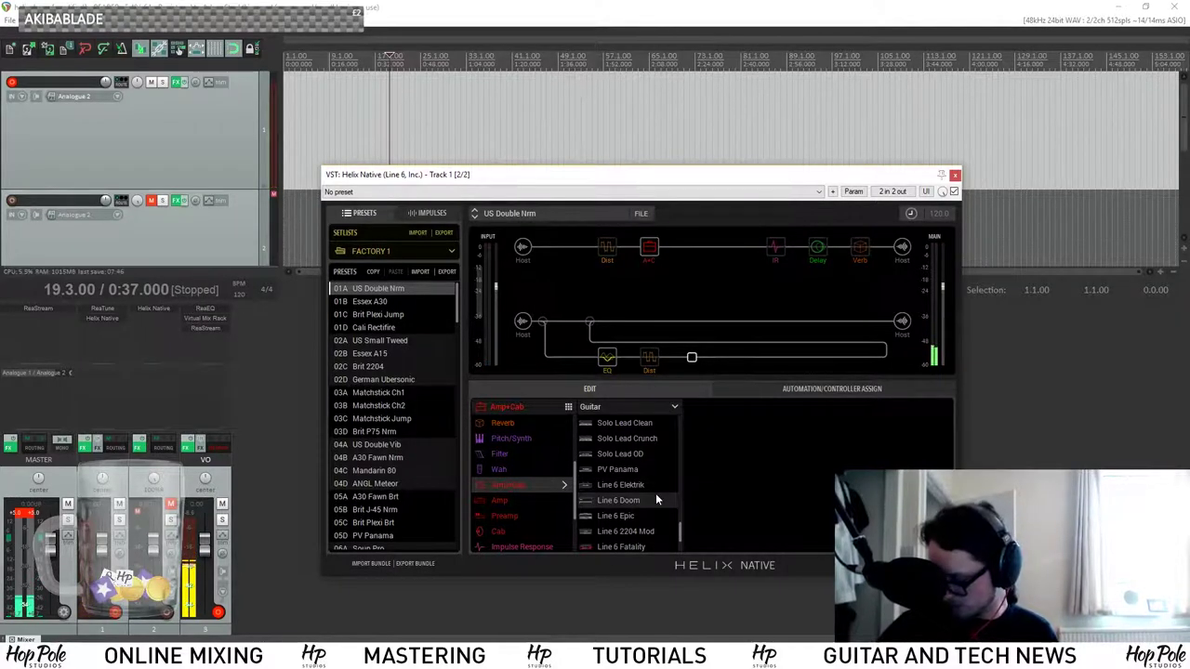
scroll(655, 500, down, 3)
scroll(634, 530, up, 10)
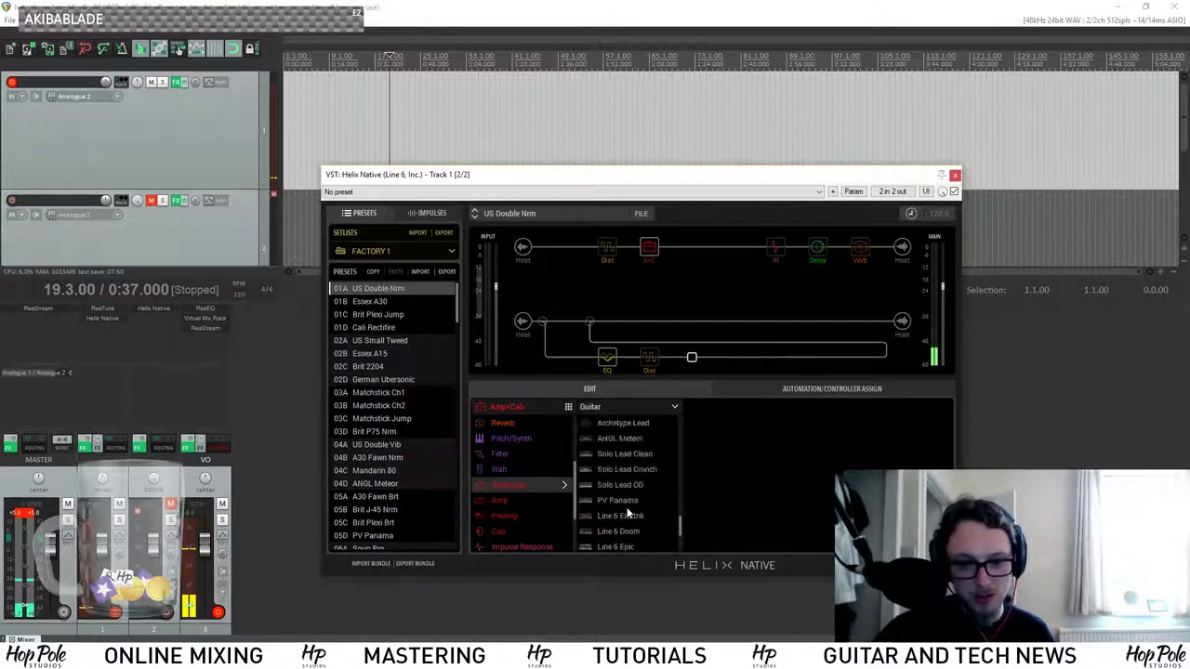
scroll(641, 495, up, 1)
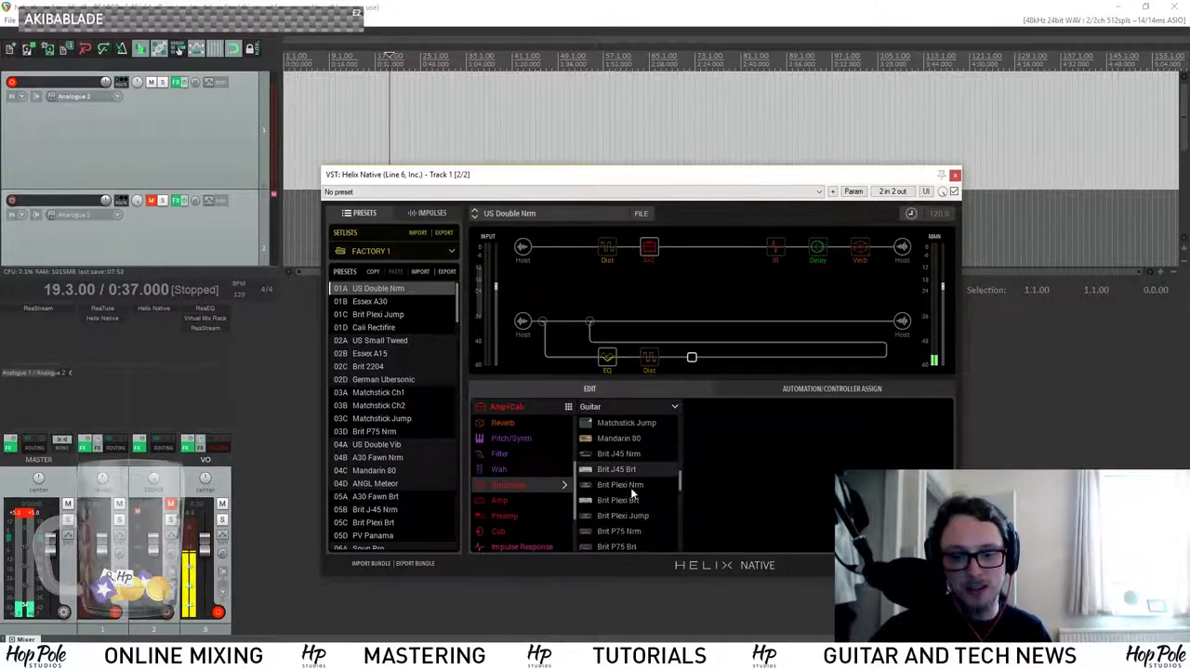
click(621, 485)
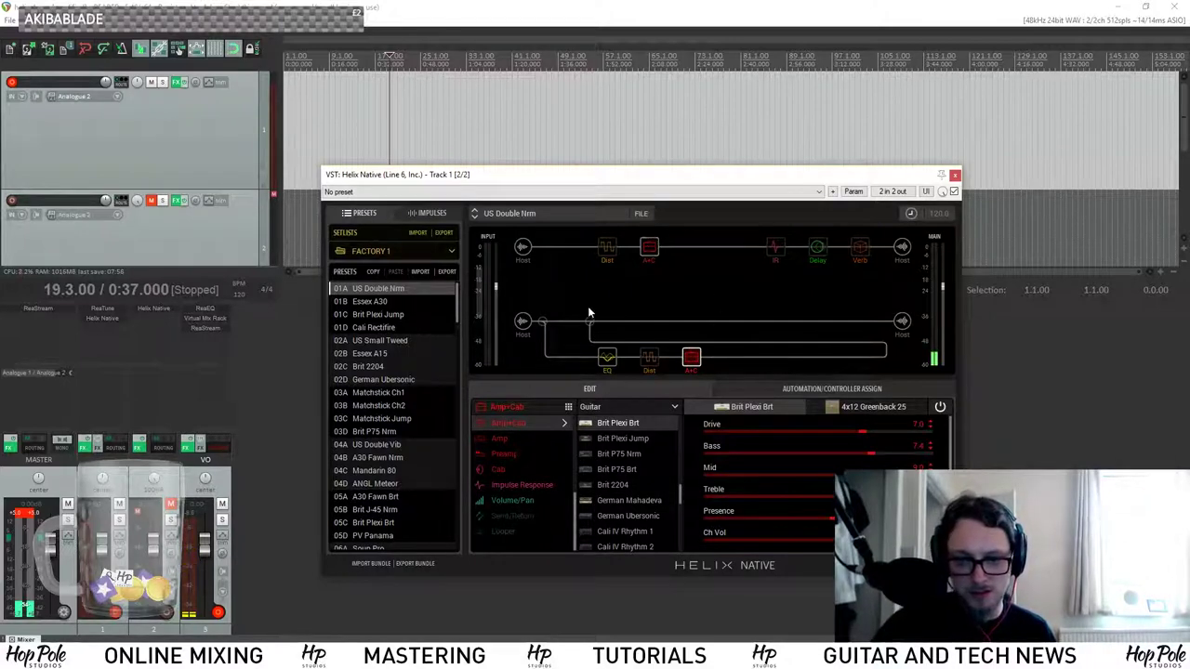
Bypass the upper path's SV Beast Brt amp and set the Brit Plexi Brt's Drive to 8.3.
click(651, 248)
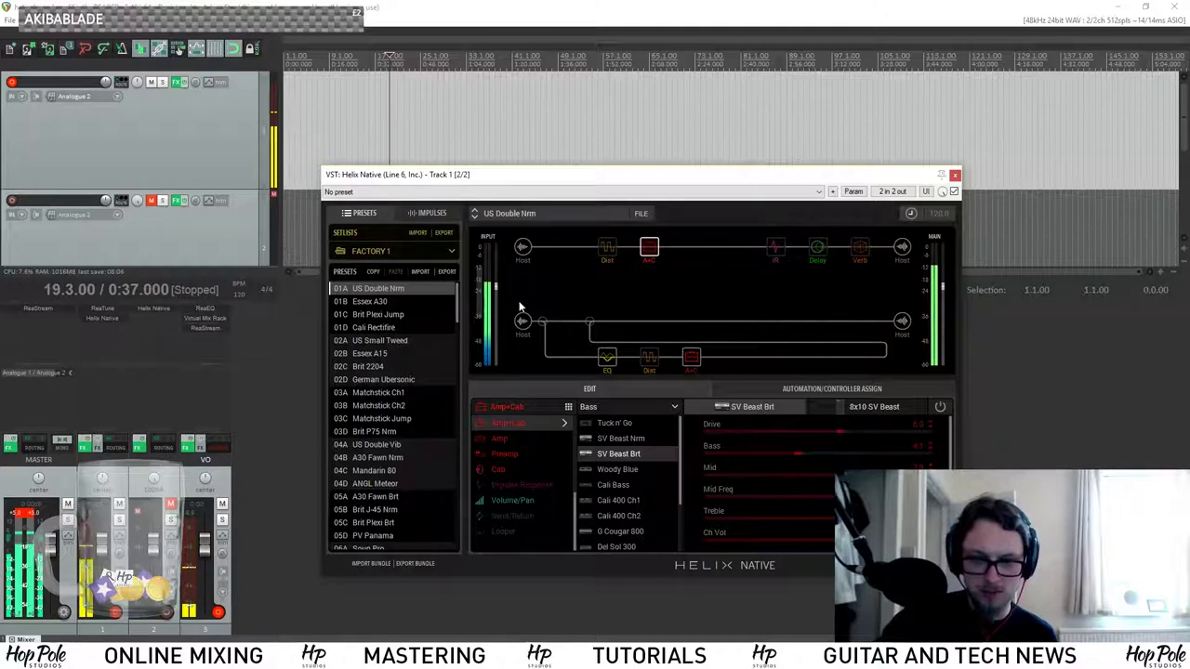
click(690, 362)
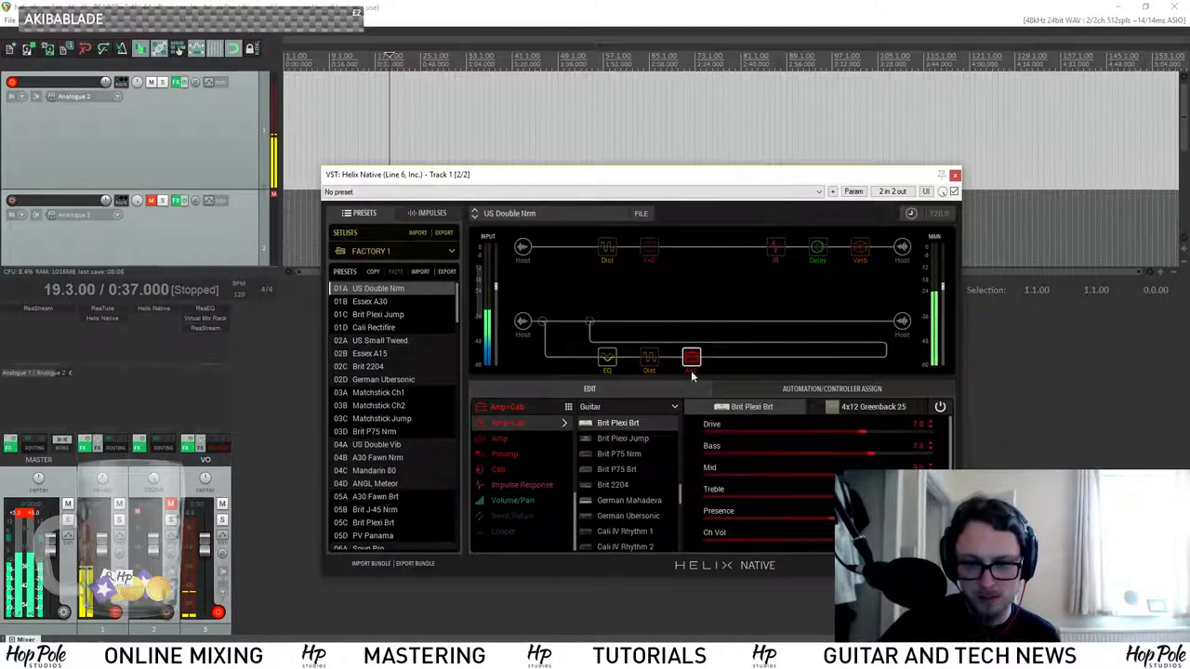
click(894, 430)
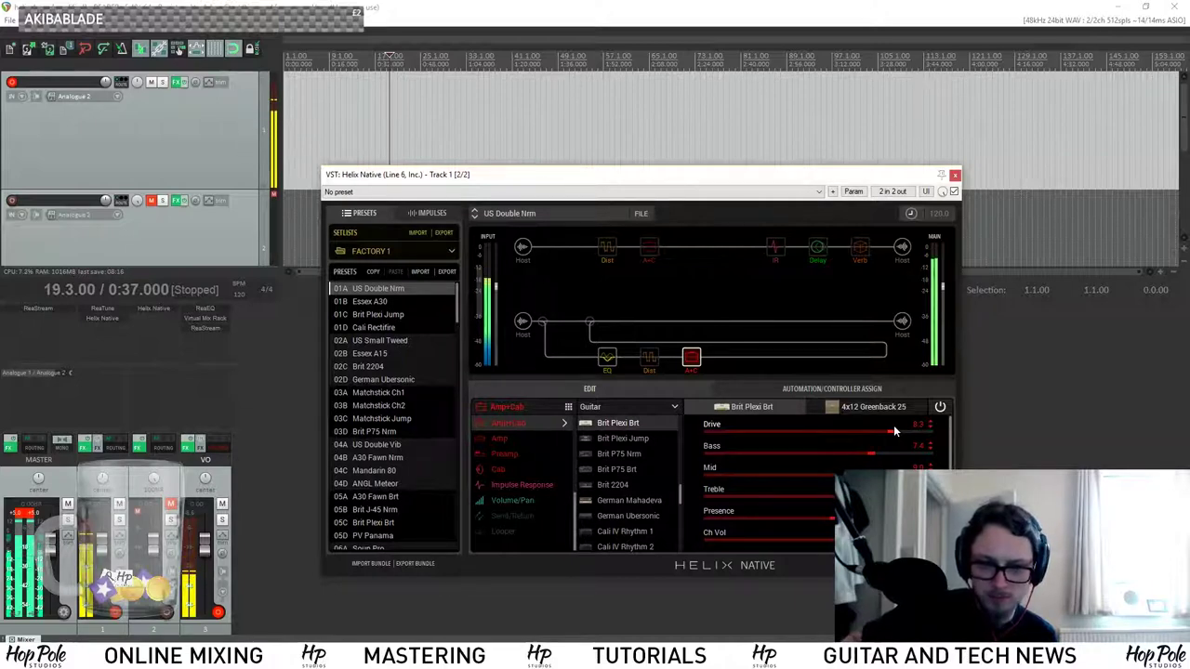
Set the lower branch's Hedgehog D9 to Gain 4.5 and Level 4.8, and return to the Brit Plexi Brt amp block.
click(650, 360)
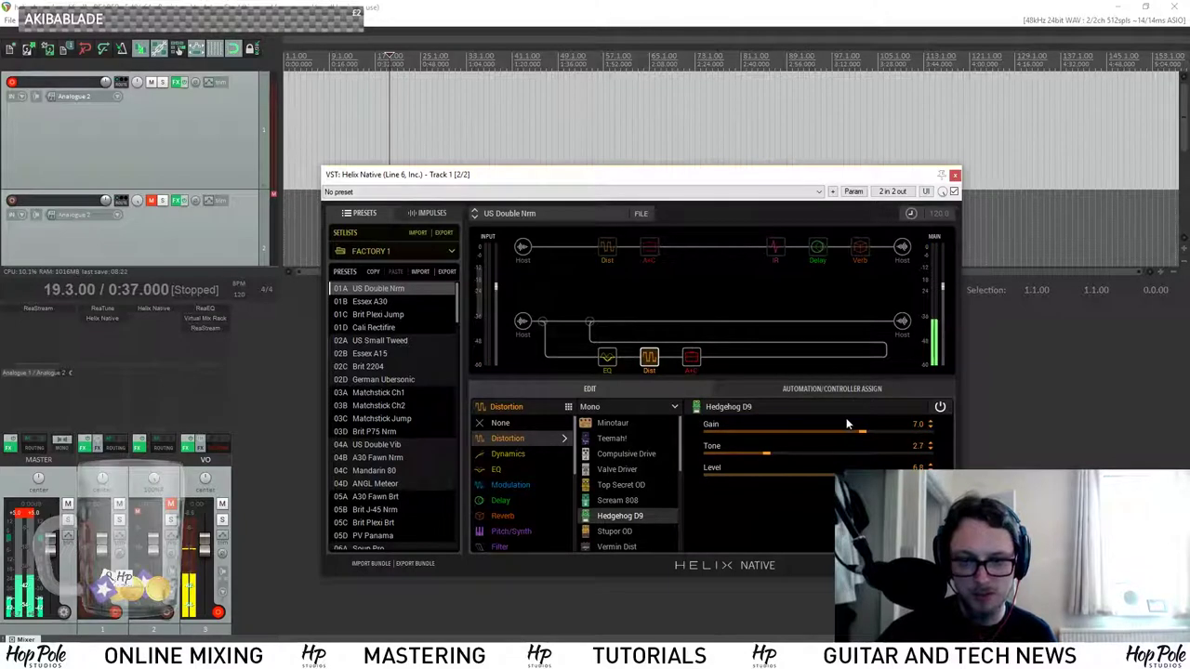
drag(846, 423, 809, 437)
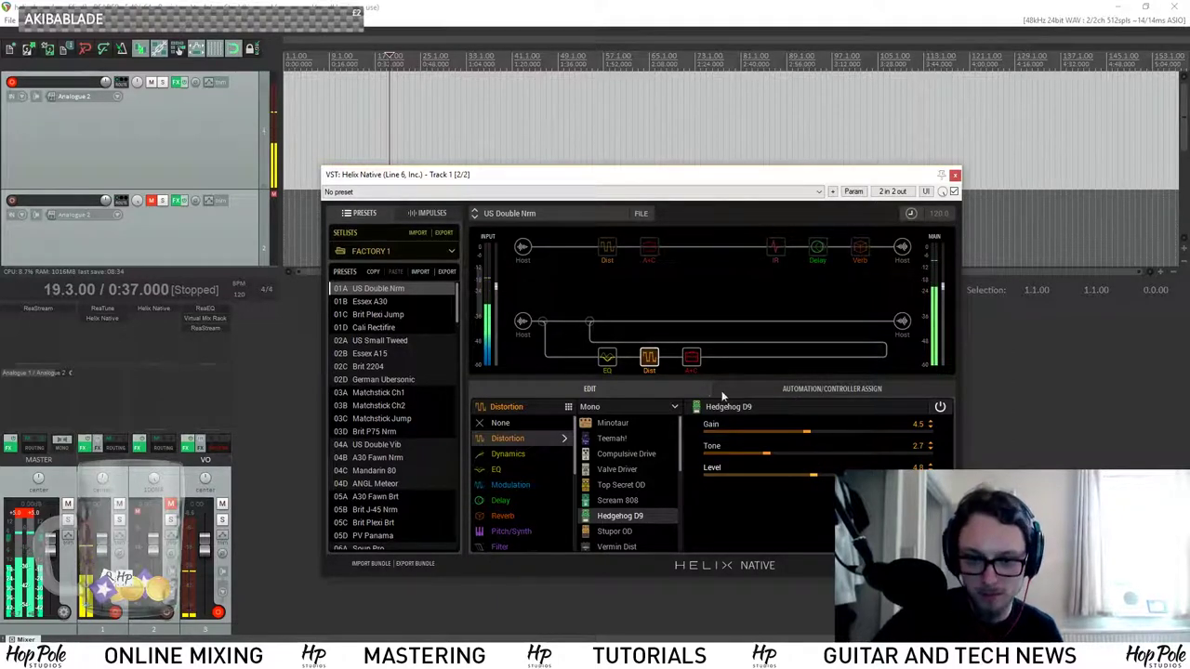
click(693, 357)
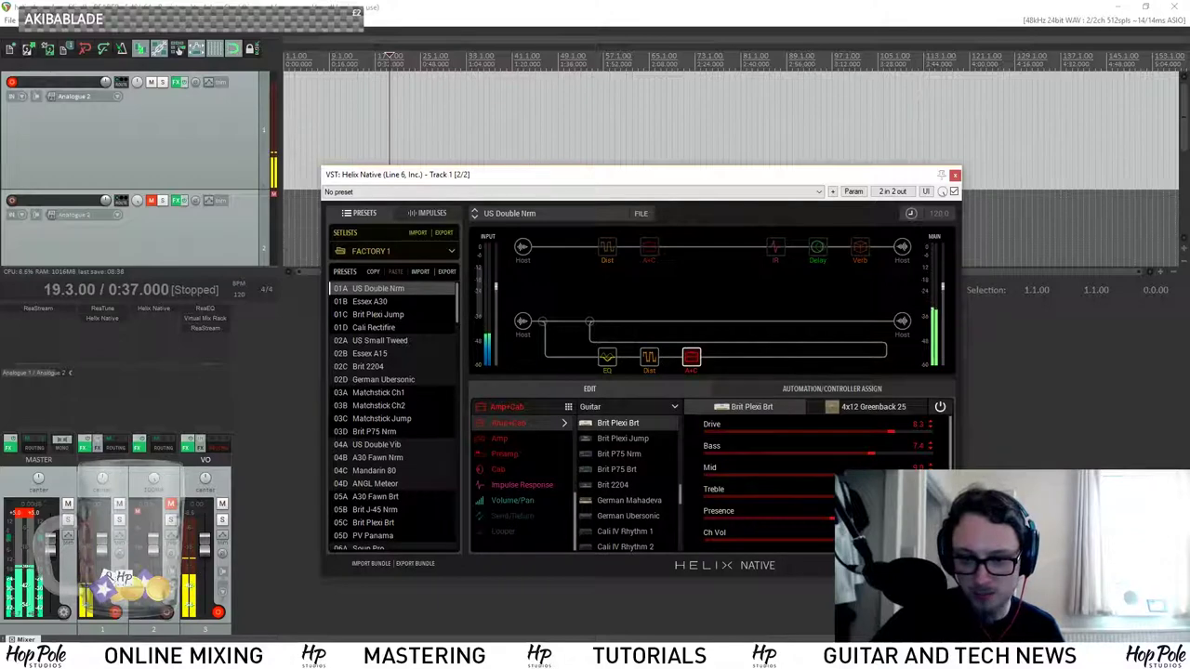
Set the lower branch EQ's Low Cut to 500 Hz and return to the Brit Plexi Brt amp block.
click(606, 358)
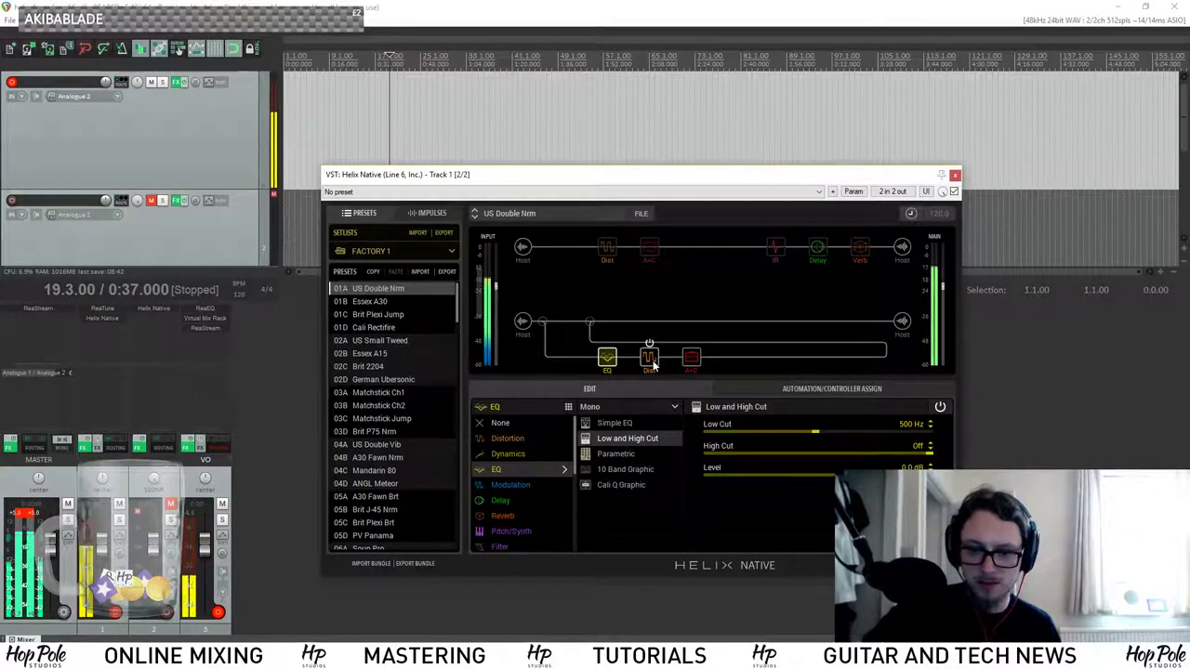
click(651, 356)
click(693, 358)
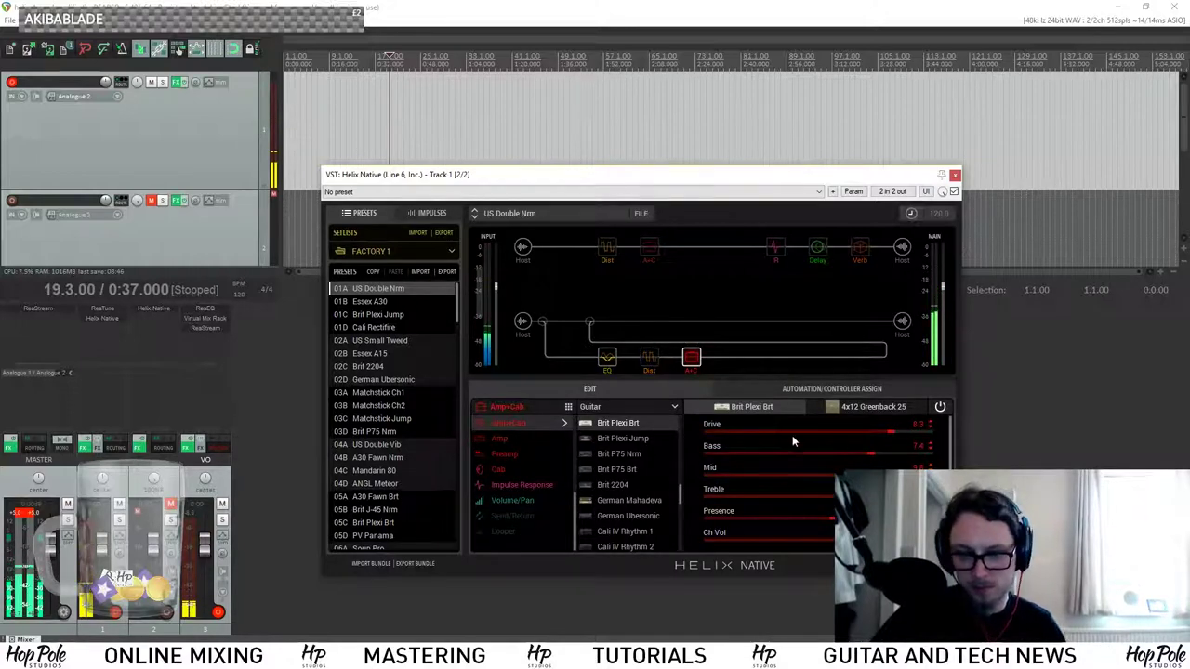
Swap the lower branch's Hedgehog D9 for the Minotaur and set its Gain to 5.6.
click(661, 359)
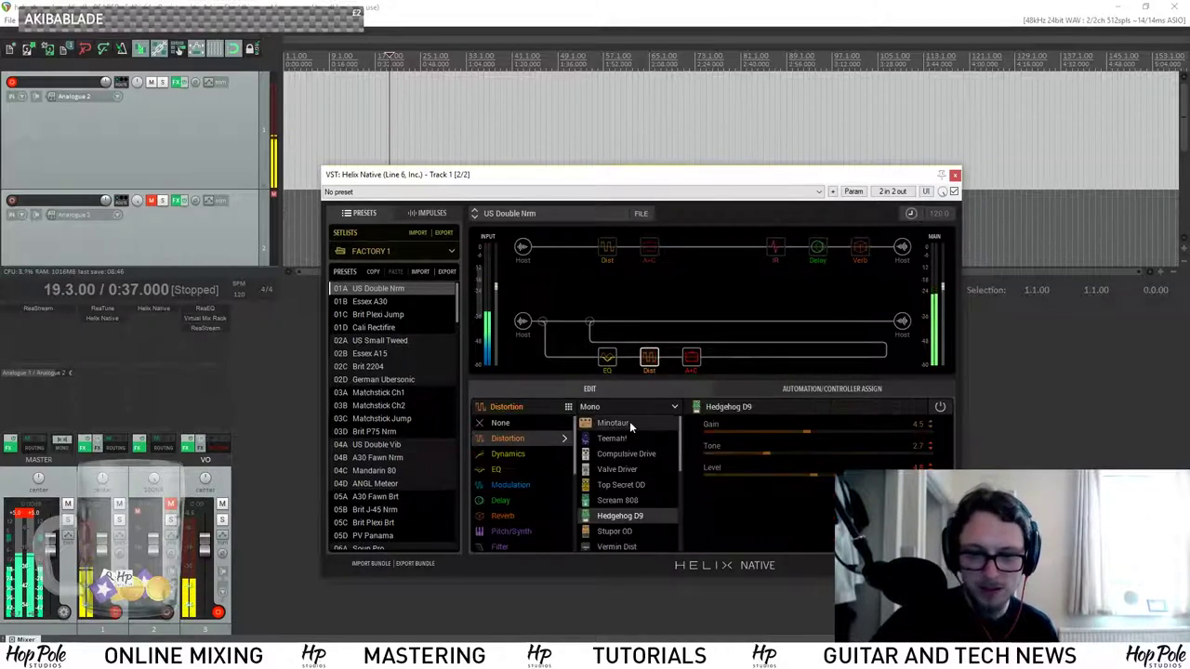
click(618, 423)
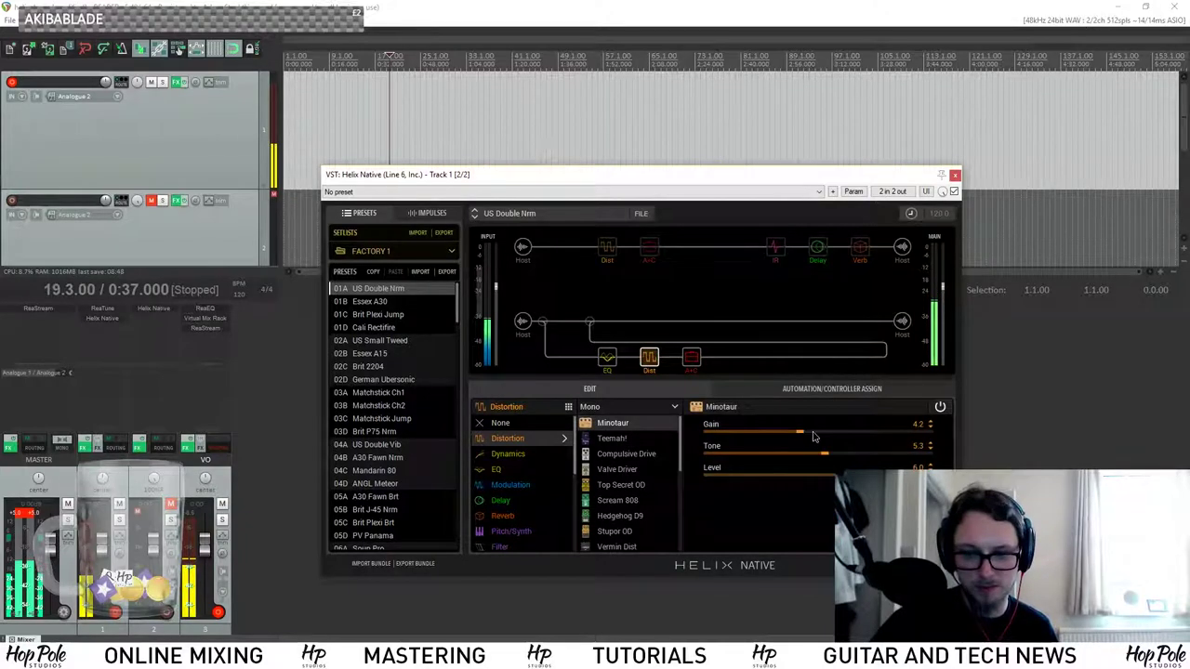
drag(813, 437, 831, 437)
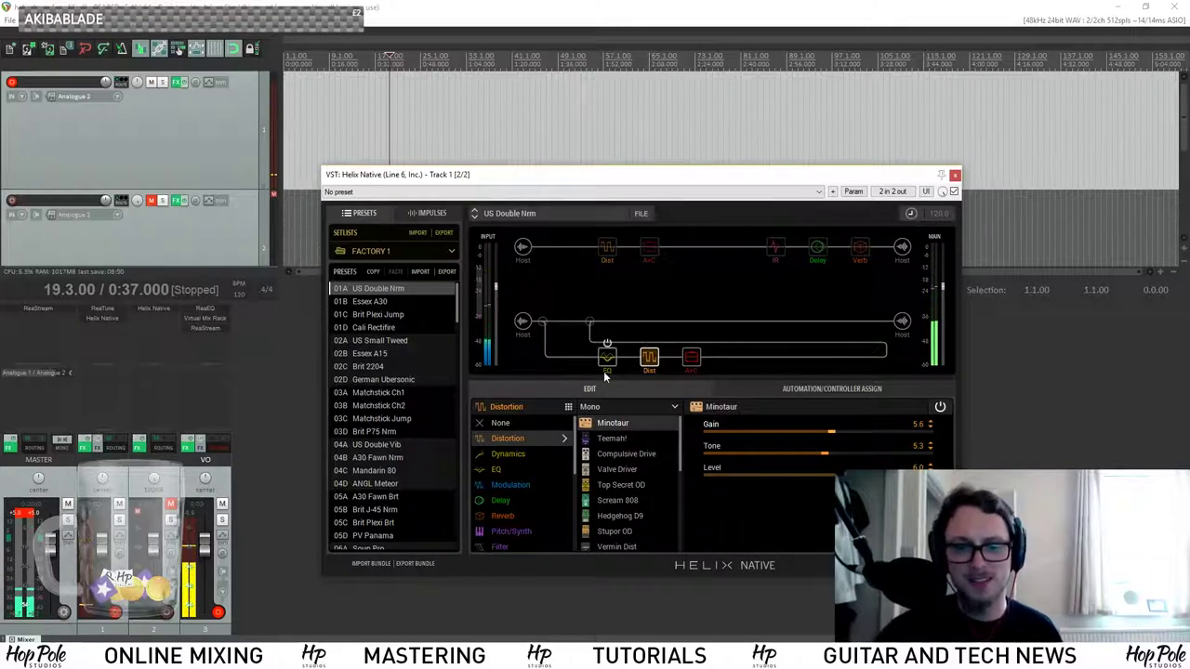
Insert a Simple EQ on the lower path's main line after the merge, with Low Gain +3.7 dB and Mid Gain +4.2 dB.
click(729, 322)
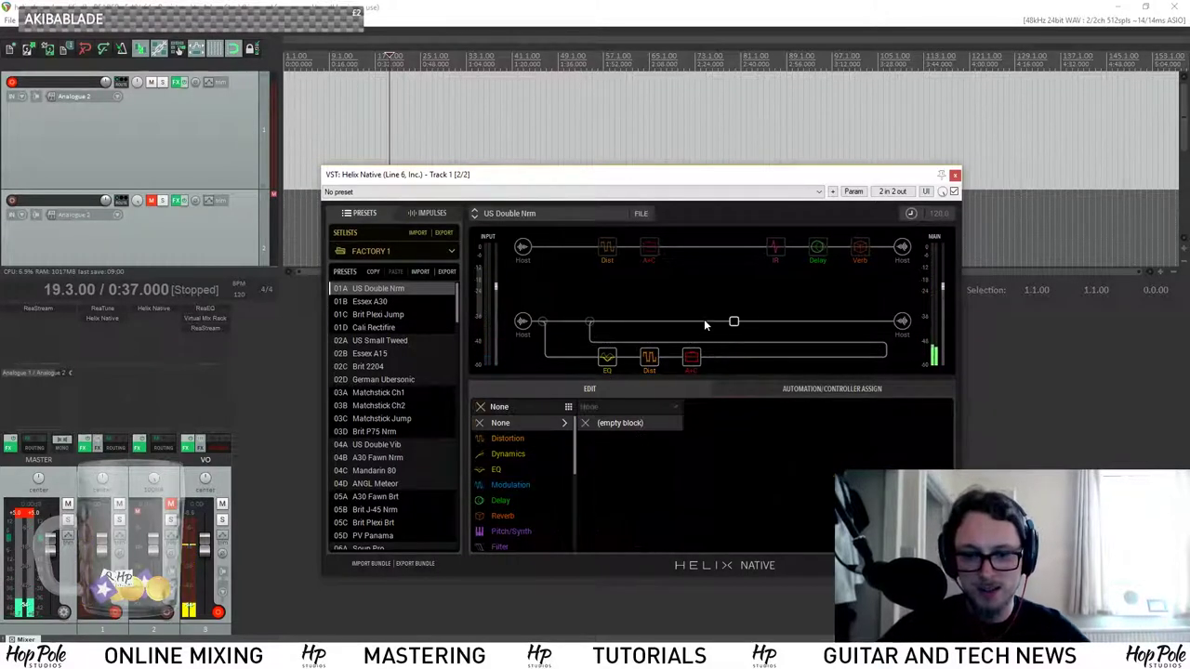
click(510, 469)
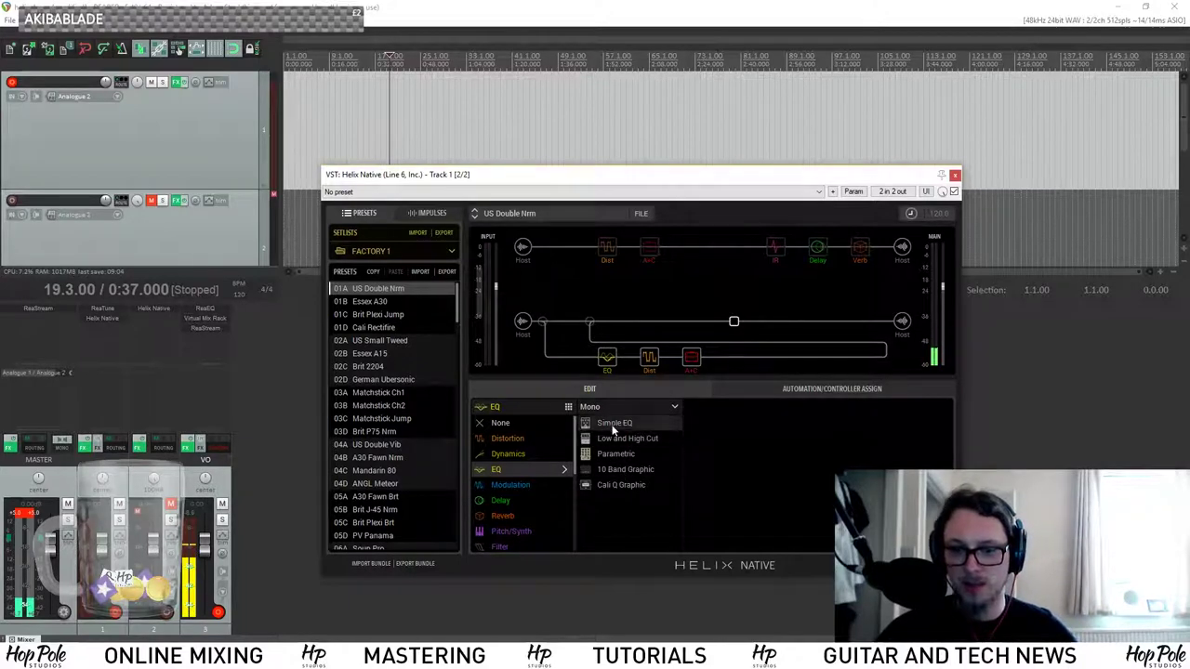
click(609, 423)
drag(828, 478, 866, 478)
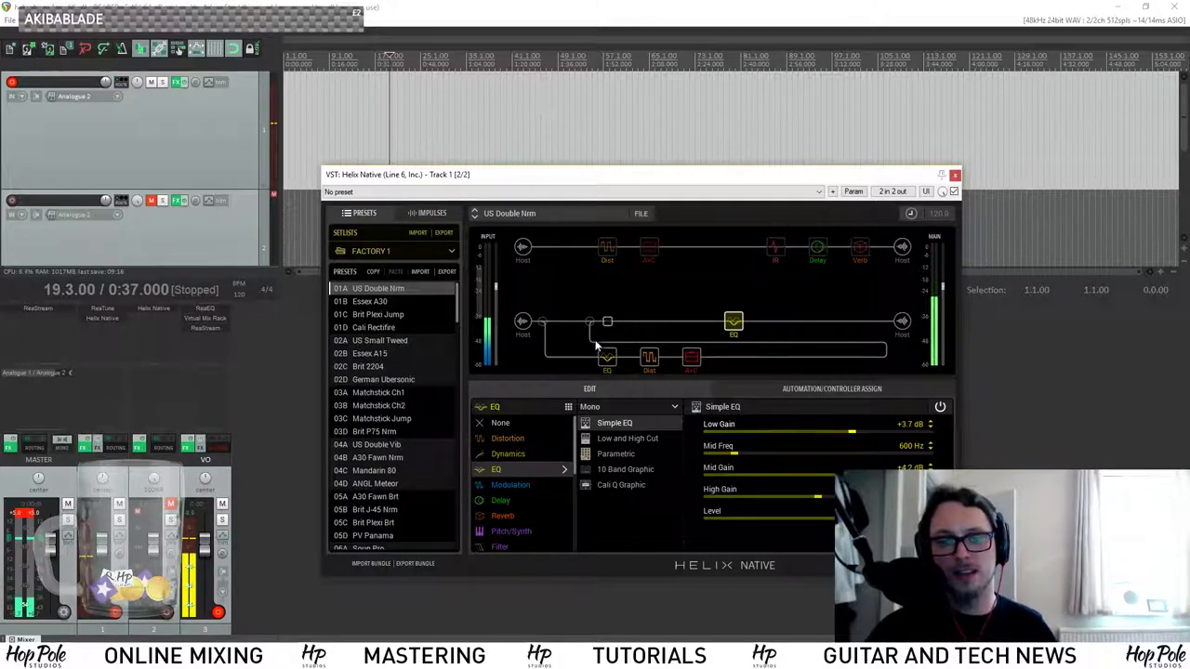
Add an LA Studio Comp directly after the Simple EQ on the lower path's main line.
click(776, 321)
click(539, 455)
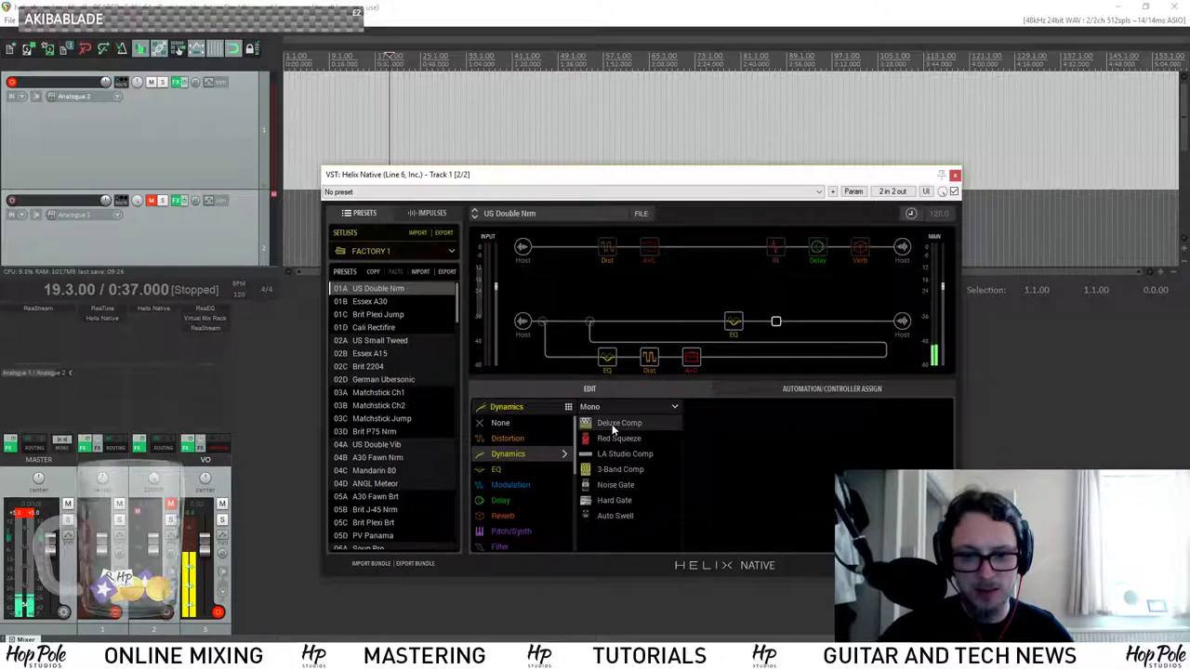
click(619, 454)
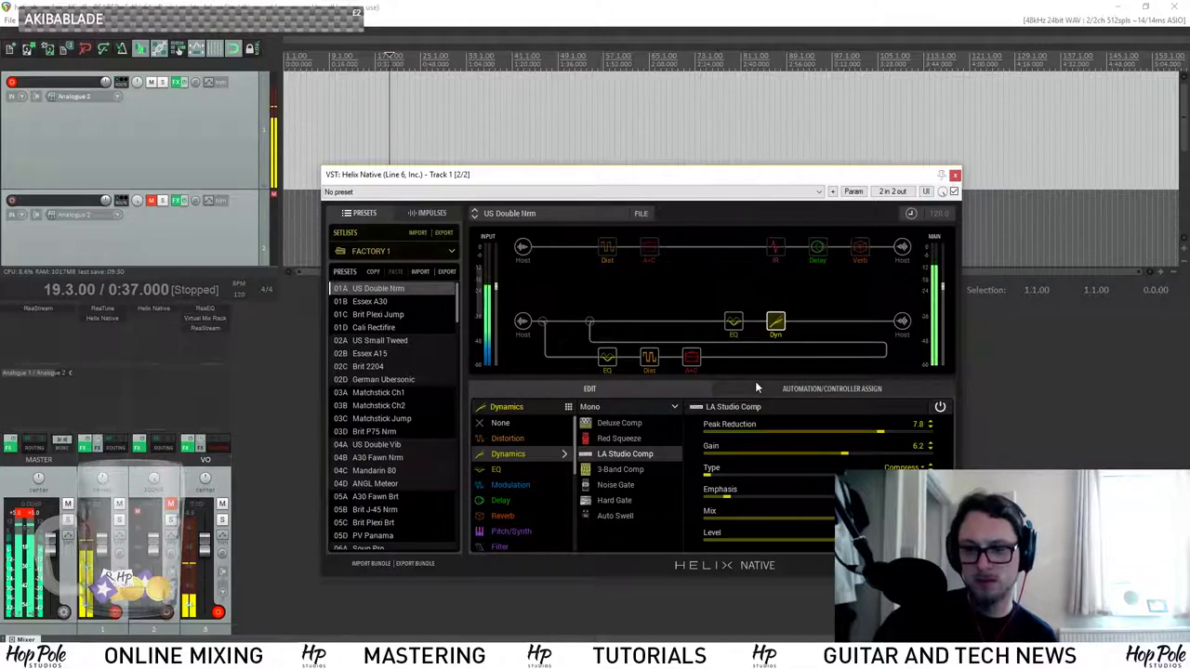
Re-enable the upper path's SV Beast Brt amp and set its Bass to 6.2.
click(650, 243)
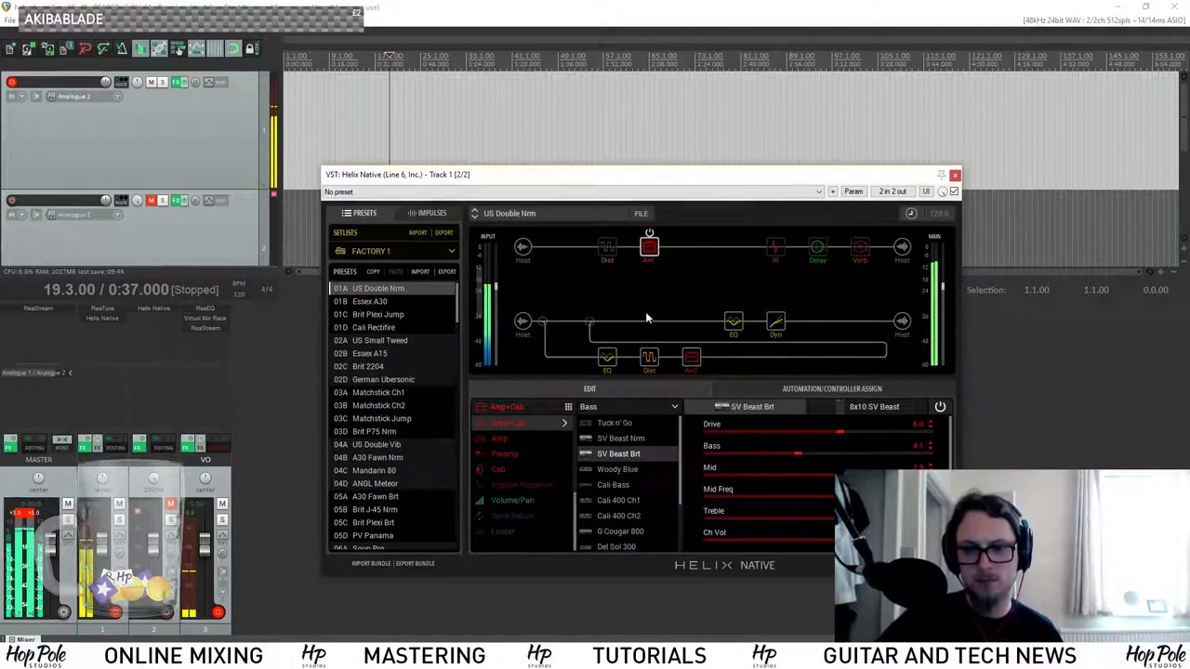
drag(805, 456, 853, 467)
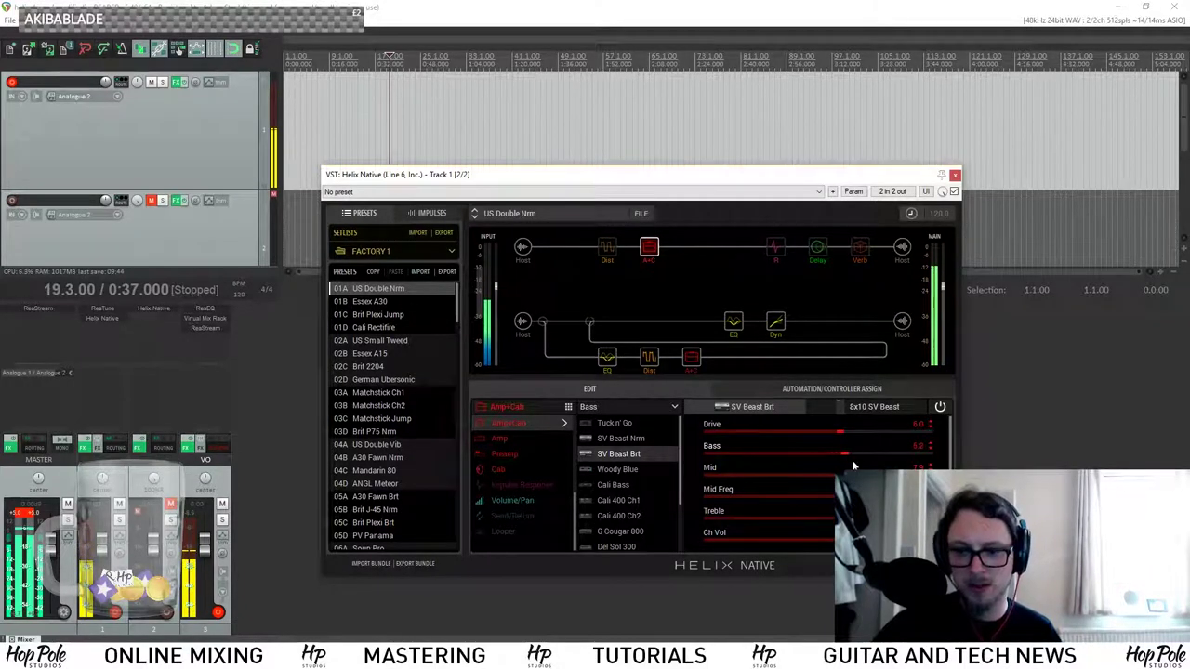
Switch the 8x10 SV Beast cab's mic to 47 Cond and slightly lower the volume of track 1.
click(846, 409)
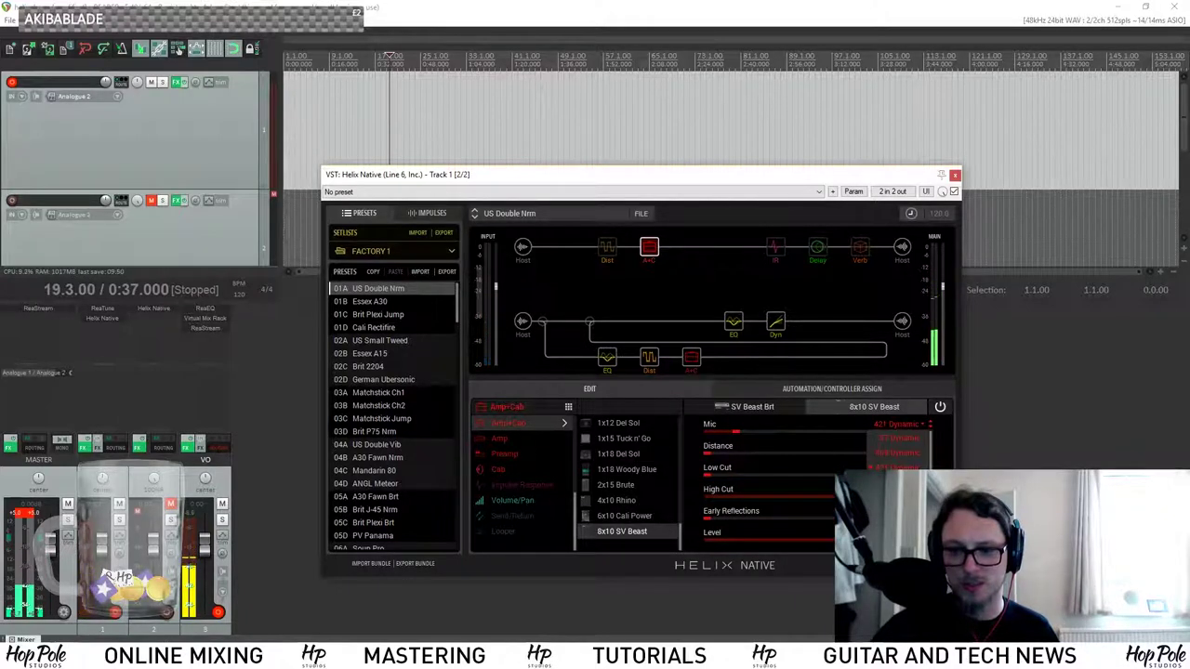
scroll(894, 464, down, 1)
scroll(897, 451, down, 1)
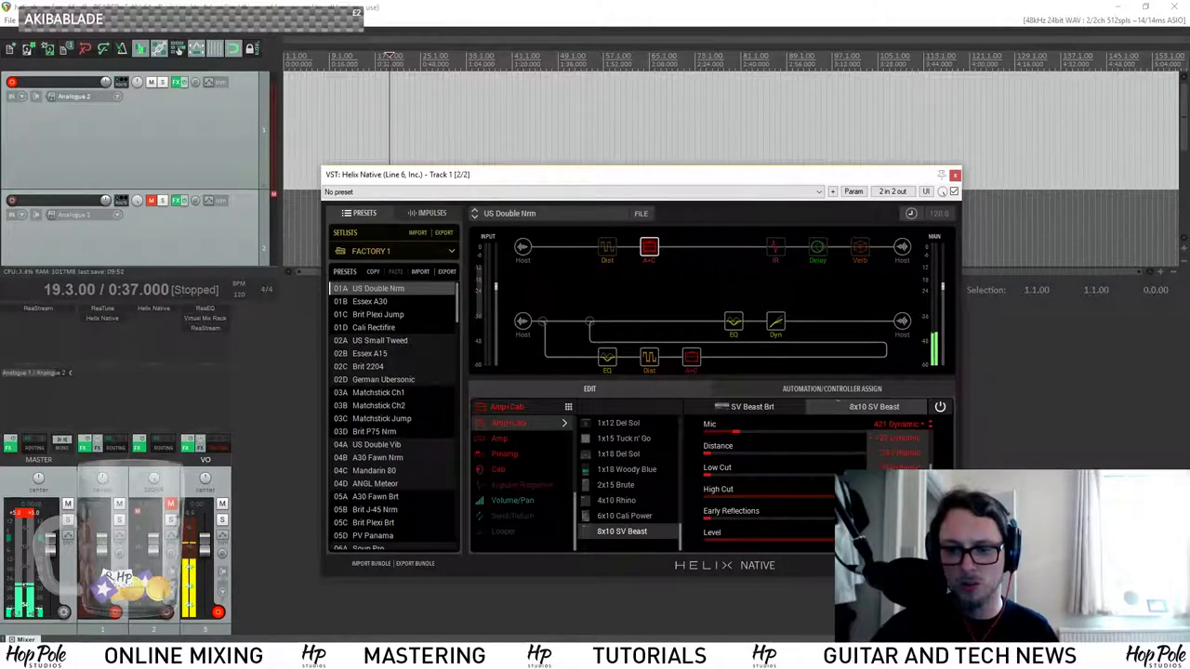
click(788, 413)
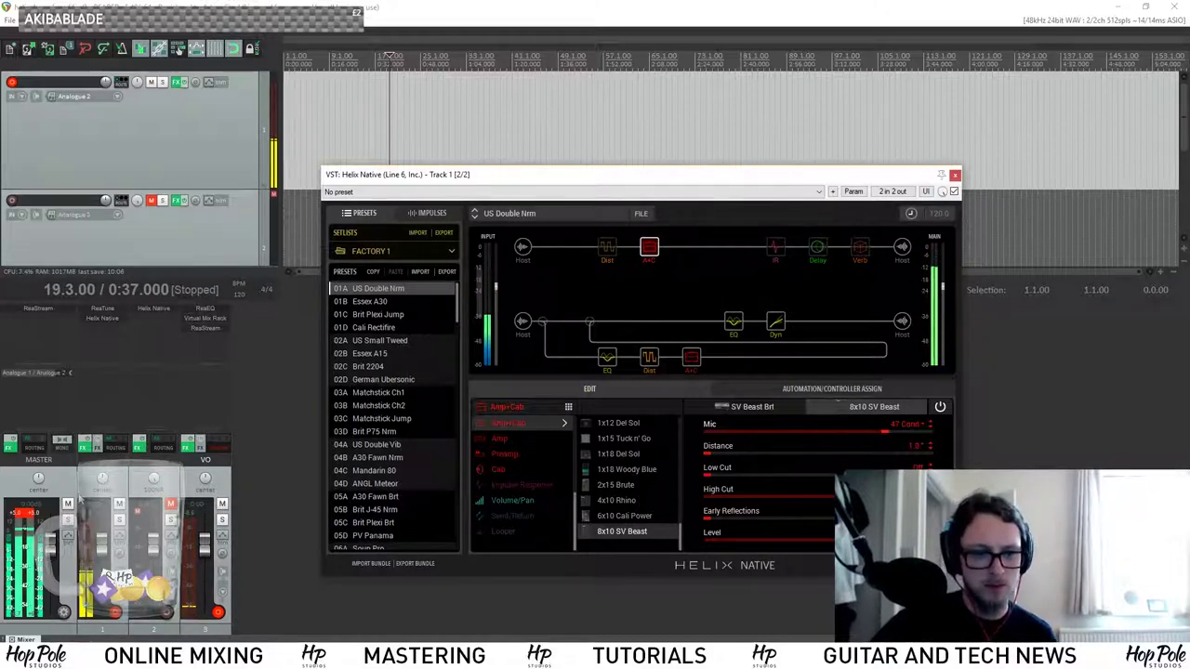
drag(102, 547, 105, 554)
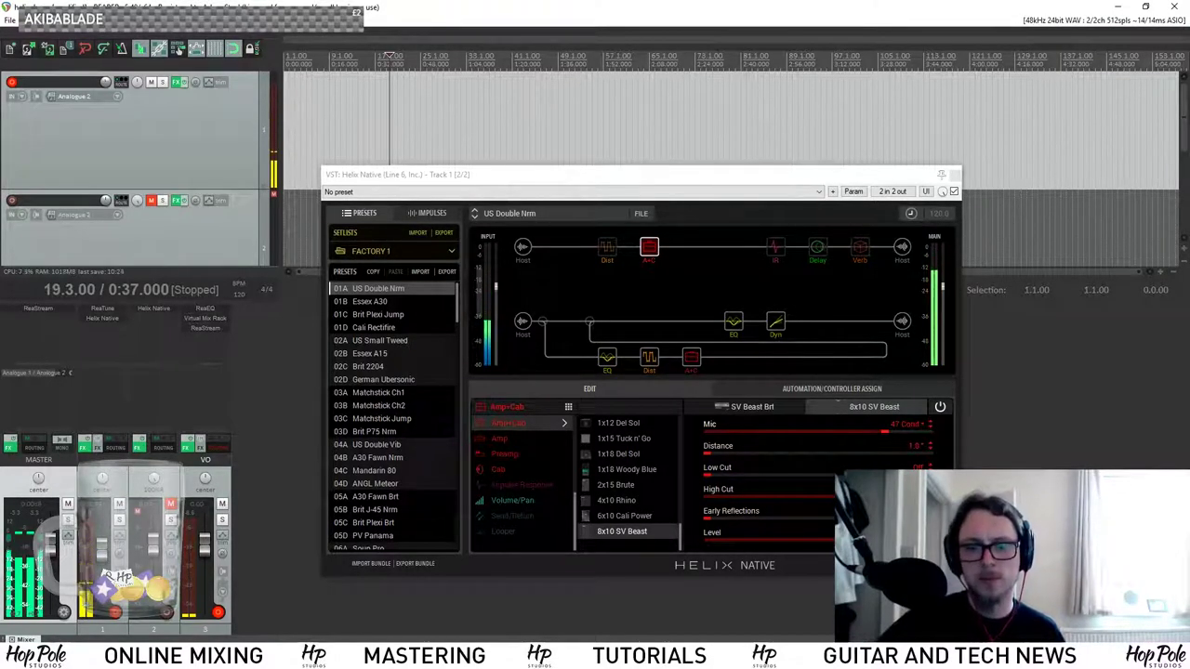
Replace the lower branch's Minotaur distortion with the Compulsive Drive after trying the Teemah!
click(650, 362)
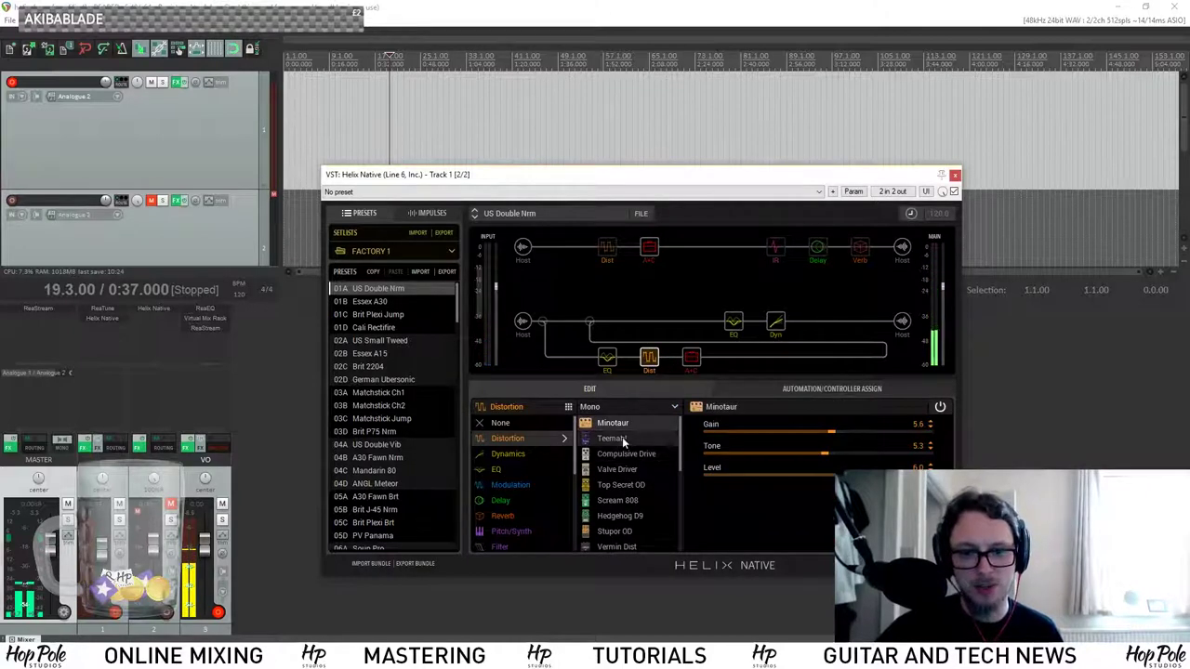
click(622, 437)
click(615, 455)
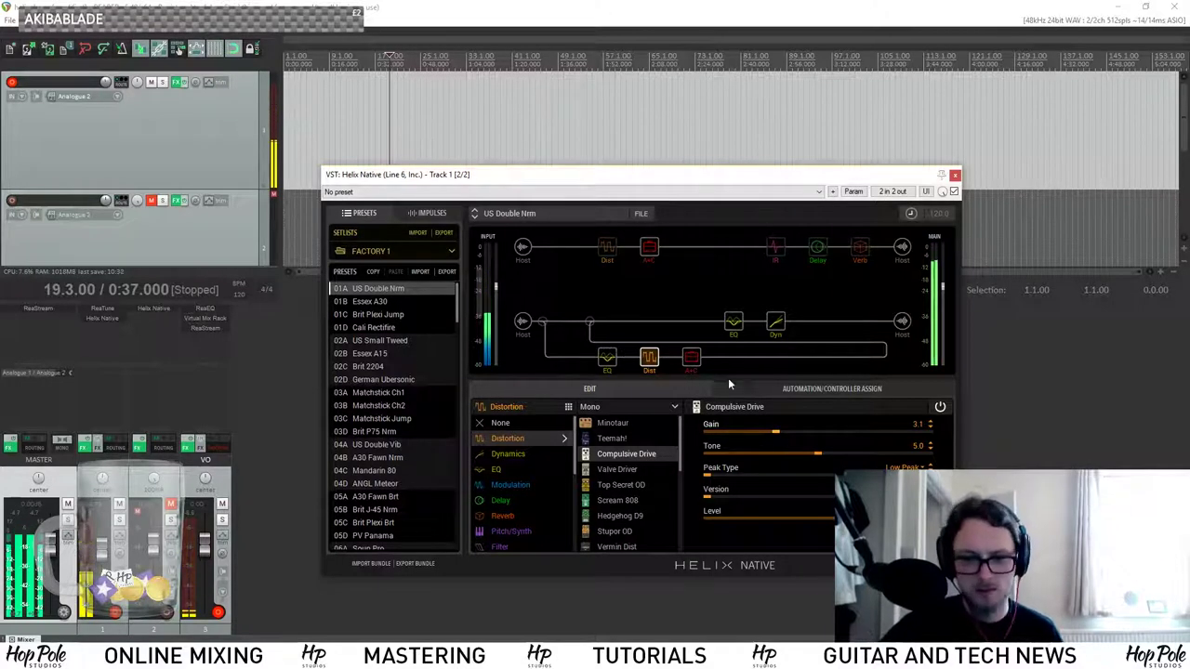
Change the lower branch's guitar amp from Brit Plexi Brt to Brit Plexi Nrm.
click(691, 358)
scroll(622, 440, up, 1)
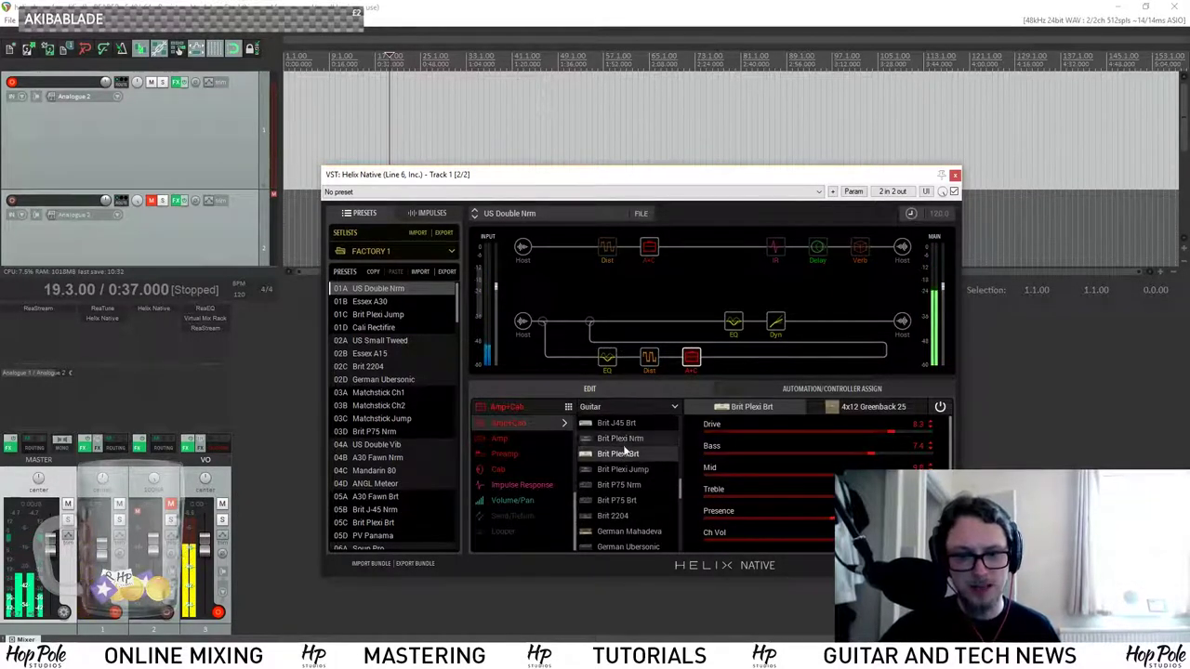
click(616, 440)
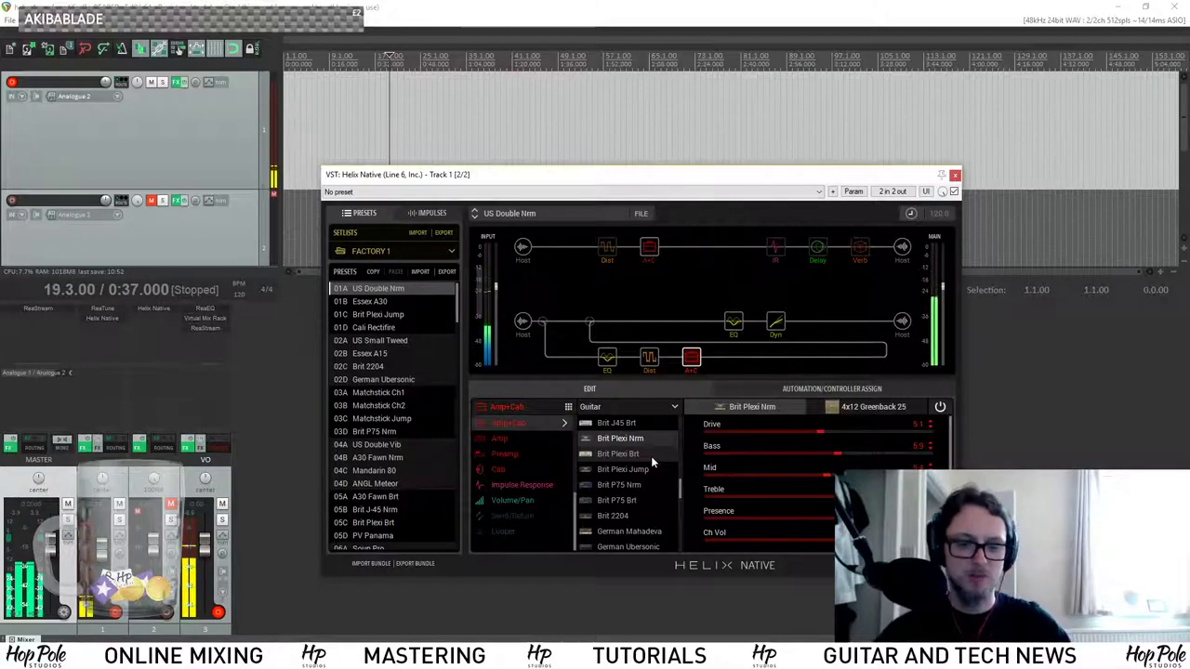
Check the CPU use per track in the Performance Meter and close it again.
key(ctrl+alt+p)
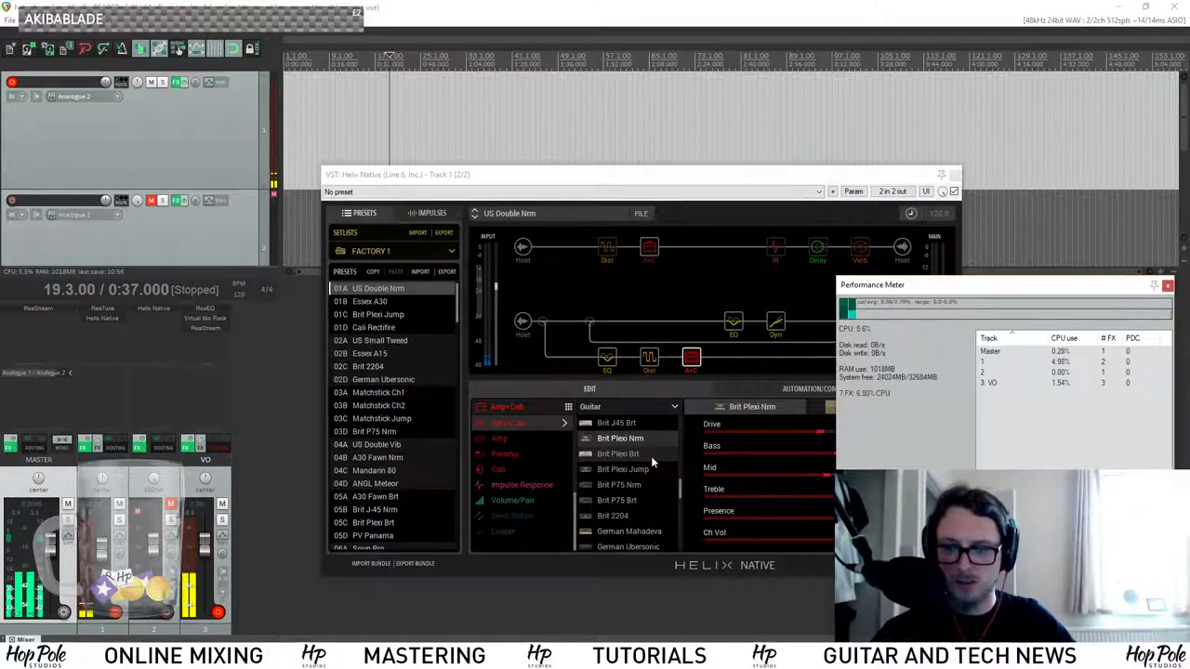
key(ctrl+alt+p)
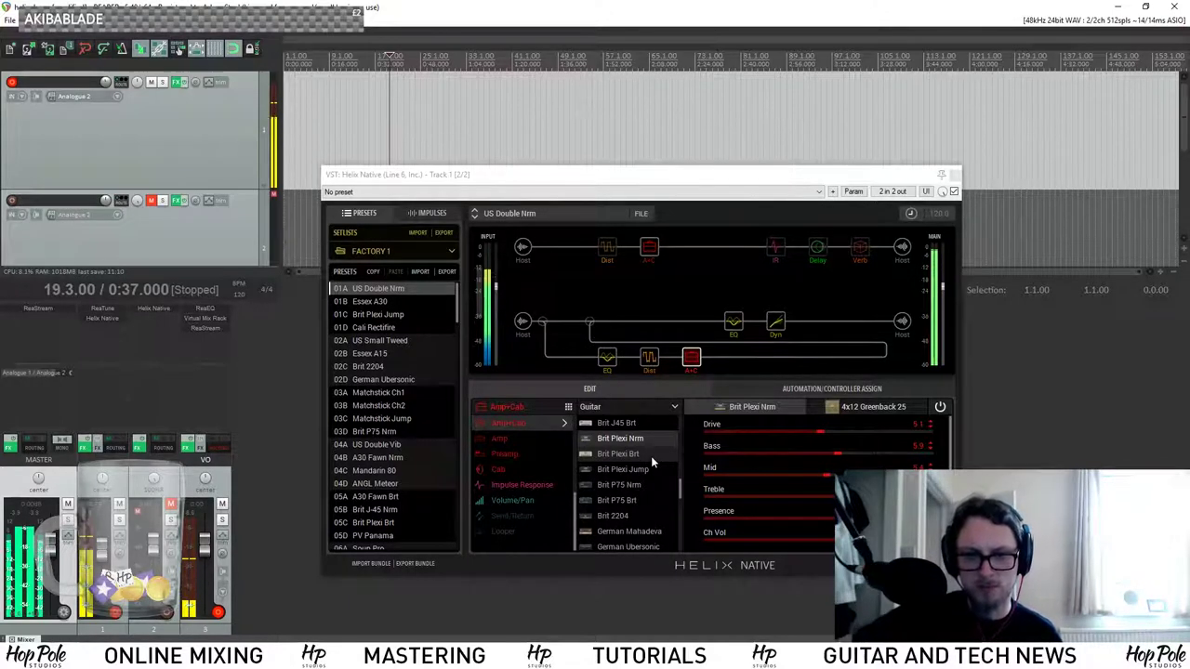
Review the settings of the upper path's SV Beast Brt and the lower branch's Compulsive Drive and Brit Plexi Nrm.
click(655, 249)
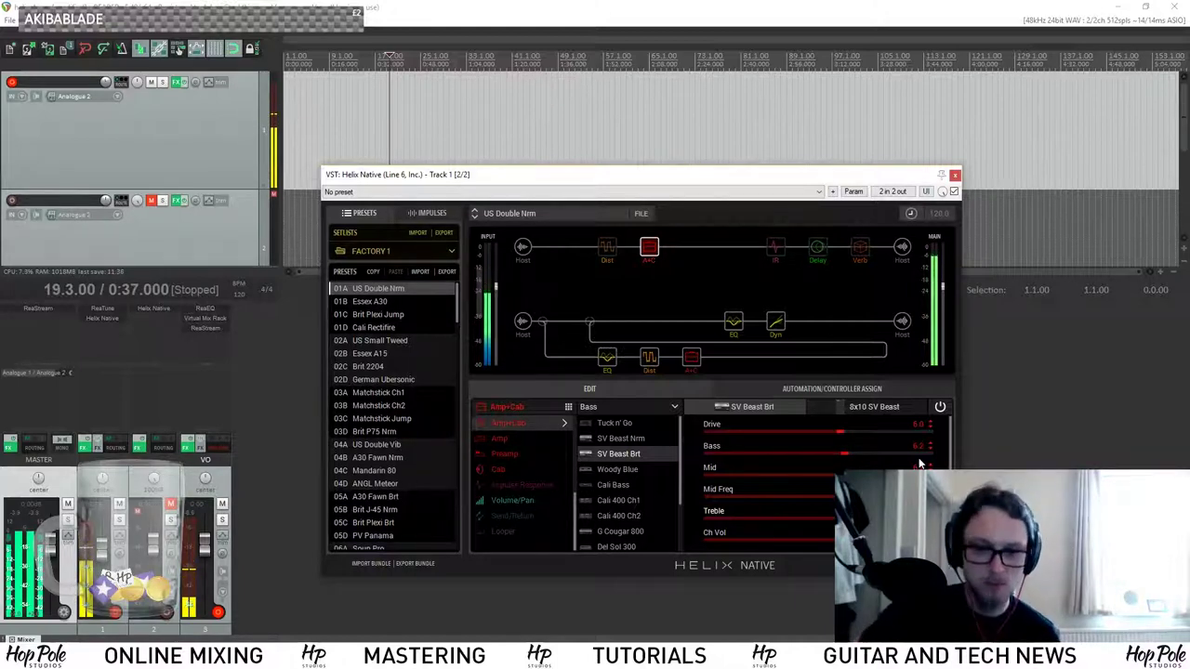
click(649, 358)
click(694, 363)
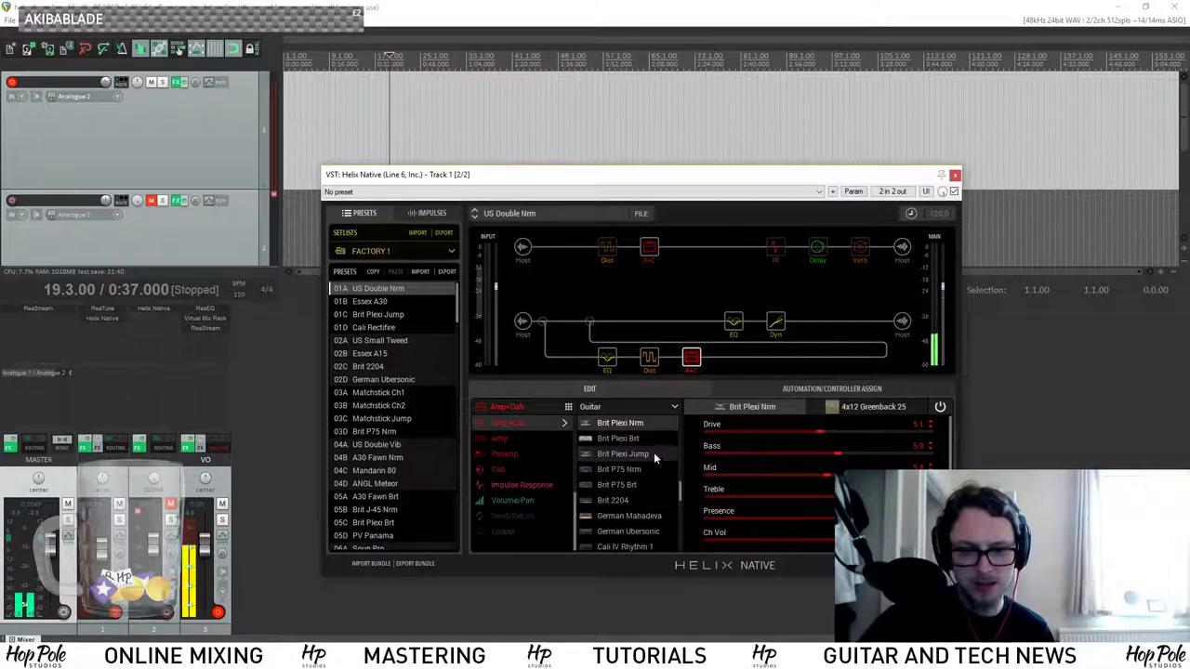
click(652, 361)
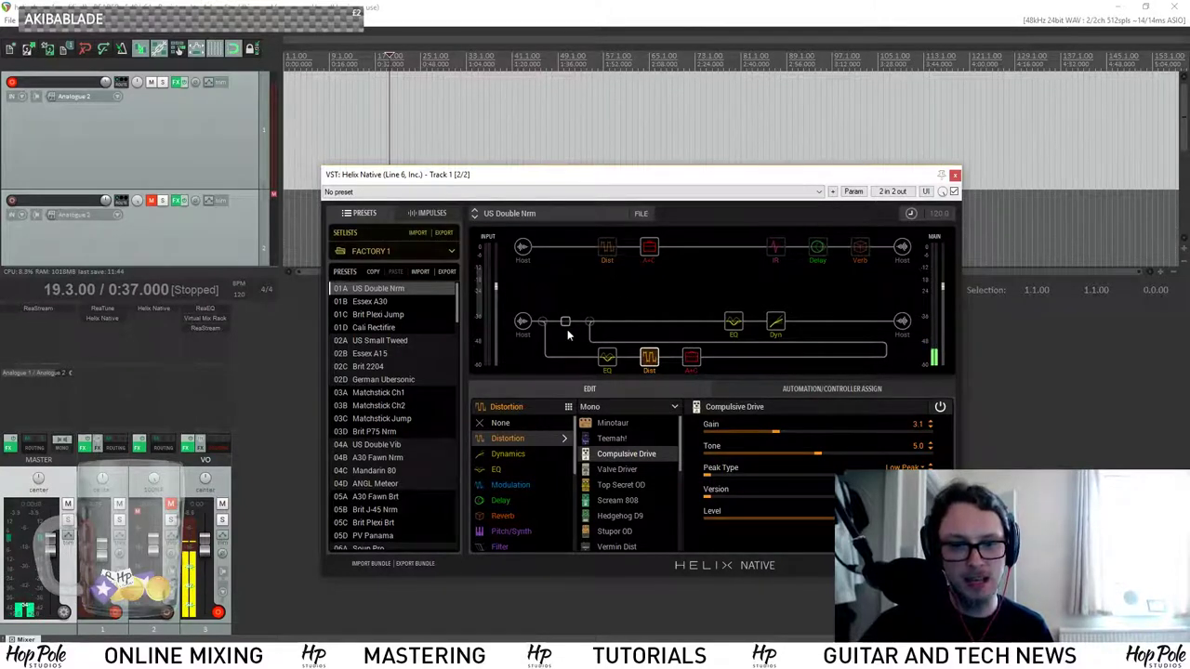
Set the merge mixer's B Level to -4.2 dB and look over the Brit Plexi Nrm and LA Studio Comp settings.
click(589, 322)
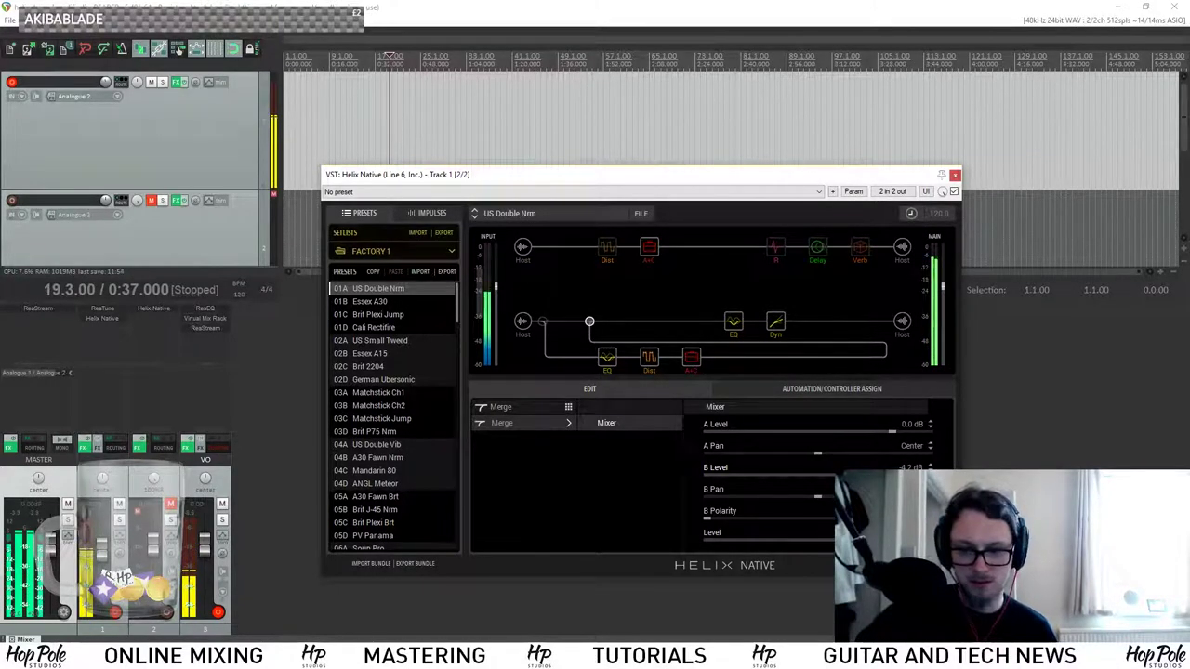
click(691, 357)
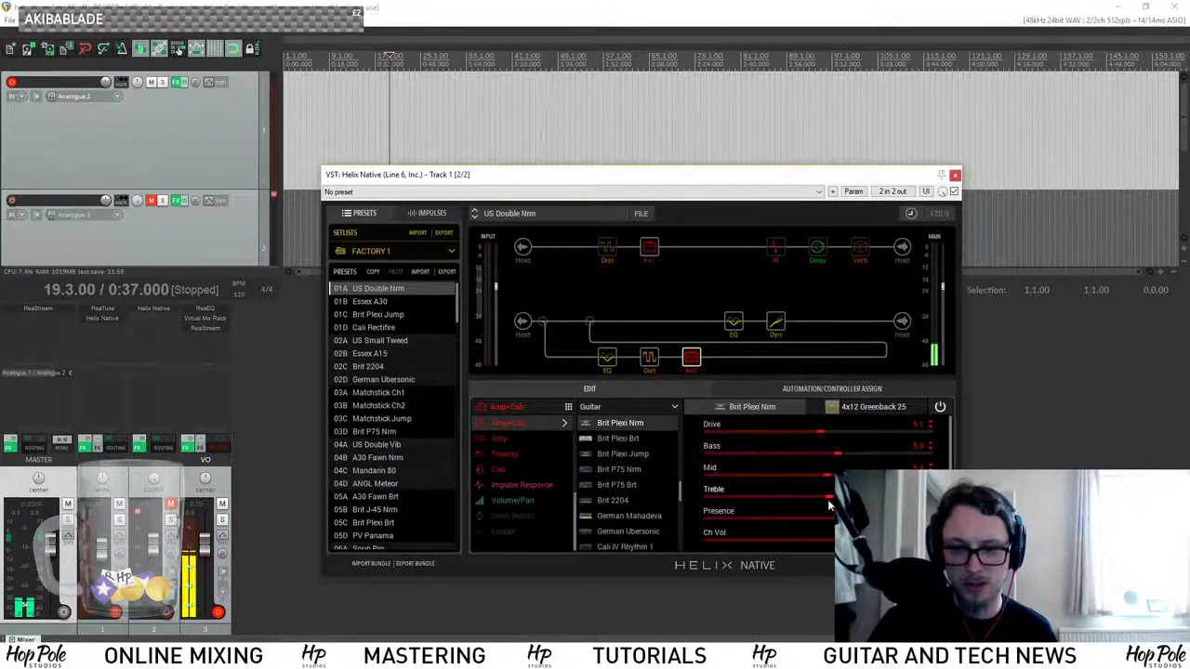
click(772, 326)
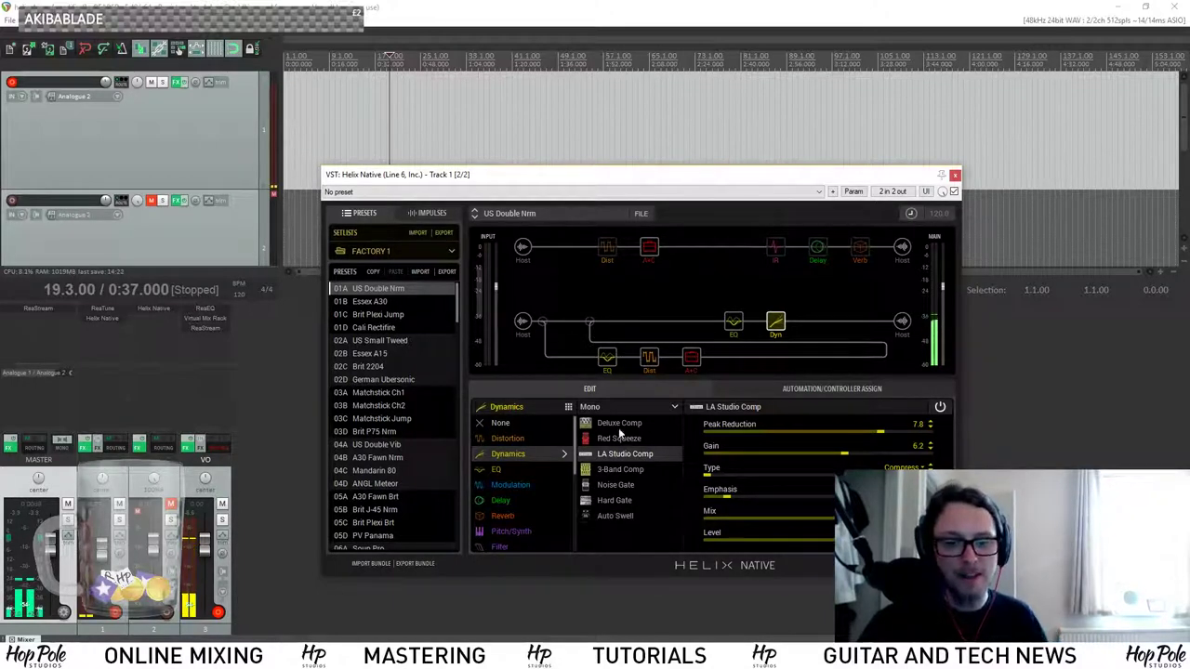
Replace the bypassed Hedgehog D9 before the upper path's bass amp with a mono 70s Chorus modulation block.
click(605, 246)
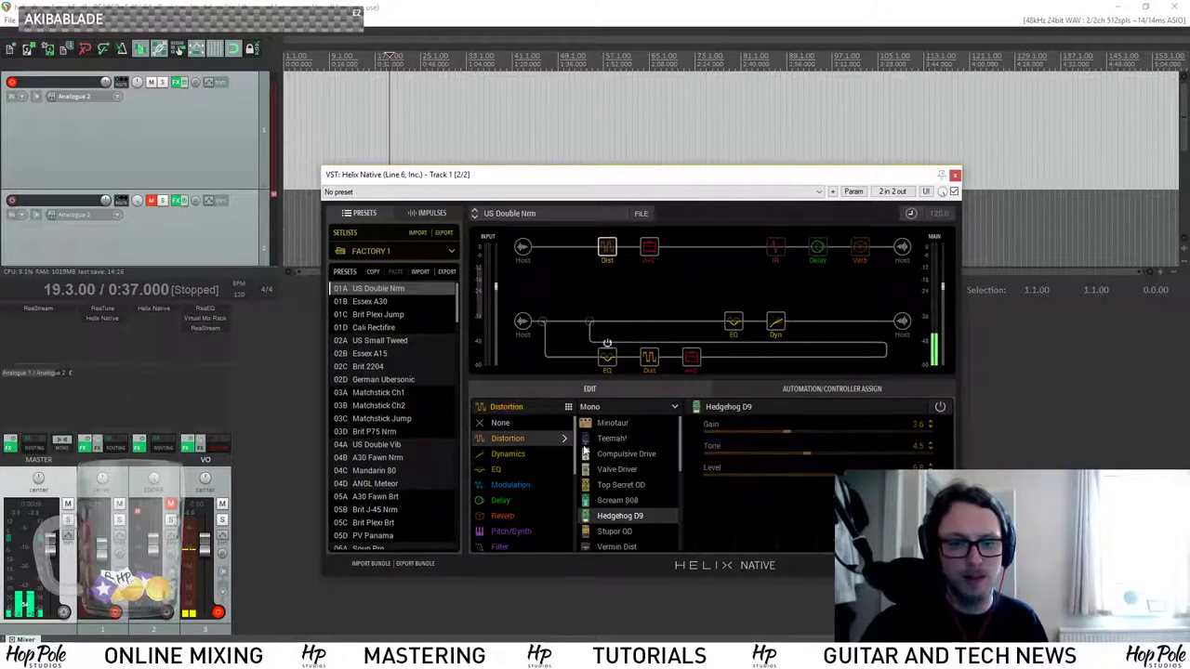
click(505, 485)
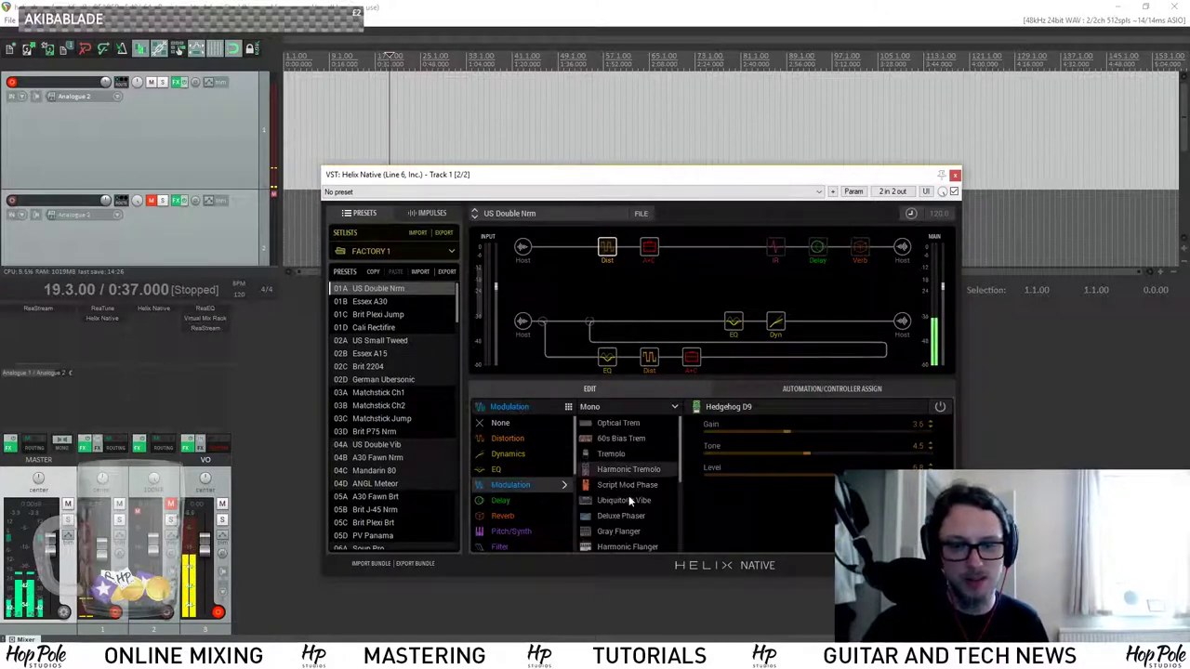
scroll(623, 507, down, 4)
click(616, 531)
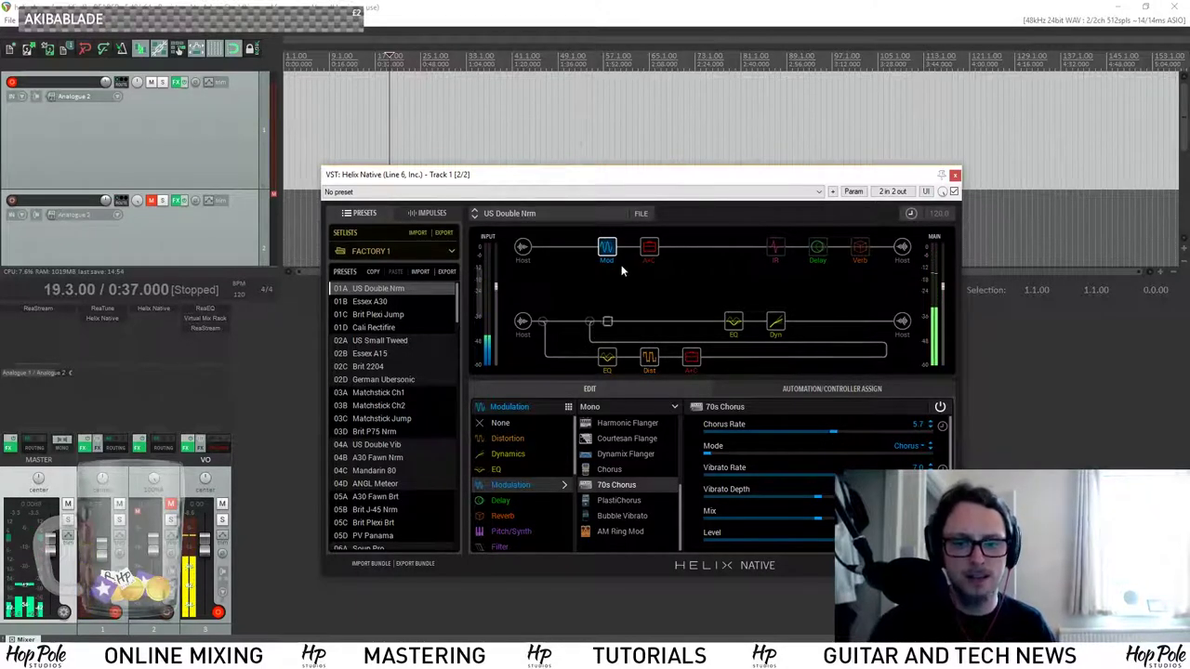
Convert the upper path's SV Beast Brt Amp+Cab block to an amp-only SV Beast Brt.
click(649, 247)
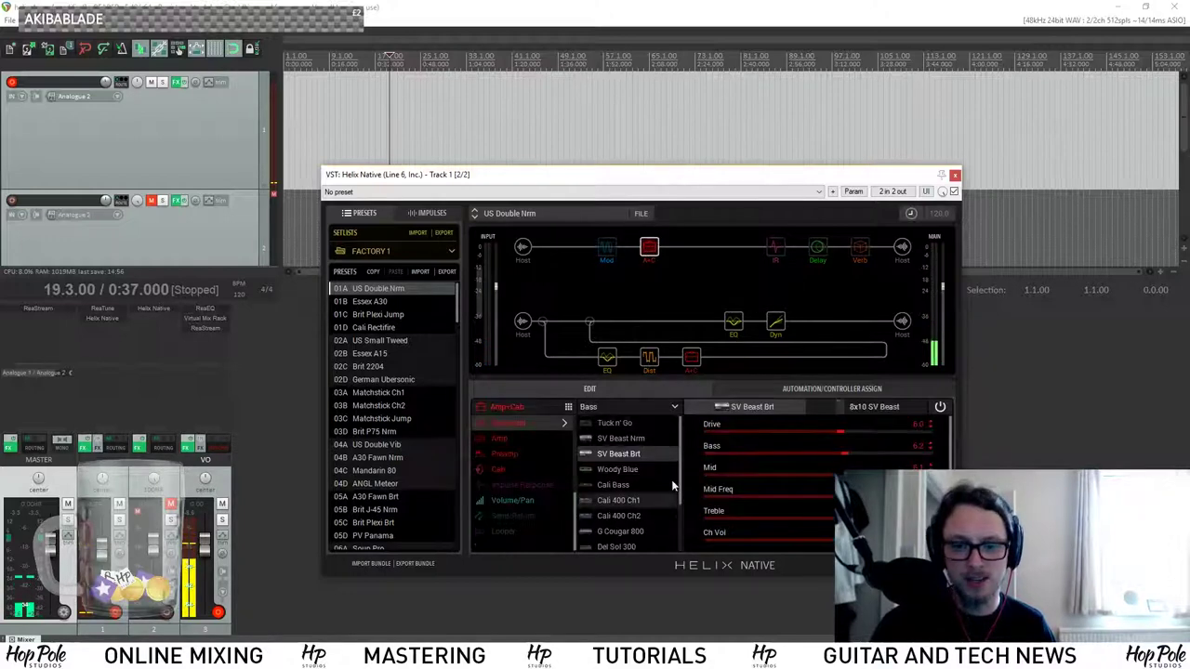
click(824, 404)
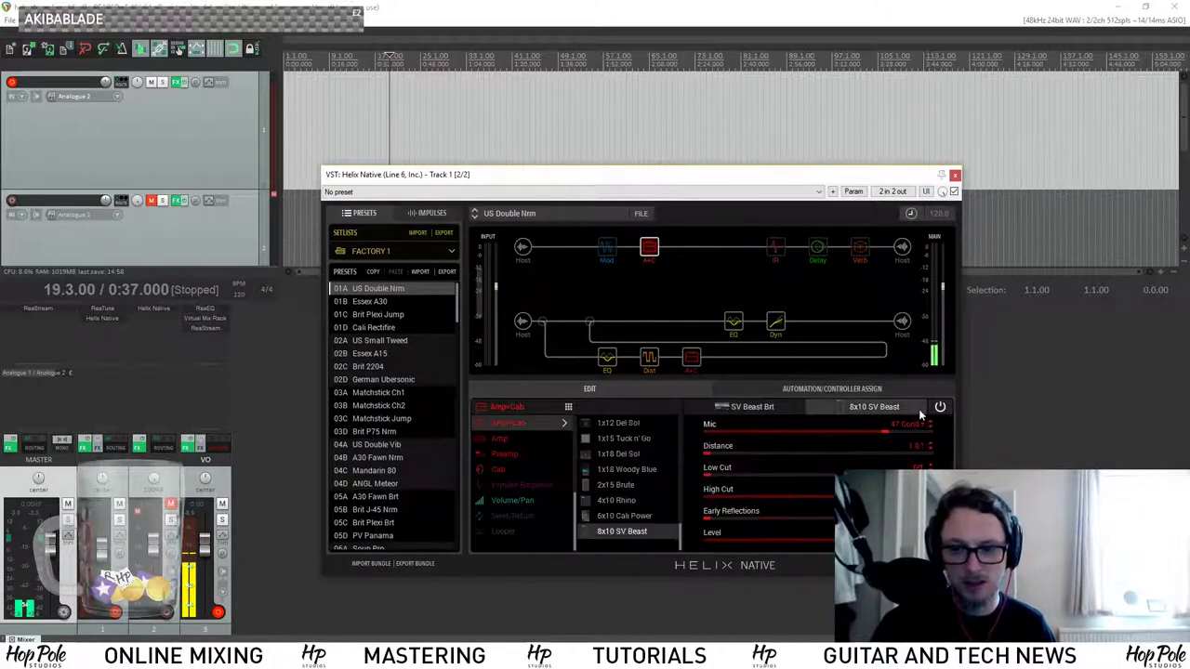
click(774, 406)
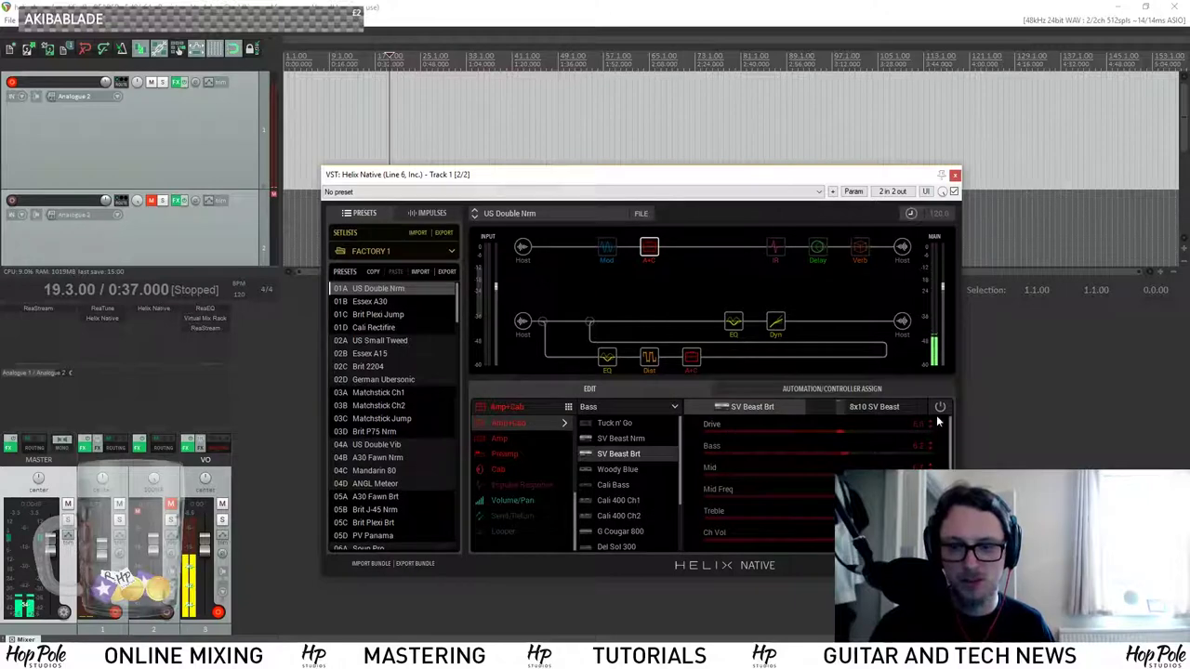
click(534, 438)
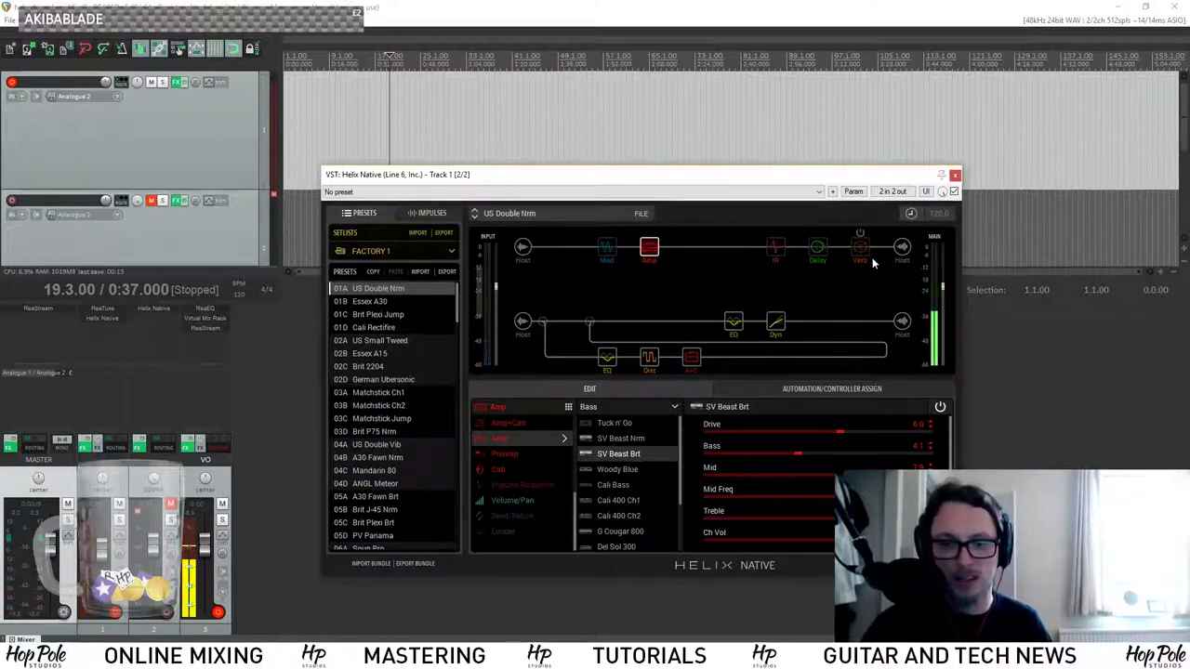
Open the upper path's IR block, start importing an impulse file into slot 5, and browse to the IRs folder on C:.
click(776, 246)
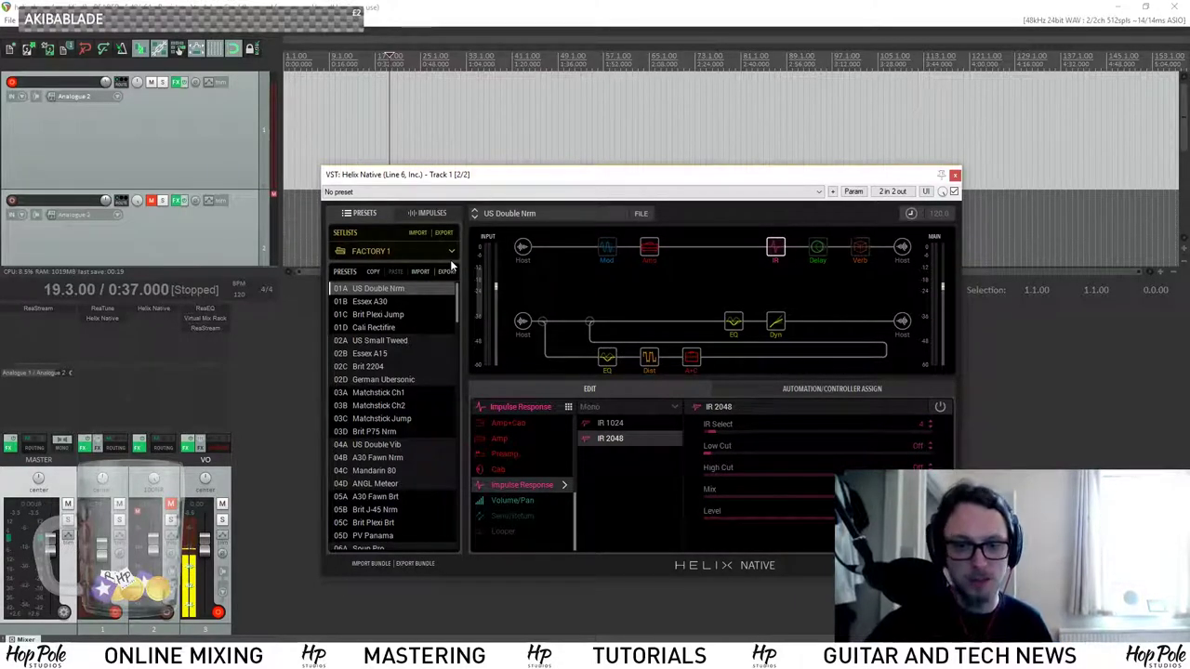
click(427, 213)
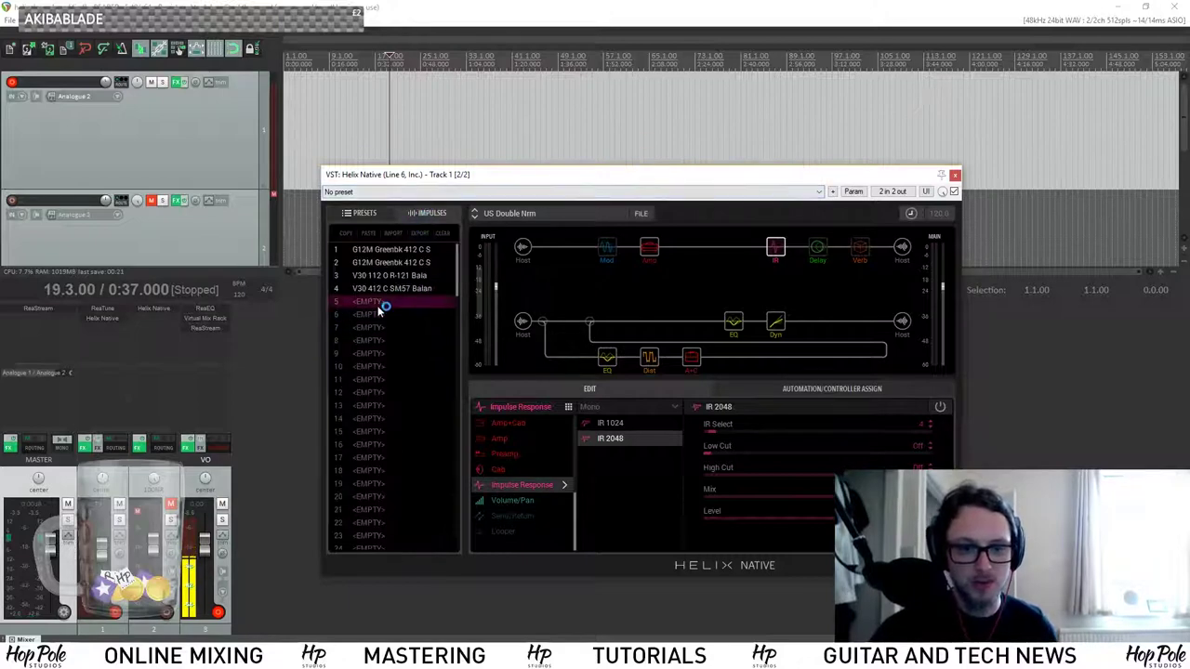
click(394, 233)
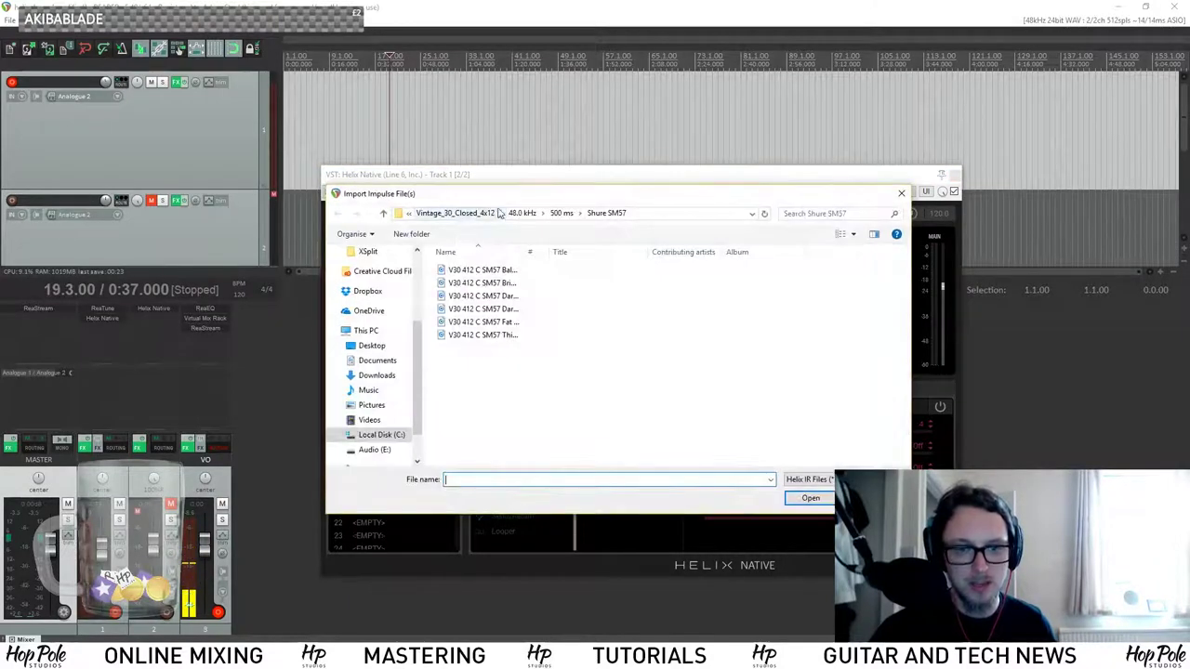
click(490, 215)
click(437, 214)
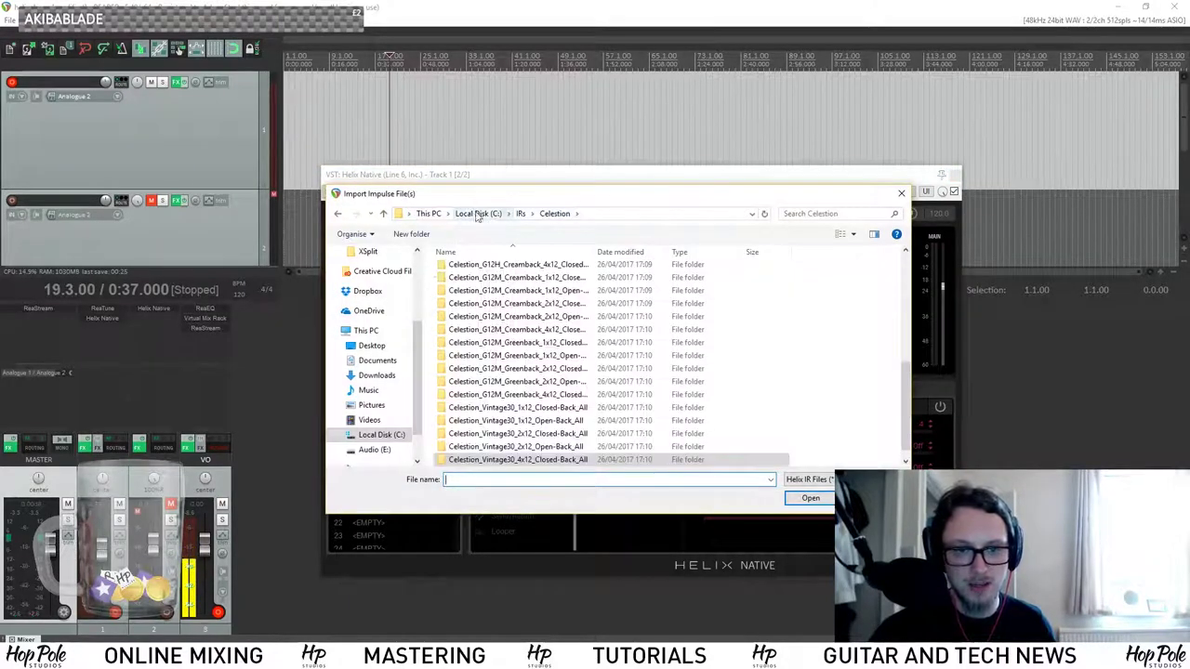
click(521, 214)
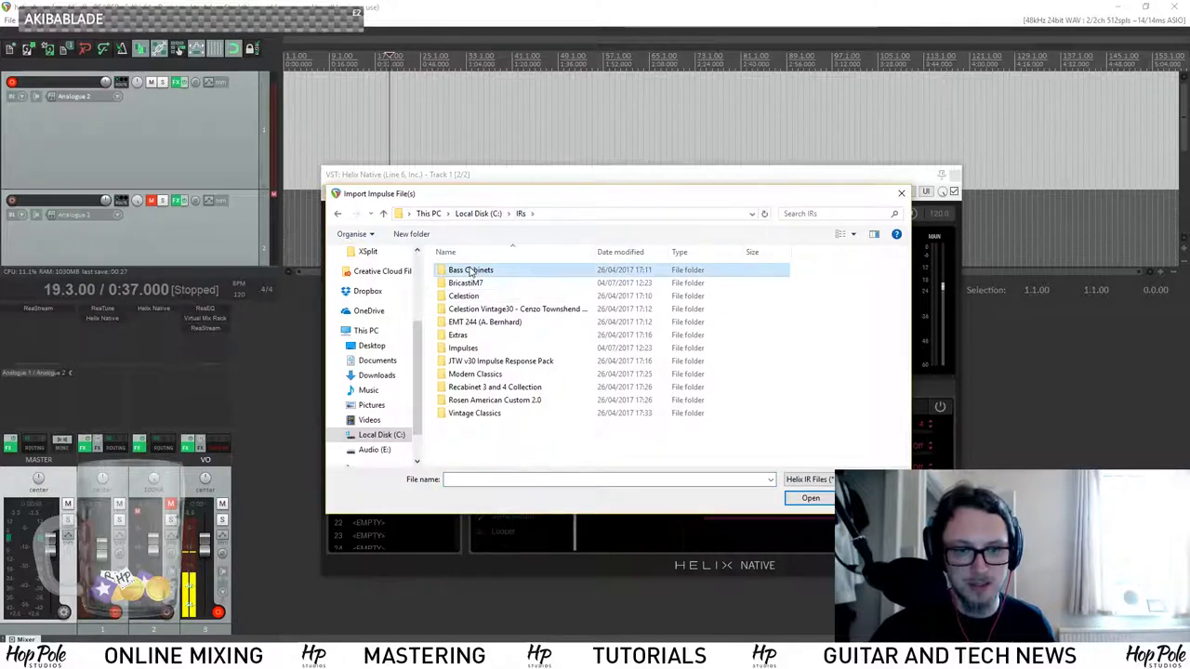
Browse through Bass Cabinets to the Ampeg SVT 810 library's BIGBox 48 KHz-24bit SVT810 folder and open AKG D112.
double_click(470, 265)
double_click(472, 270)
double_click(472, 270)
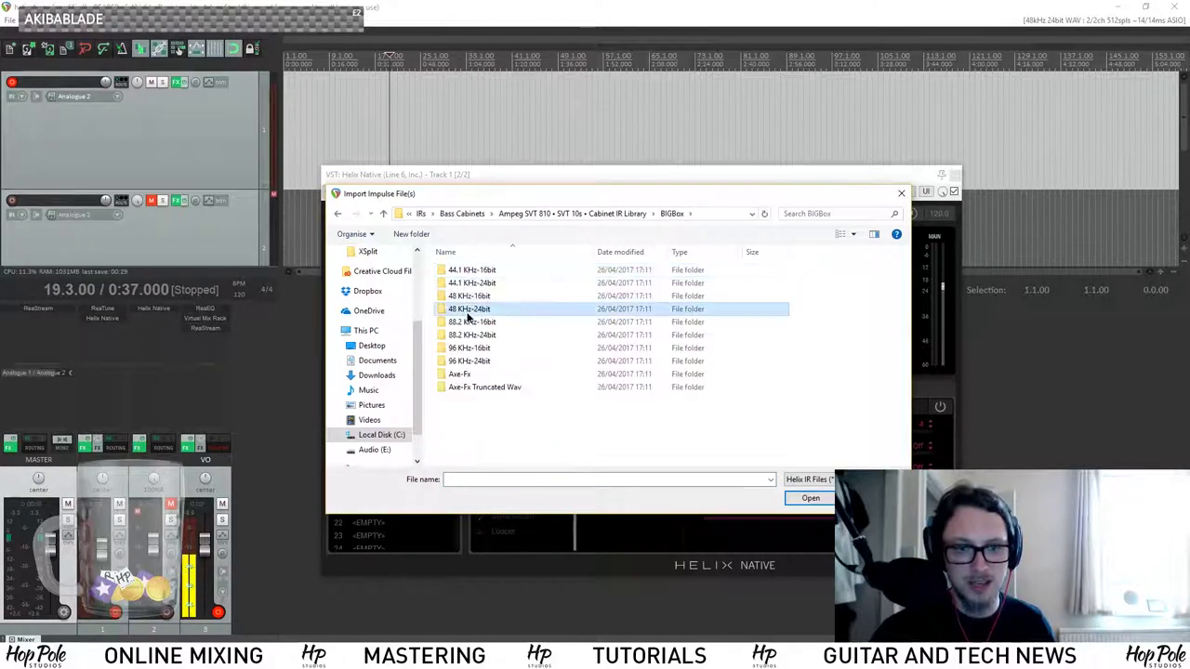
double_click(468, 287)
double_click(463, 271)
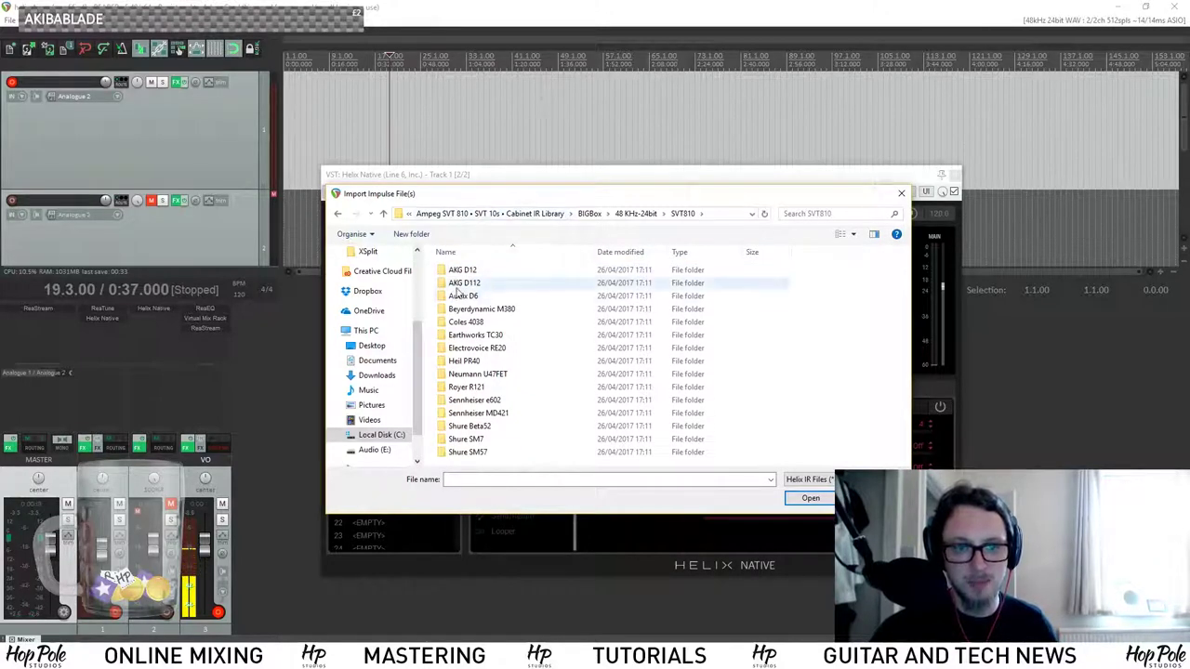
double_click(464, 285)
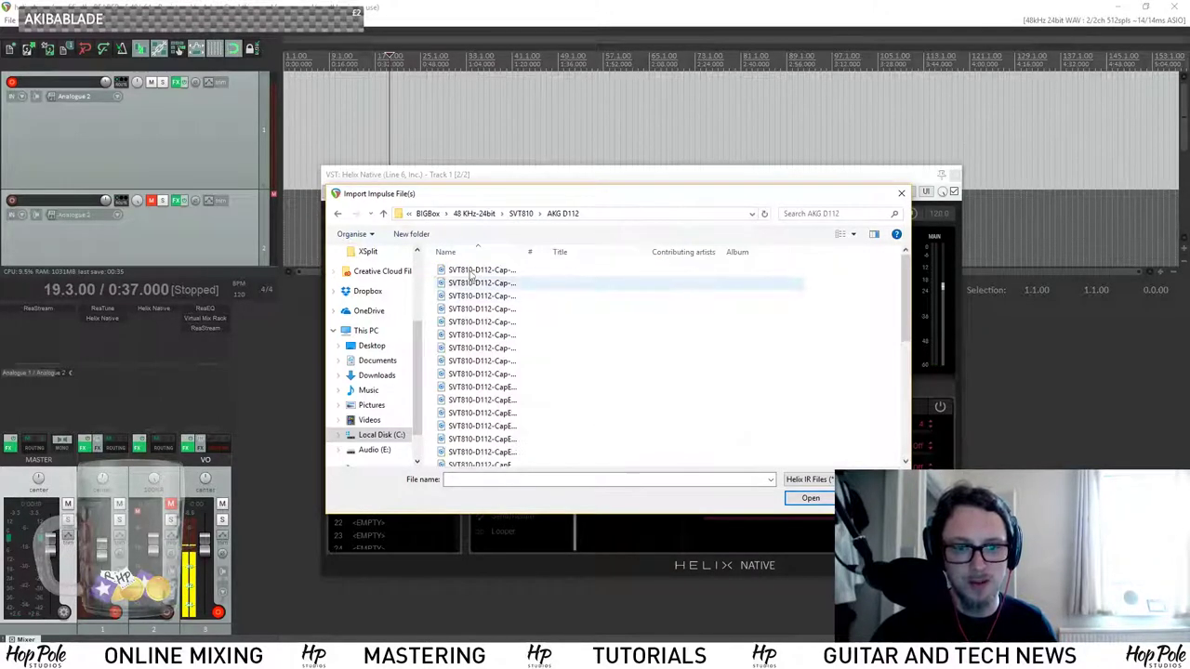
Import SVT810-D112-CapEdge-0_5in.wav into impulse slot 5, set IR Select to 5, and turn on the IR 2048 block.
drag(527, 252, 580, 252)
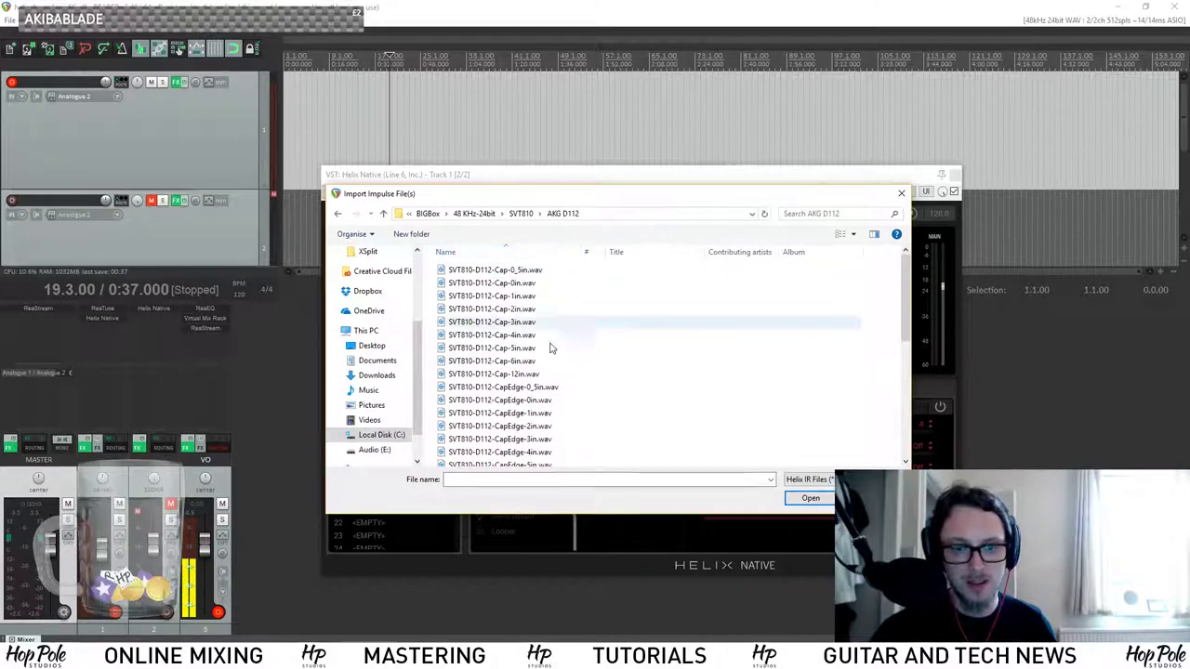
click(502, 390)
double_click(469, 388)
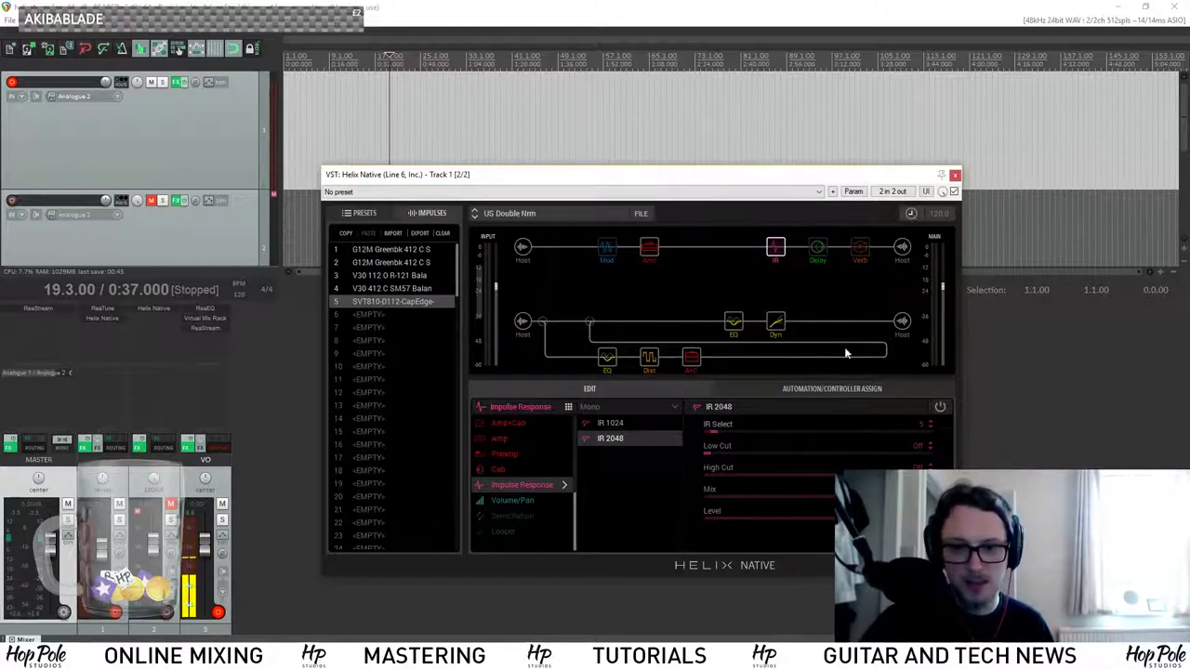
mouse_move(642, 242)
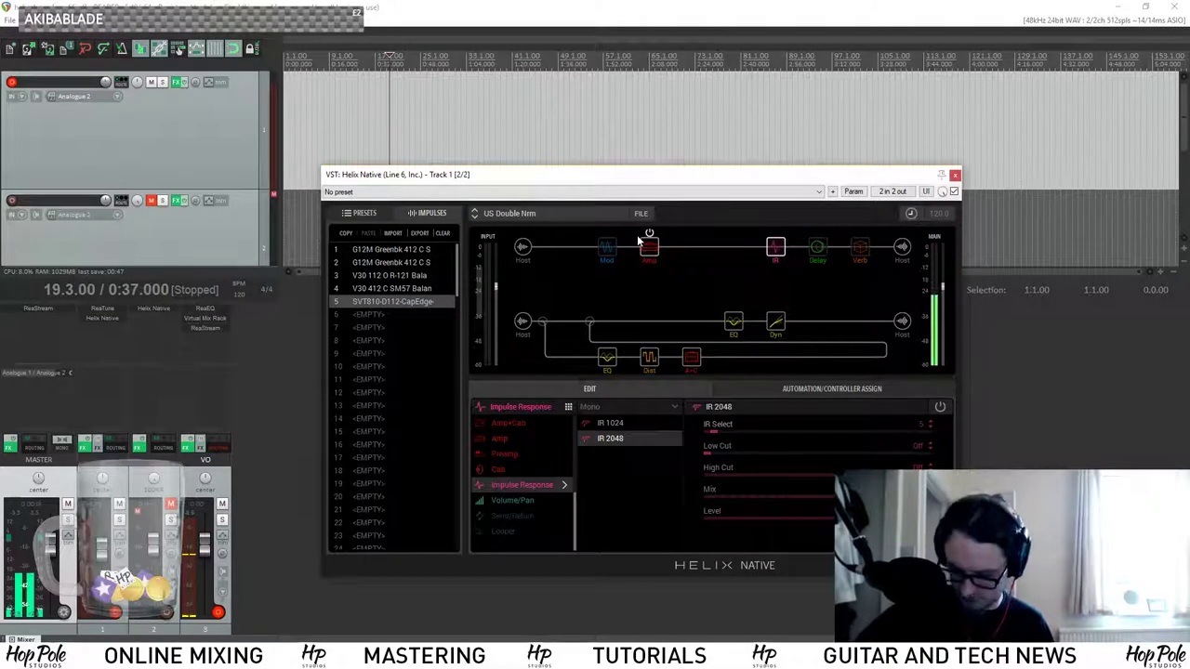
click(776, 235)
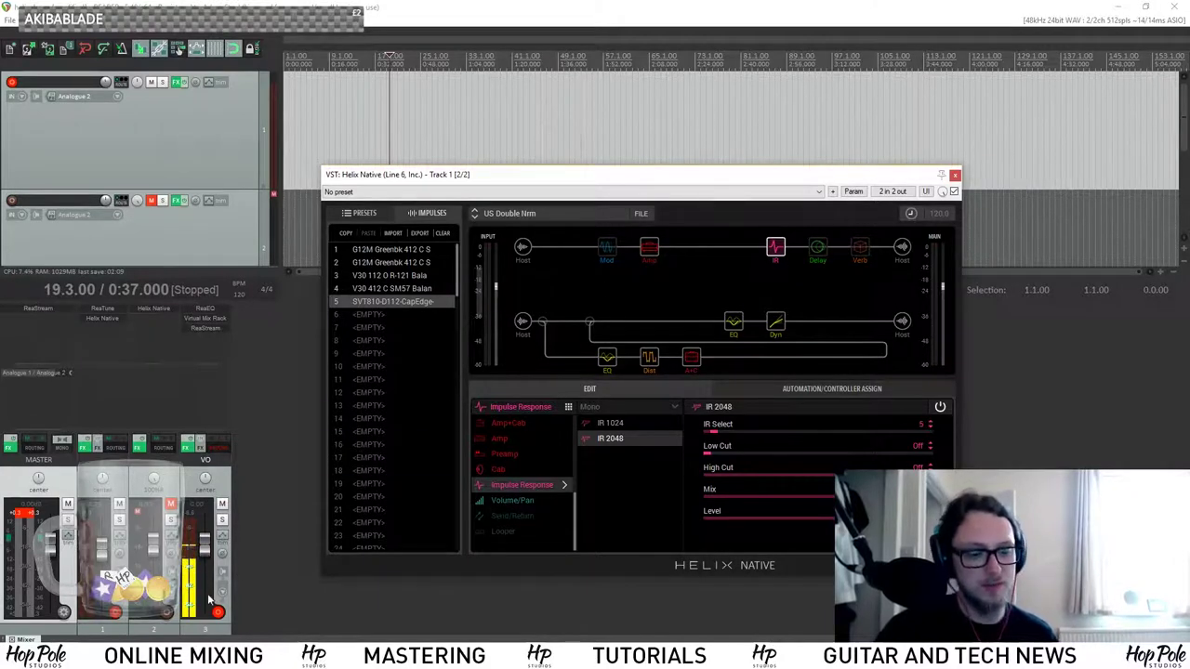
Switch to the streaming software and change the live scene to Commercial Break.
mouse_move(379, 656)
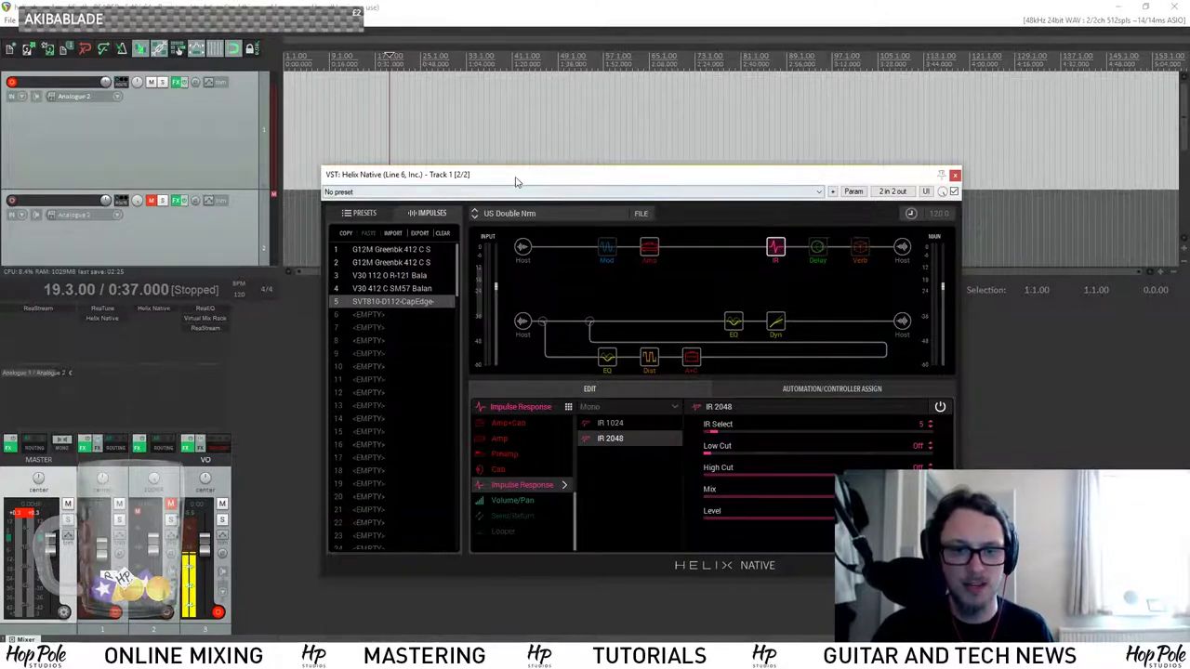
drag(515, 180, 524, 183)
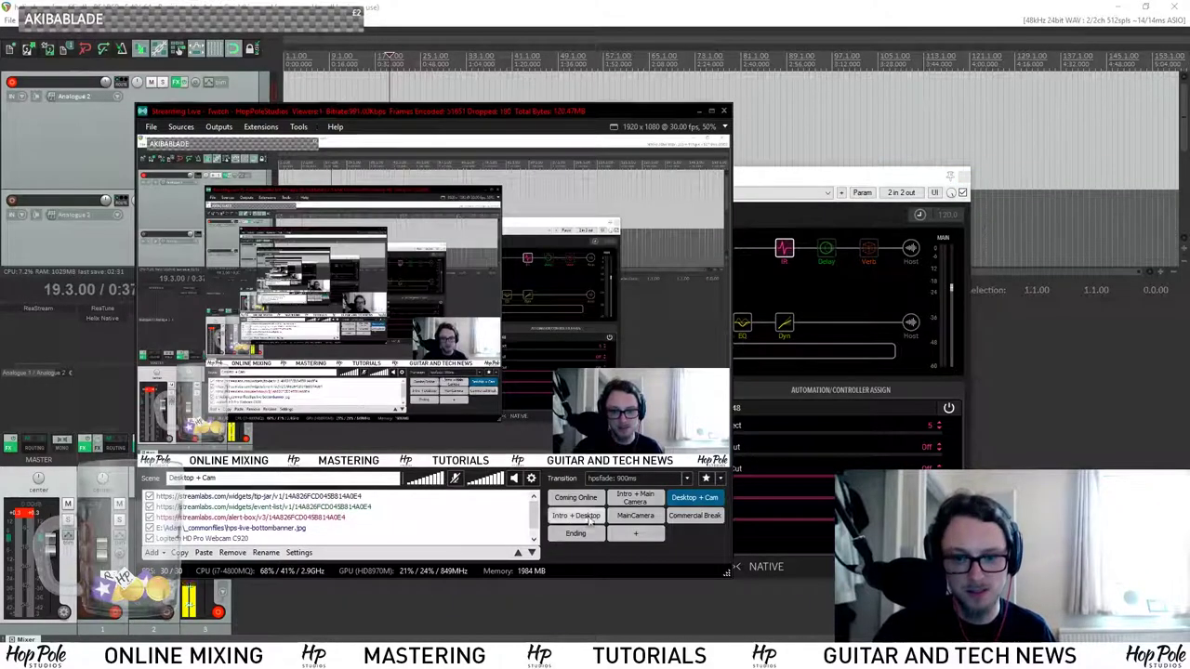
click(687, 517)
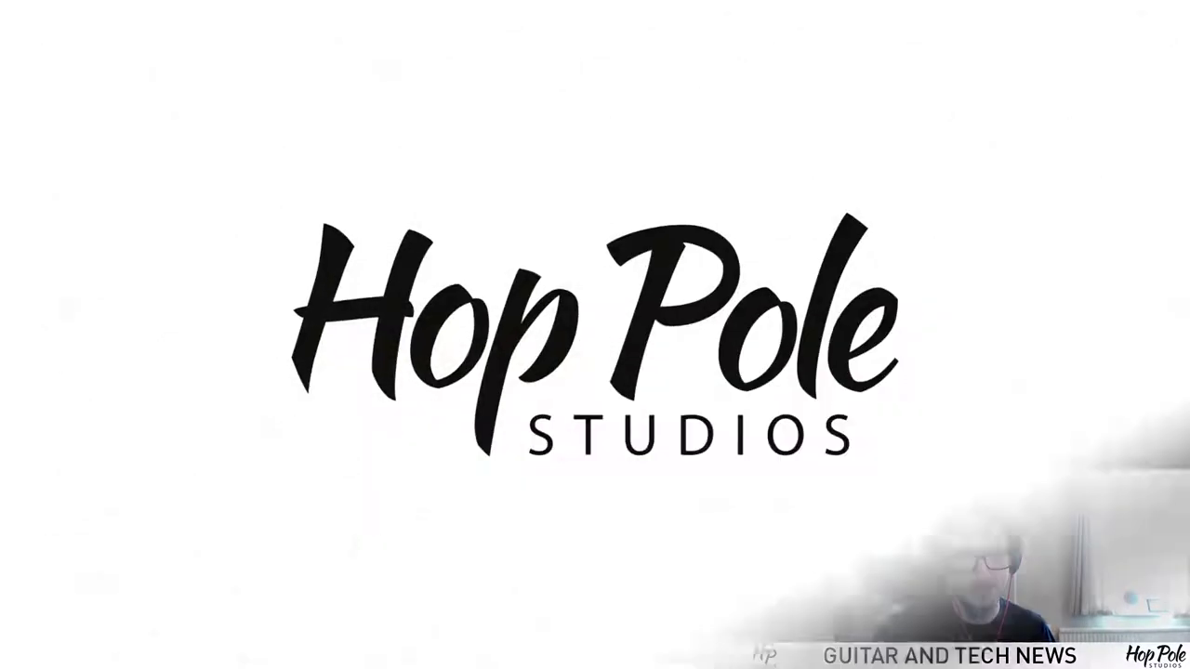
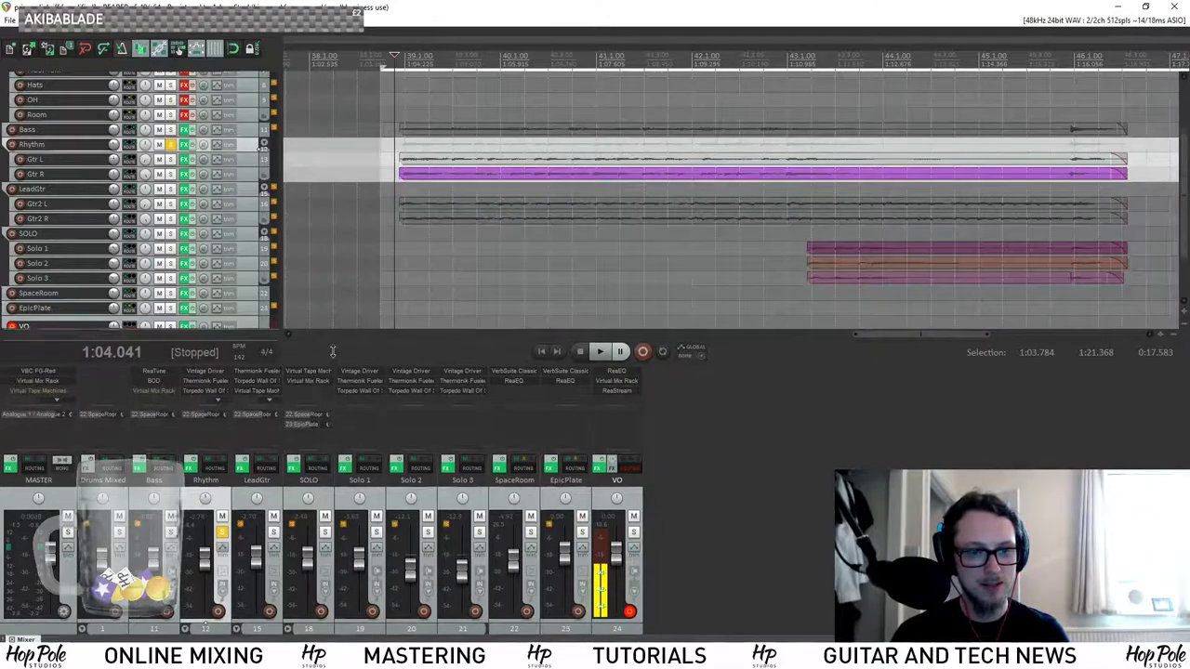
Play back the soloed Rhythm guitars, then view the Rhythm track's Vintage Driver and Thermionik Fueled Blue settings.
key(space)
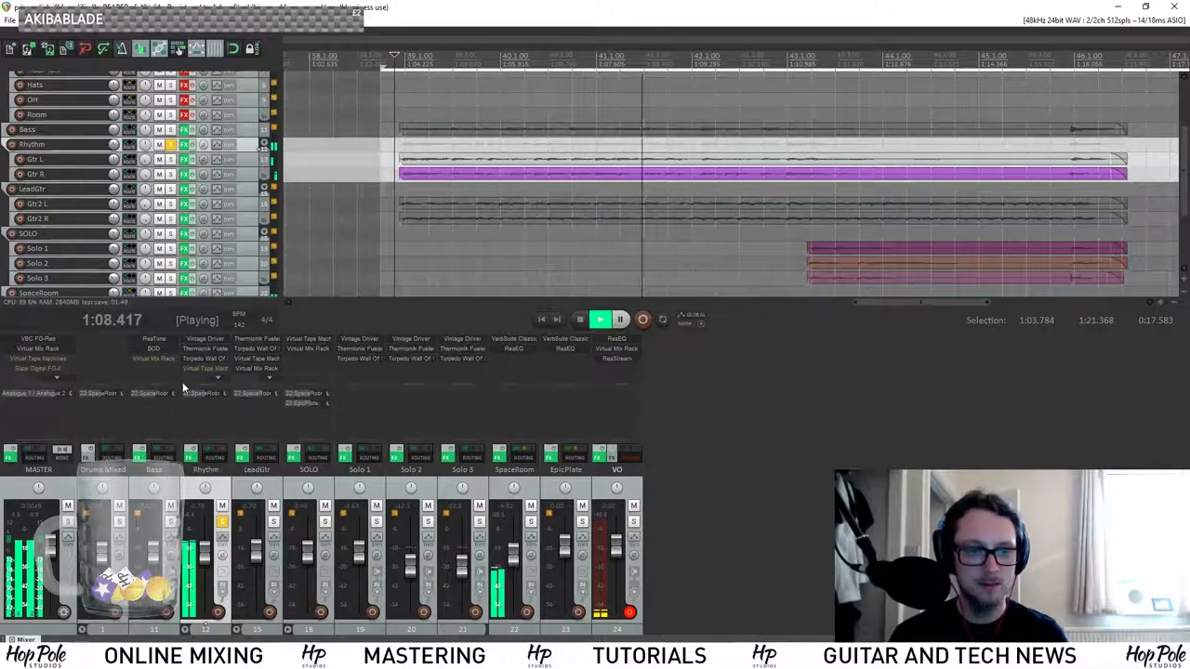
key(space)
click(204, 337)
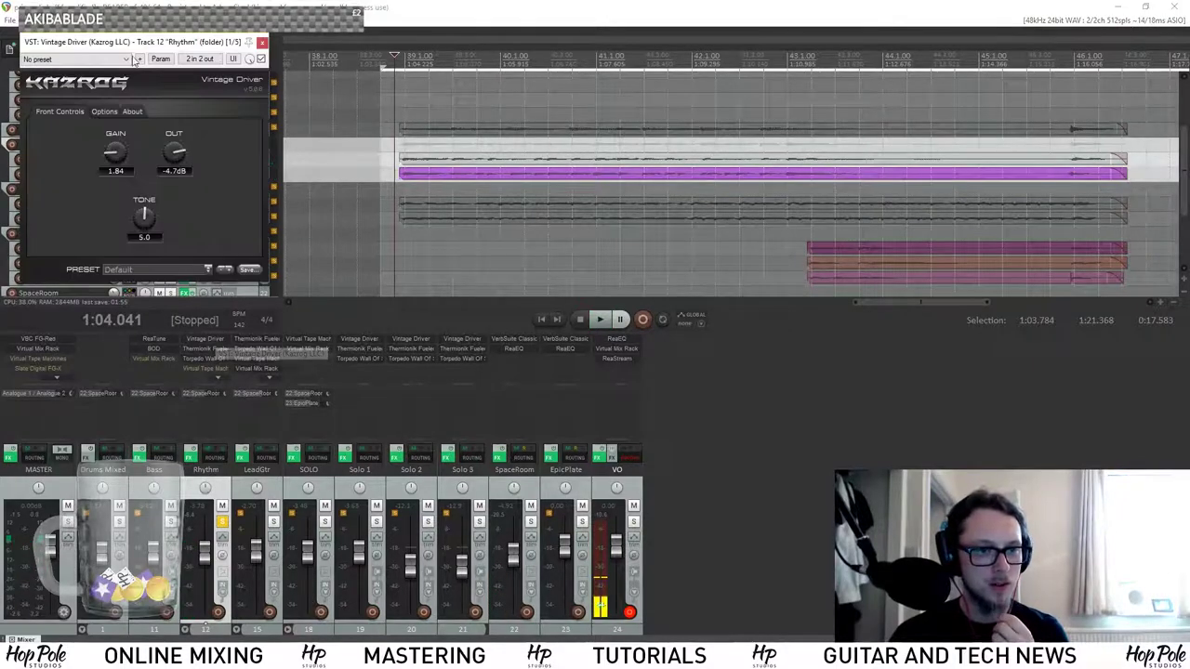
drag(137, 46, 213, 92)
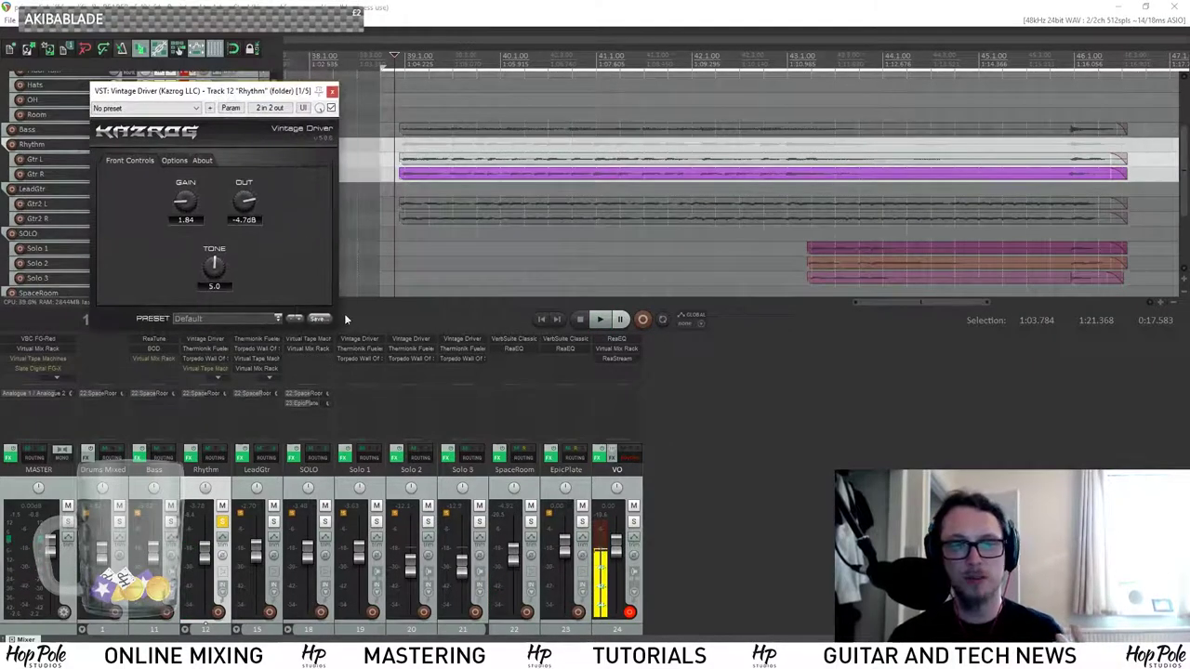
click(210, 349)
drag(267, 116, 365, 77)
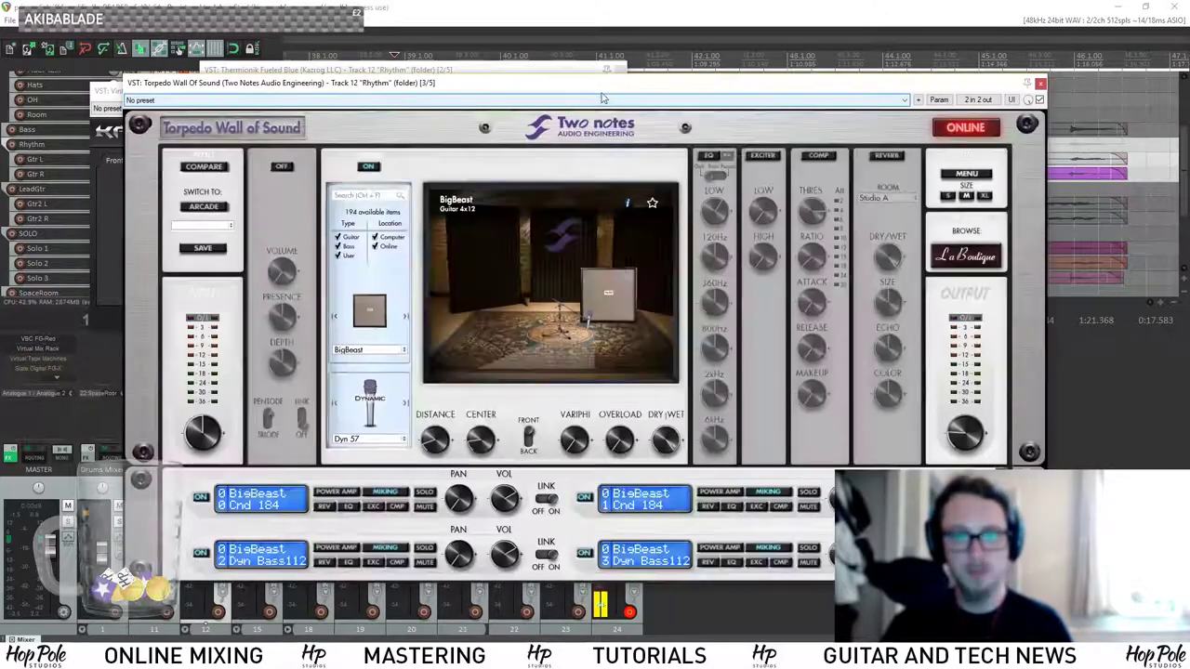
Examine the Rhythm track's Torpedo Wall of Sound, checking the BigBeast channels and their Cnd 184, Dyn Bass112 and Dyn 57 mics.
drag(613, 82, 663, 69)
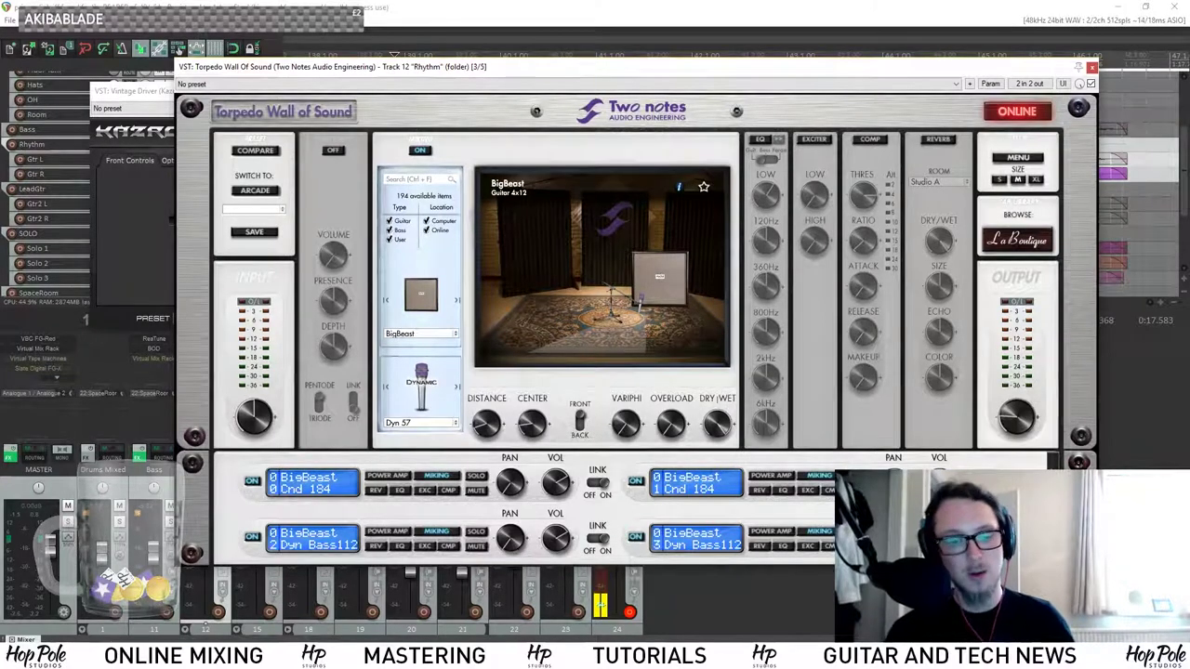
scroll(540, 509, down, 2)
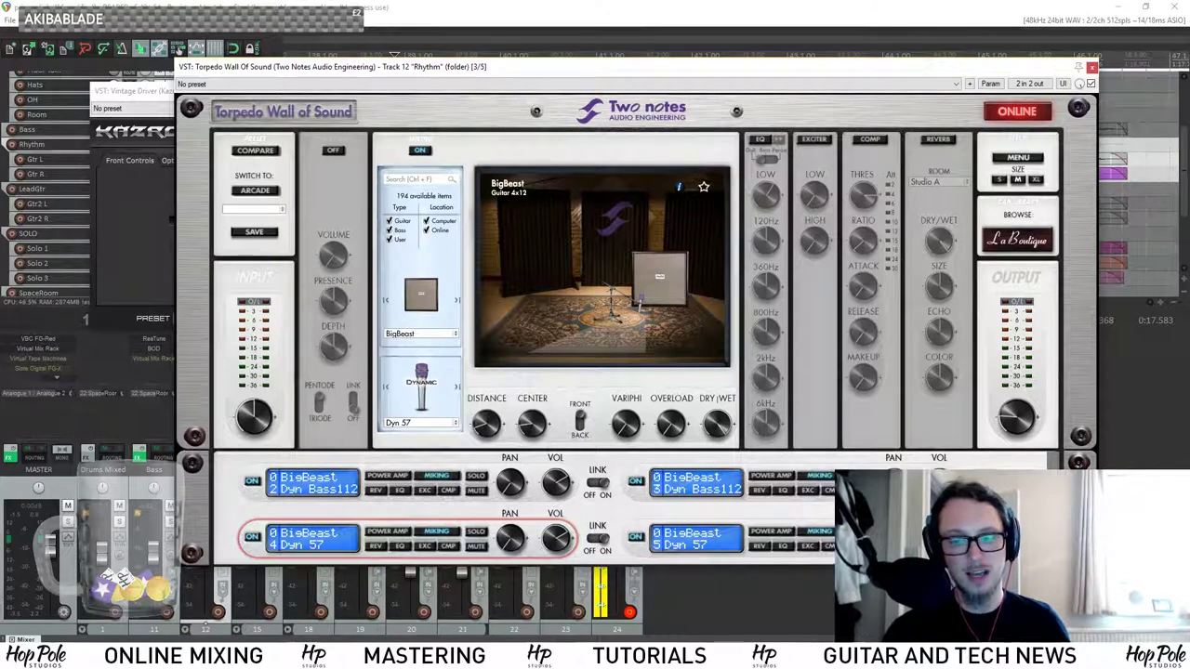
scroll(248, 491, up, 1)
scroll(248, 490, down, 1)
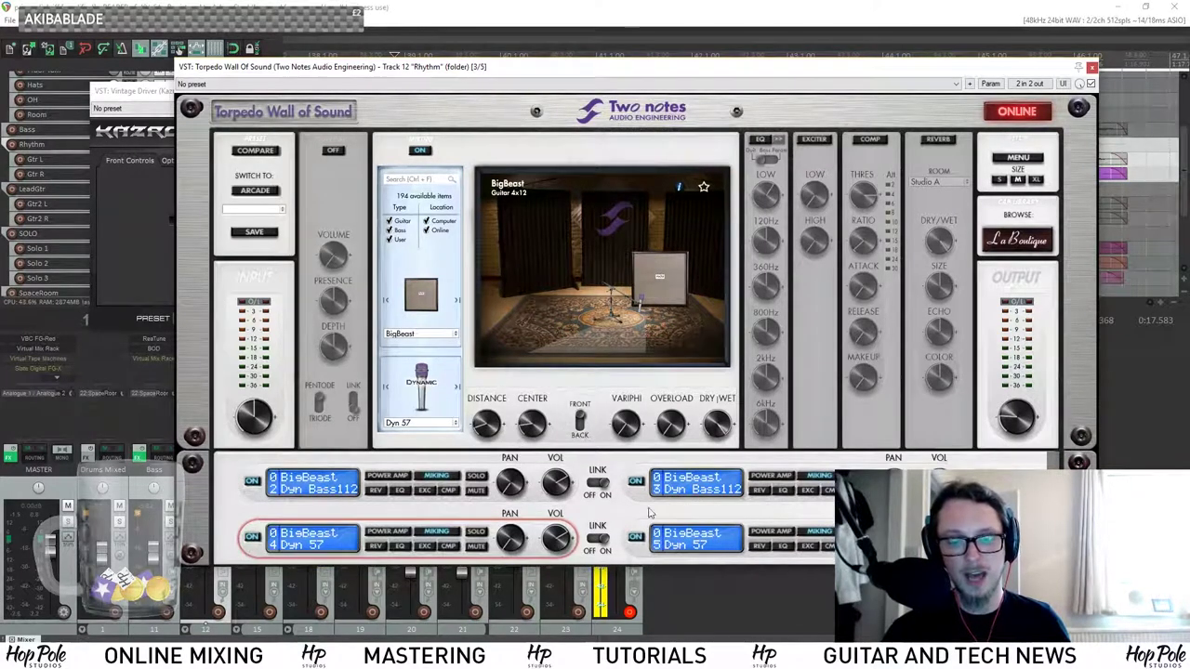
scroll(198, 475, up, 1)
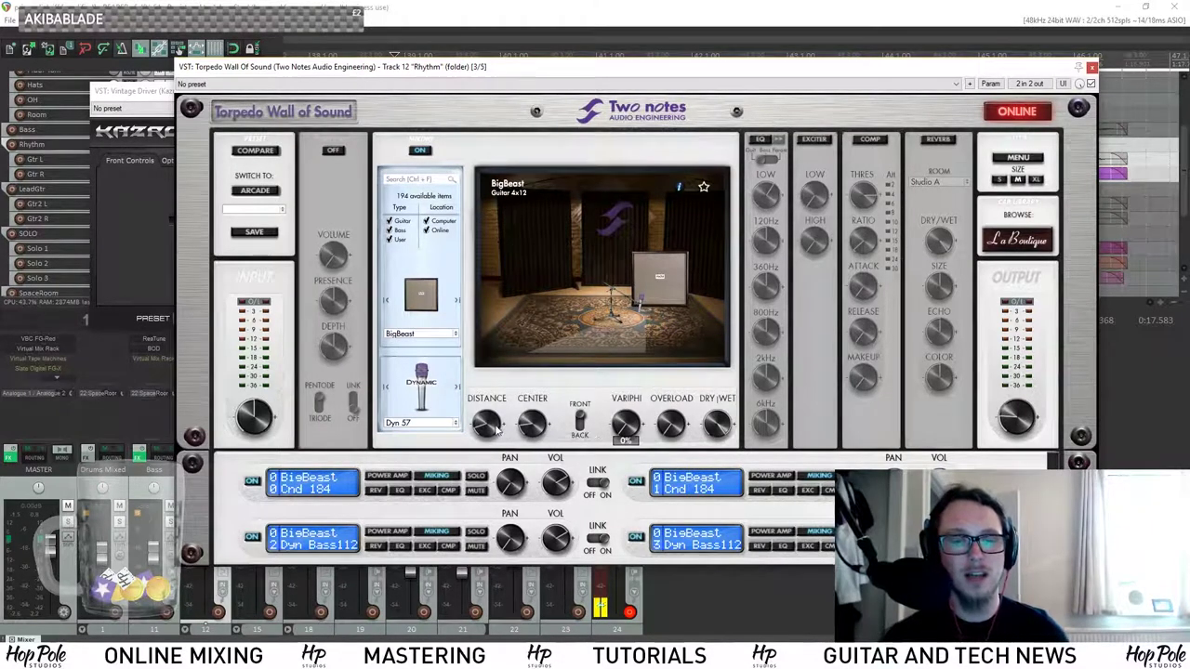
click(302, 491)
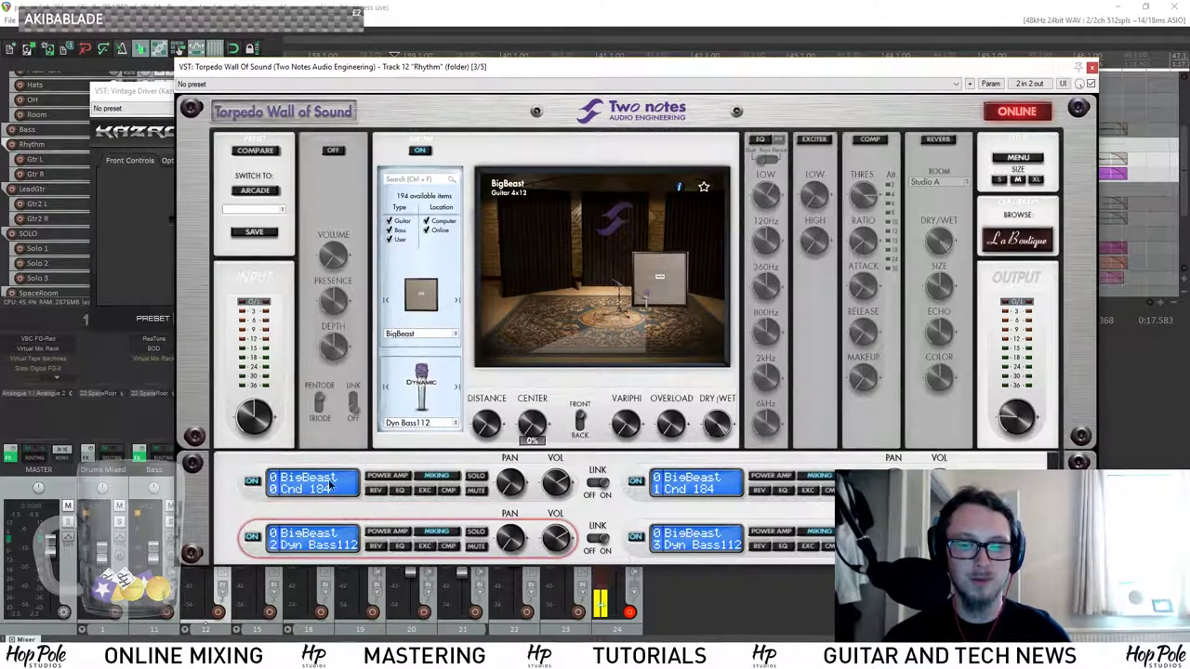
click(321, 541)
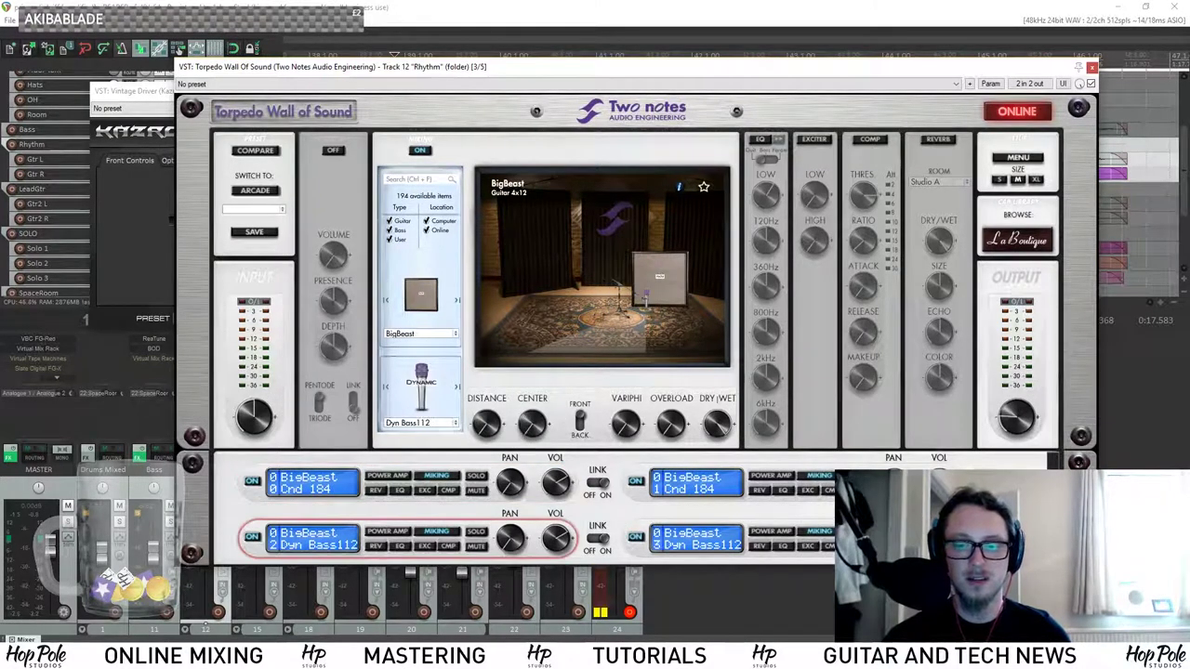
scroll(217, 494, down, 1)
click(287, 543)
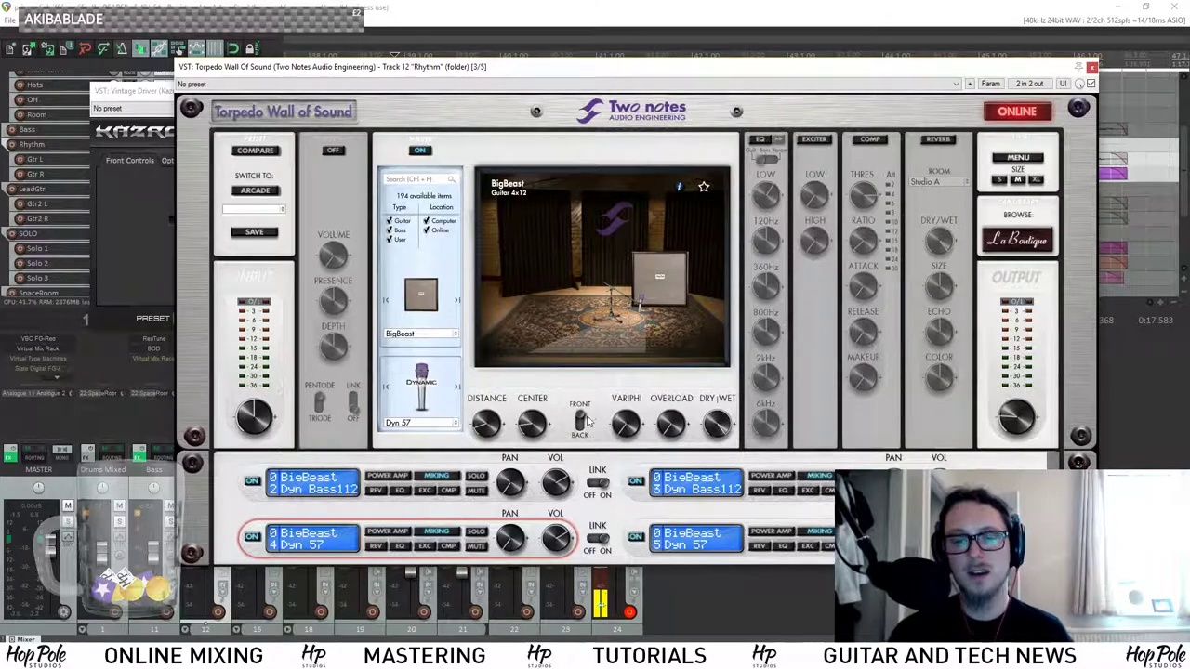
click(1092, 68)
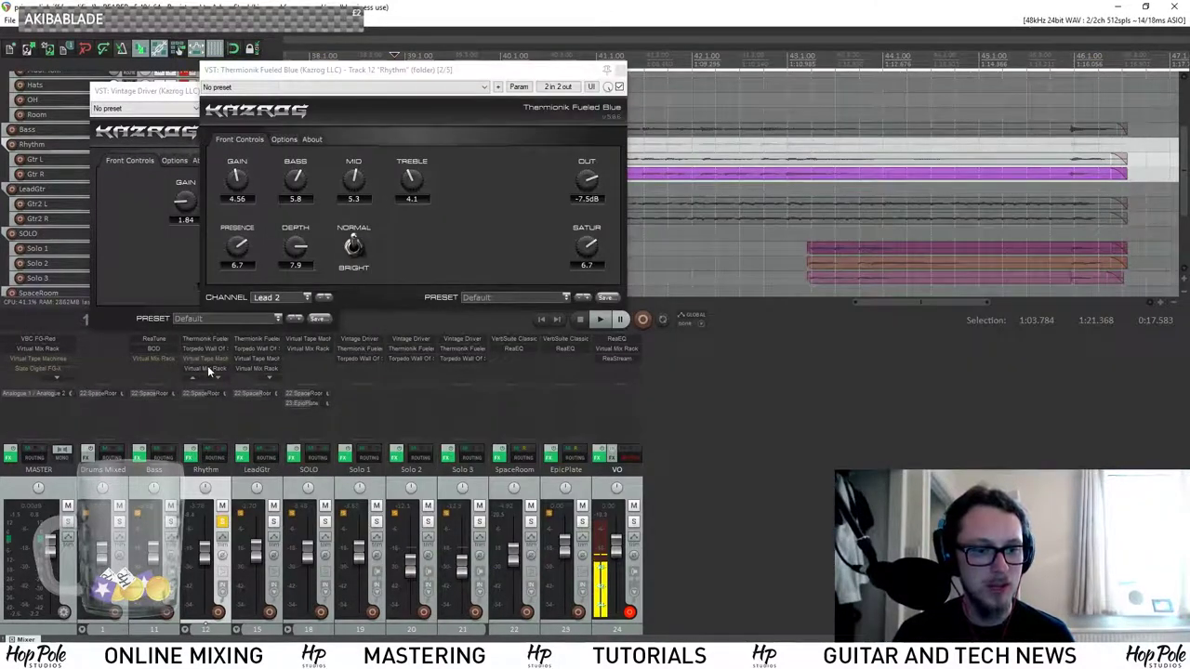
Bypass the Rhythm track's Virtual Mix Rack, close the remaining plugin windows, and stop playback after listening.
click(212, 358)
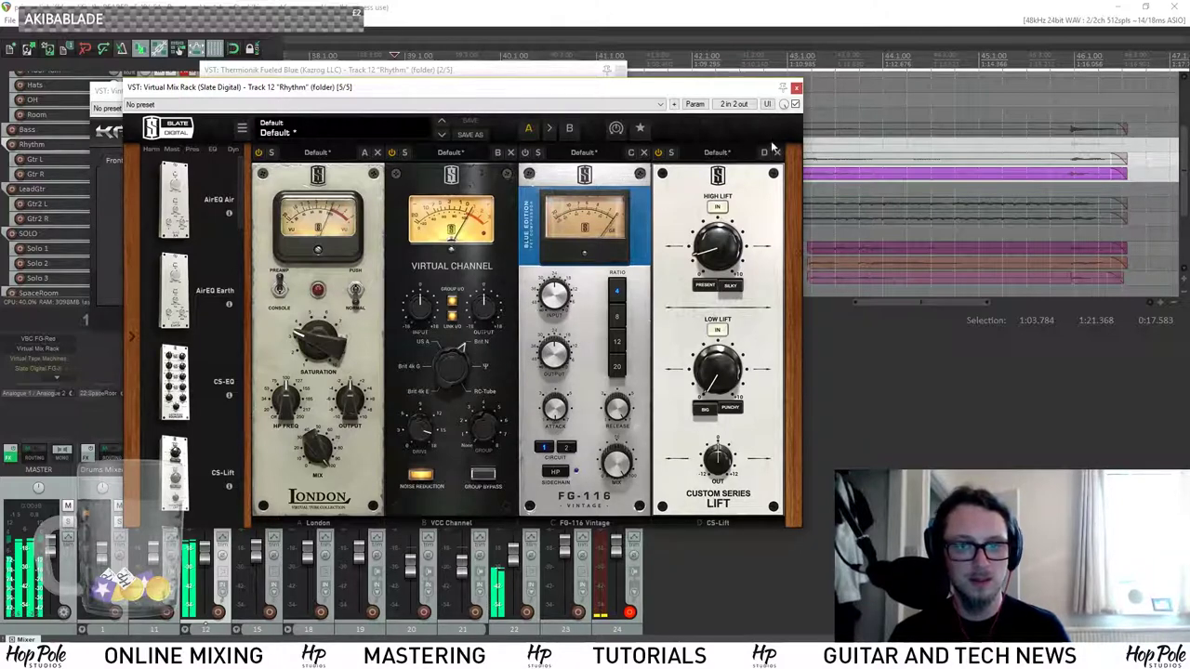
click(795, 103)
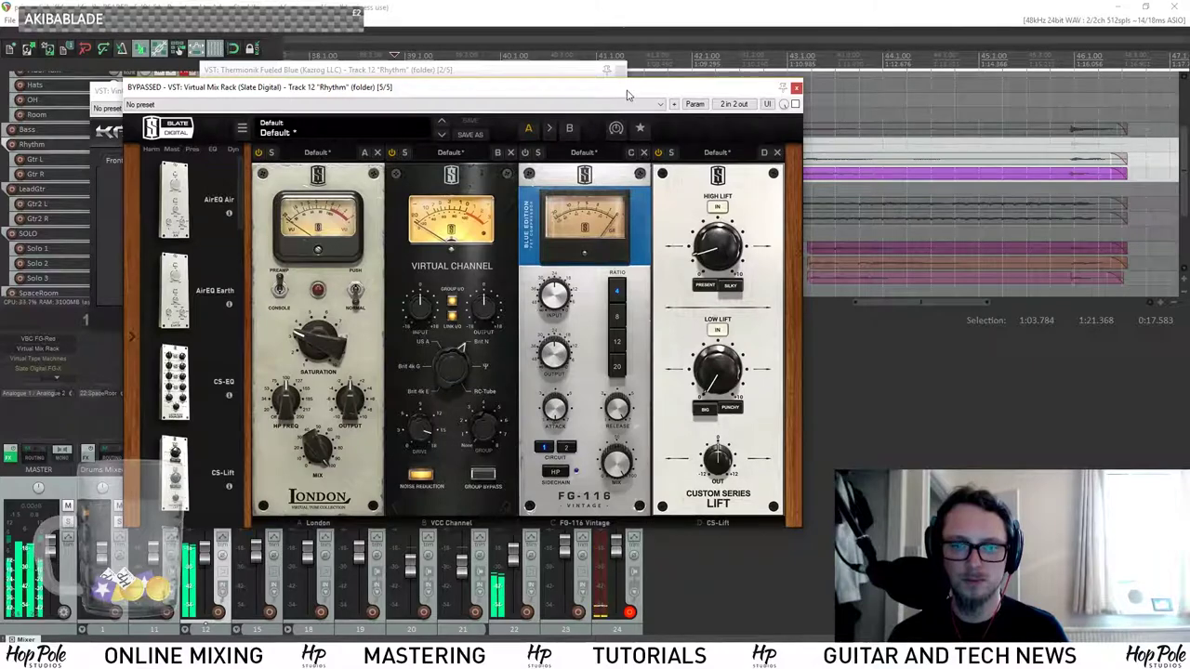
click(797, 90)
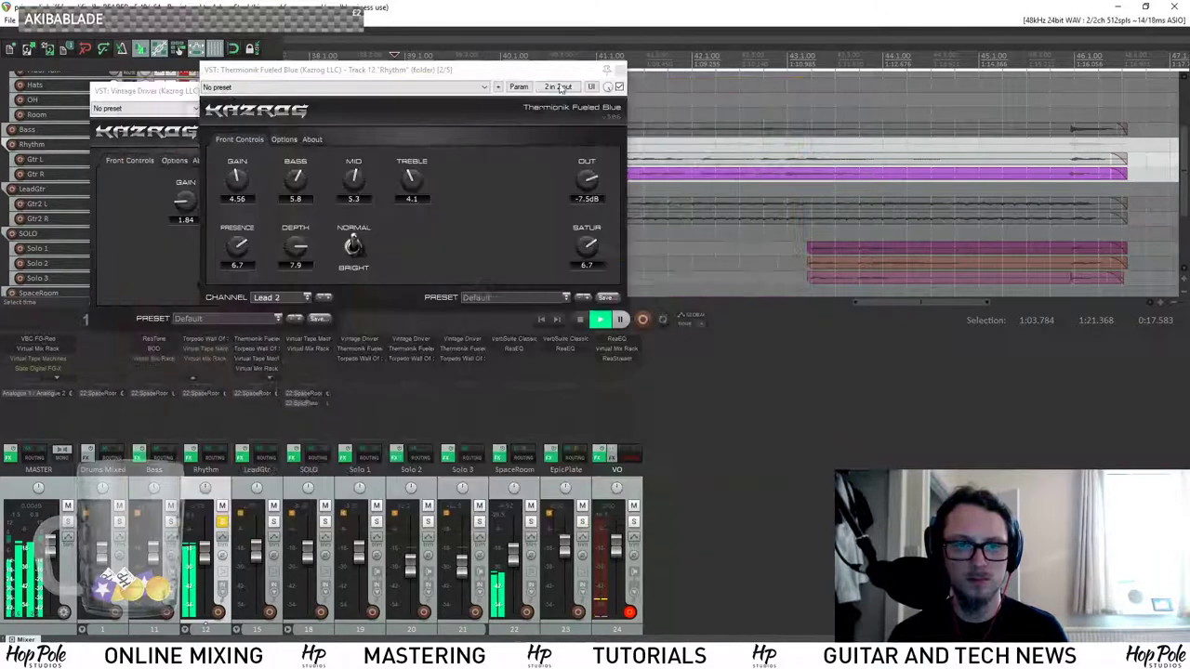
click(616, 70)
click(332, 93)
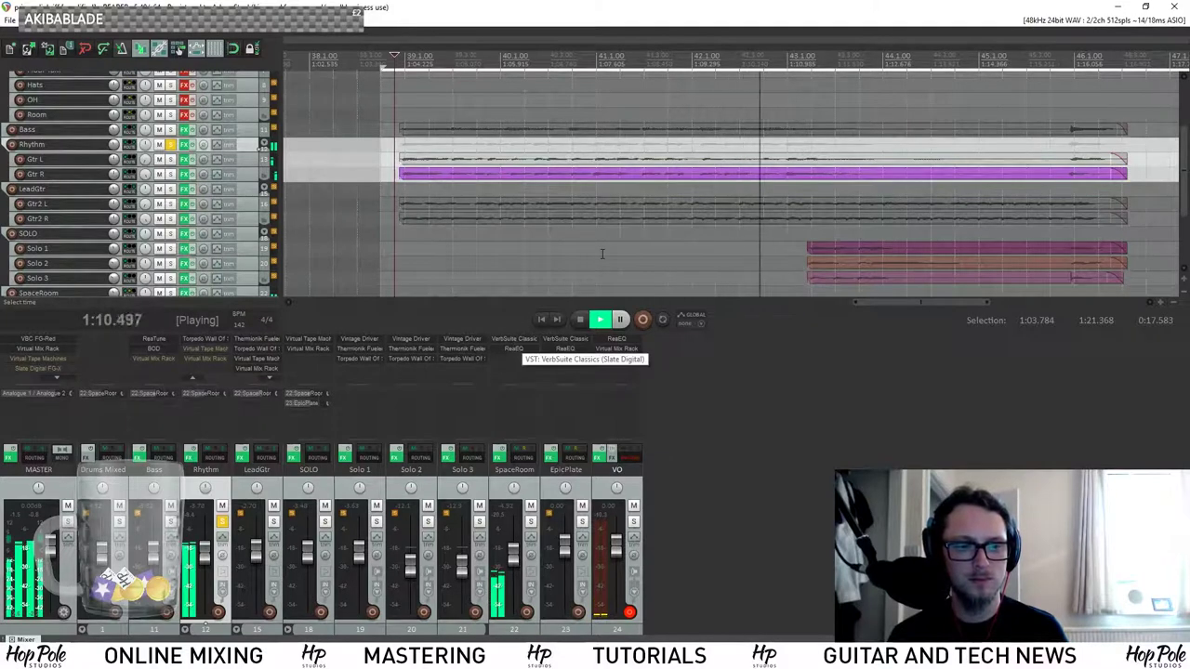
key(space)
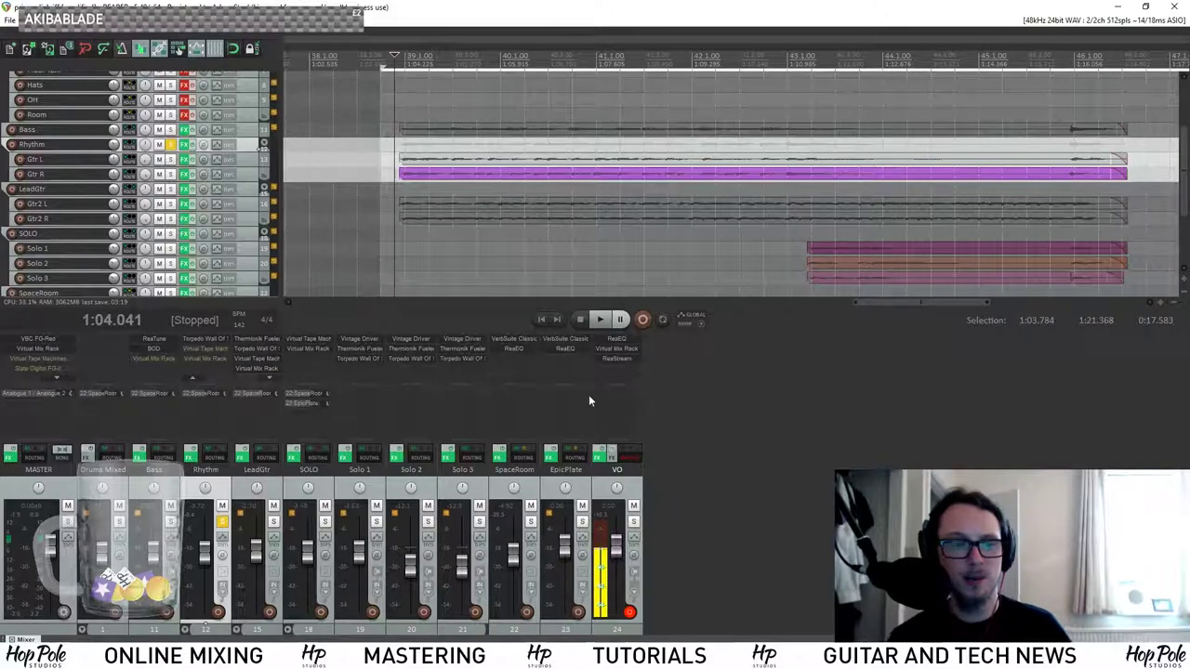
Add the VST version of Helix Native to the Rhythm track's effects and move its window clear of the track list.
double_click(206, 365)
text(hel)
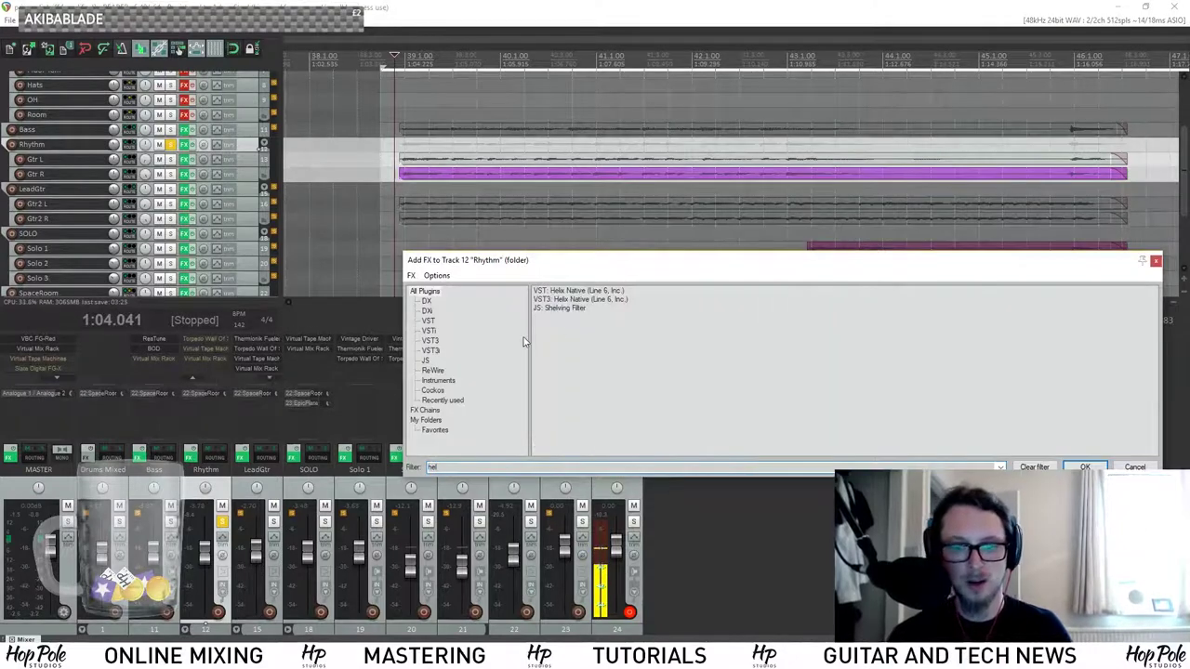
click(580, 291)
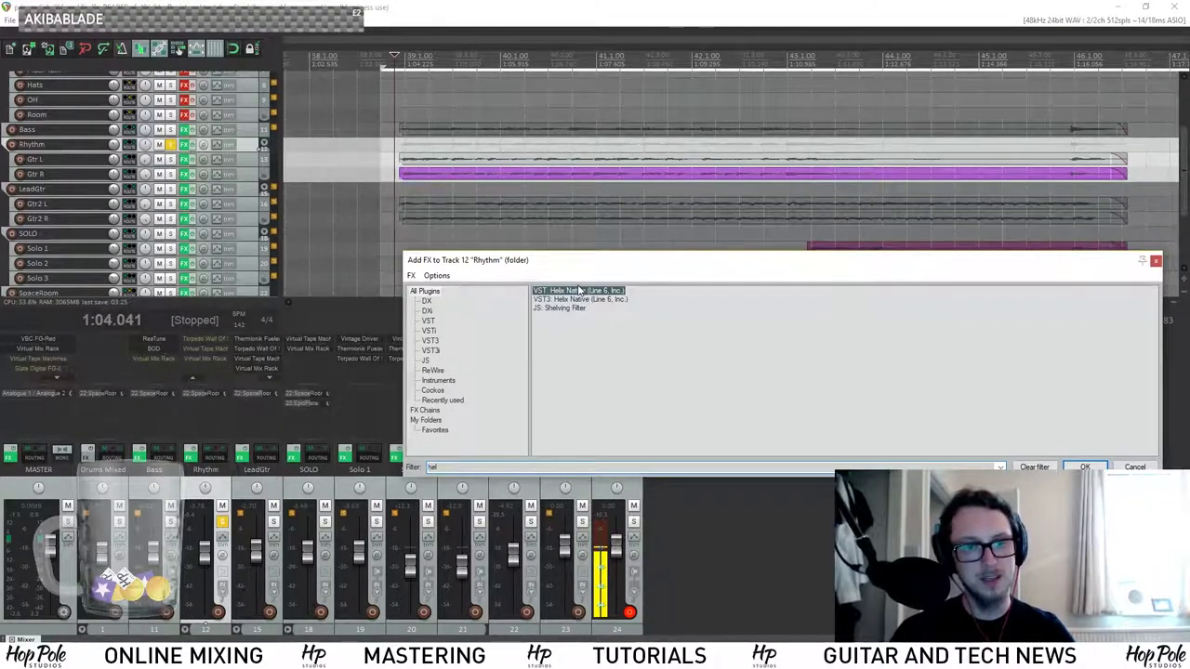
key(Return)
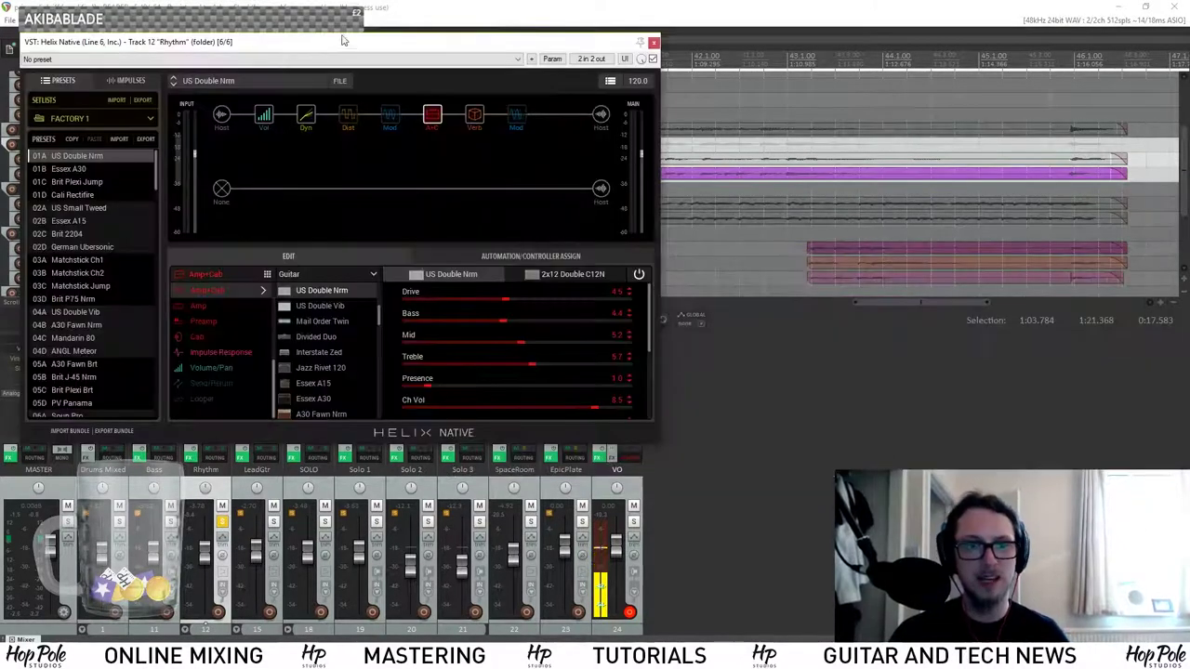
drag(342, 40, 575, 168)
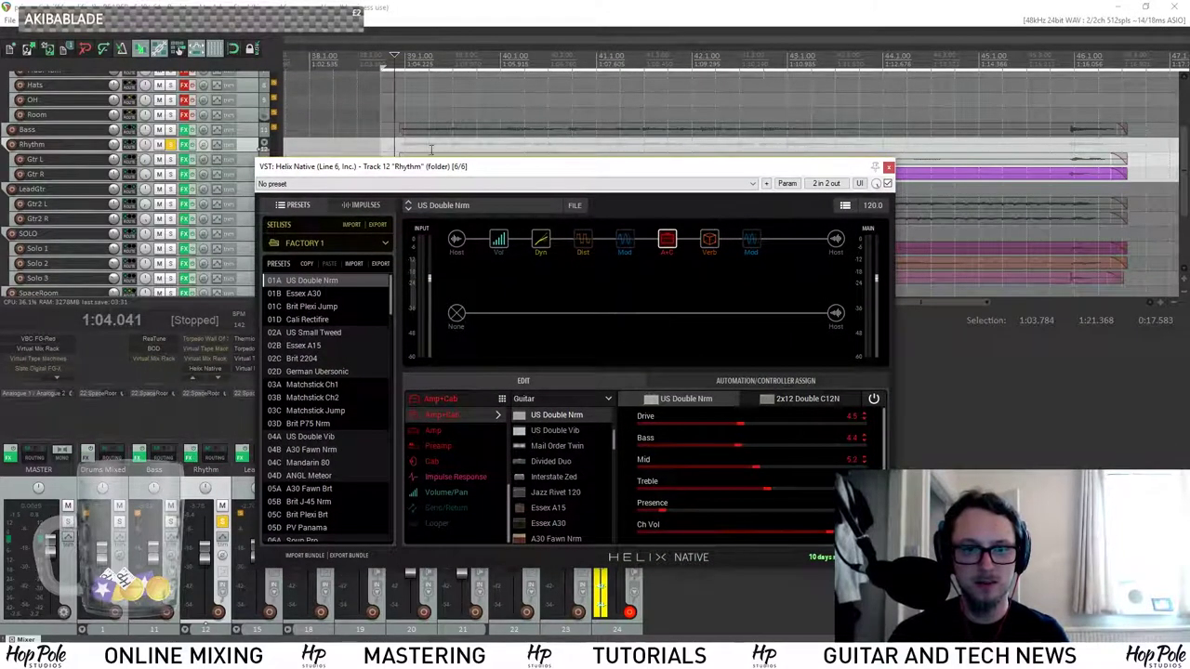
Listen briefly to the soloed Rhythm guitars through the US Double Nrm preset.
key(space)
mouse_move(430, 171)
mouse_down()
mouse_move(411, 203)
mouse_move(421, 188)
mouse_up()
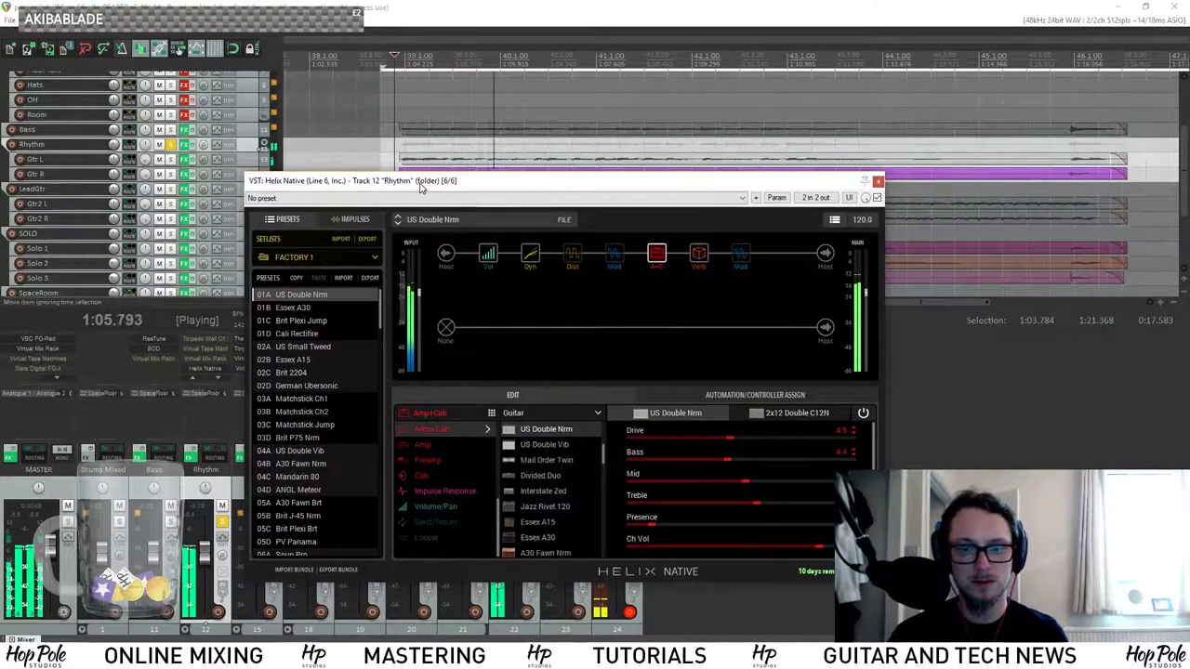
key(space)
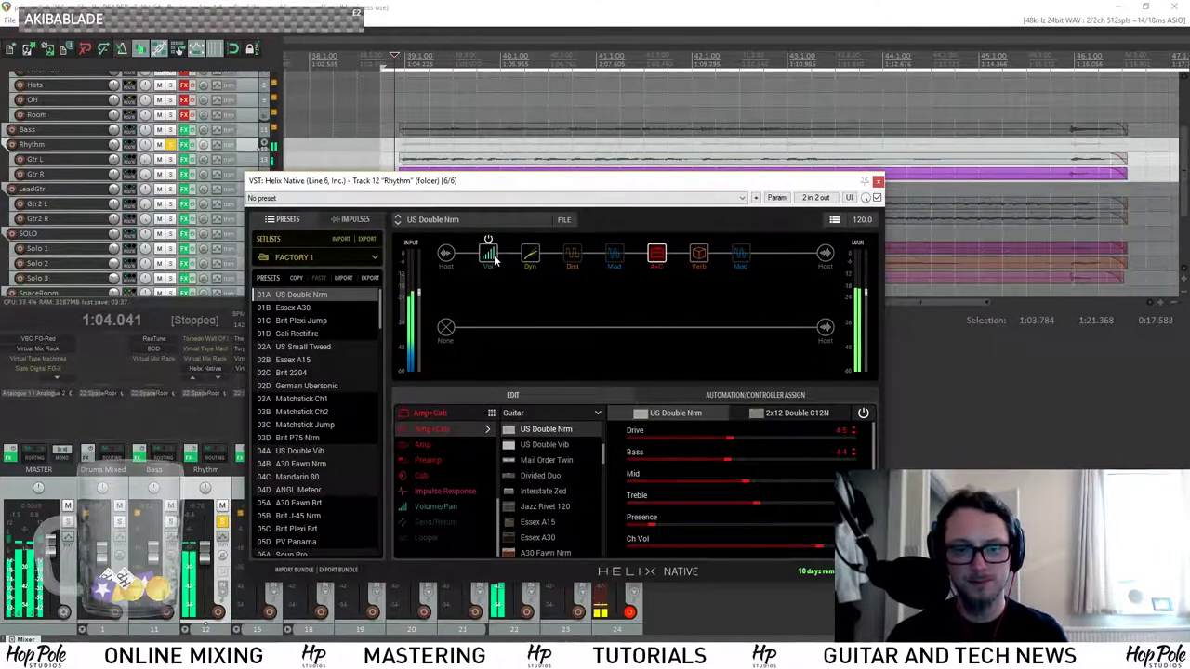
Switch the preset's Volume block and Red Squeeze dynamics block from mono to stereo.
click(490, 257)
click(530, 256)
click(488, 256)
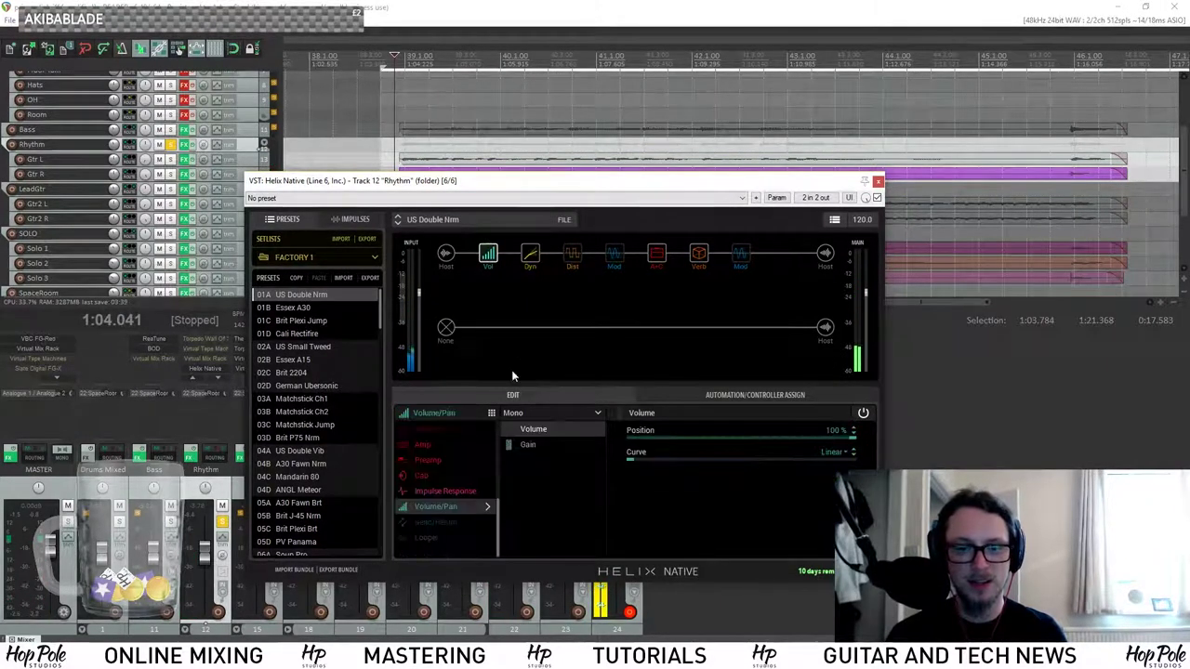
click(519, 414)
click(529, 441)
click(530, 256)
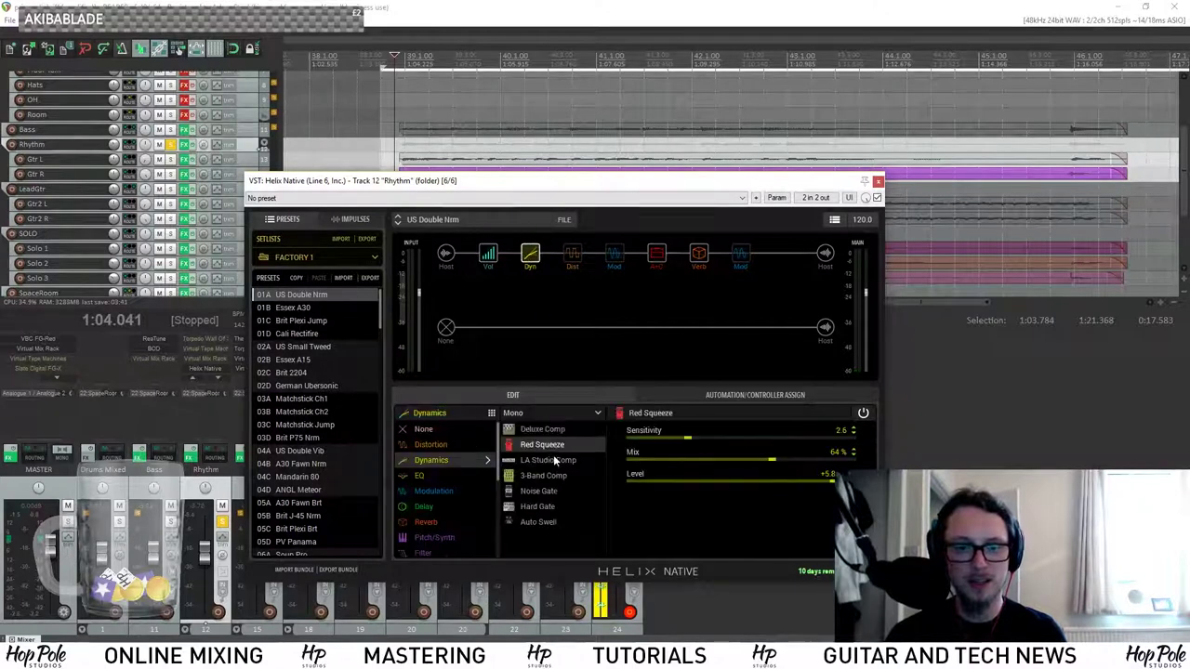
click(553, 413)
click(558, 444)
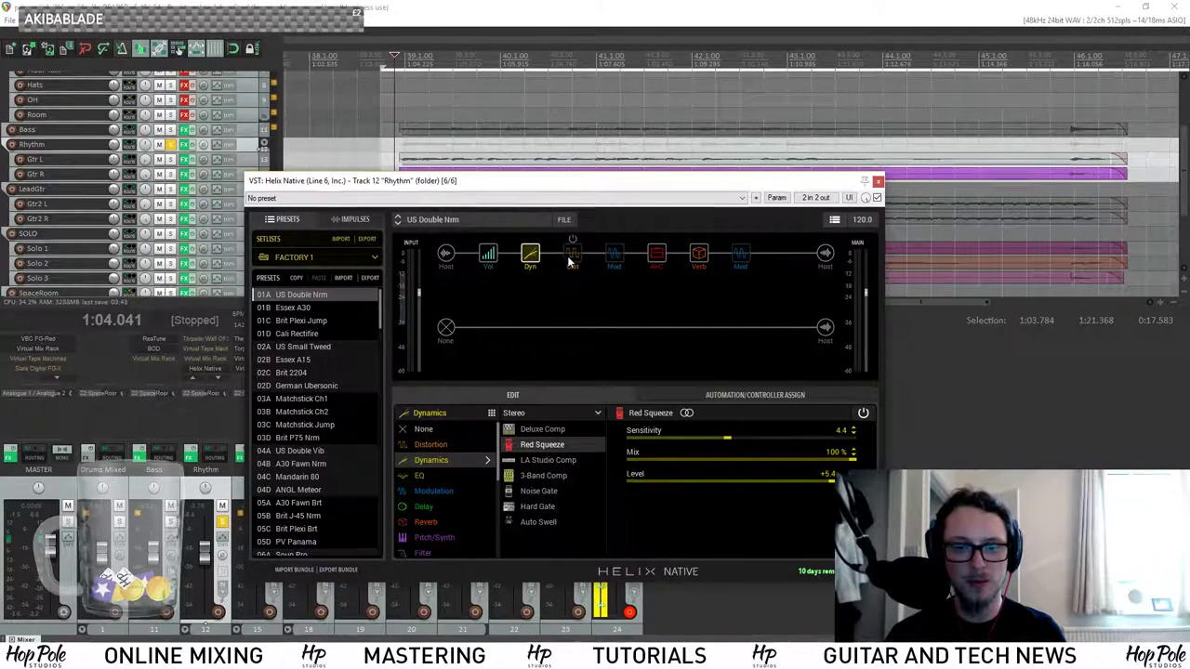
Switch the Minotaur distortion and Chorus blocks to stereo, and check the channel mode of the amp, '63 Spring and Optical Trem blocks.
click(569, 258)
click(526, 415)
click(539, 445)
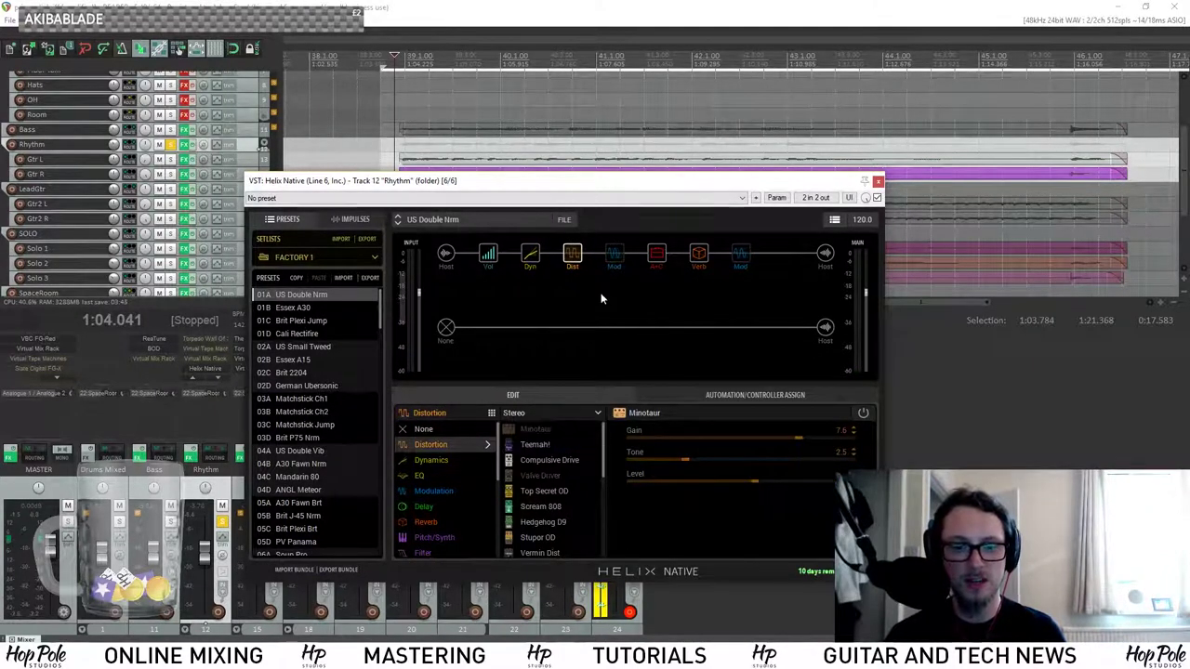
click(612, 255)
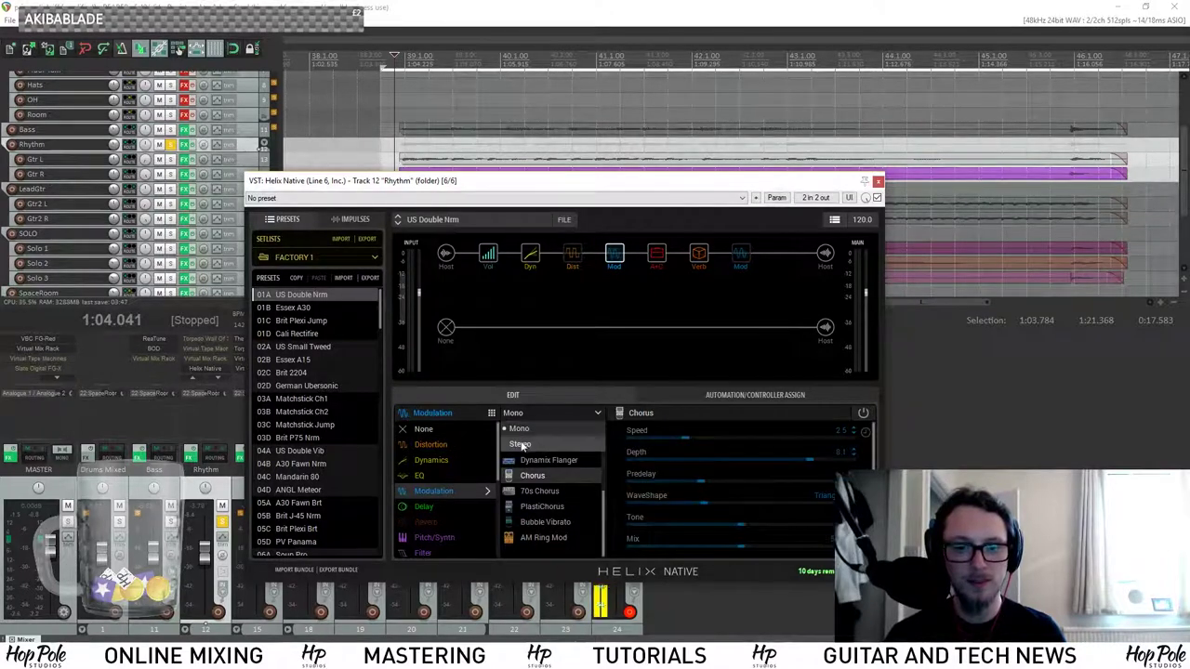
click(657, 254)
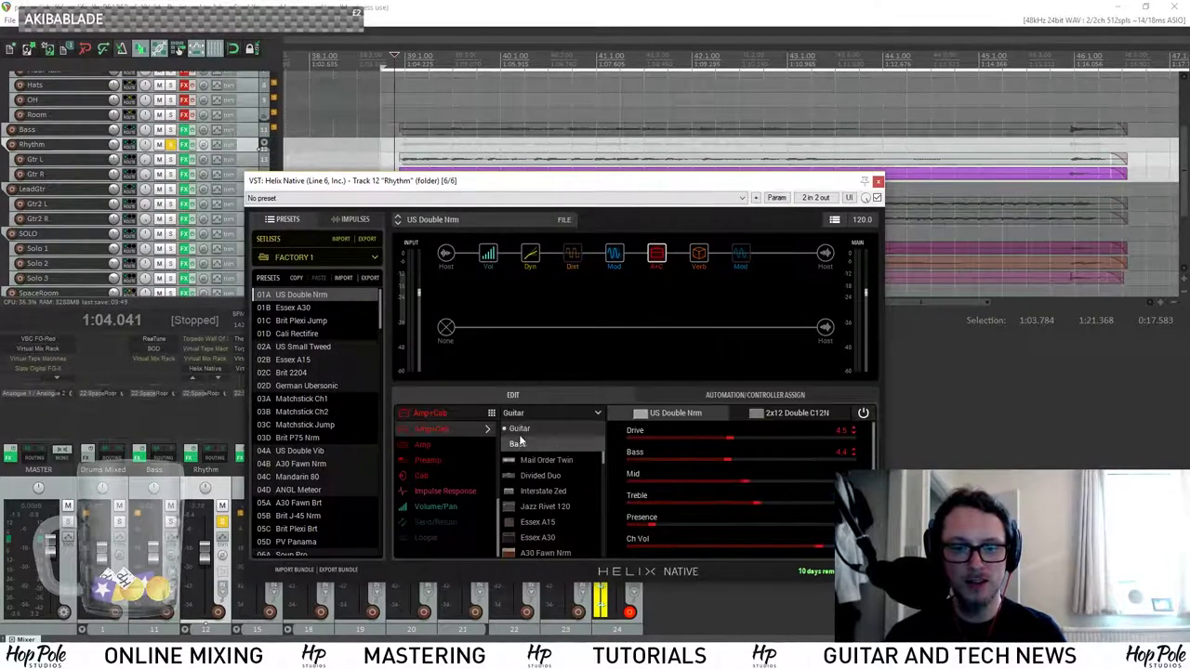
click(701, 257)
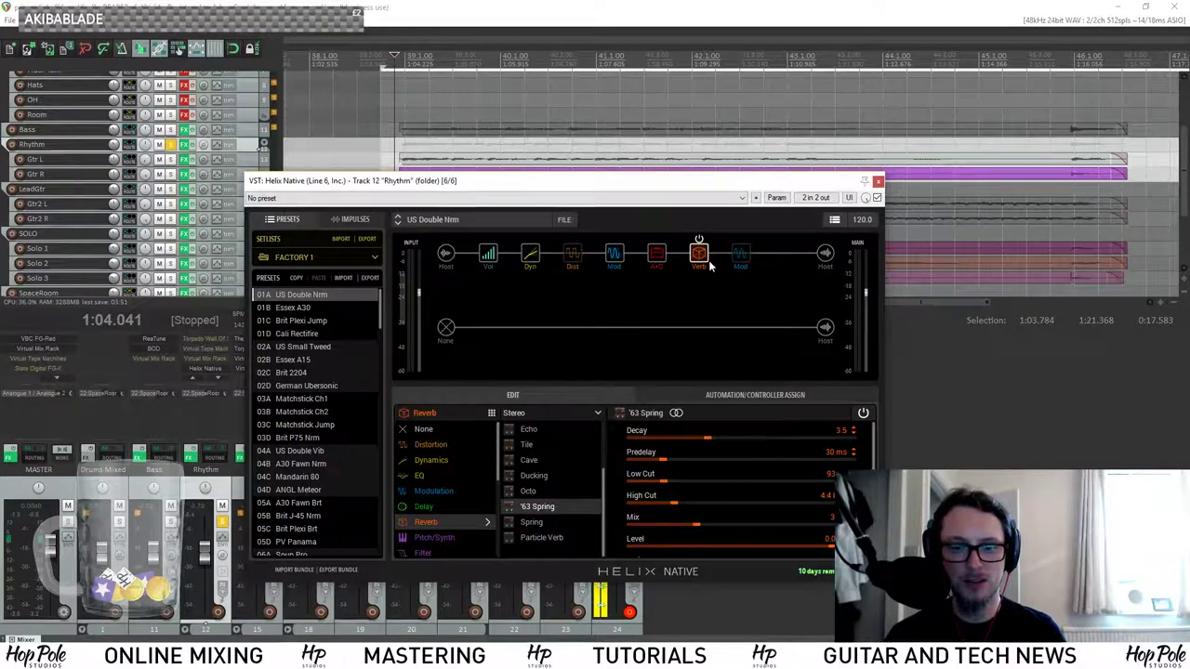
click(741, 257)
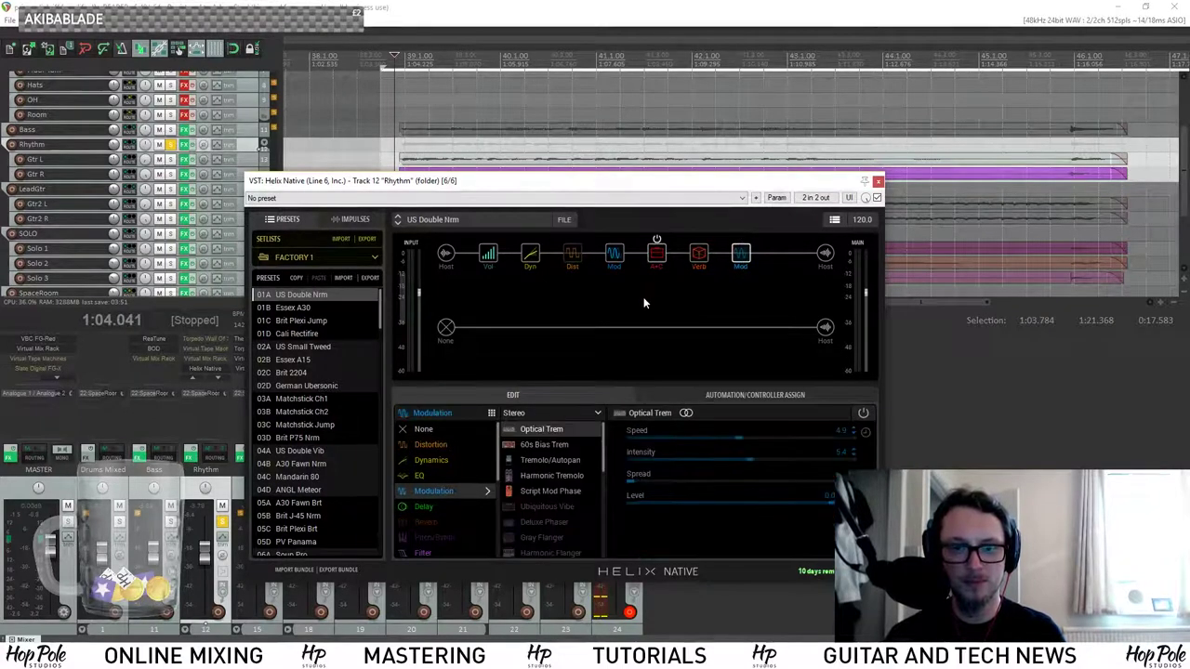
Play back the rhythm guitars, bypassing the Chorus block and comparing the reverb off and on.
key(space)
click(653, 258)
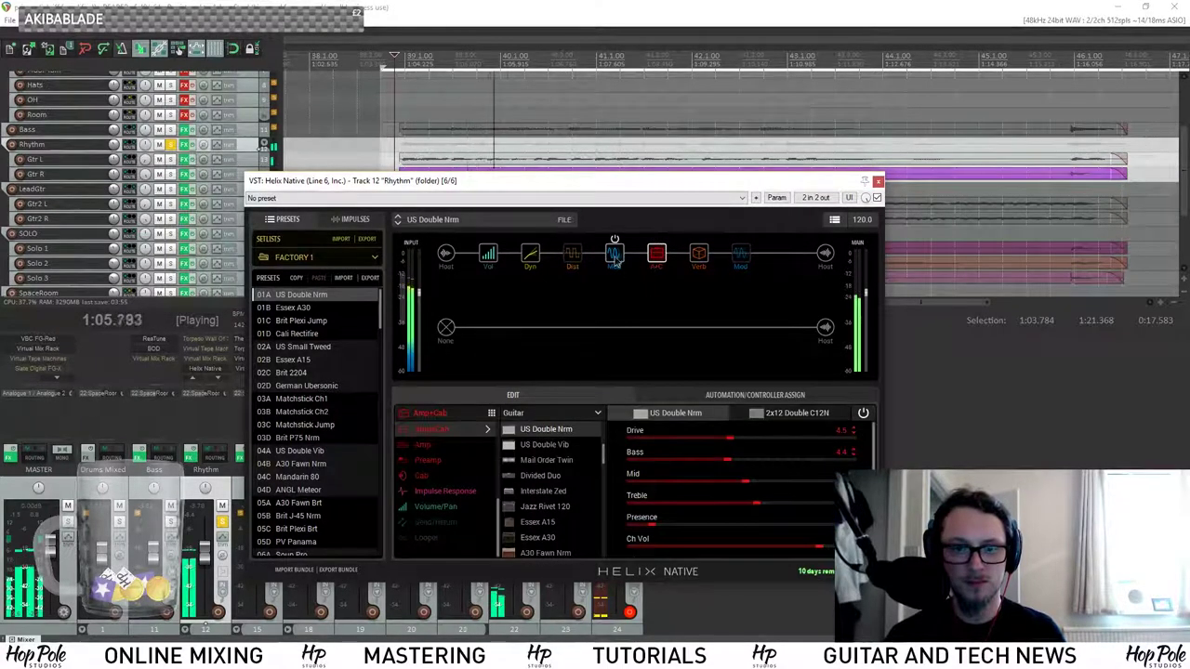
click(614, 254)
click(614, 239)
click(659, 260)
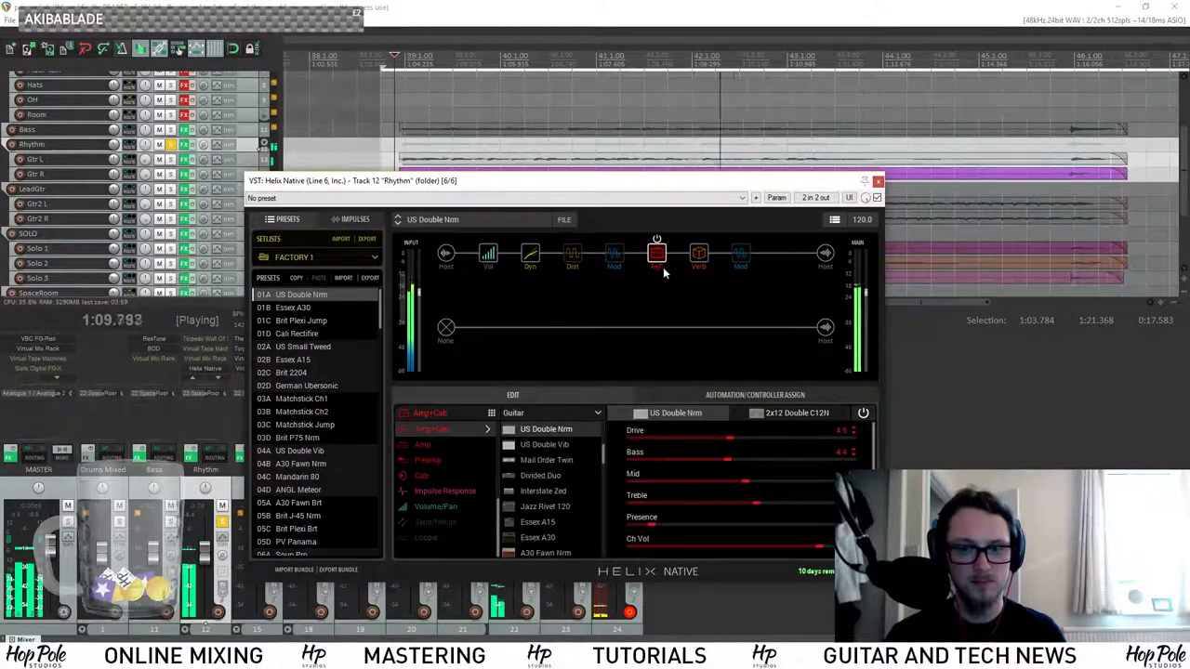
click(699, 241)
click(700, 241)
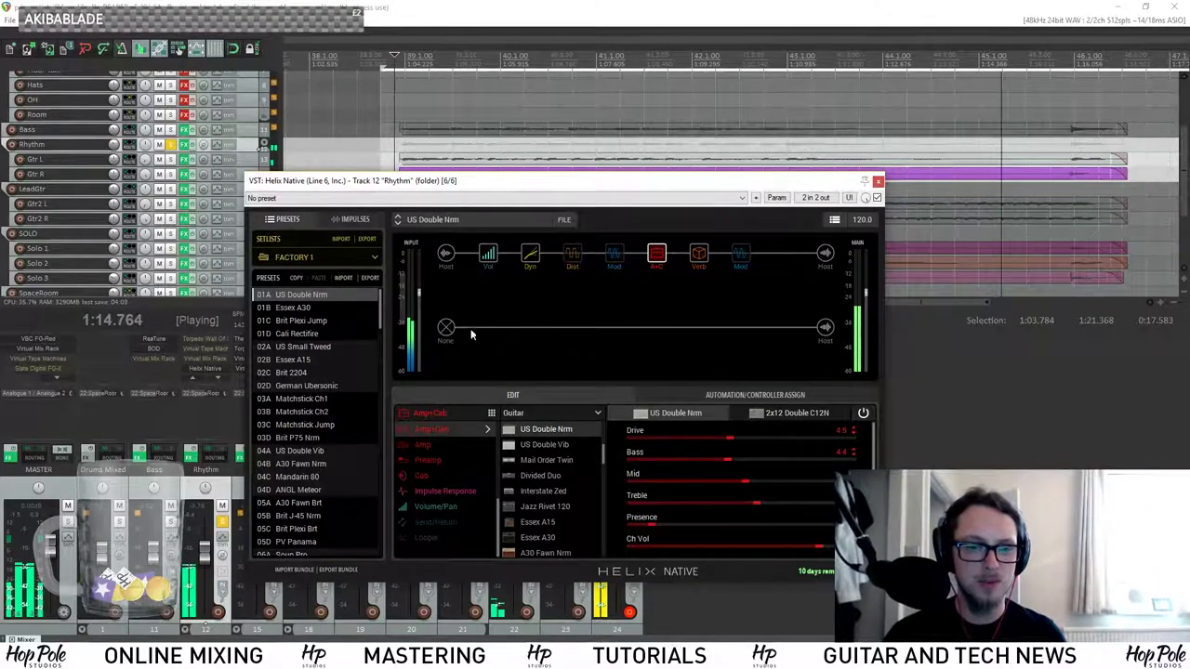
key(space)
Set the input of Helix Native's second signal path to Host.
drag(630, 186, 685, 196)
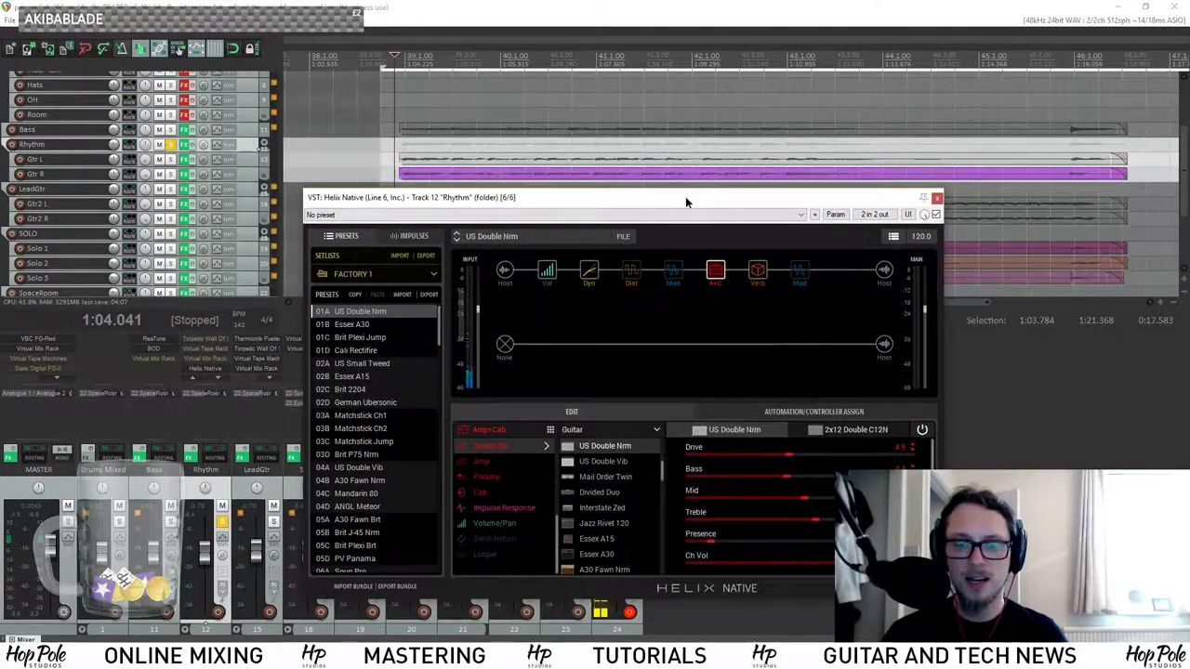
click(504, 344)
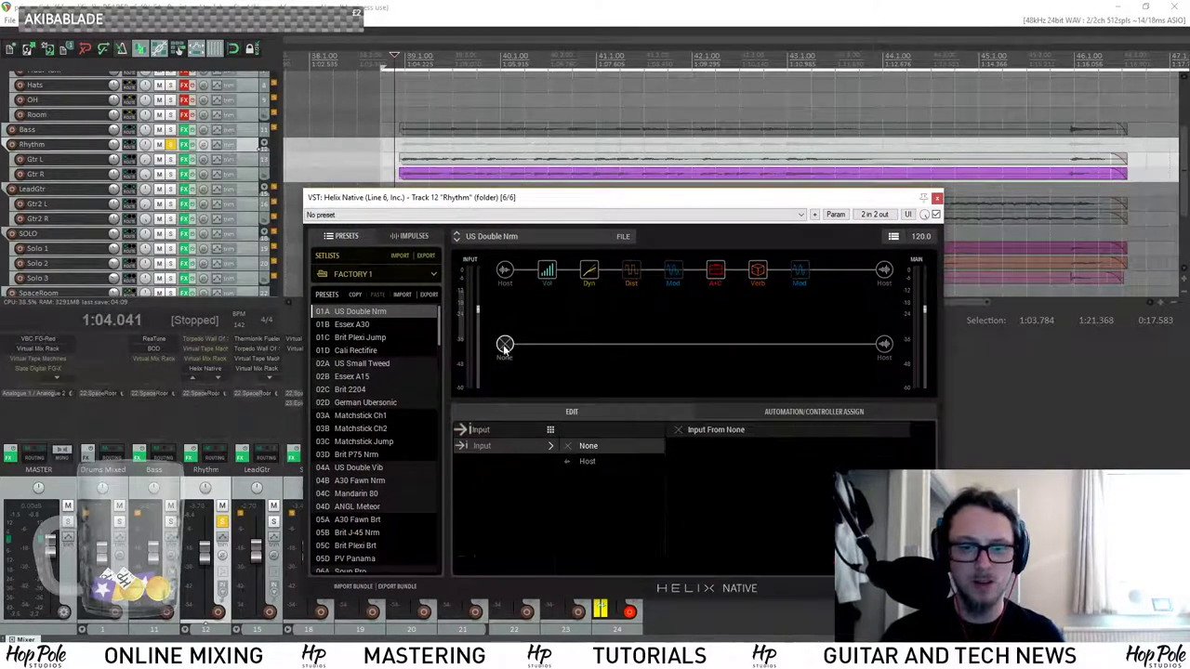
click(595, 463)
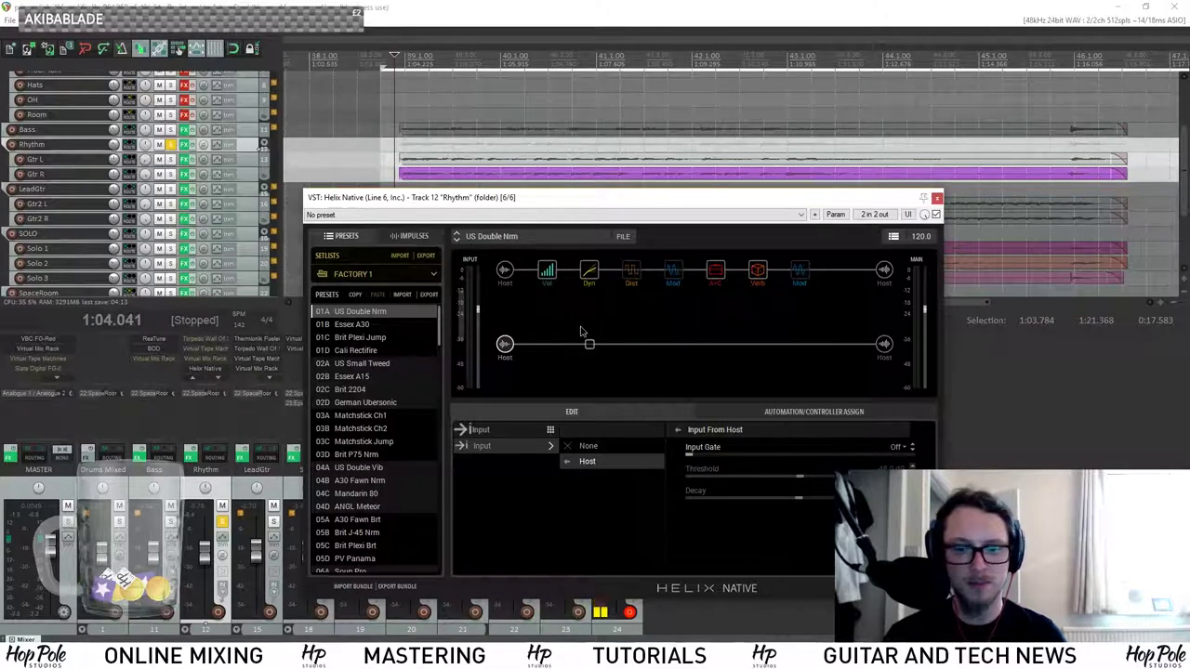
click(590, 345)
Remove the Red Squeeze, Chorus, '63 Spring and Optical Trem blocks from the first signal path.
click(588, 269)
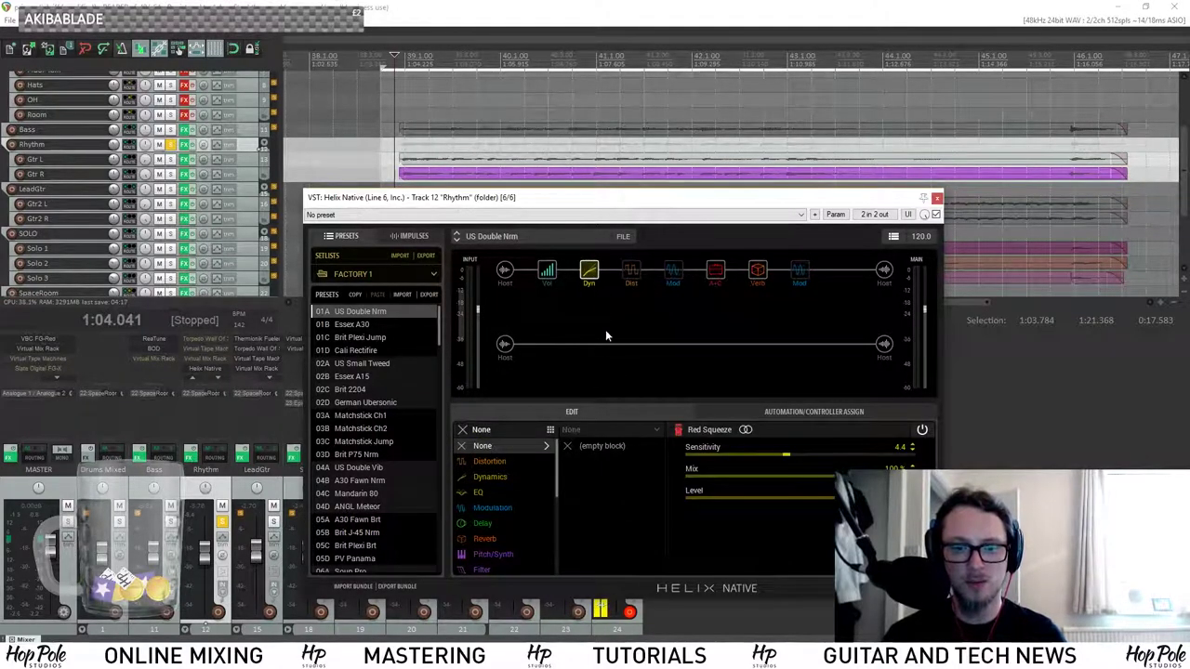
click(599, 446)
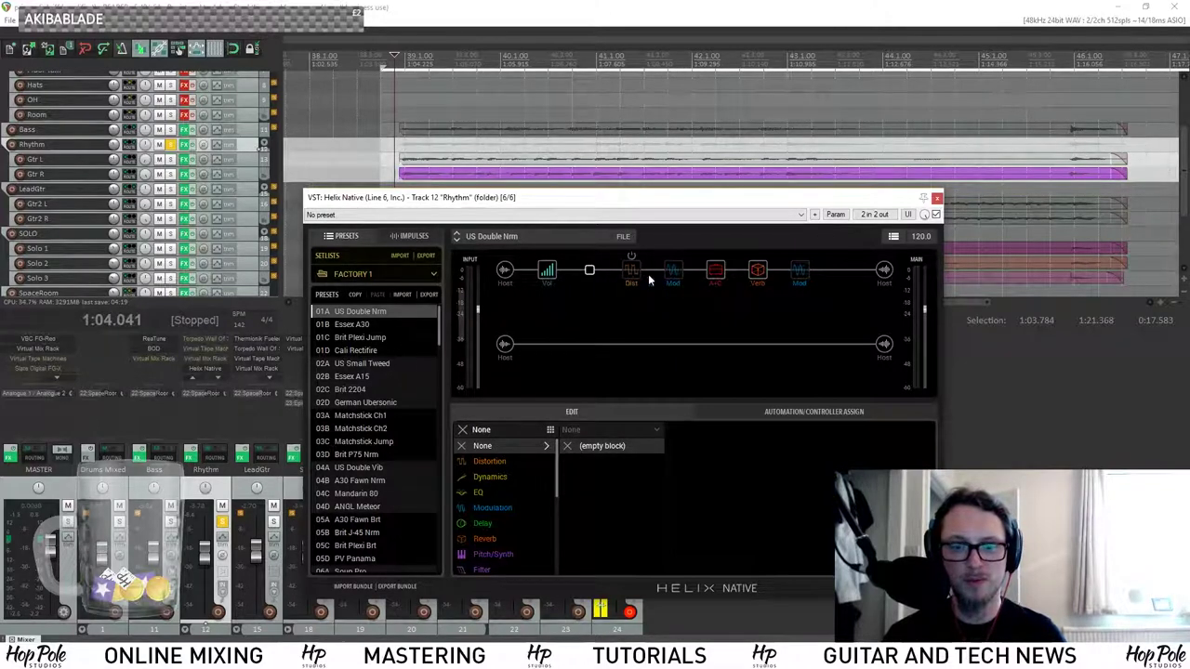
click(673, 270)
click(595, 446)
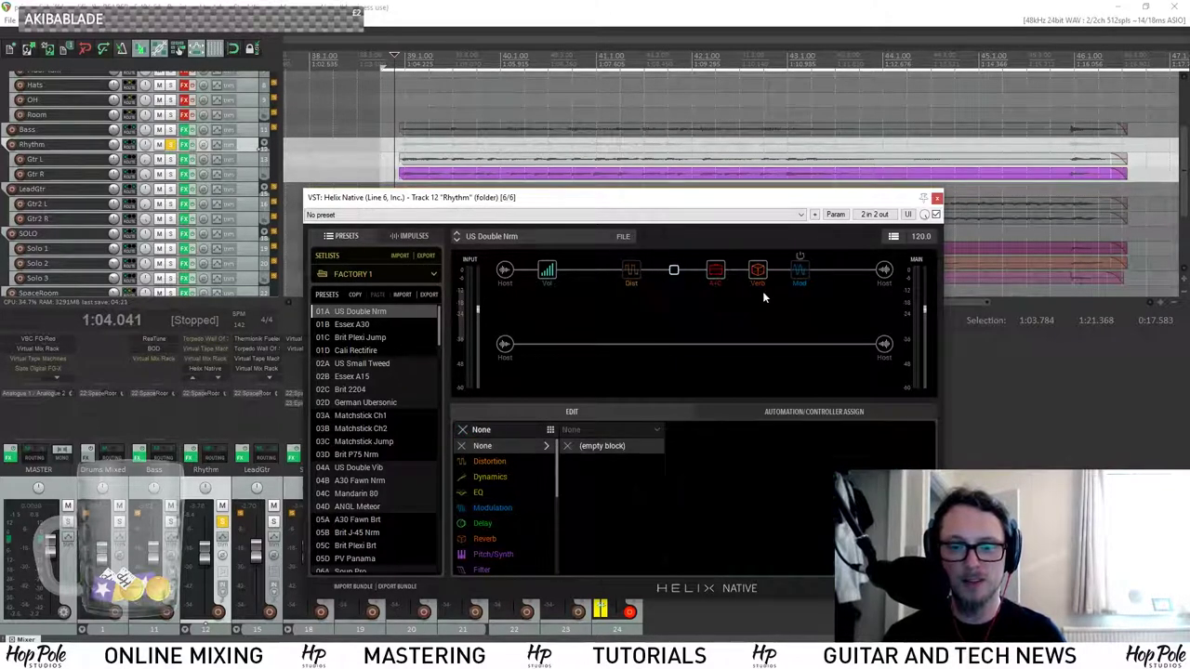
click(756, 270)
click(497, 446)
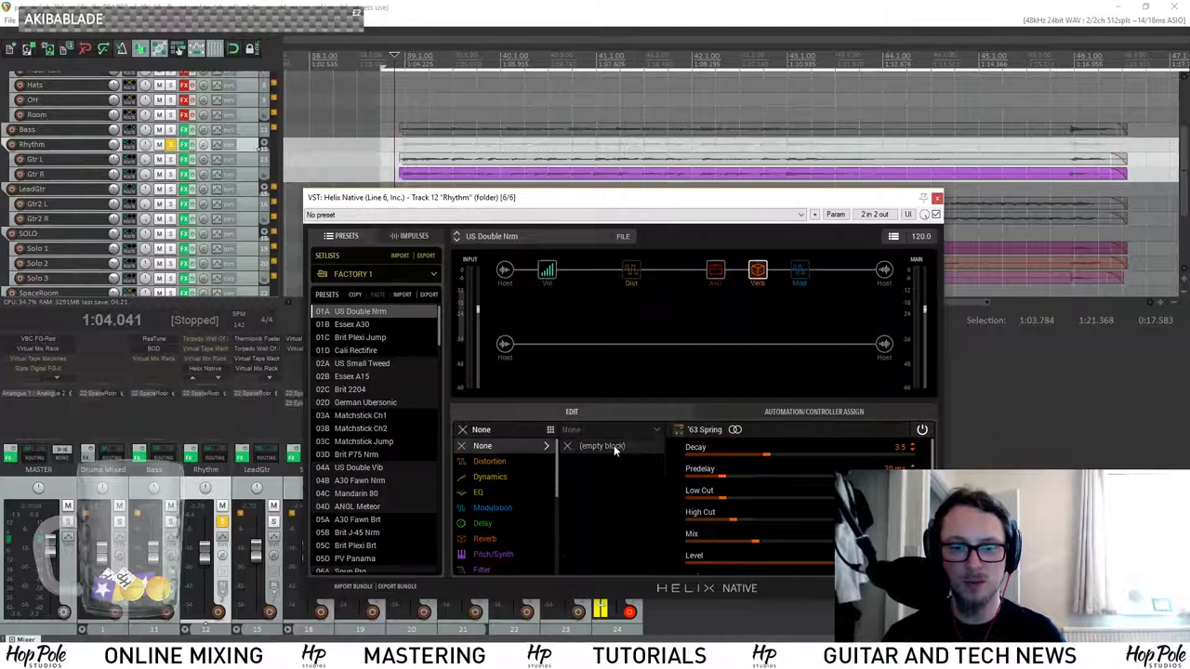
click(800, 271)
click(484, 447)
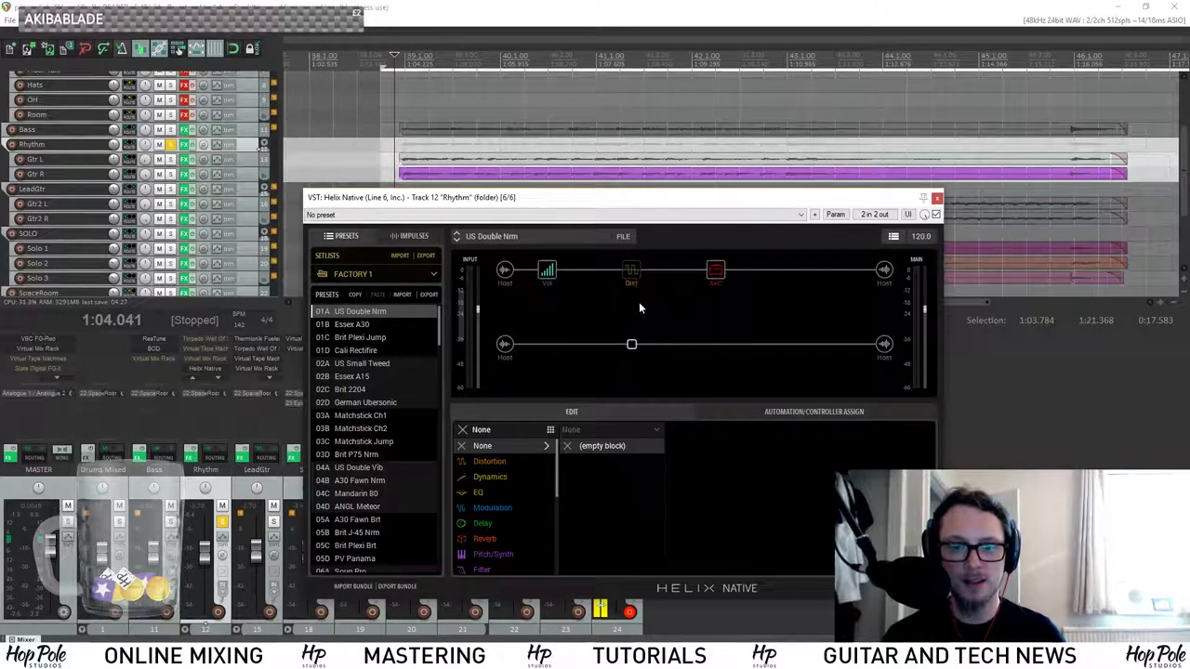
Replace the first path's Volume block with a stereo Pan block.
click(630, 274)
click(507, 270)
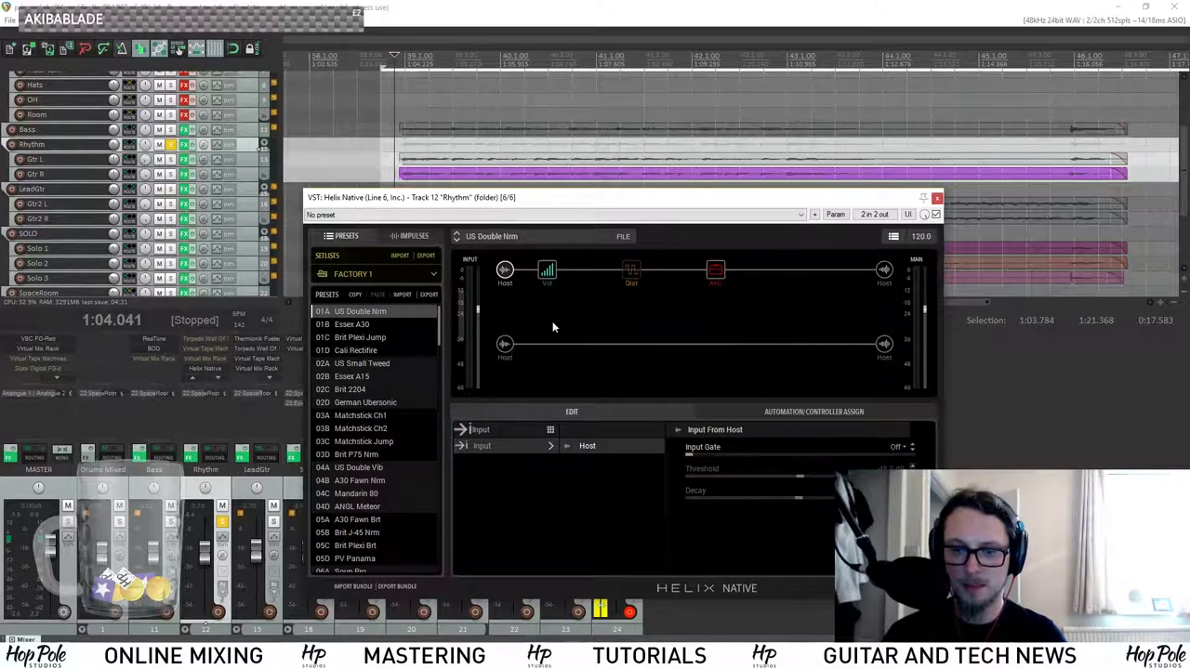
click(547, 277)
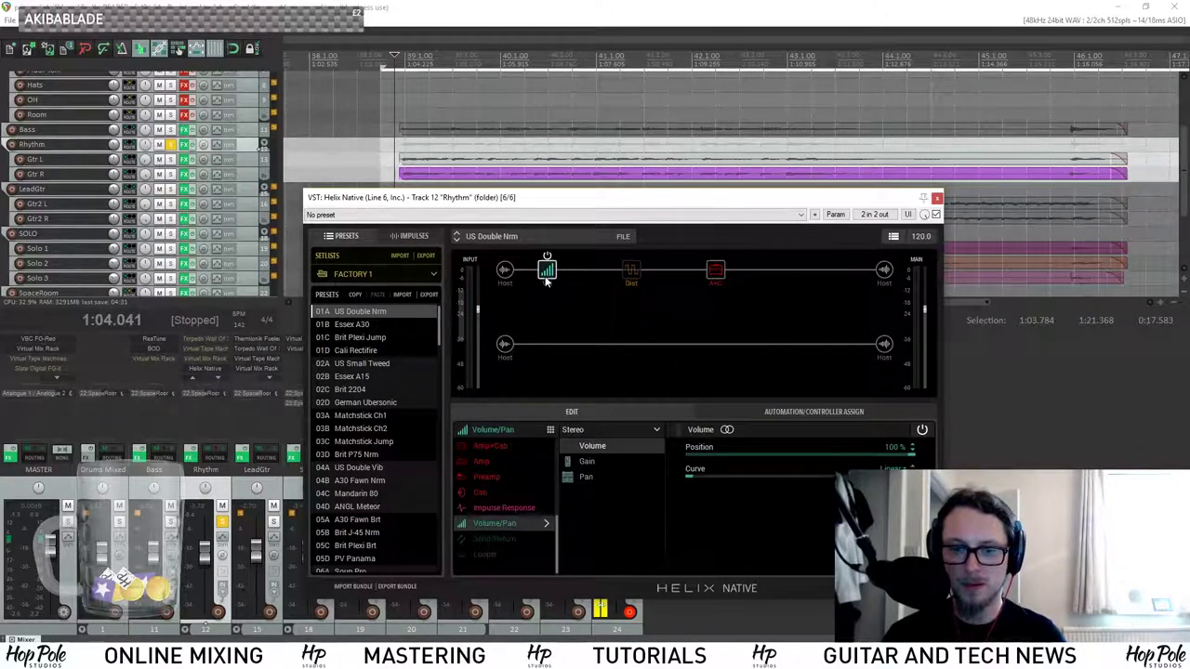
click(617, 478)
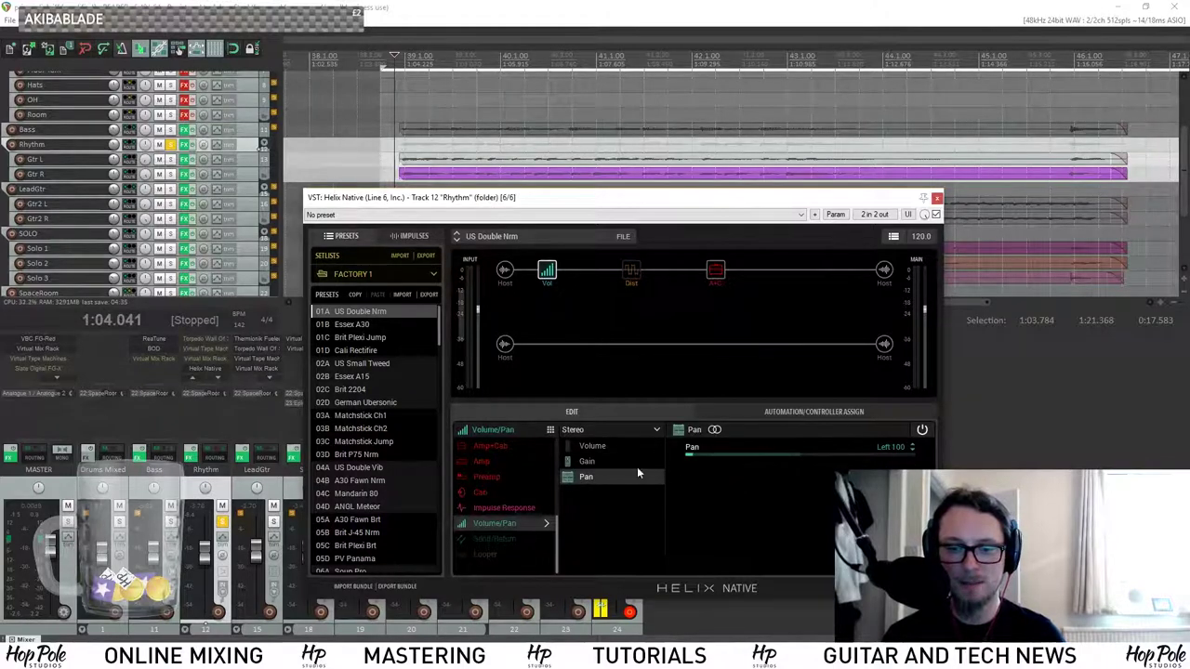
Add a mono Gain block from the Volume/Pan category at the start of the second signal path.
click(507, 344)
click(536, 345)
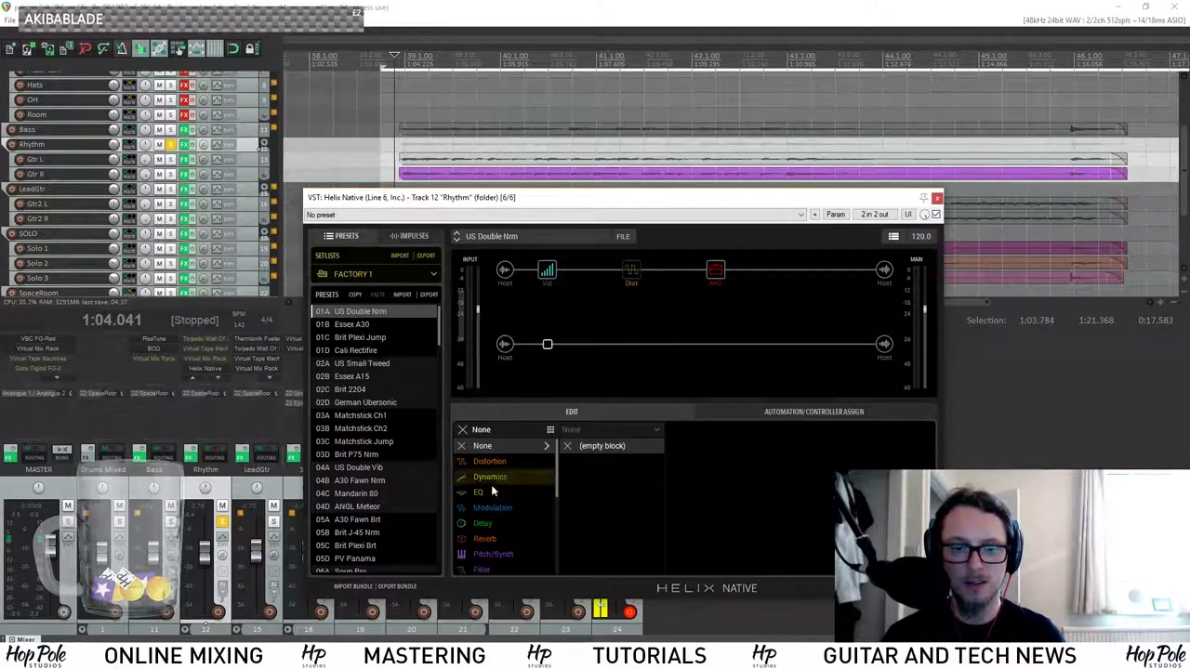
scroll(491, 521, down, 3)
click(488, 526)
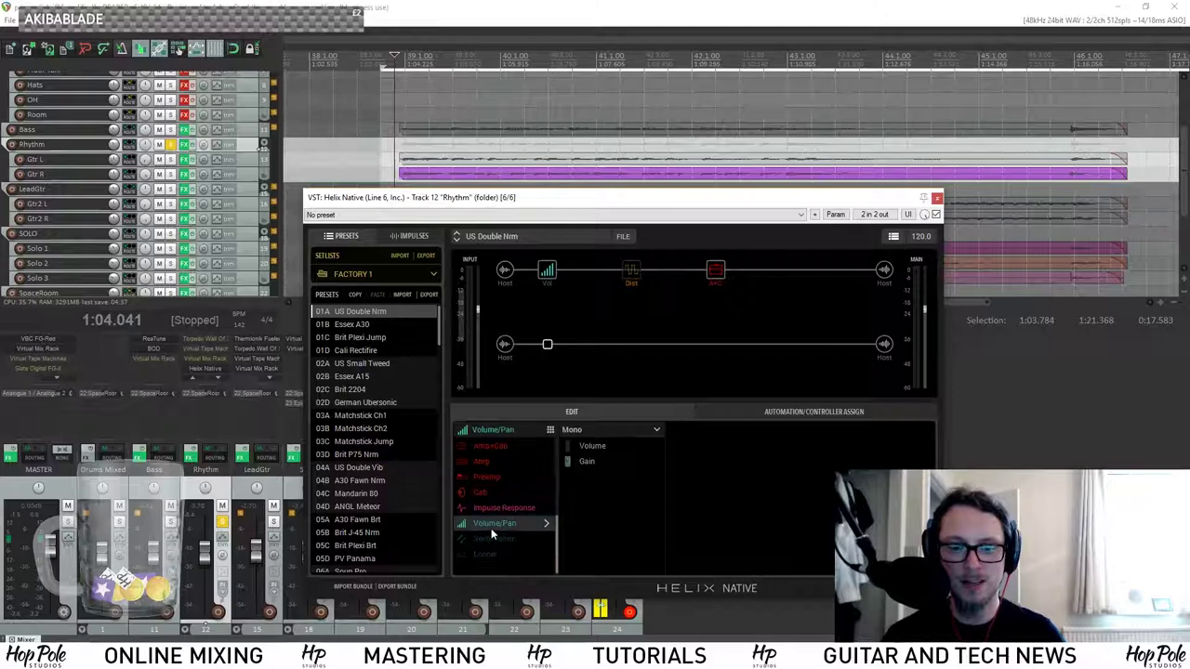
click(613, 459)
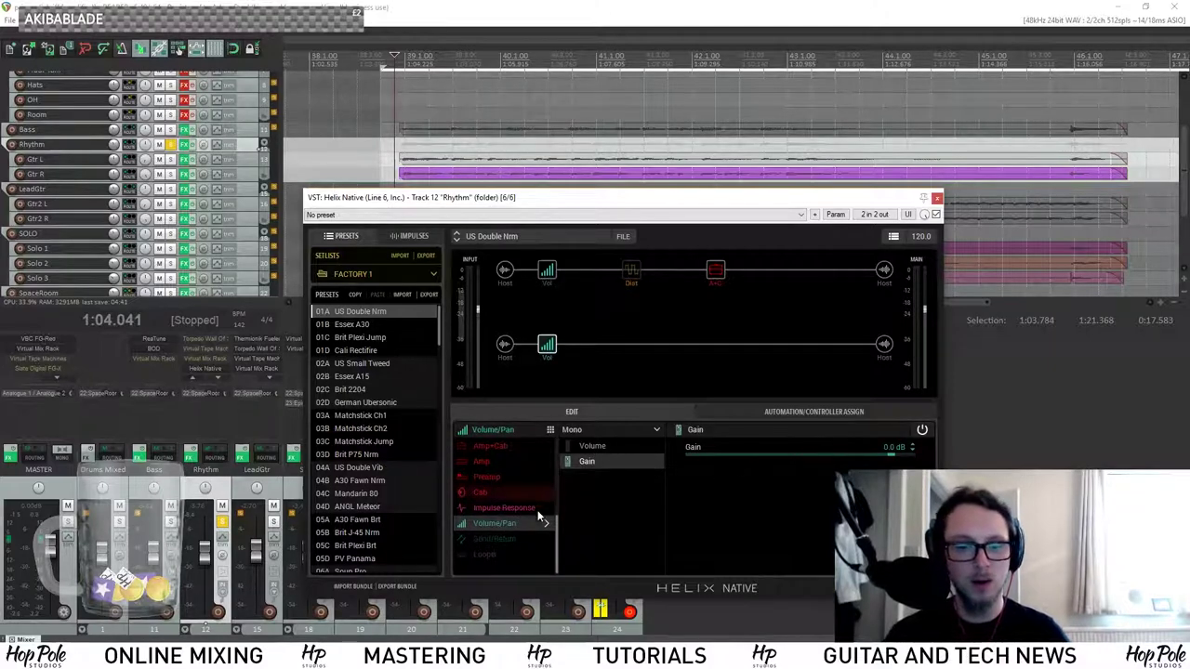
Compare the first path's Pan block with the second path's Gain block and Host input settings.
click(507, 343)
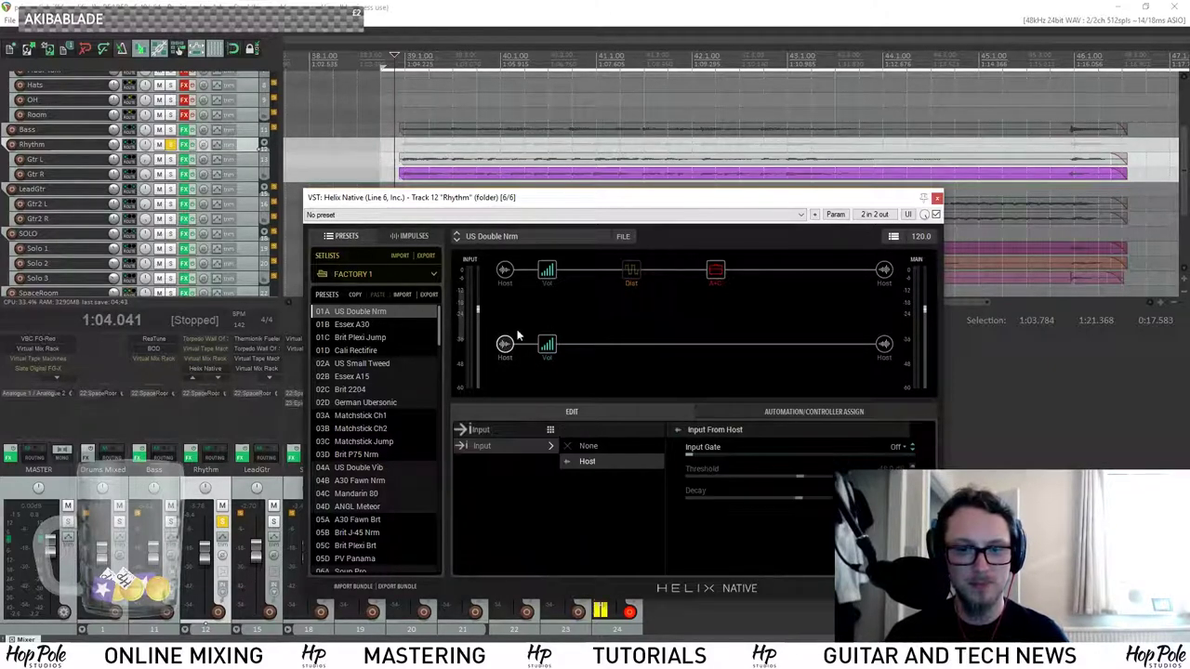
click(548, 272)
click(551, 345)
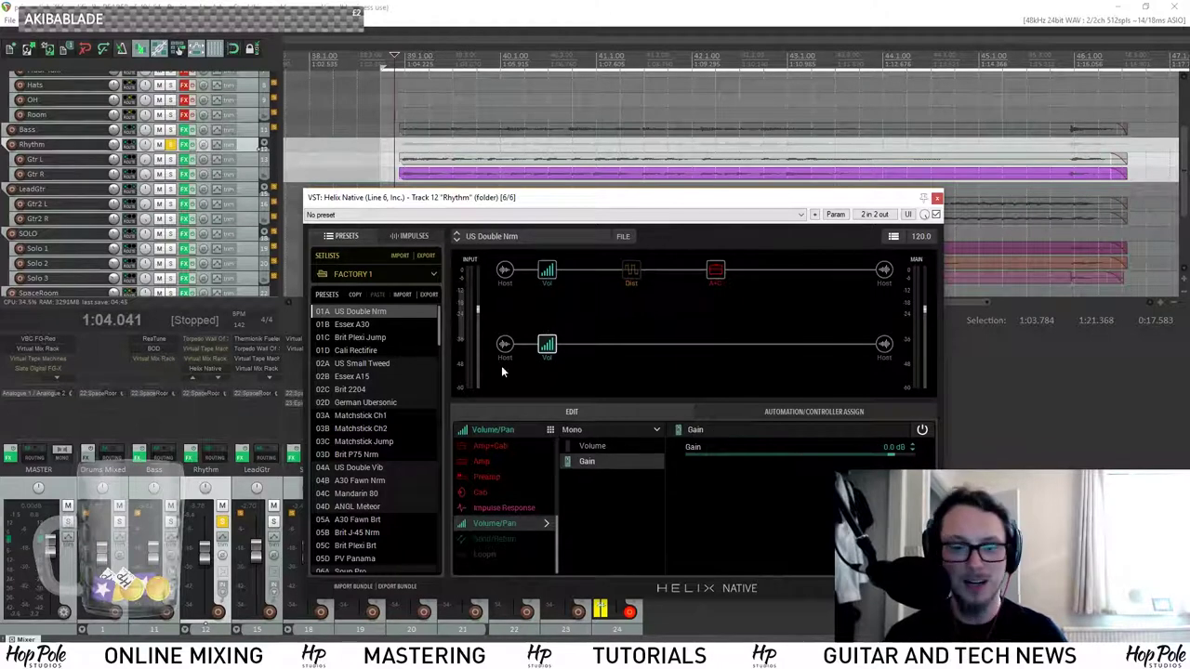
click(554, 277)
click(509, 353)
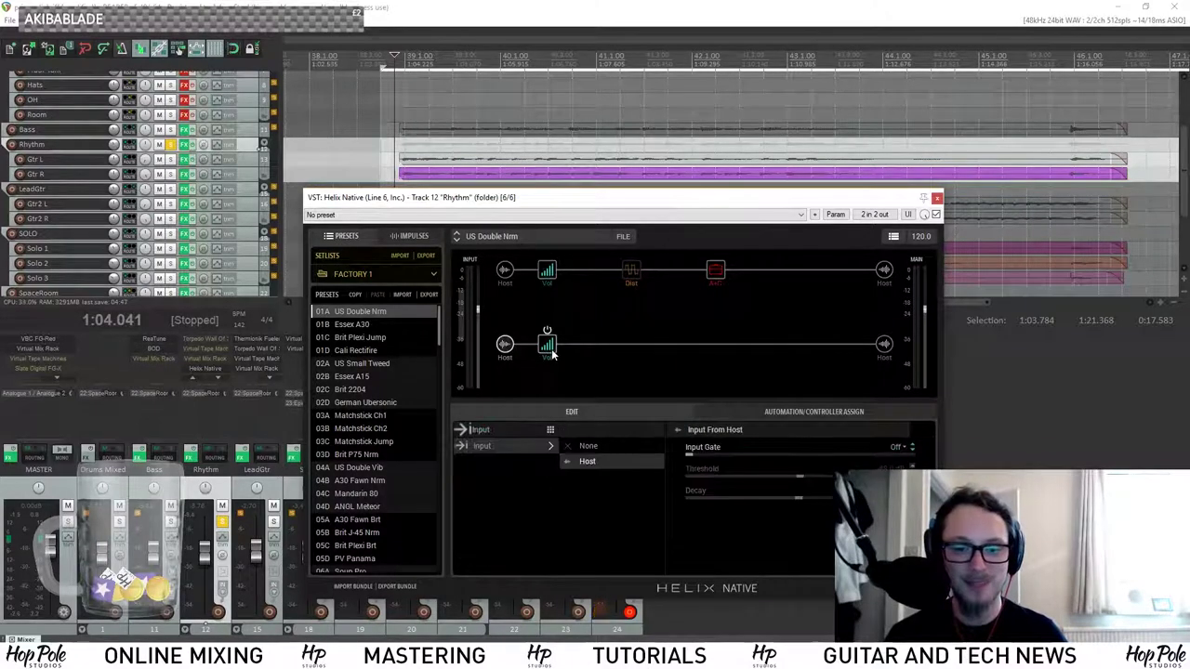
click(551, 350)
click(509, 355)
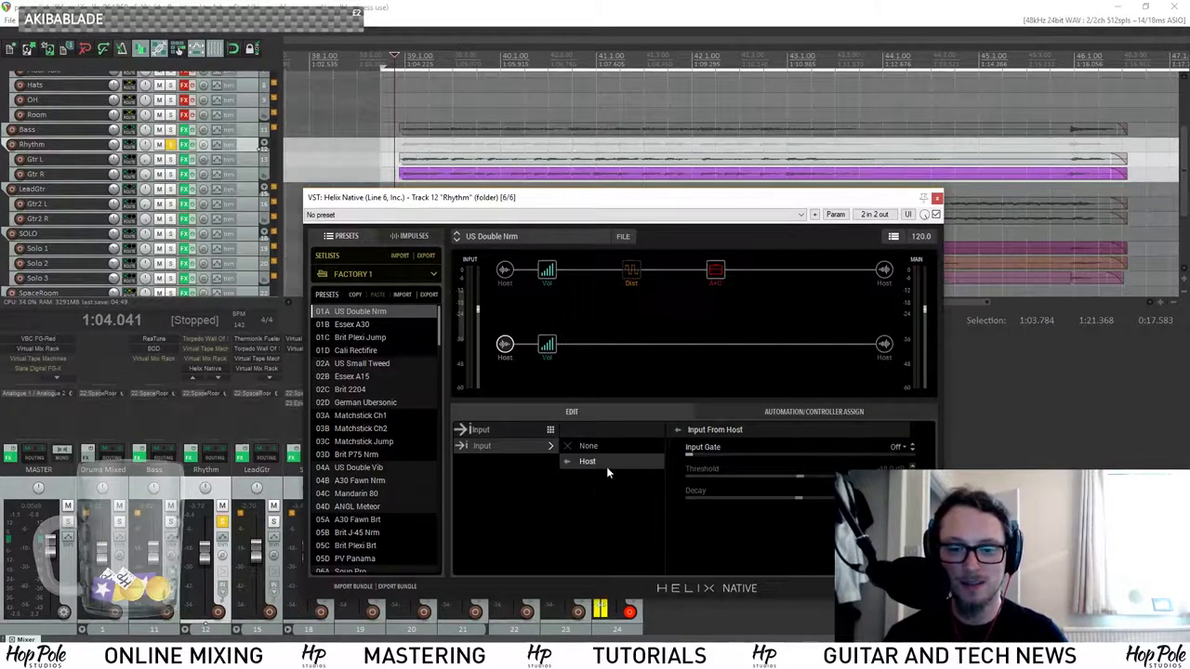
click(548, 348)
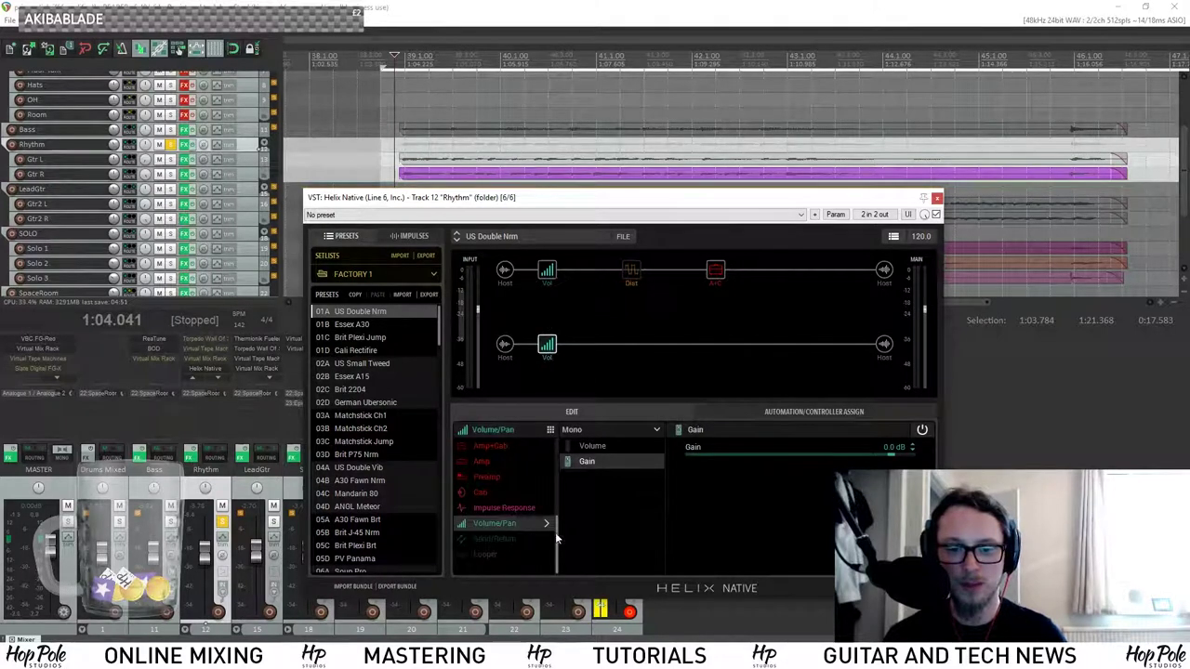
scroll(506, 523, up, 3)
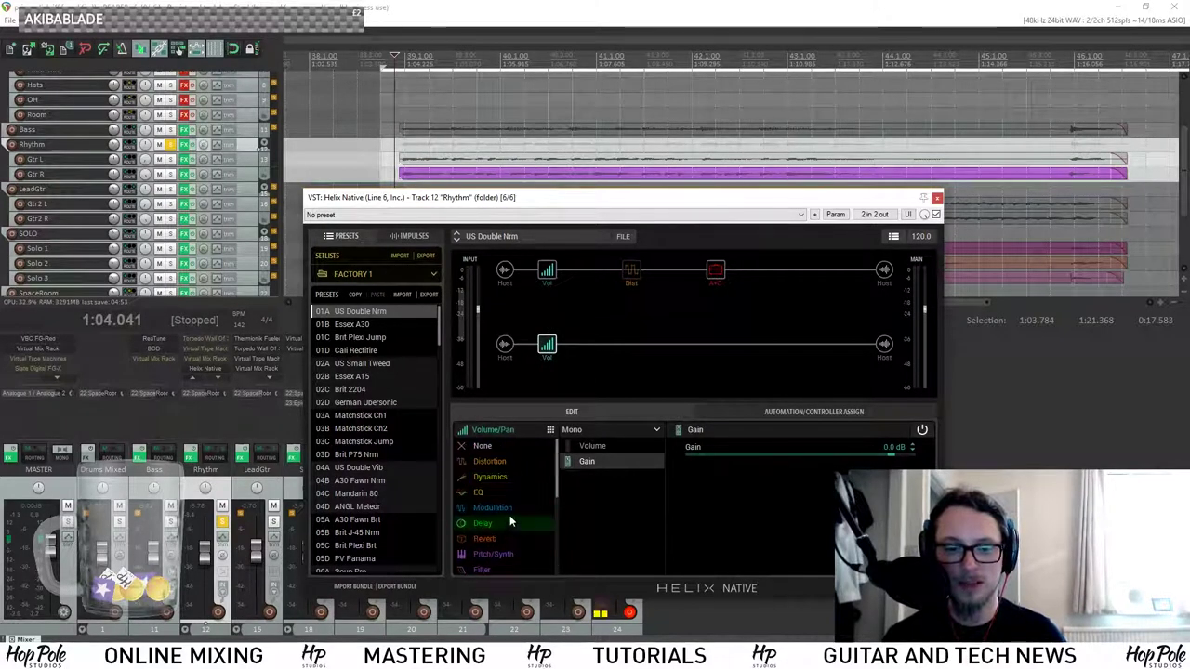
click(591, 446)
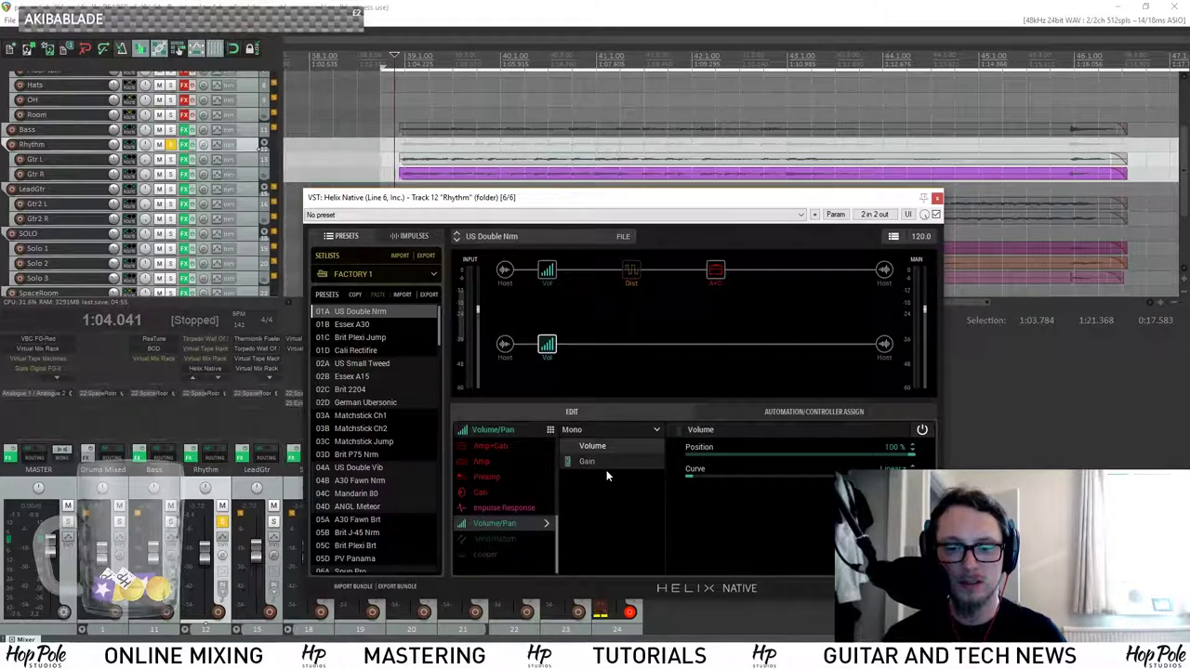
click(596, 467)
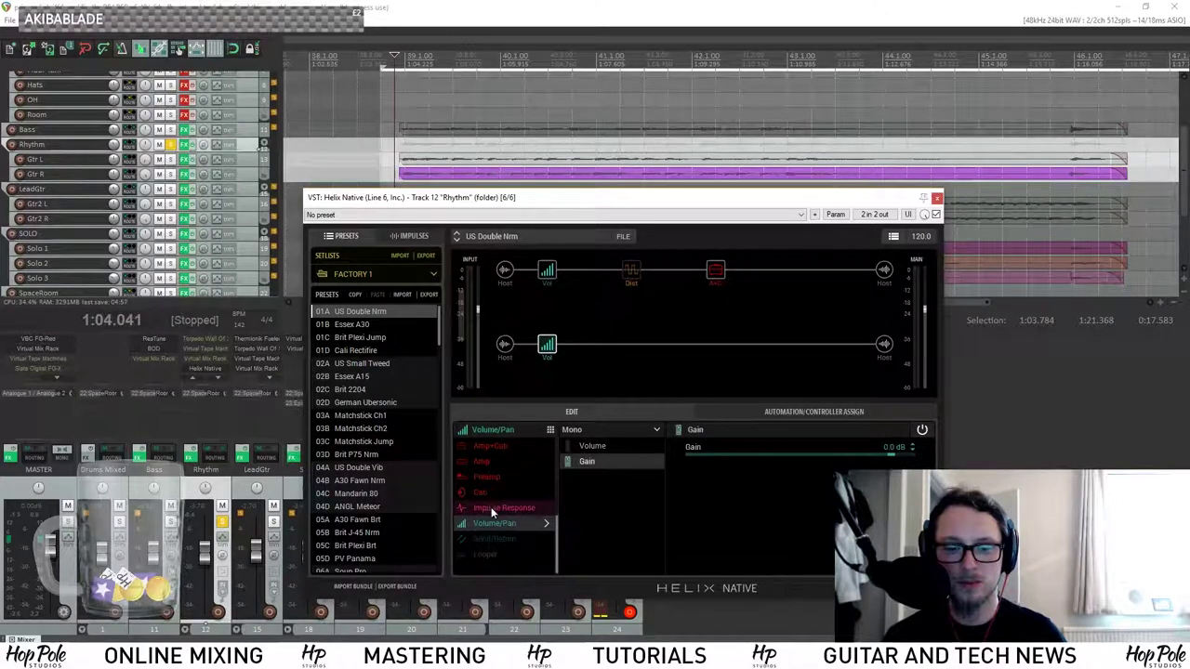
scroll(499, 530, up, 5)
scroll(500, 530, up, 5)
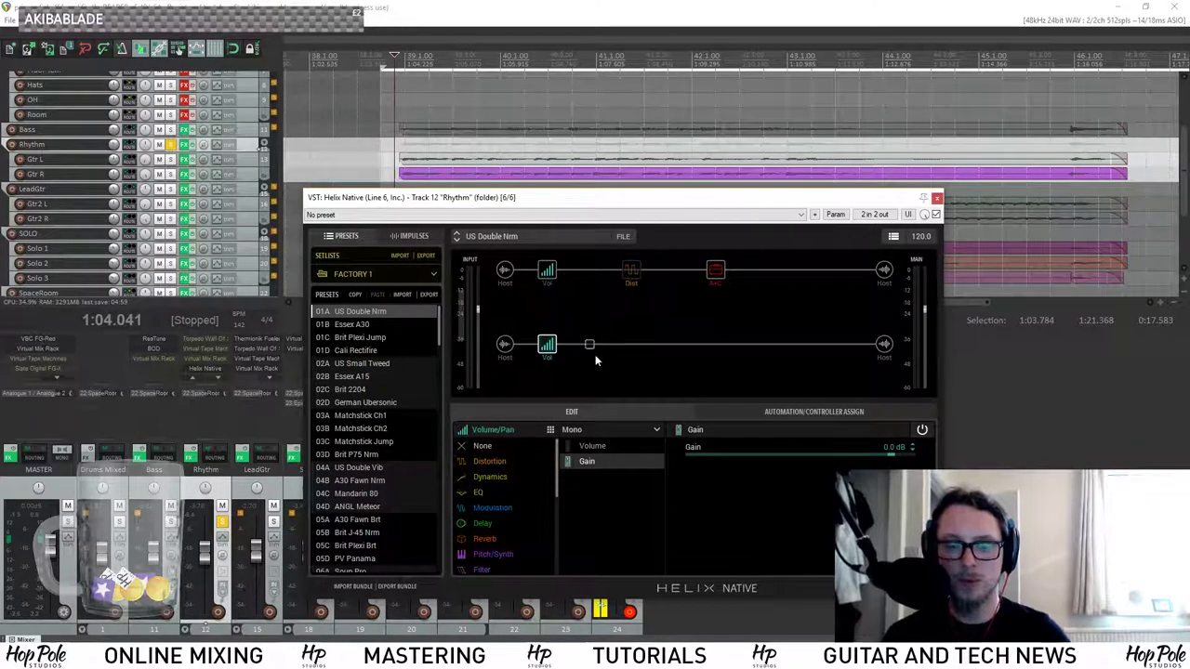
Move the first path's Distortion block down onto a new parallel branch beneath the Amp+Cab block.
click(631, 269)
click(716, 269)
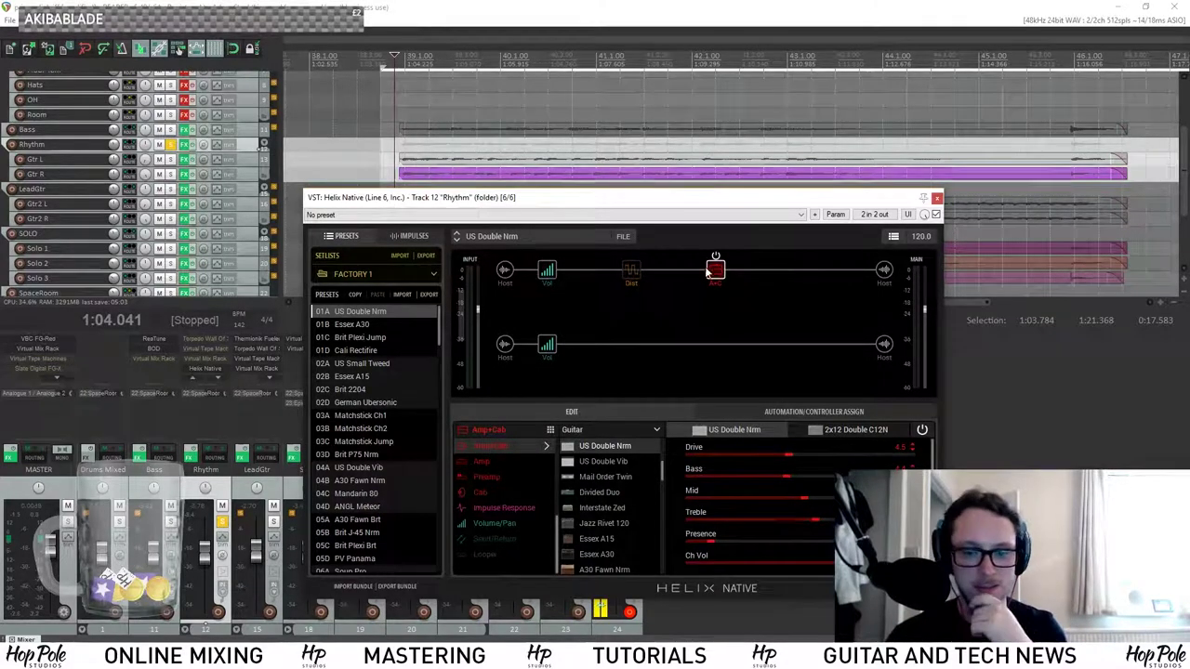
click(674, 270)
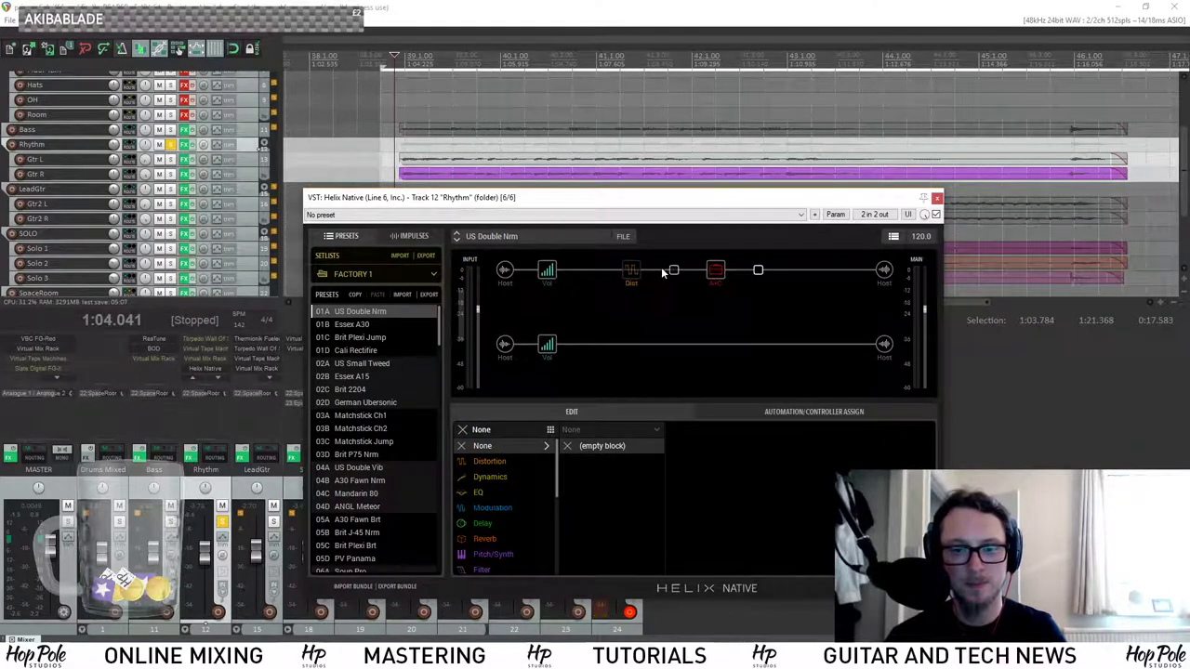
drag(638, 272, 671, 313)
Set the second signal path's input source to None.
click(547, 345)
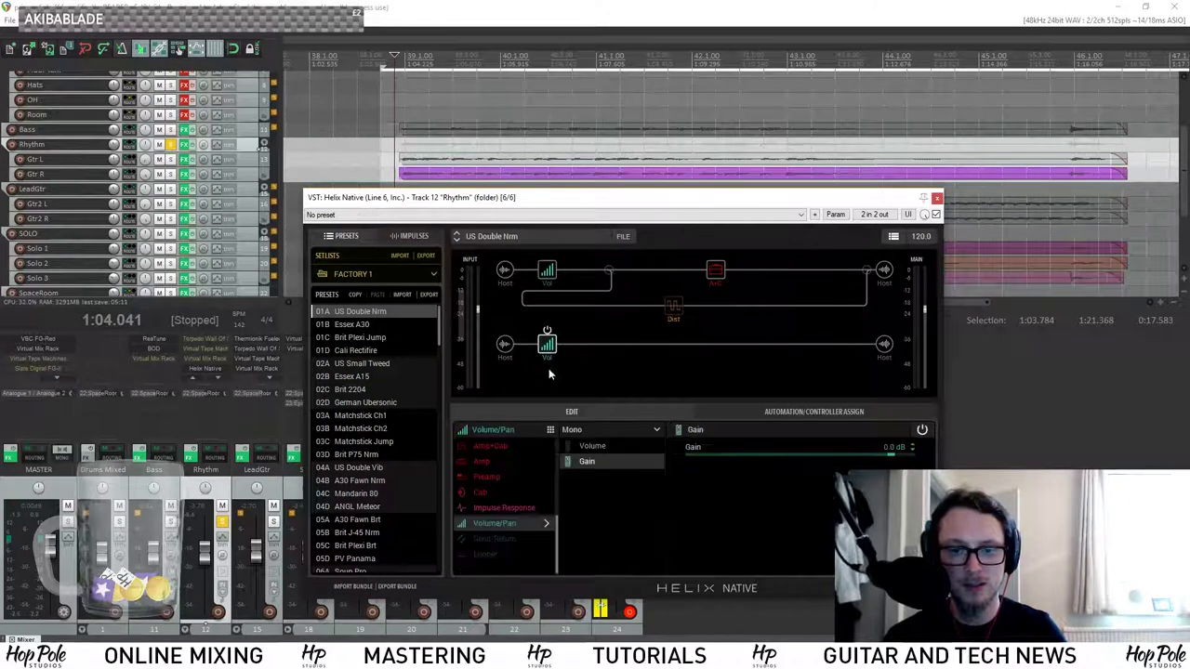
click(506, 346)
click(589, 448)
Replace the Distortion block on the lower parallel branch with the Cali Rectifire guitar Amp+Cab.
click(676, 310)
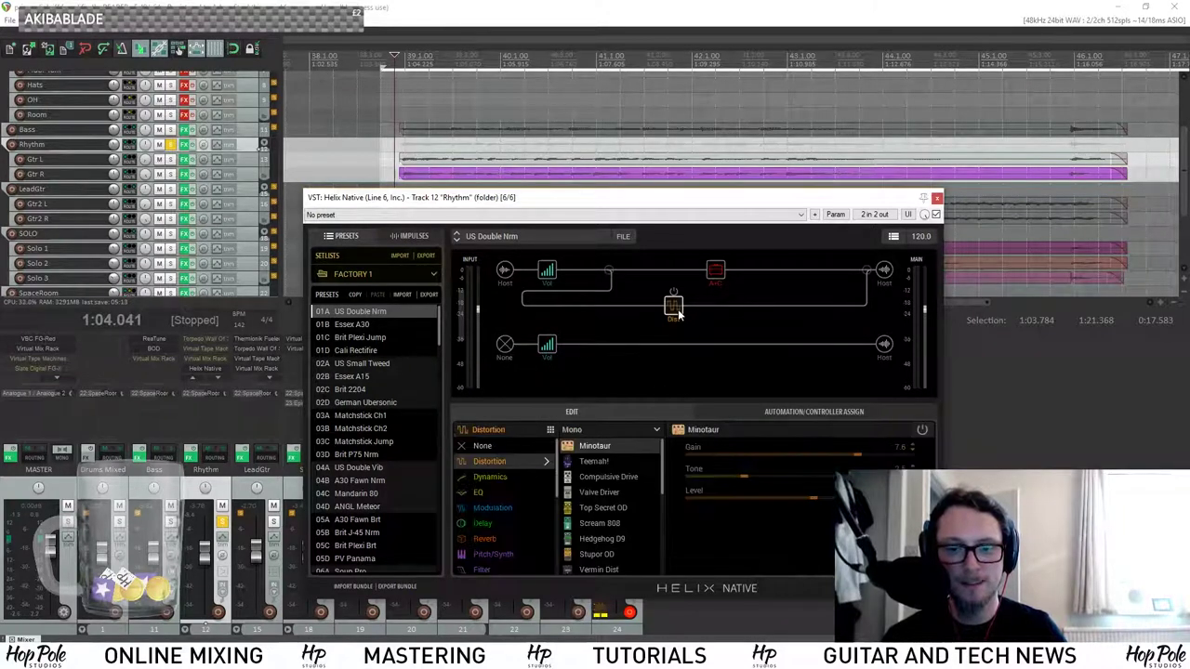
scroll(510, 552, down, 3)
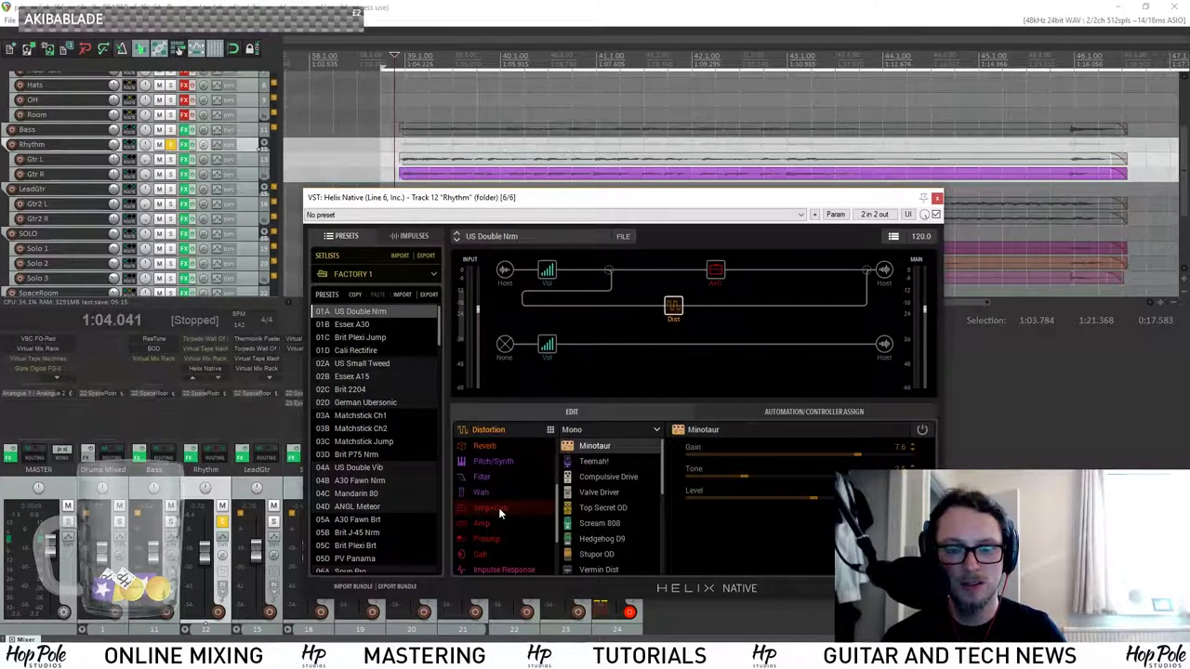
mouse_move(498, 507)
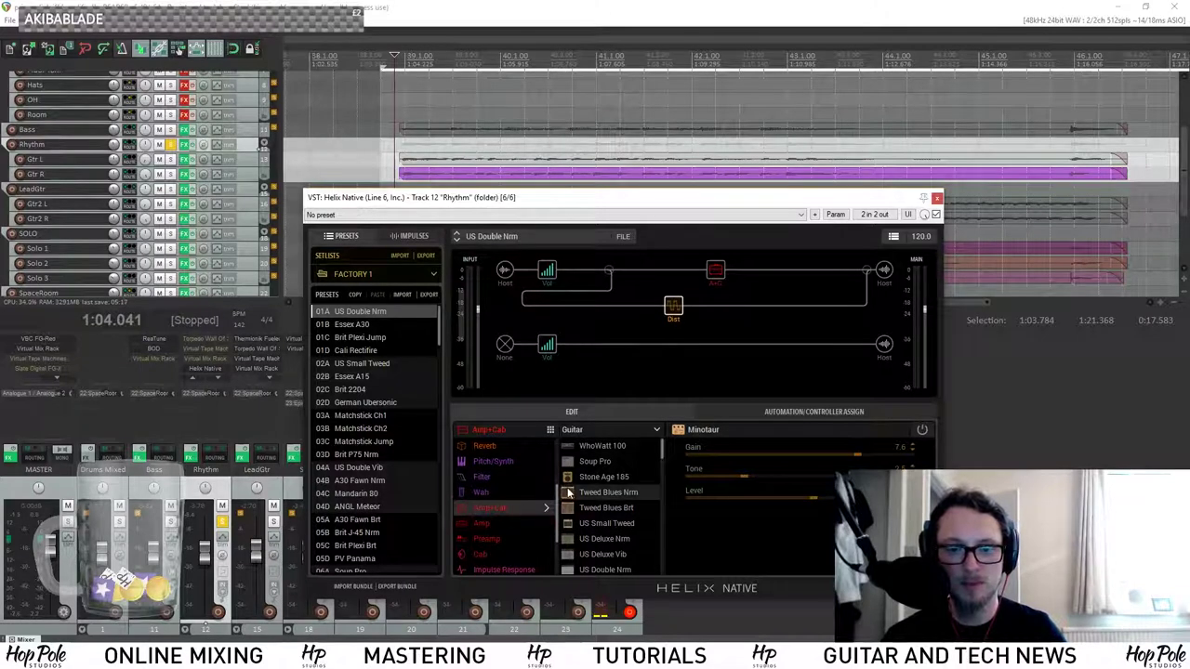
scroll(585, 492, down, 6)
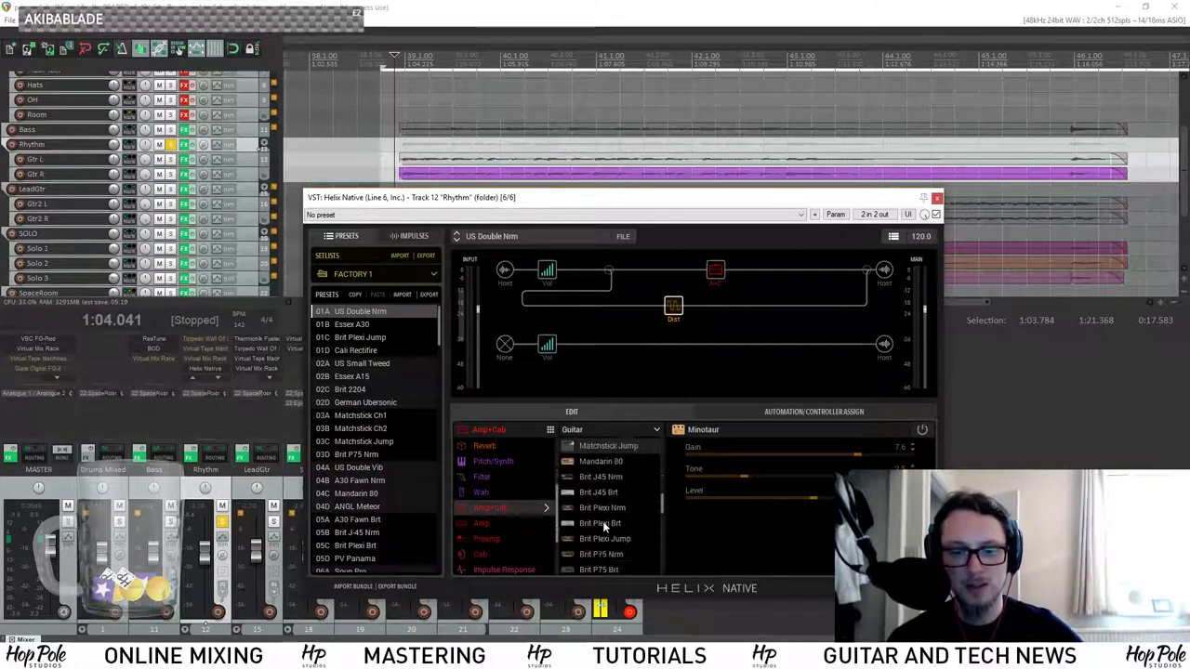
scroll(602, 521, down, 4)
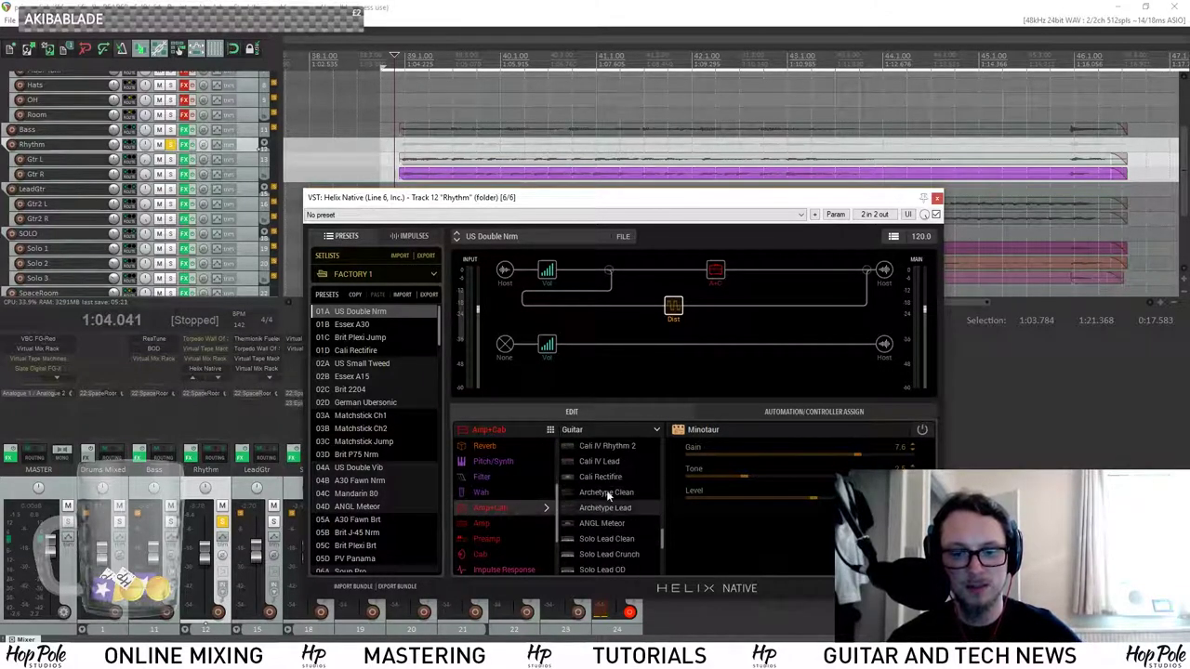
click(611, 476)
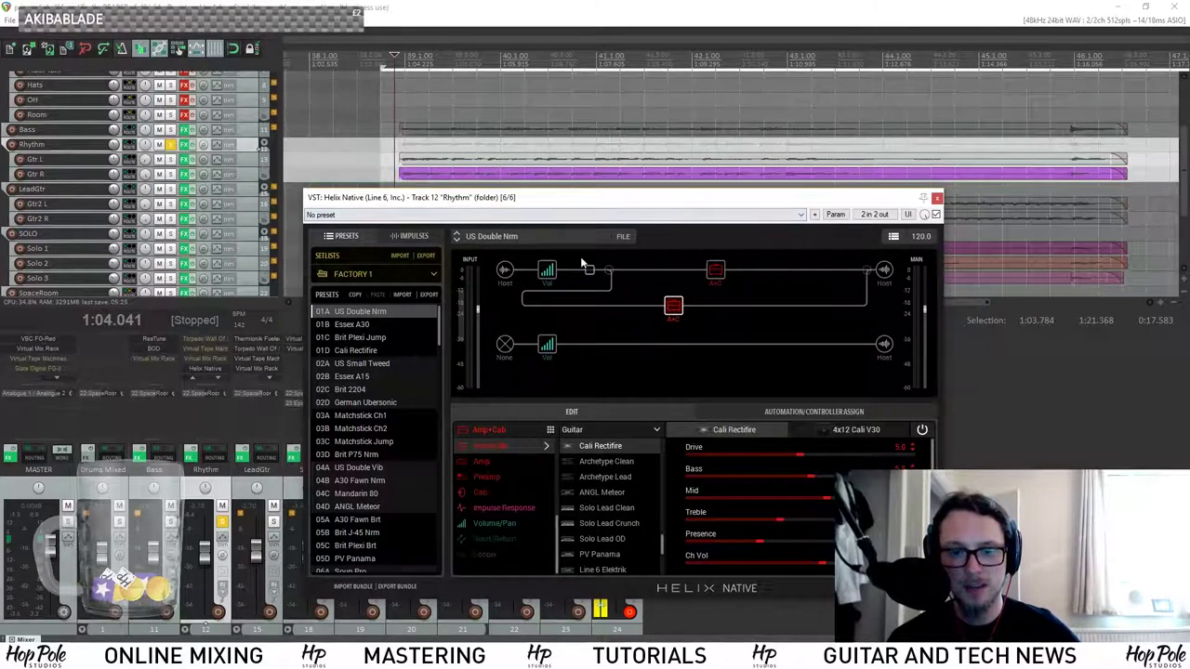
Pan branch A to Left 100 and branch B fully right in the merge Mixer, and audition the rhythm guitars.
click(609, 271)
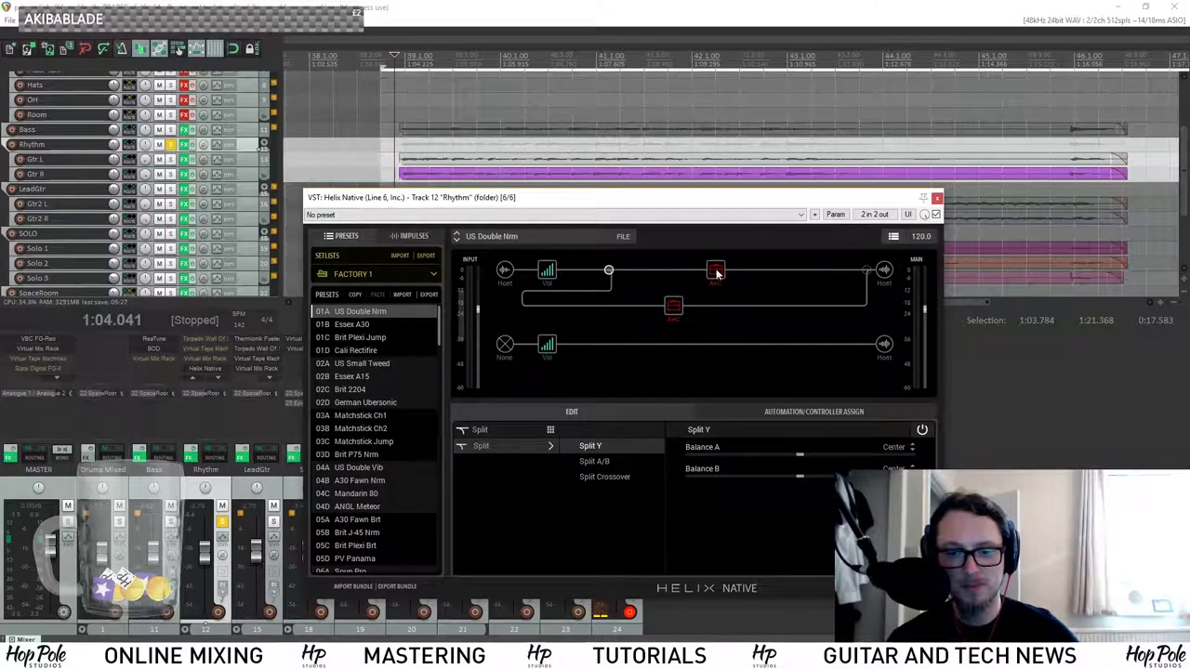
click(867, 271)
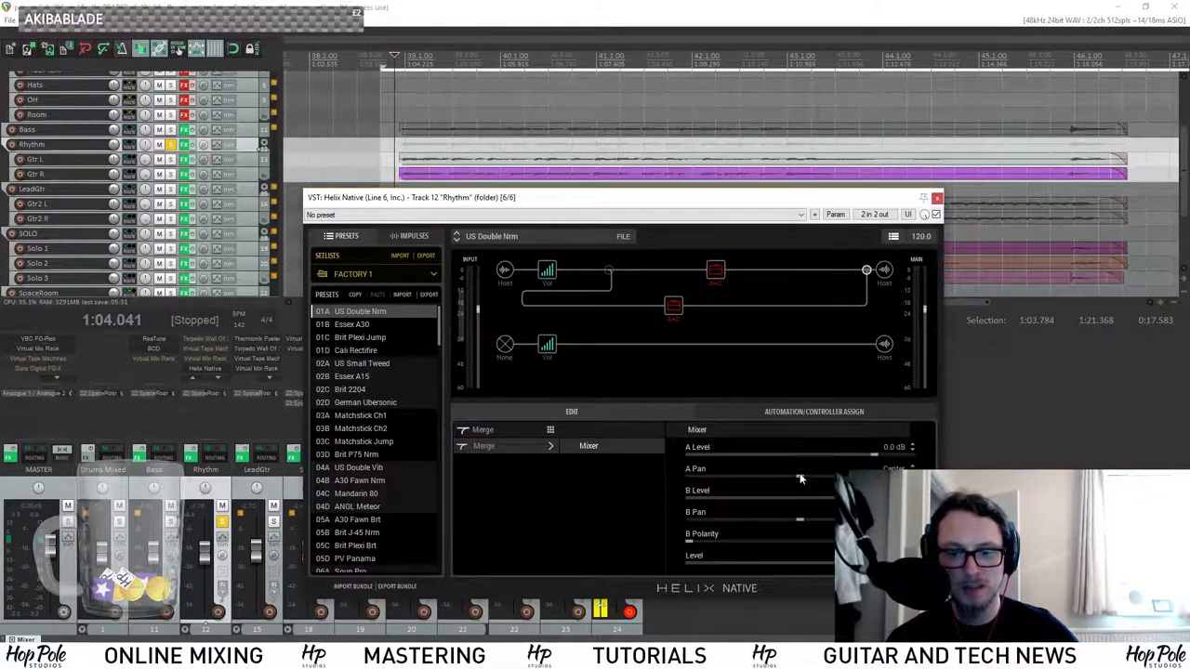
drag(800, 477, 679, 493)
drag(800, 522, 920, 526)
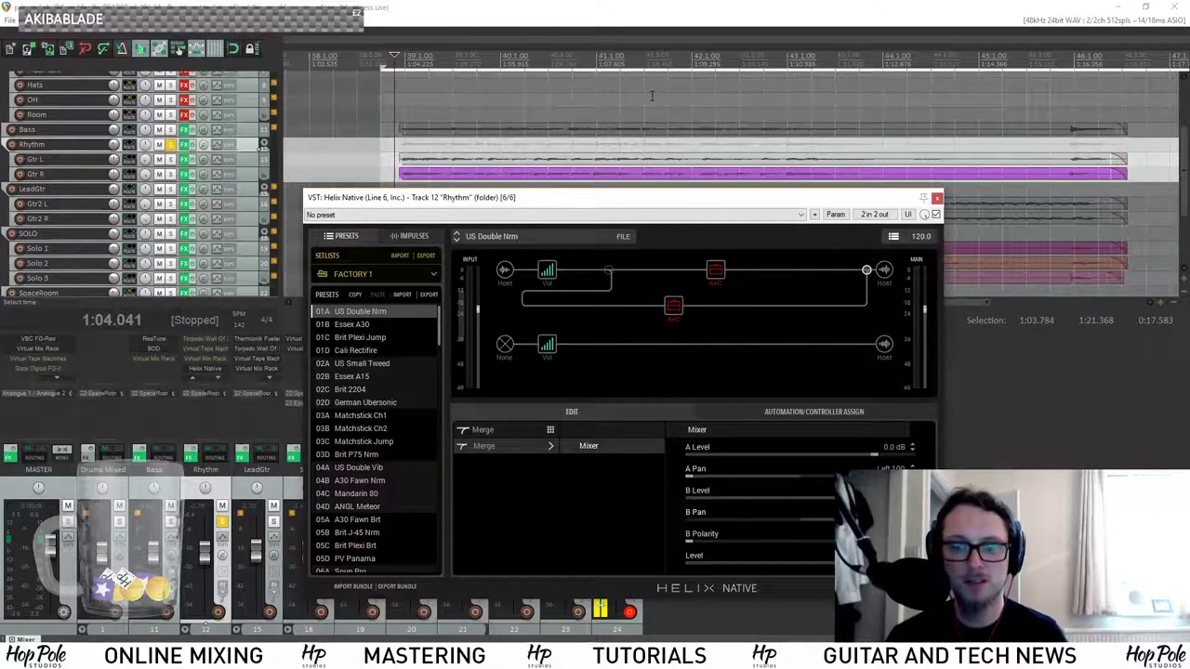
key(space)
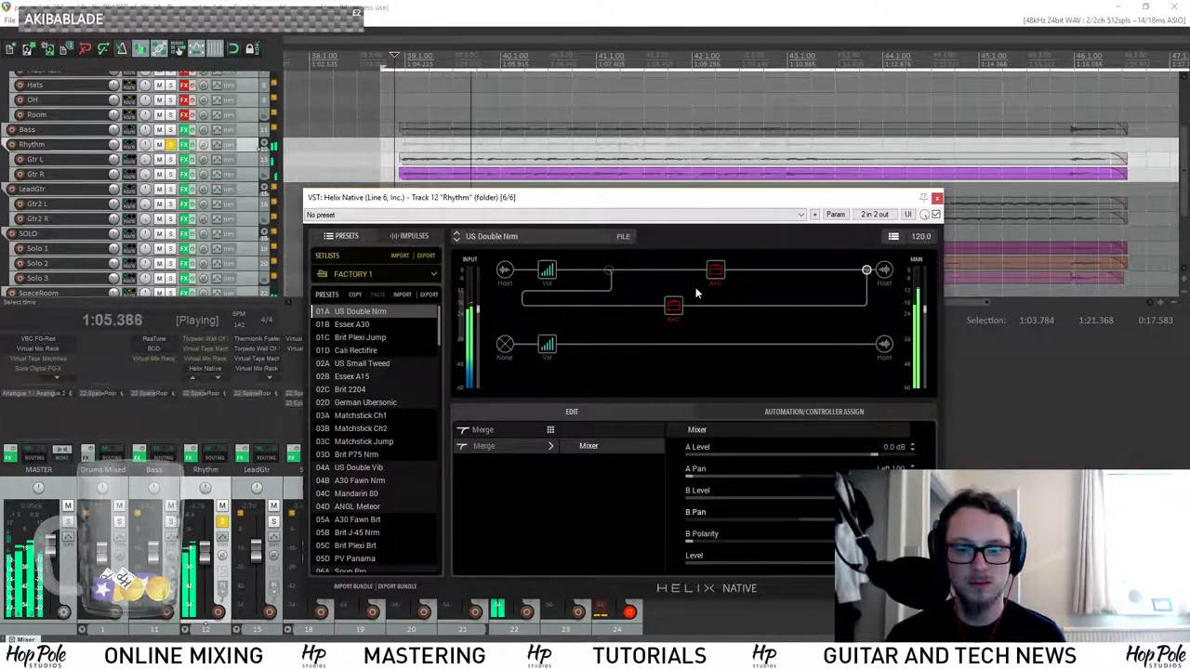
key(space)
Move the upper branch's Amp+Cab block above the Cali Rectifire and convert it to an amp-only US Double Nrm.
drag(718, 275, 677, 275)
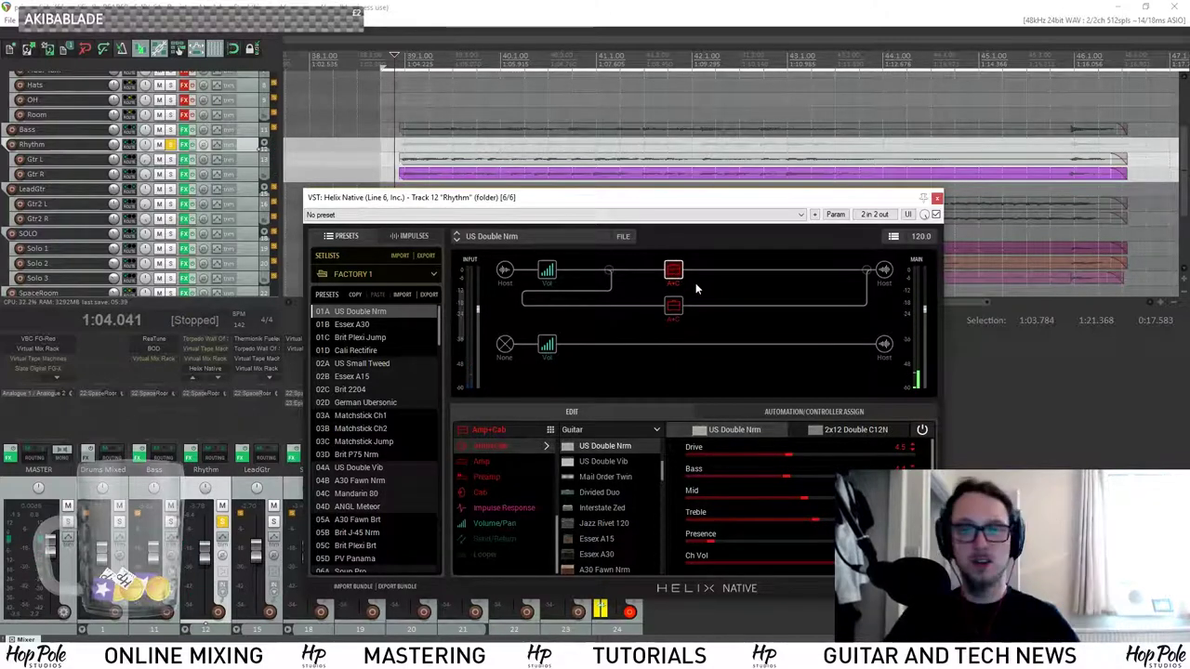
scroll(597, 506, down, 7)
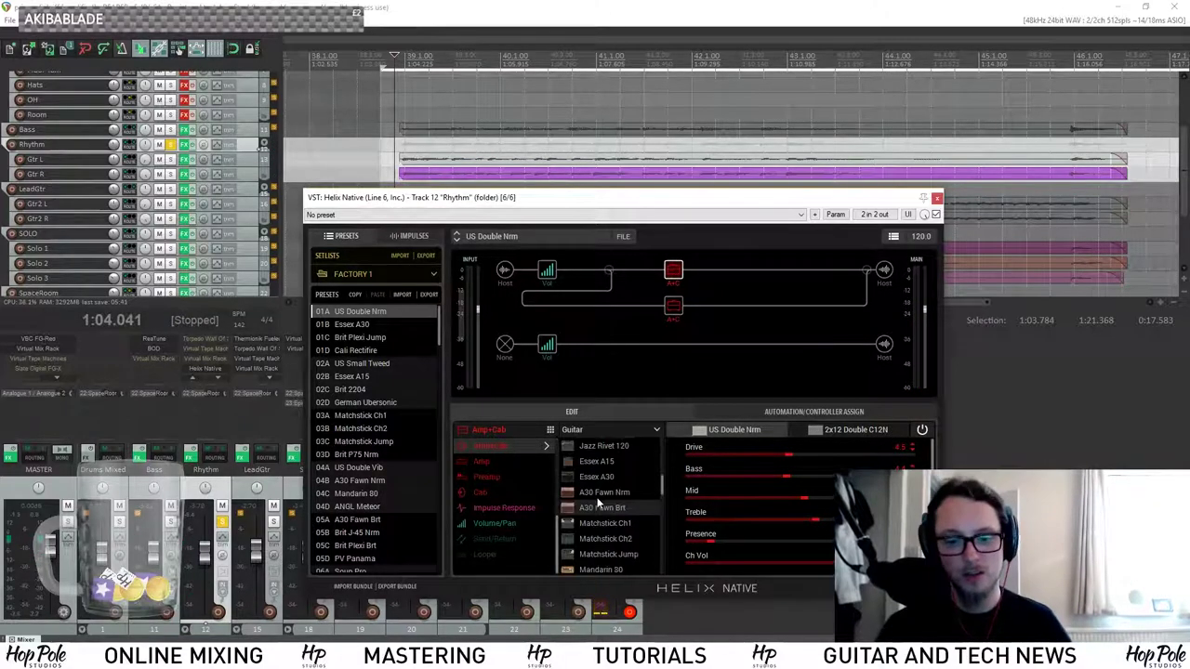
scroll(596, 507, down, 2)
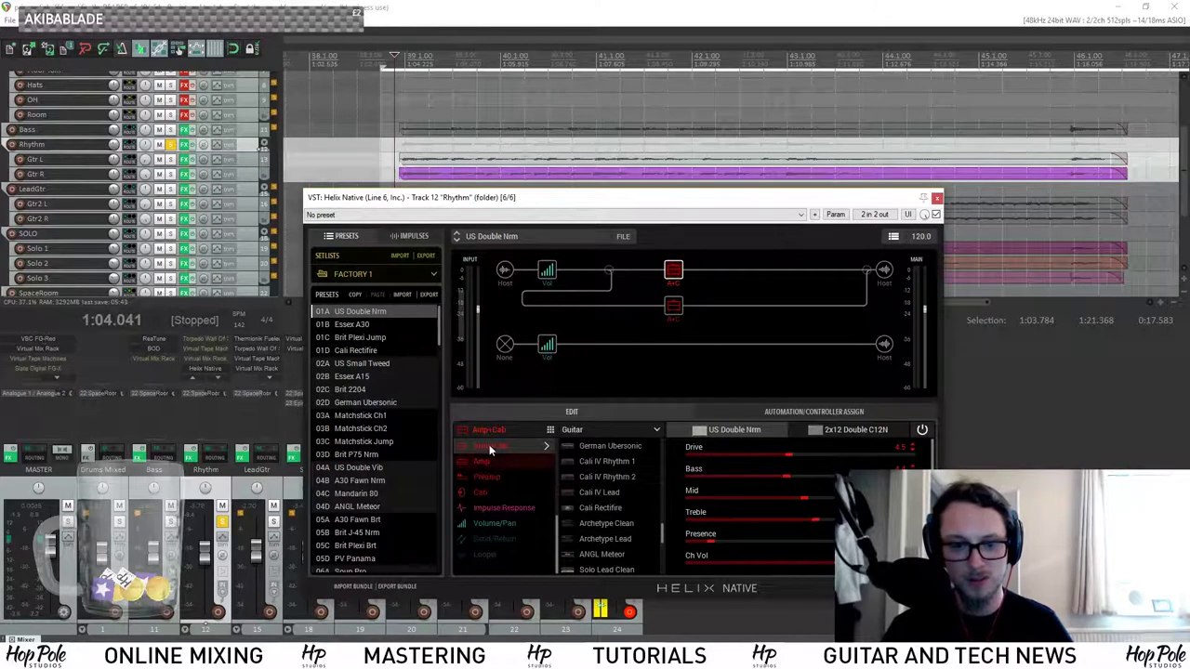
Add a single 4x12 Cali V30 cab block after the upper branch's amp.
click(716, 269)
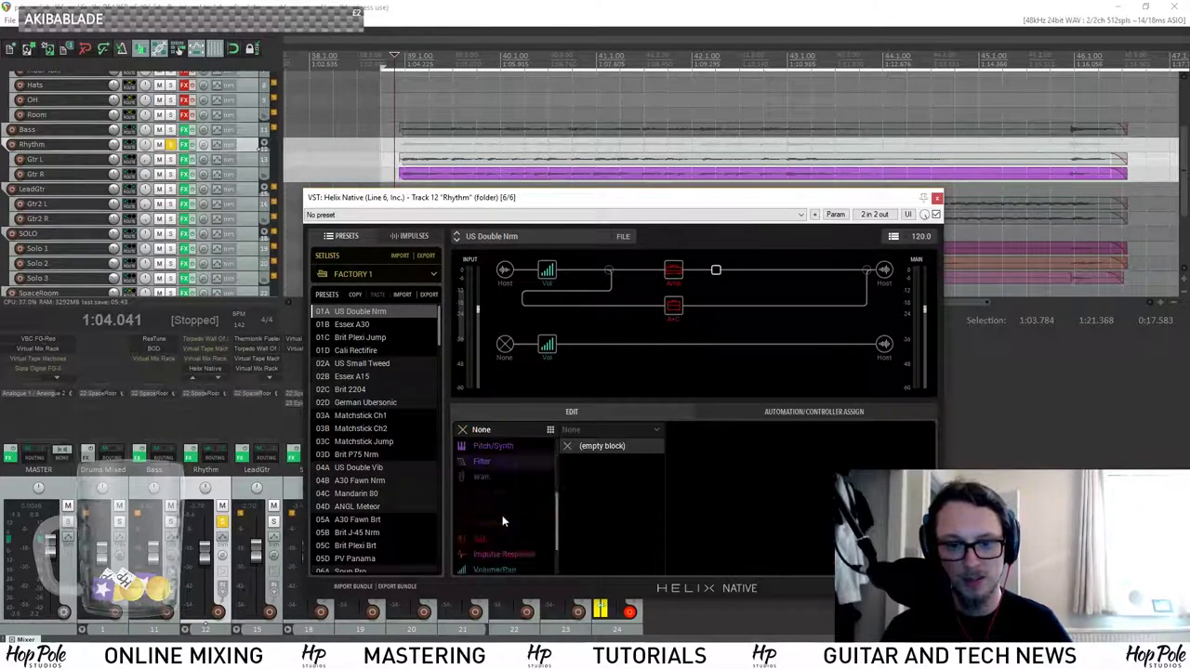
click(483, 525)
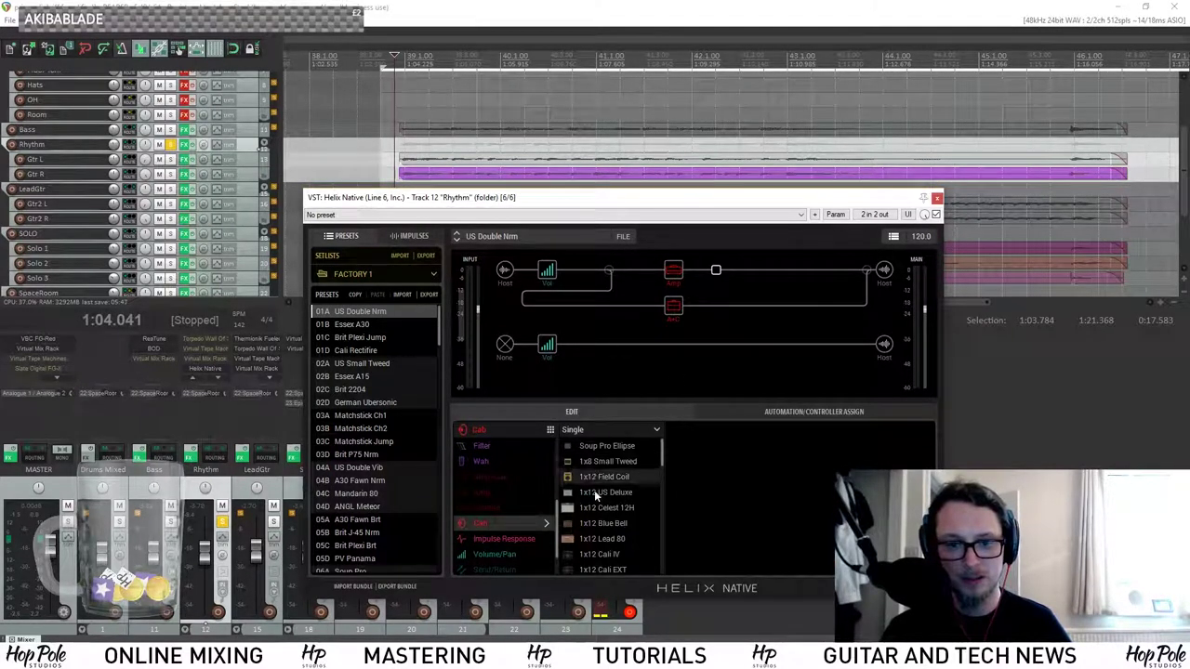
scroll(598, 498, down, 10)
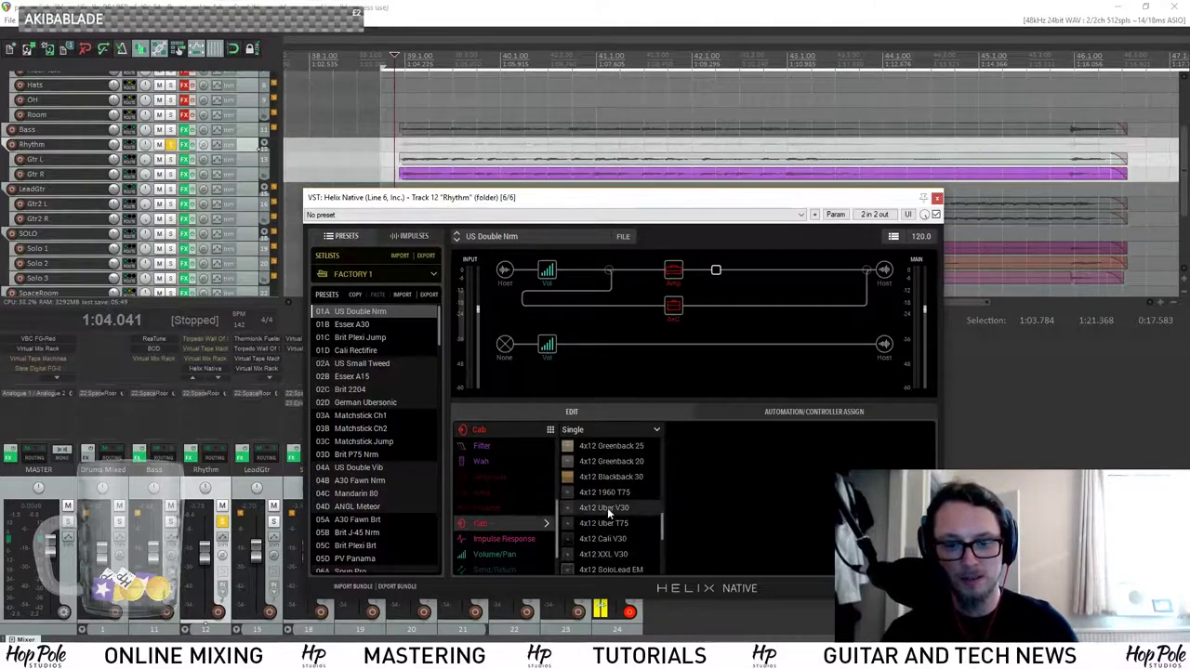
click(602, 540)
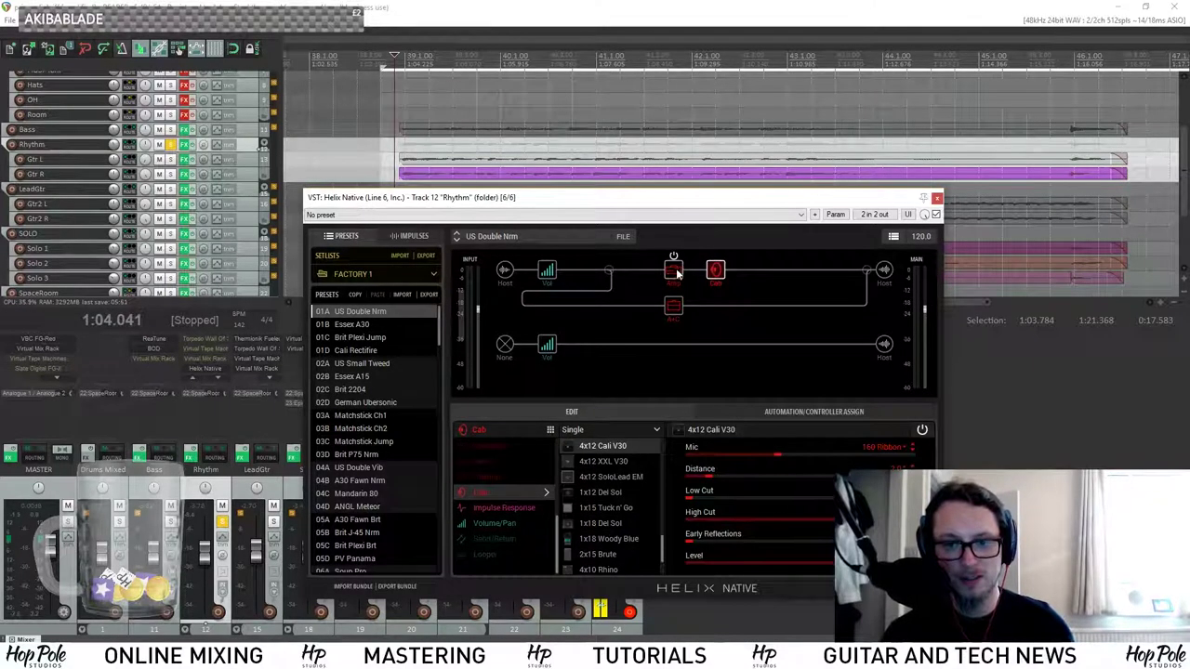
Change the upper branch's amp model to Cali IV Lead and look through its tone, bias and EQ band parameters.
click(673, 270)
scroll(625, 534, down, 5)
scroll(624, 535, down, 5)
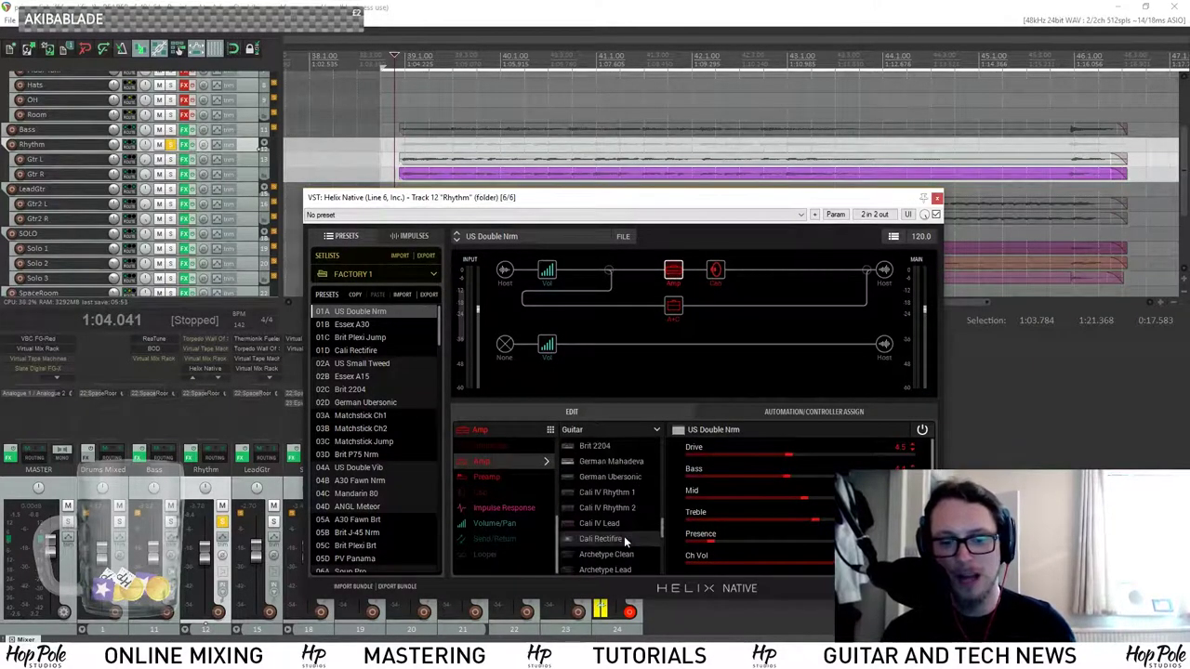
scroll(604, 520, up, 2)
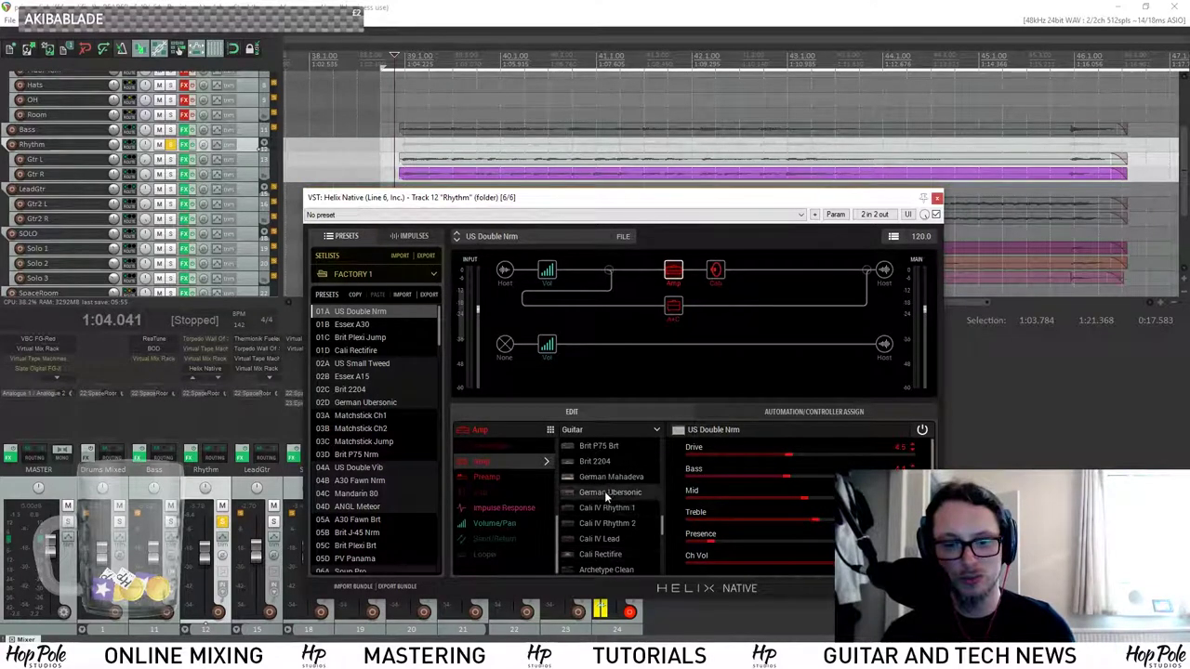
click(600, 542)
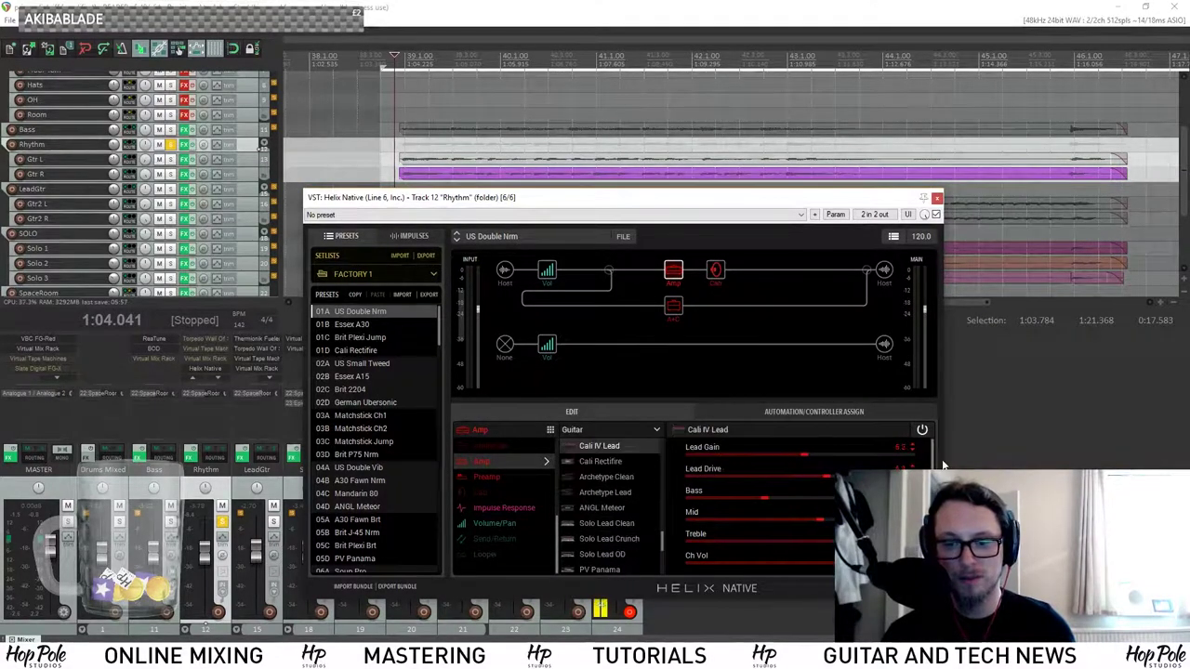
scroll(929, 465, down, 3)
scroll(763, 507, down, 4)
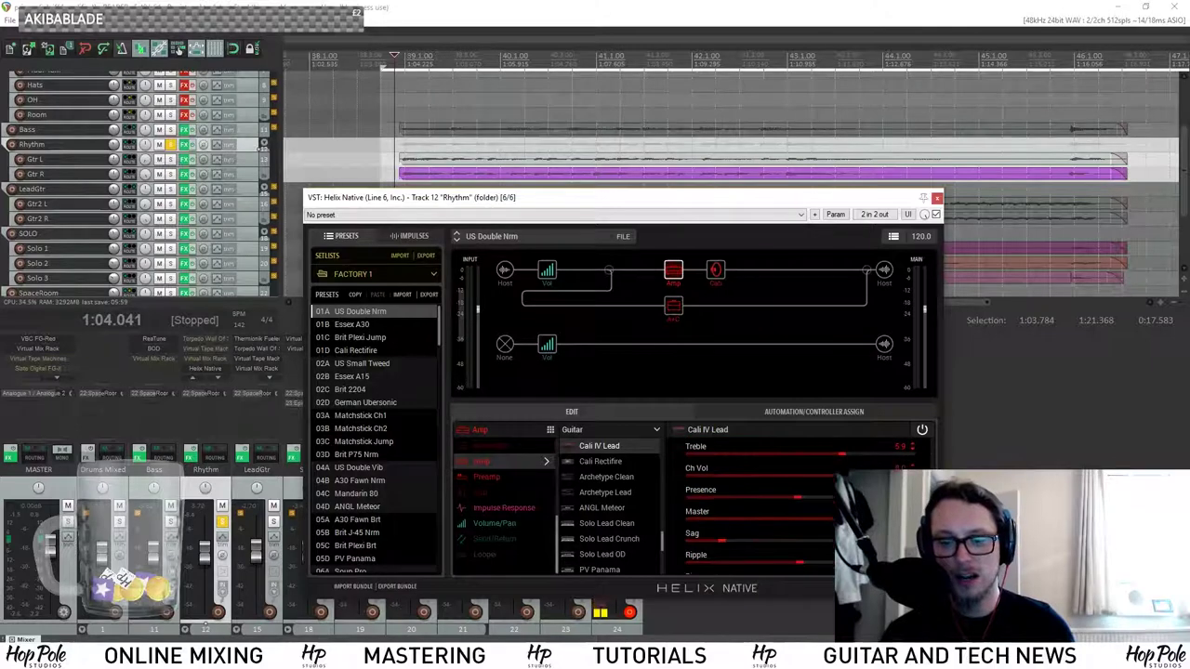
scroll(763, 506, up, 4)
scroll(762, 507, down, 8)
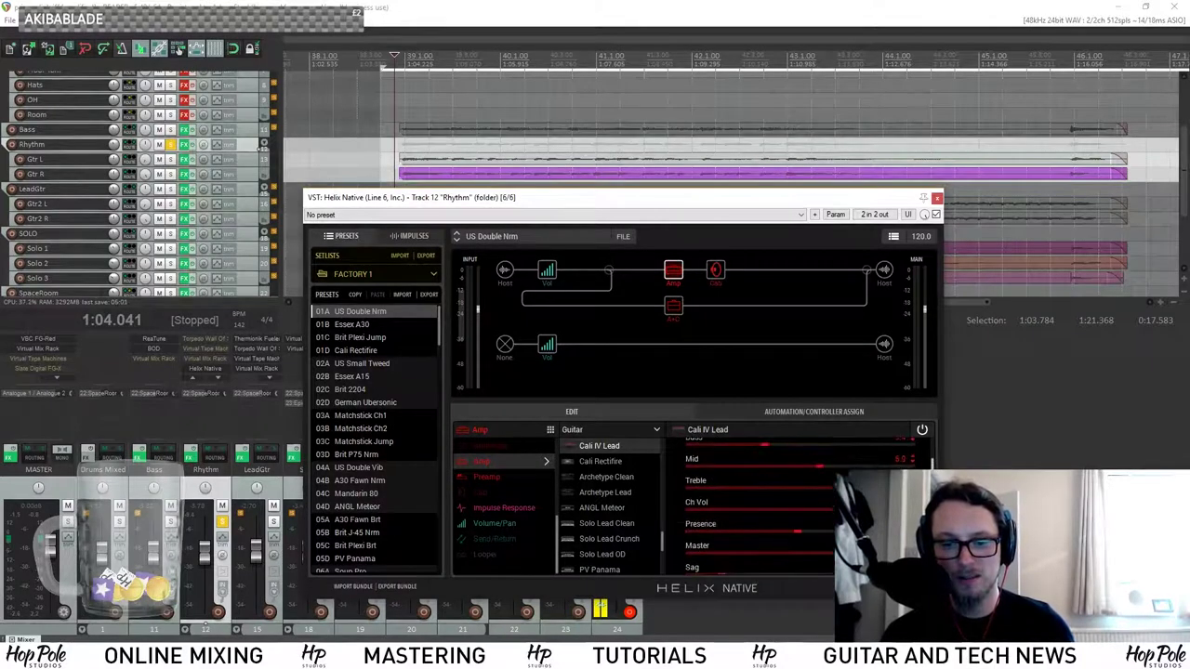
mouse_move(930, 547)
mouse_down()
mouse_move(930, 537)
mouse_move(930, 548)
mouse_up()
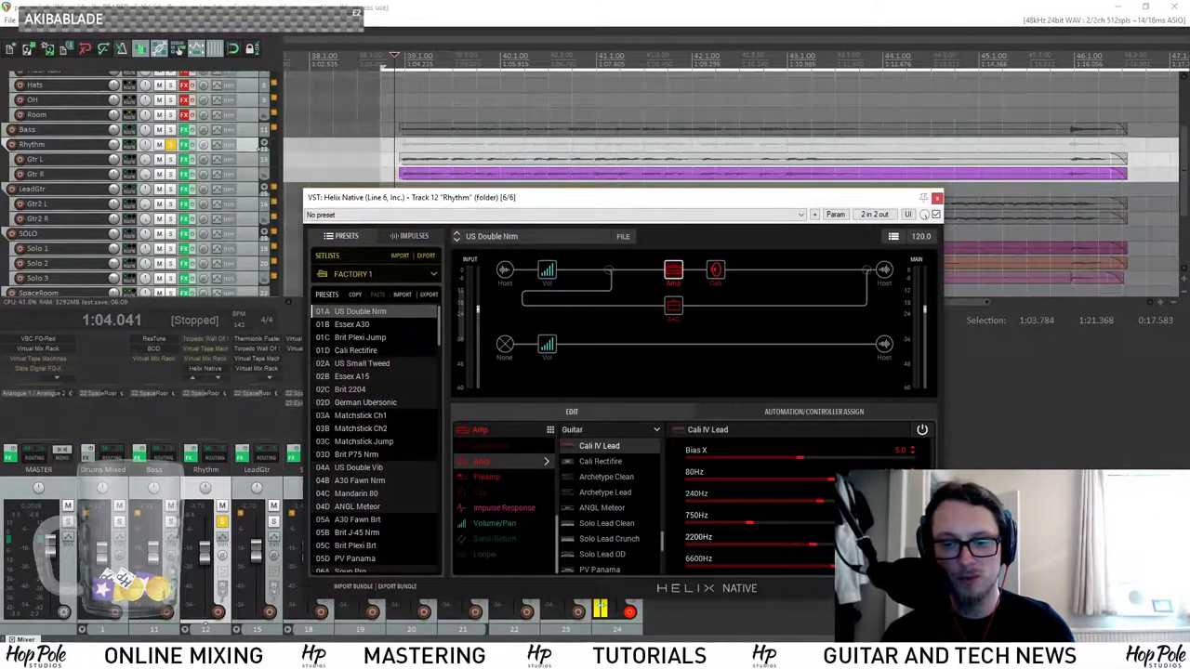
Convert the lower branch's Cali Rectifire to an amp-only block and add a single 4x12 Cali V30 cab after it.
click(679, 309)
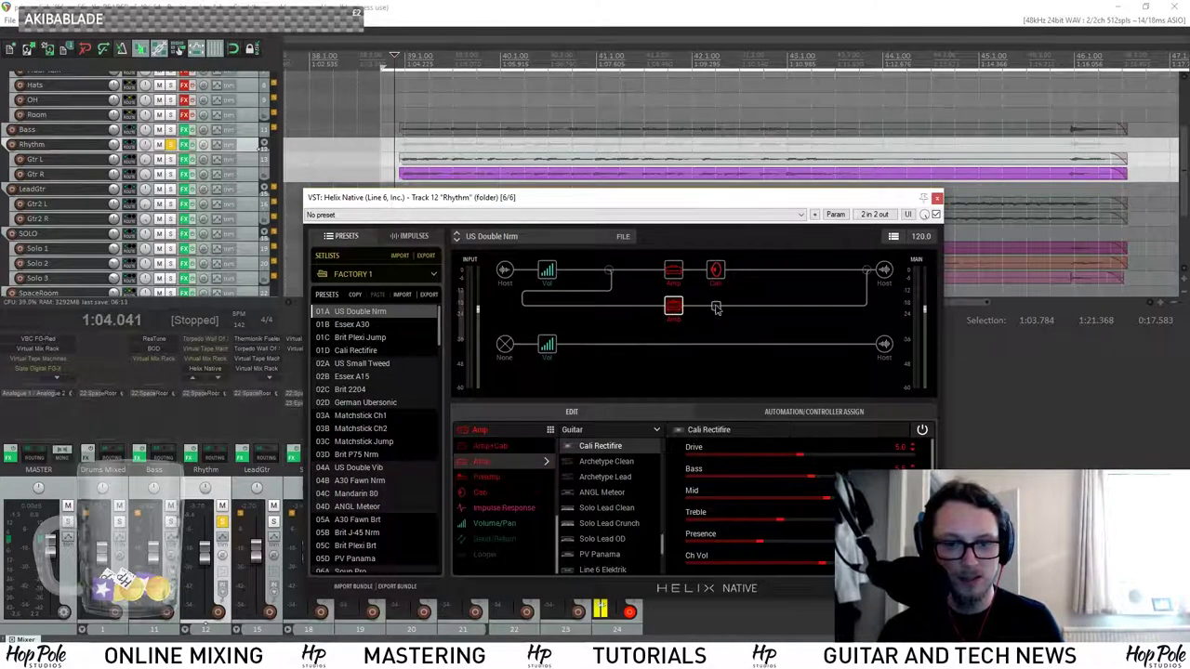
click(715, 306)
click(484, 548)
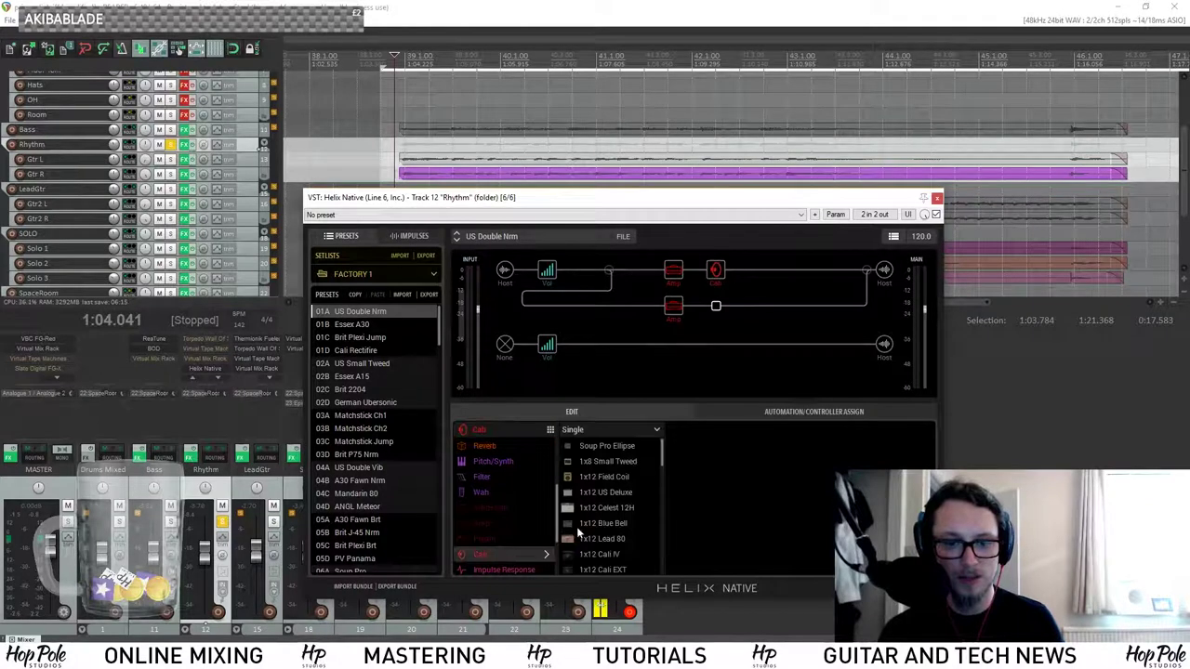
scroll(593, 546, down, 3)
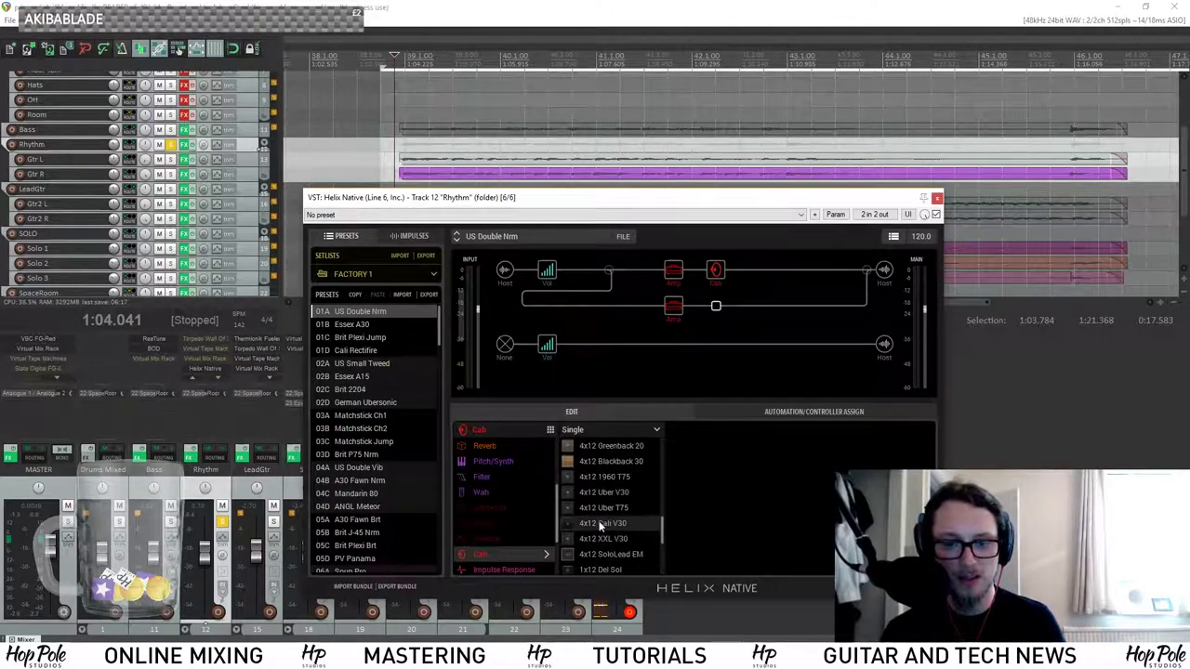
click(604, 522)
click(674, 308)
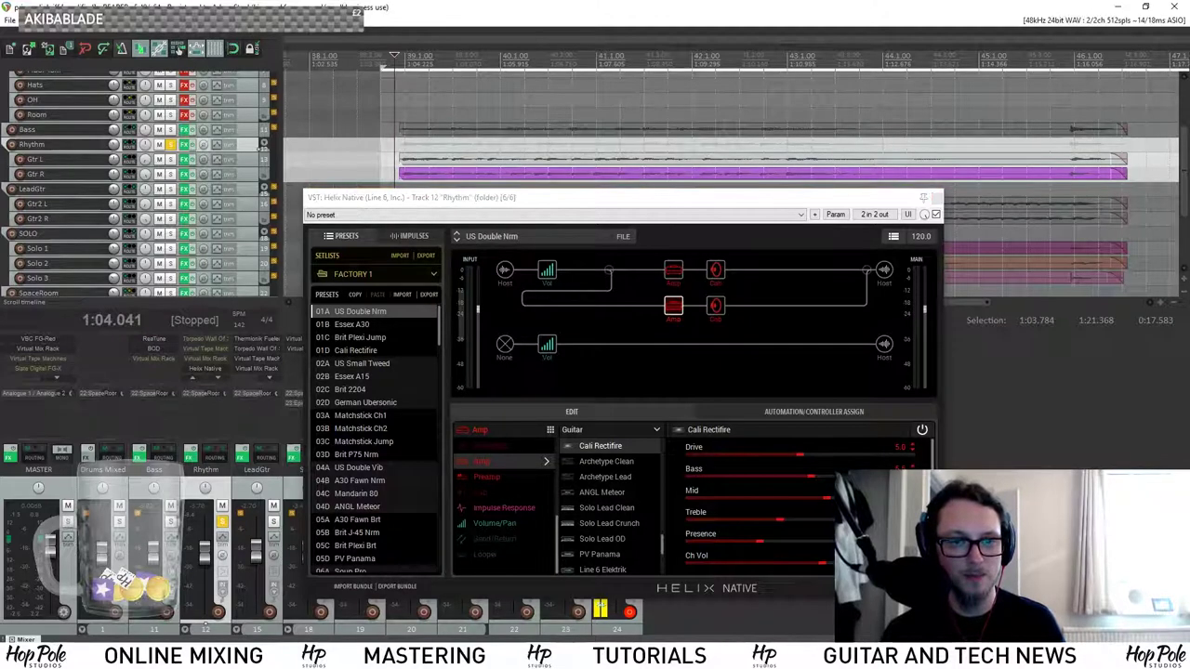
Play back the soloed Rhythm guitars to audition the two amp and cab branches.
key(space)
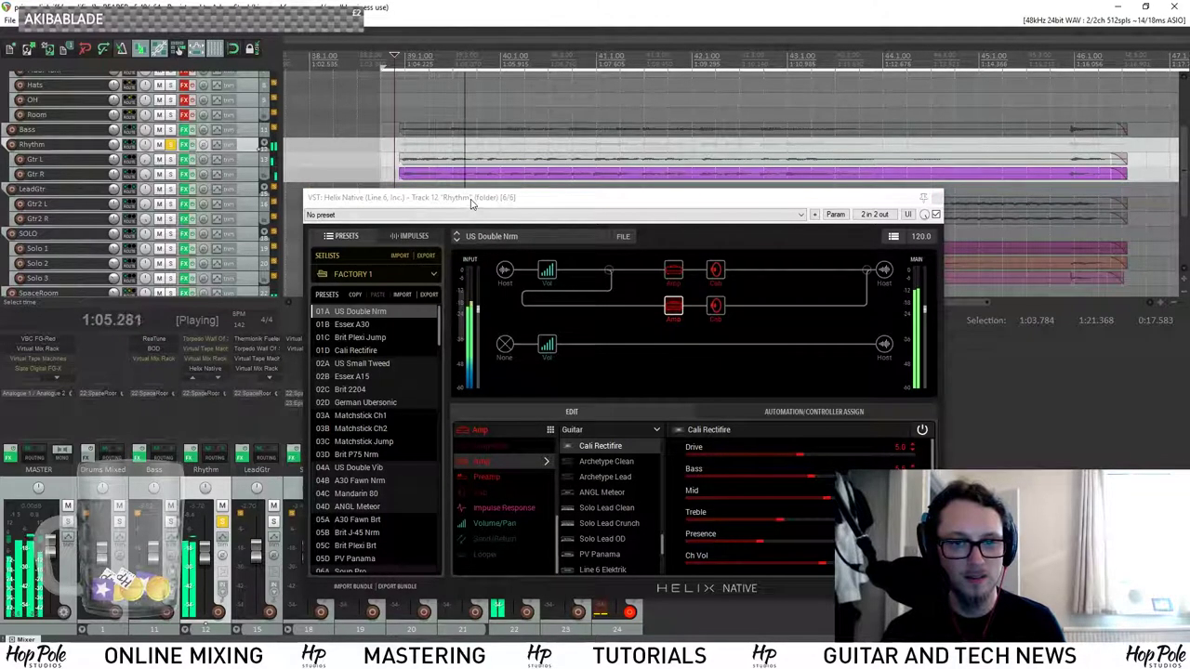
drag(472, 204, 465, 212)
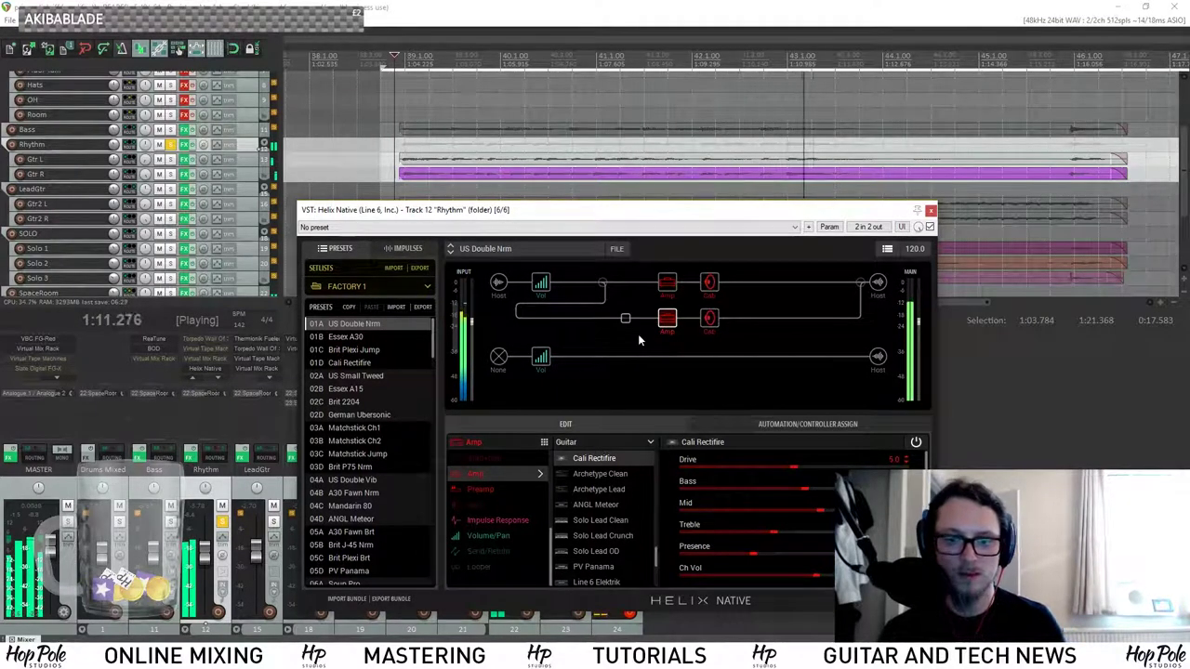
key(space)
Try the Split A/B and Split Crossover types on the path's split during playback and return it to Split Y.
click(602, 282)
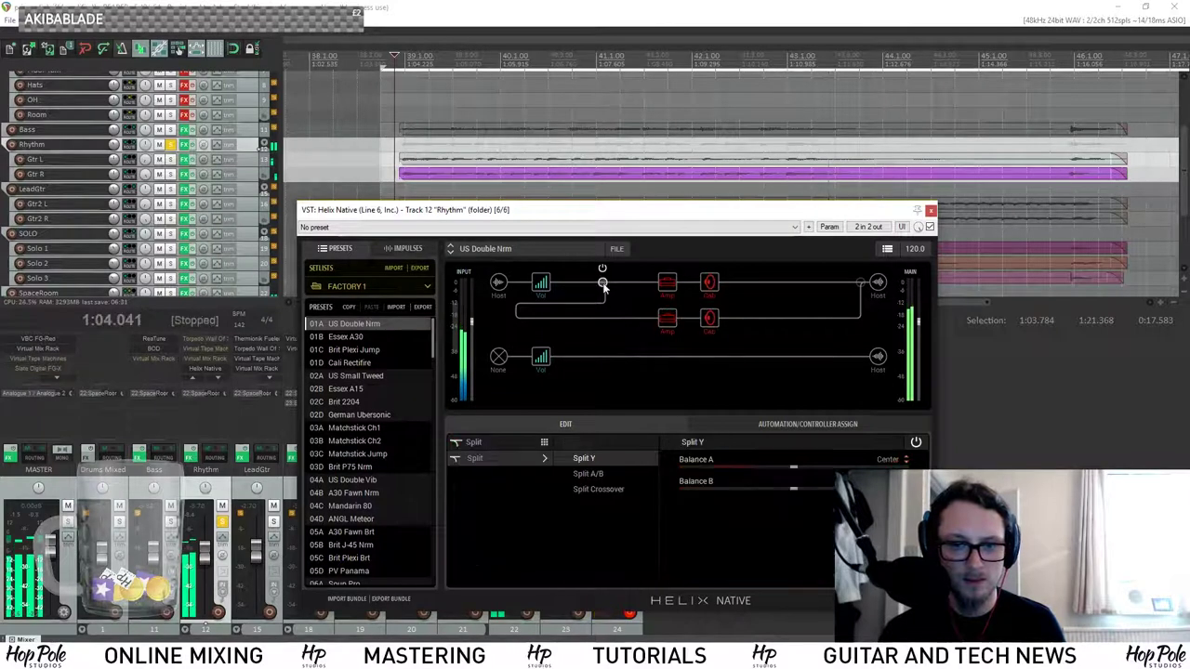
click(593, 475)
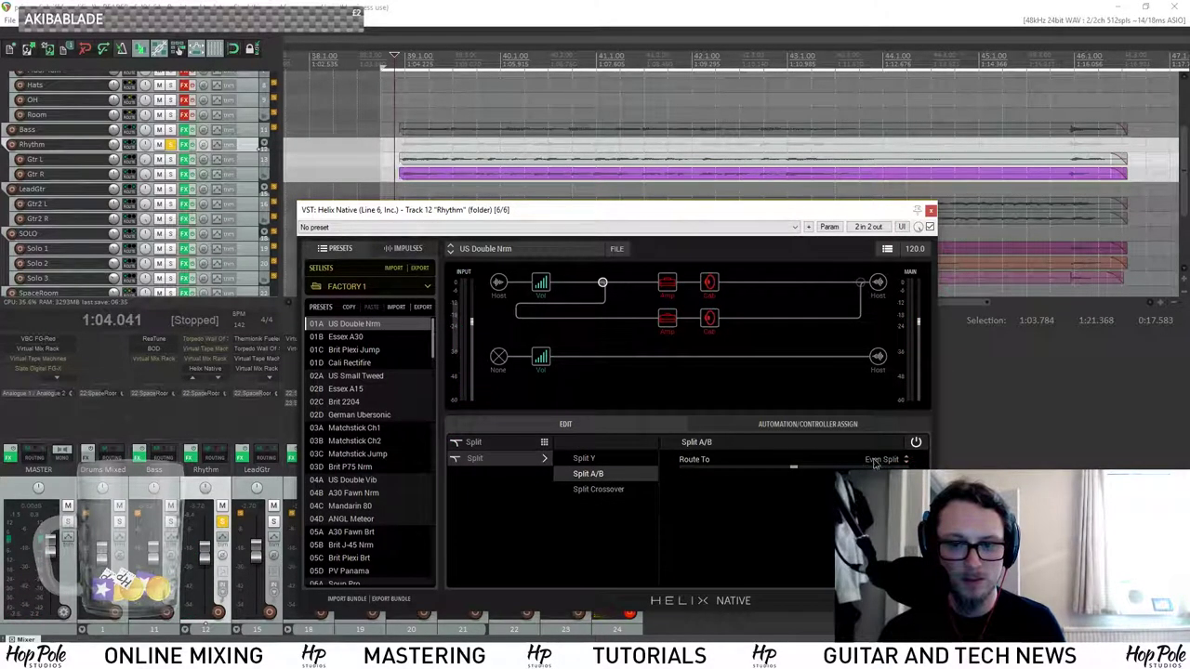
click(594, 457)
click(591, 474)
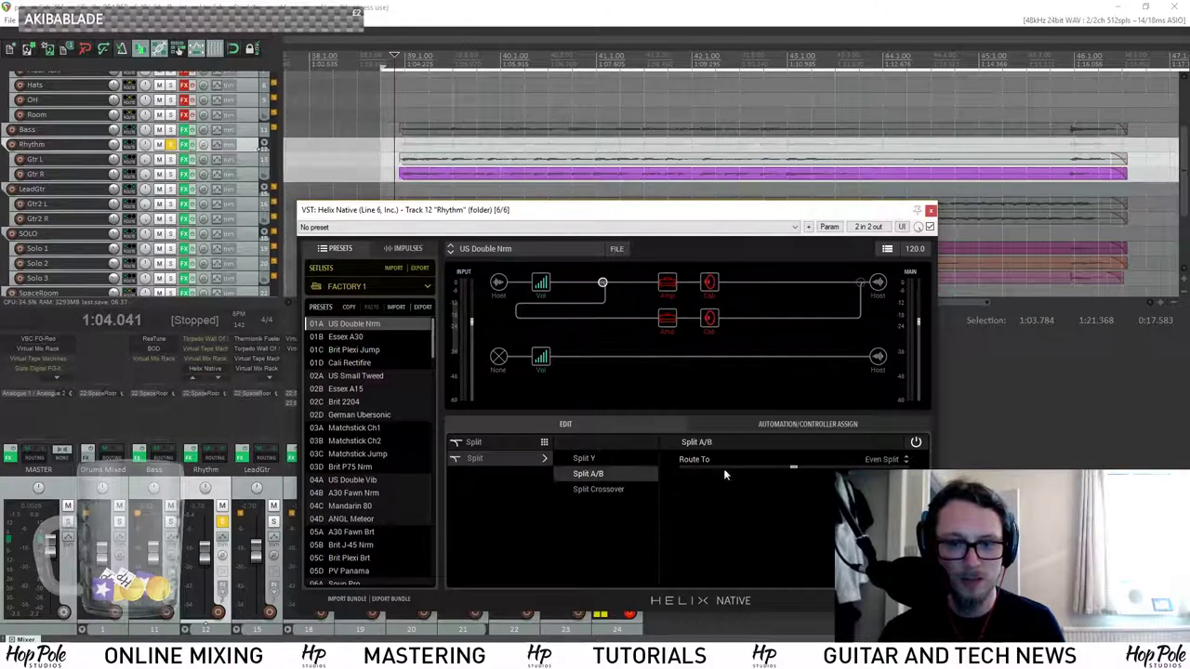
key(space)
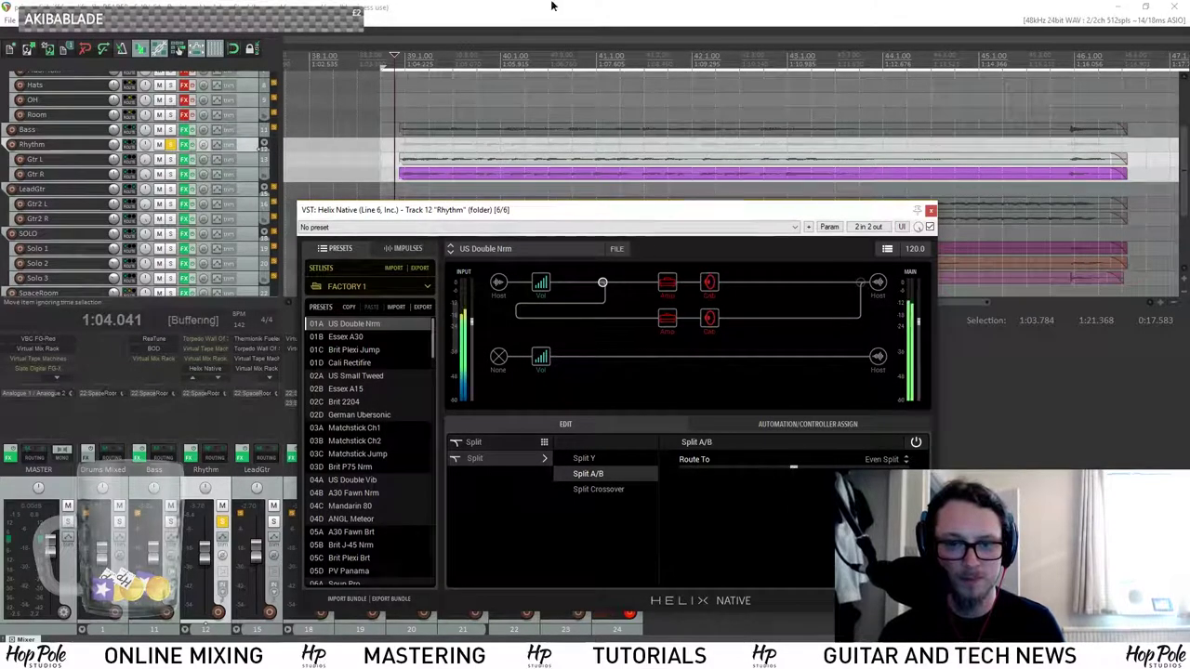
click(595, 490)
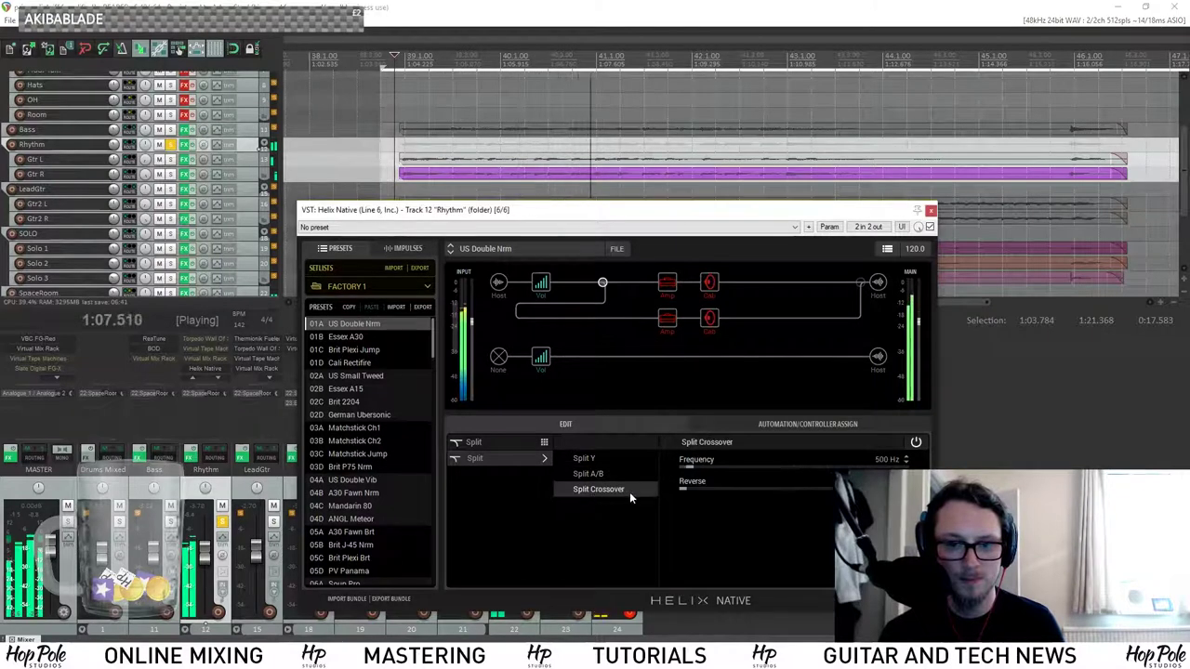
click(588, 459)
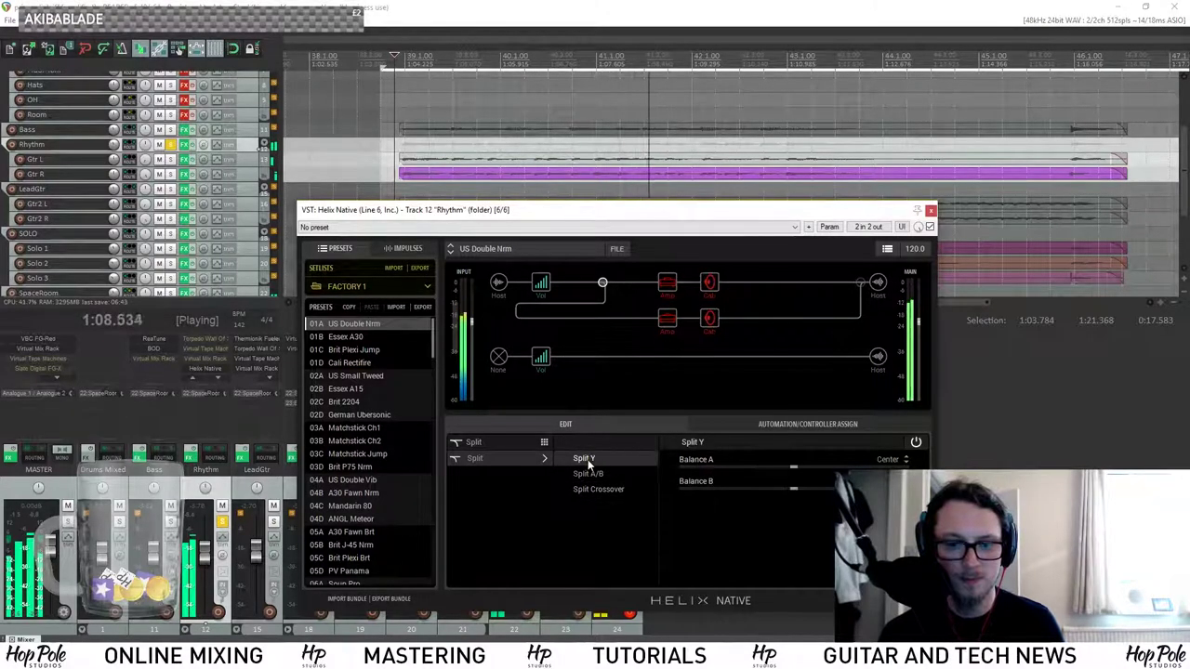
Center the pan of the block before the split, change its model to stereo Volume and audition the rhythm guitars.
click(541, 288)
key(space)
drag(781, 476, 794, 472)
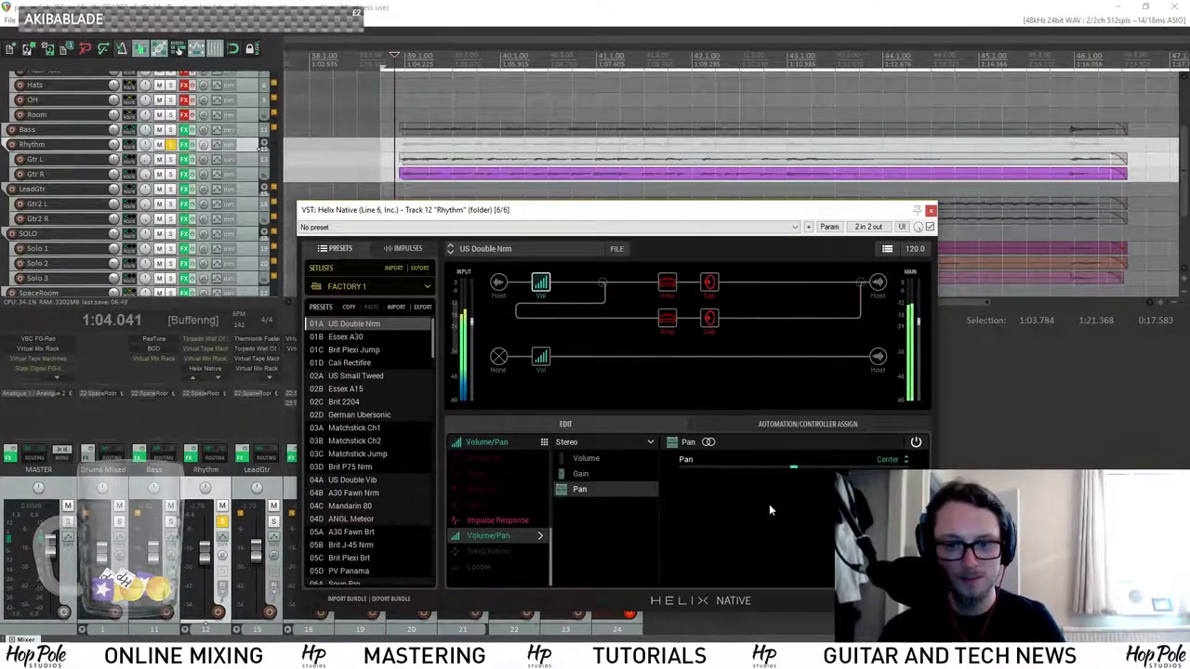
key(space)
click(586, 458)
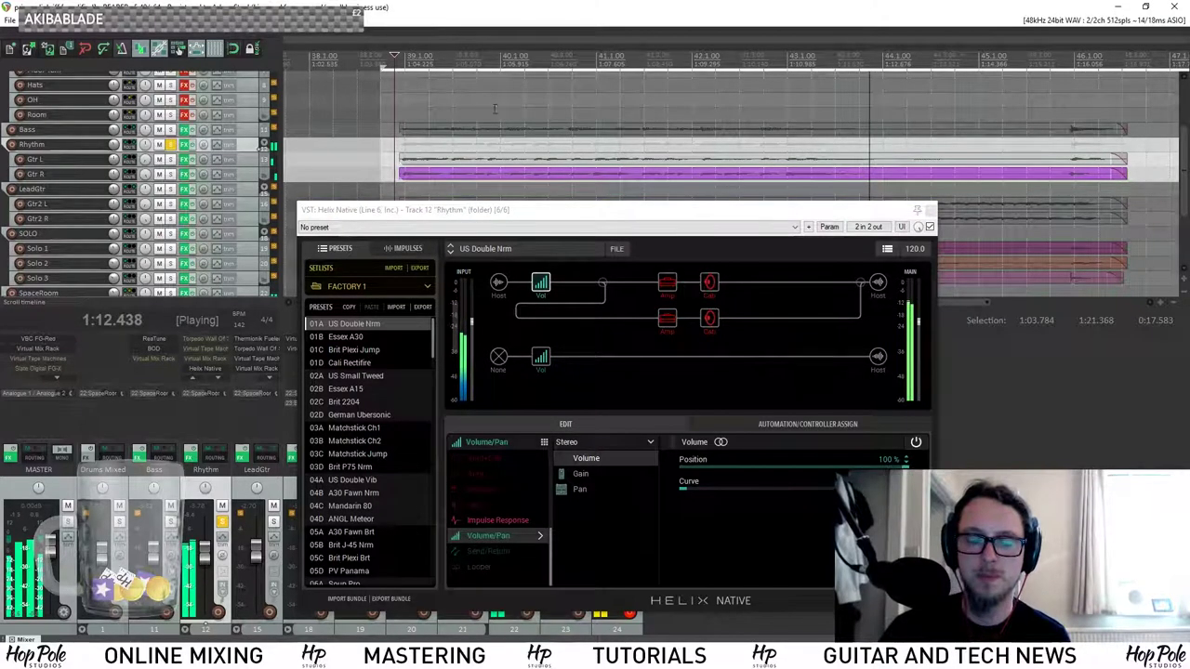
key(space)
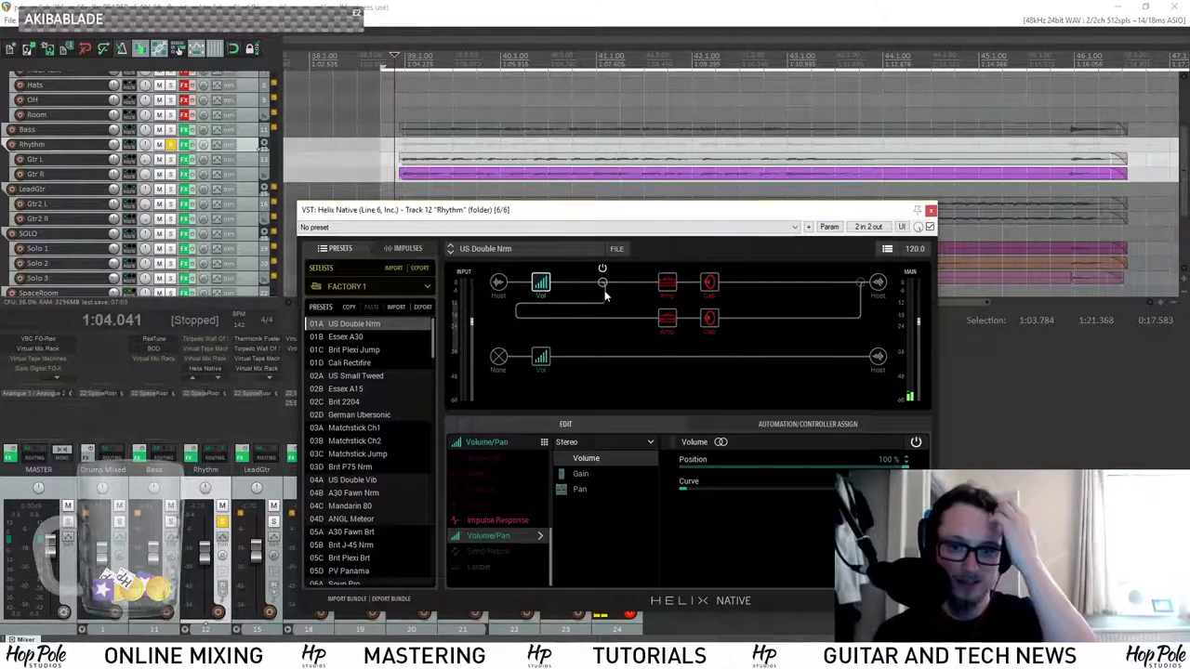
Examine the settings and model choices of the split, input, amp and Vol blocks in the signal chain.
click(602, 282)
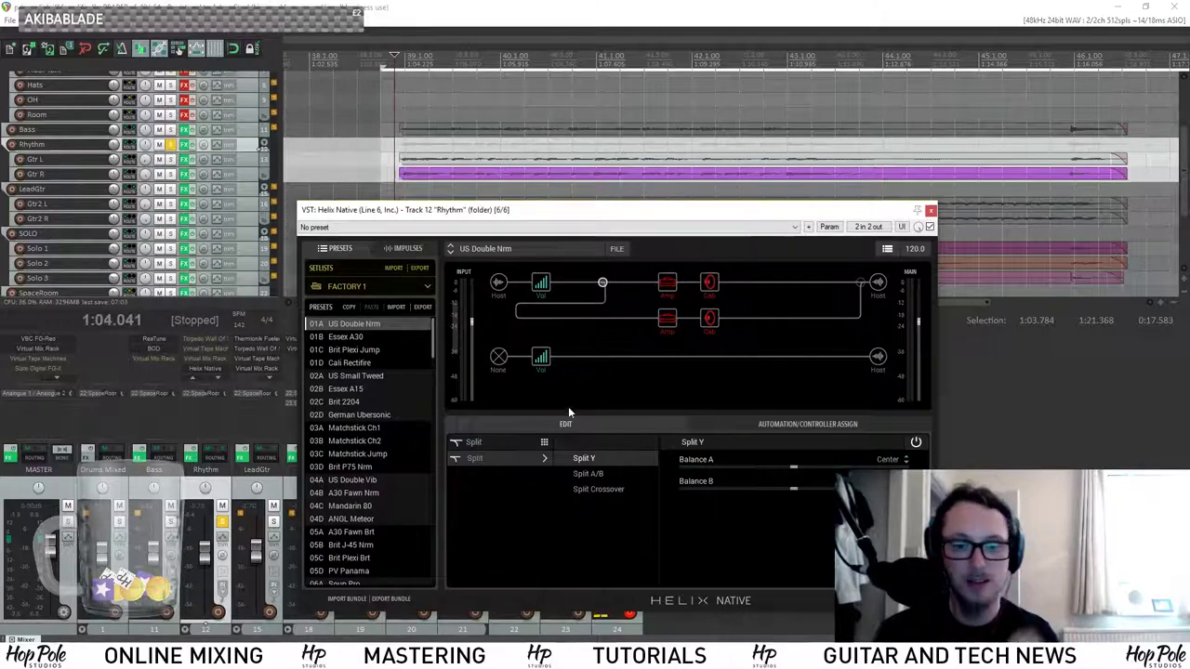
click(553, 458)
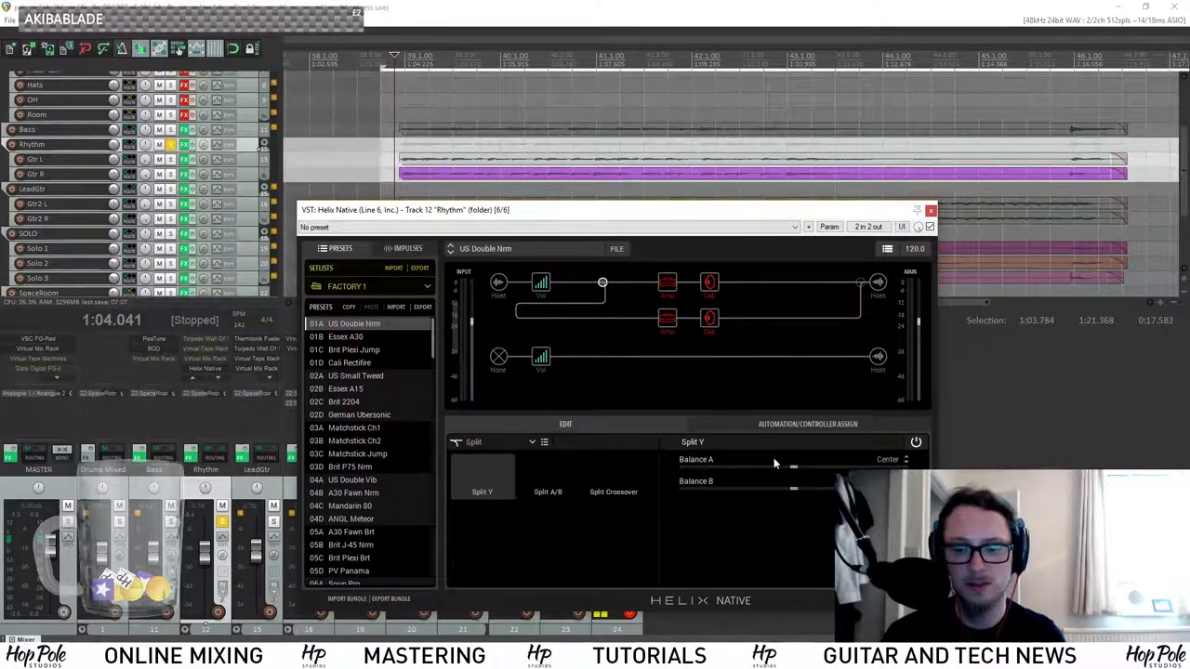
click(501, 359)
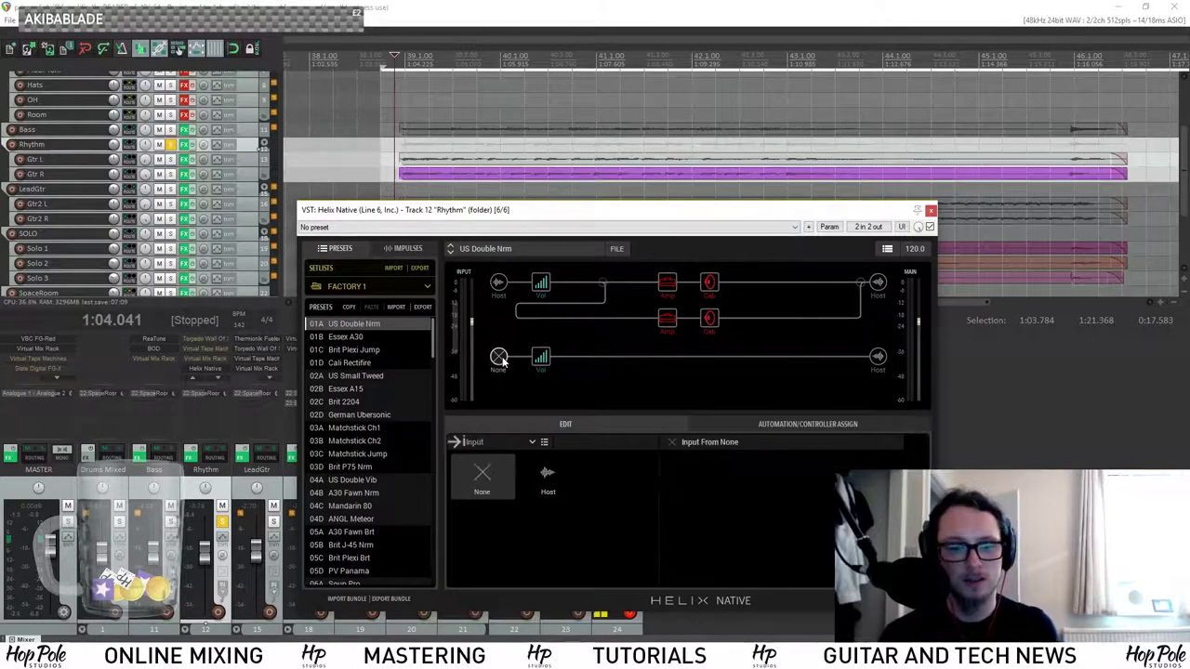
click(499, 283)
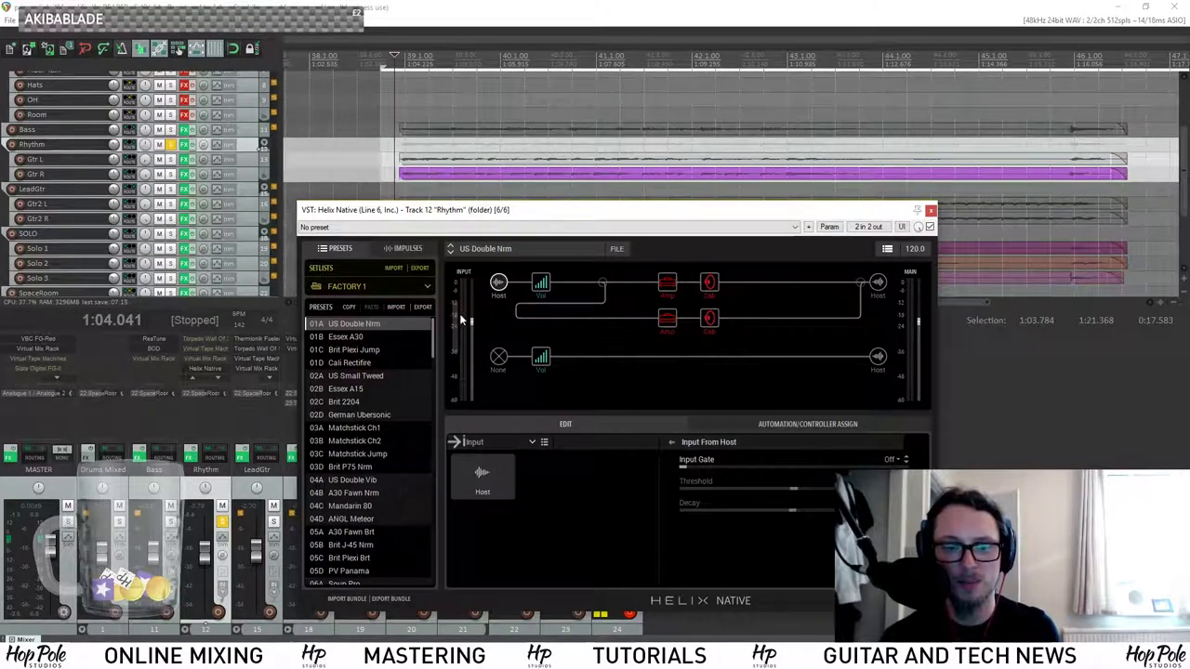
click(668, 283)
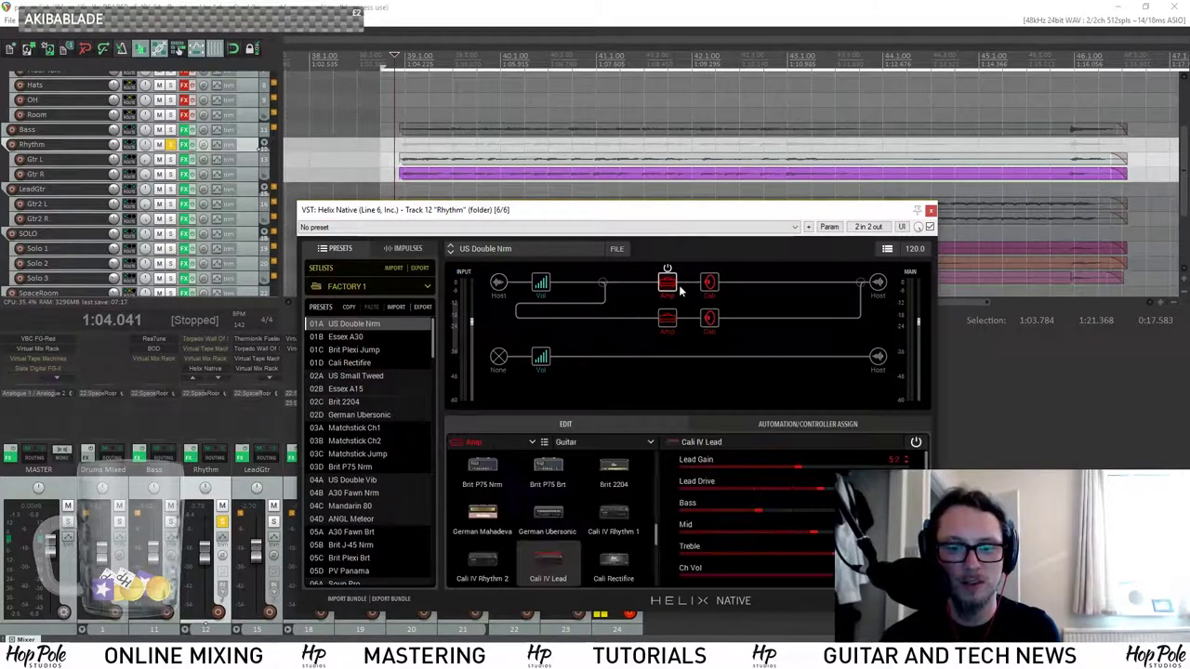
click(518, 441)
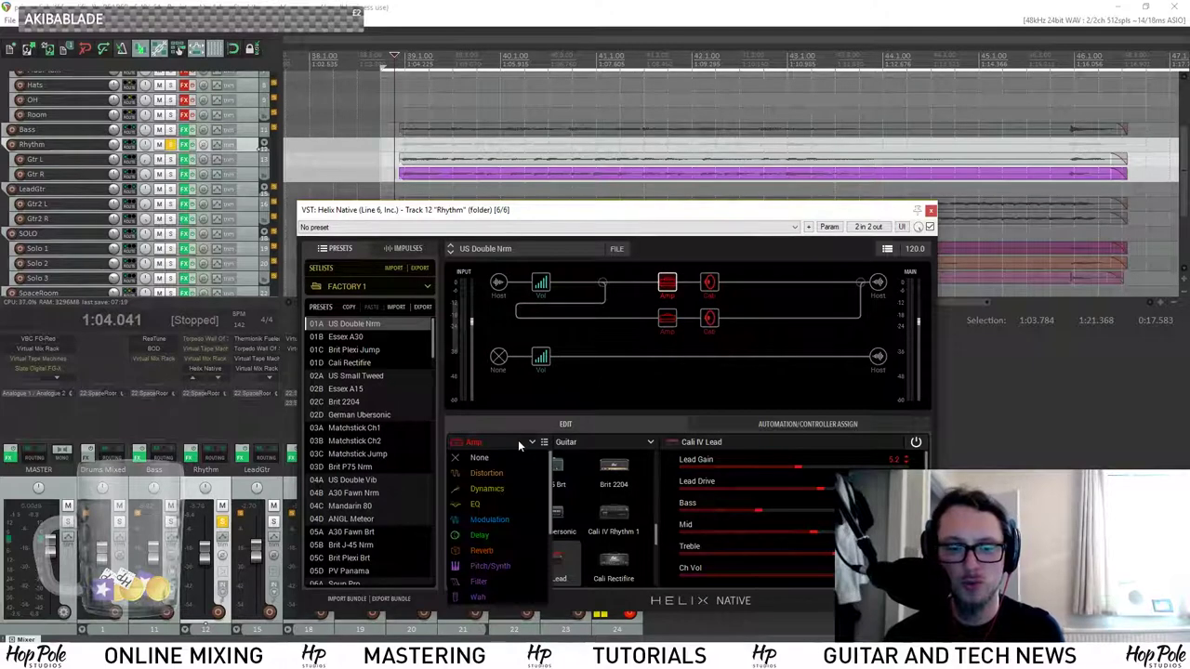
click(518, 440)
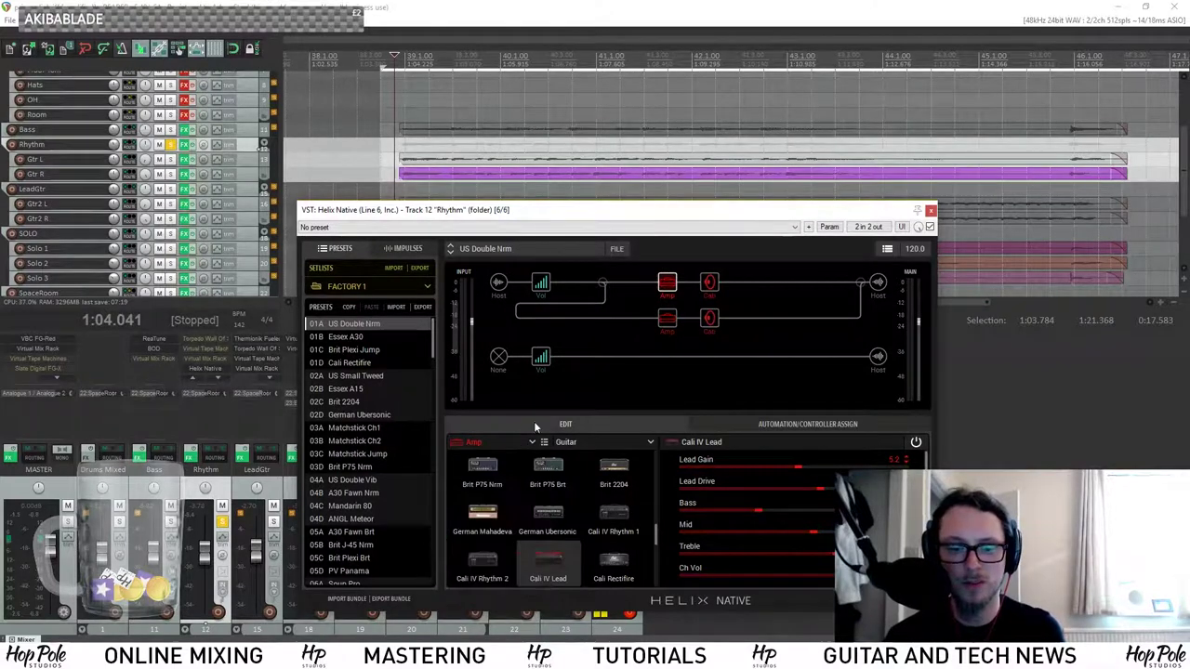
click(628, 321)
click(542, 283)
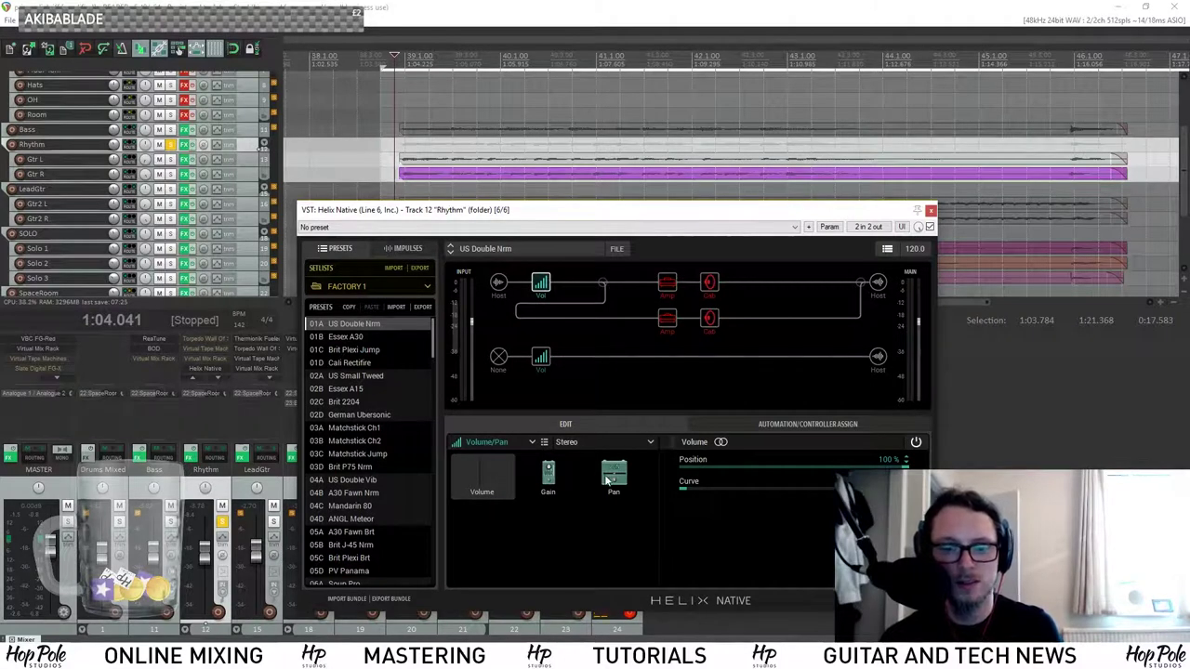
click(538, 368)
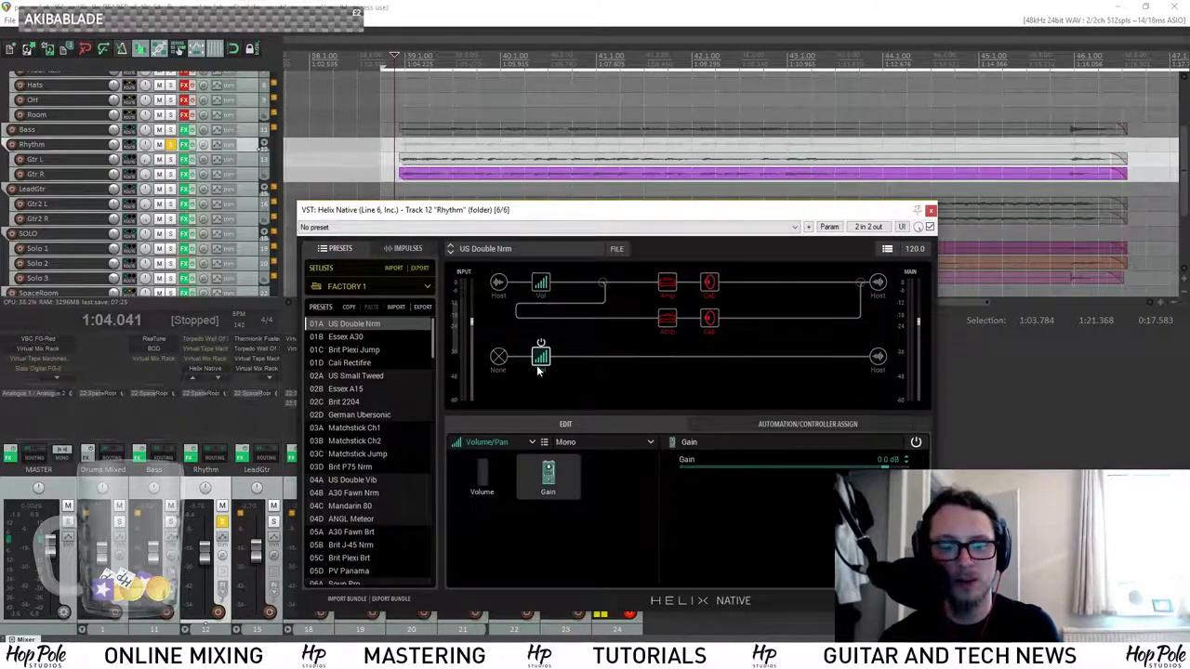
click(540, 287)
click(571, 442)
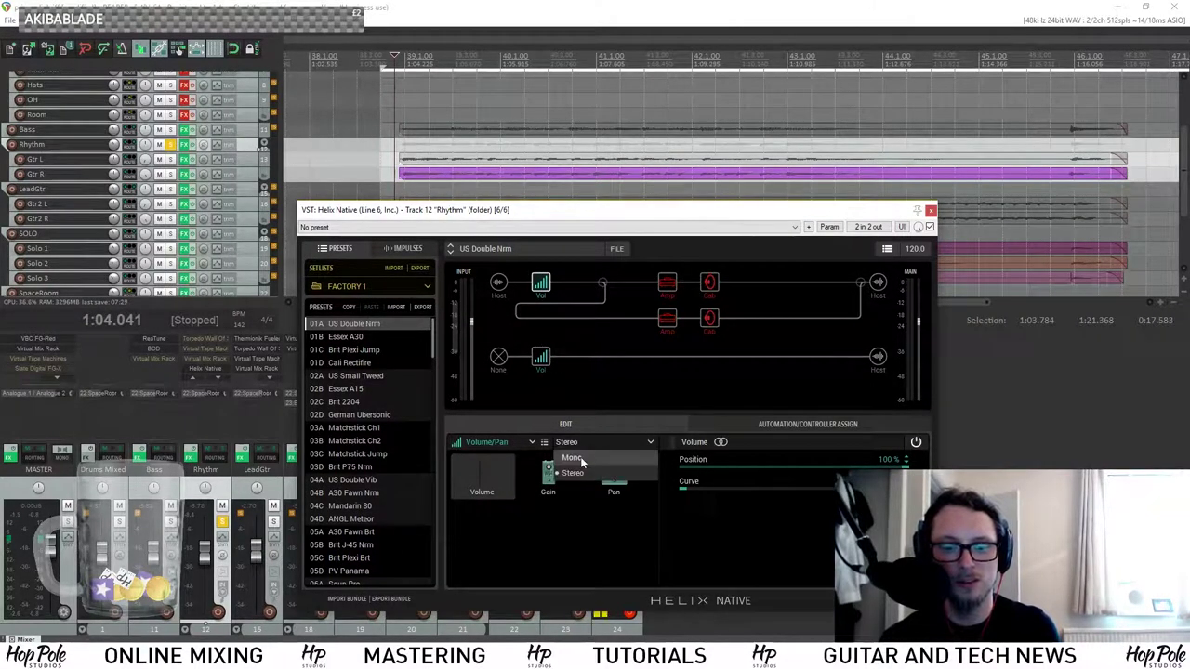
click(571, 457)
click(575, 444)
click(573, 473)
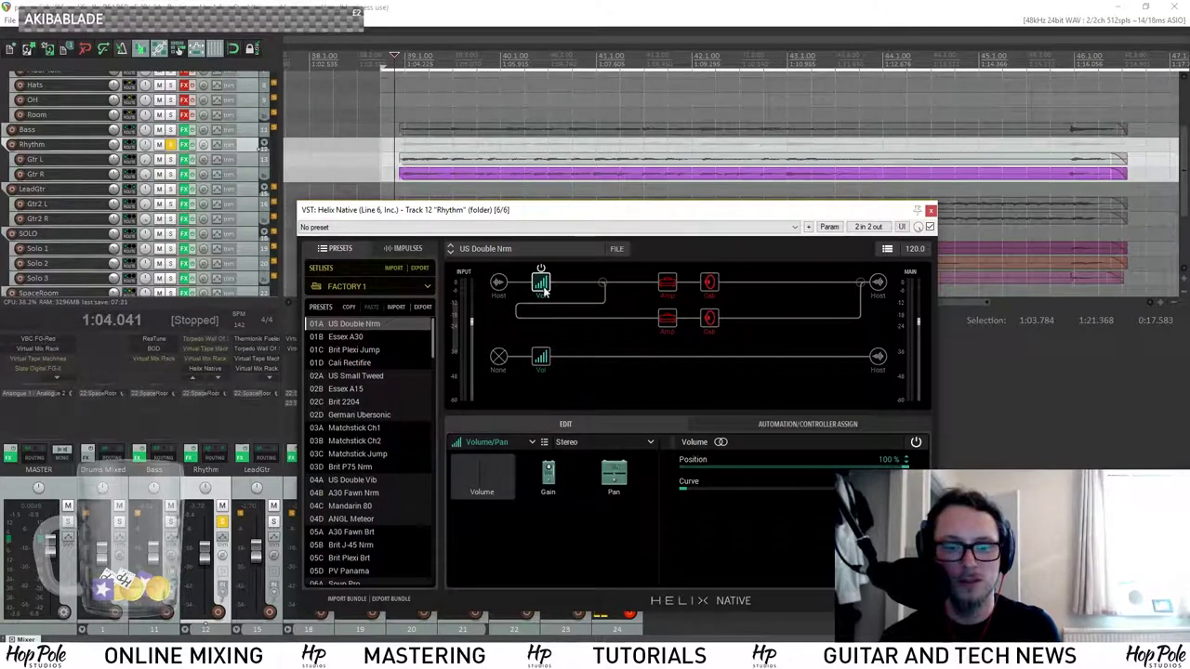
Change the Vol block on the lower path to a stereo Pan block and pan it to Right 100.
click(545, 371)
click(565, 445)
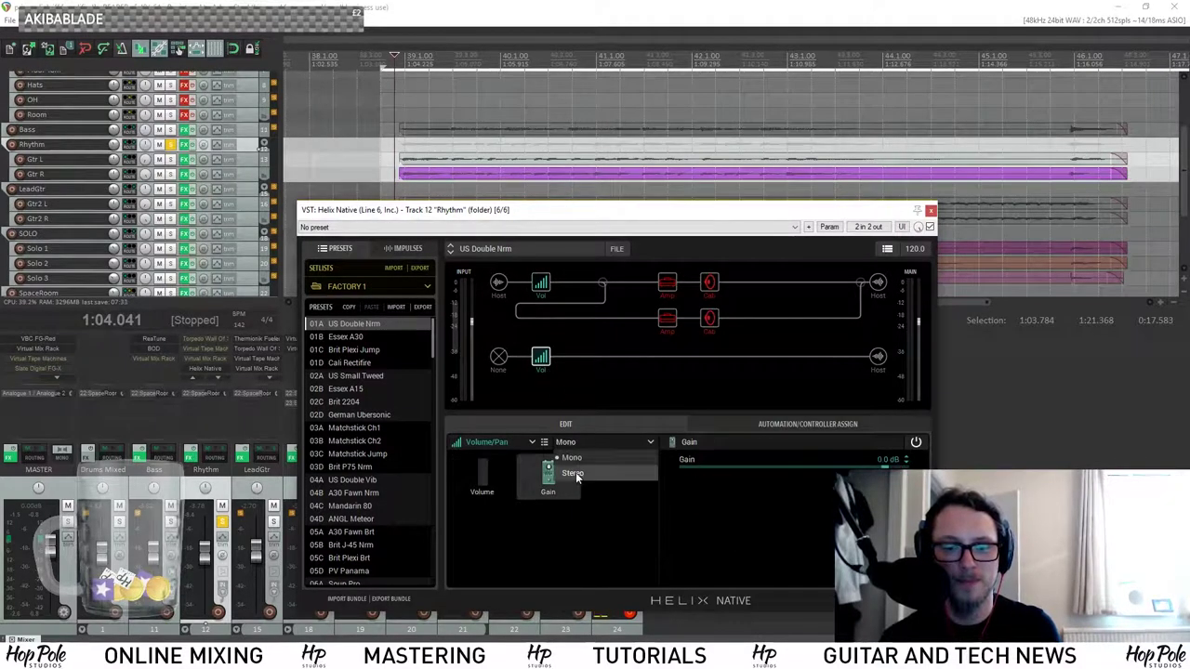
click(575, 472)
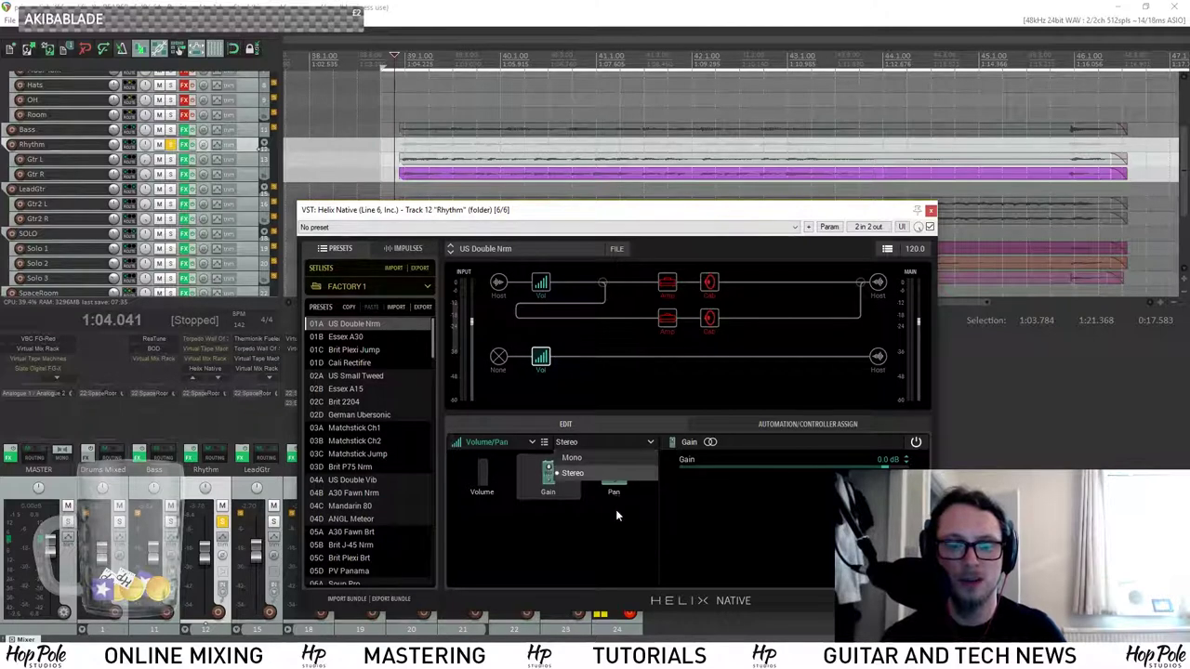
click(614, 474)
drag(846, 465, 909, 465)
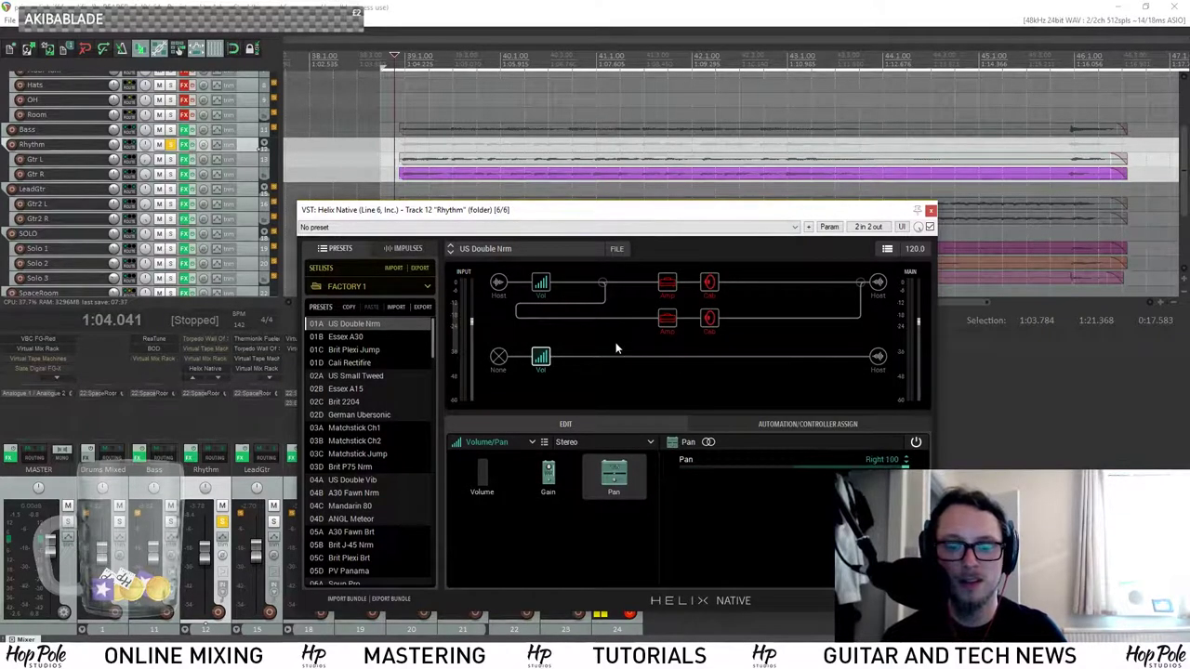
Change the first Vol block on the upper path to a stereo Pan block and pan it to Left 100.
click(542, 284)
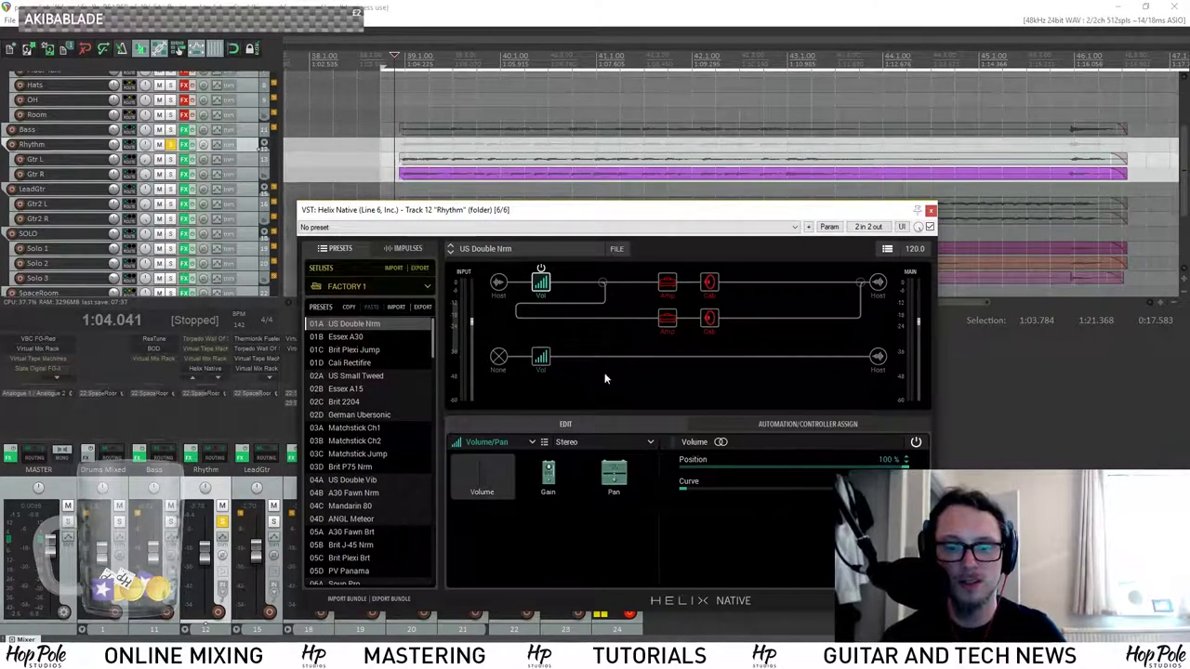
click(622, 476)
drag(795, 465, 678, 465)
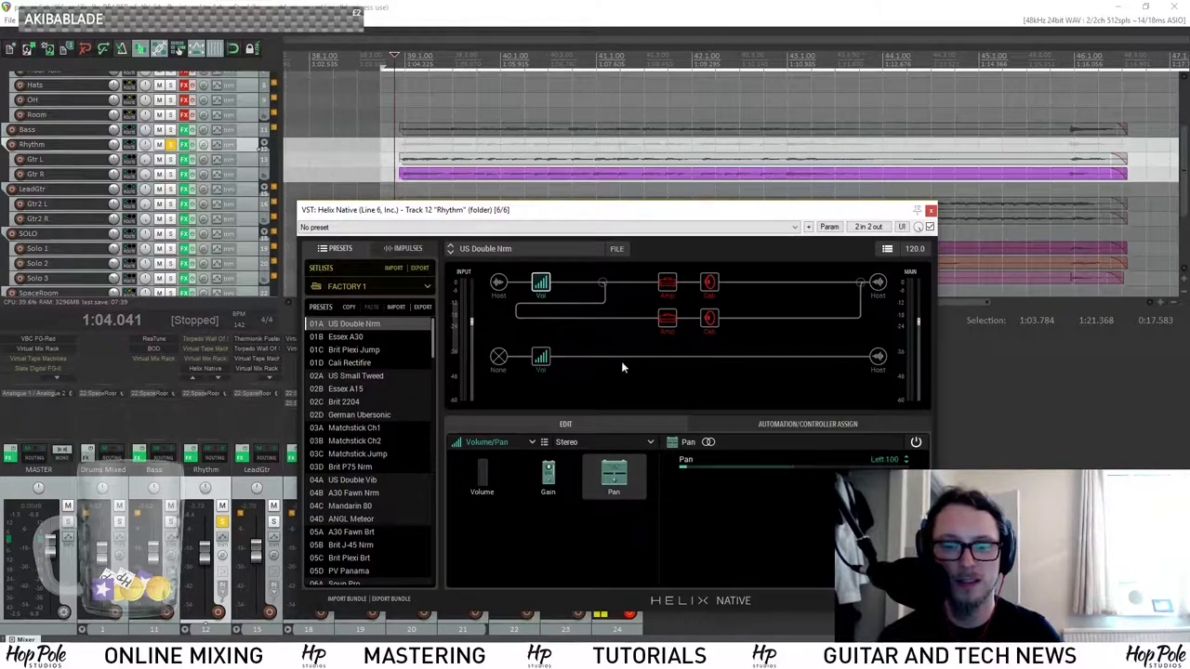
Bypass the amp and cab blocks on the parallel branch of the upper path.
click(667, 318)
click(709, 319)
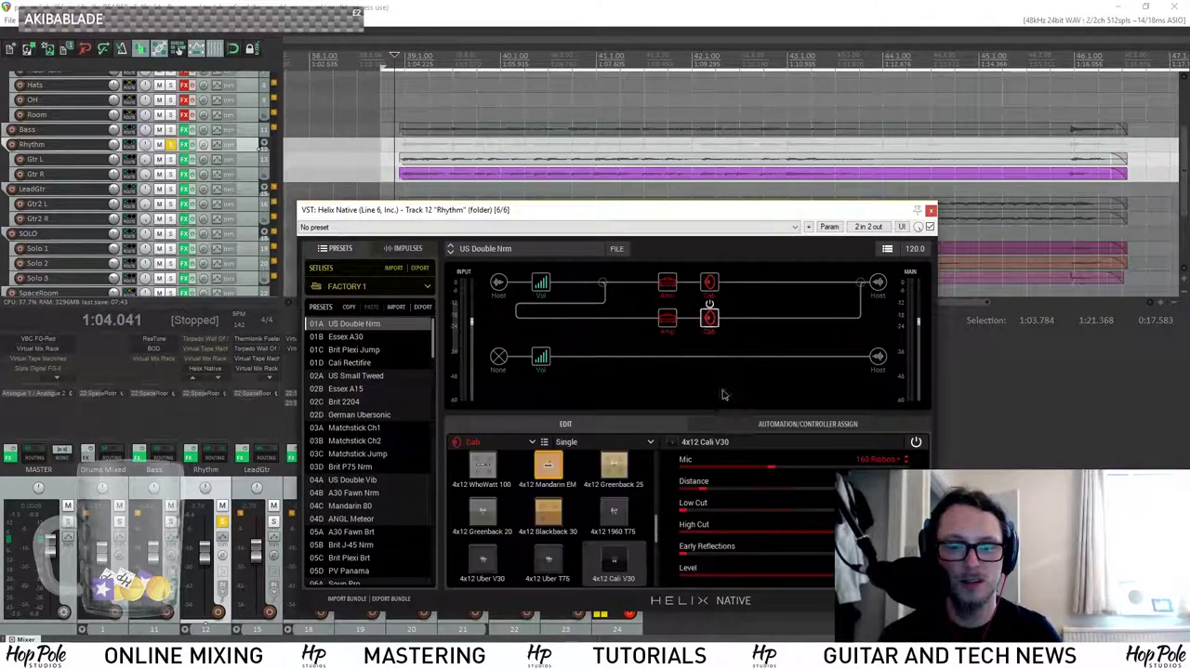
mouse_move(668, 319)
mouse_down()
mouse_move(568, 362)
mouse_move(678, 372)
mouse_move(667, 307)
mouse_up()
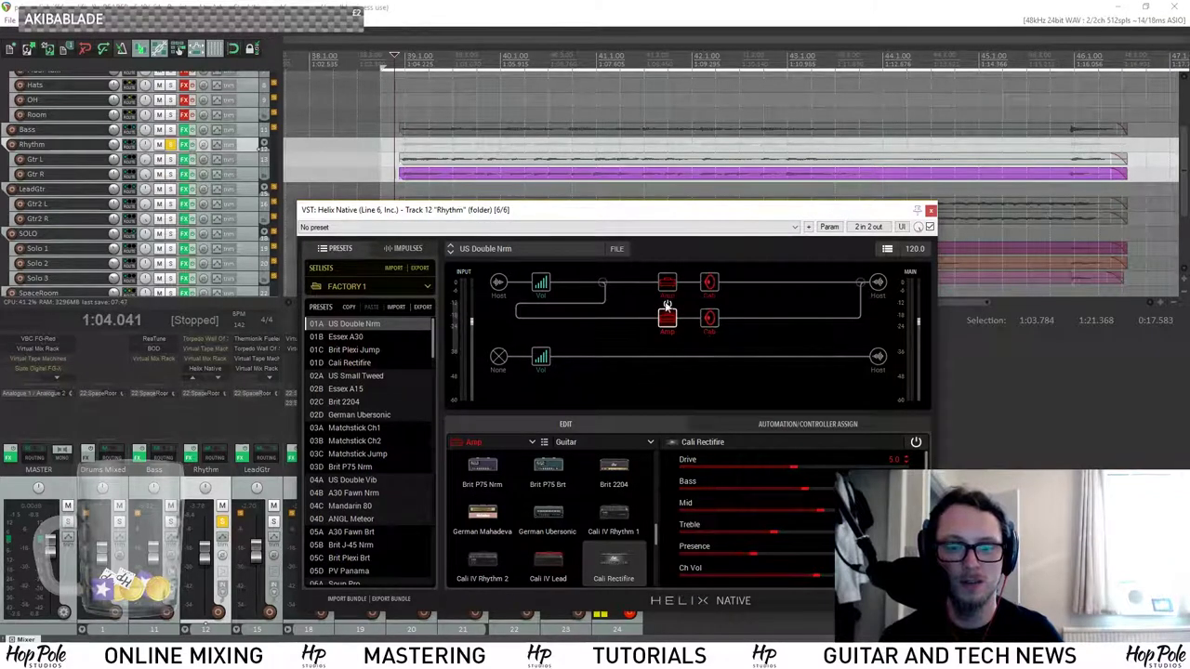
Try to create a separate input at the upper path's Split Y block.
click(603, 283)
right_click(604, 283)
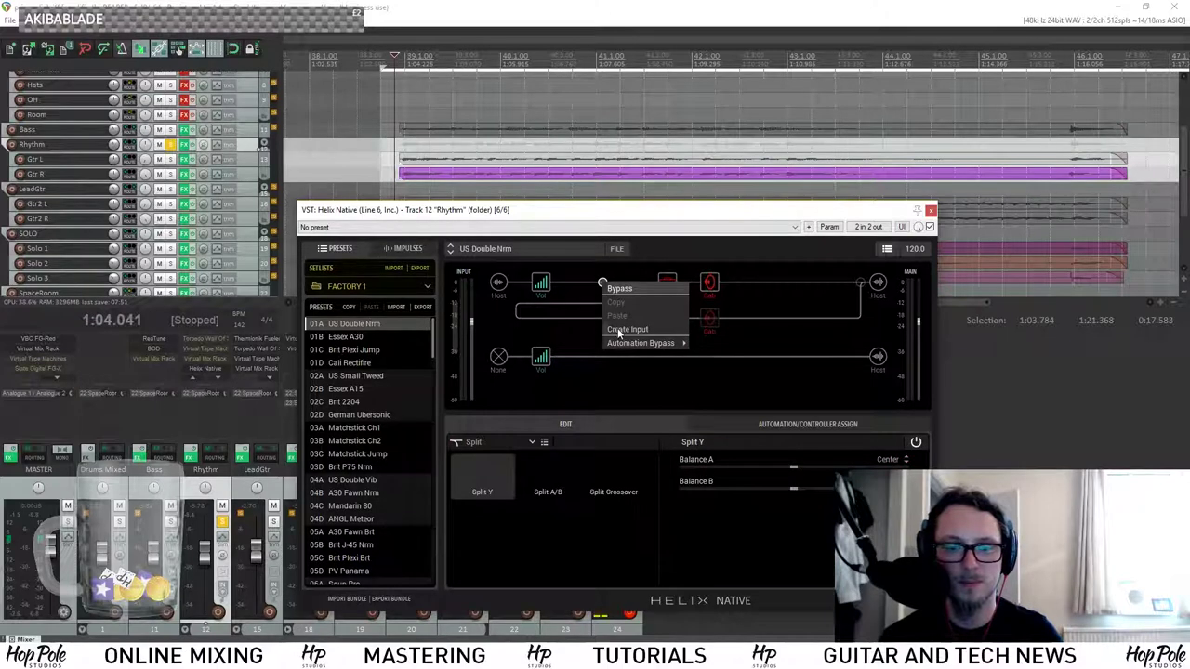
click(625, 329)
click(649, 318)
Cut the amp and cab blocks from the parallel branch to reduce the upper path to a single line.
right_click(660, 318)
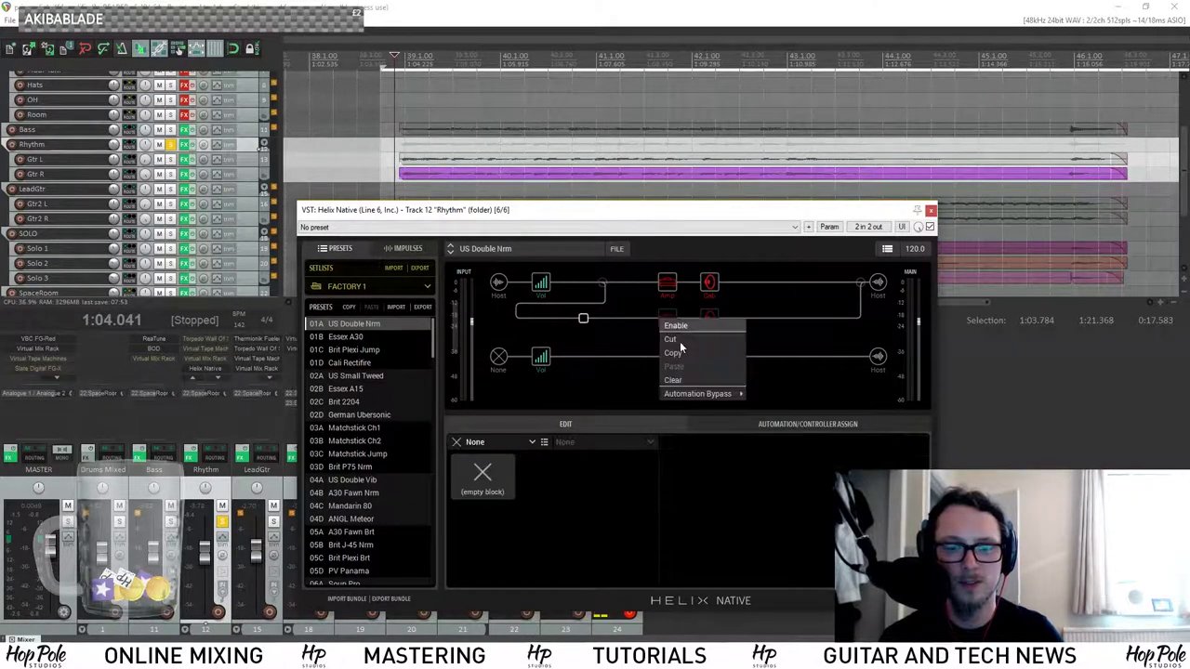
click(677, 343)
right_click(710, 323)
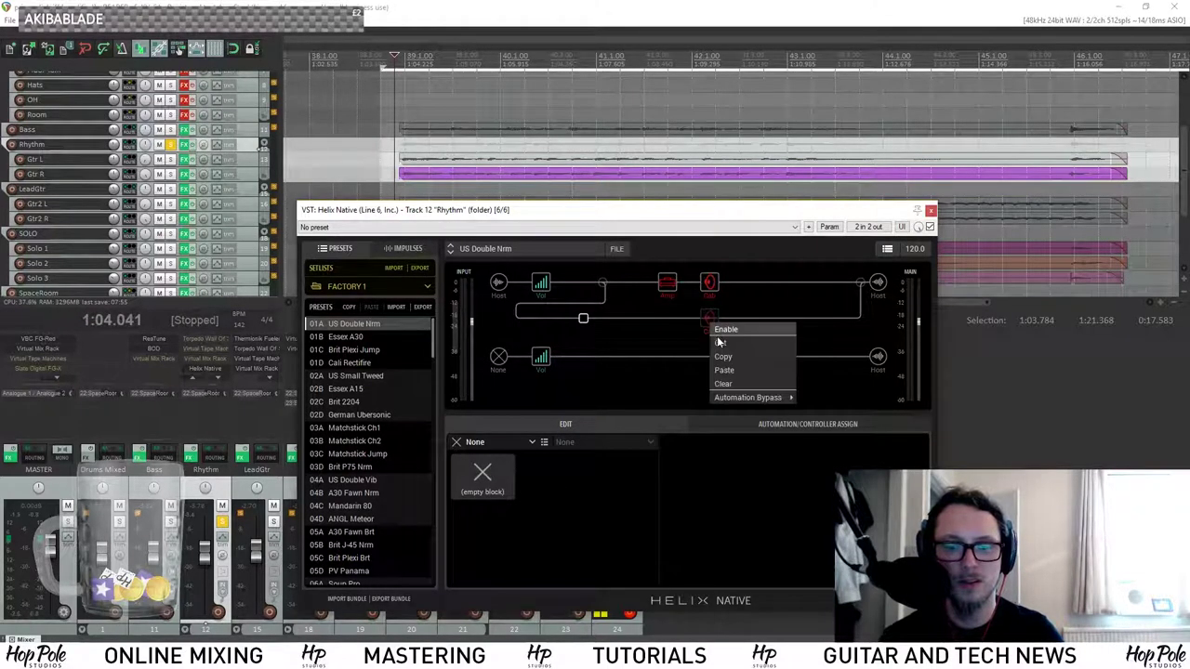
click(721, 343)
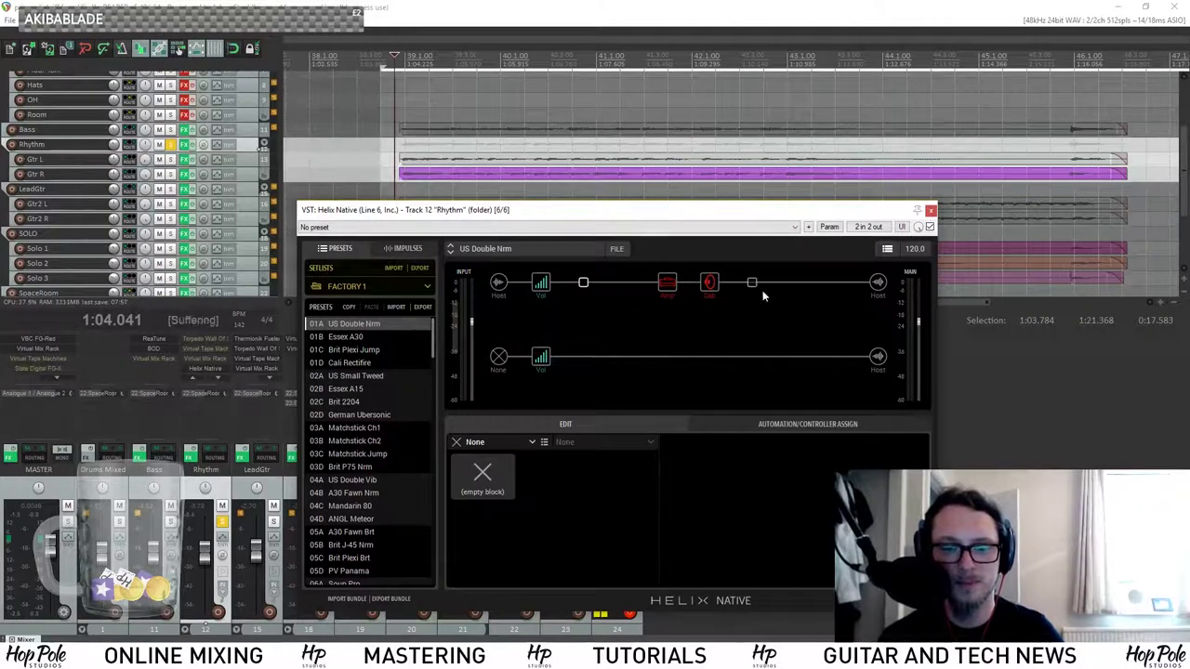
Play the soloed rhythm guitars briefly and select the last empty block on the upper path.
key(space)
drag(763, 288, 802, 287)
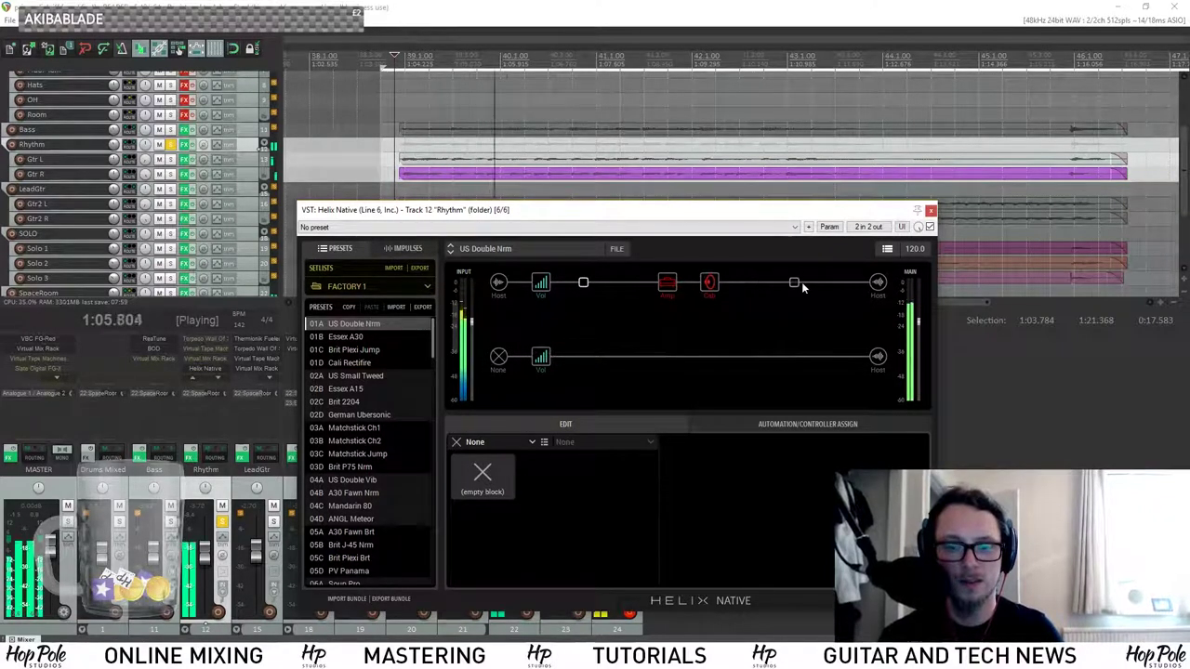
key(space)
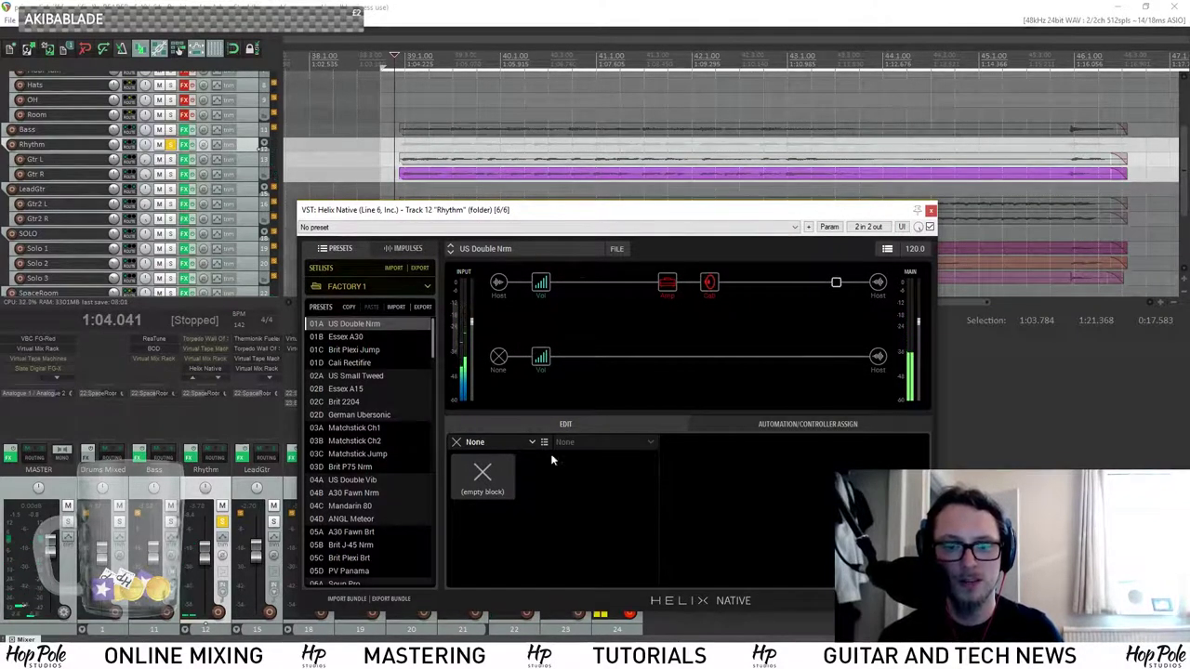
Add a stereo Pan block at the end of the upper path and pan it to Left 100.
click(475, 442)
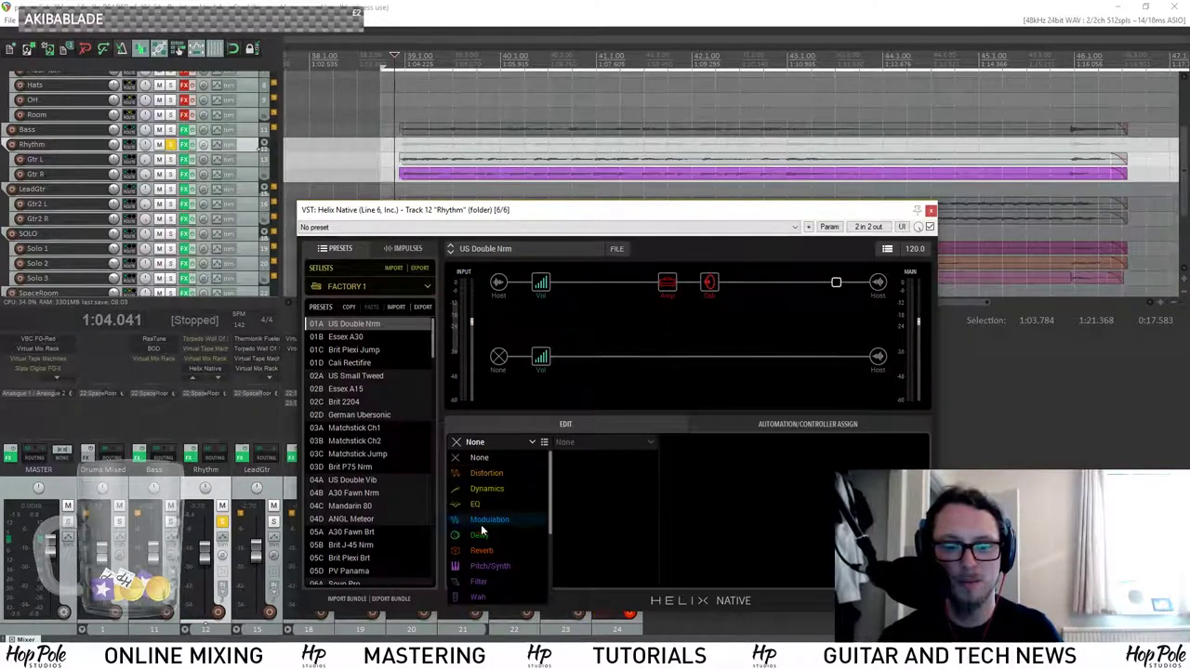
scroll(481, 549, down, 3)
click(486, 597)
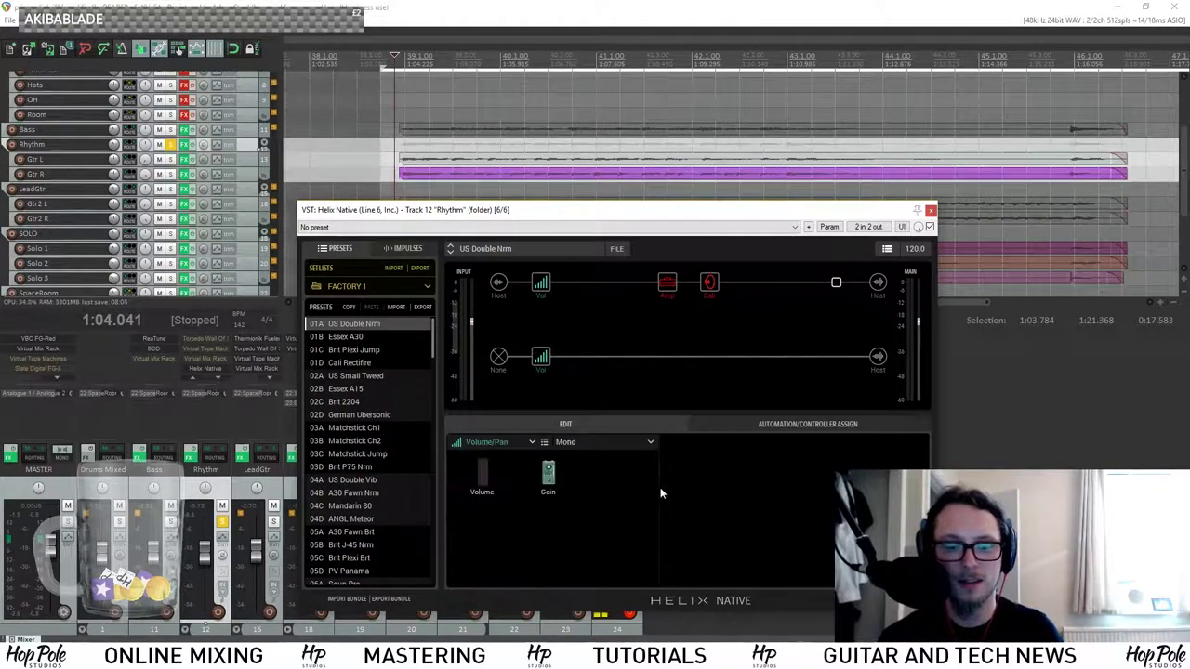
click(597, 442)
click(569, 470)
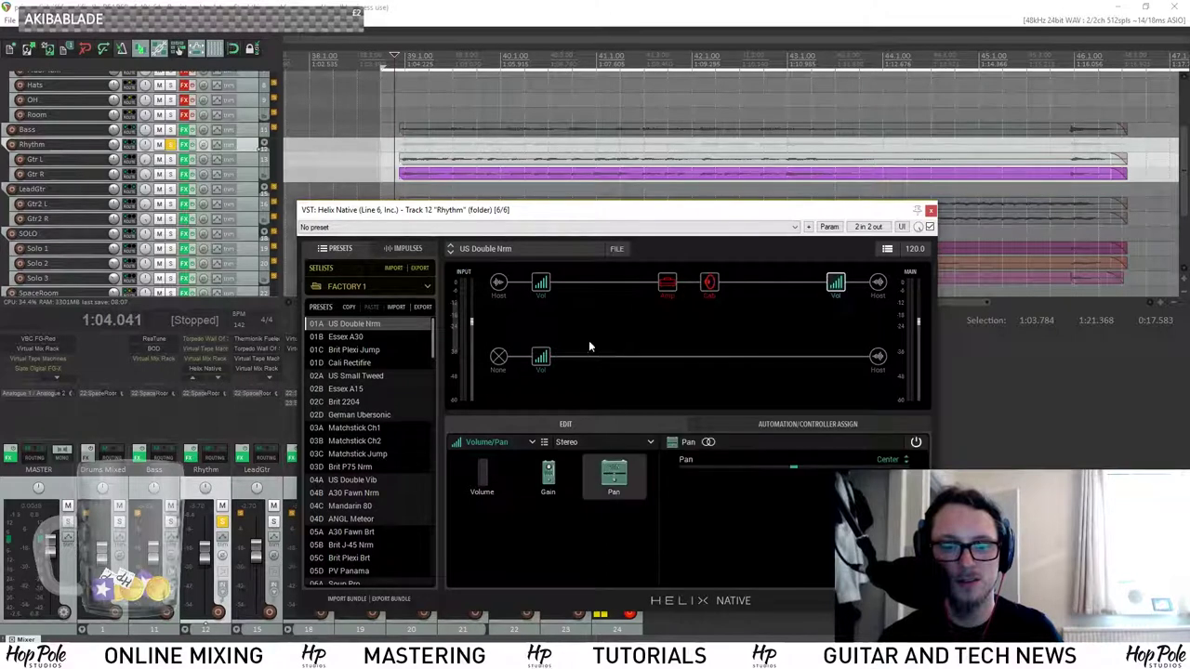
click(540, 282)
click(834, 283)
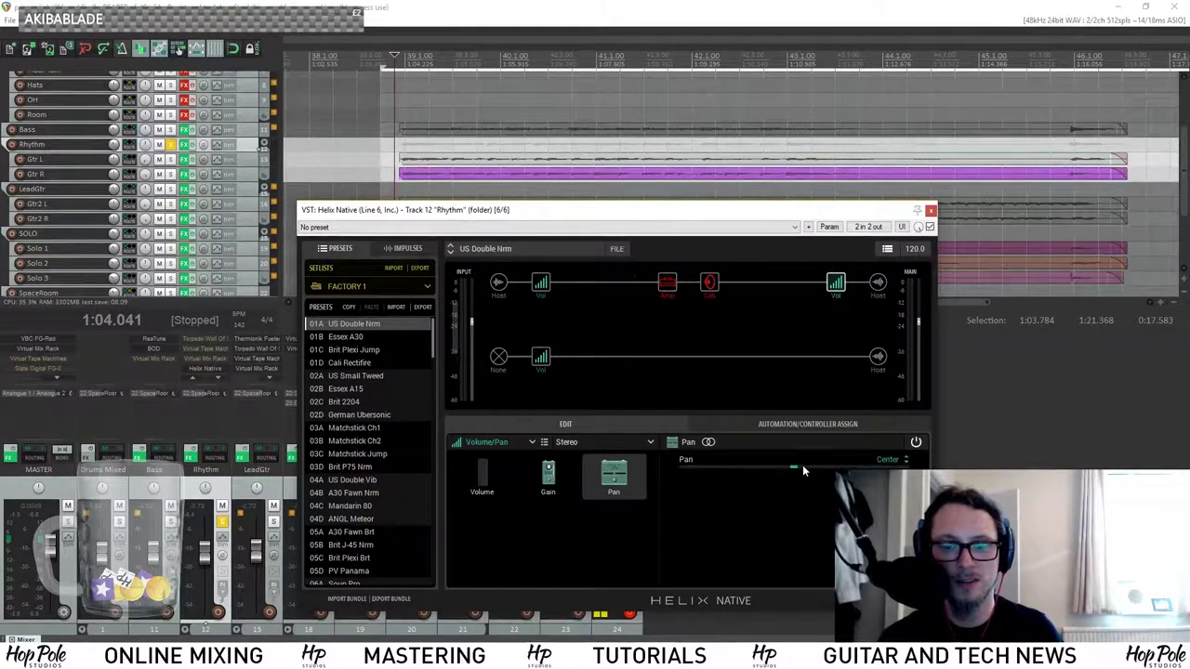
Add a stereo Pan block at the end of the lower path and pan it to Right 100.
click(836, 356)
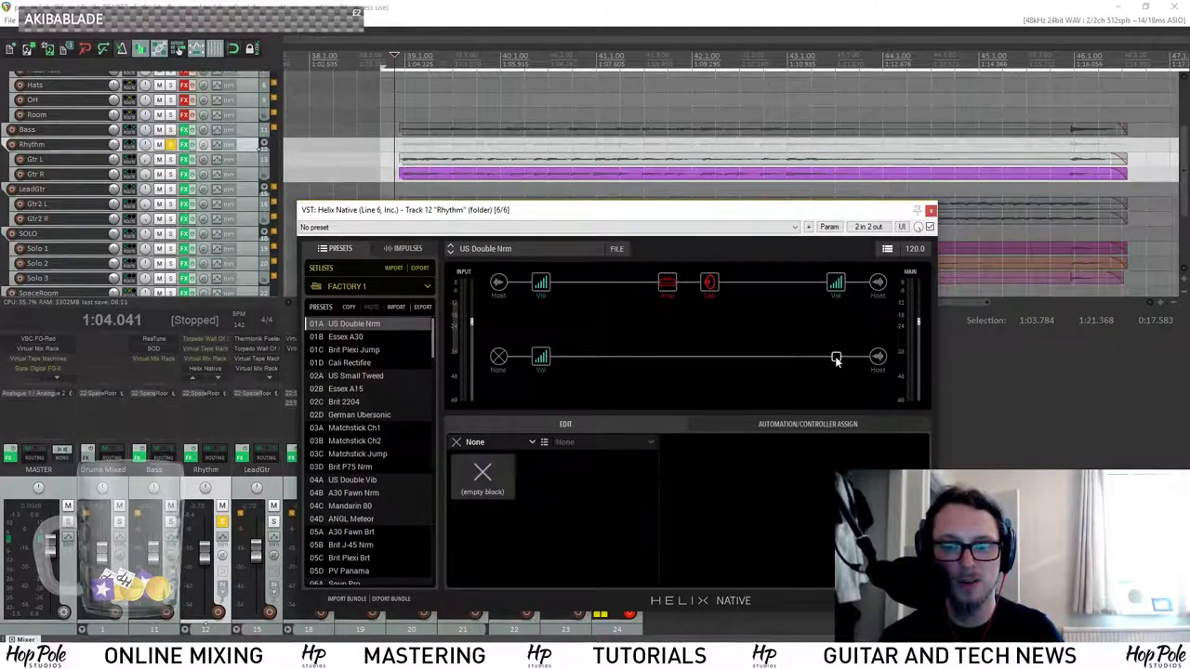
click(468, 447)
scroll(481, 539, down, 4)
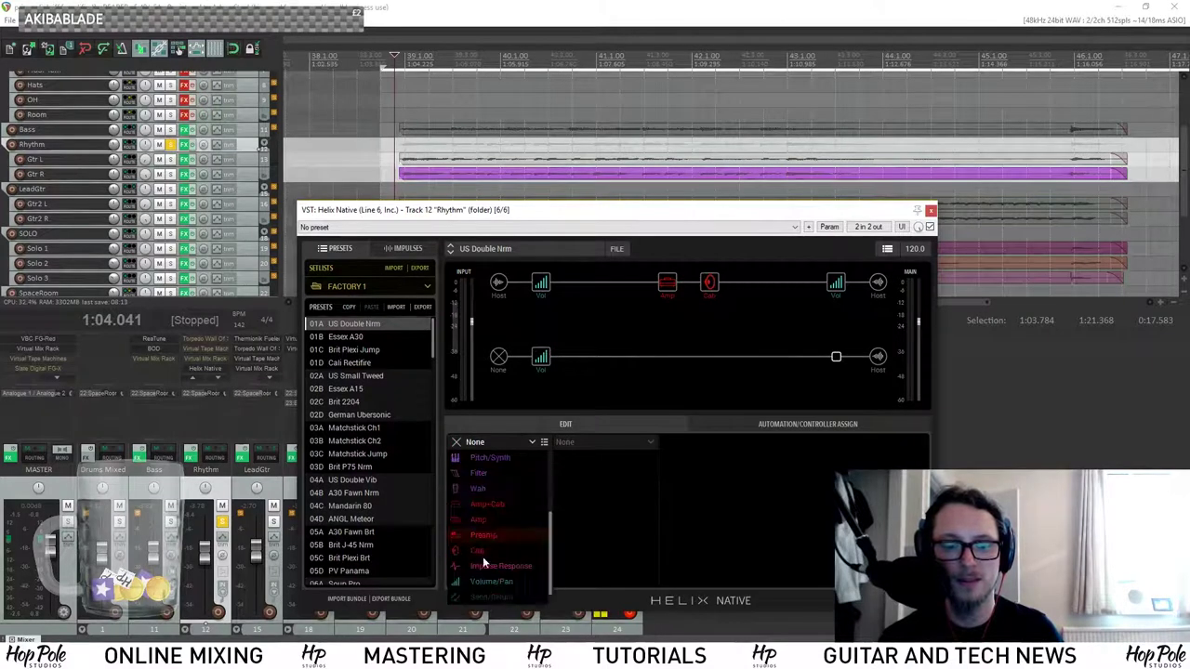
click(480, 584)
click(572, 445)
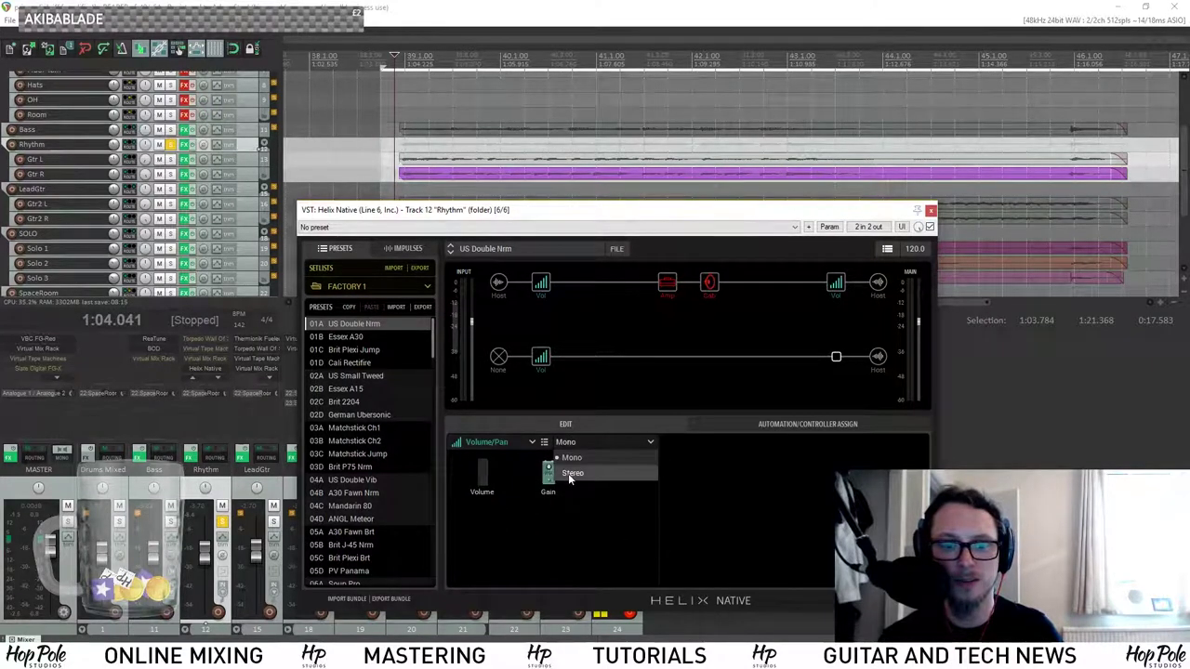
click(568, 473)
click(616, 484)
drag(791, 469, 974, 467)
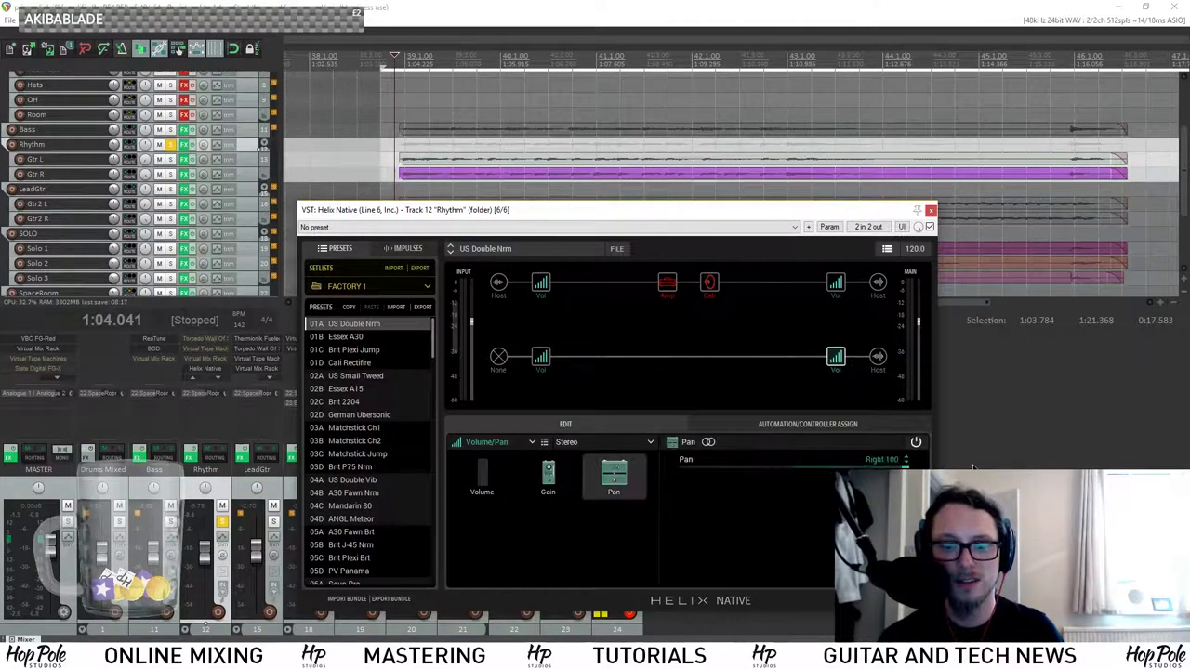
Check the pan blocks on both paths and play the rhythm guitars to hear the panning.
click(541, 358)
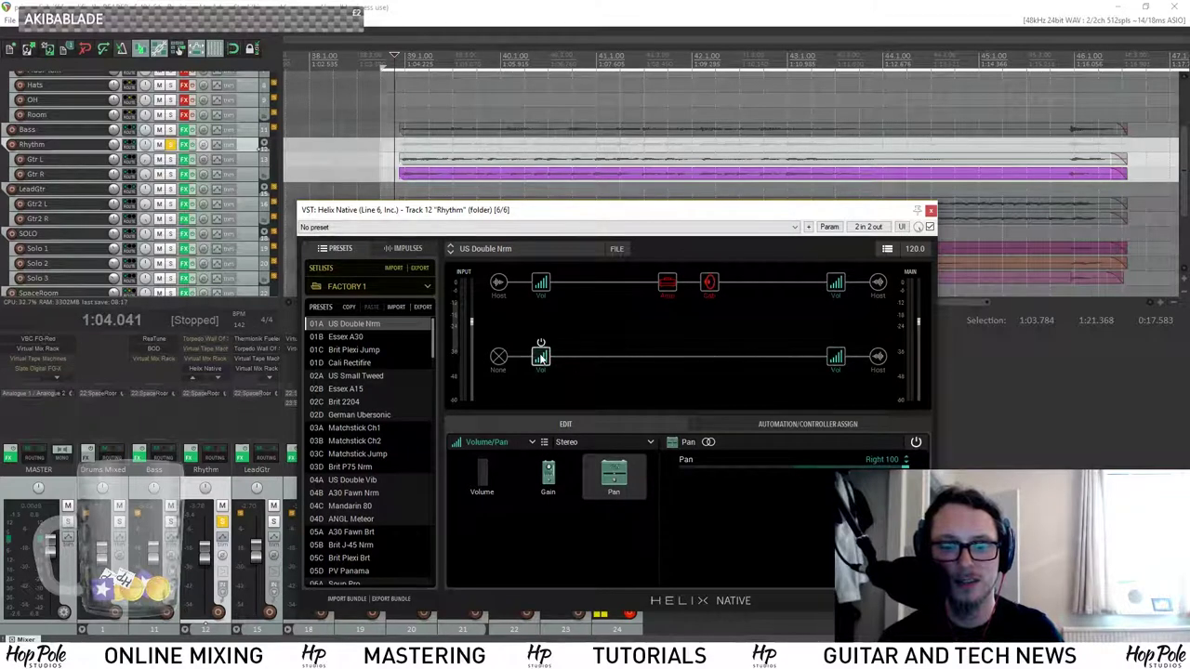
click(547, 290)
click(837, 288)
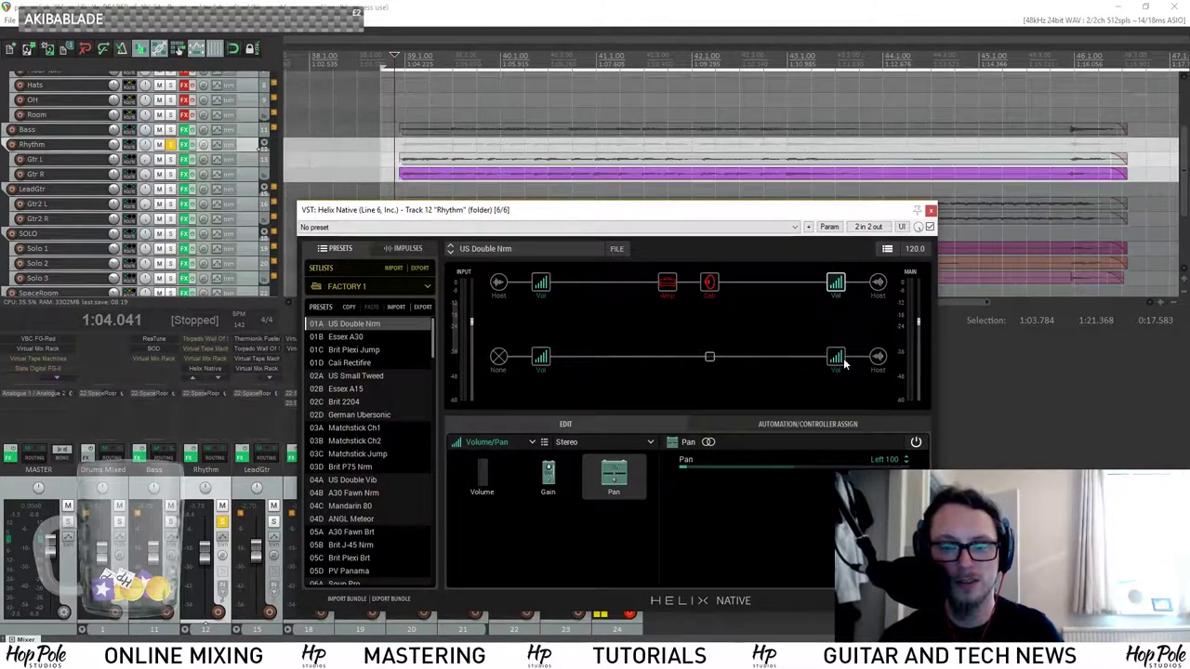
key(space)
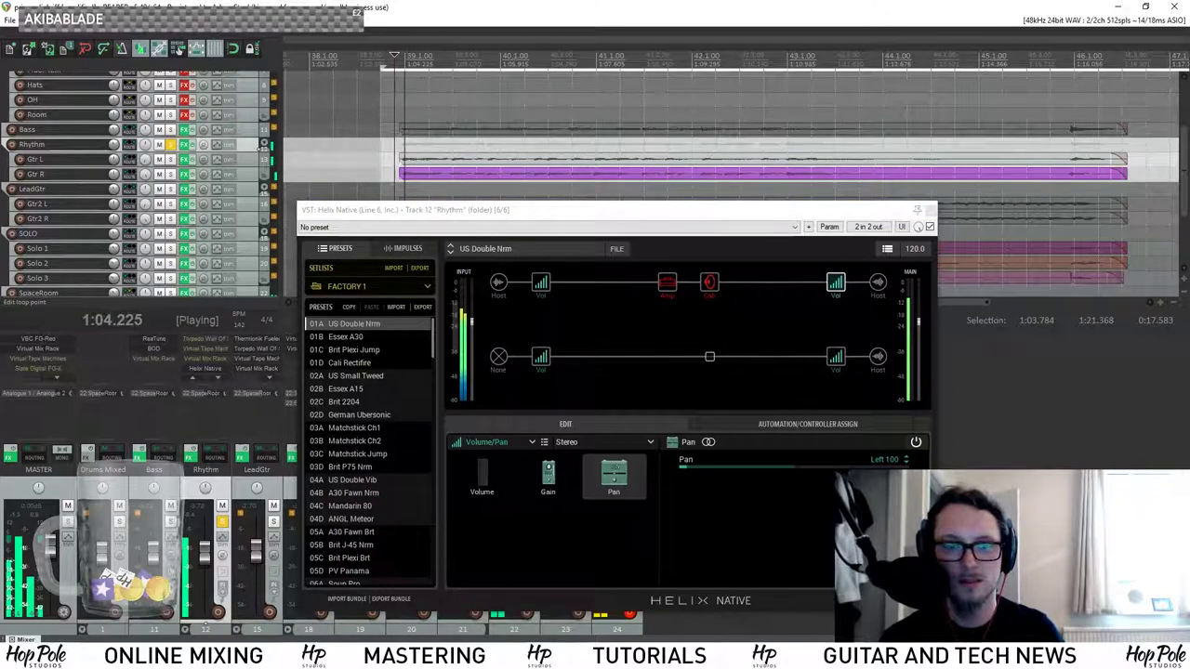
Check the volume, pan and amp blocks, set the lower path's input to Host, and play the rhythm guitars briefly.
key(space)
click(540, 358)
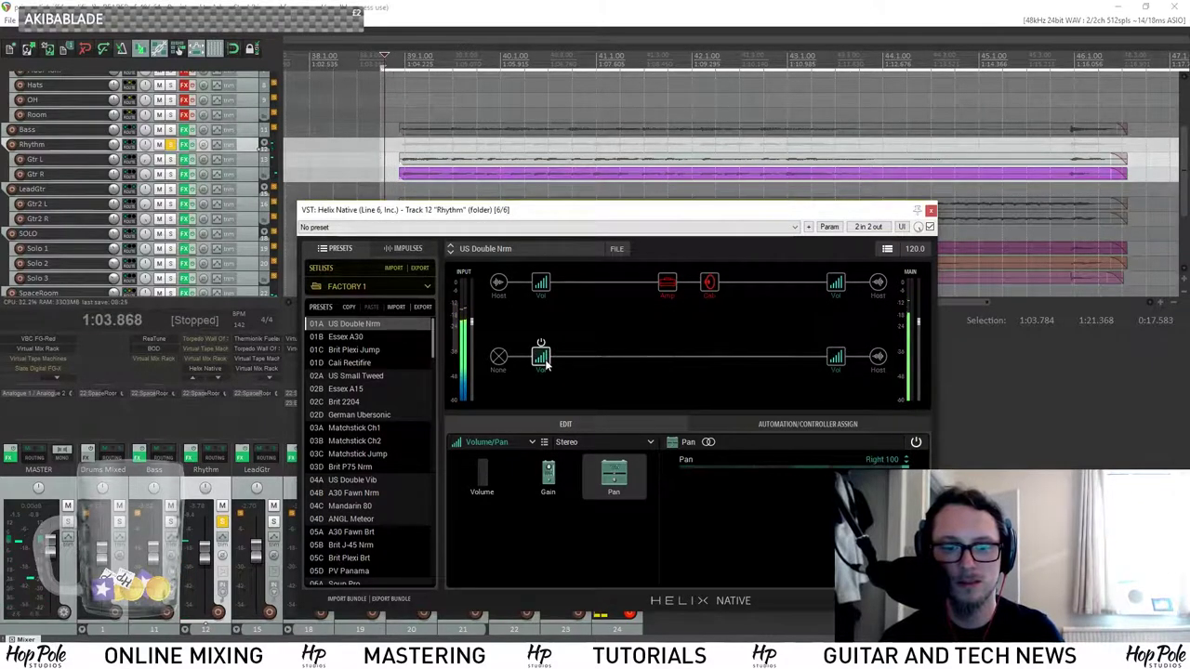
click(833, 365)
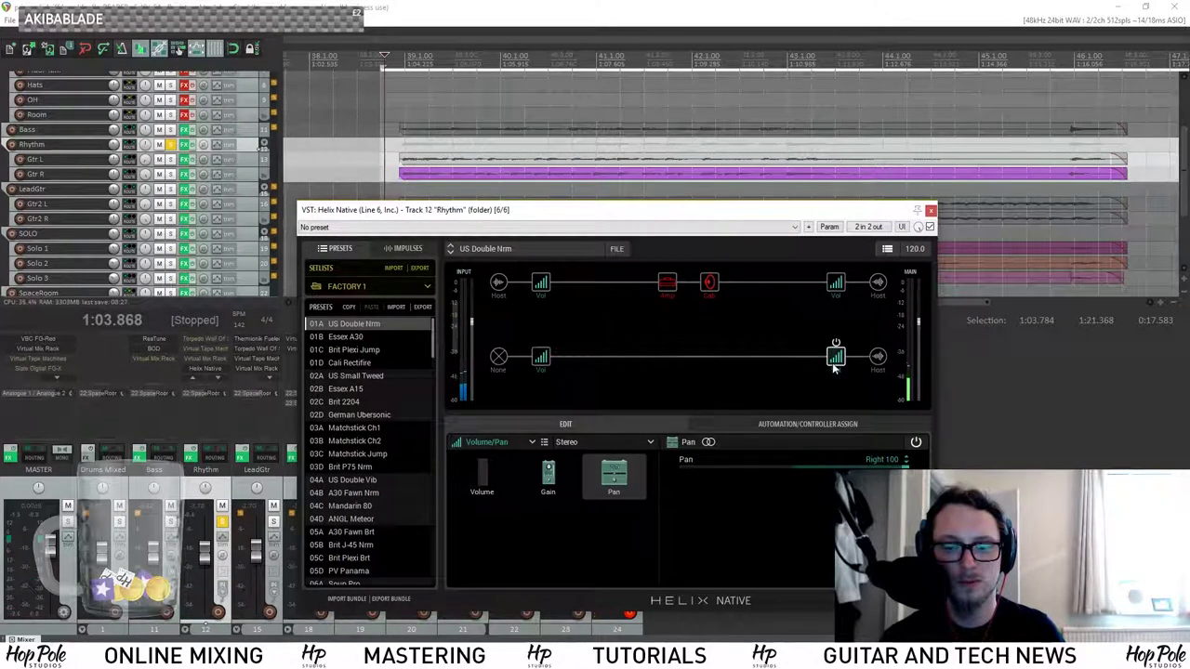
click(709, 281)
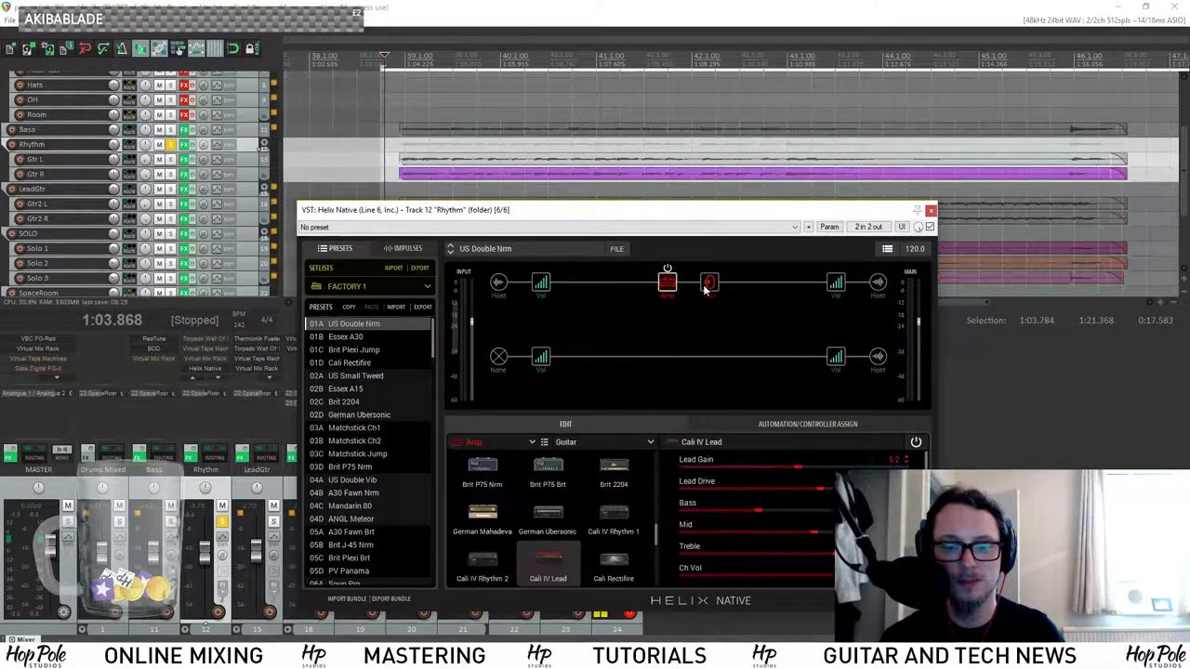
click(835, 283)
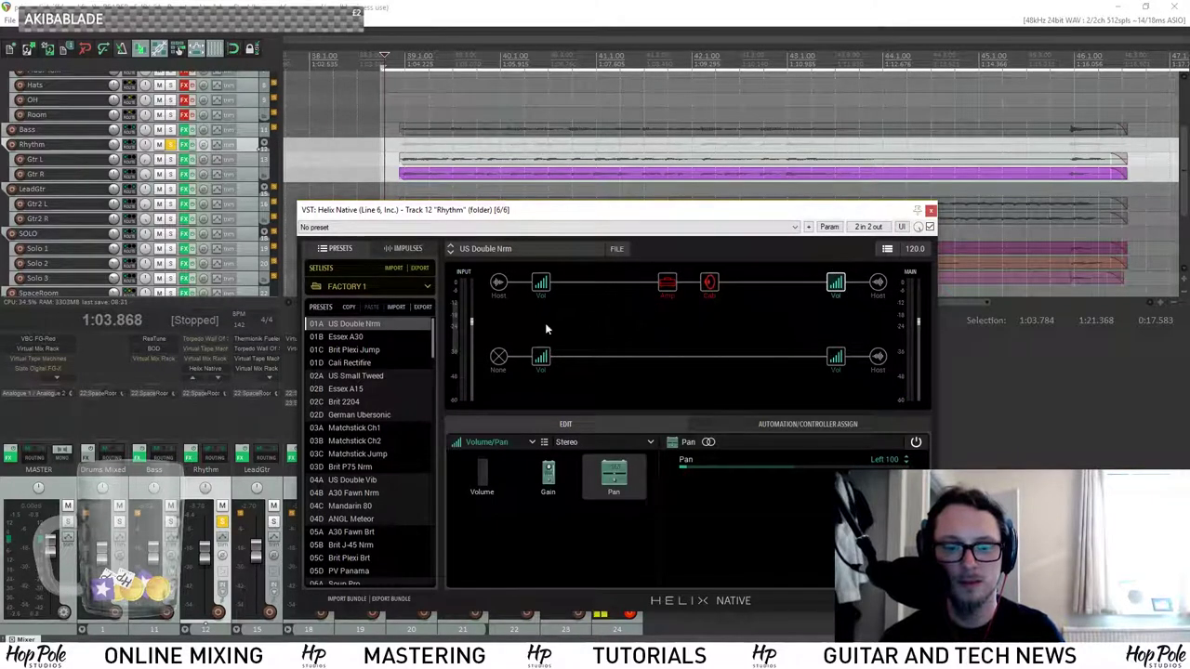
click(499, 361)
click(546, 472)
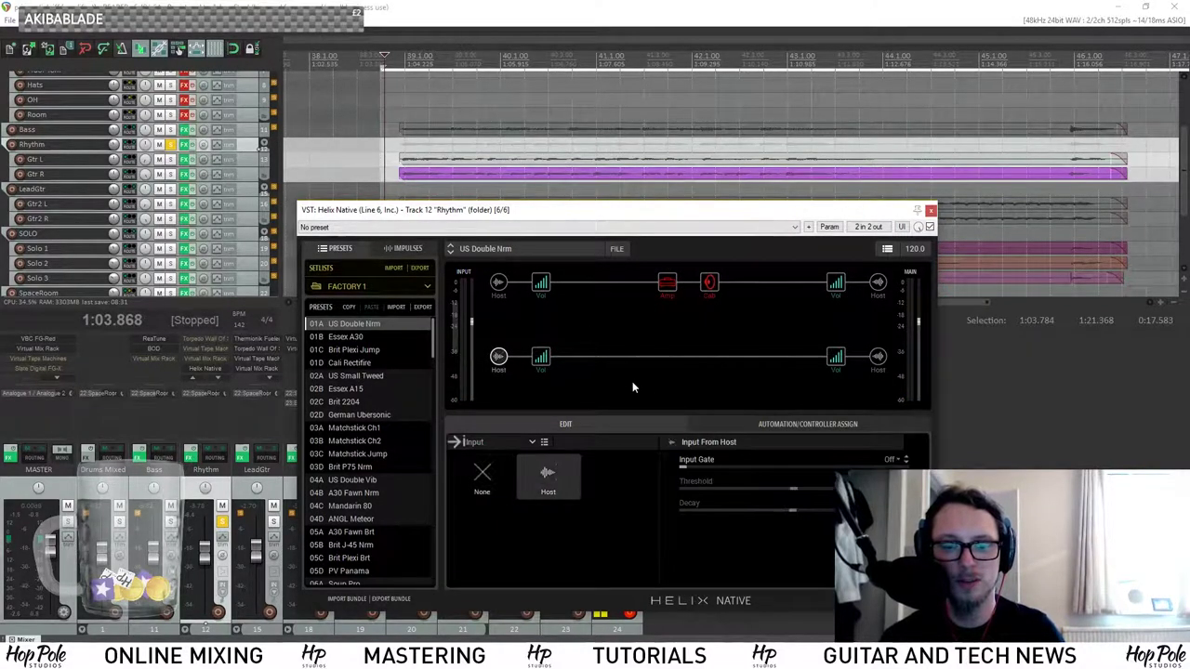
key(space)
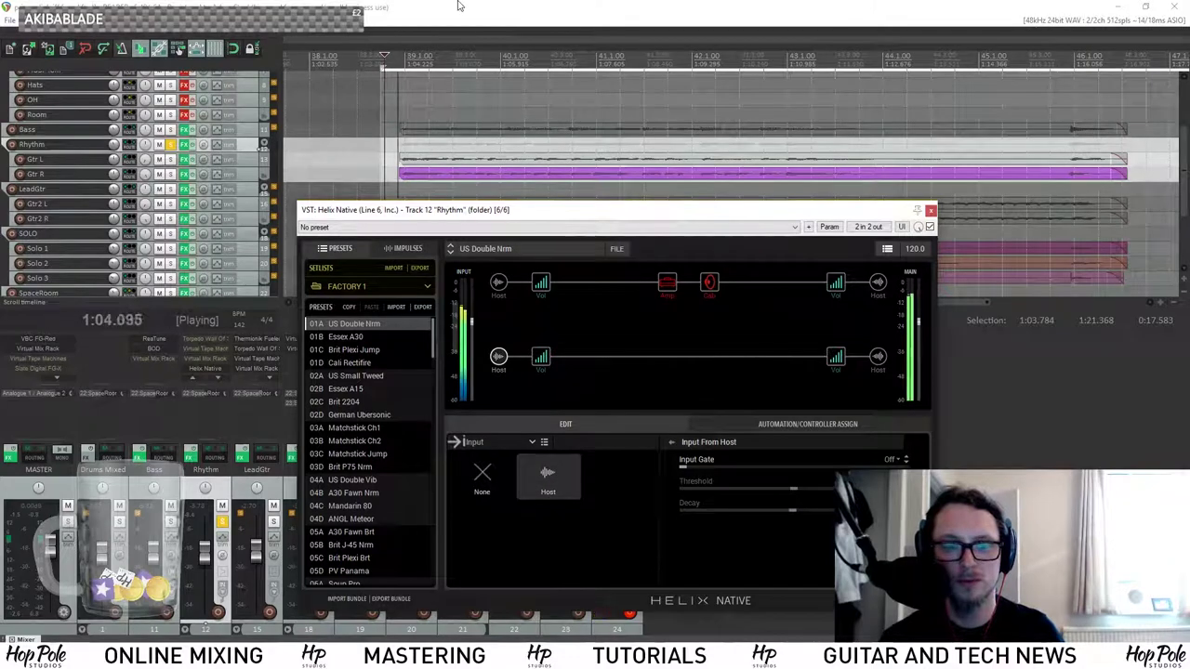
key(space)
Add a Cali Rectifire guitar amp block to the lower path, directly below the upper path's amp.
click(666, 357)
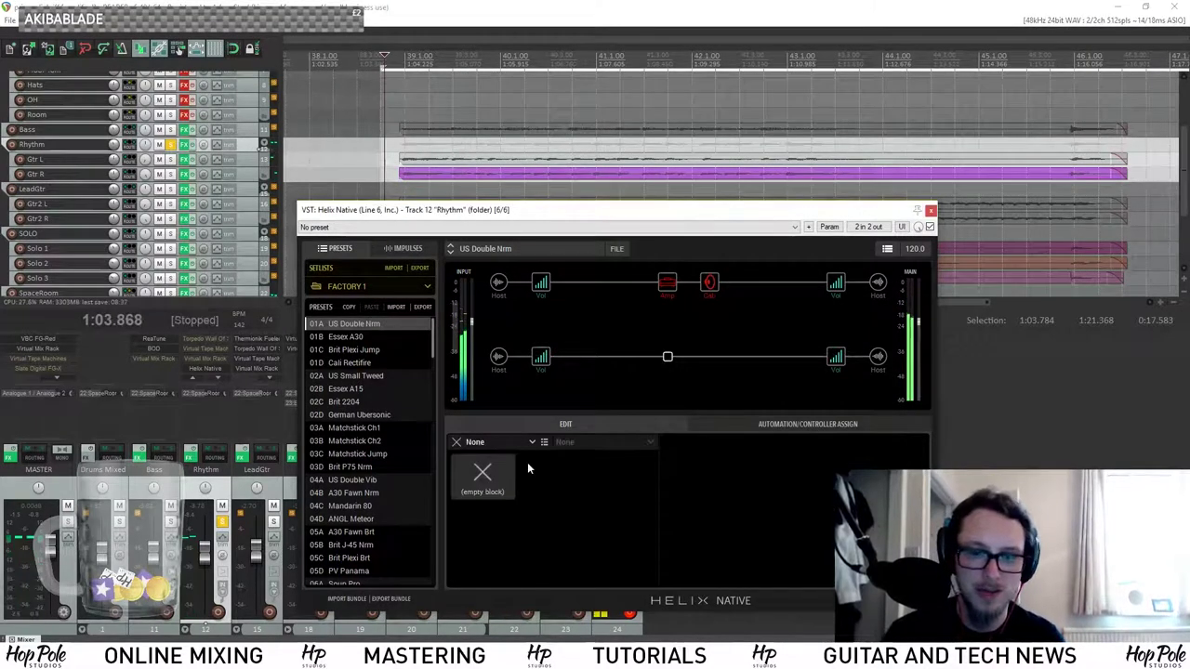
click(514, 446)
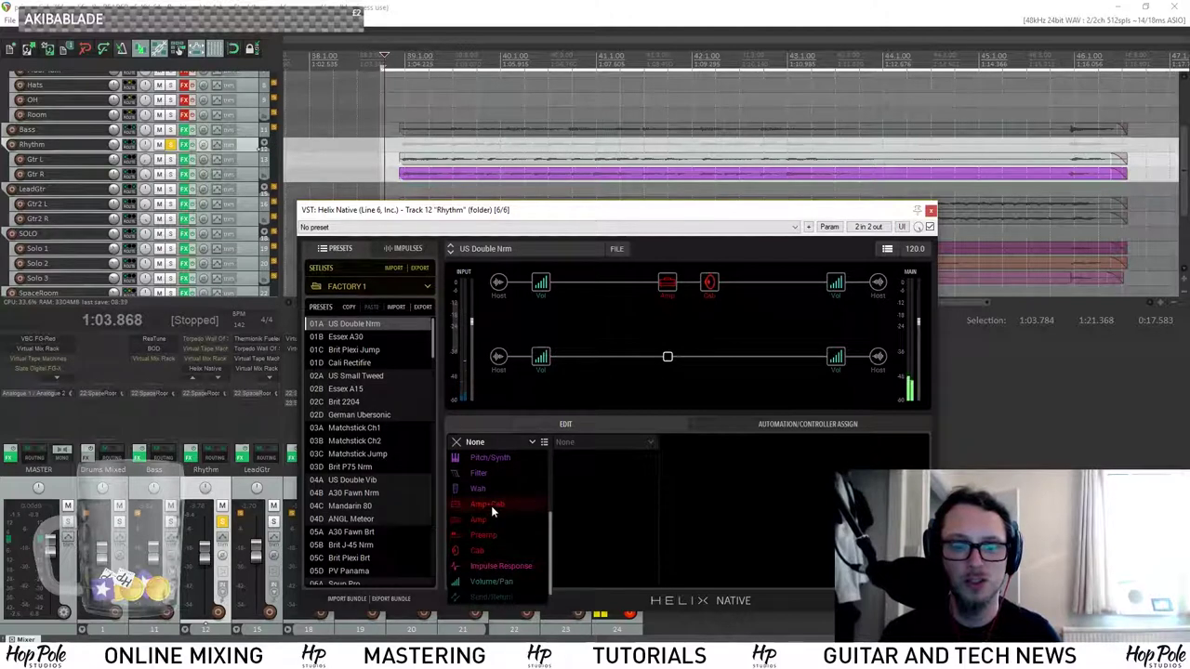
click(490, 506)
click(502, 443)
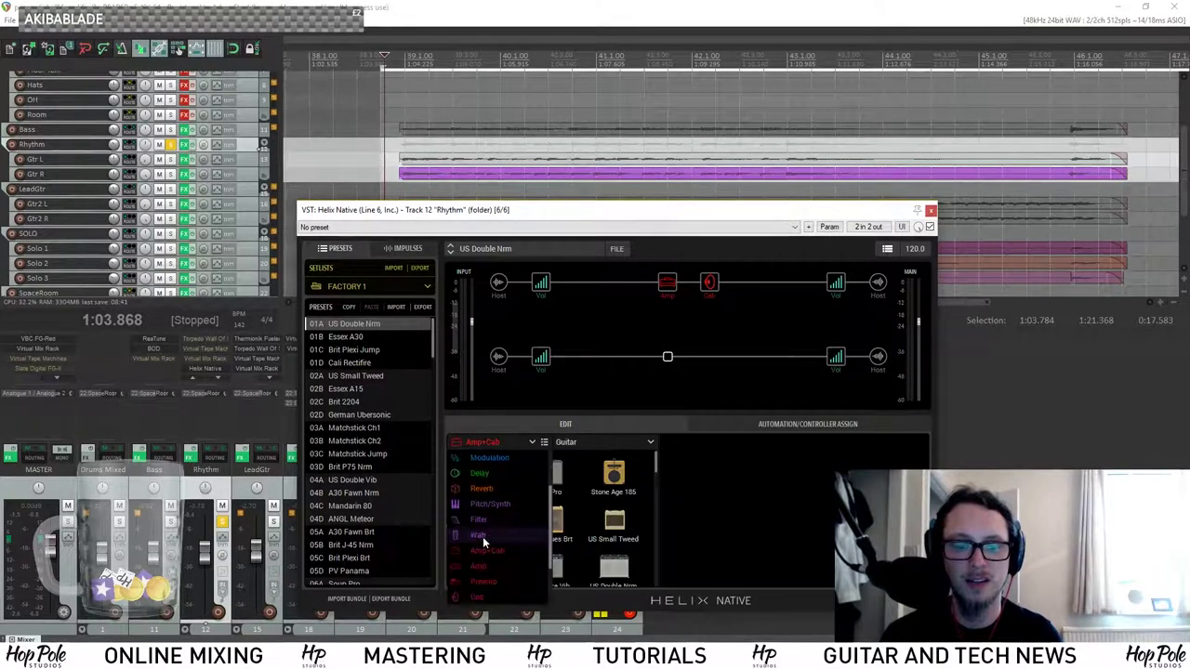
click(486, 548)
scroll(576, 525, down, 4)
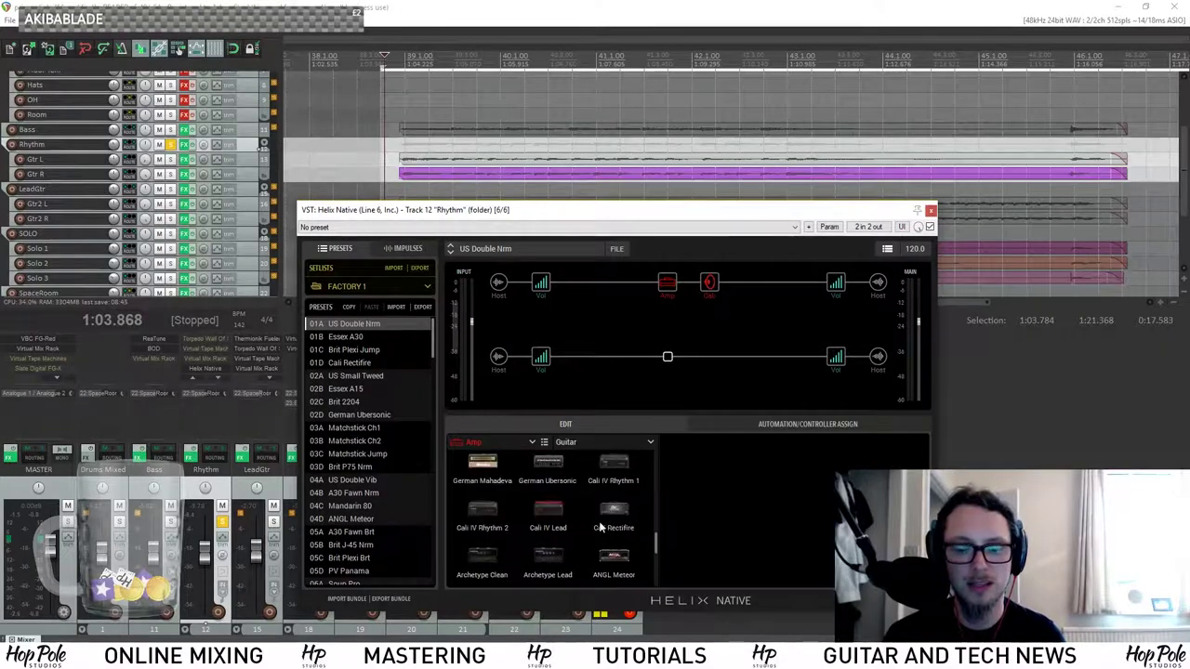
scroll(595, 526, down, 1)
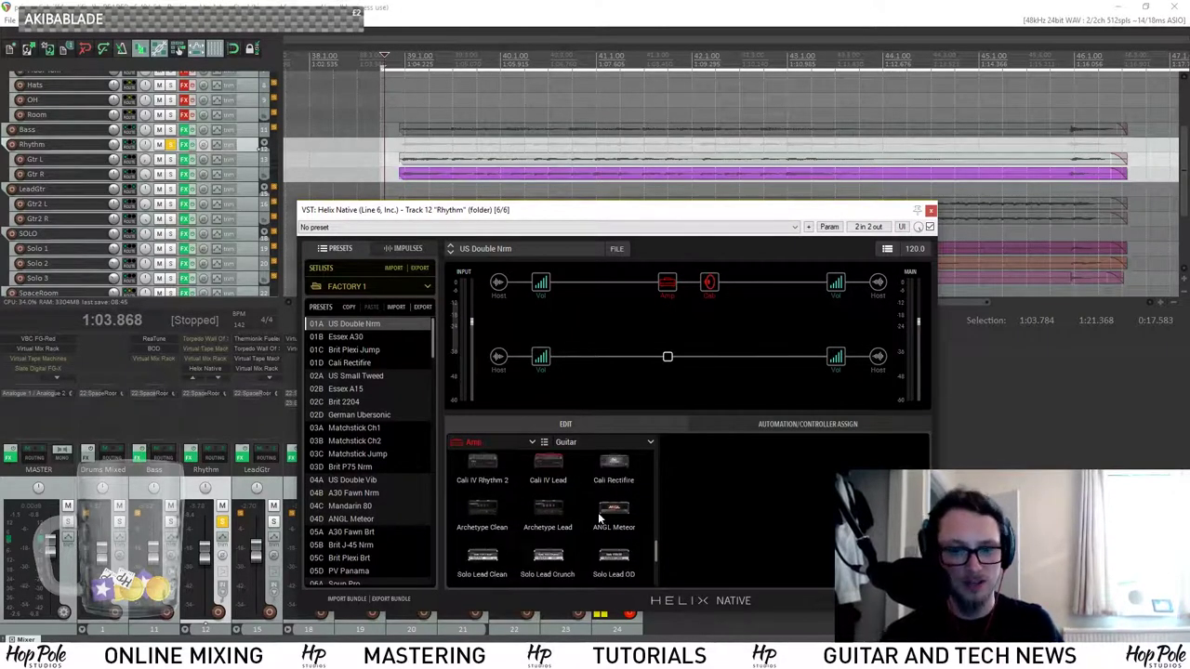
click(616, 467)
Add a dual cab block with the 4x12 SoloLead EM after the lower path's amp.
click(710, 357)
click(469, 441)
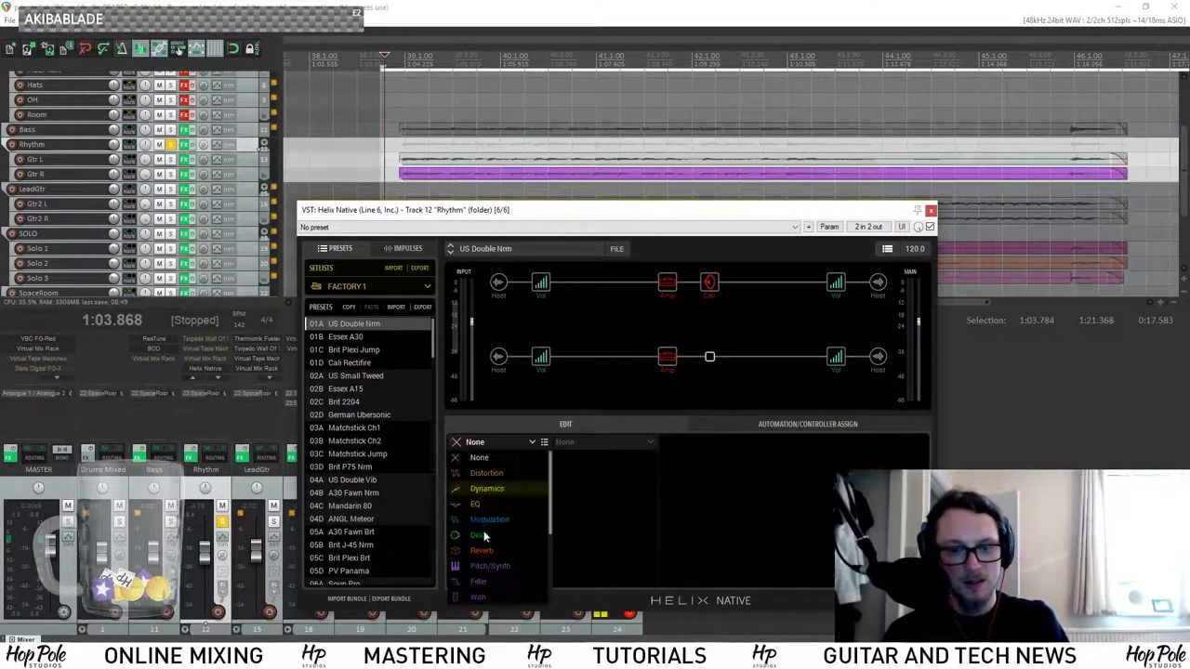
click(484, 548)
scroll(569, 517, down, 5)
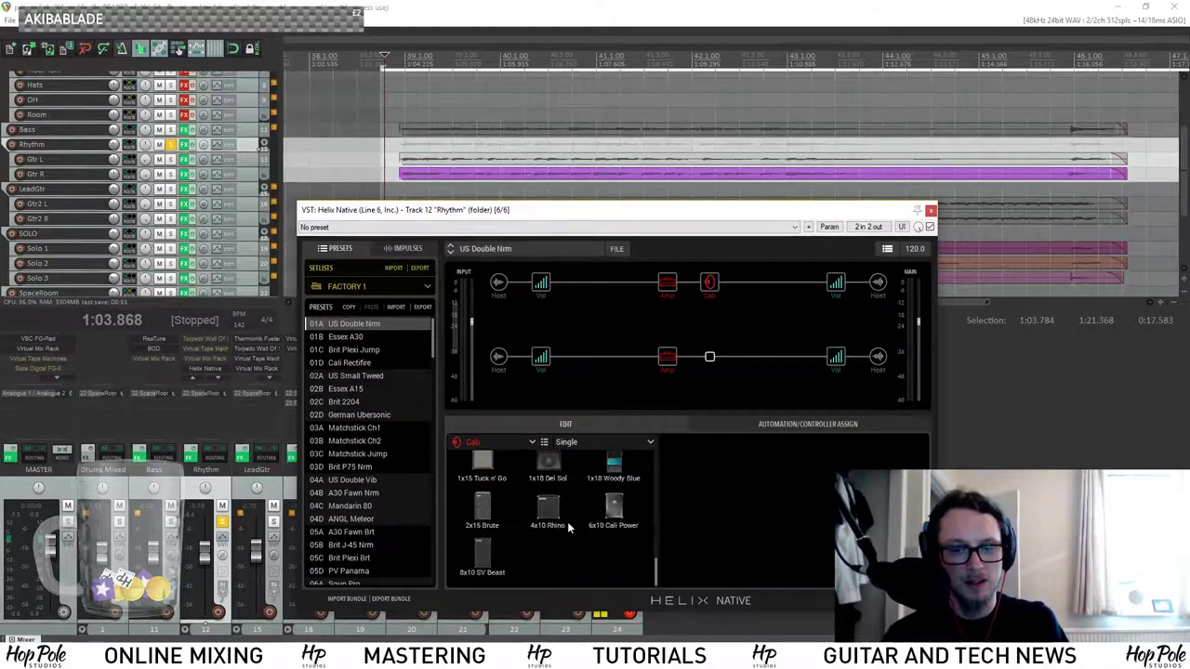
click(586, 442)
click(585, 442)
click(583, 442)
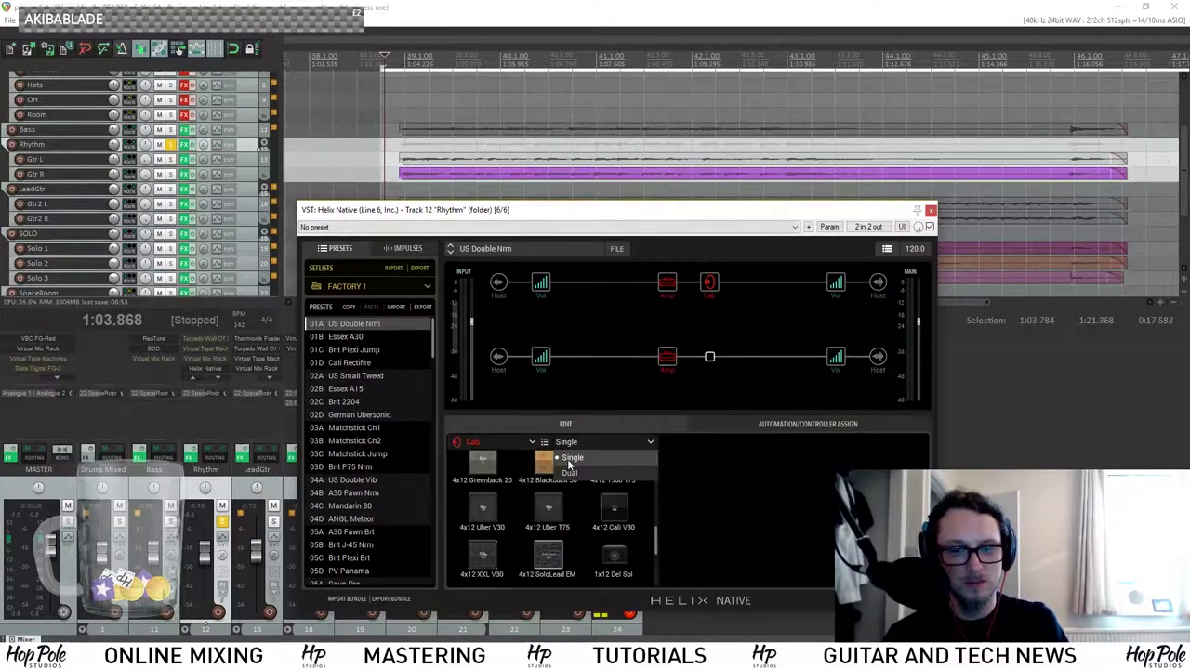
click(591, 474)
scroll(526, 503, down, 3)
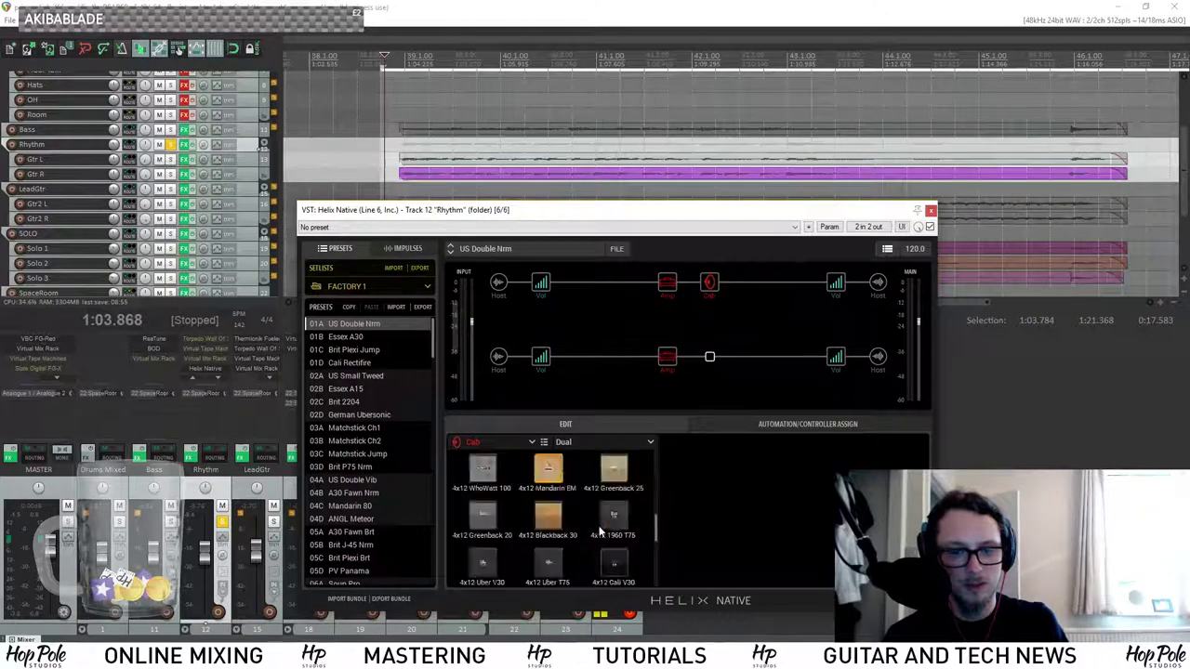
click(557, 487)
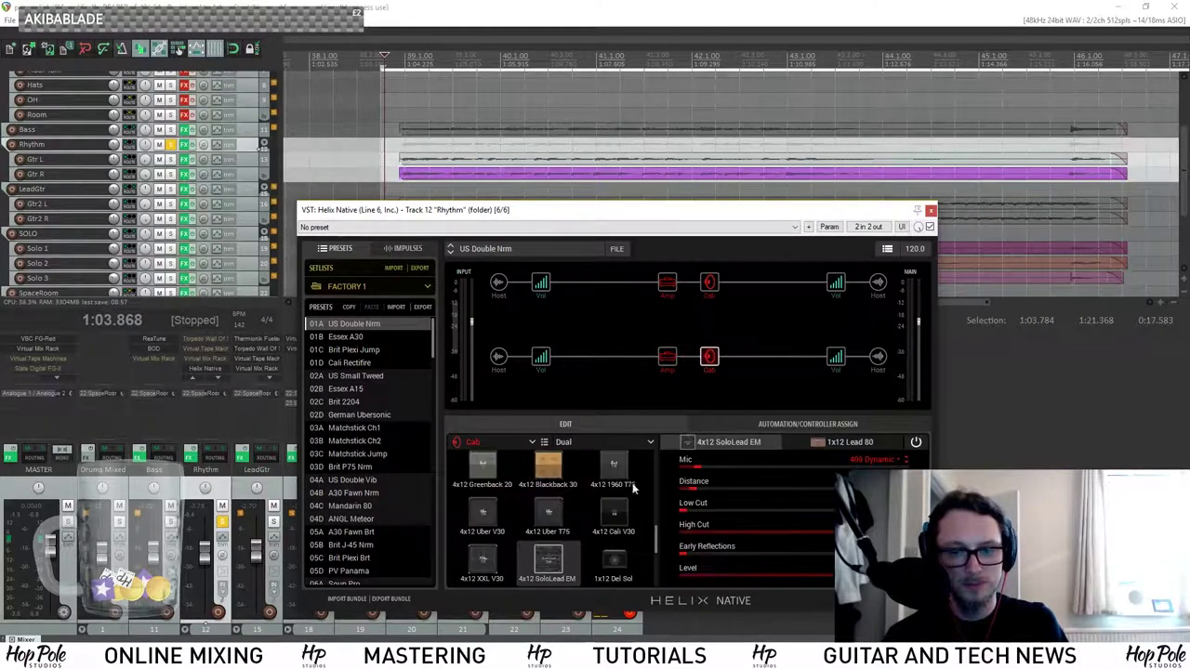
Change the lower path's cab to a single 4x12 Cali V30 and show the available models as a list.
click(818, 446)
click(766, 444)
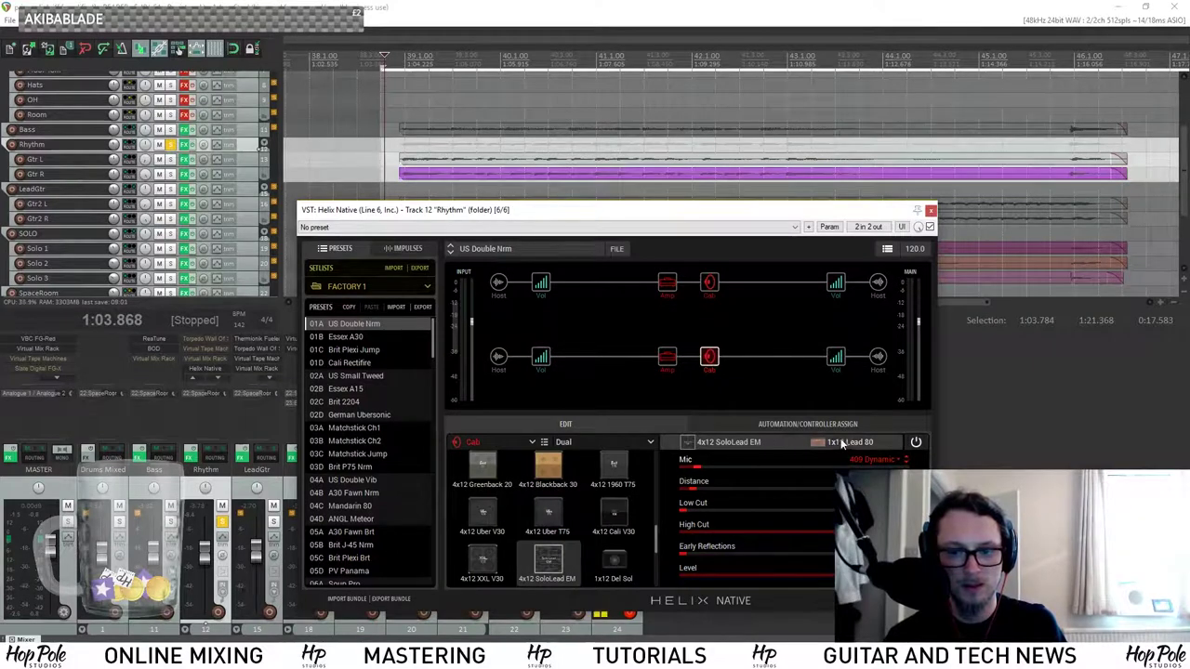
click(836, 443)
click(756, 442)
click(583, 445)
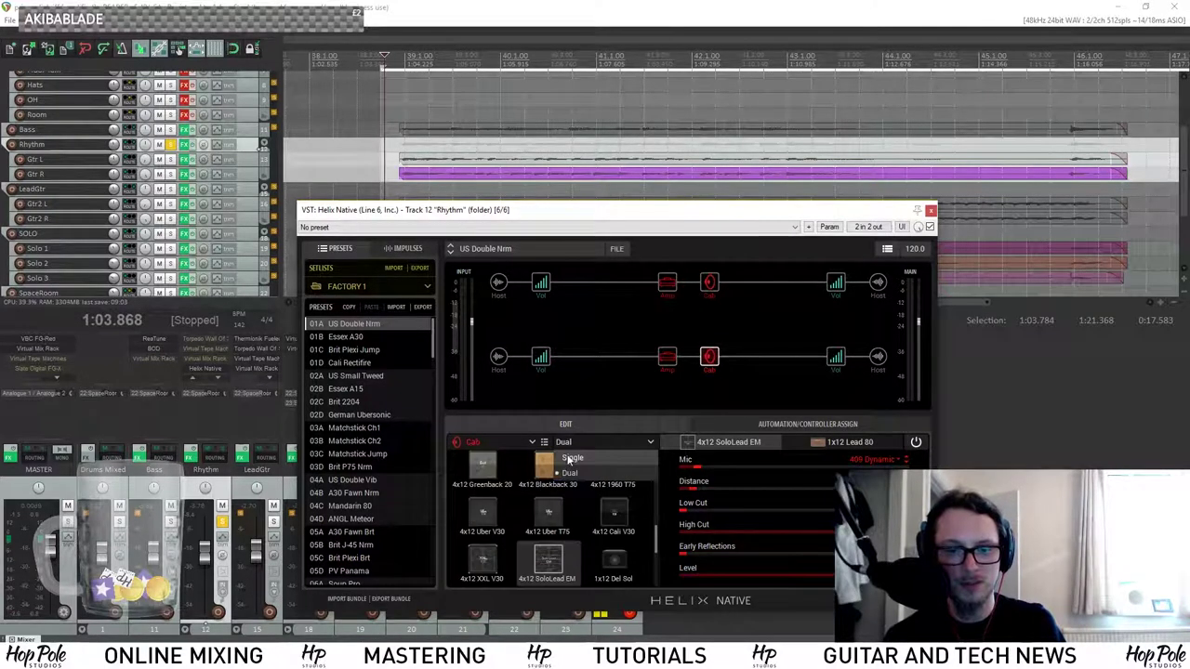
click(567, 460)
scroll(564, 526, down, 2)
scroll(511, 488, up, 1)
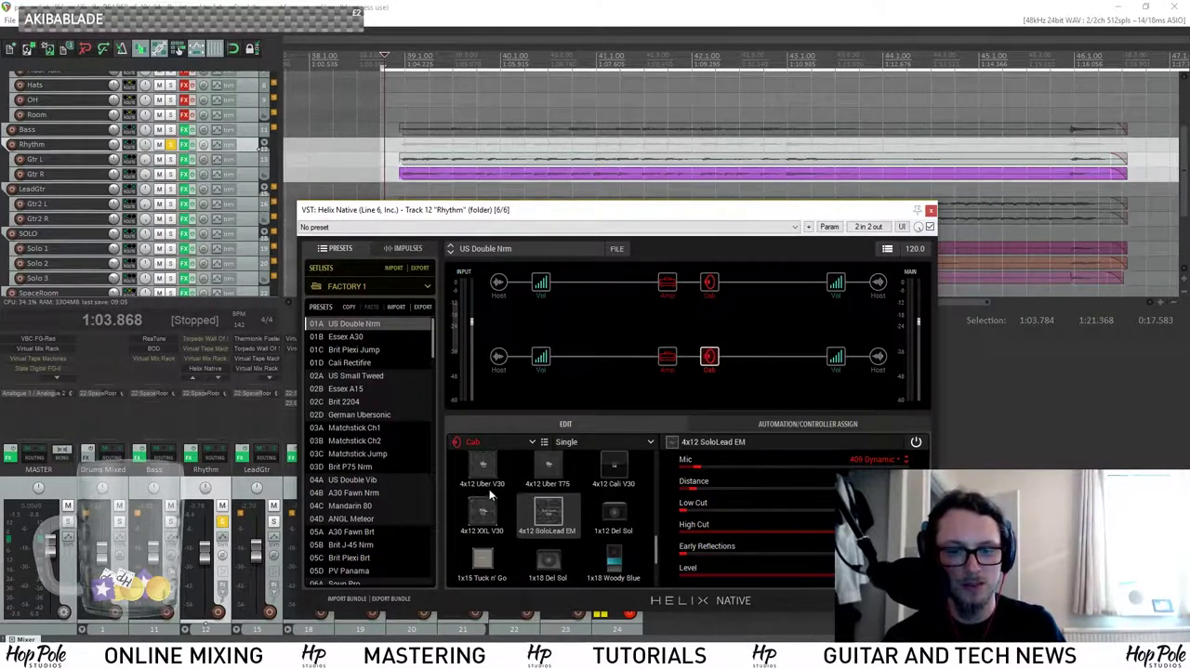
click(615, 469)
scroll(615, 468, up, 2)
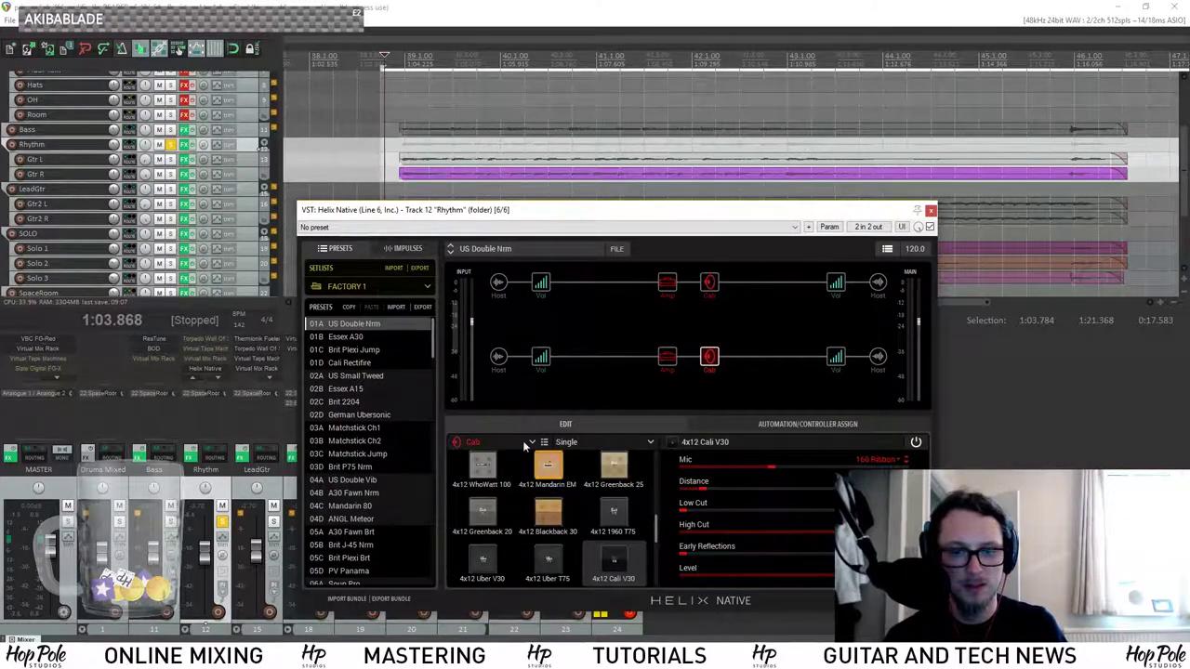
click(546, 443)
scroll(613, 476, up, 1)
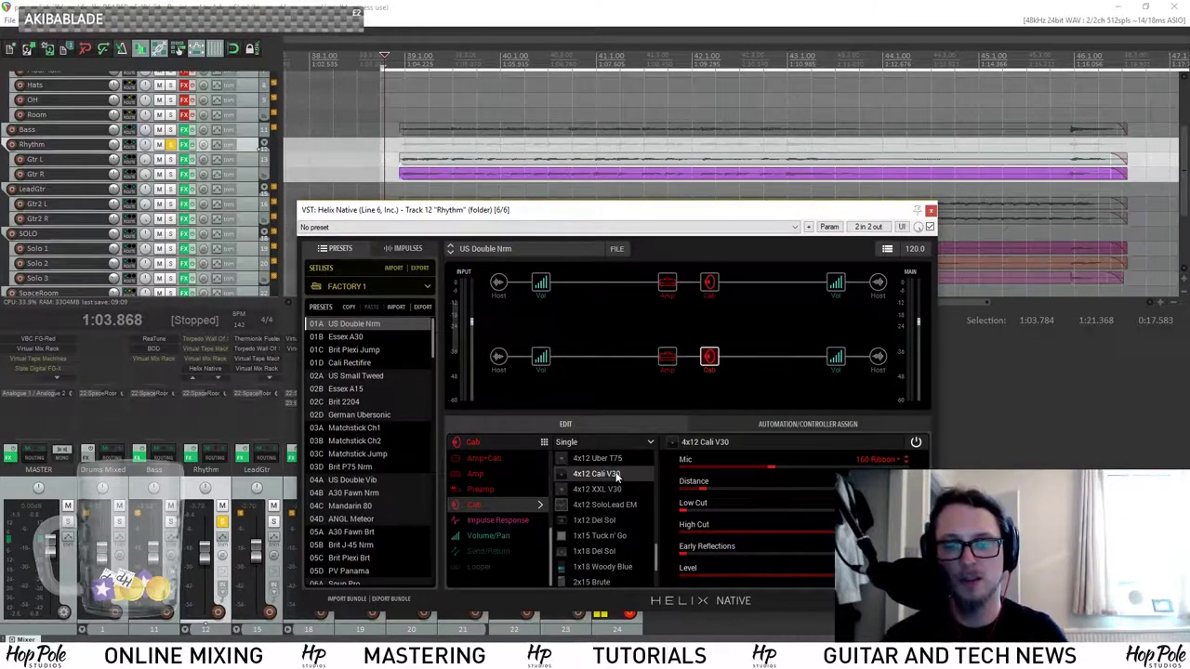
Play the rhythm guitars and raise the Drive of the lower path's Cali Rectifire amp to about 9.
click(667, 356)
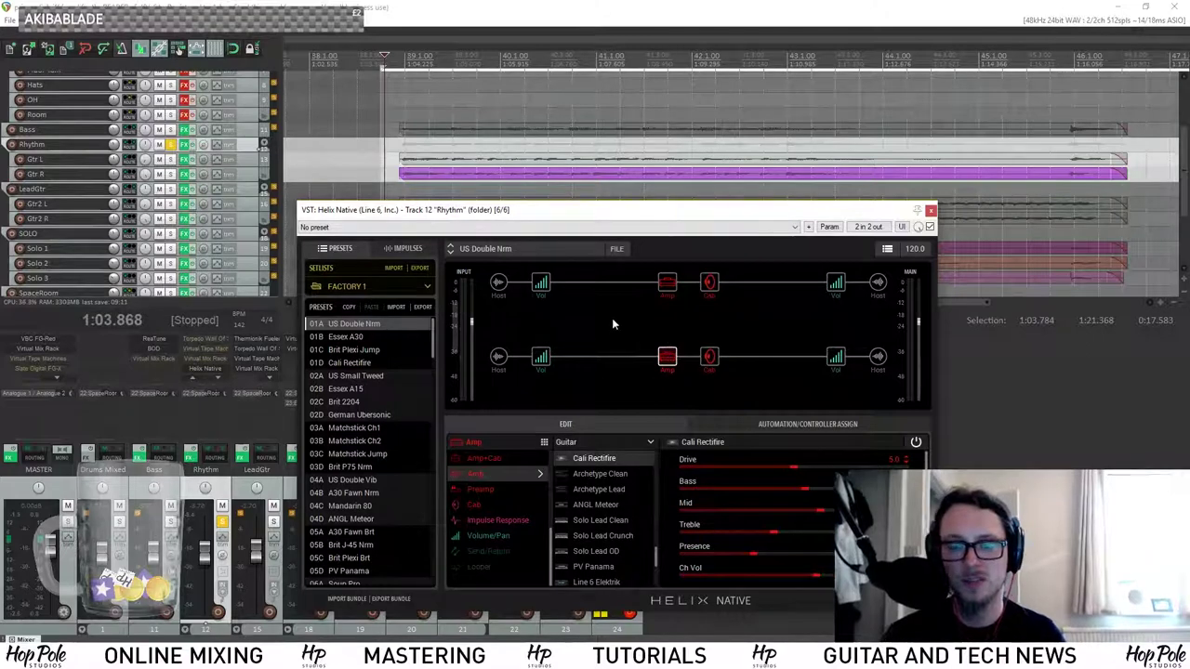
click(553, 31)
key(space)
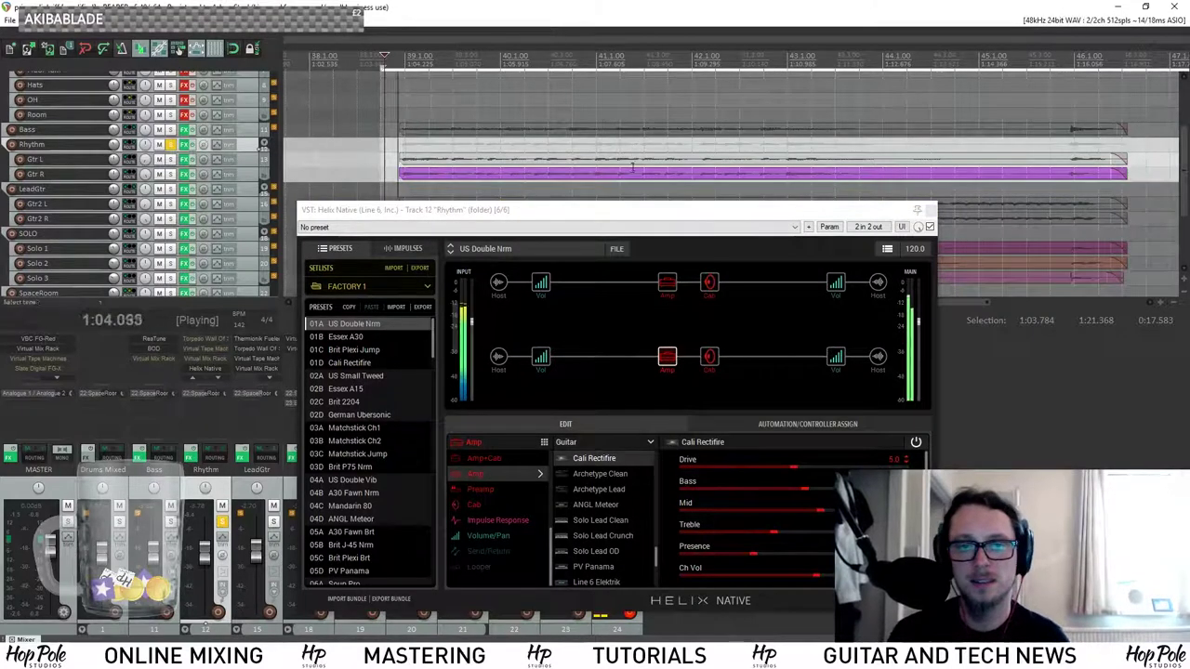
click(646, 465)
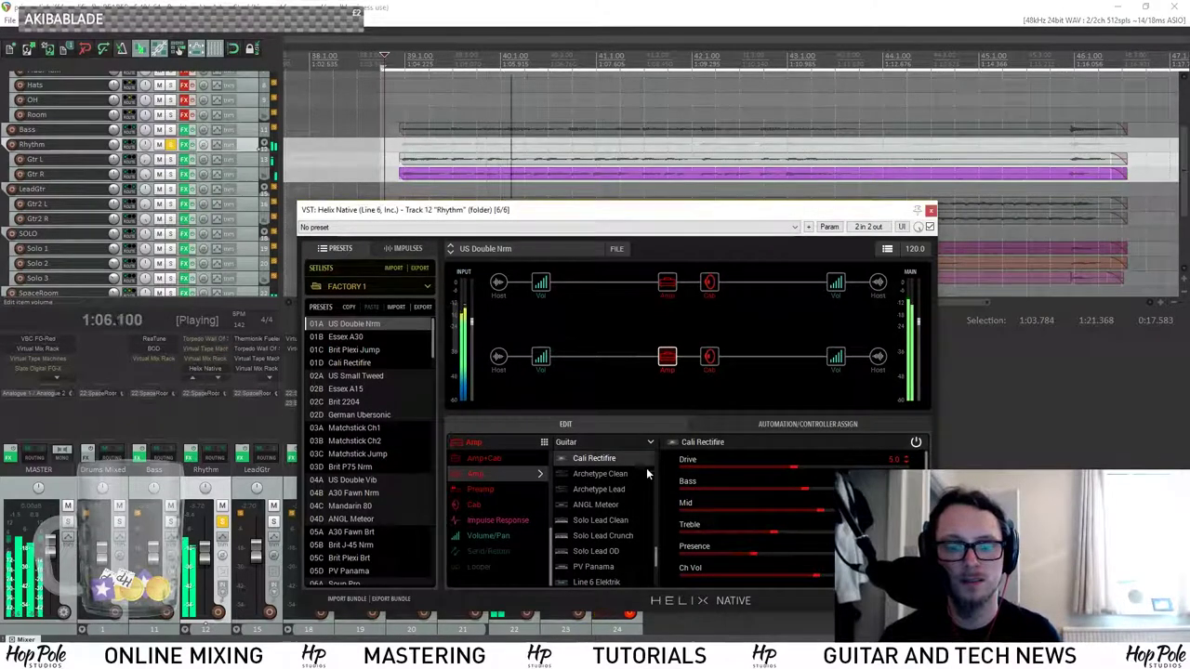
drag(792, 474, 884, 470)
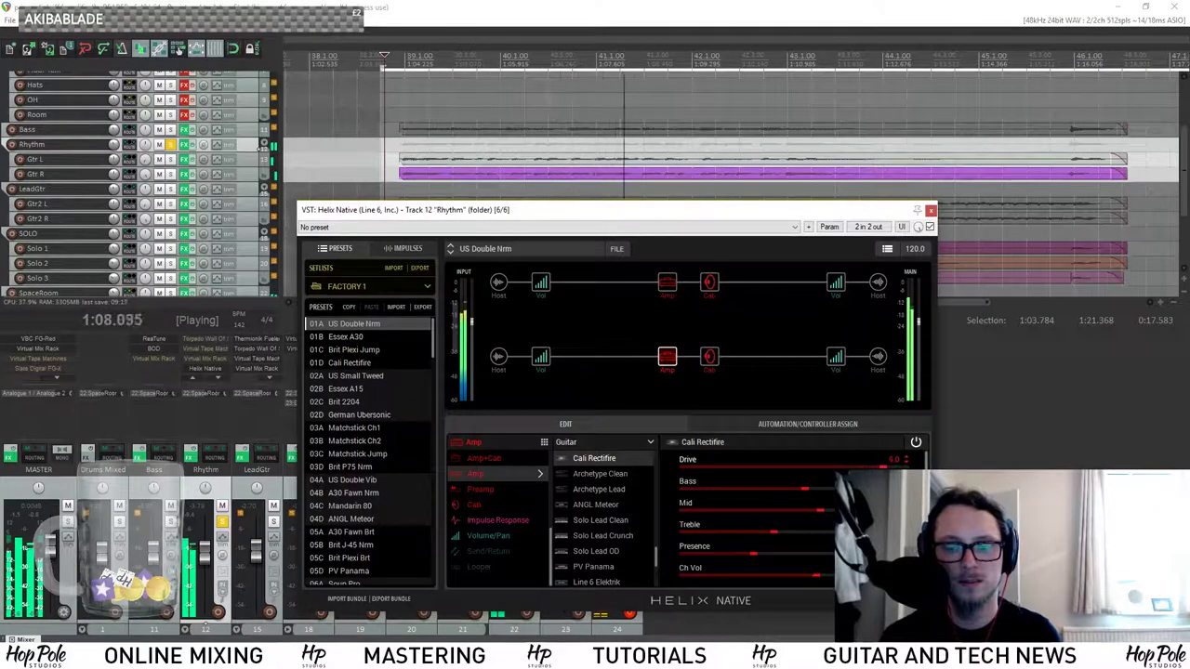
Compare the amp and cab blocks on both paths while the guitars play, and stop playback.
click(673, 288)
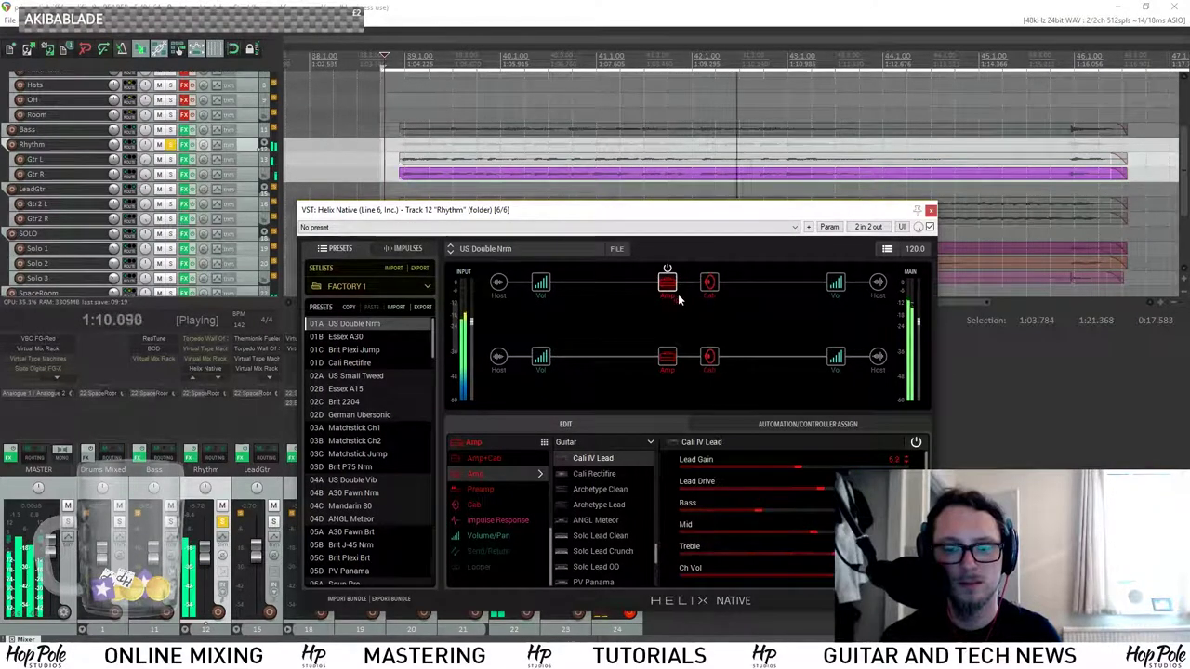
click(709, 282)
click(710, 356)
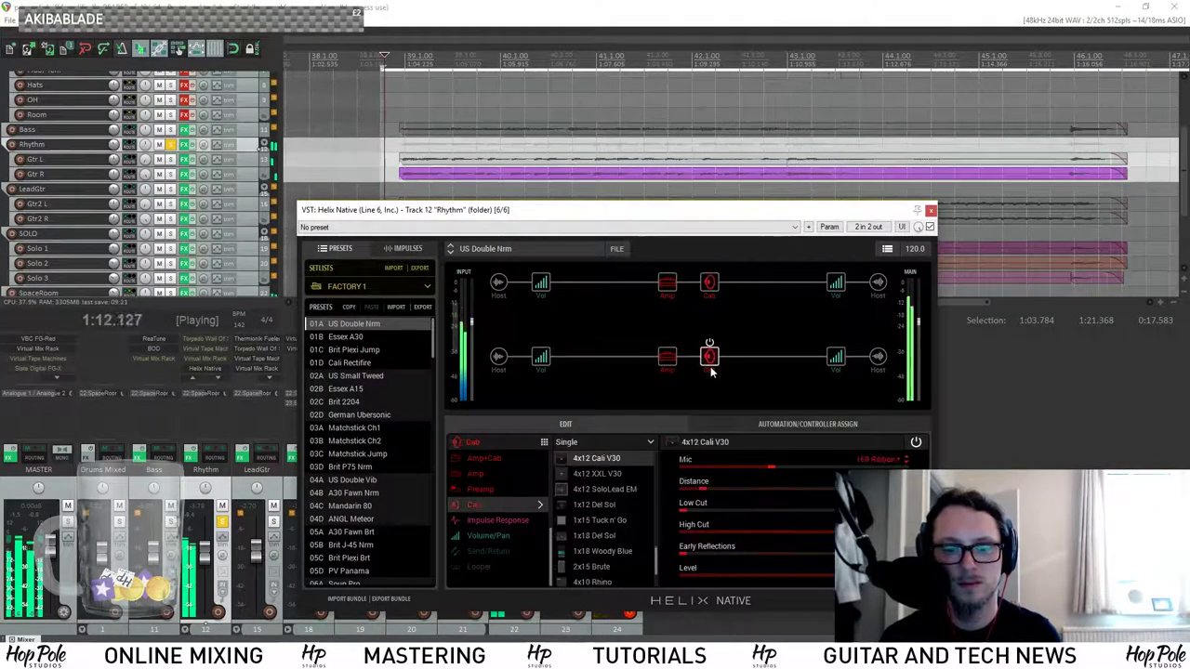
click(664, 284)
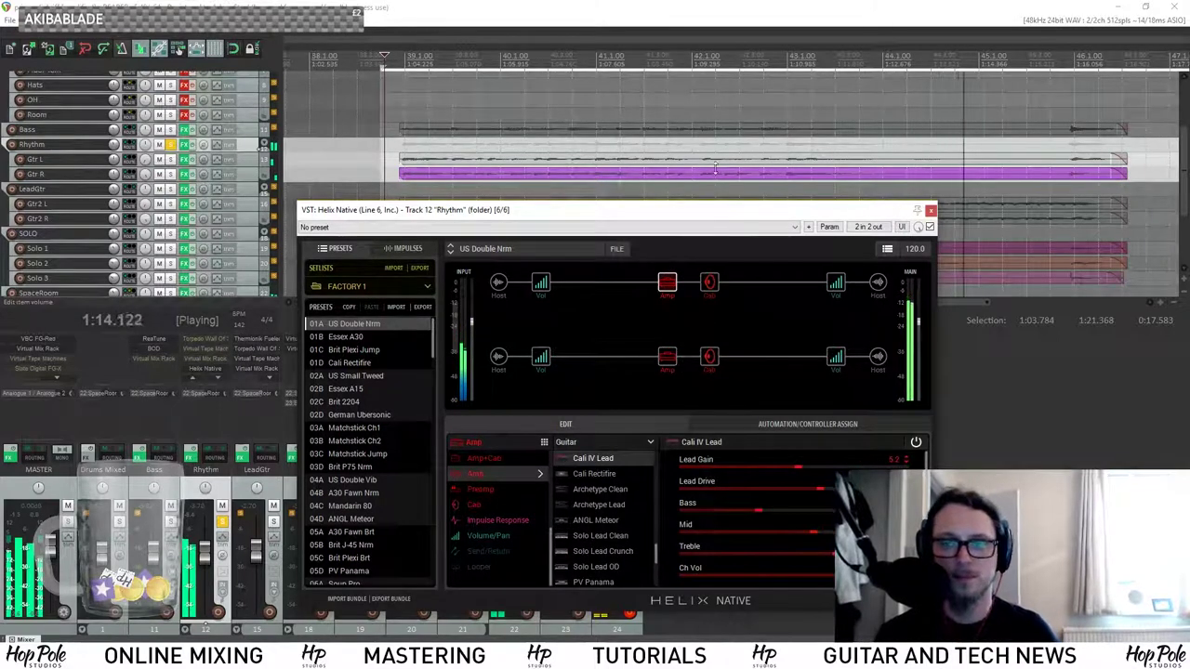
key(space)
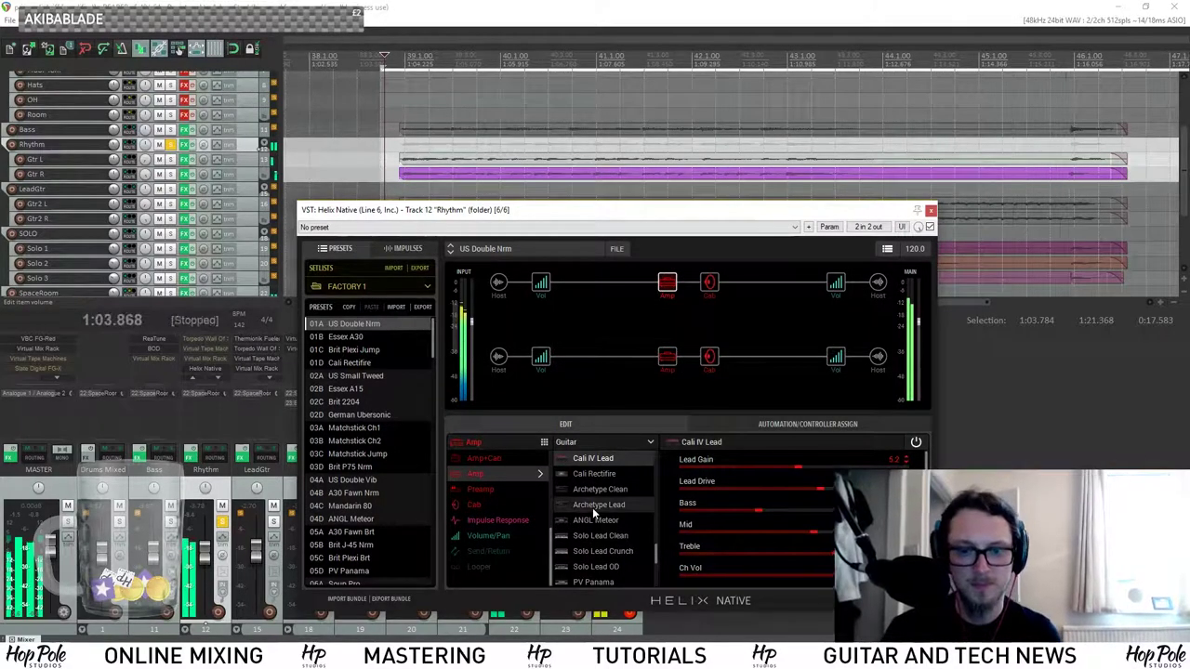
click(597, 505)
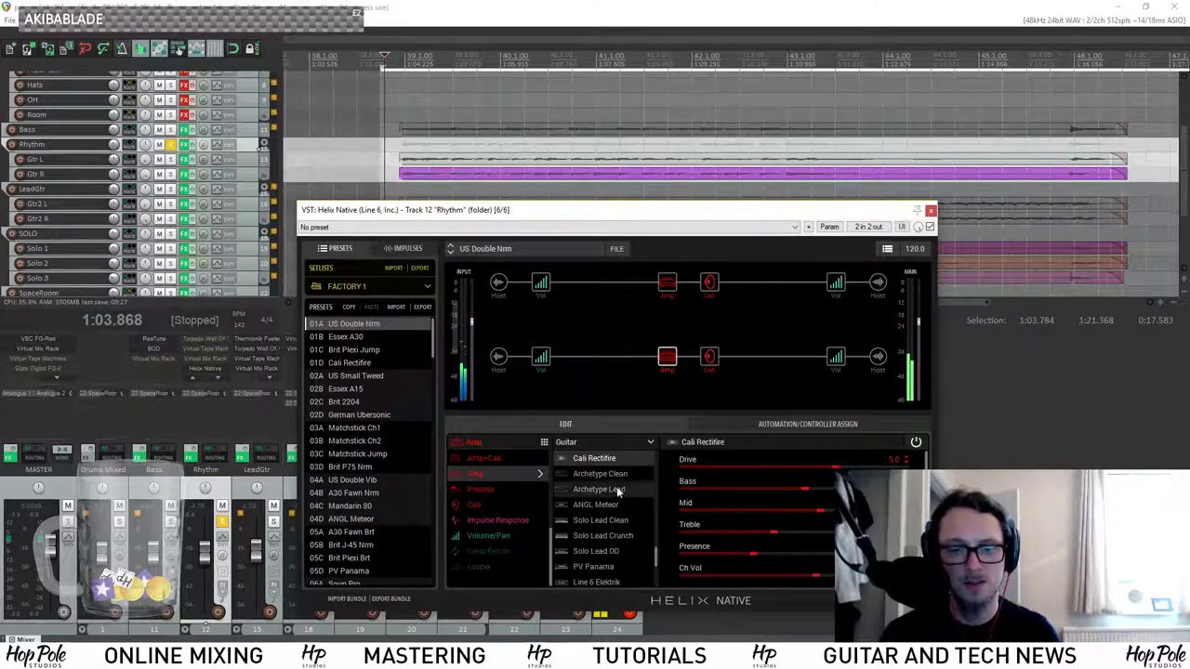
scroll(618, 504, up, 2)
scroll(618, 504, up, 1)
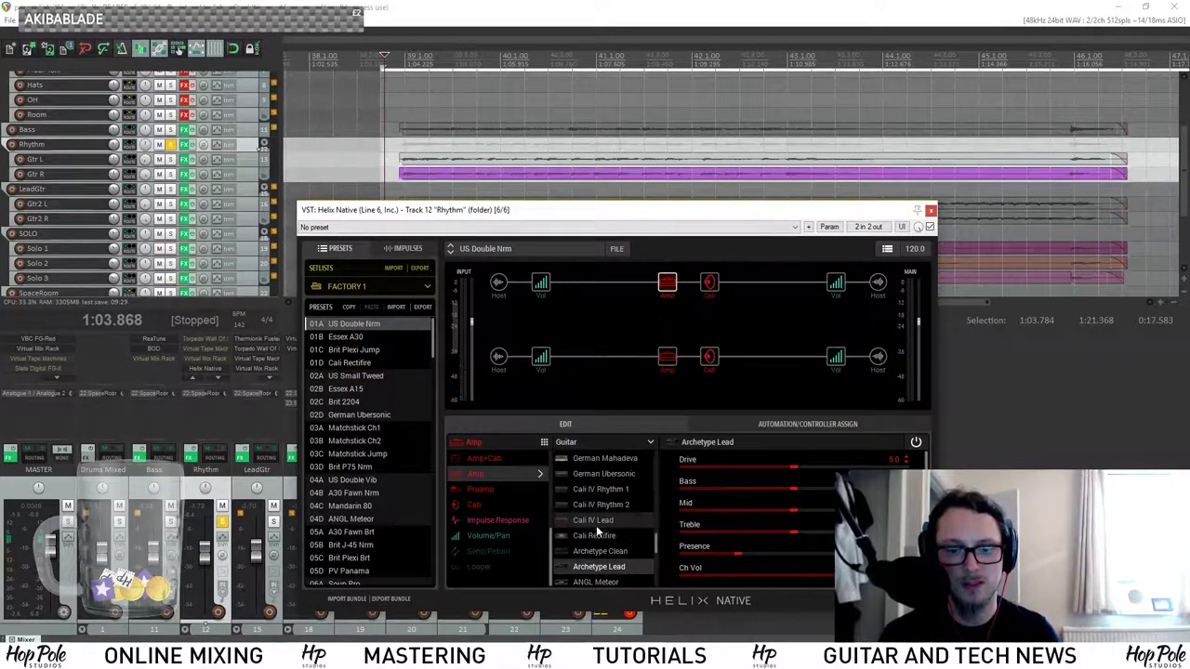
click(595, 525)
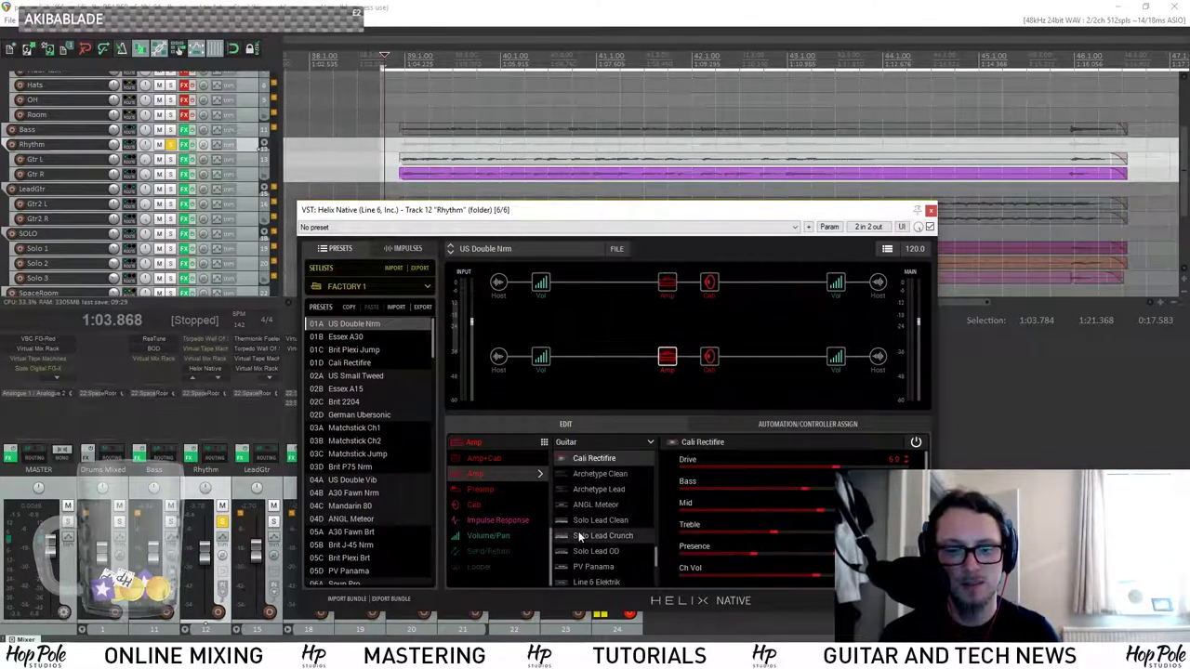
Change the lower path's amp to Archetype Lead and adjust its Presence while the rhythm guitars play.
click(595, 489)
key(space)
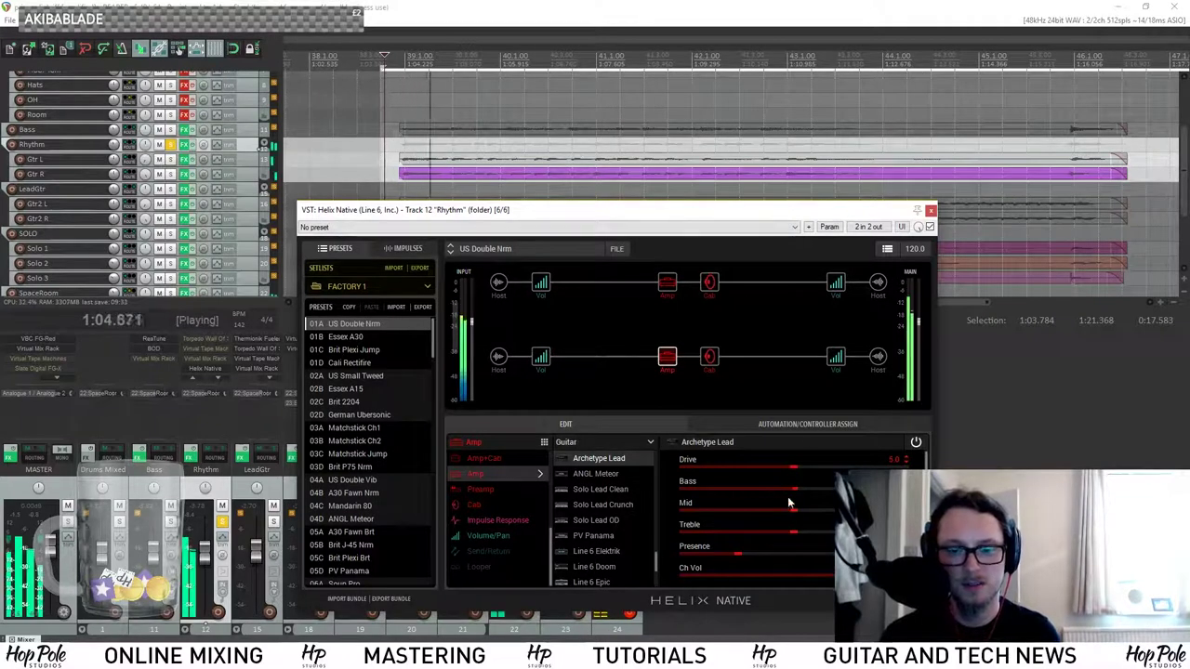
drag(811, 547, 805, 546)
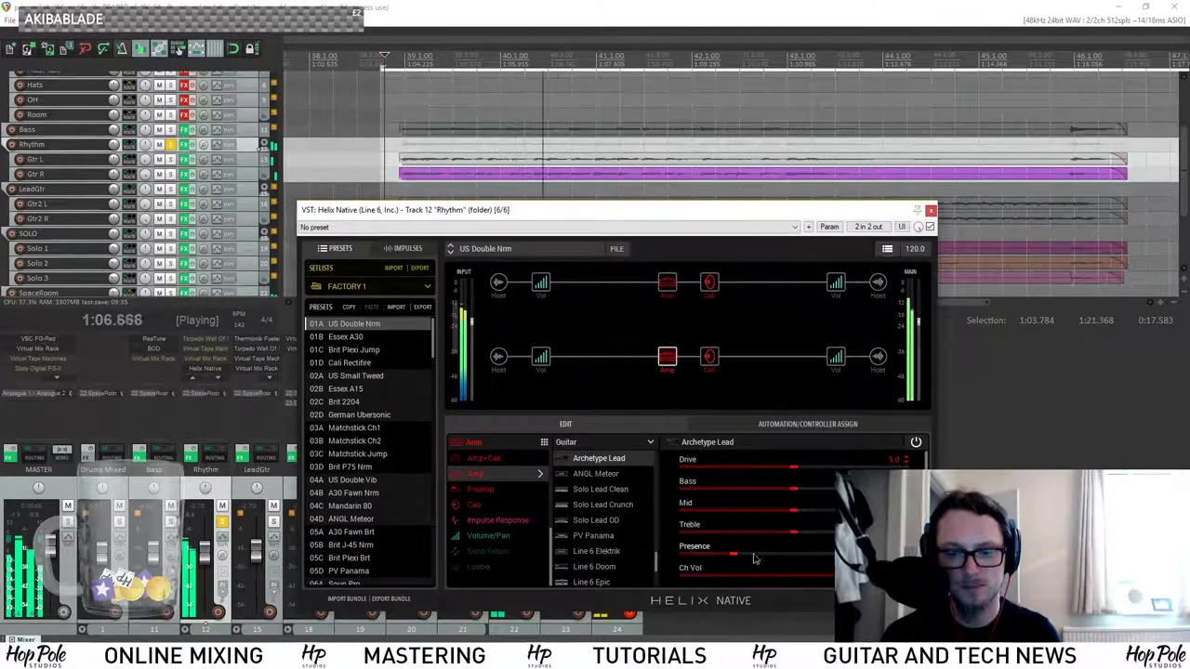
scroll(753, 516, down, 2)
scroll(753, 516, up, 2)
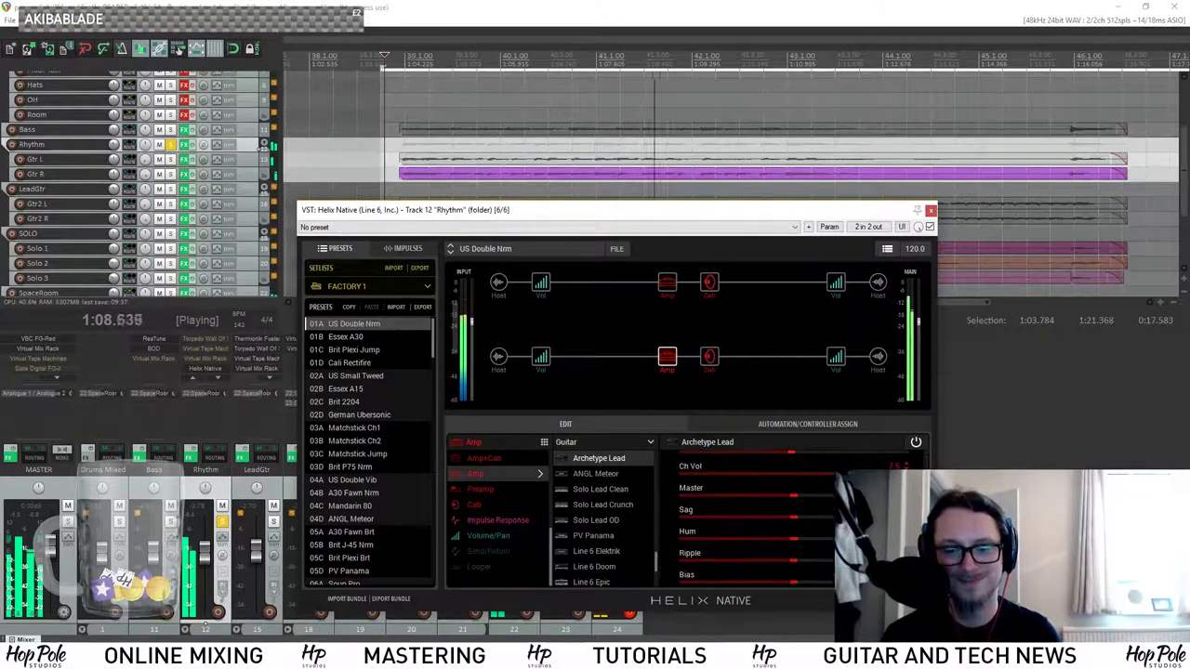
Raise the lower amp's Drive to about 7.9 and add a Scream 808 distortion with Gain about 1.6 before the upper path's amp.
click(858, 467)
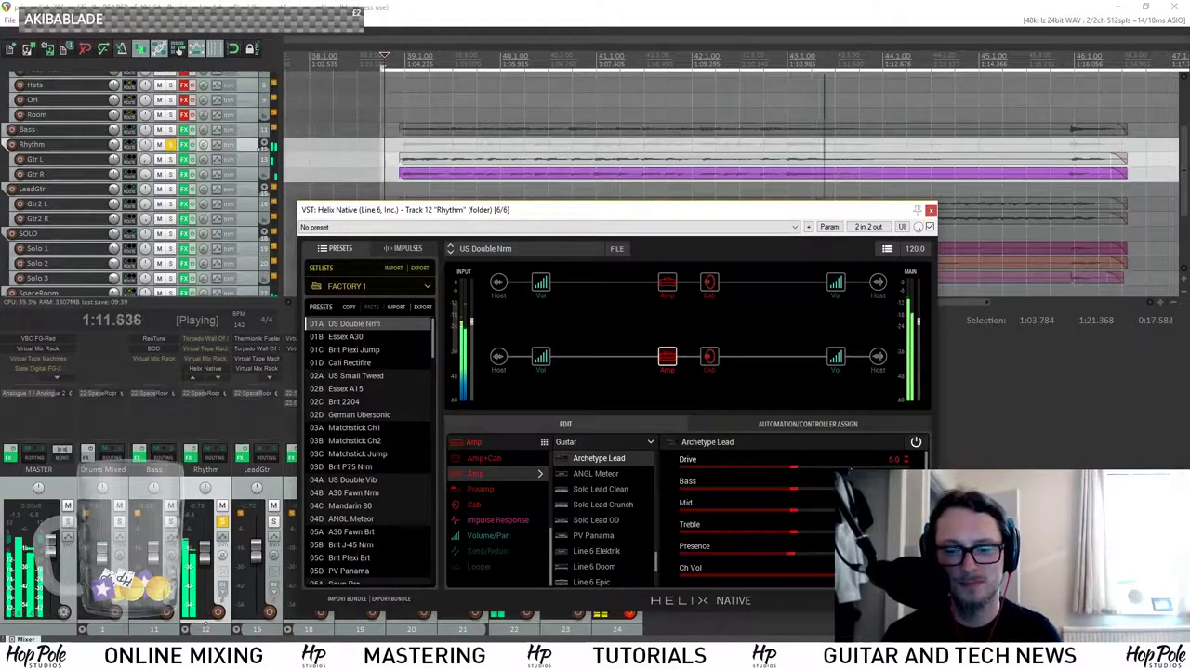
click(625, 283)
key(space)
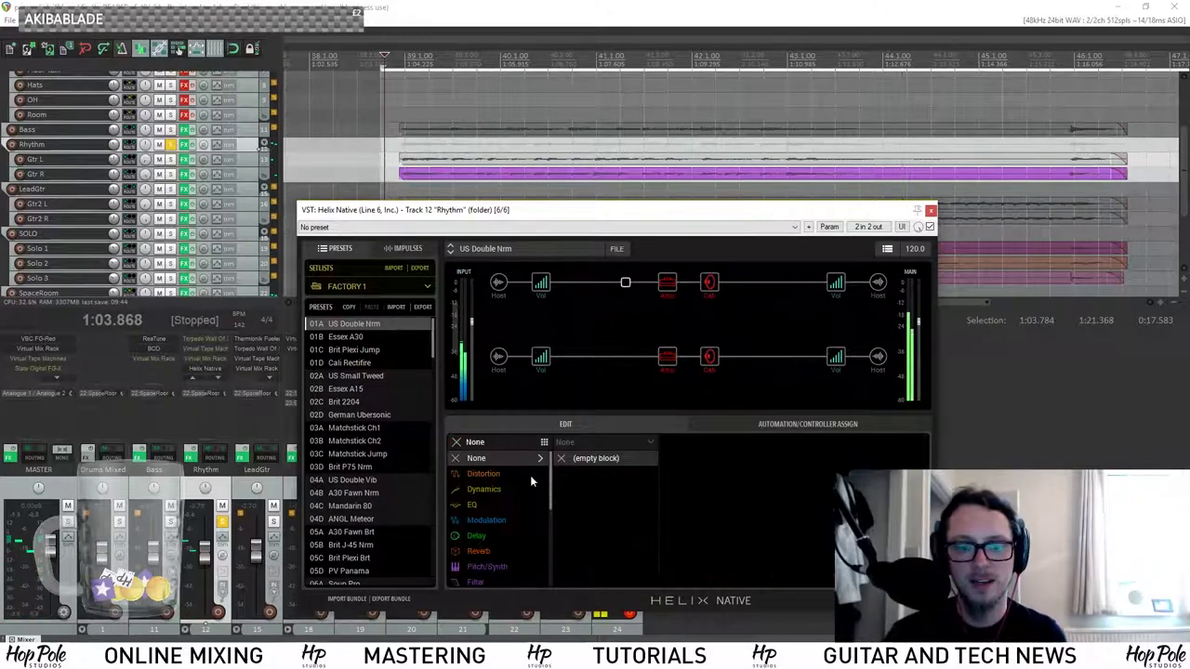
click(483, 473)
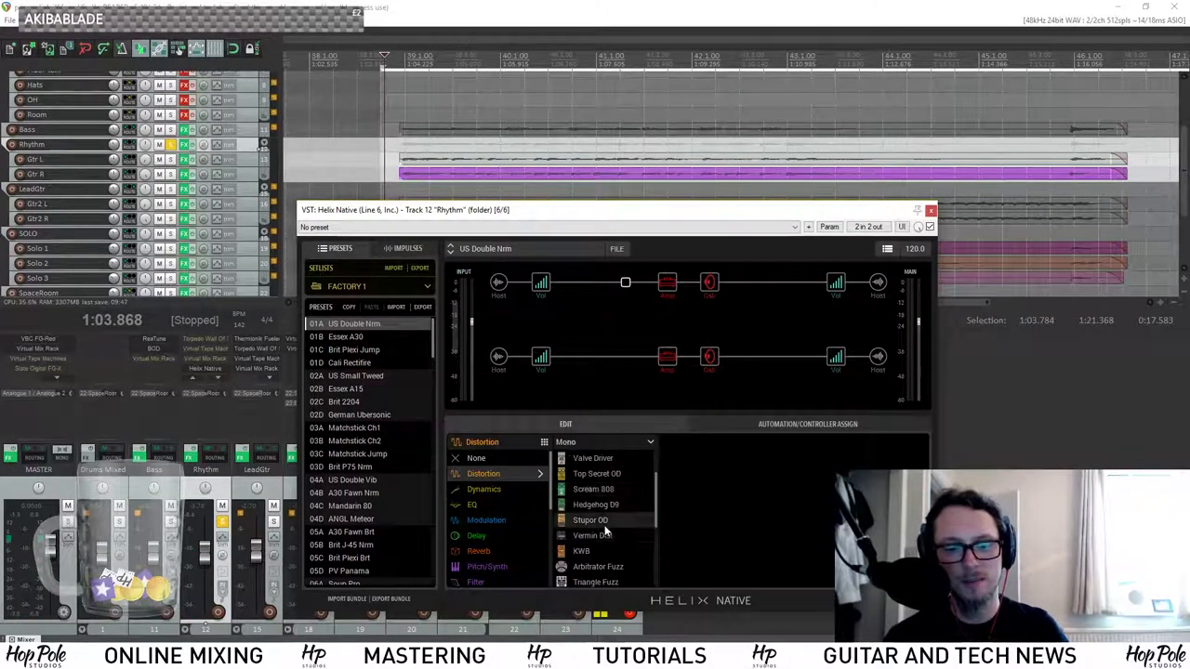
click(600, 506)
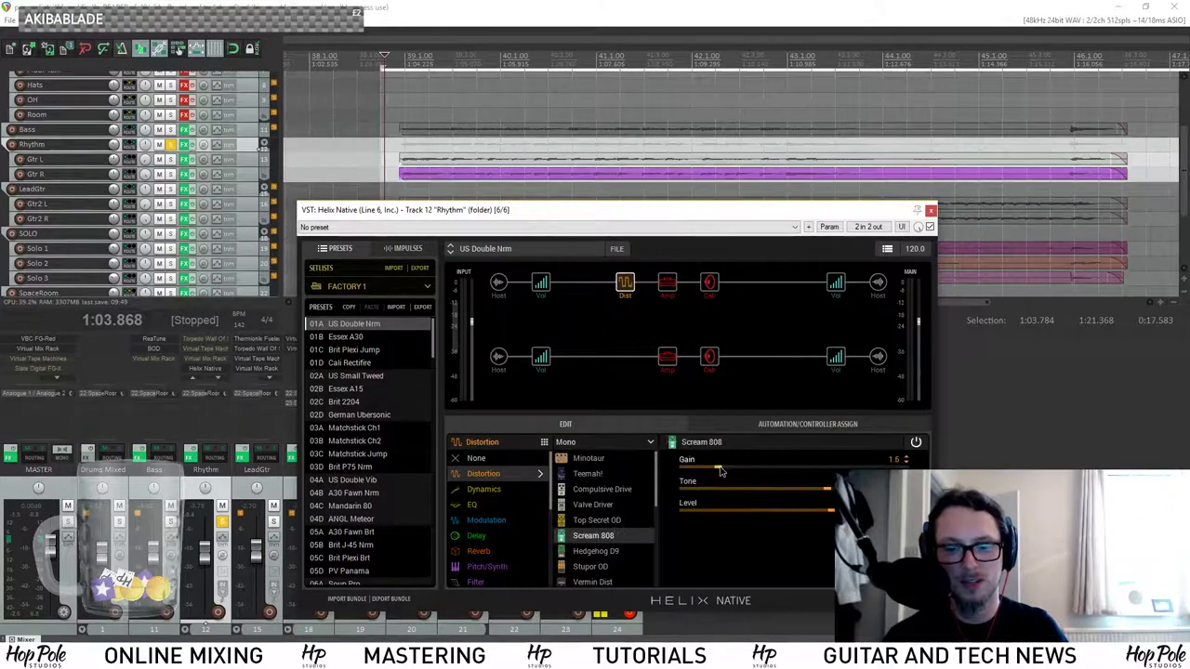
Add a mono Scream 808 distortion before the lower path's amp and set its Gain to about 2.0.
click(625, 357)
click(485, 474)
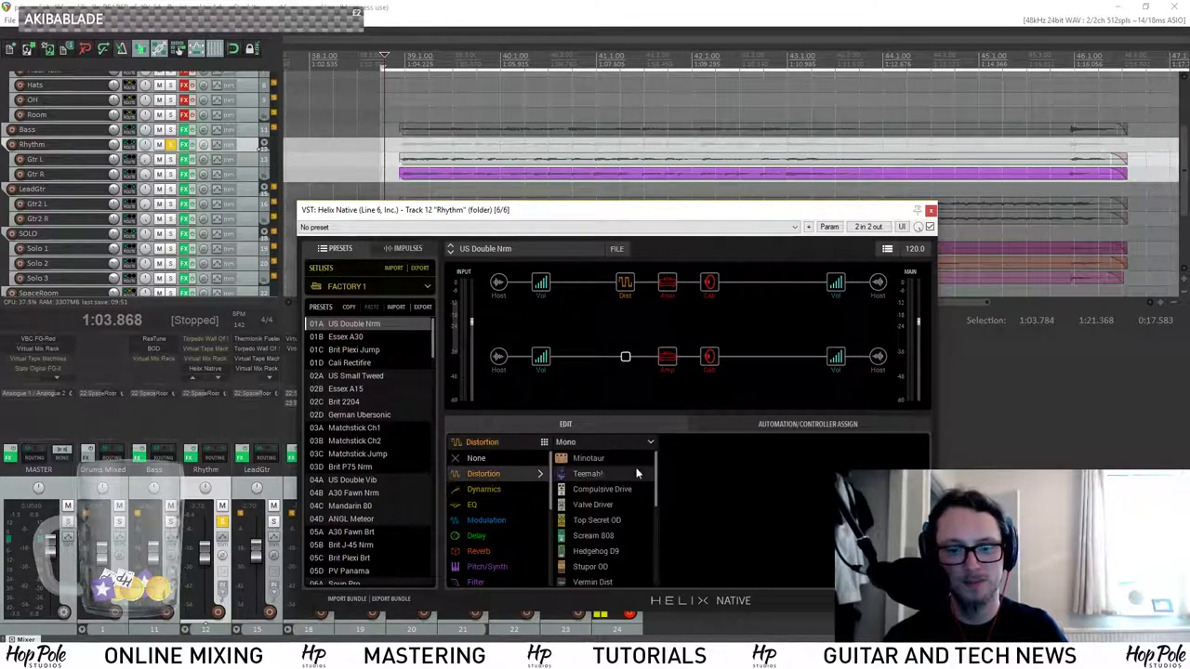
click(591, 537)
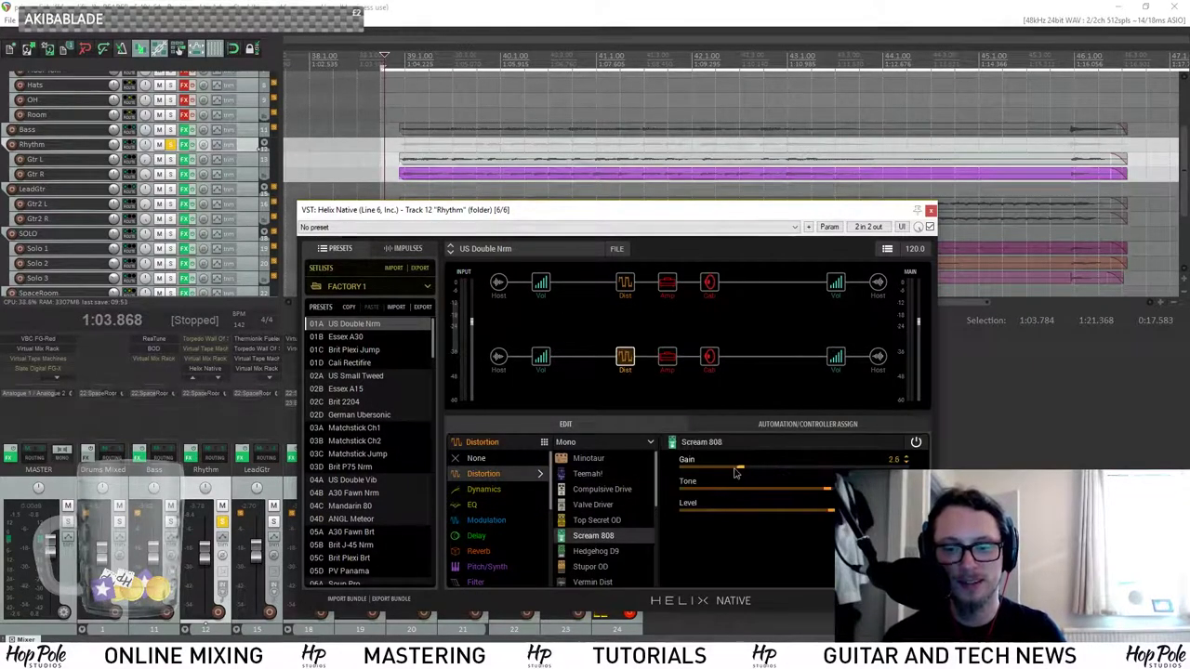
While the rhythm guitars play, set the lower Archetype Lead's Treble to 6.3 and raise its Presence, Master and Depth.
click(599, 6)
key(space)
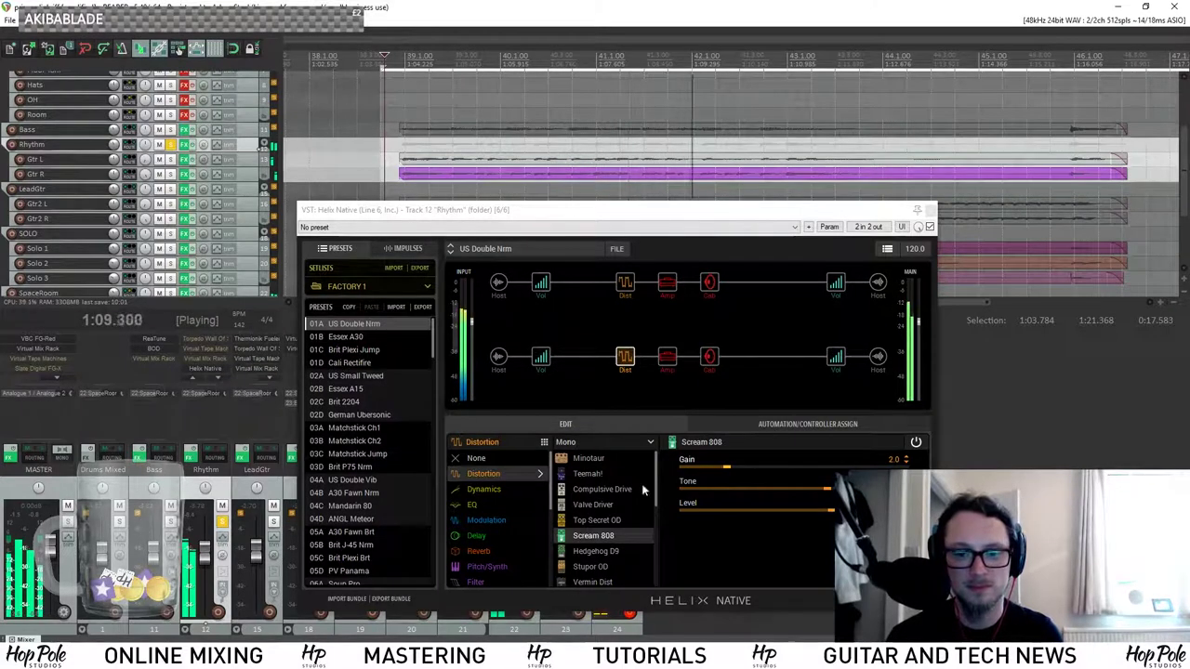
click(666, 356)
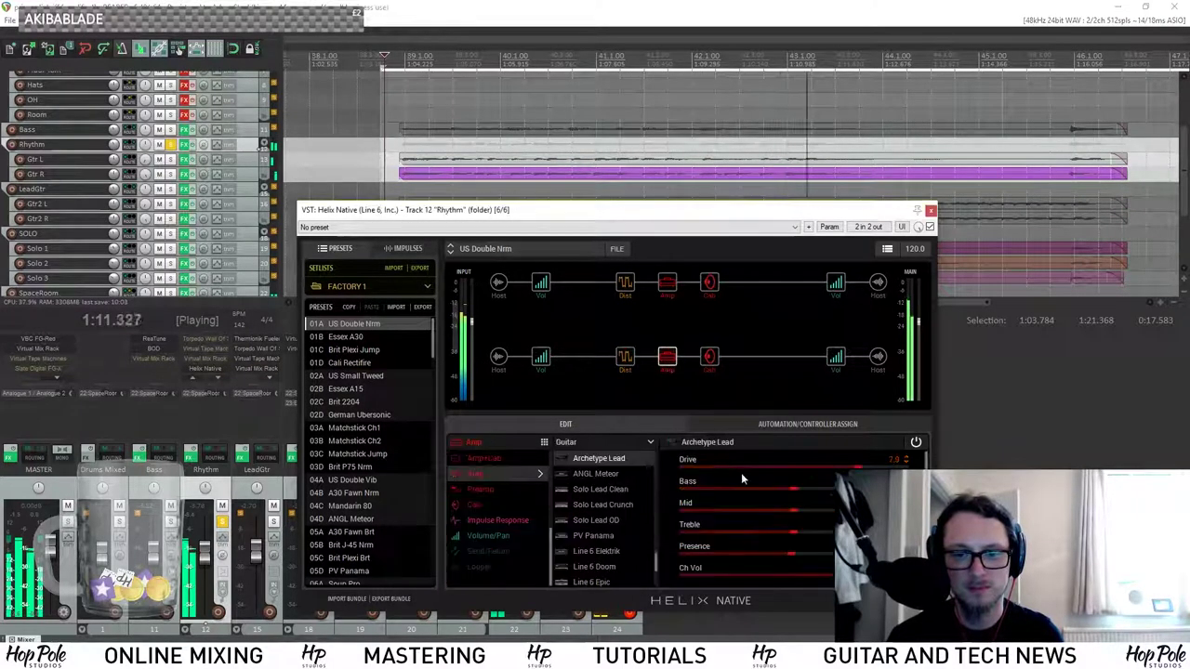
scroll(743, 520, down, 5)
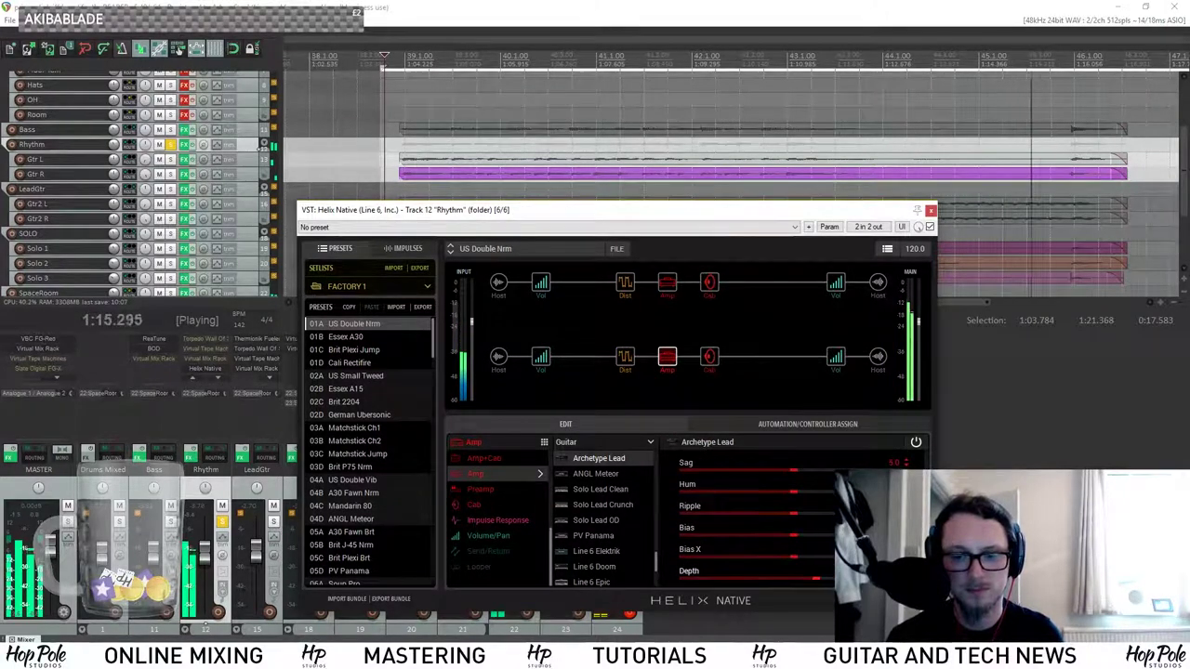
scroll(744, 521, up, 1)
scroll(753, 520, up, 2)
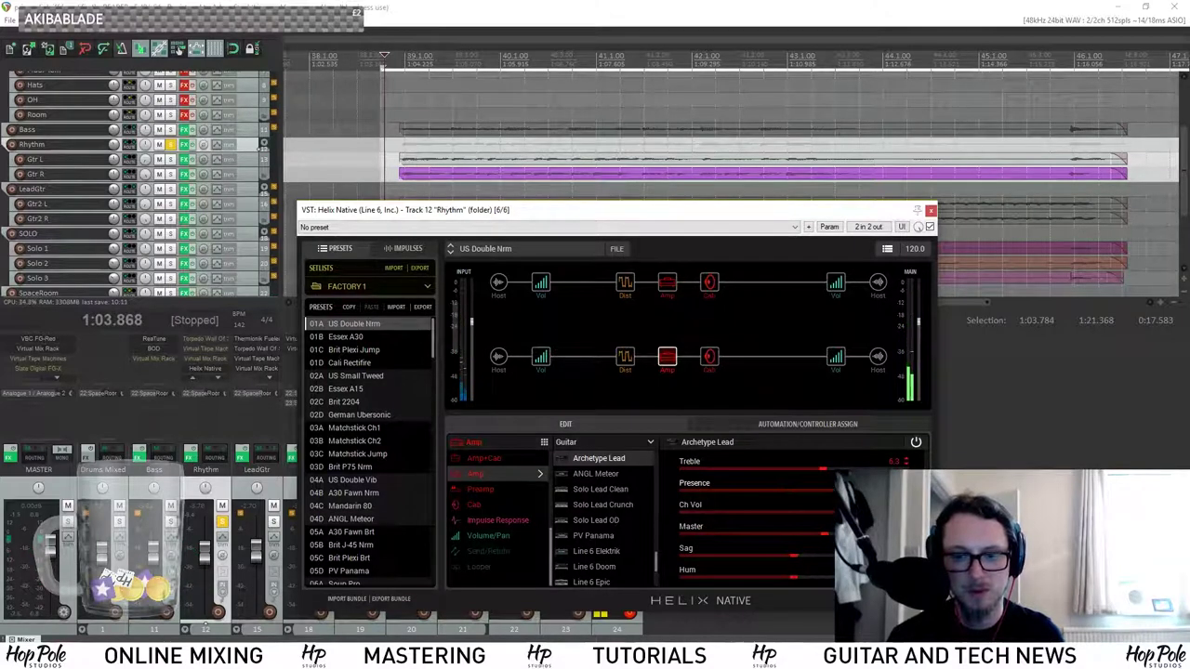
Play the rhythm guitars again, review the lower amp's parameters while listening, and stop playback.
key(space)
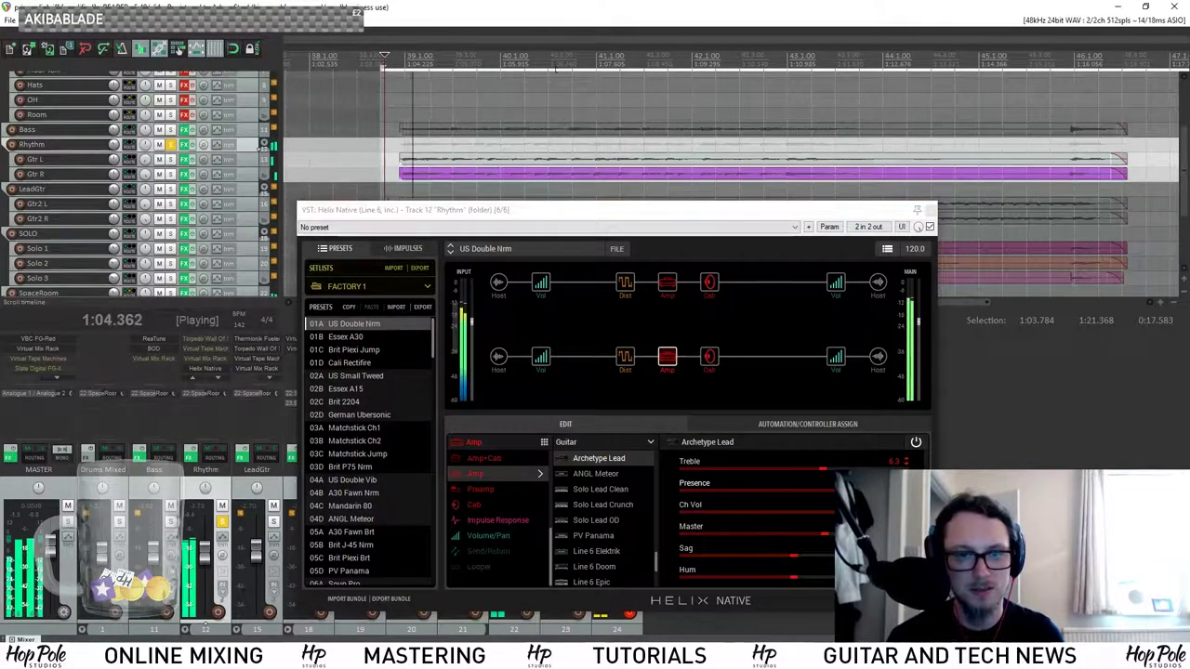
scroll(752, 520, down, 3)
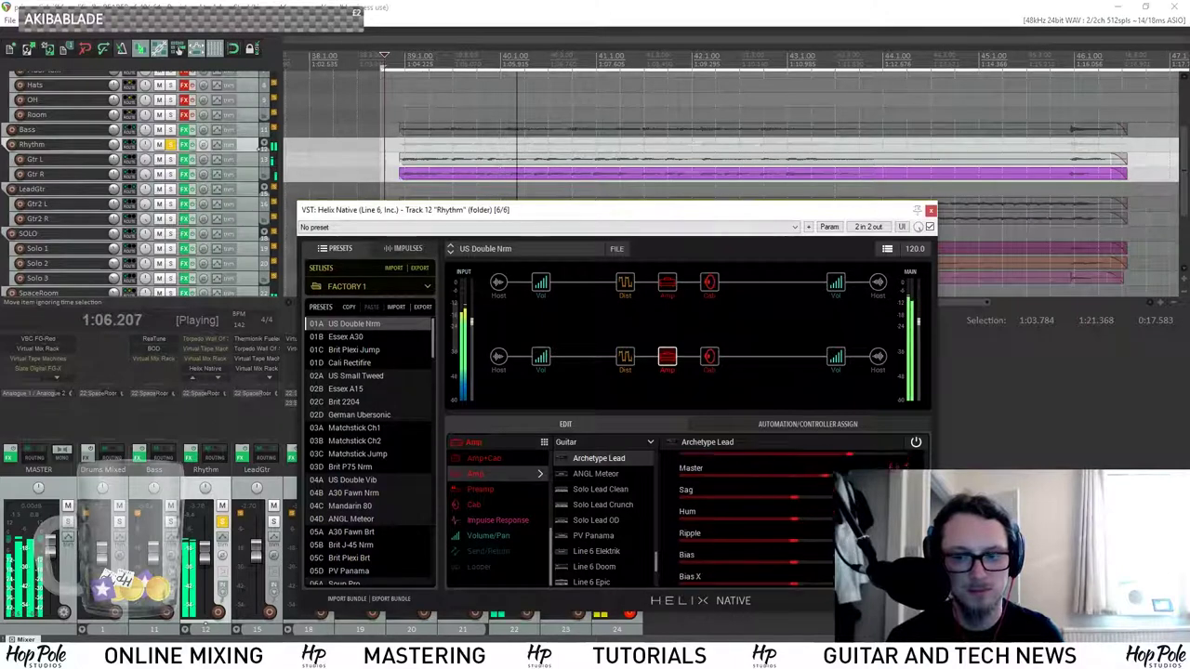
scroll(753, 521, up, 6)
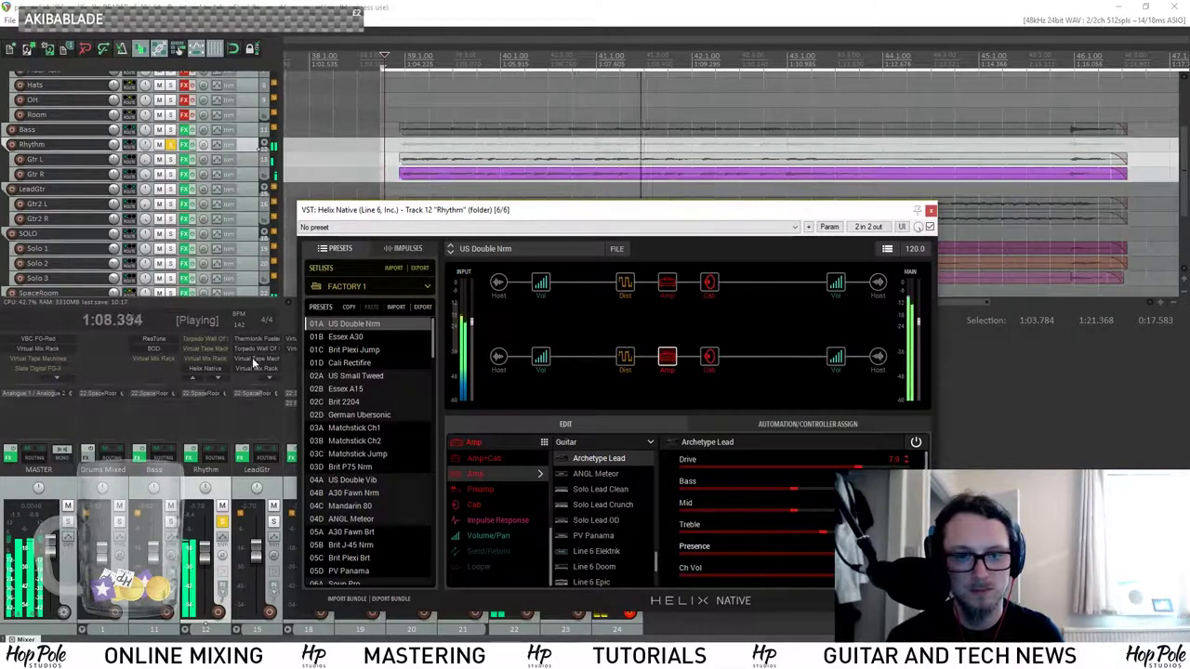
key(space)
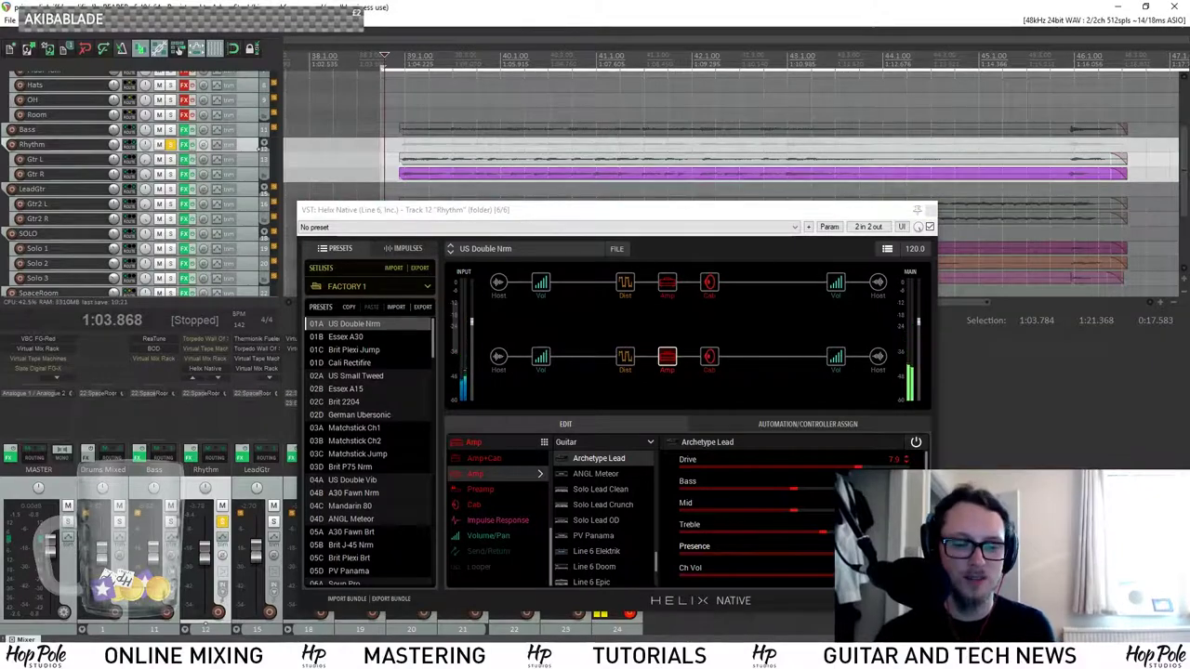
click(377, 655)
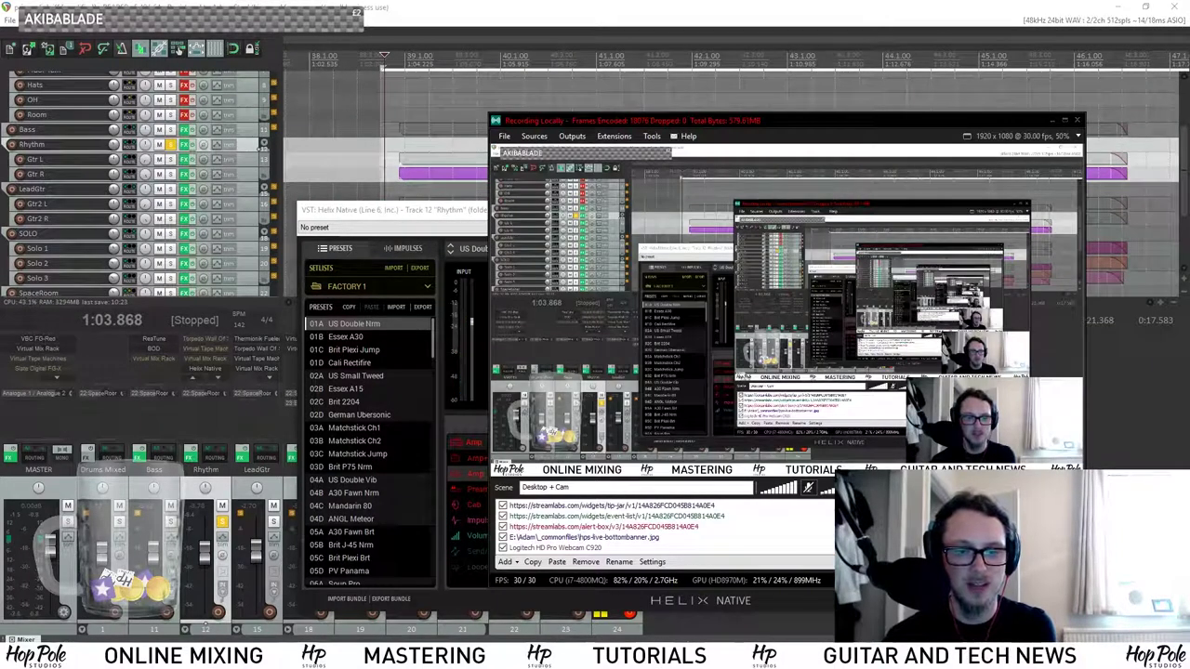
click(380, 588)
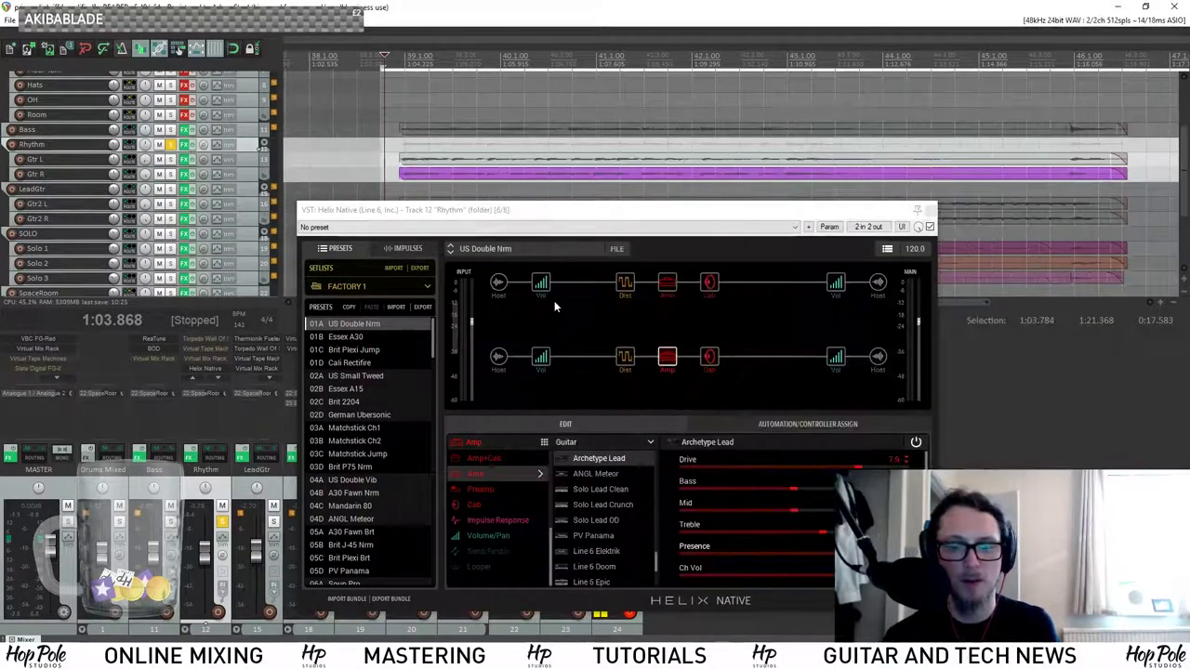
click(570, 321)
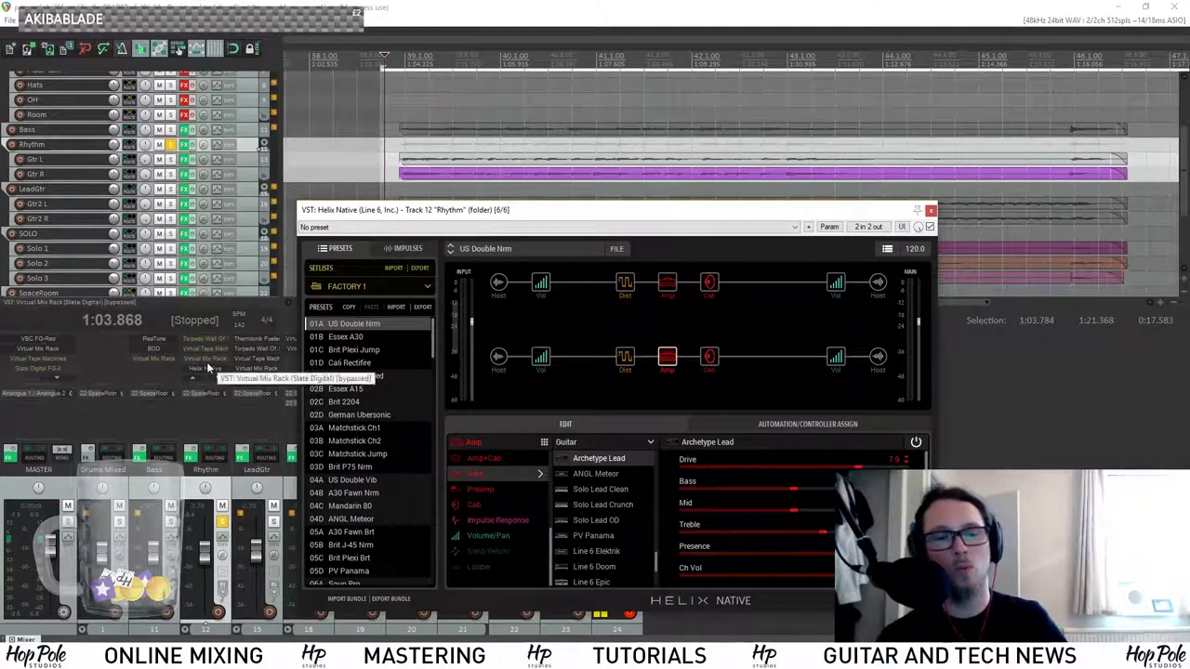
Open the Rhythm track's bypassed Vintage Driver, Thermionik Fueled Blue and Torpedo Wall of Sound plugins beside Helix Native.
drag(401, 210, 516, 209)
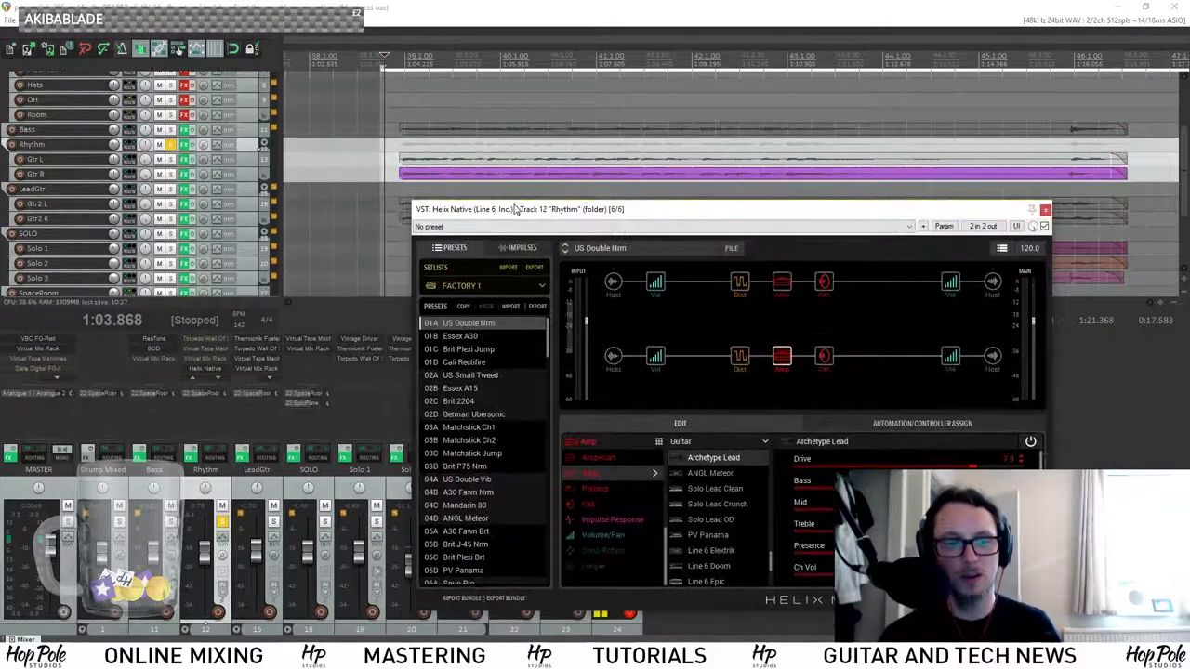
click(206, 340)
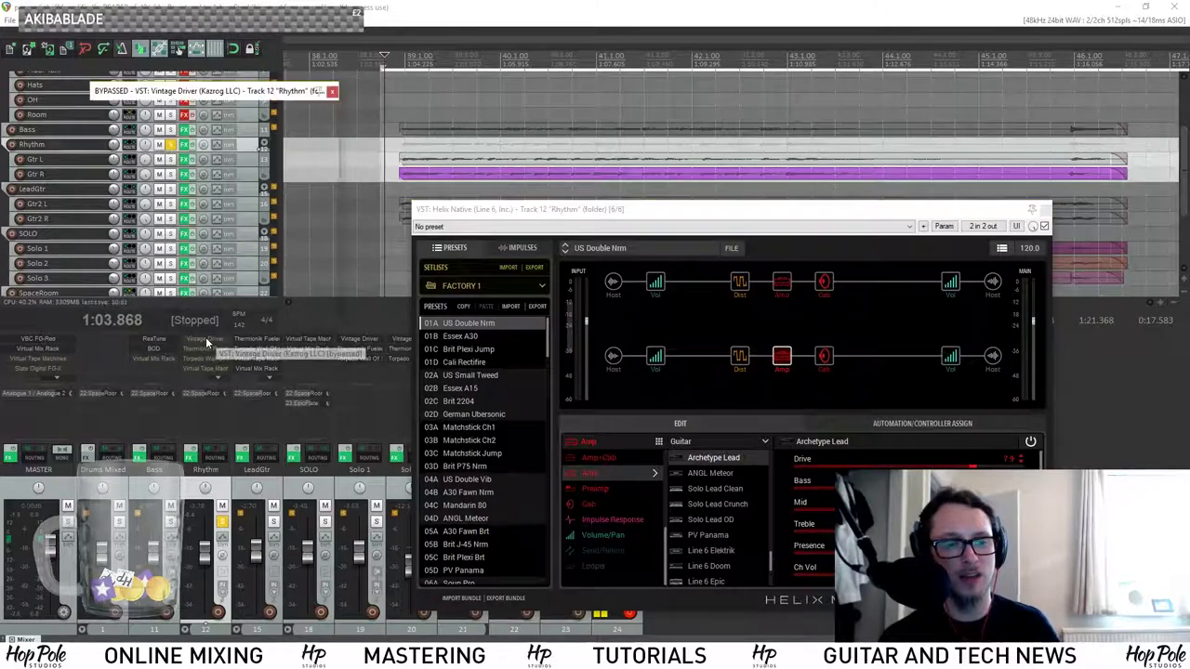
click(209, 349)
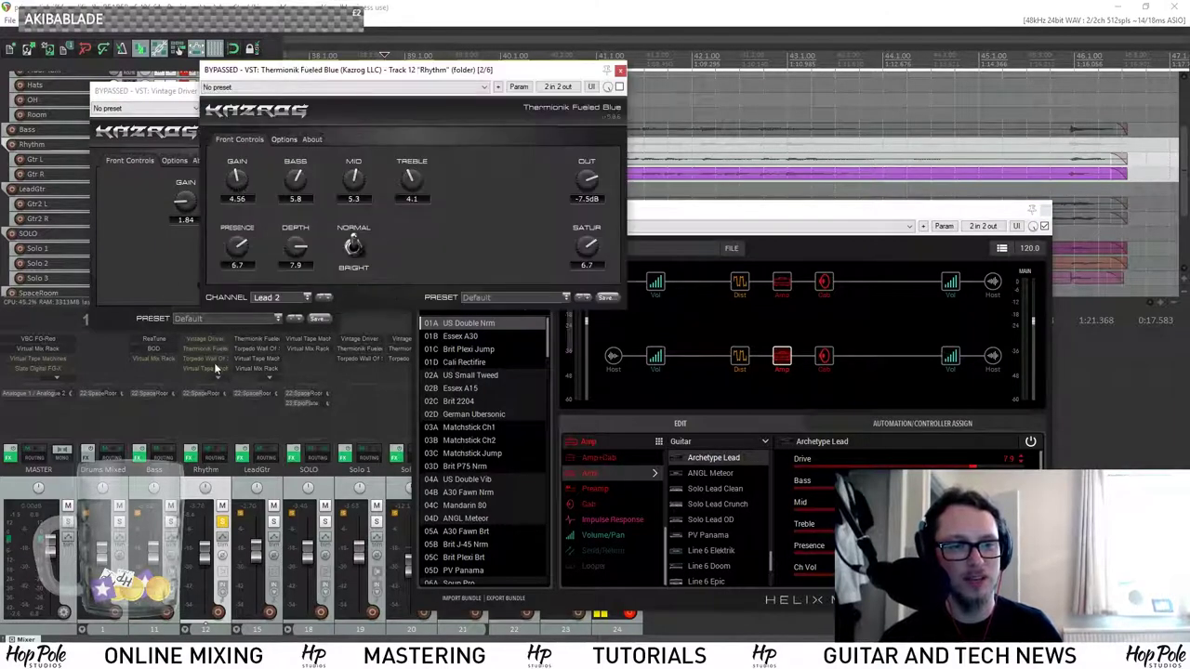
click(206, 359)
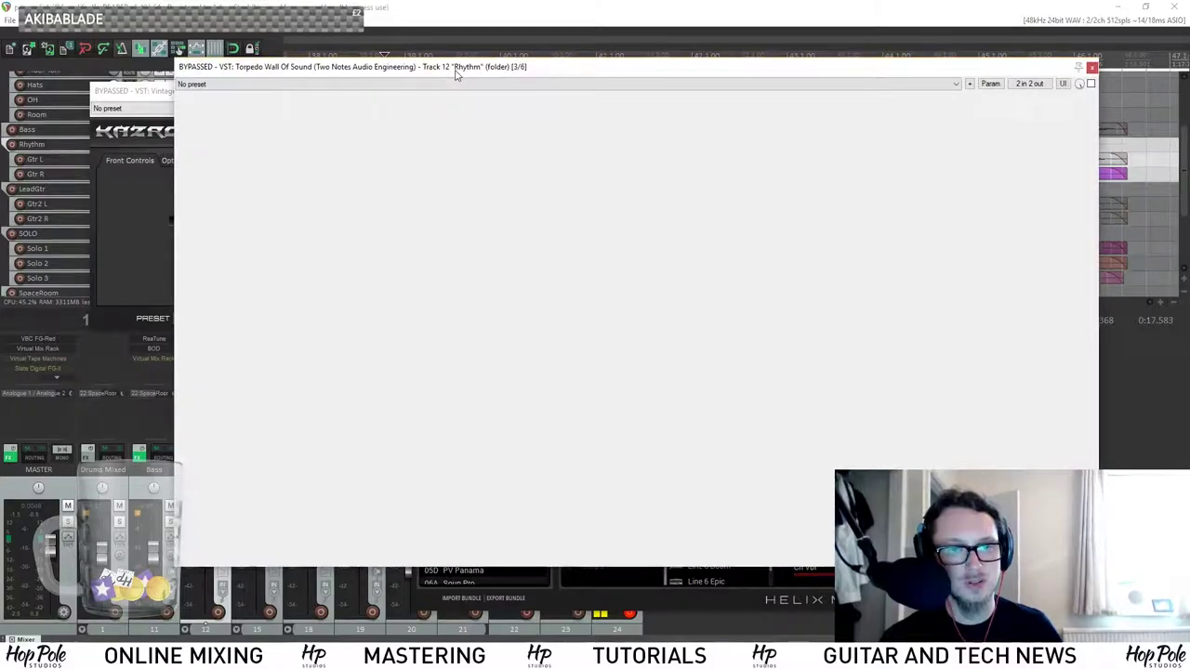
drag(455, 71, 502, 115)
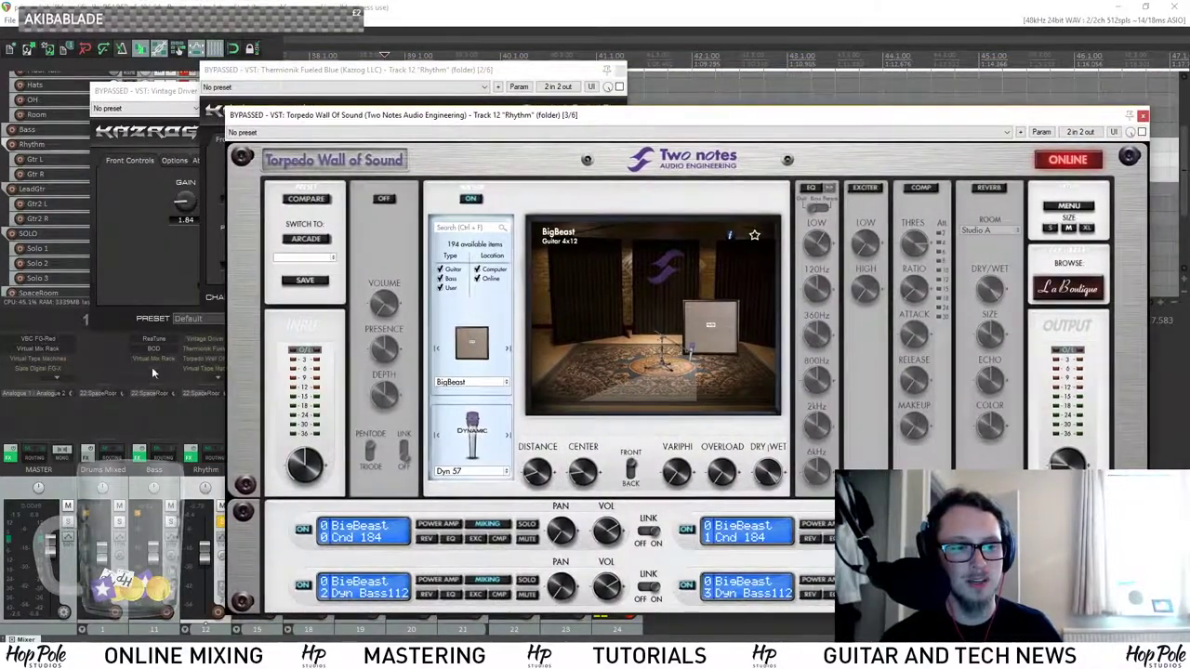
Move Helix Native ahead of Torpedo Wall of Sound in the Rhythm effects chain and tidy the plugin windows, closing Torpedo's.
scroll(188, 363, down, 2)
click(202, 370)
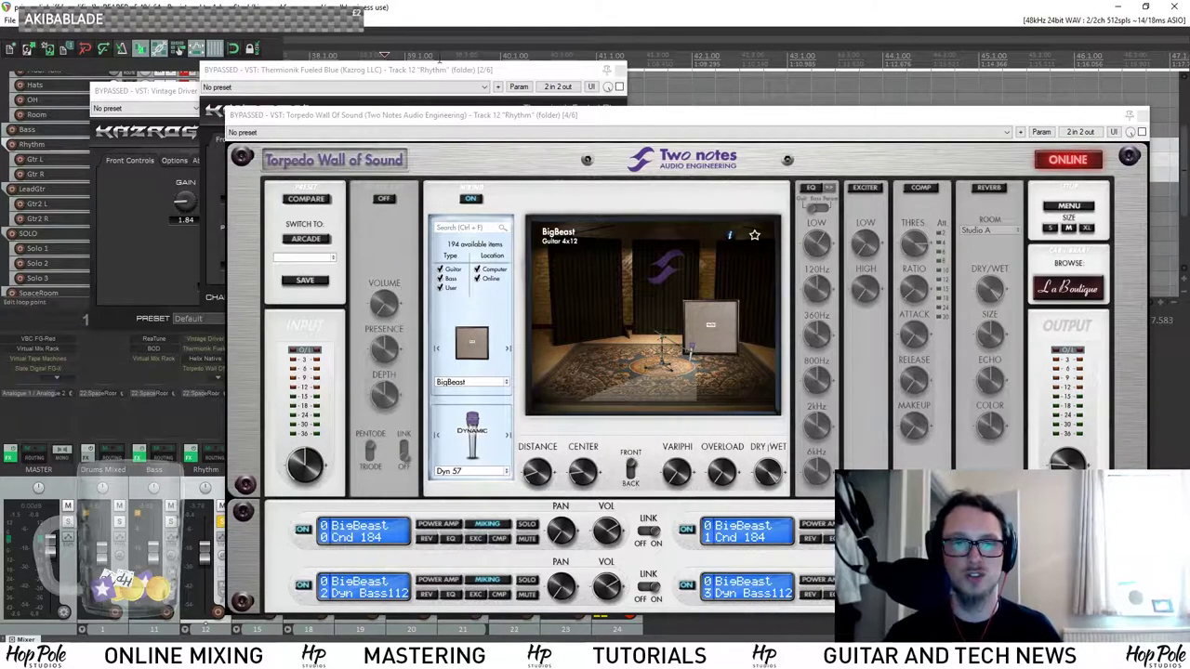
drag(436, 70, 528, 65)
drag(186, 90, 133, 63)
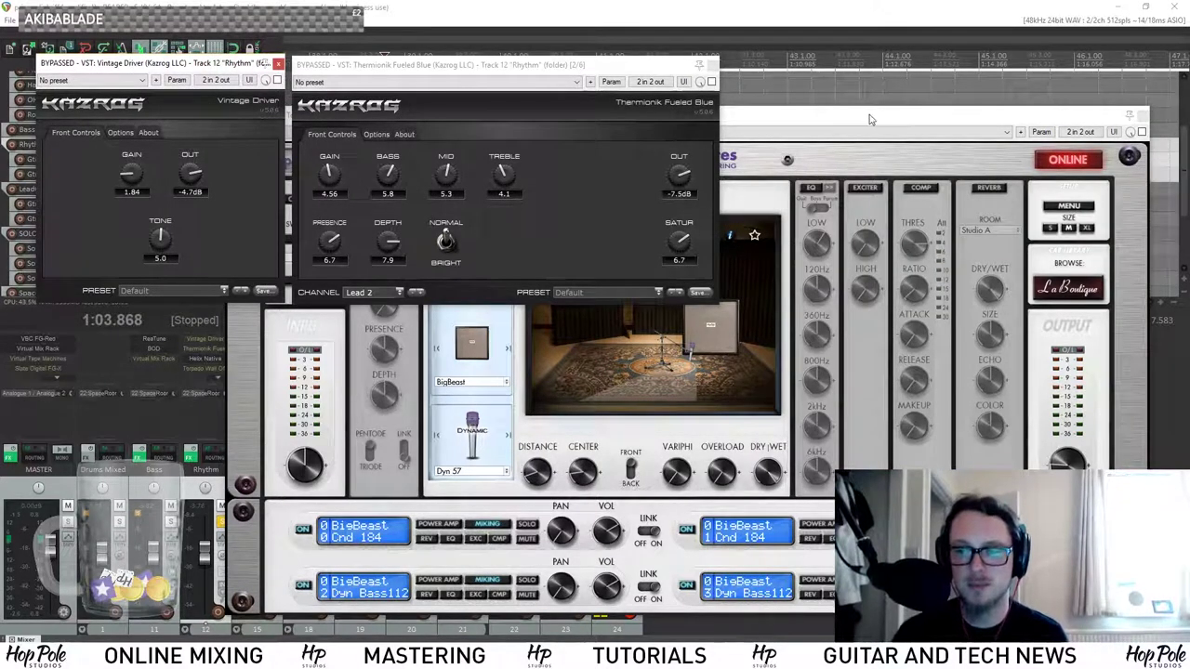
click(1142, 116)
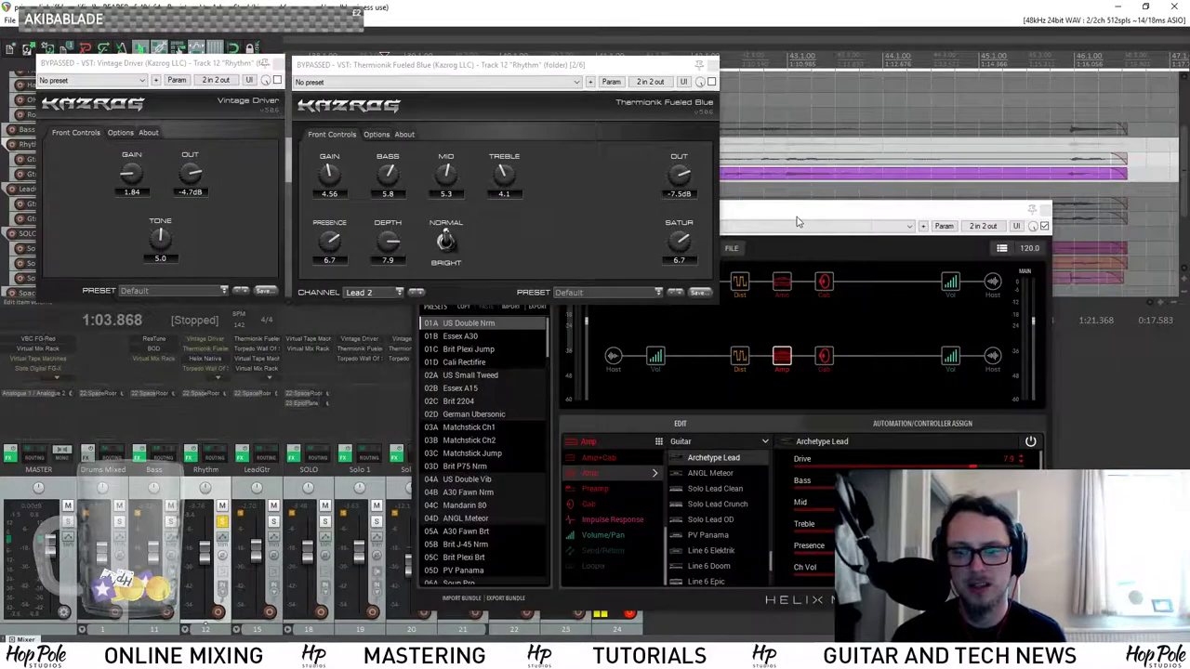
drag(797, 221, 806, 217)
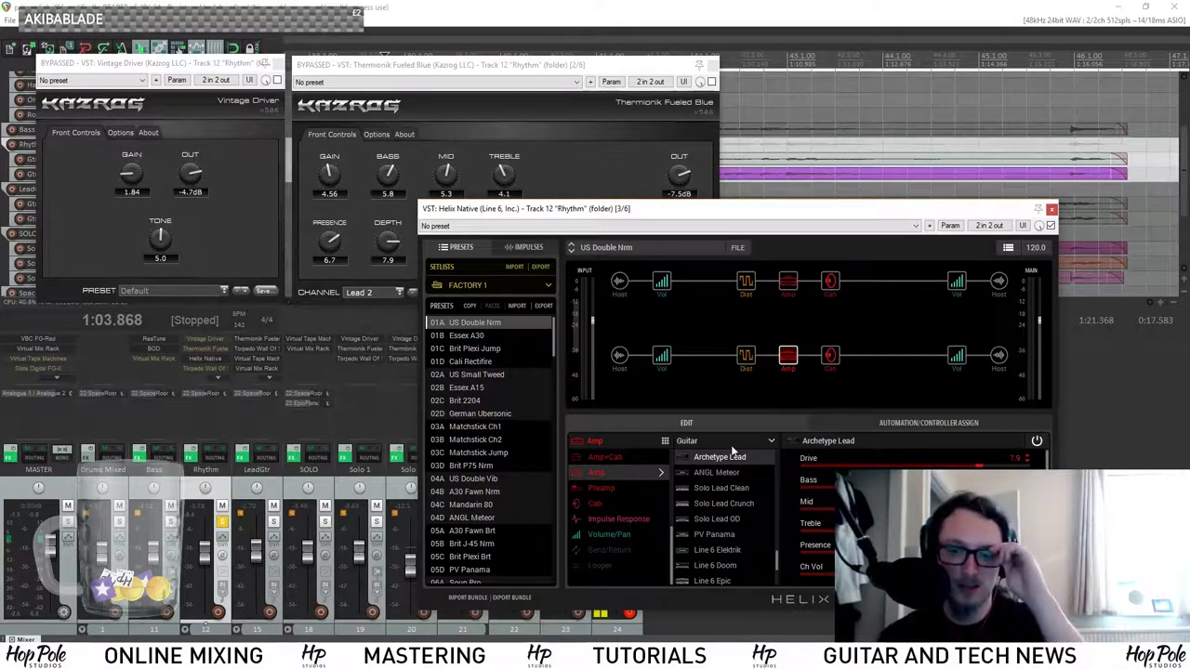
Bypass the cab blocks on both Helix Native paths and play the guitars through an enabled Torpedo Wall of Sound.
click(830, 355)
click(830, 279)
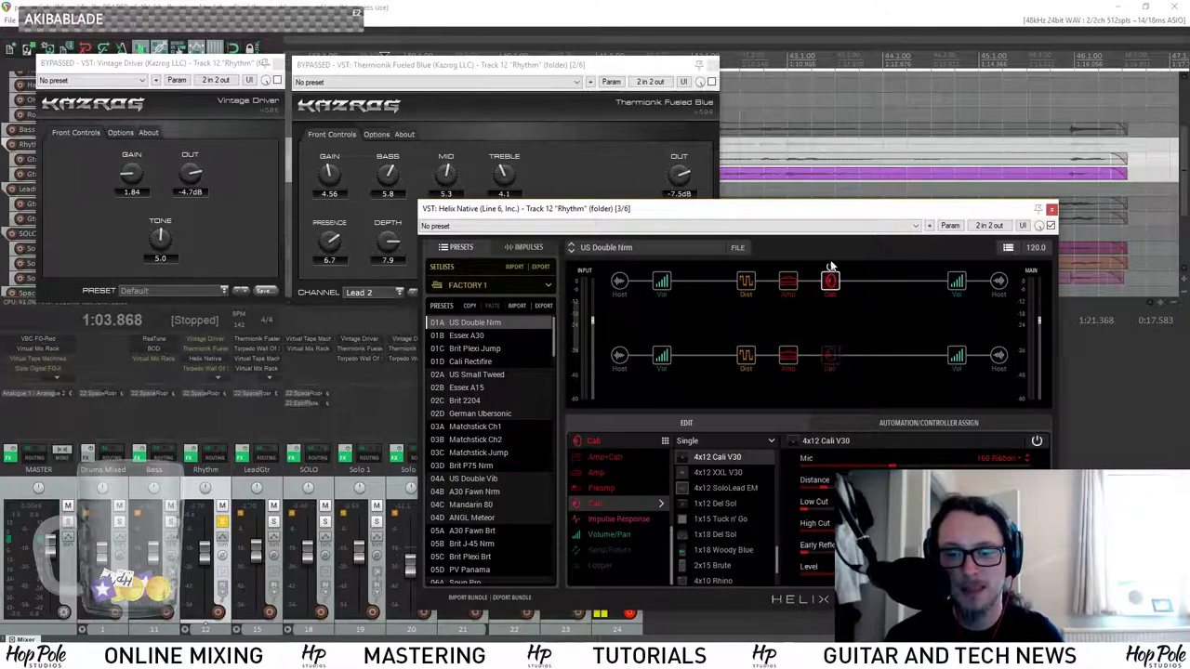
click(206, 369)
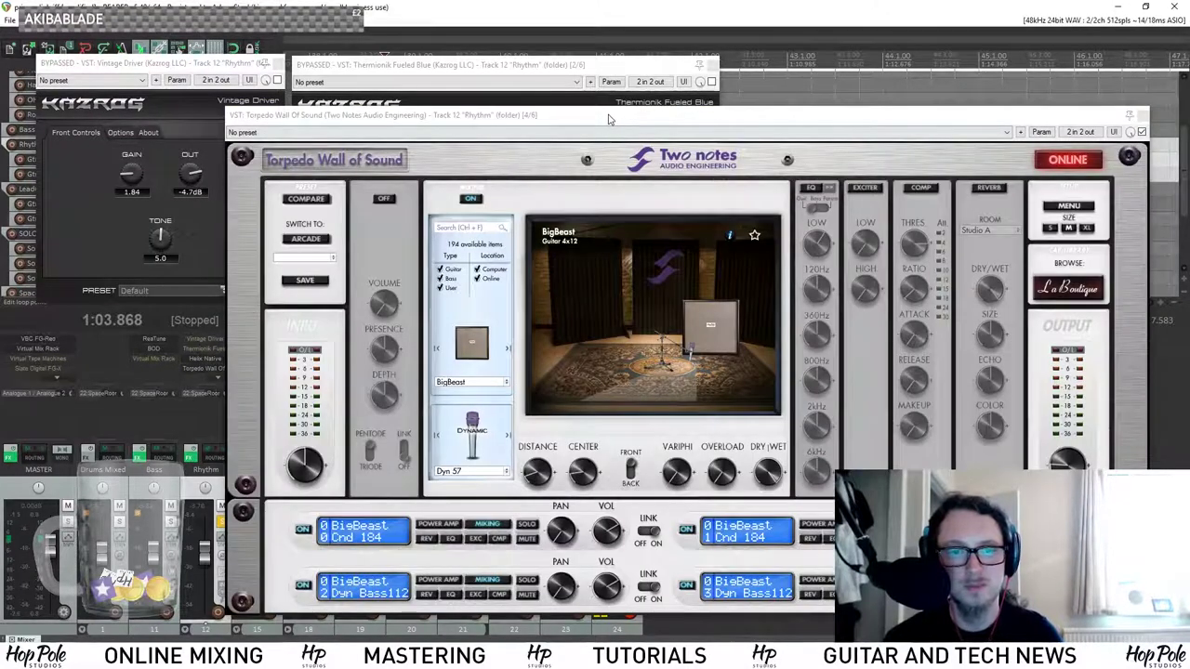
drag(609, 119, 441, 89)
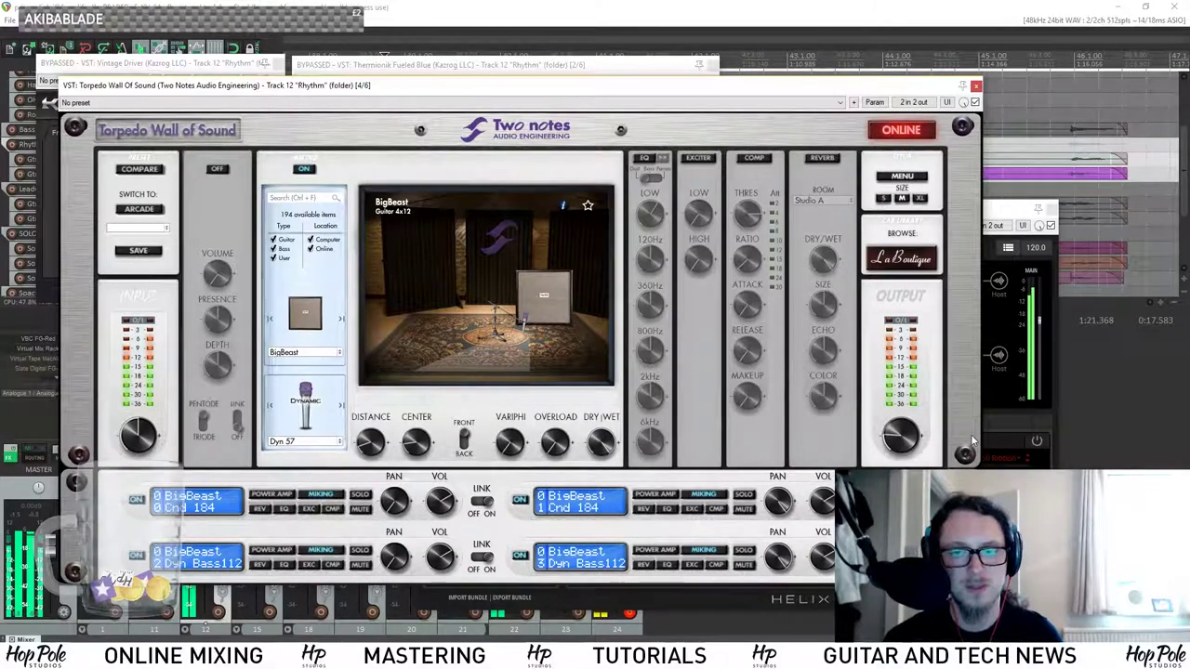
Bring Helix Native back to the front, close the Torpedo Wall of Sound window and stop playback.
click(989, 423)
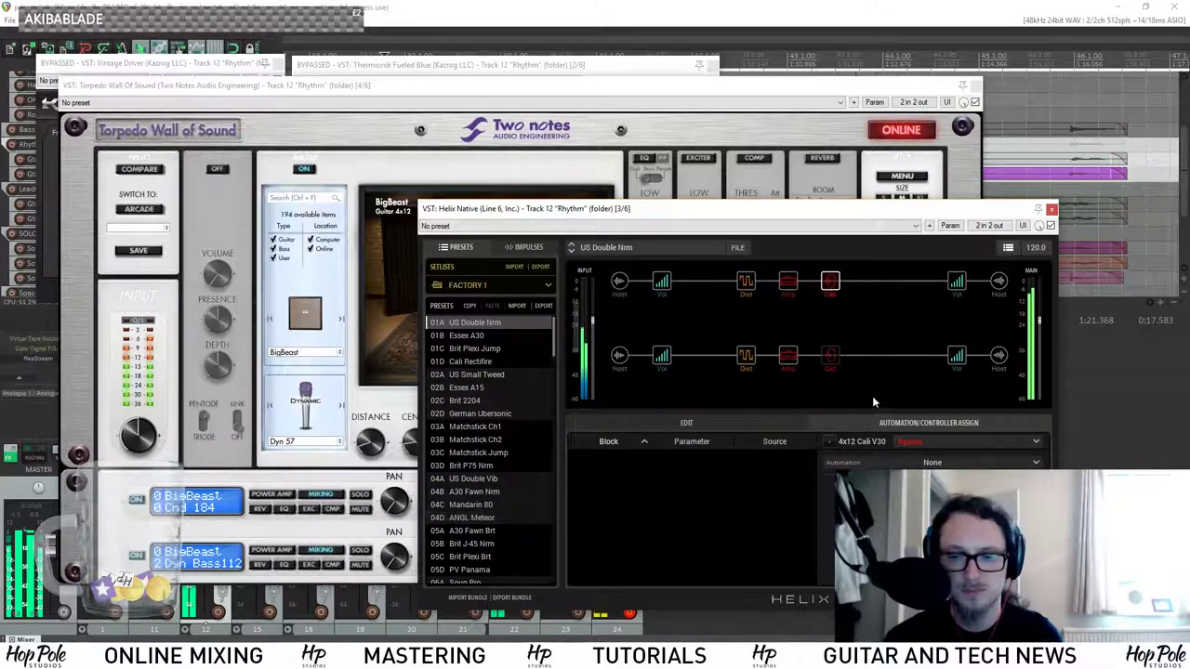
drag(713, 81, 722, 78)
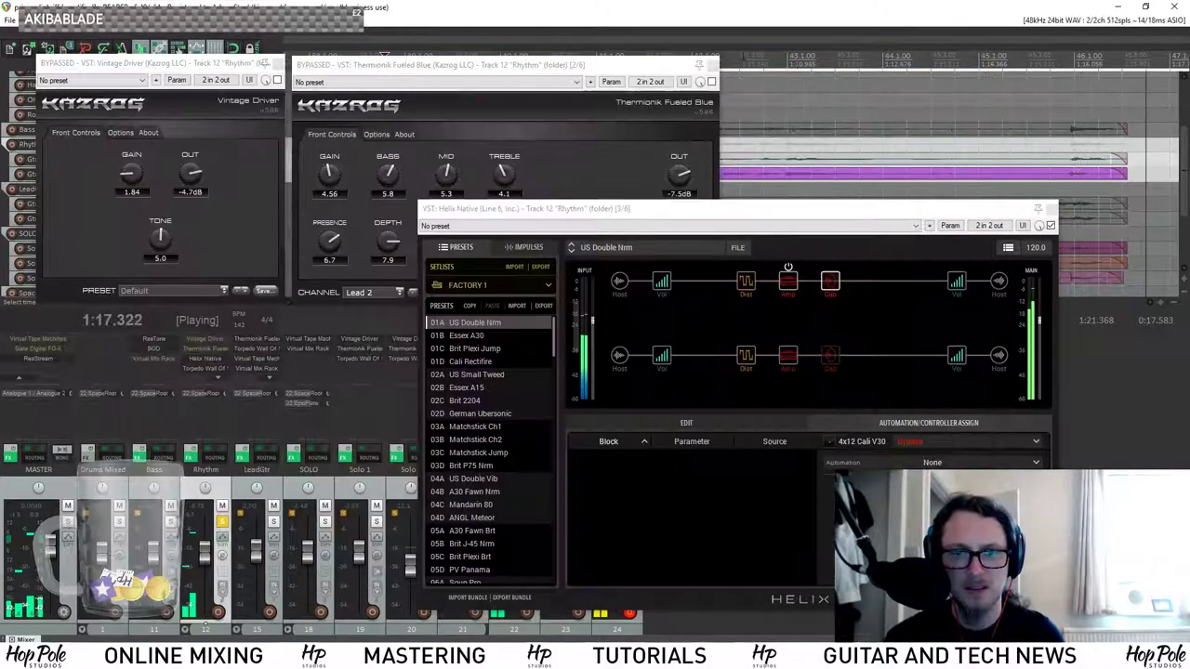
click(987, 85)
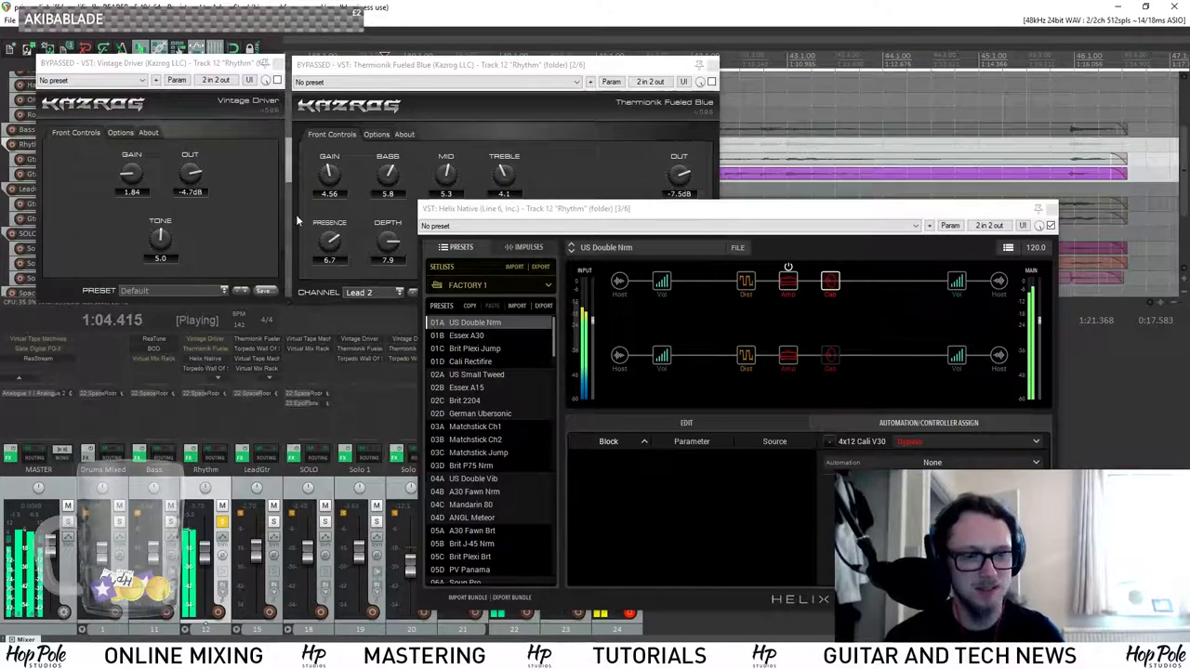
key(space)
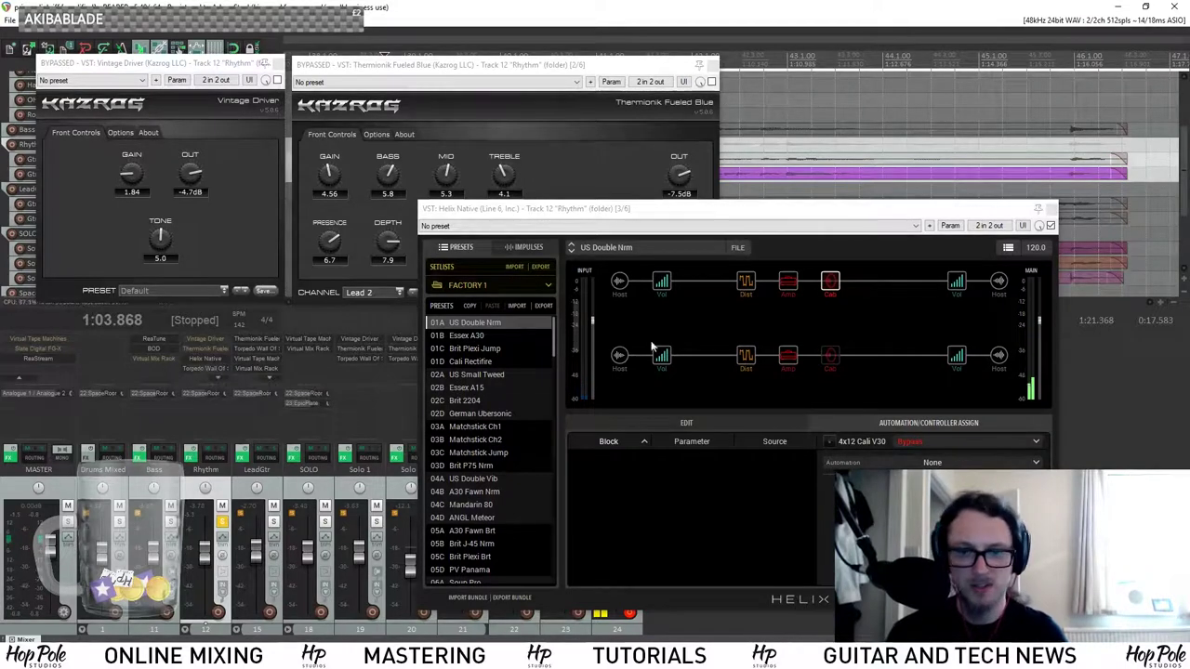
Turn the cab blocks on both Helix Native paths back on and play the rhythm guitars.
click(831, 281)
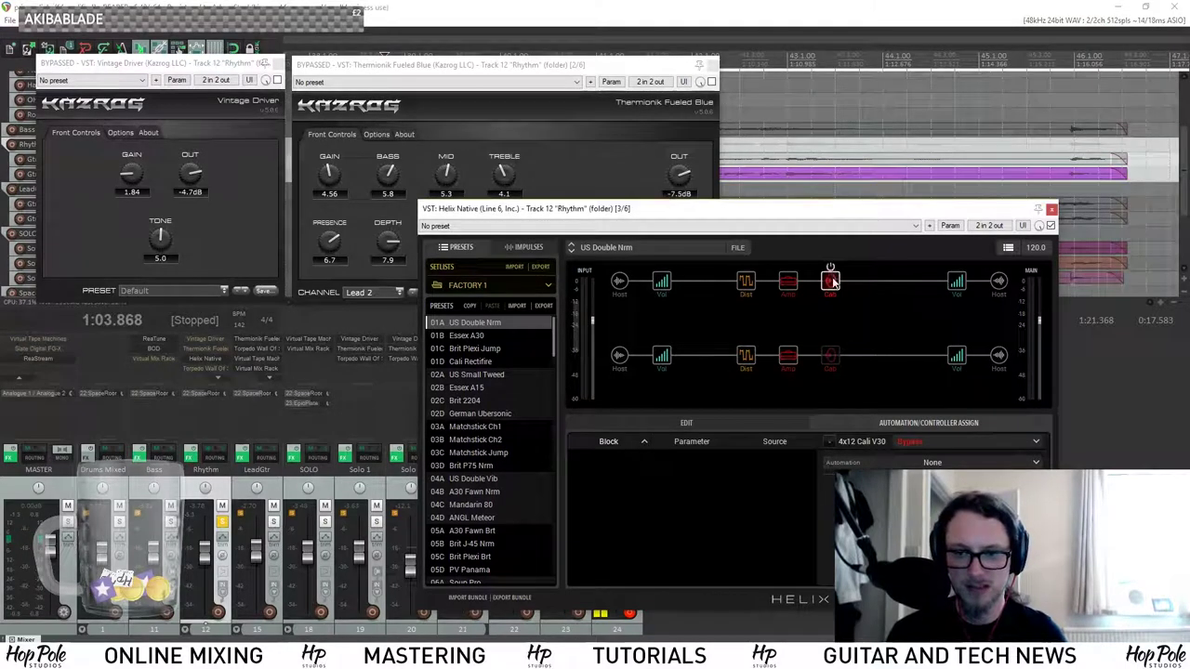
click(837, 362)
key(space)
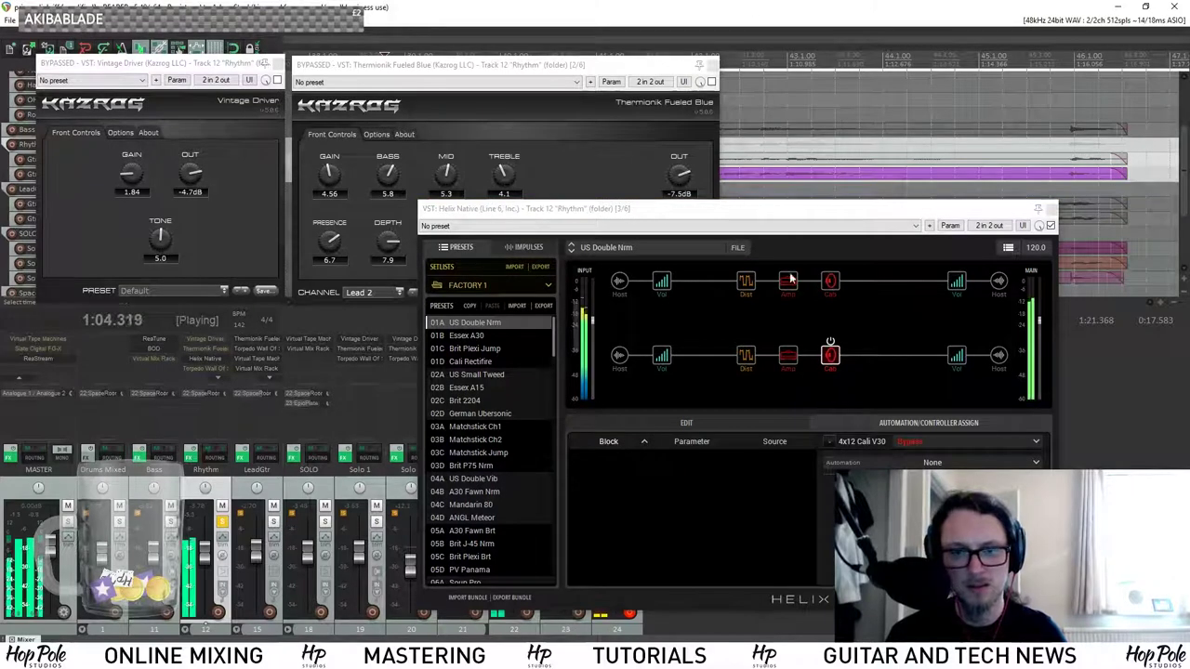
Bypass the cab blocks on both Helix Native paths again, re-enable Torpedo Wall of Sound and play the rhythm guitars.
click(828, 290)
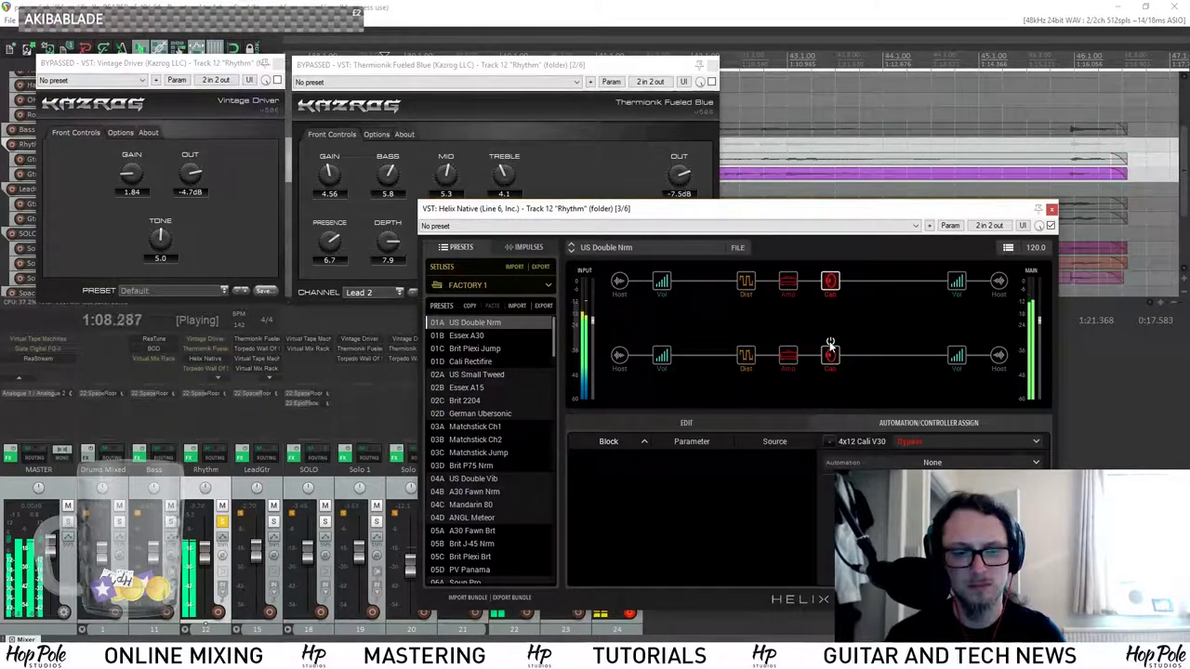
key(space)
click(830, 343)
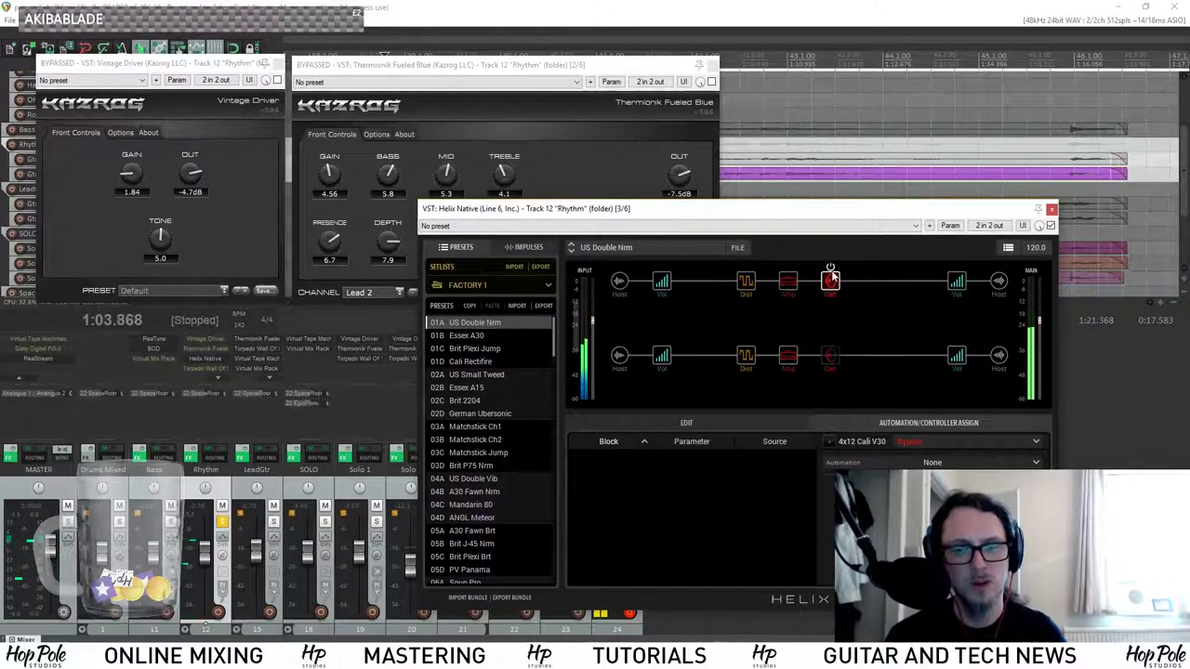
shift+click(202, 369)
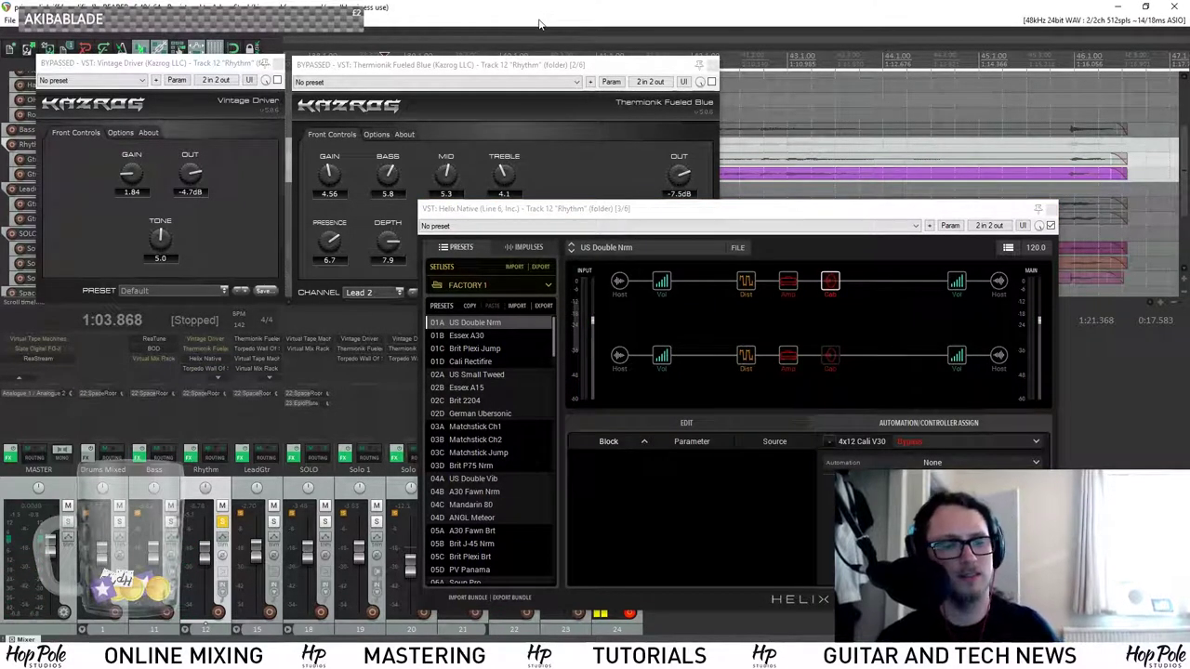
key(space)
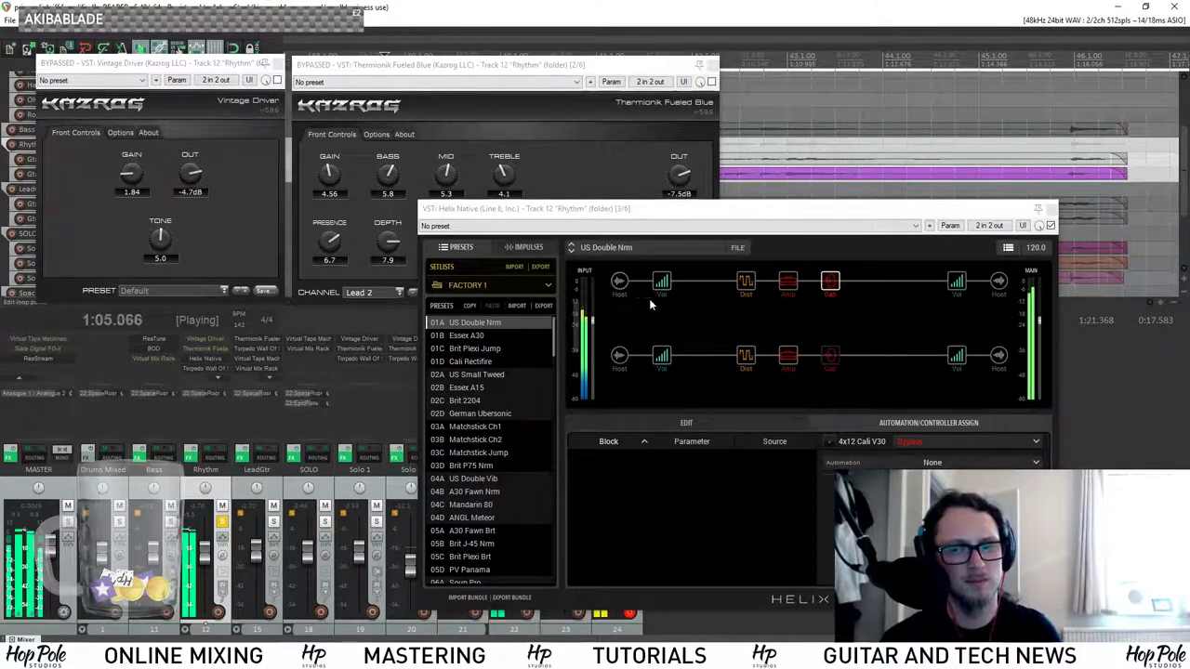
Review the Archetype Lead amp parameters on Helix Native's lower path while the guitars play, and stop playback.
click(788, 357)
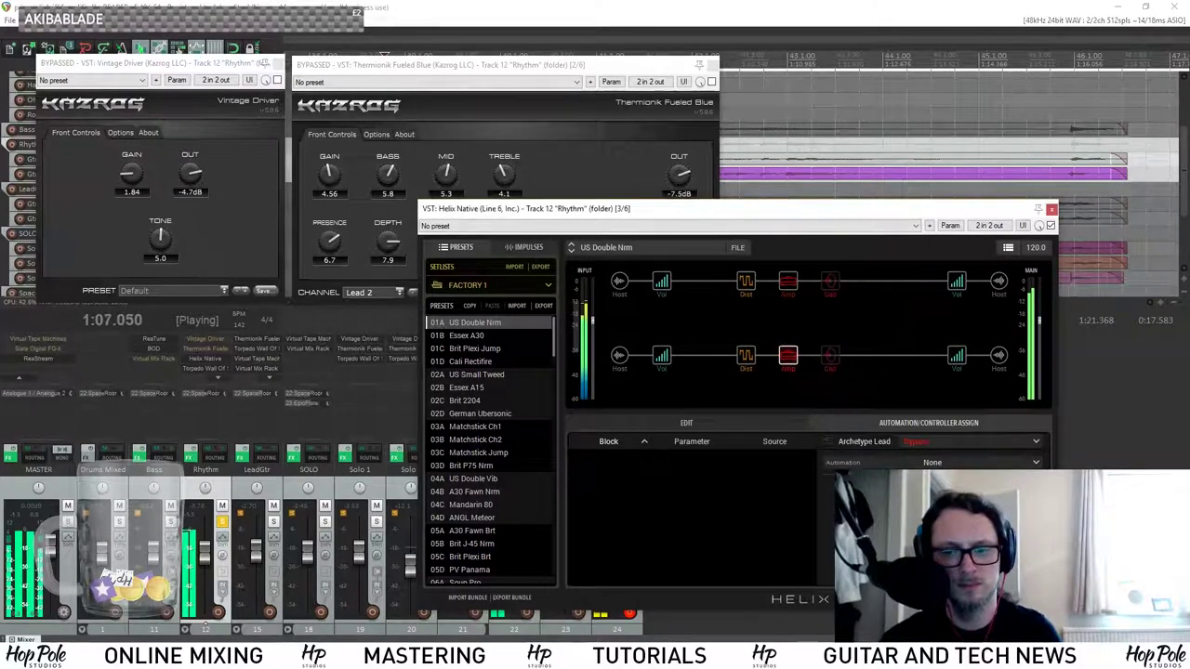
click(686, 423)
scroll(911, 521, down, 5)
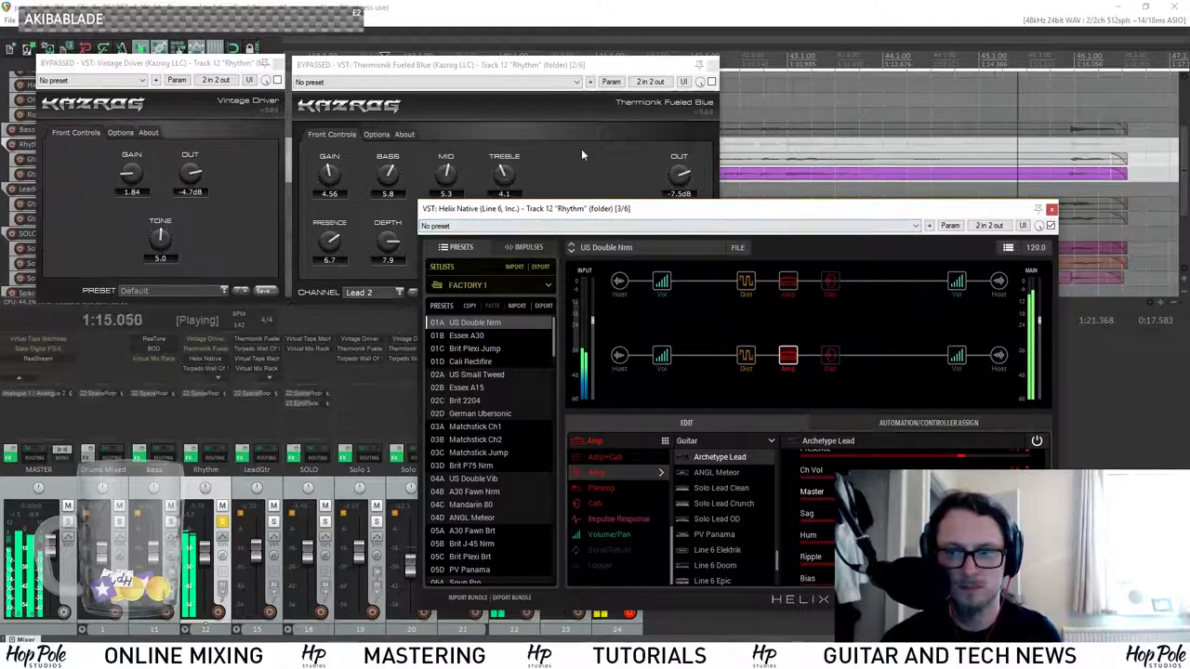
click(746, 274)
key(space)
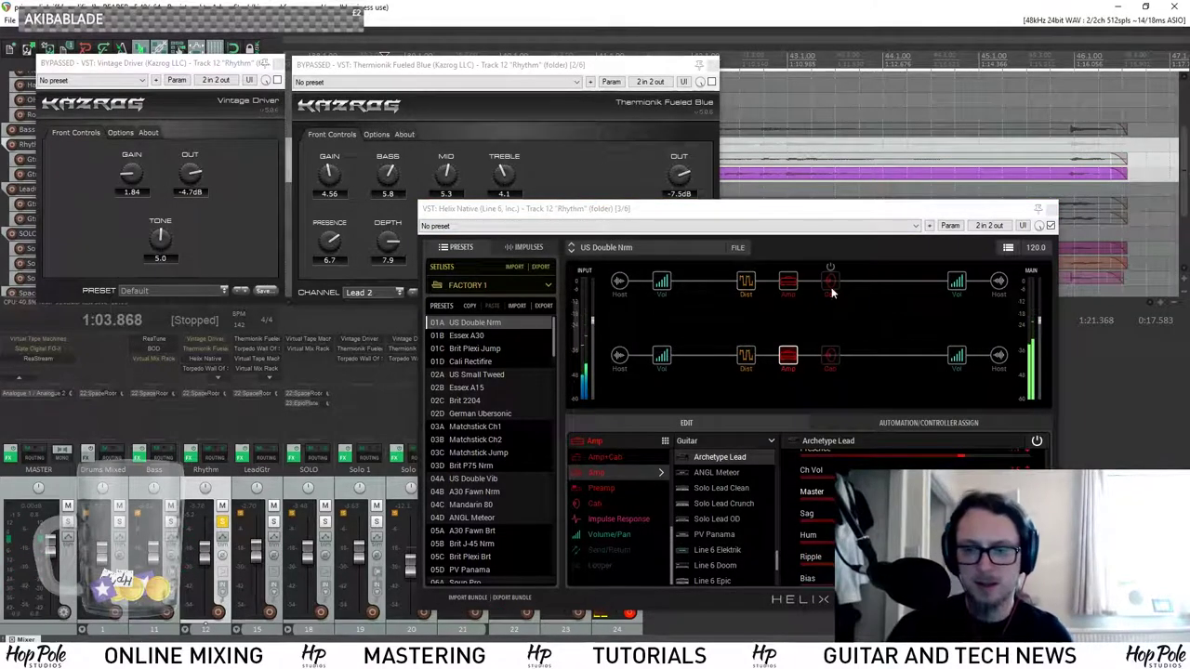
mouse_move(836, 296)
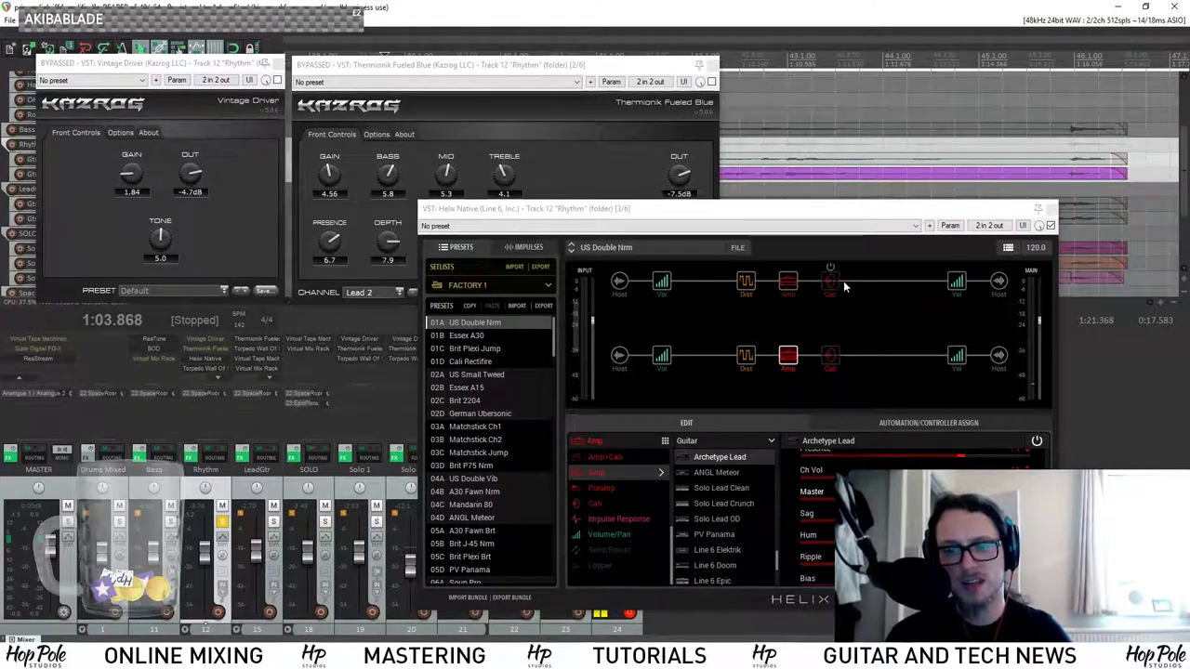
View Torpedo Wall of Sound's cab setup and close all the plugin windows open for the Rhythm track.
click(204, 370)
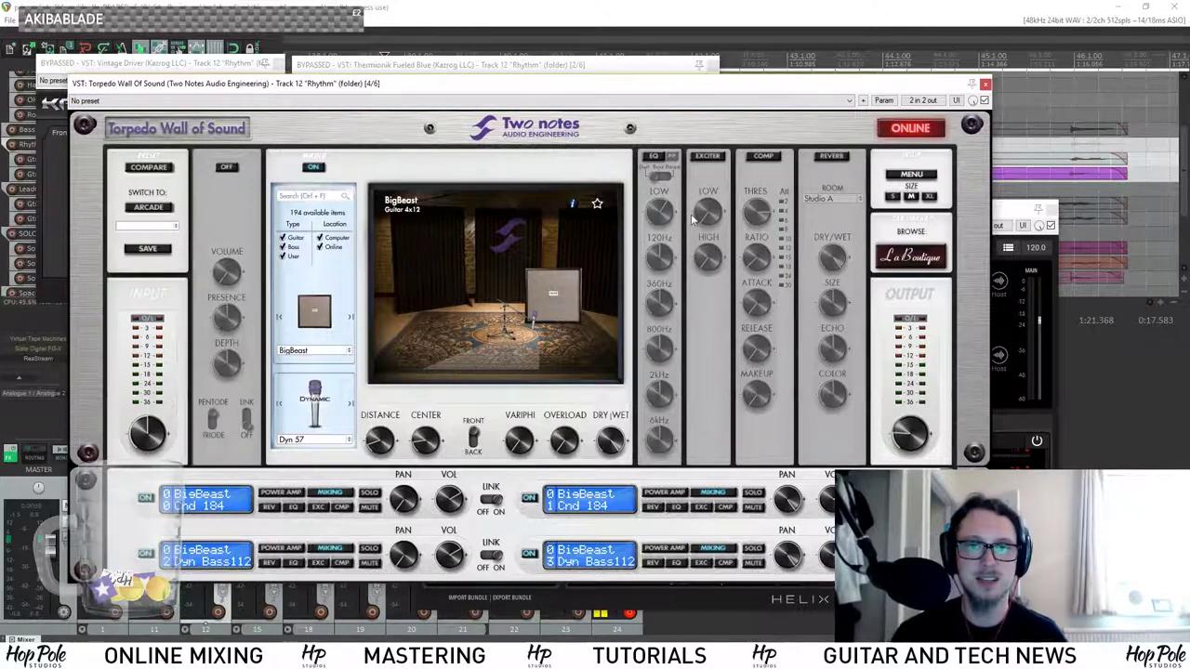
click(985, 84)
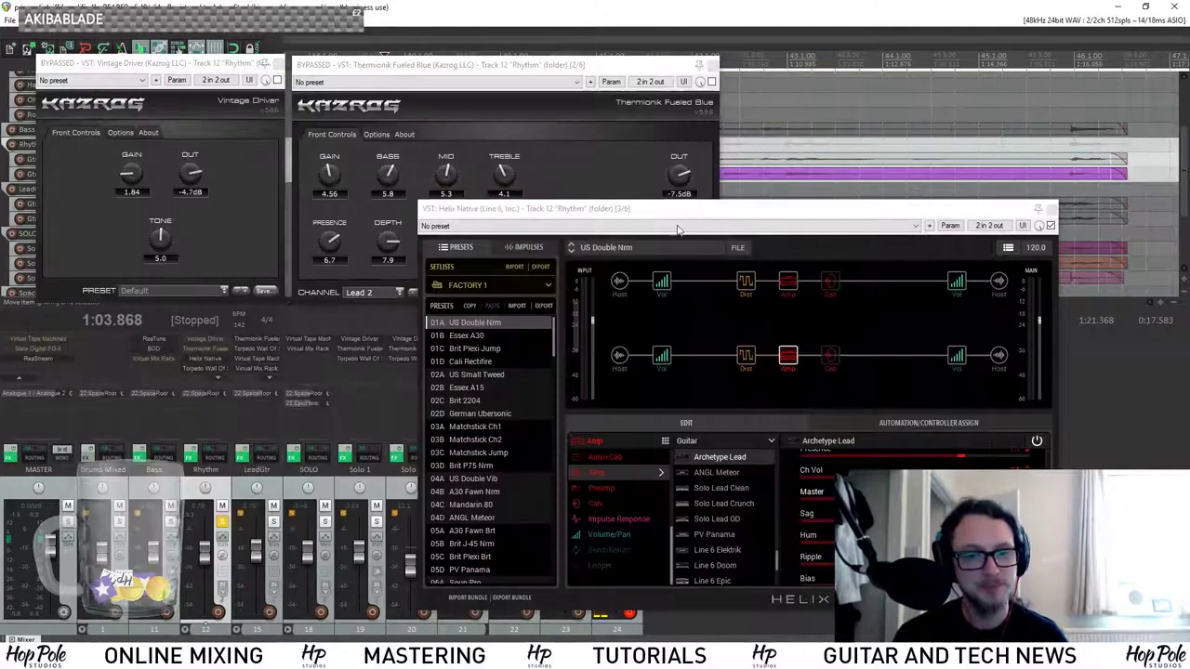
click(608, 183)
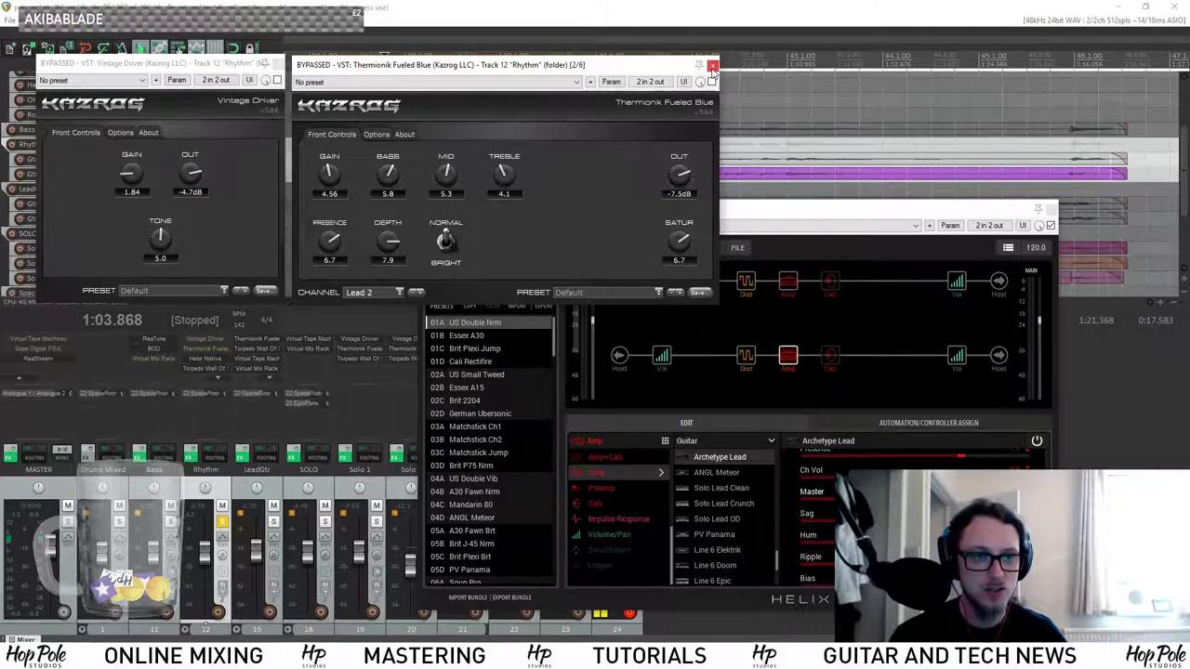
click(712, 69)
click(277, 62)
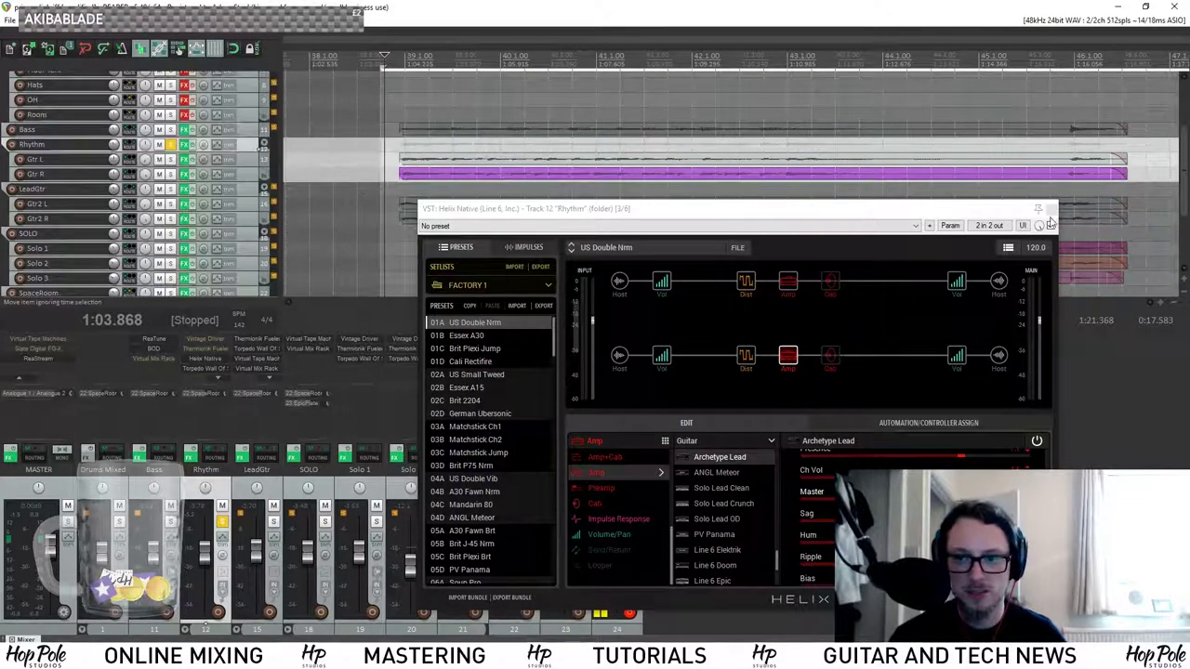
click(1051, 225)
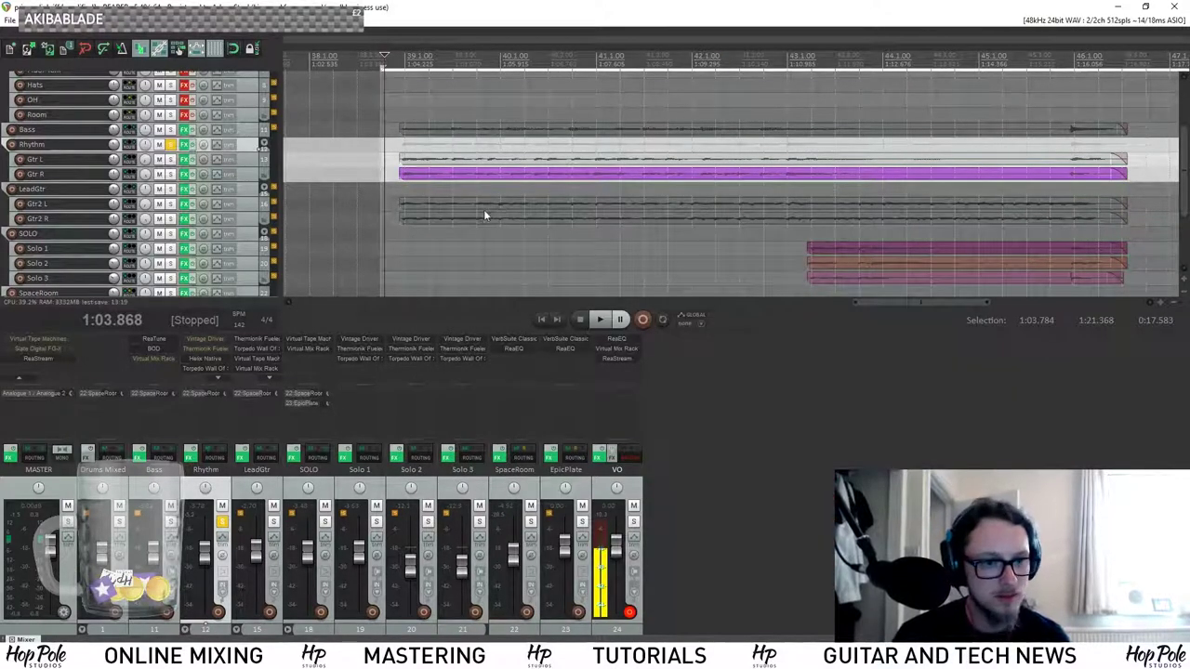
Play the guitars through Helix Native, switch the chain to Vintage Driver and Thermionik with Helix bypassed, and play again.
key(space)
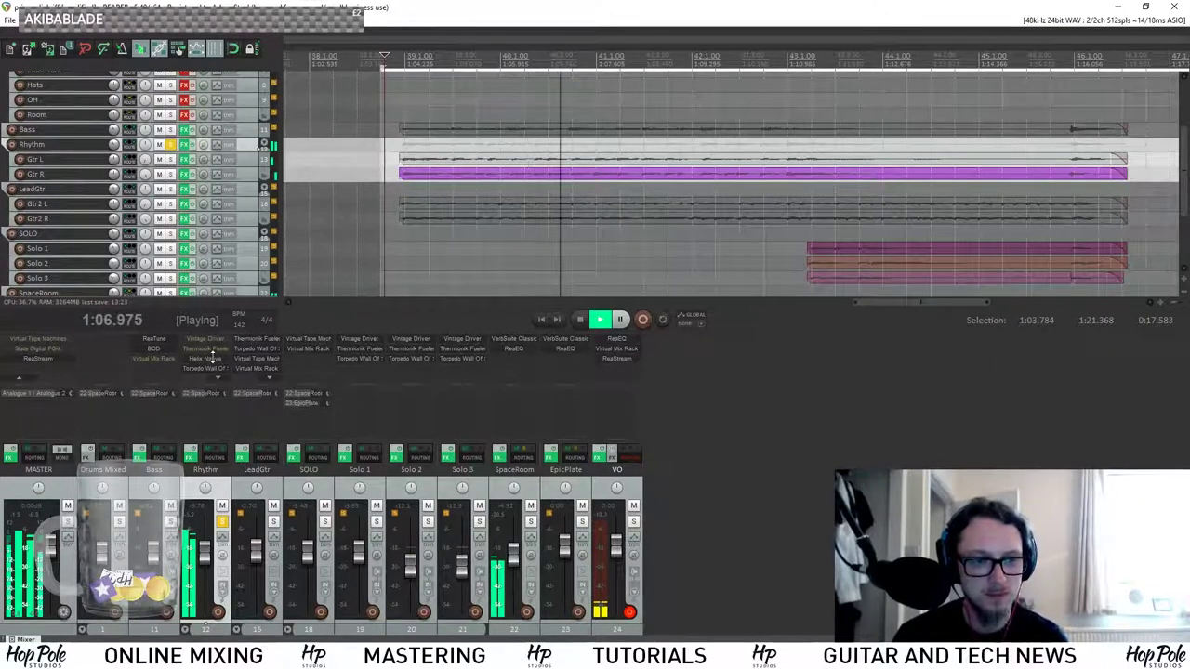
key(space)
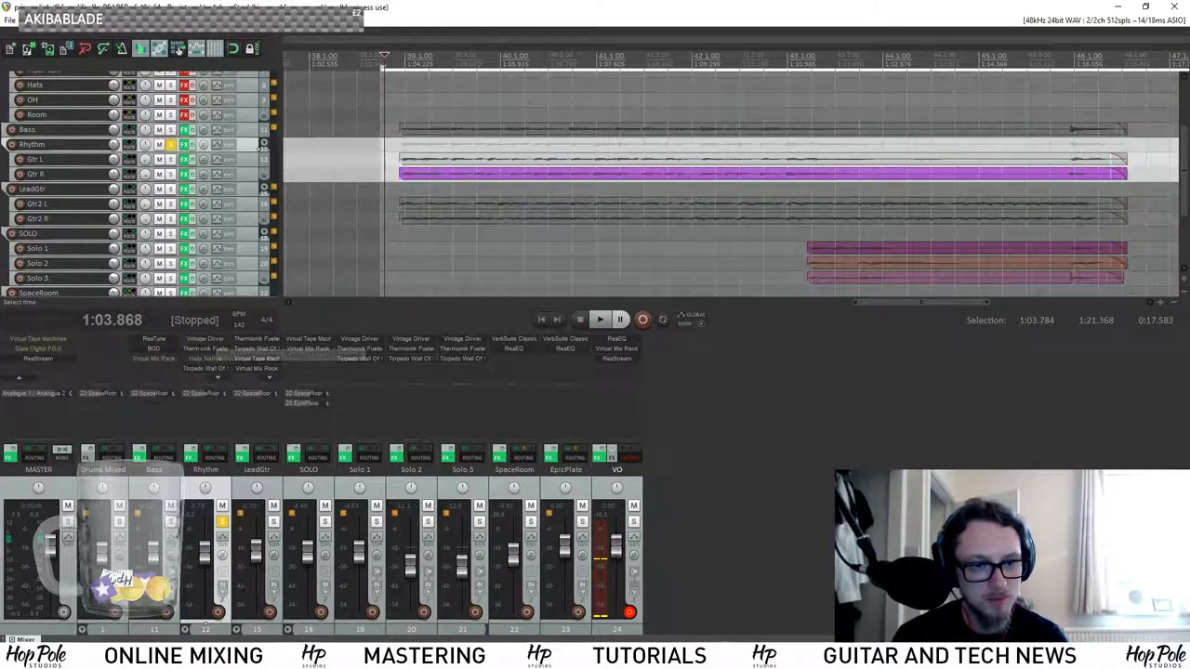
key(space)
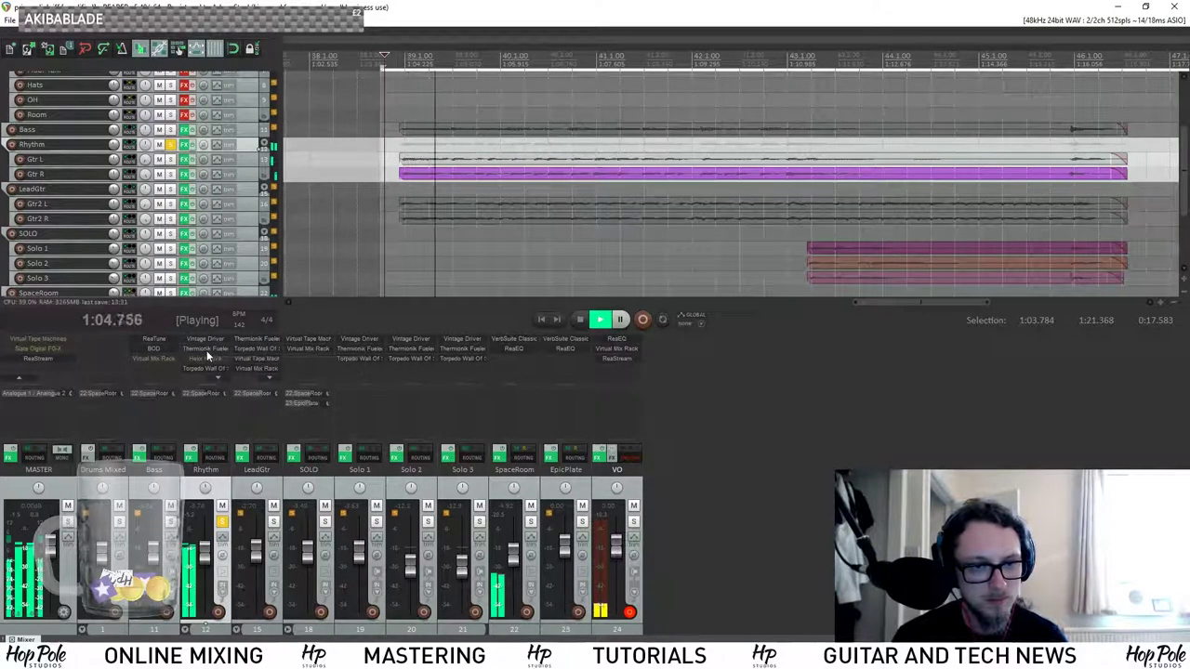
In Thermionik Fueled Blue, set Mid 7.3, Out -3.5 dB, Treble 5.9, Bass 4.8 and Depth 5.1 during playback.
click(206, 350)
drag(446, 172, 452, 146)
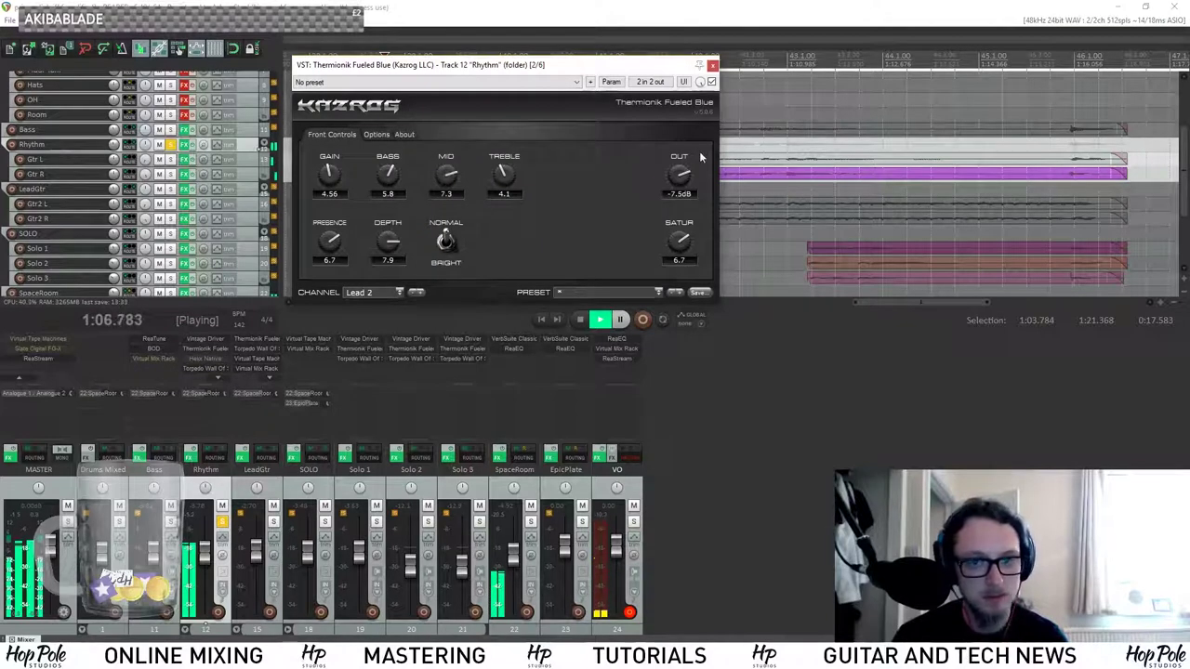
drag(680, 176, 690, 144)
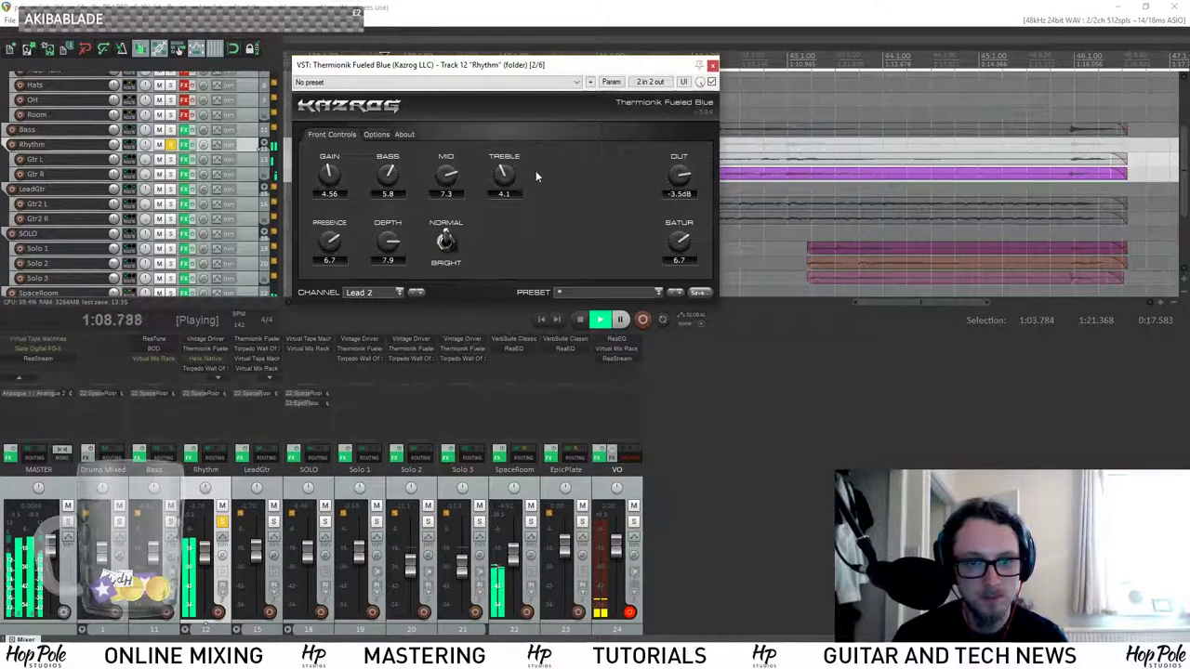
drag(507, 173, 525, 146)
drag(388, 173, 388, 186)
drag(387, 240, 383, 278)
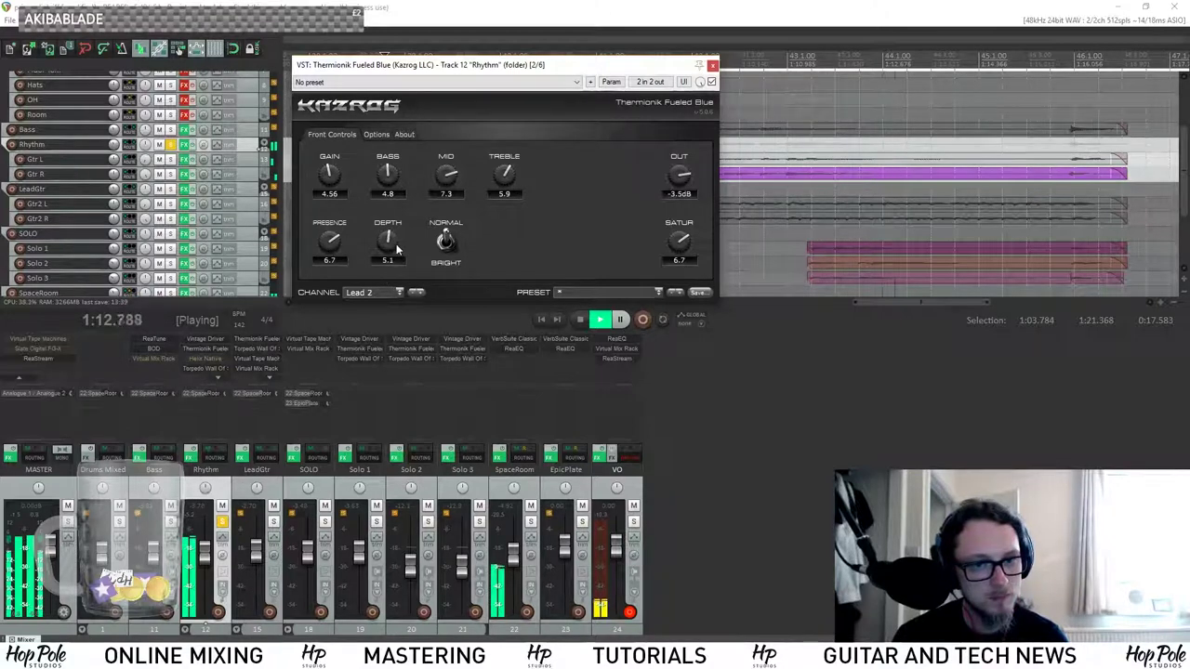
key(space)
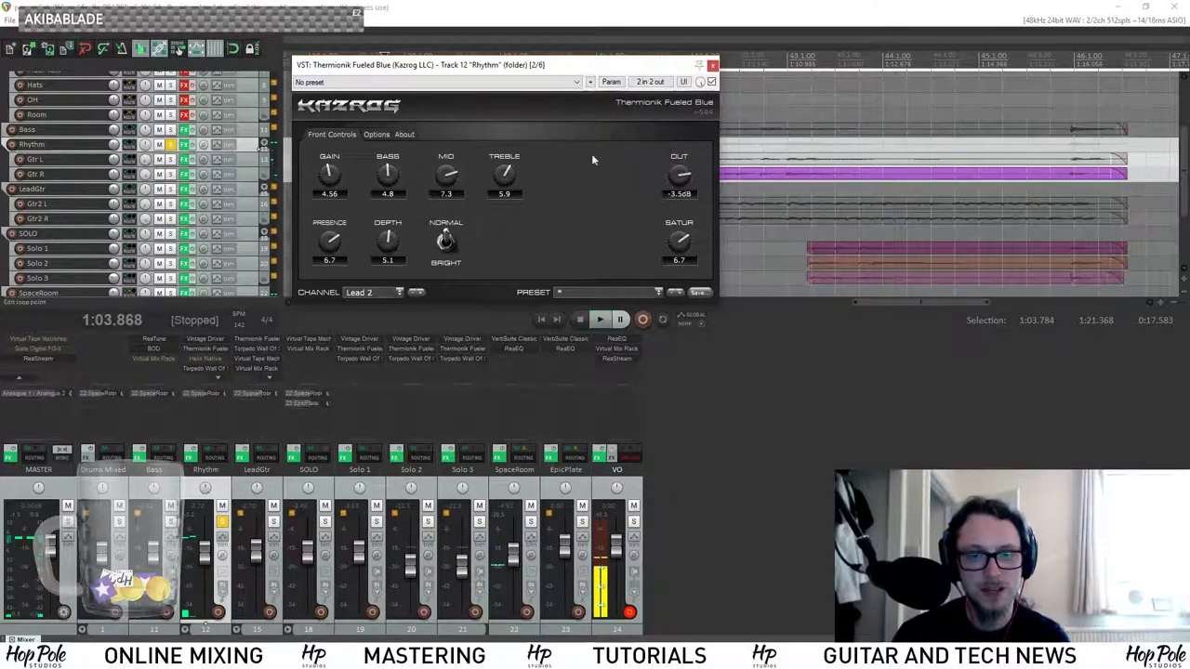
Set Thermionik's Bass to 4.4, Gain to 5.20, Presence to 7.2 and Mid to 7.7, and play the guitars.
drag(394, 175, 332, 172)
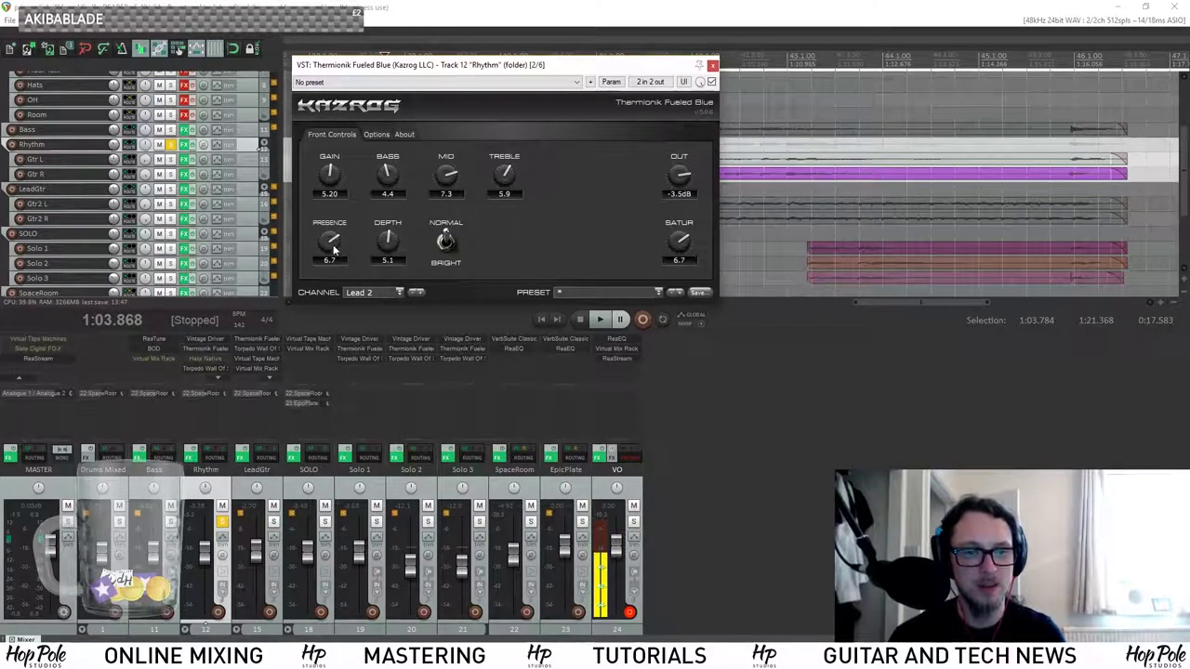
drag(334, 249, 334, 244)
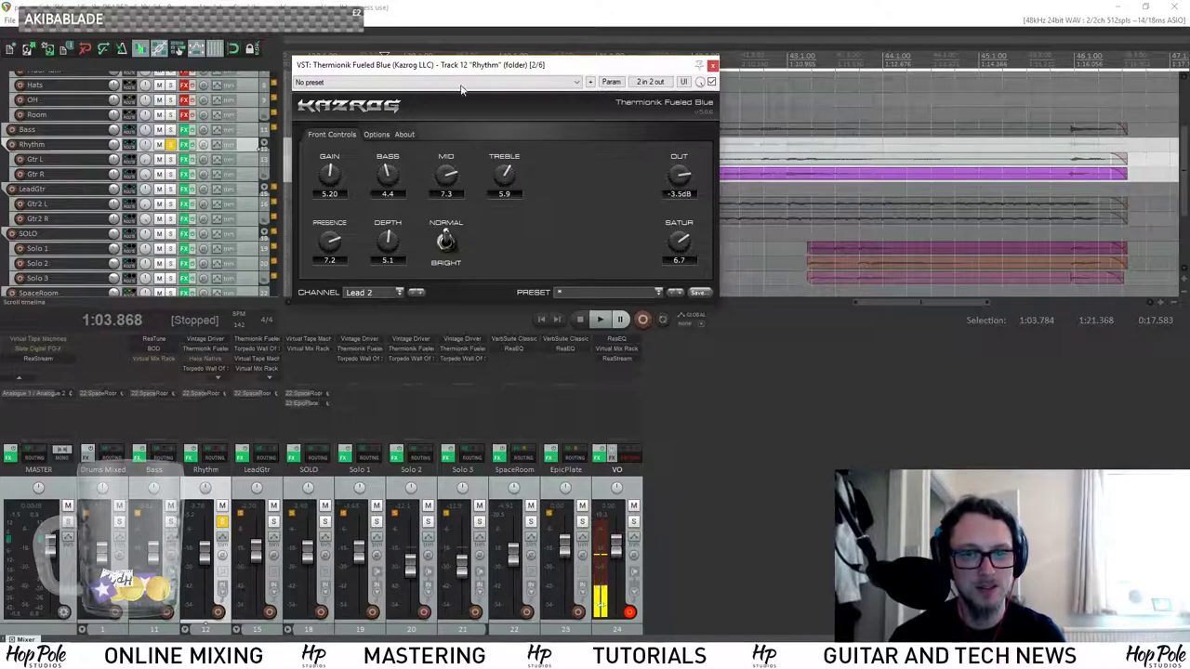
drag(447, 175, 447, 165)
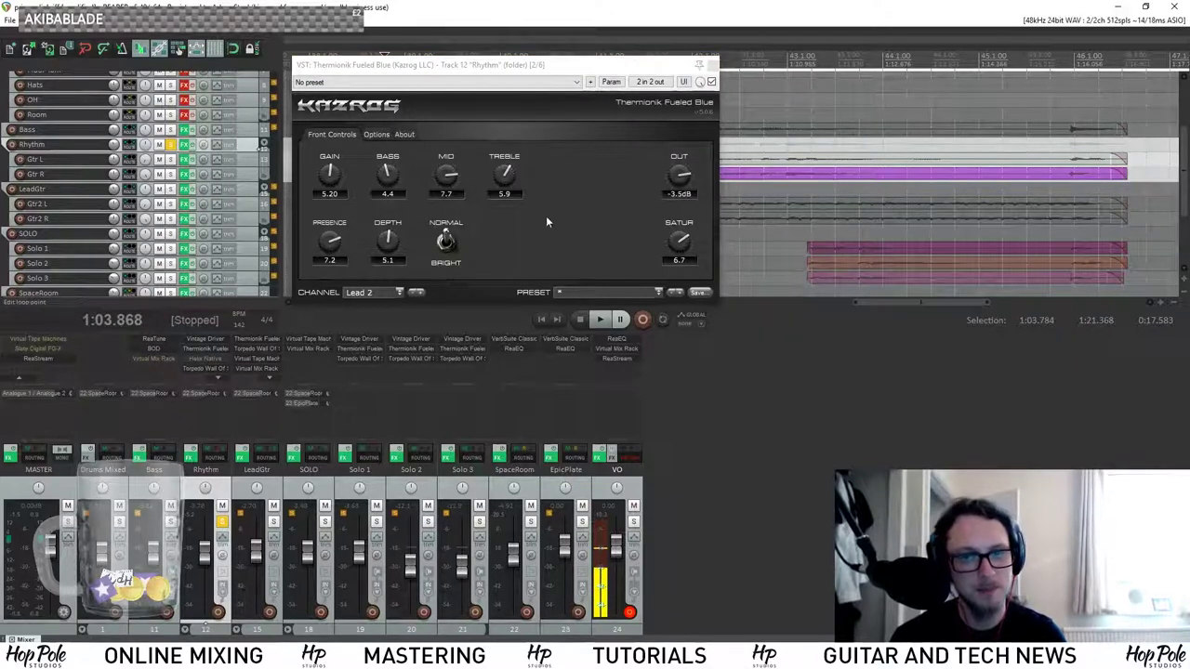
key(space)
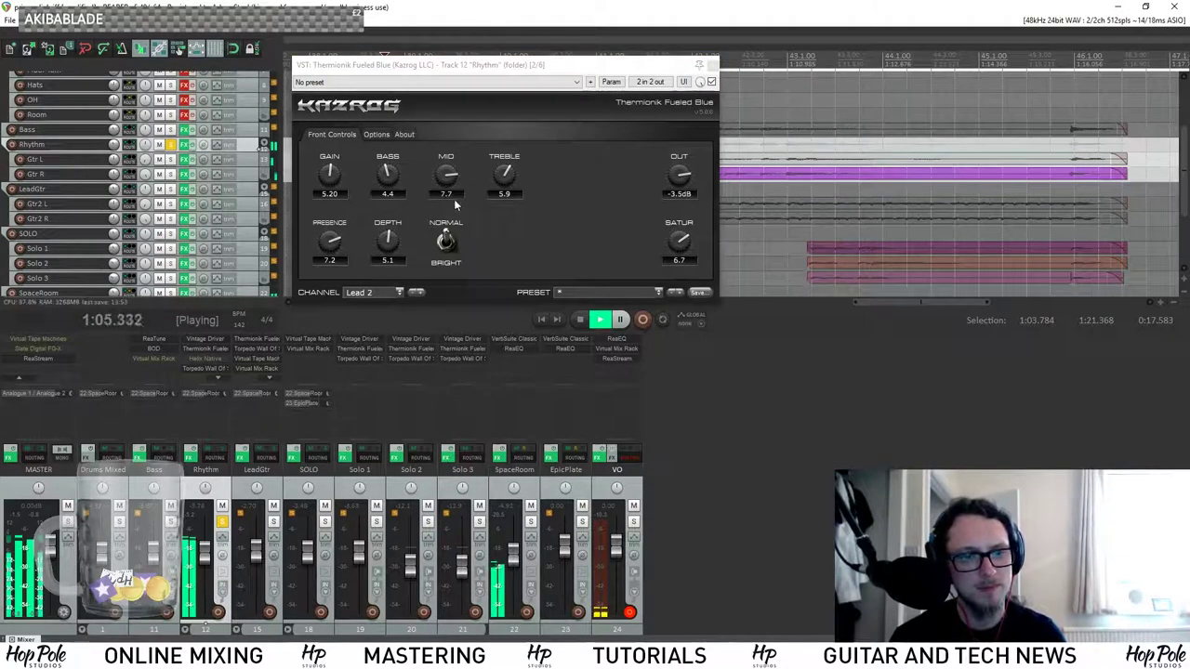
Set Thermionik's Treble to 5.6 and Bass to 5.3 while listening, and stop playback.
drag(504, 175, 505, 182)
drag(384, 172, 384, 158)
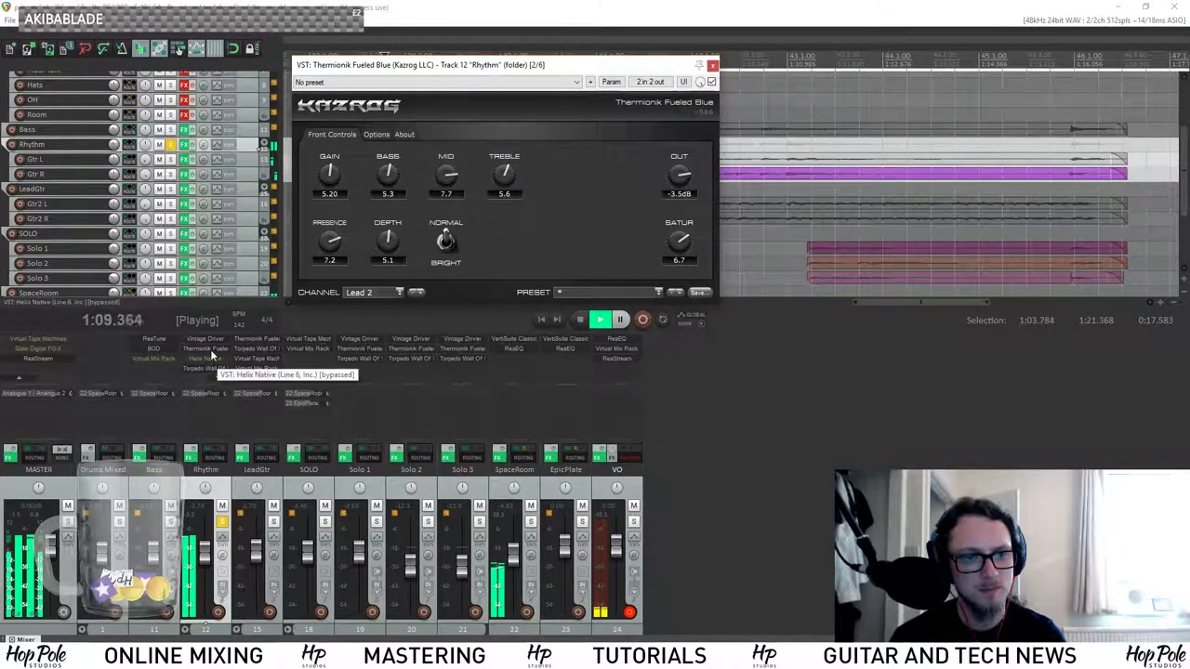
key(space)
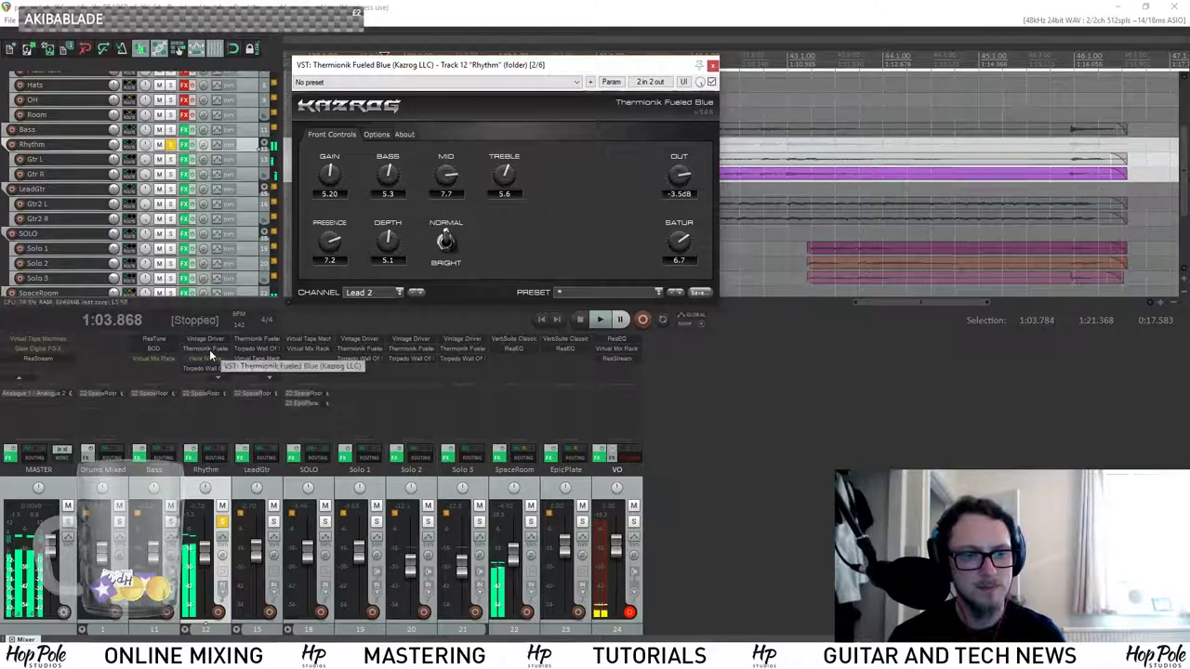
Bypass Vintage Driver and Thermionik Fueled Blue, re-enable Helix Native and play the rhythm guitars through it.
shift+click(209, 348)
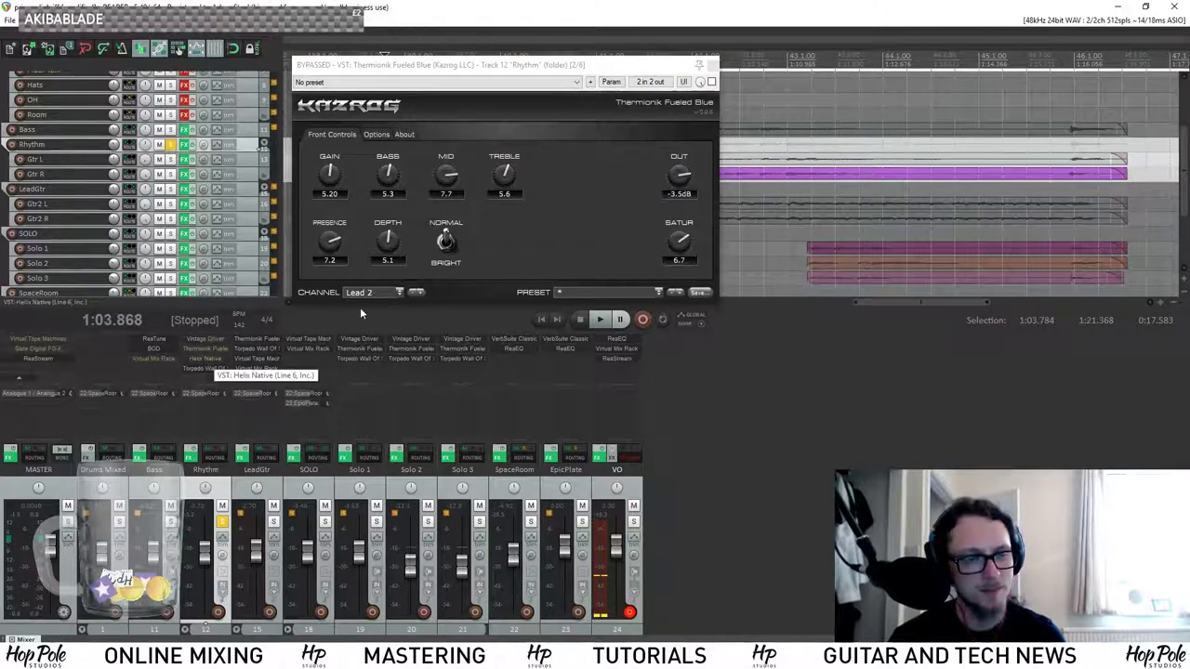
key(space)
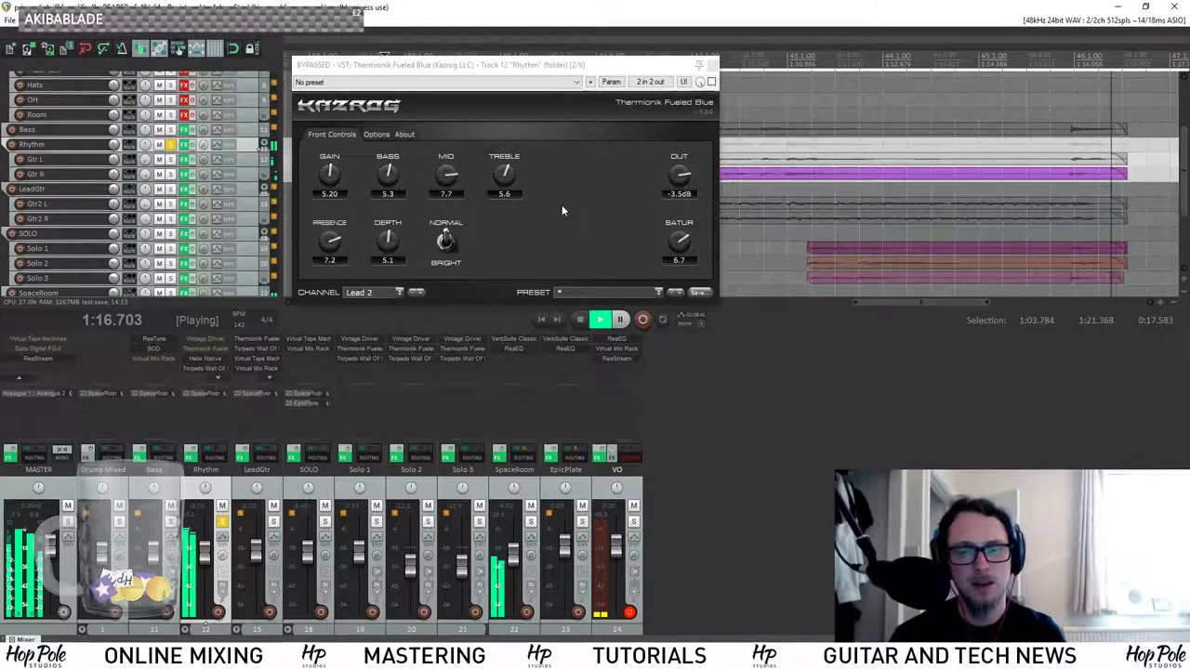
key(space)
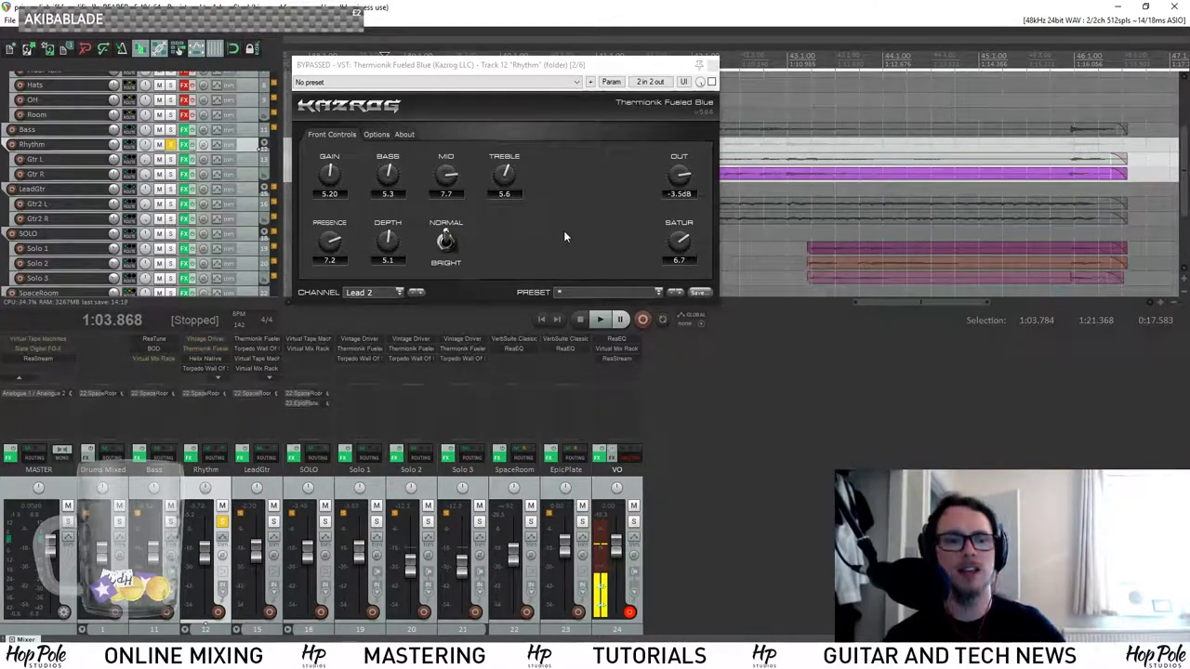
Open Helix Native and check the distortion block settings on both paths.
click(205, 359)
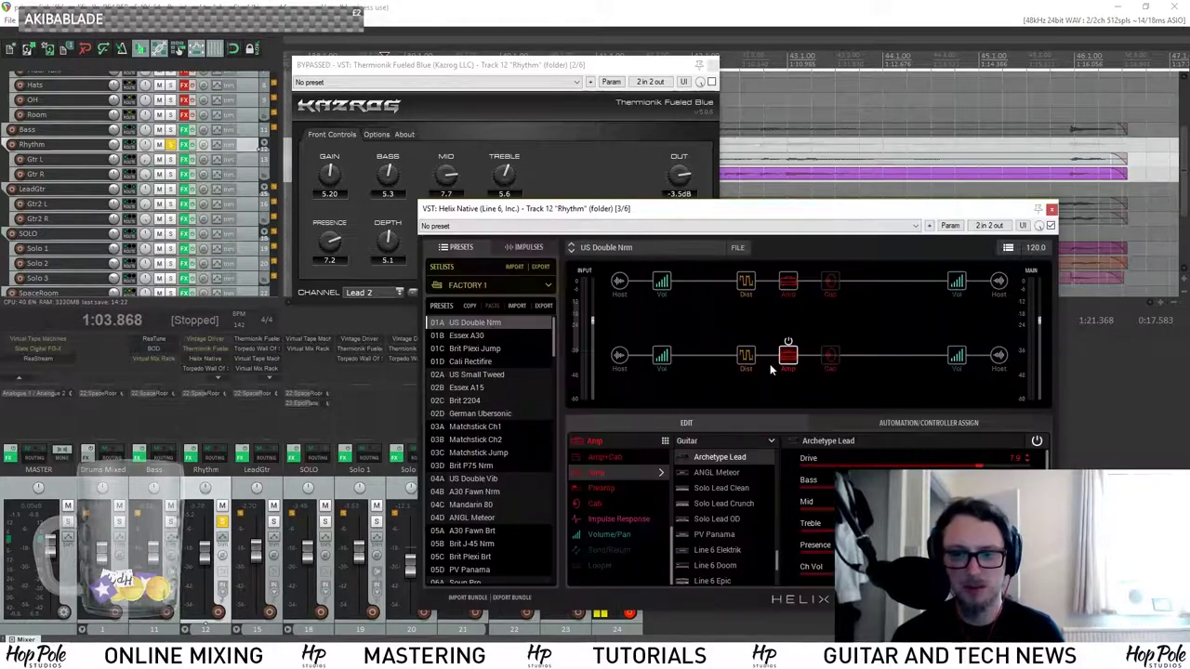
click(747, 356)
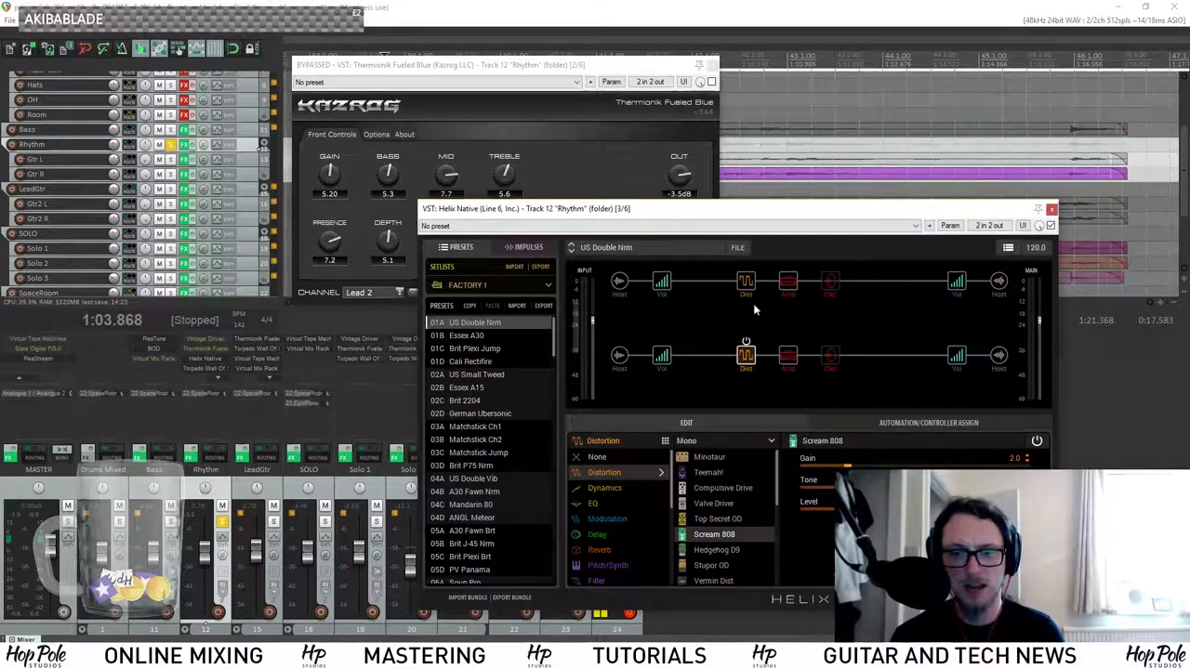
click(747, 282)
Raise the upper path's Archetype Lead Drive to about 7.8 and compare the amp settings on both Helix paths.
click(787, 283)
click(794, 352)
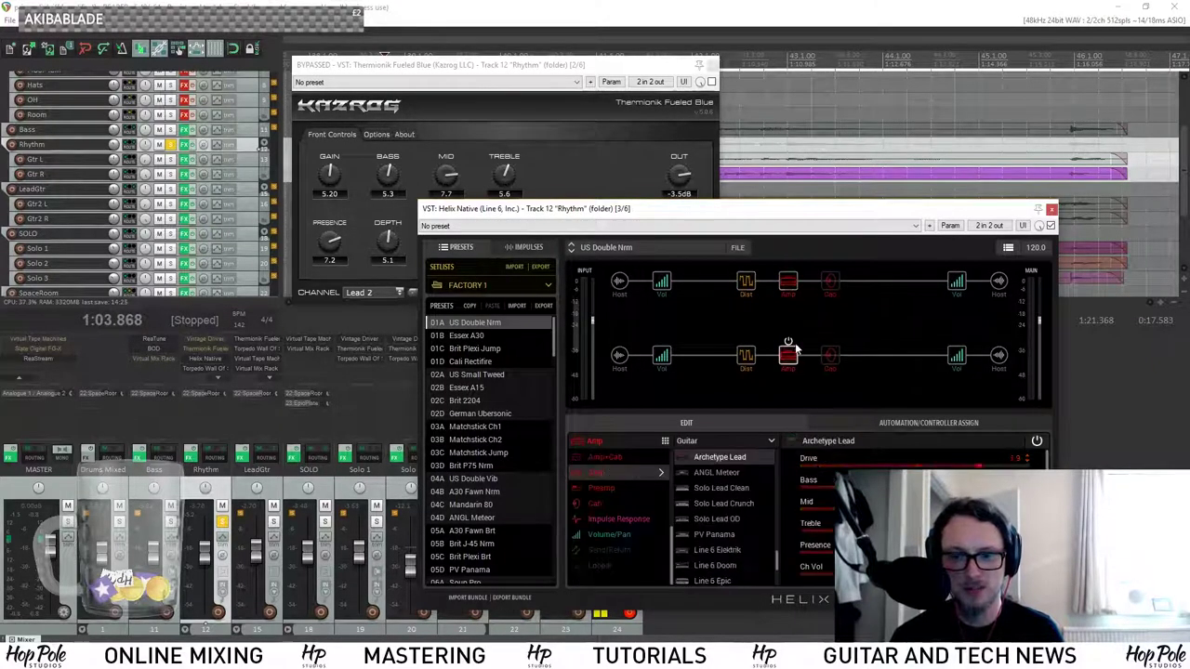
click(789, 289)
click(792, 359)
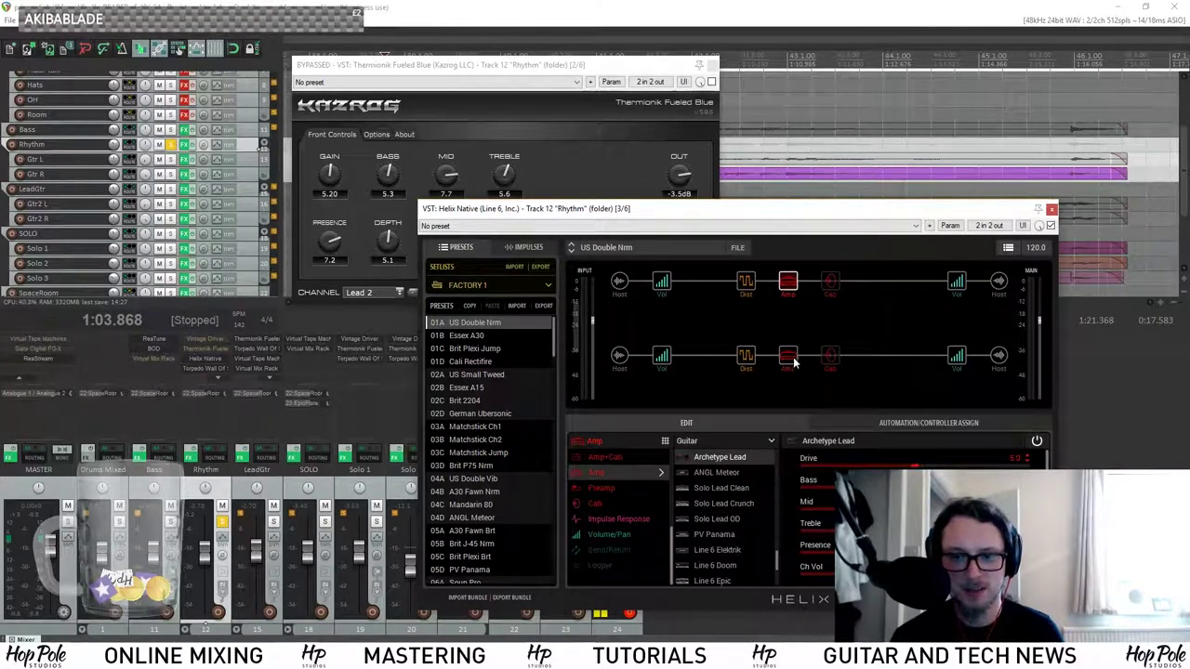
click(789, 284)
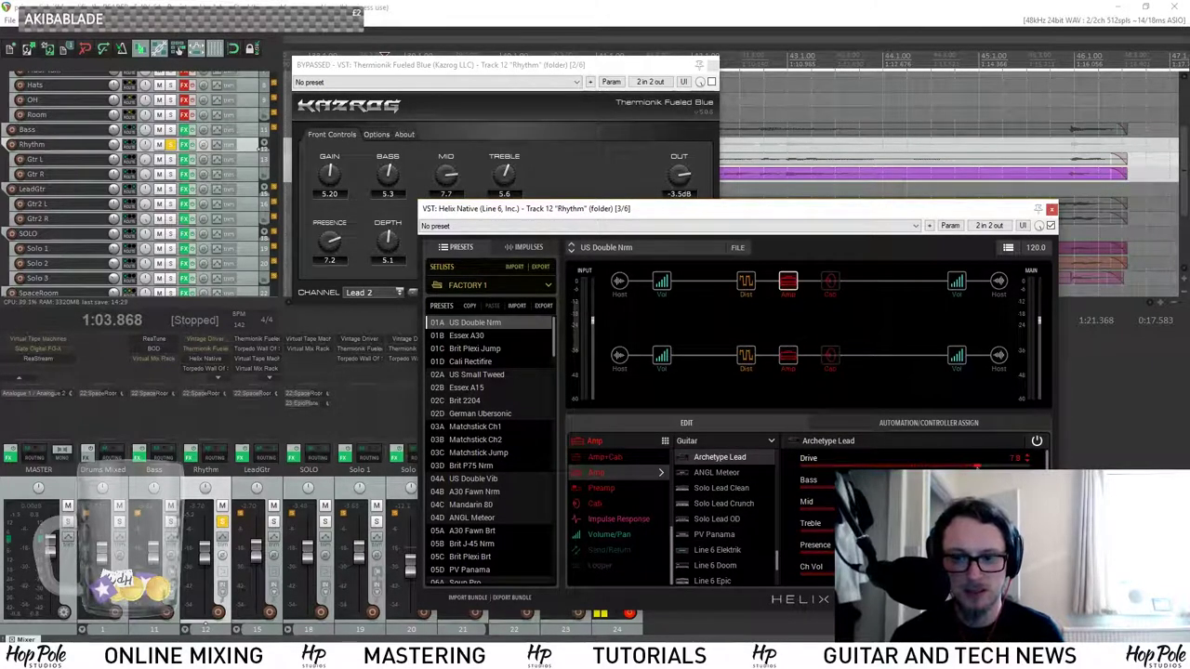
click(790, 283)
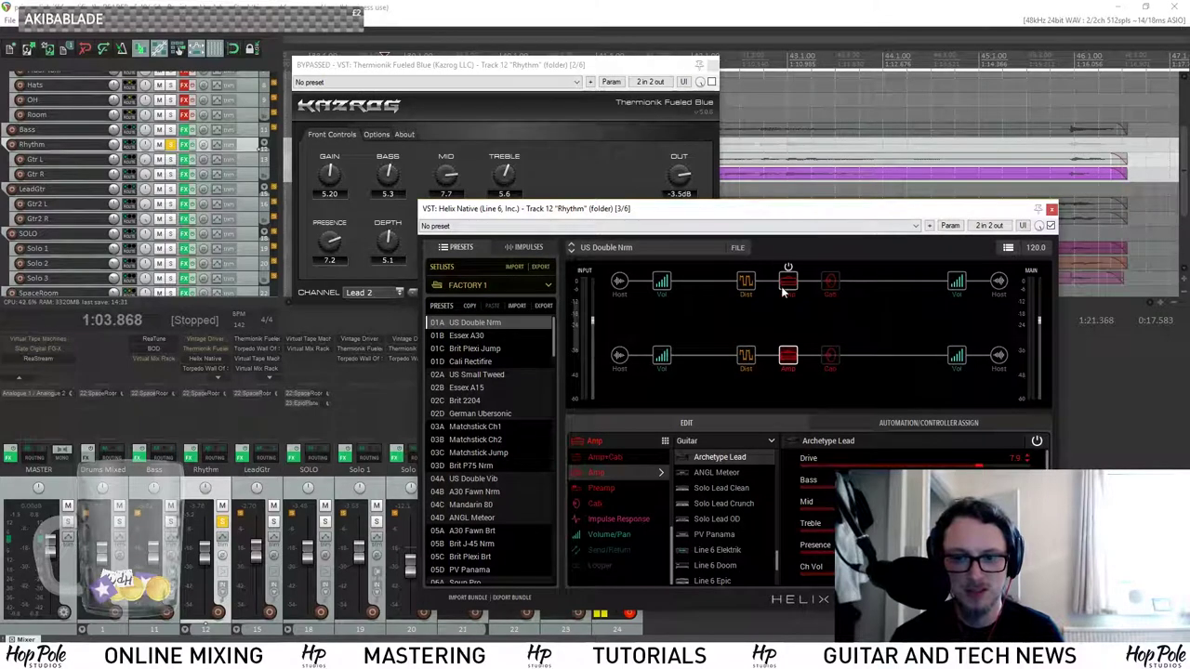
click(786, 356)
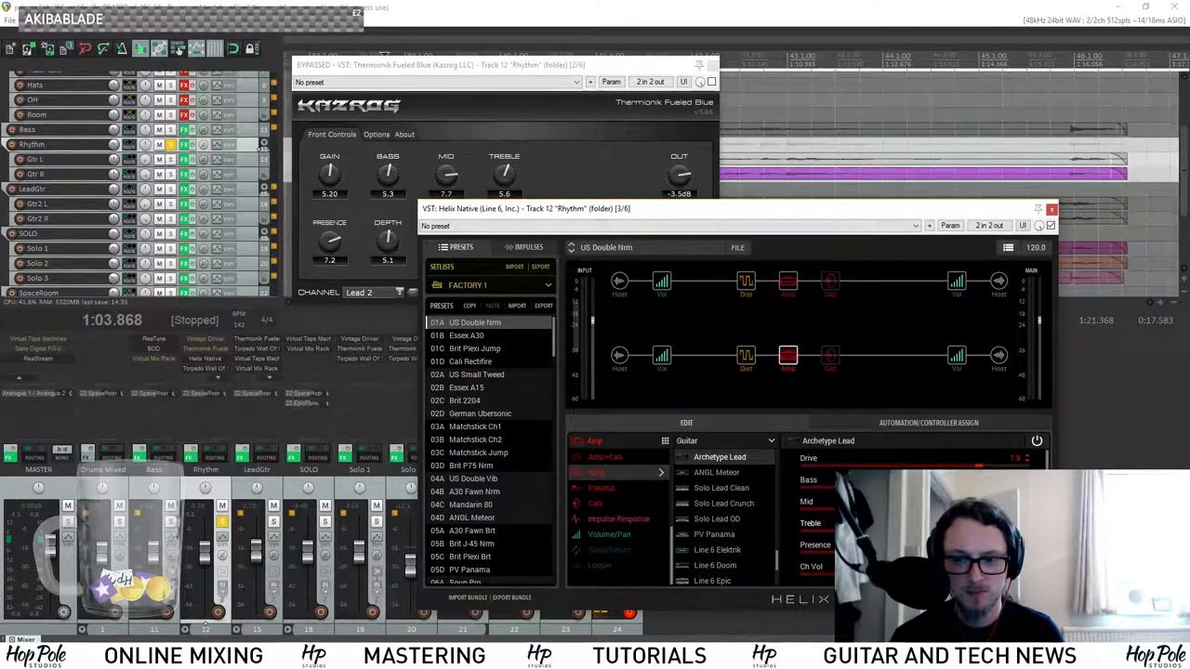
click(788, 283)
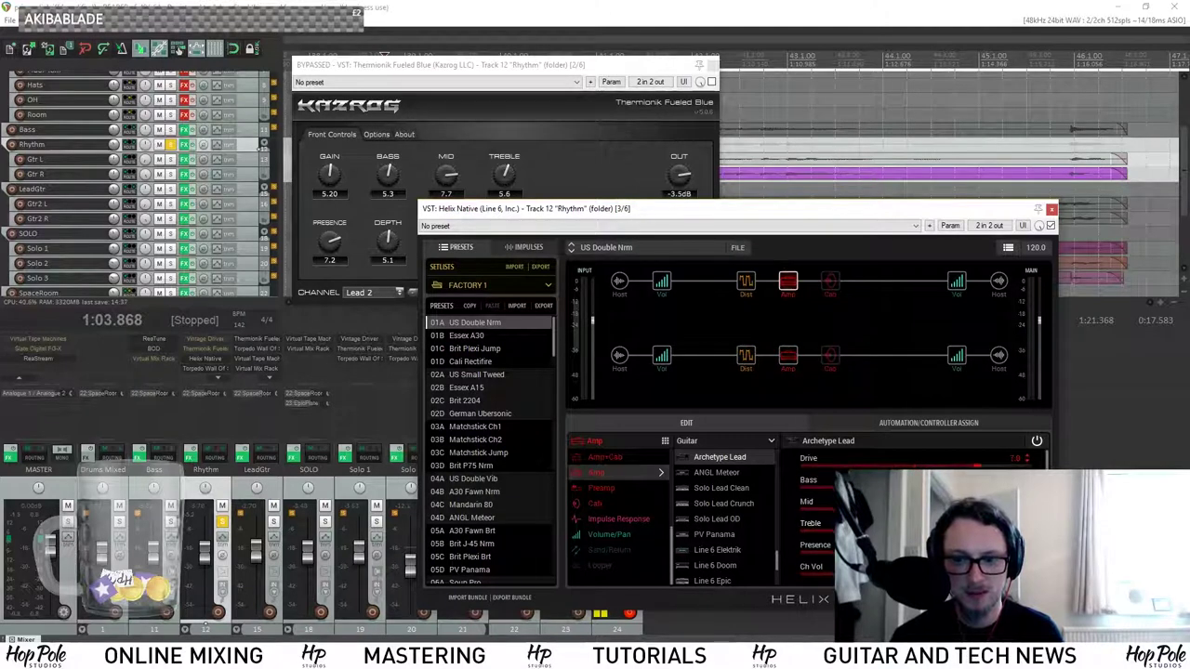
scroll(865, 502, down, 2)
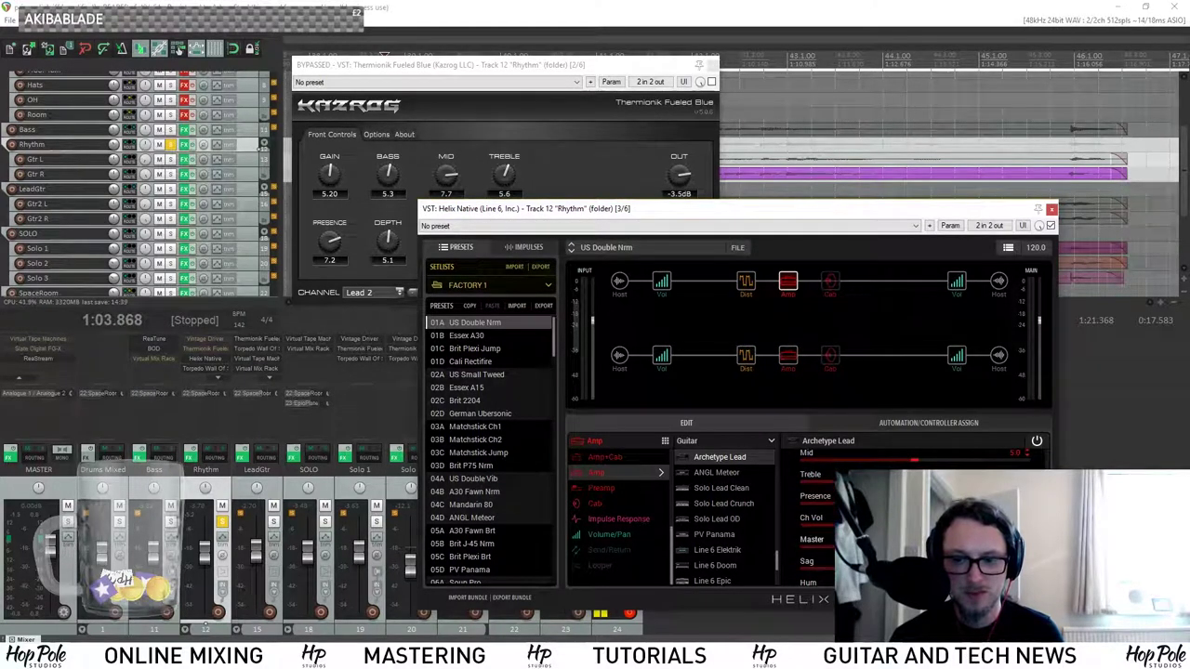
Play the rhythm guitars through Helix Native and review the upper path amp's remaining settings.
click(717, 4)
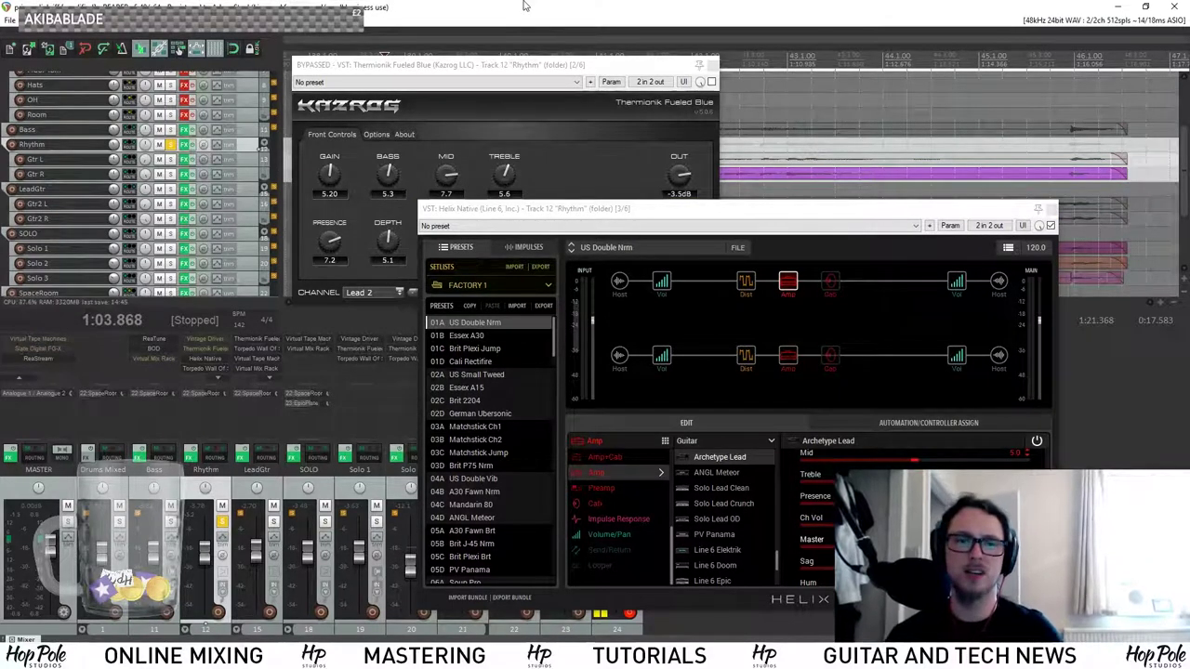
key(space)
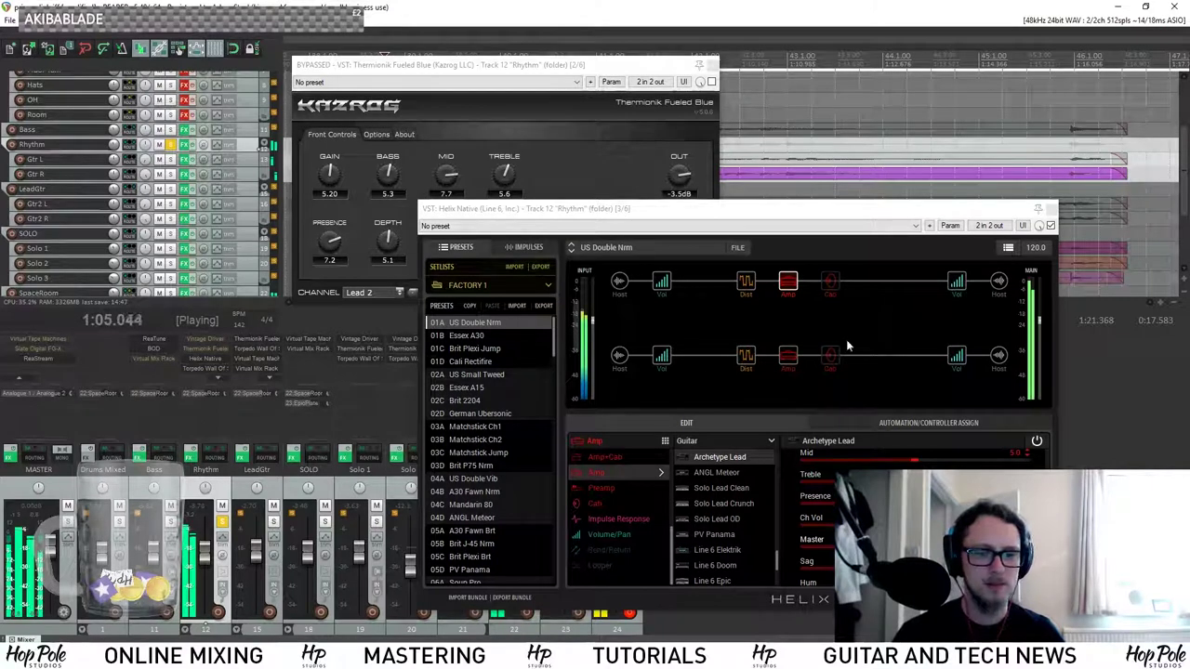
click(787, 282)
scroll(915, 511, down, 1)
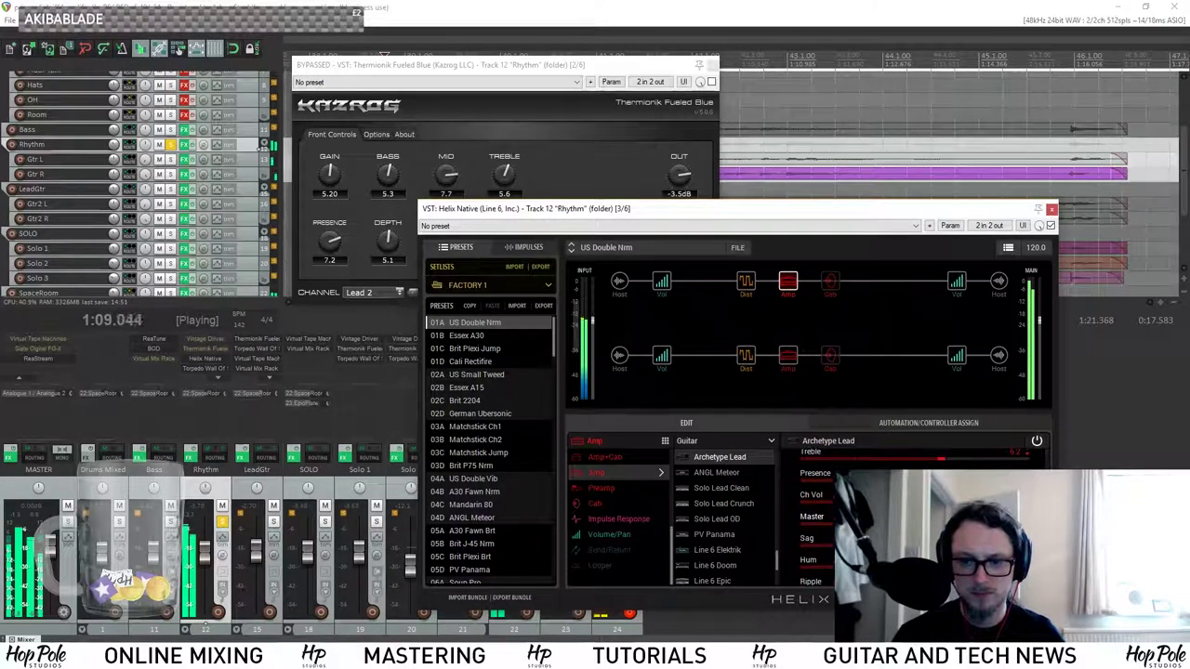
scroll(916, 461, up, 1)
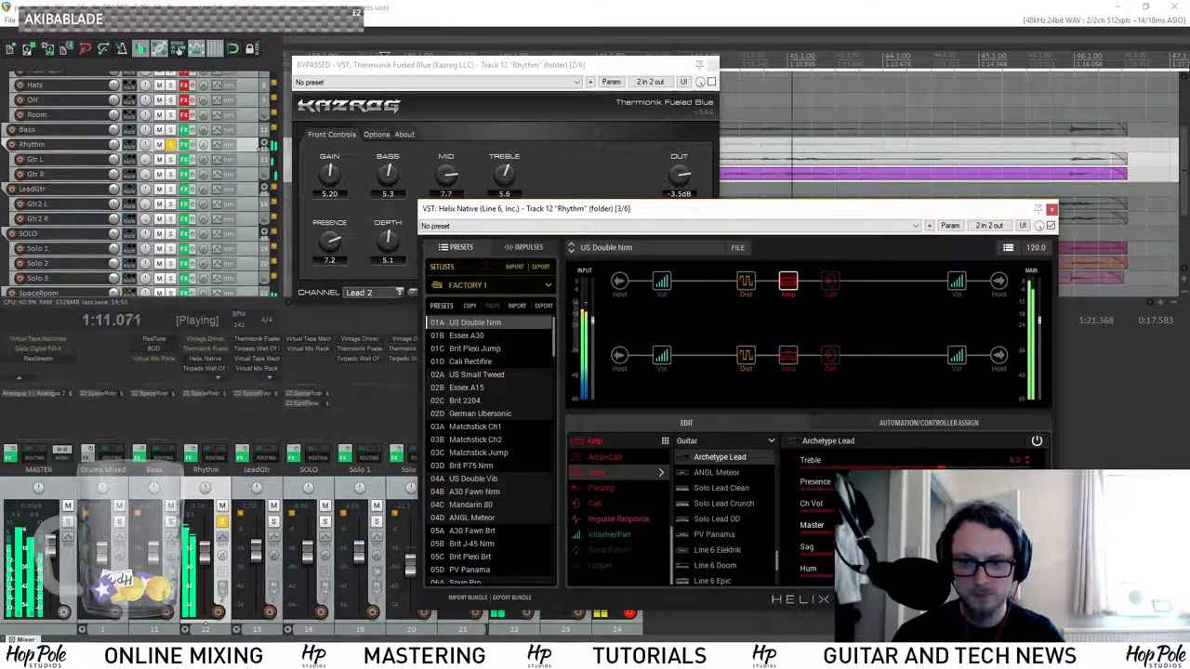
scroll(915, 460, up, 1)
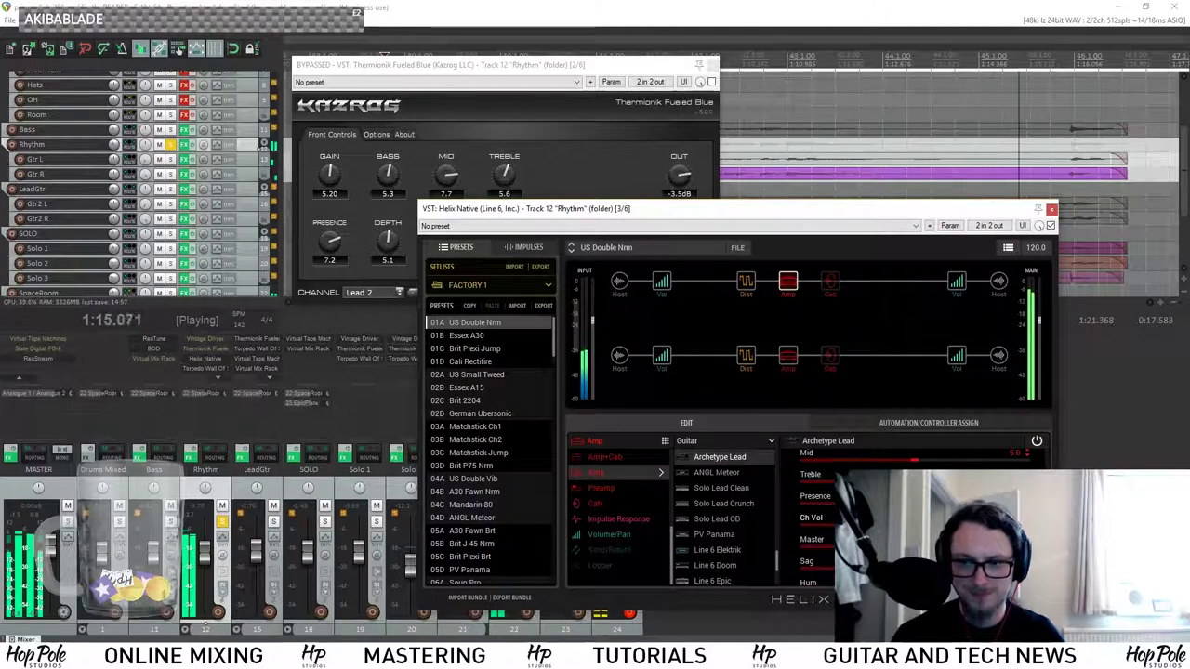
click(758, 5)
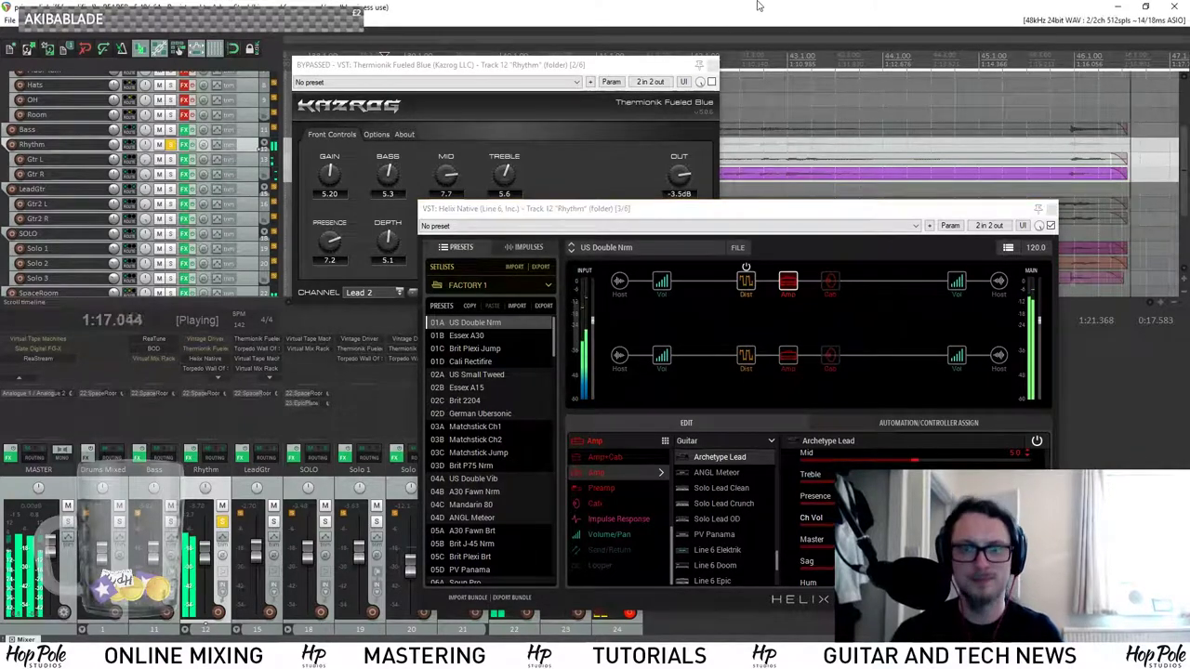
Close the Thermionik Fueled Blue window and bring Helix Native to the front while the guitars play.
drag(638, 65, 704, 100)
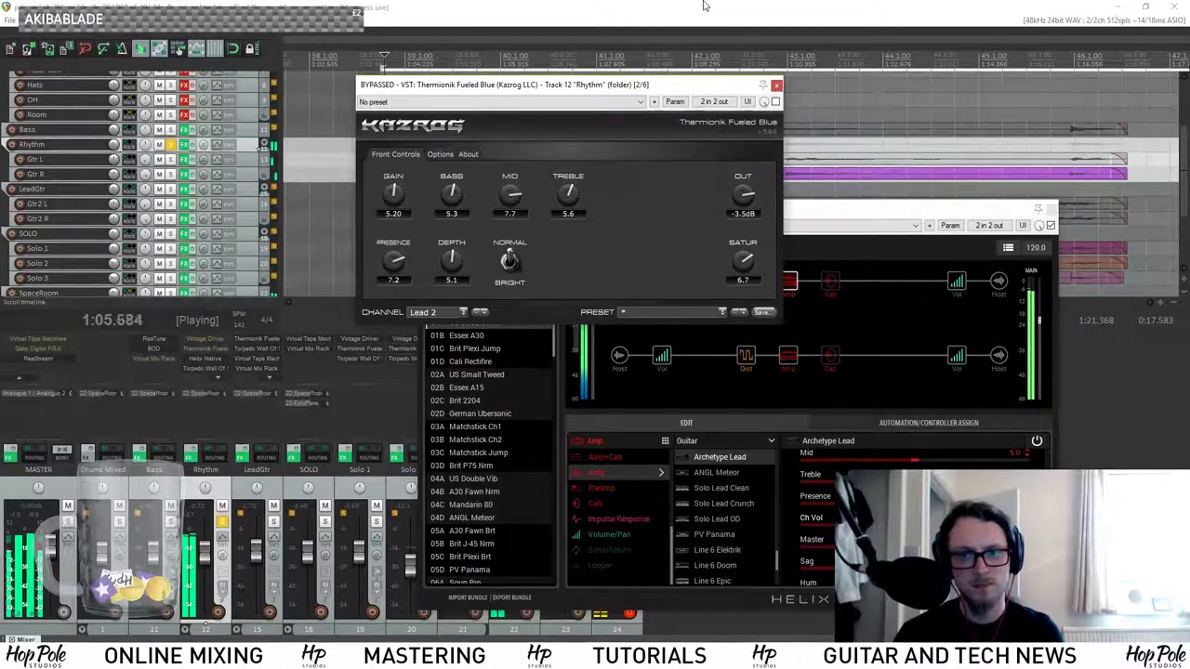
scroll(703, 3, down, 2)
drag(718, 89, 586, 97)
click(644, 93)
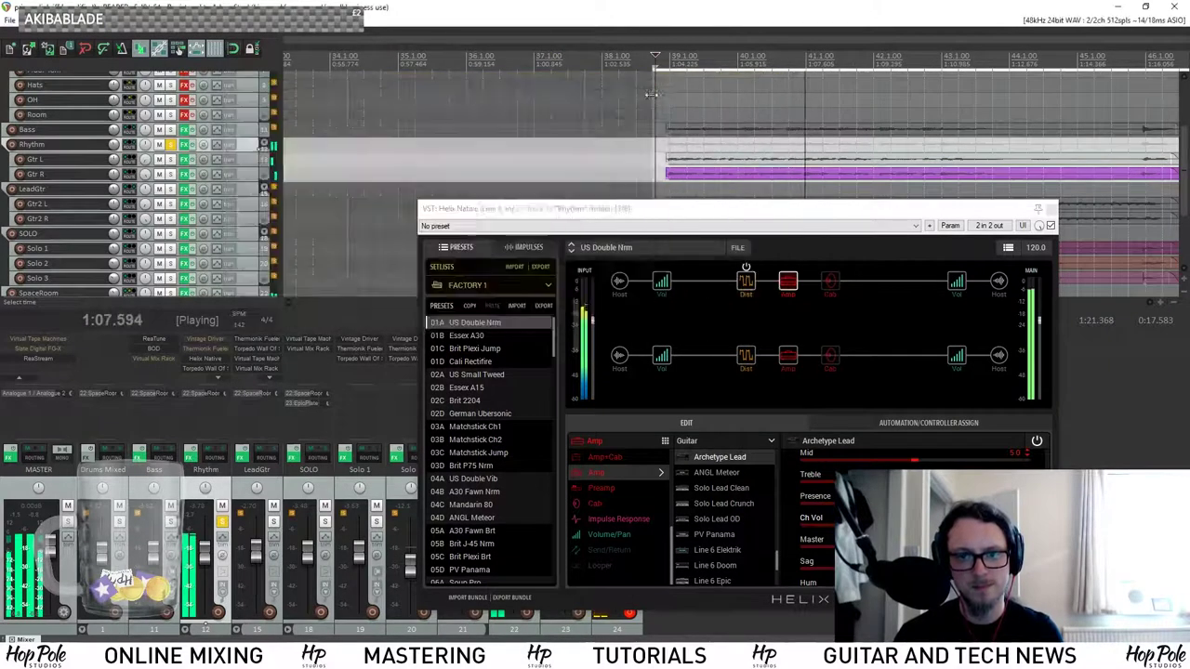
drag(695, 210, 692, 207)
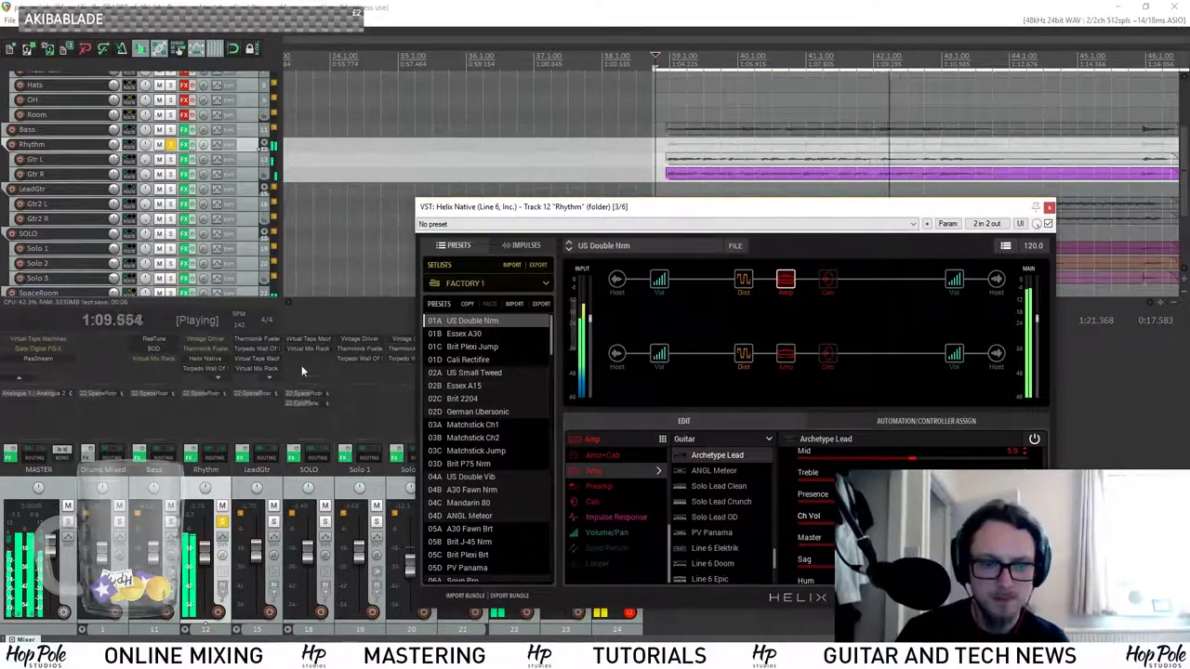
Bypass Helix Native, re-enable Vintage Driver and Thermionik Fueled Blue on Rhythm, and play the guitars from the start of the section.
key(space)
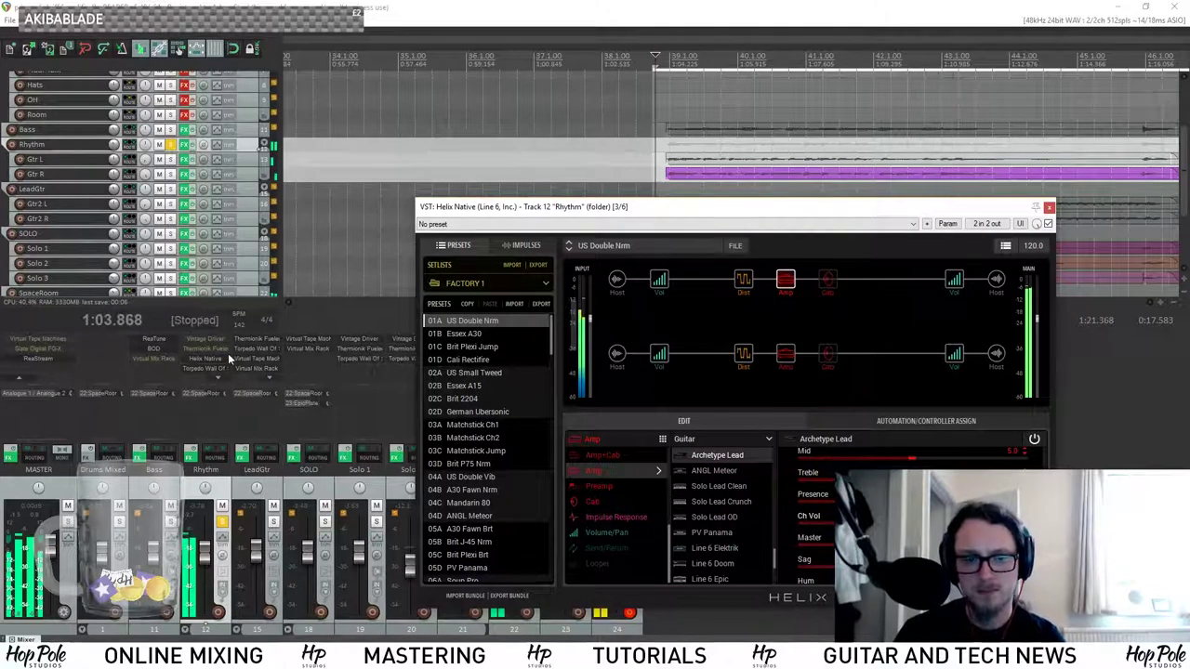
shift+click(213, 355)
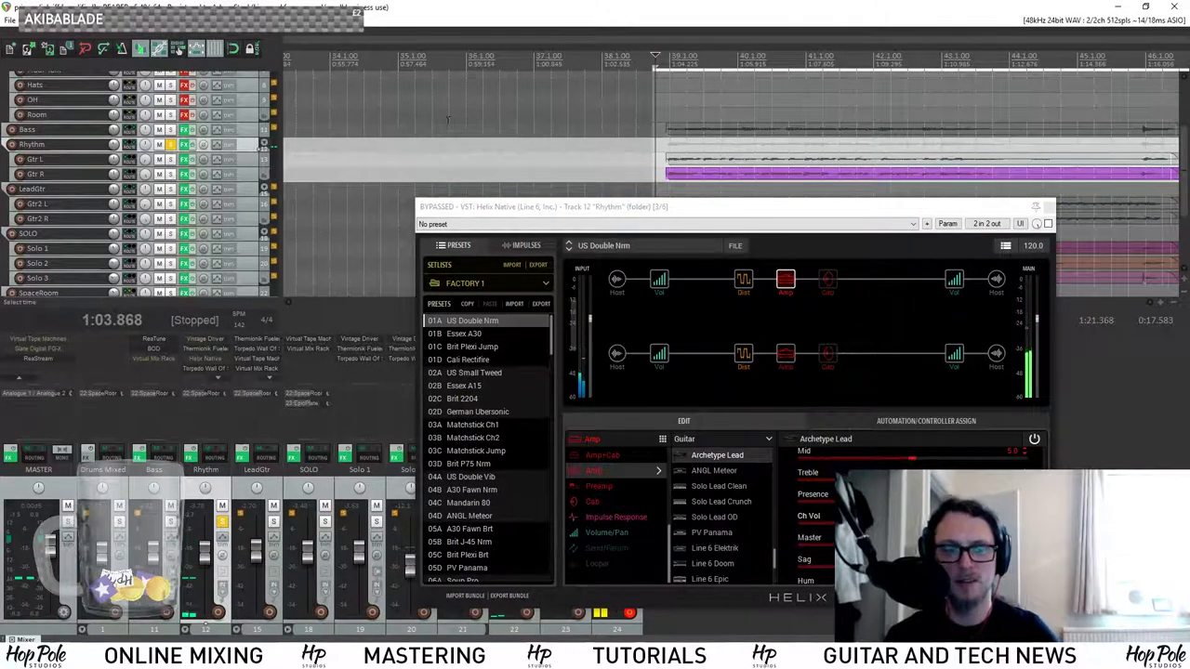
key(space)
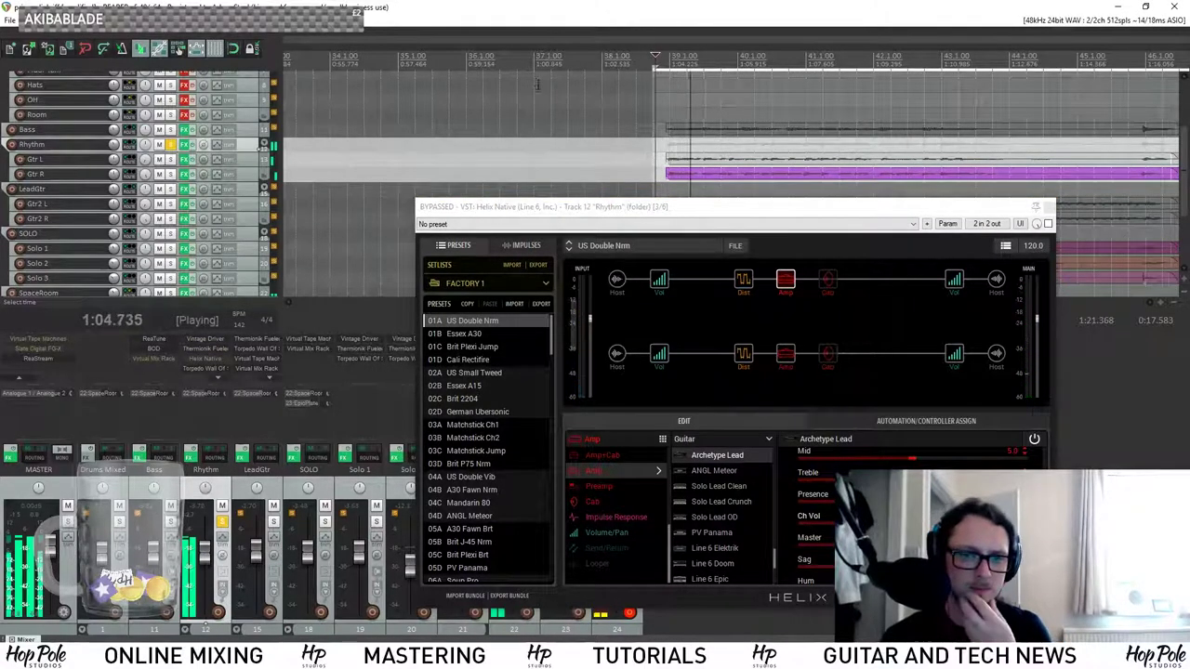
Open Thermionik Fueled Blue, set Treble to 5.0, Presence to 6.8 and Mid to 8.1 while listening, and stop playback.
click(198, 350)
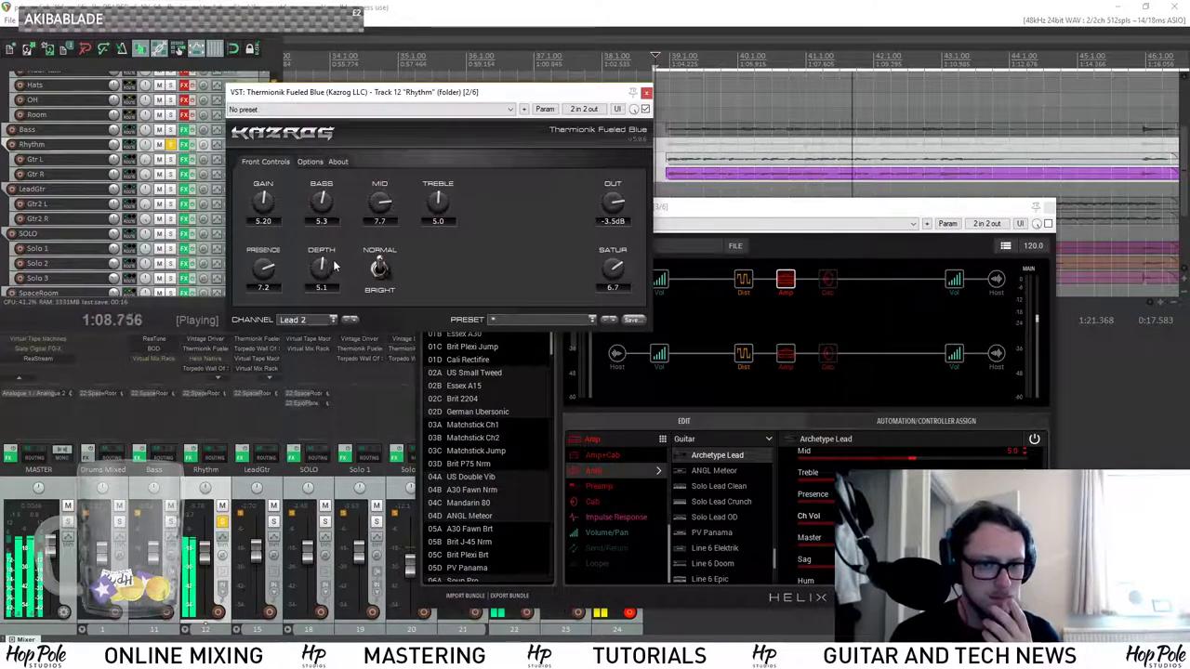
drag(269, 269, 270, 273)
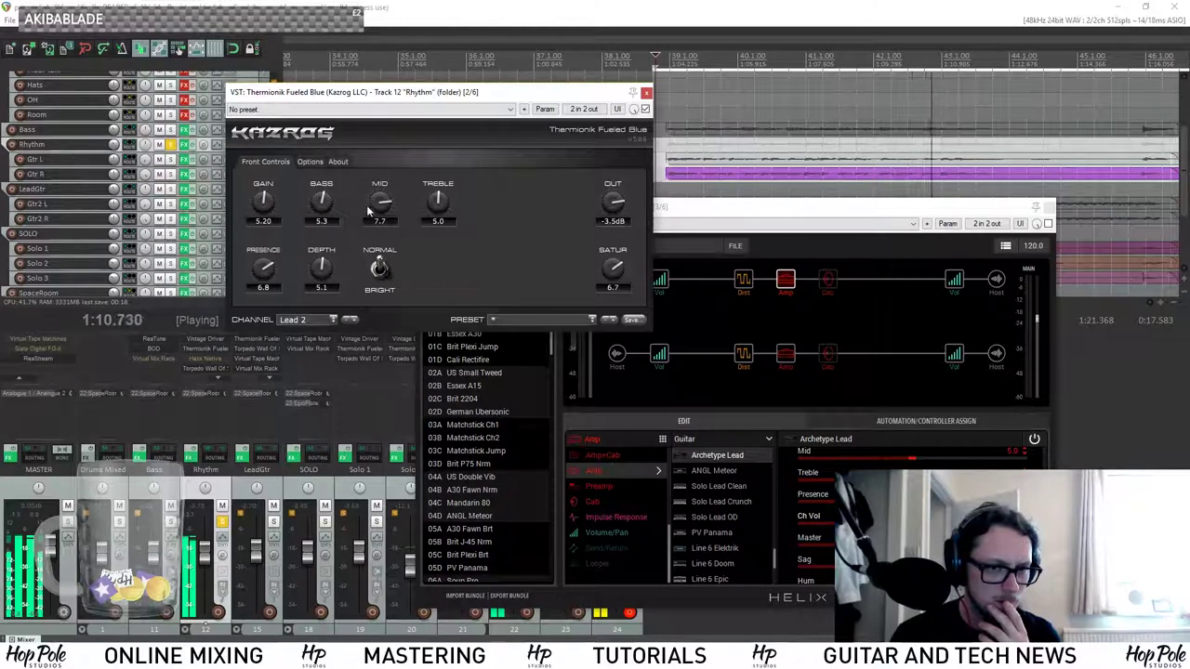
drag(378, 206, 378, 202)
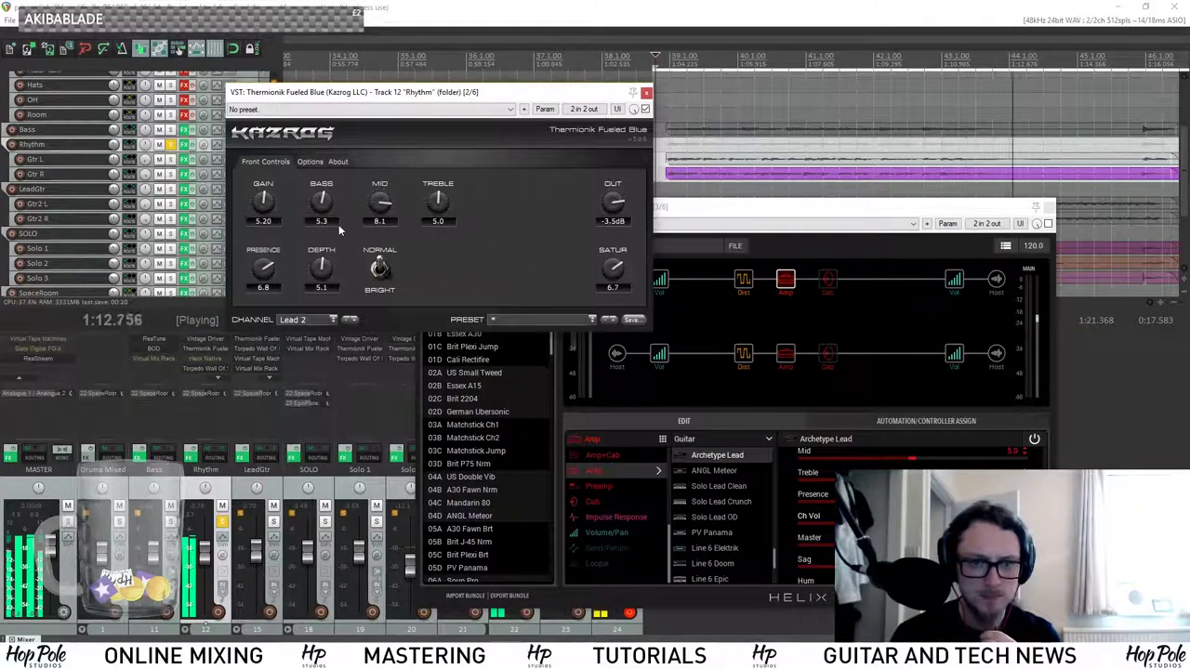
key(space)
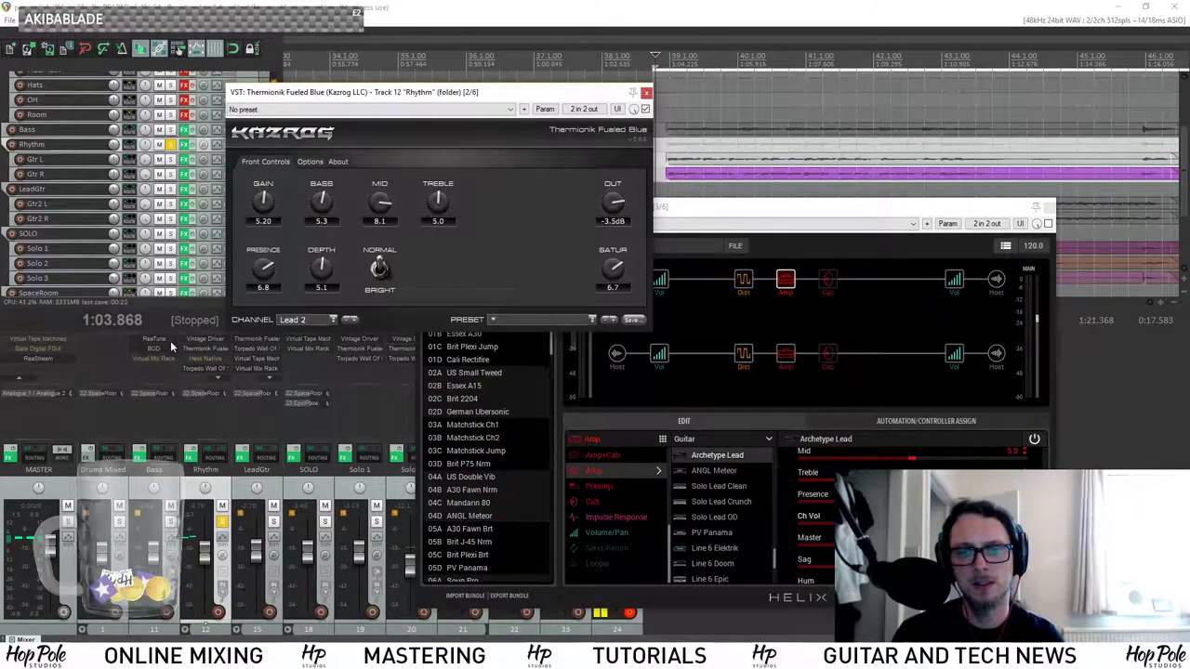
Audition the rhythm section through Helix Native alone and again through Vintage Driver and Thermionik Fueled Blue with Helix bypassed.
shift+click(214, 348)
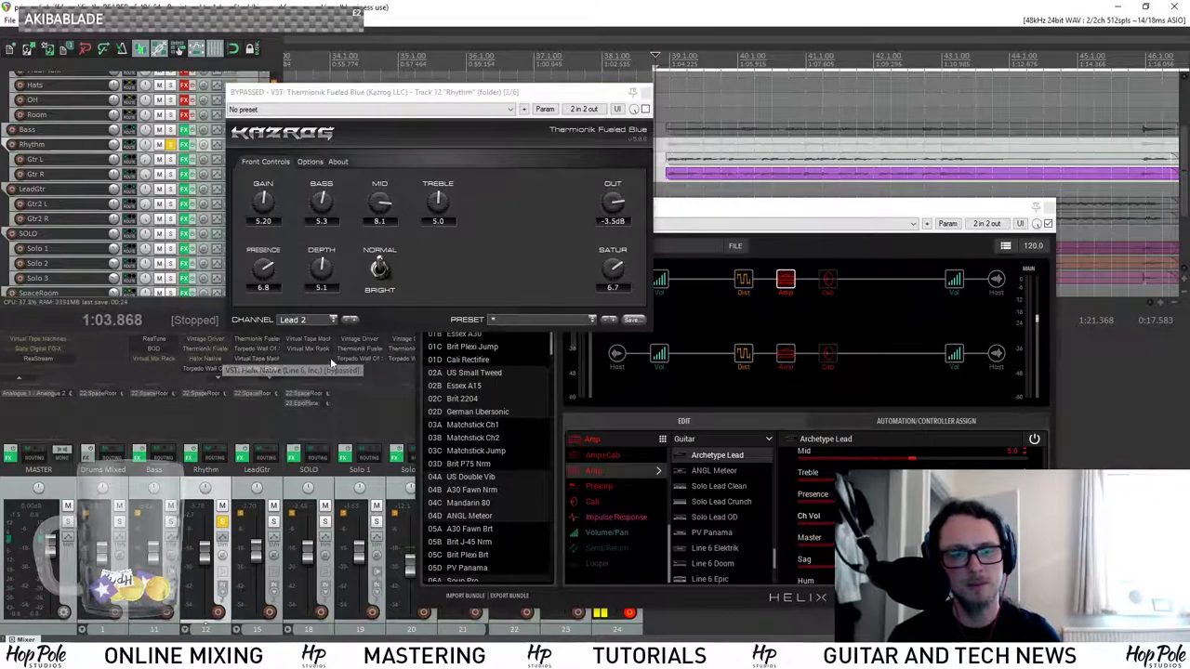
key(space)
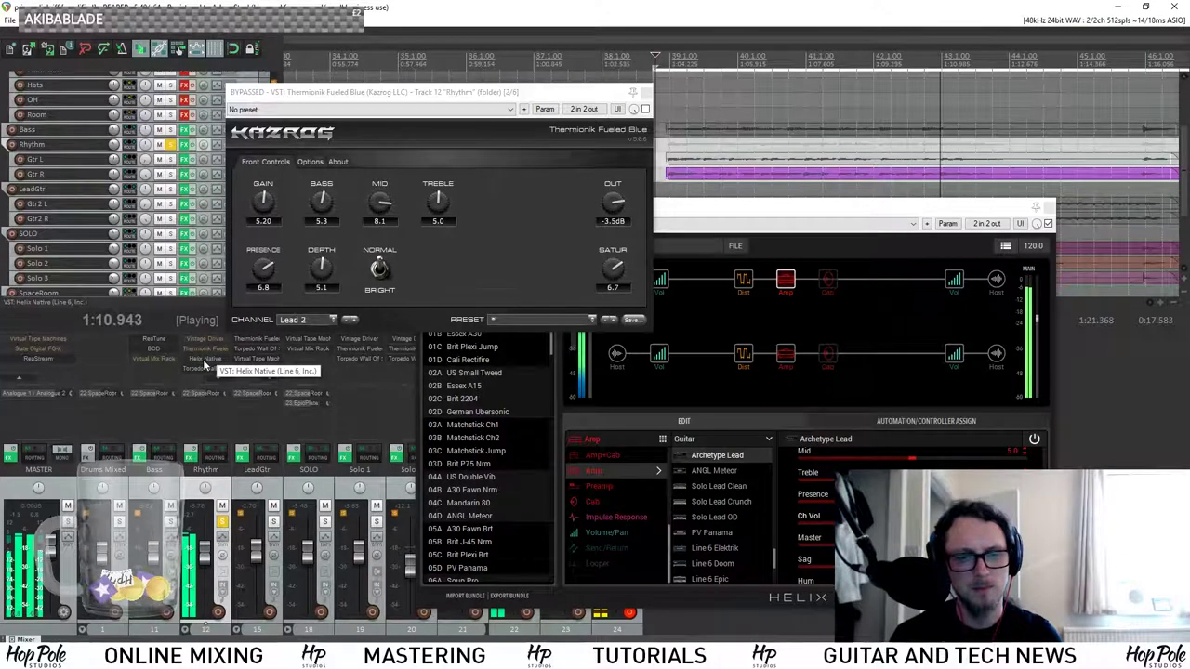
key(space)
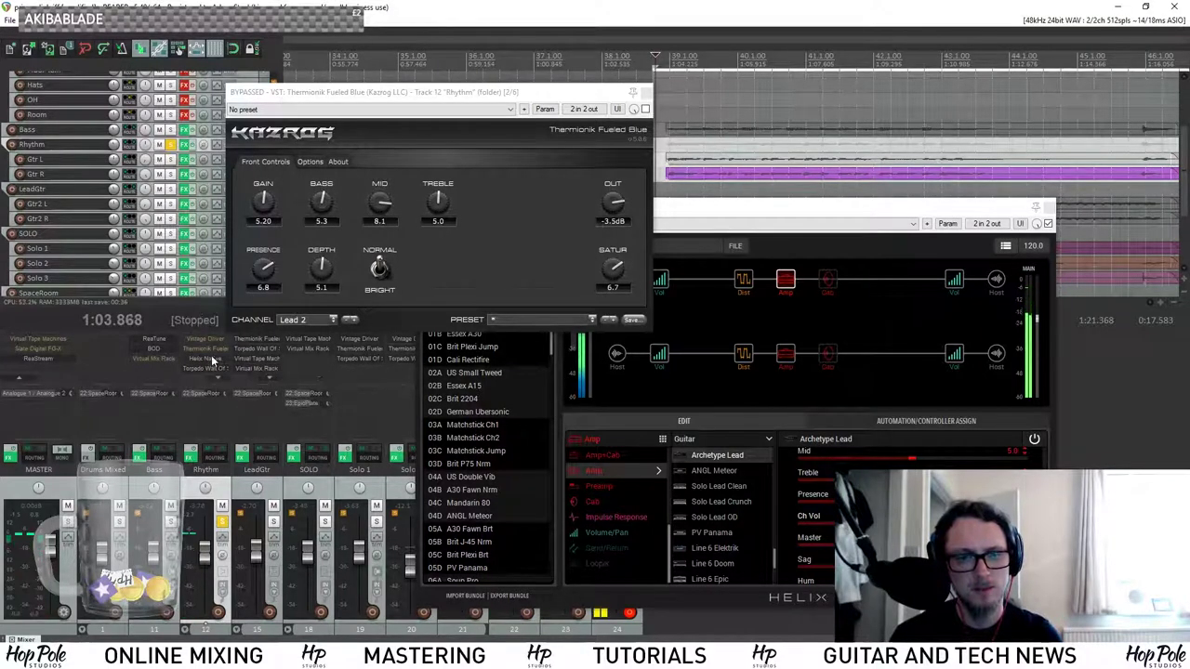
key(space)
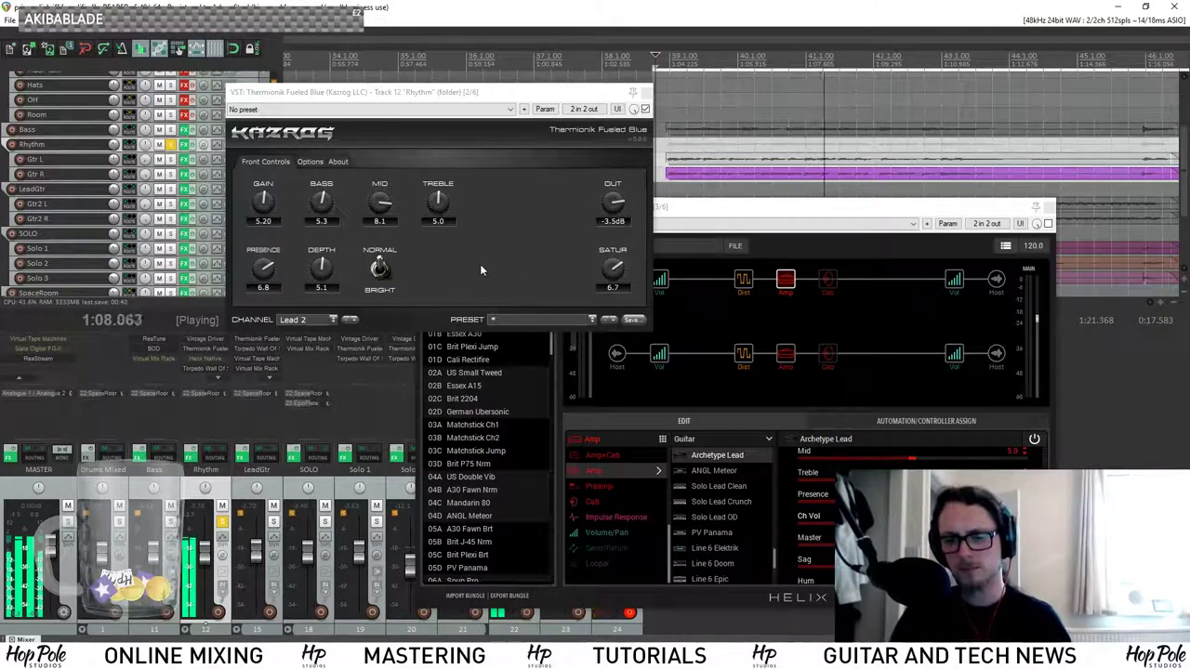
key(space)
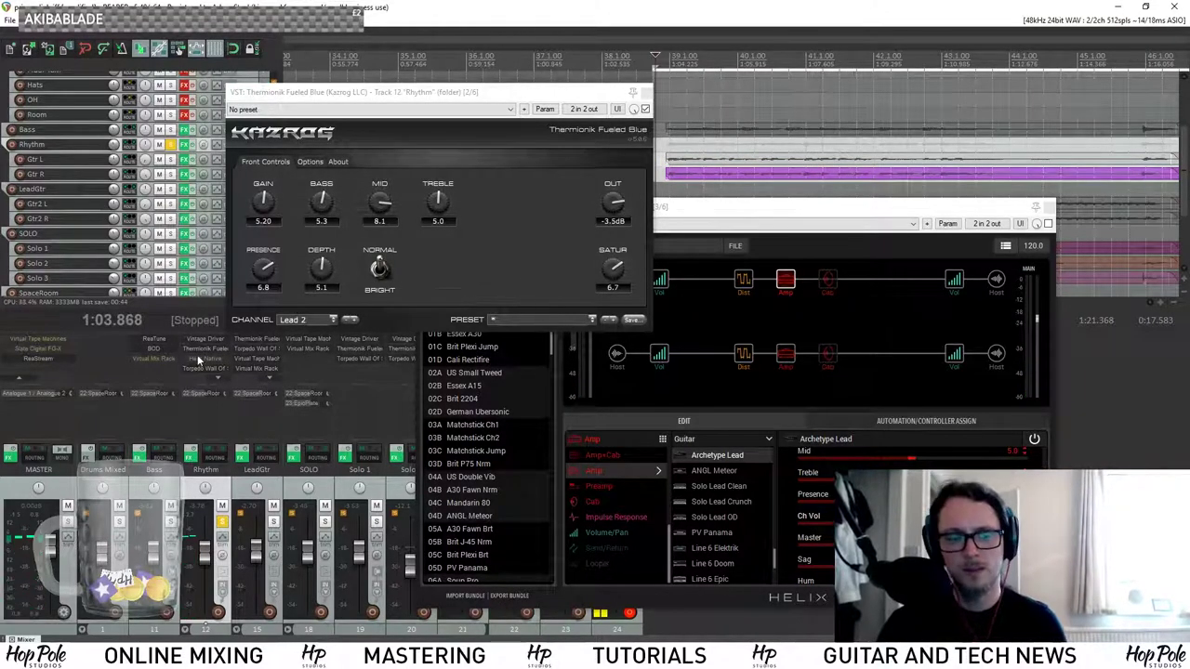
Bypass Vintage Driver and Thermionik again, re-enable Helix Native, and replay the rhythm section twice.
shift+click(209, 349)
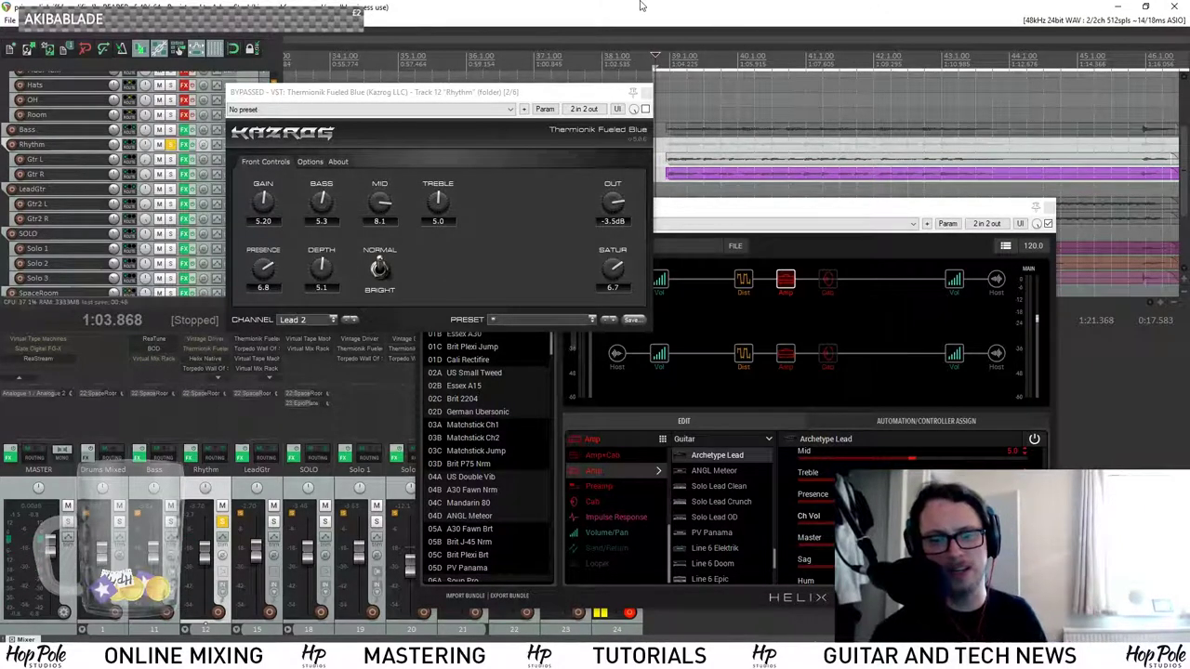
key(space)
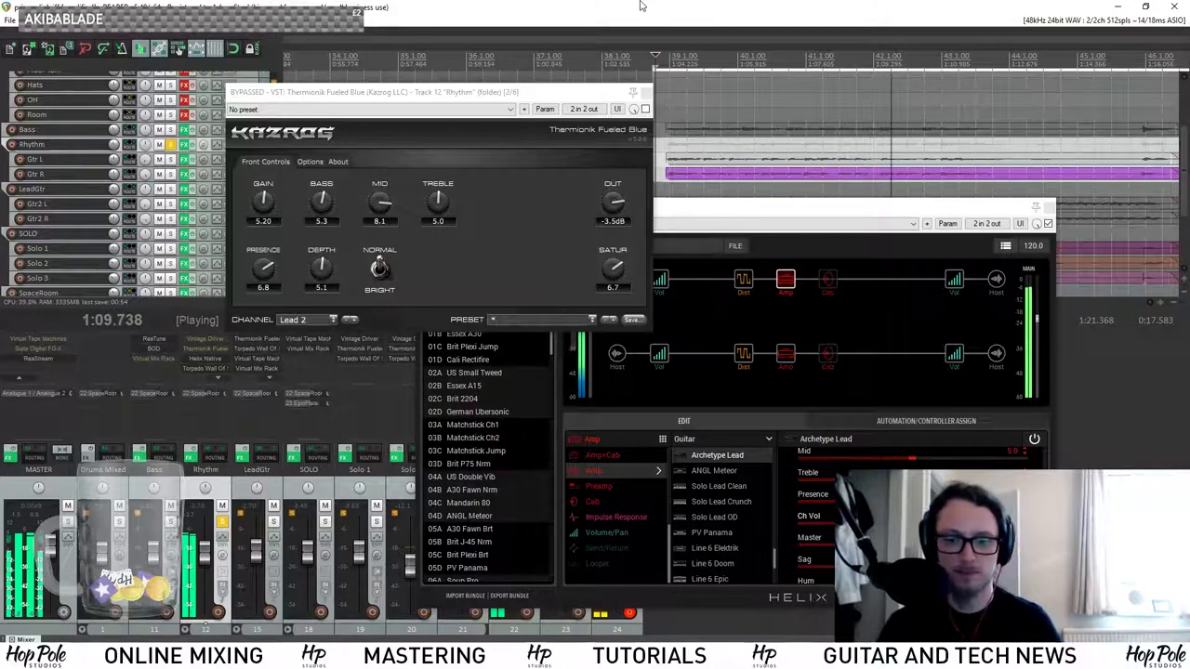
key(space)
key(space)
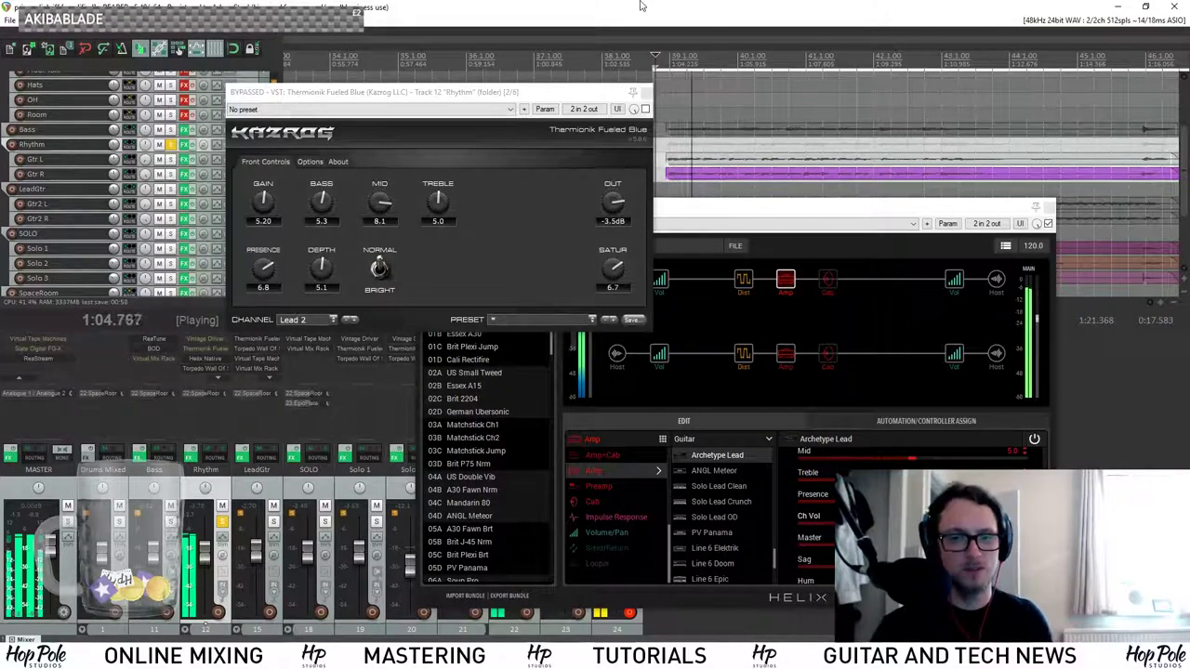
key(space)
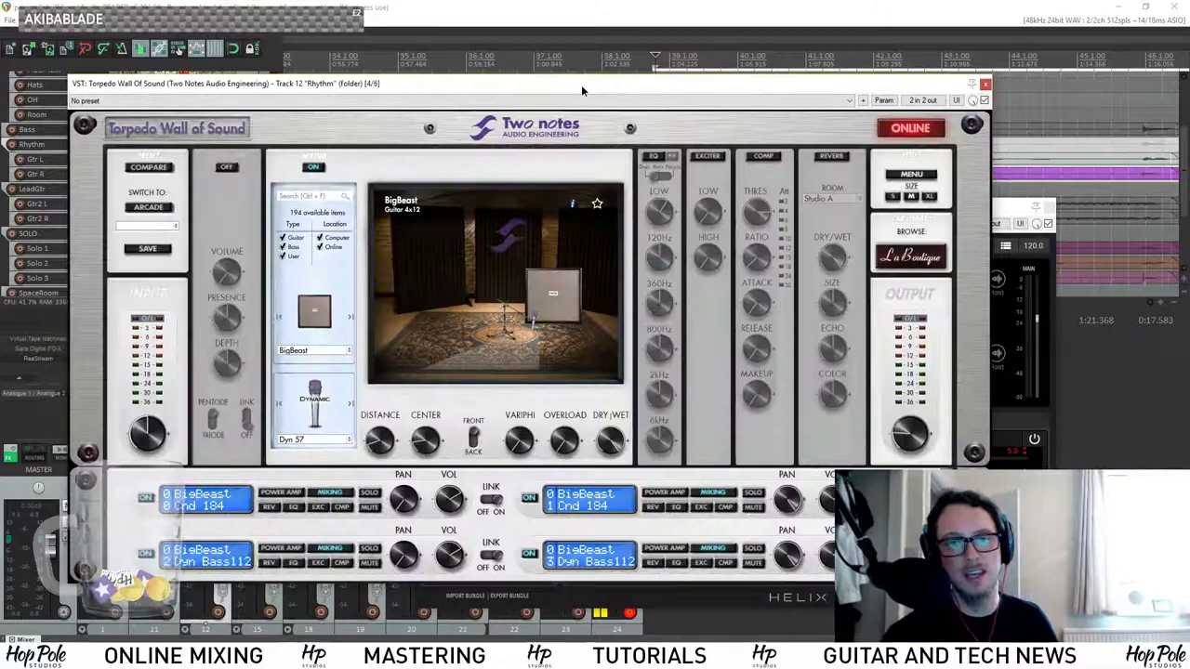
Look over the Torpedo Wall of Sound cab setup on Rhythm, close it and bring Helix Native back to the front.
drag(581, 90, 682, 95)
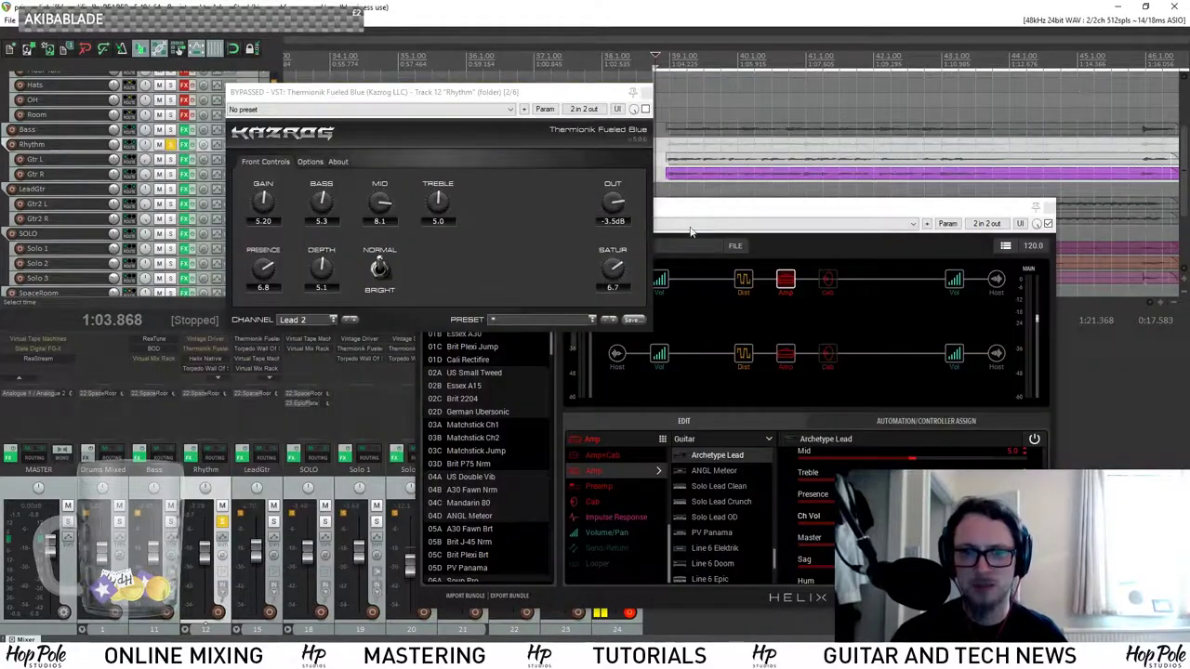
click(495, 219)
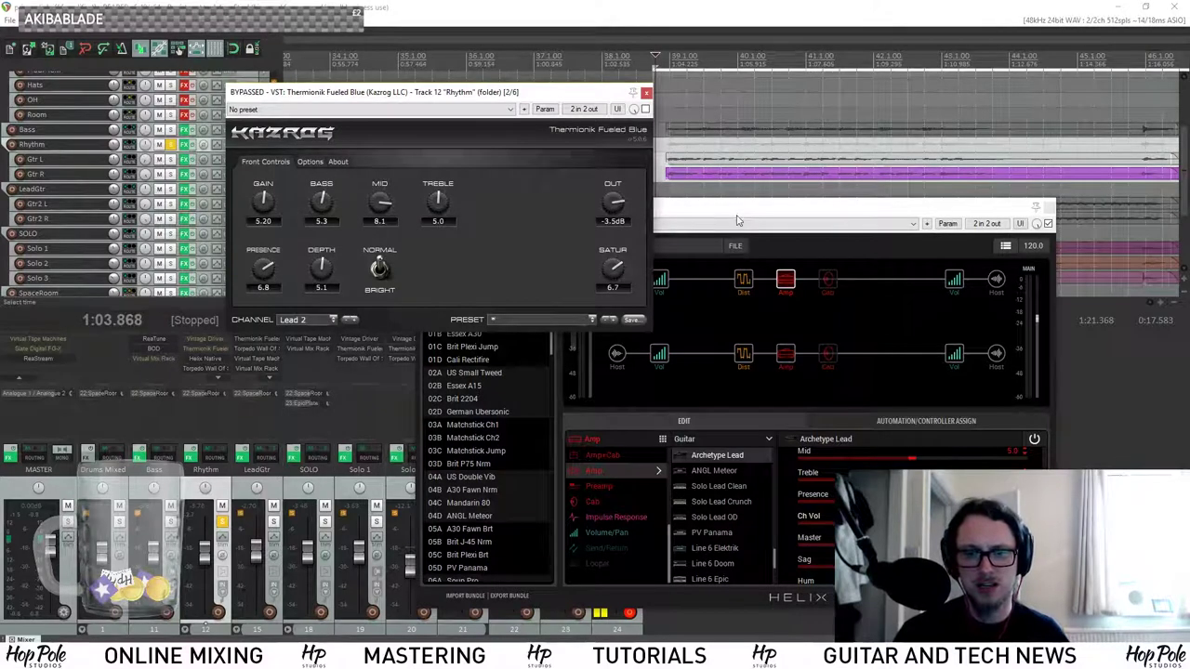
drag(738, 219, 776, 220)
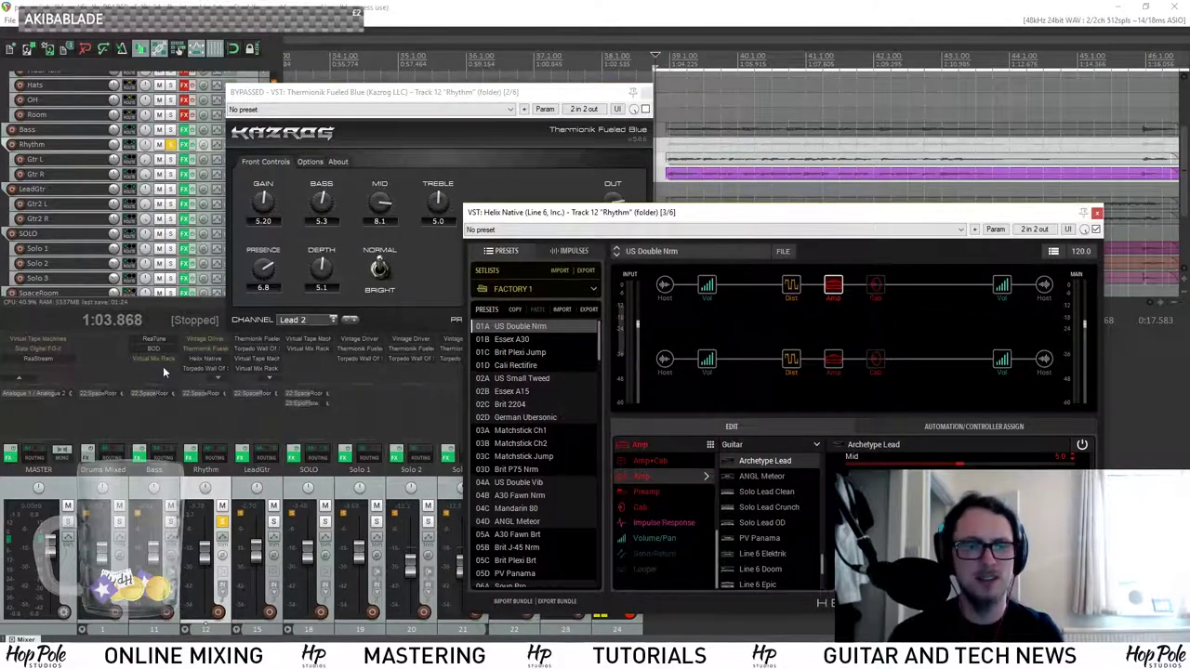
Audition the rhythm section through Vintage Driver and Thermionik Fueled Blue with Helix bypassed, and replay it through Helix Native alone.
shift+click(206, 358)
shift+click(207, 350)
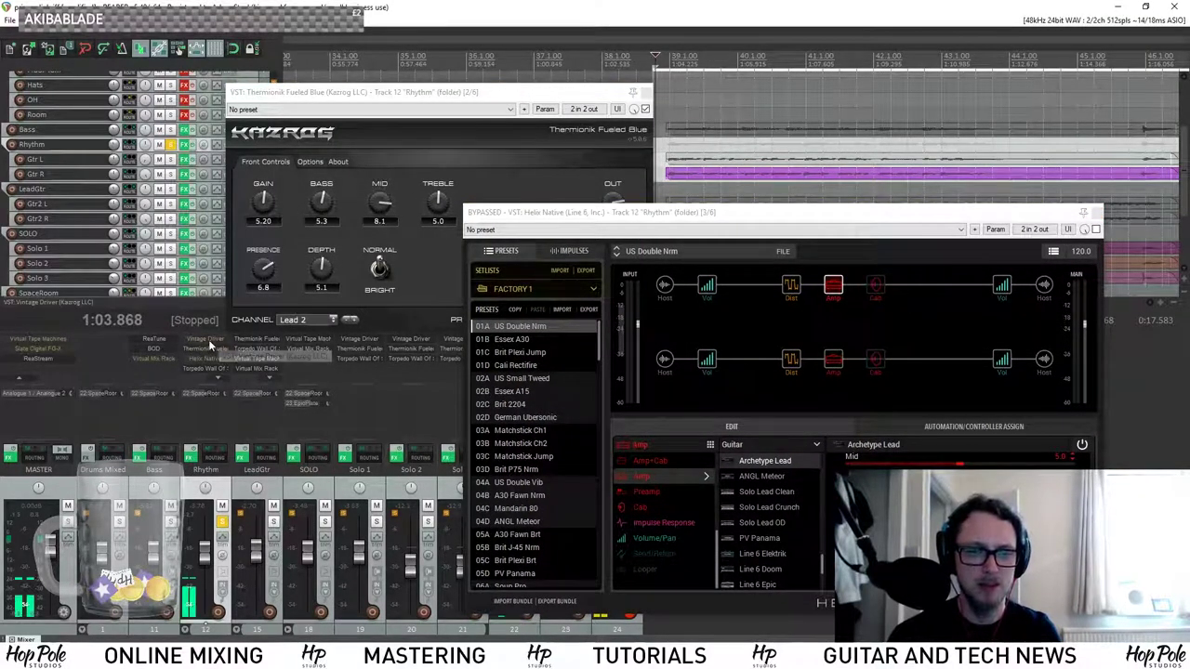
key(space)
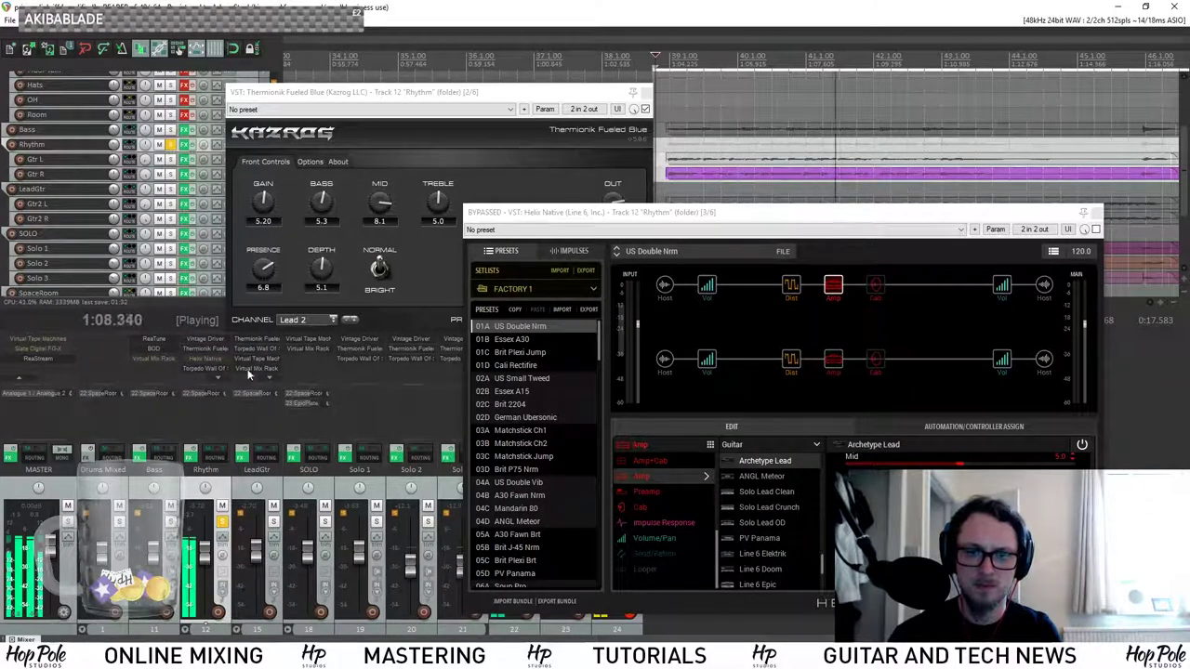
key(space)
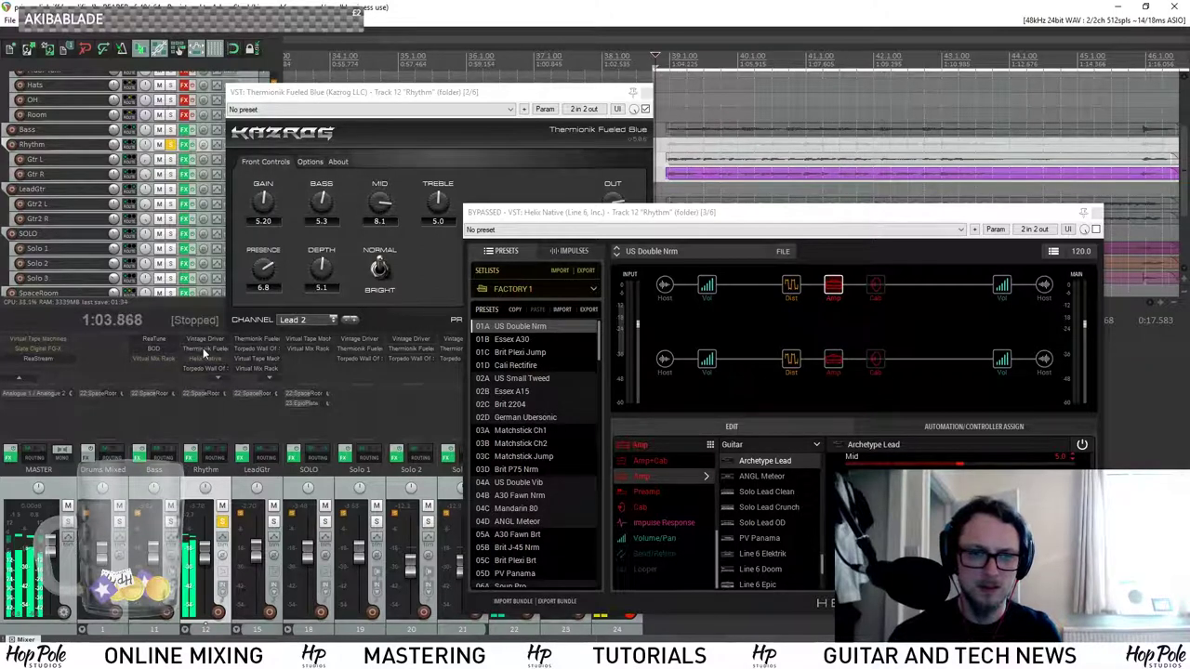
shift+click(207, 348)
shift+click(205, 358)
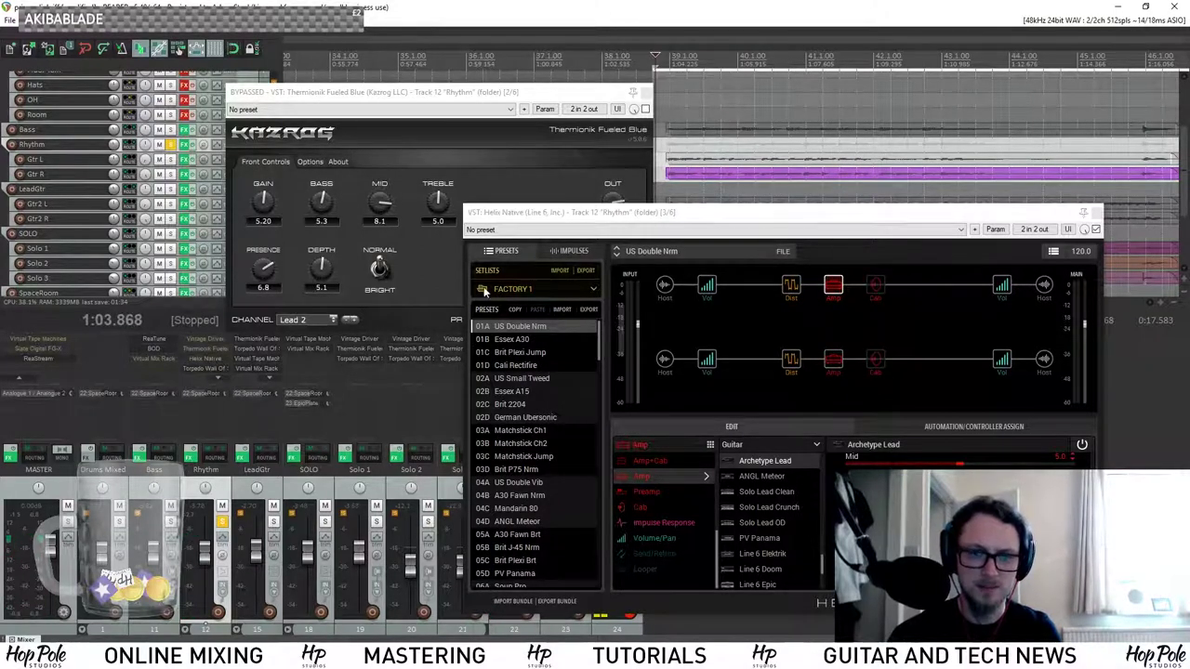
key(space)
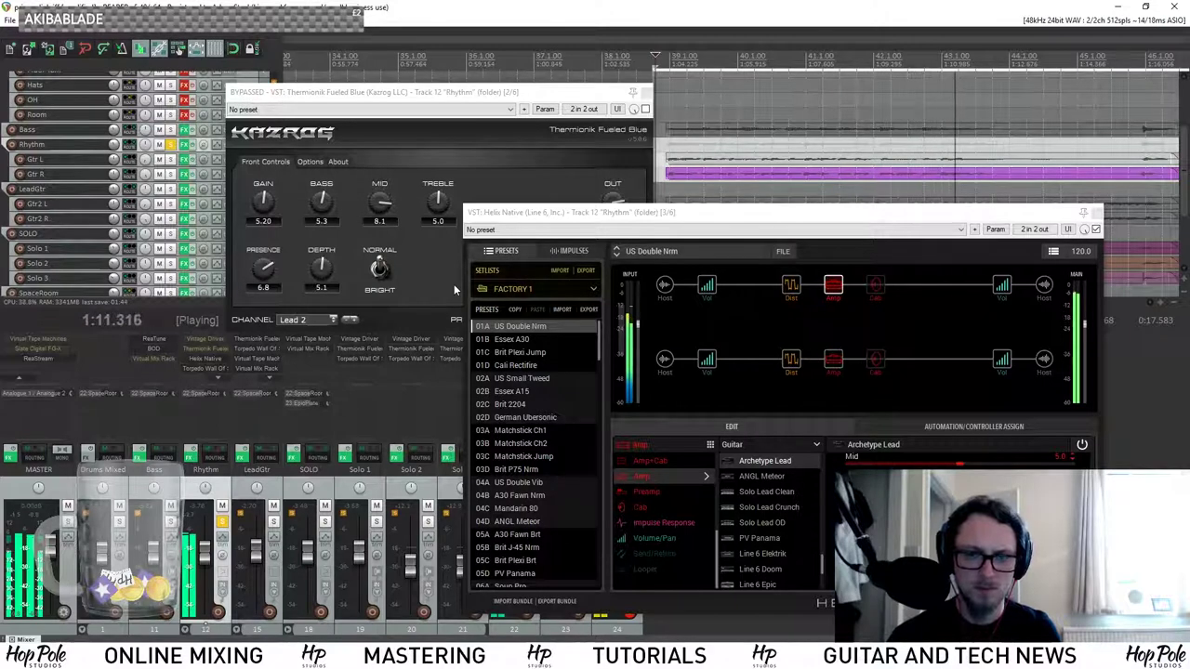
key(space)
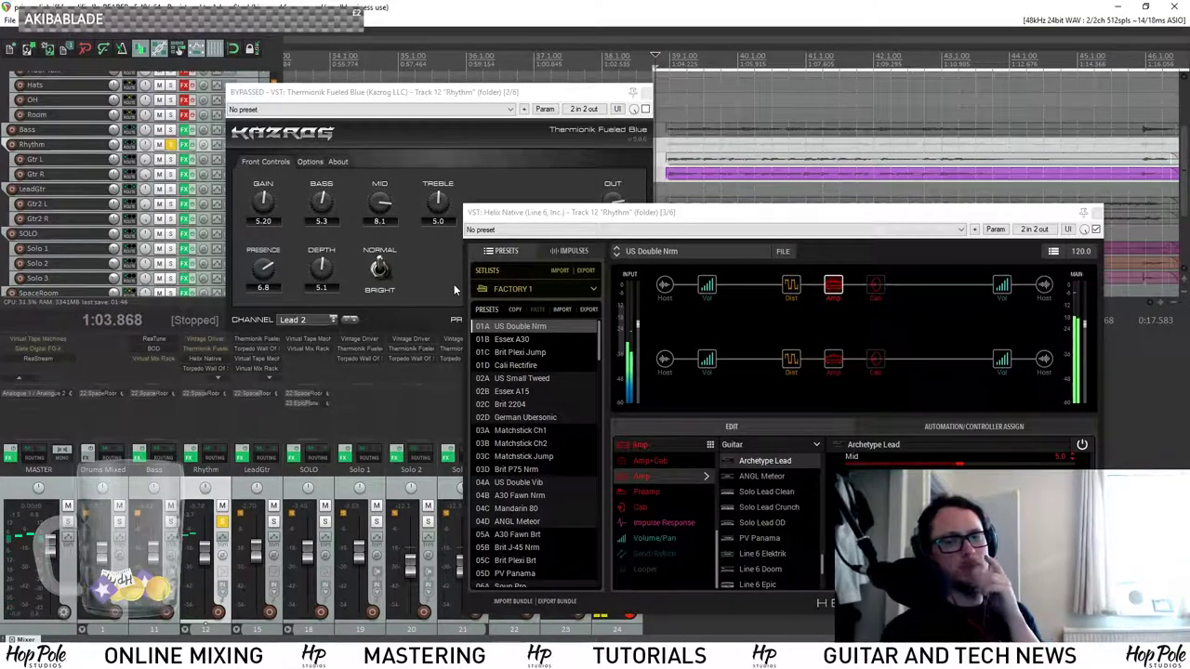
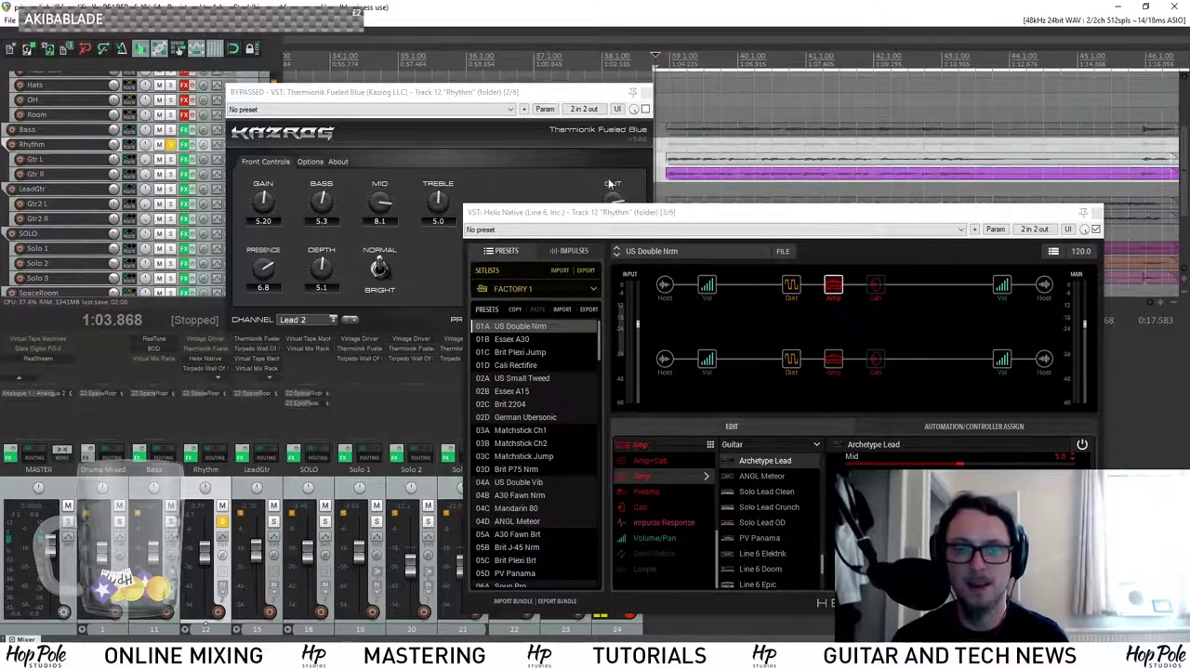
Copy Helix Native from Rhythm to the start of LeadGtr's effects chain, close the Thermionik window, and solo LeadGtr instead of Rhythm.
click(616, 214)
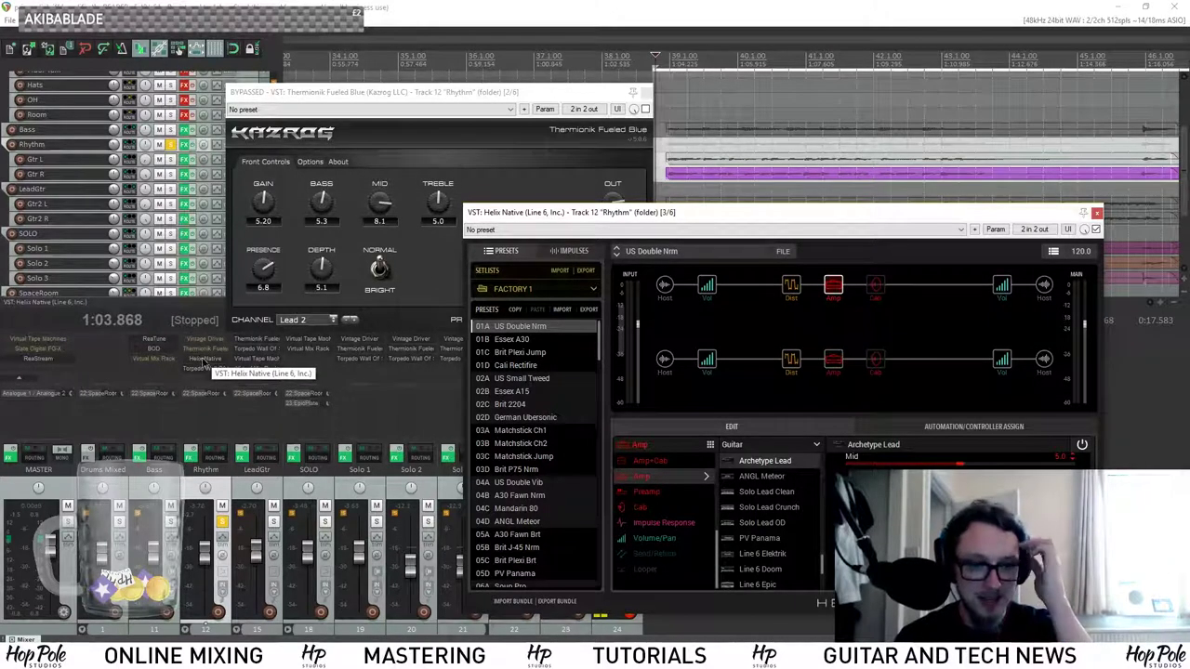
drag(205, 360, 264, 346)
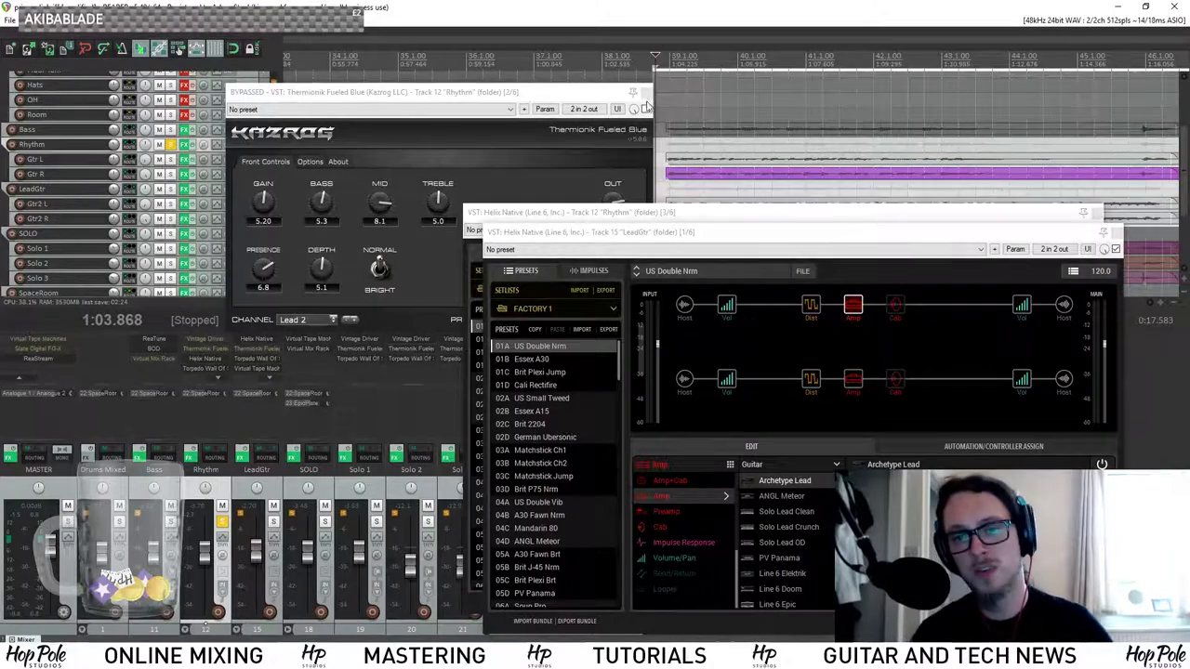
click(645, 108)
scroll(1181, 126, down, 3)
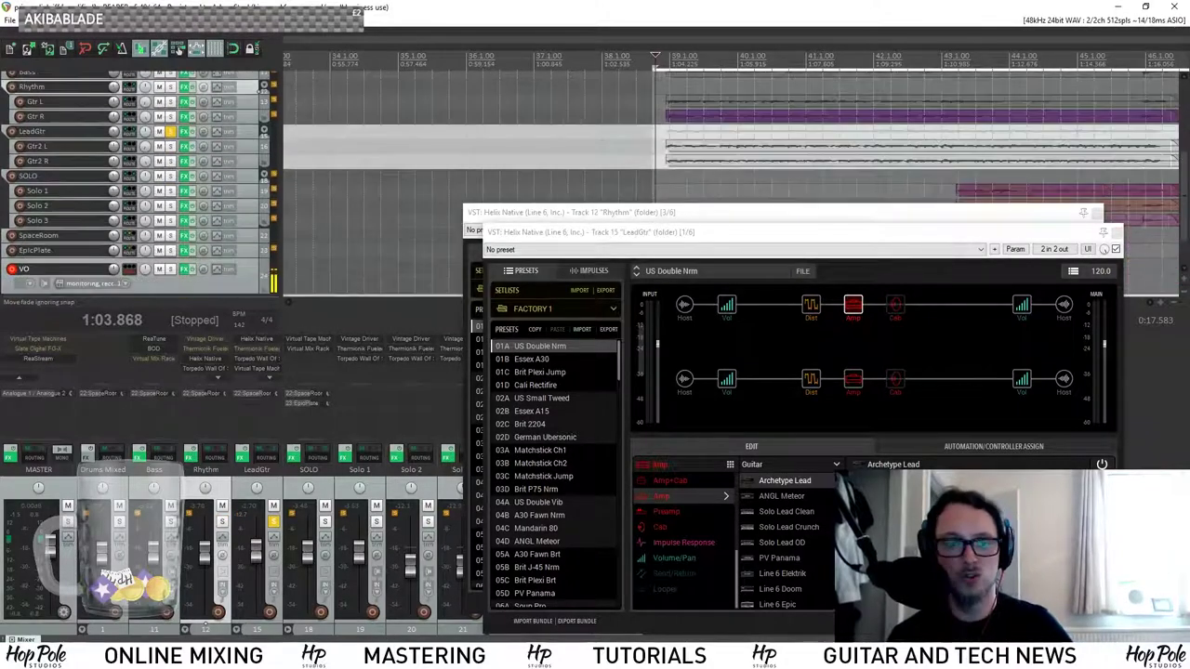
Audition the LeadGtr section through Thermionik Fueled Blue with its Helix Native bypassed, and switch back to Helix.
shift+click(260, 341)
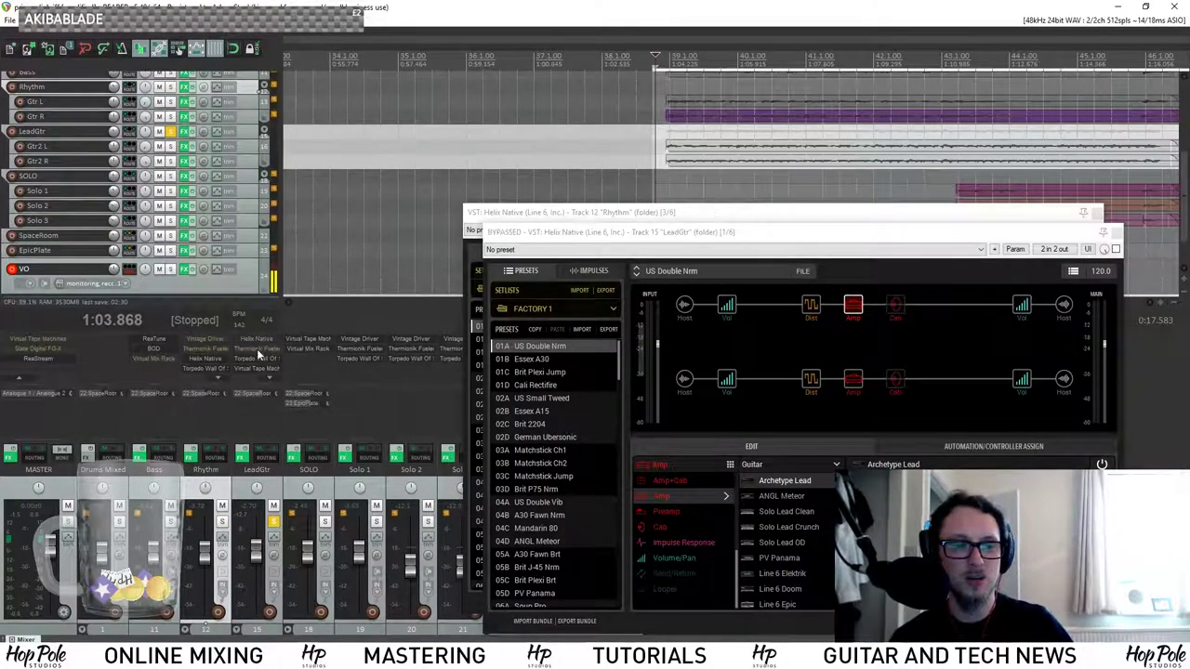
shift+click(256, 349)
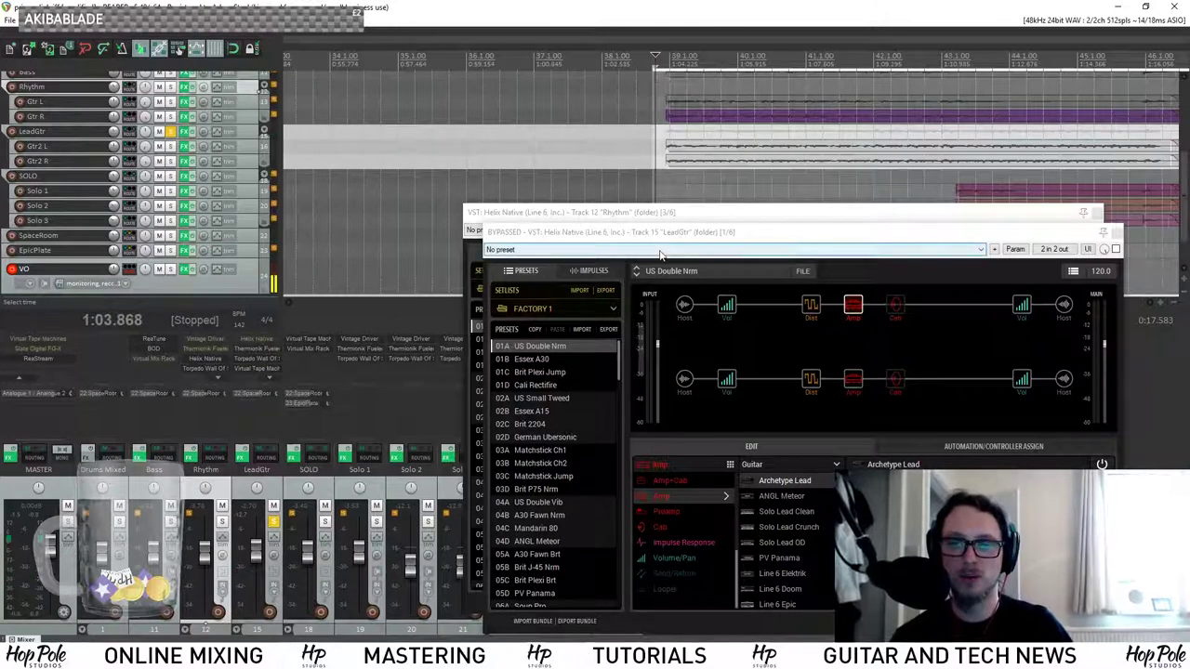
key(space)
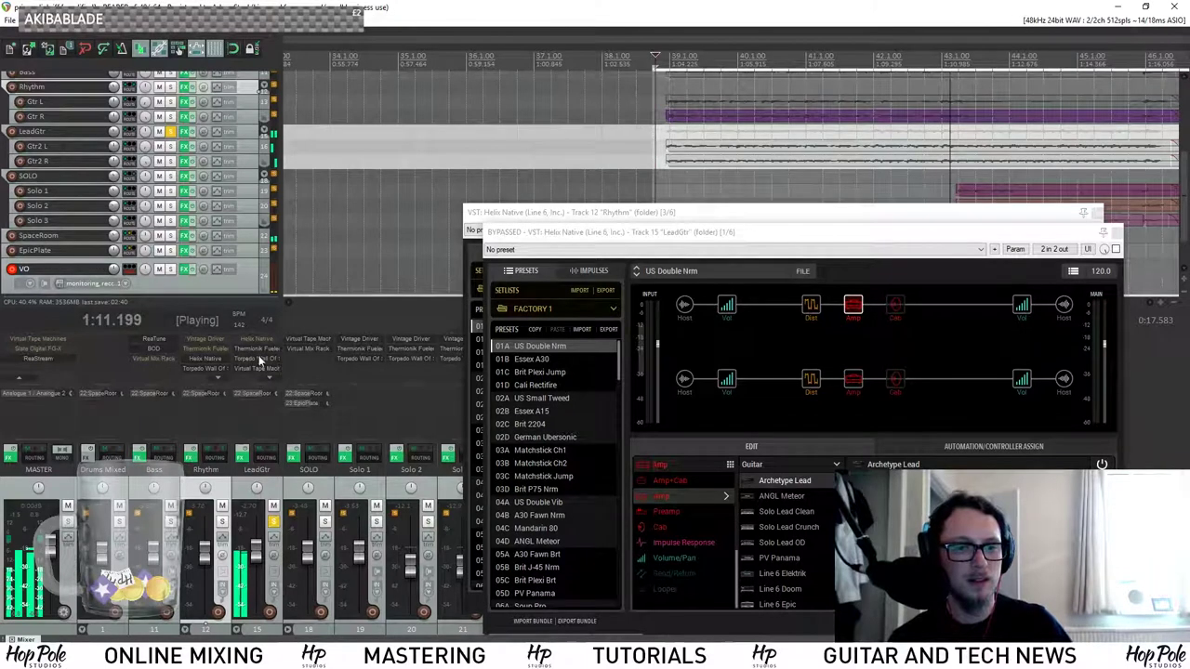
key(space)
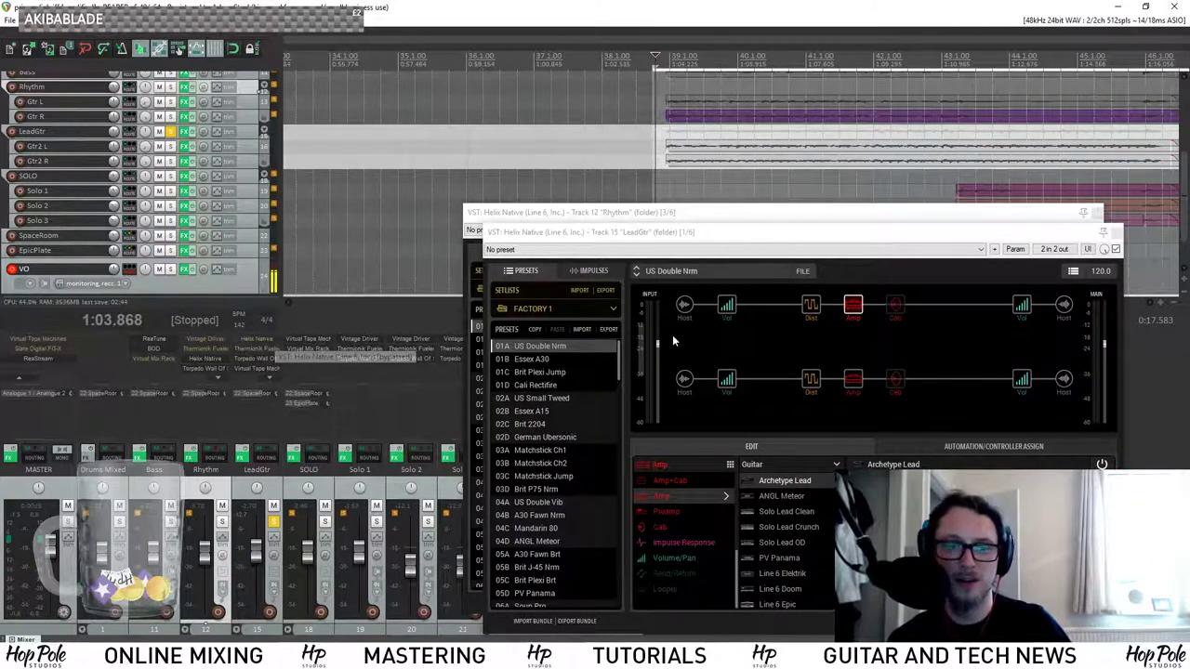
Bypass the Scream 808 distortion blocks on both paths of LeadGtr's Helix Native and start playback.
click(811, 295)
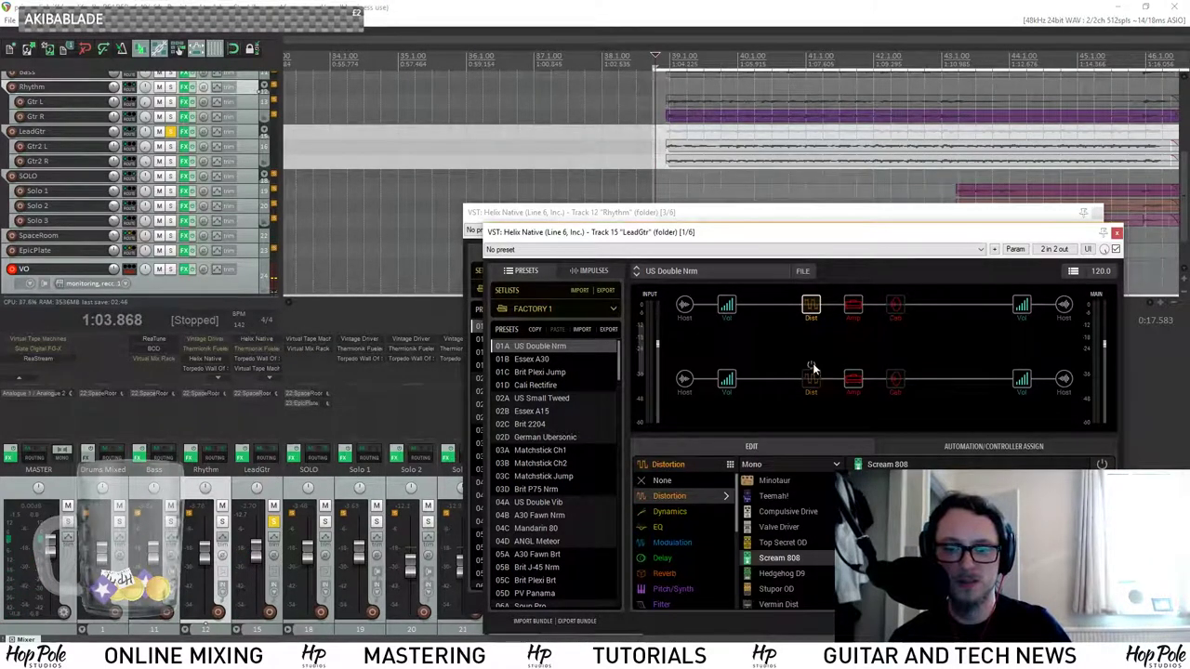
click(686, 6)
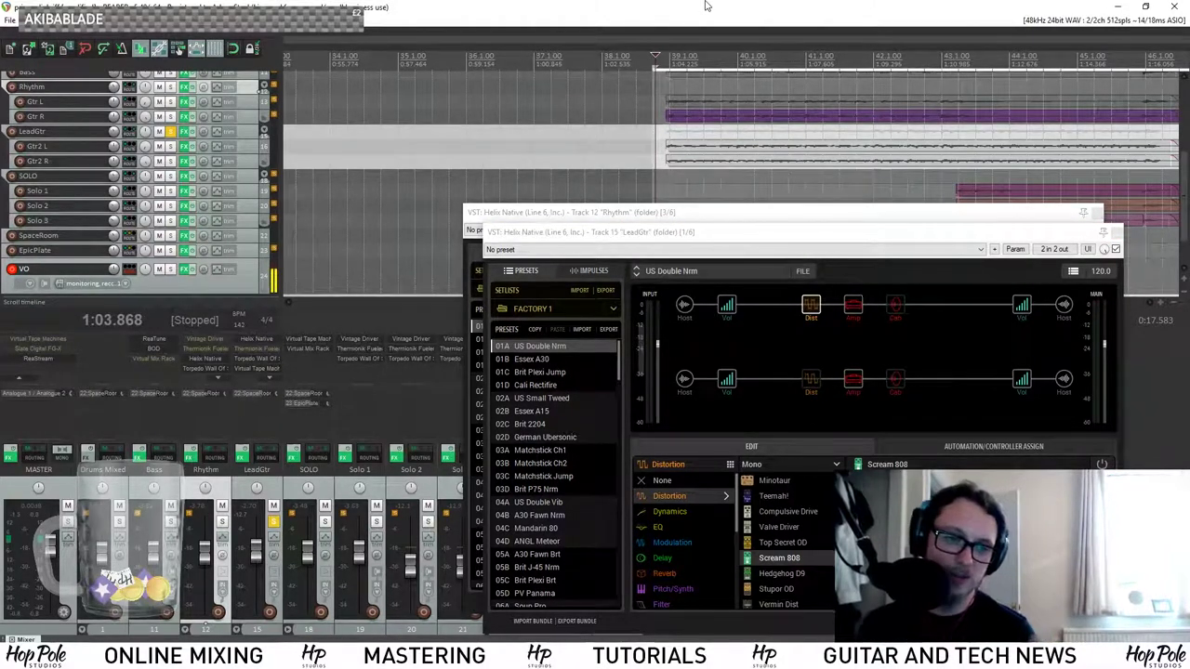
key(space)
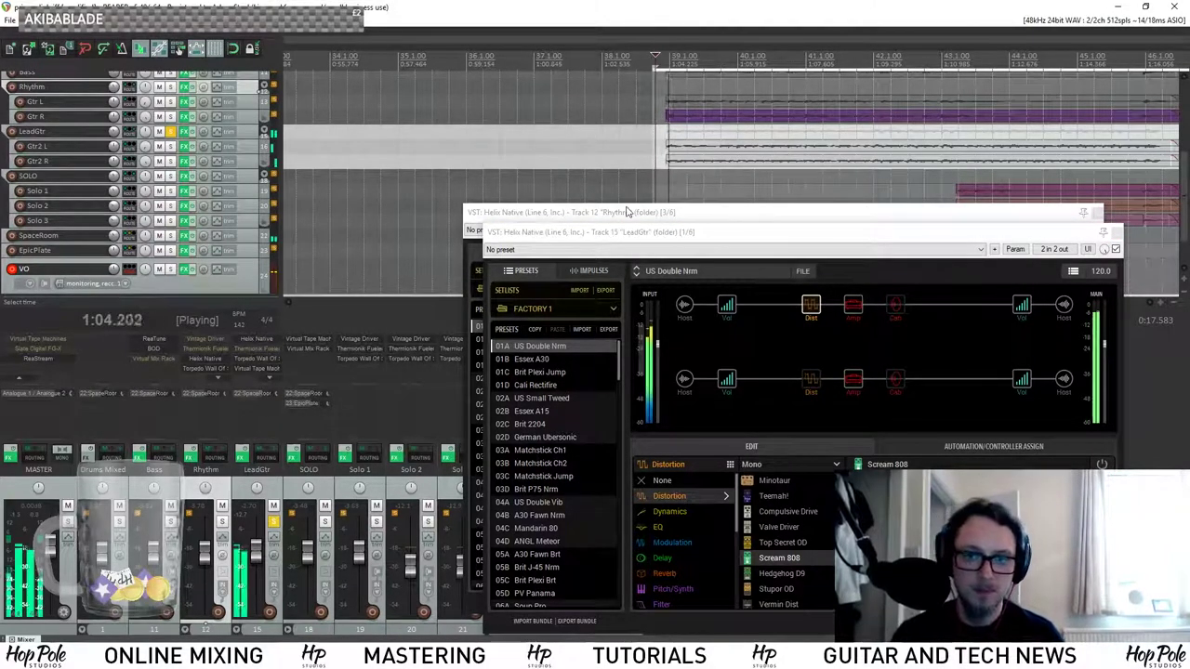
Compare LeadGtr through Thermionik and Helix Native during playback, look over the guitar effects chains, and stop playback.
shift+click(265, 340)
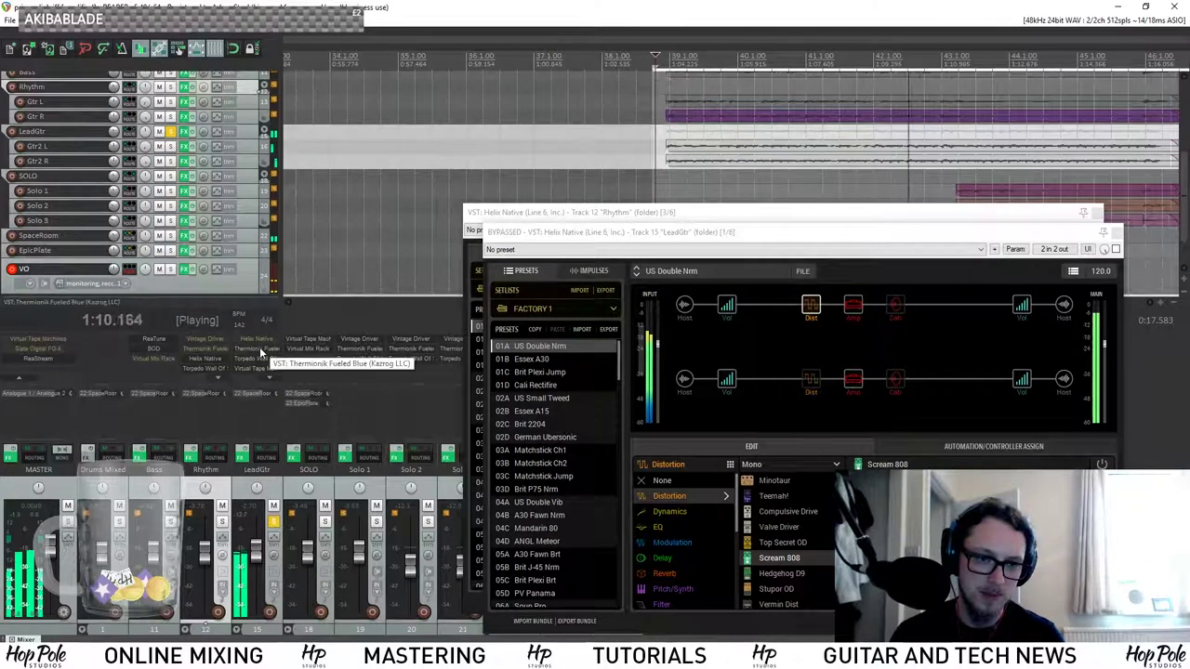
shift+click(260, 340)
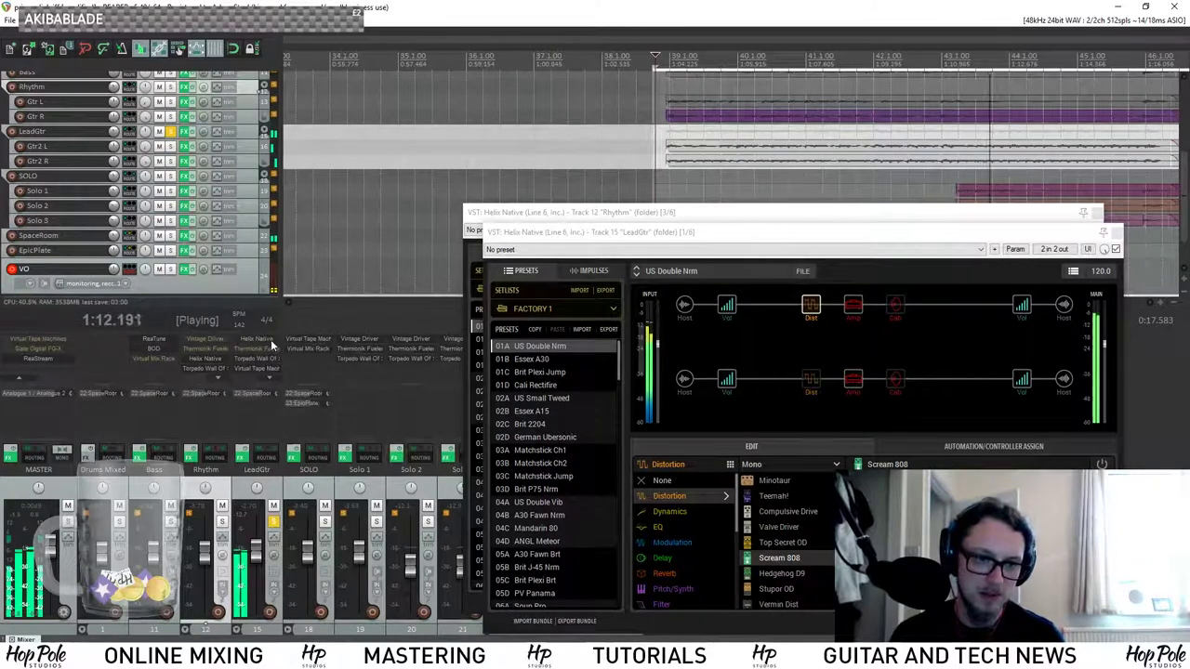
scroll(255, 365, down, 1)
scroll(260, 363, down, 1)
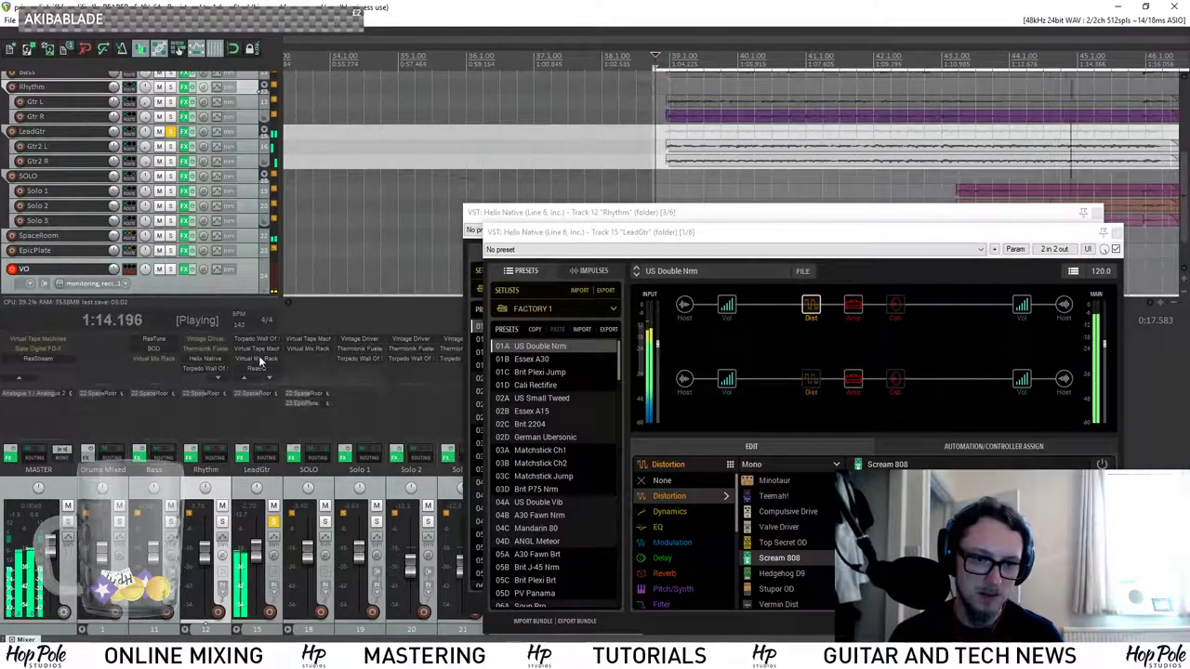
scroll(215, 363, down, 3)
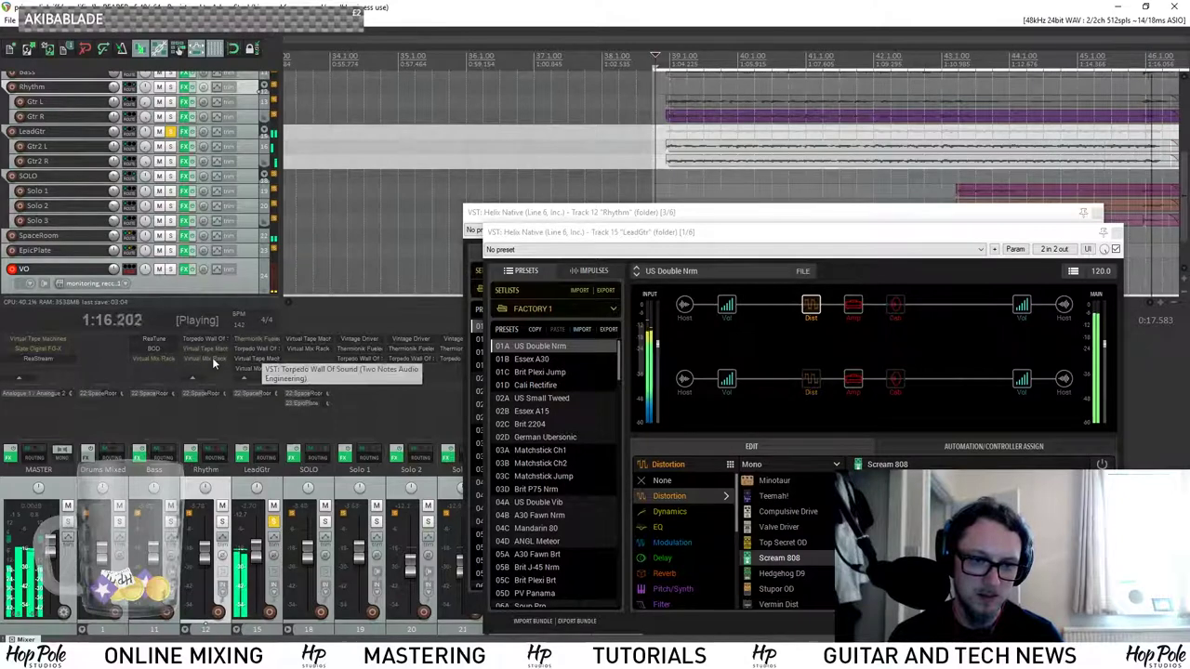
key(space)
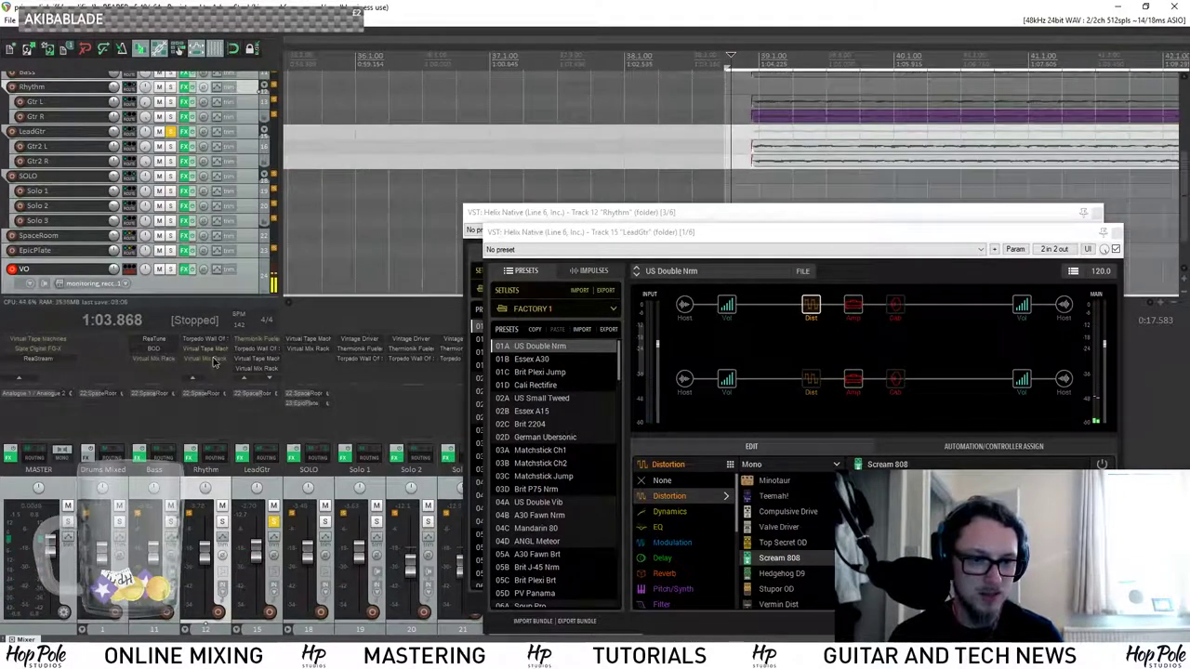
Solo Rhythm alongside LeadGtr, check the rest of both effects chains, and play the two guitar tracks together.
click(222, 522)
scroll(635, 158, up, 2)
scroll(635, 157, down, 2)
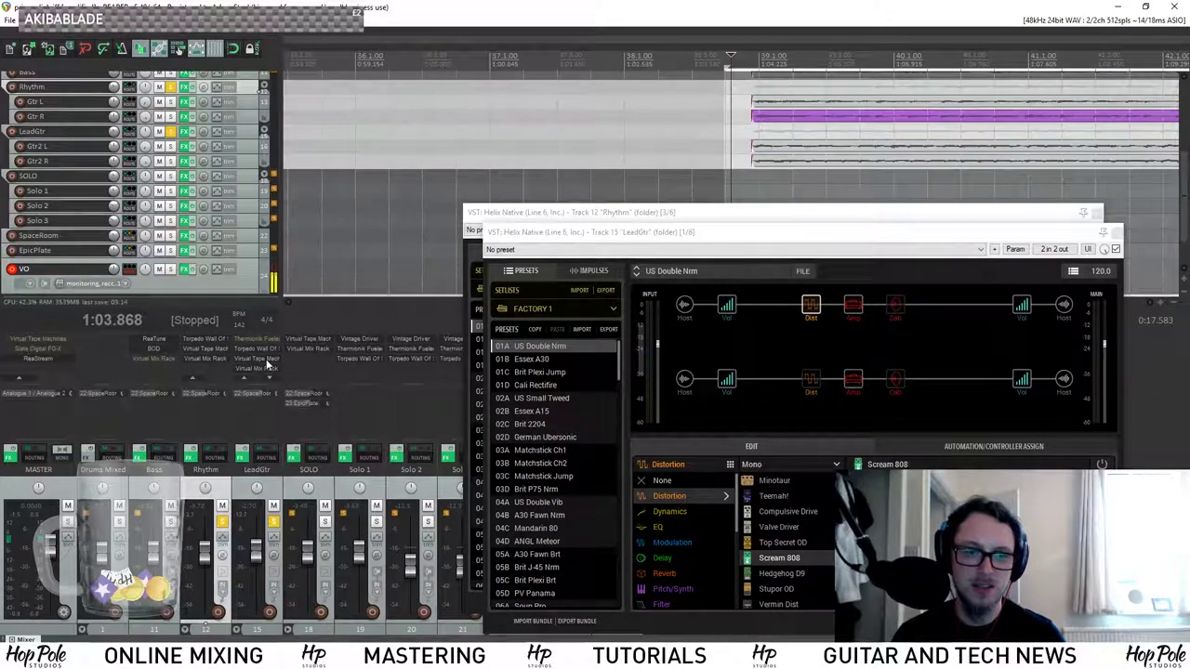
scroll(267, 365, up, 1)
scroll(195, 352, down, 1)
scroll(249, 356, down, 1)
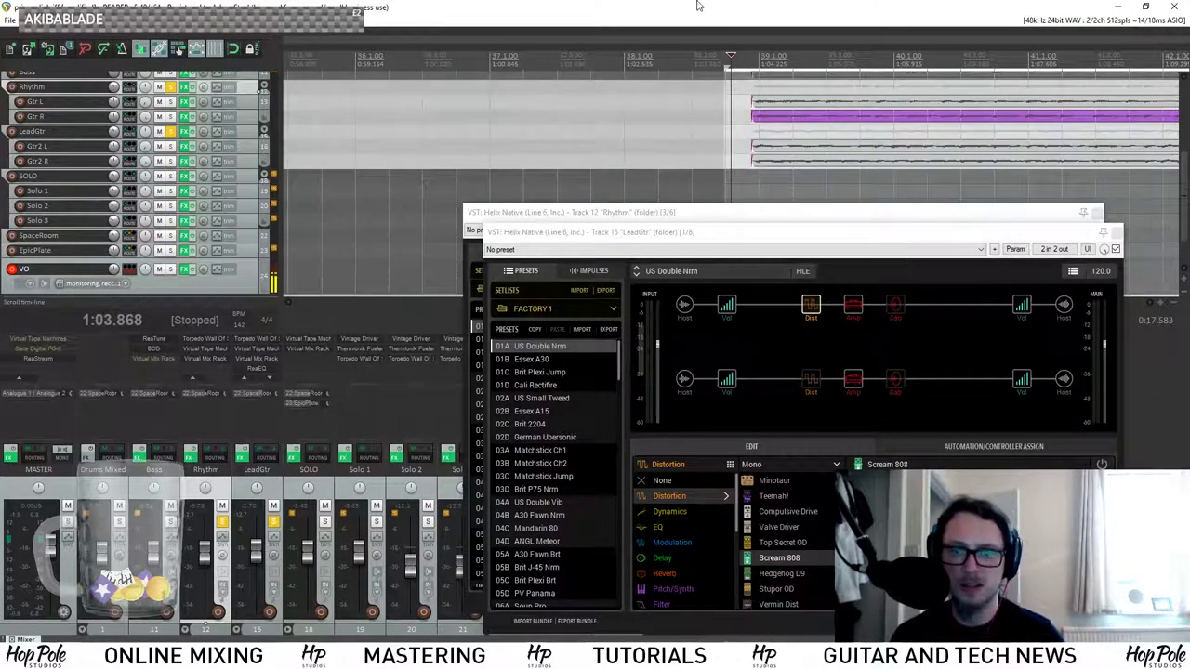
key(space)
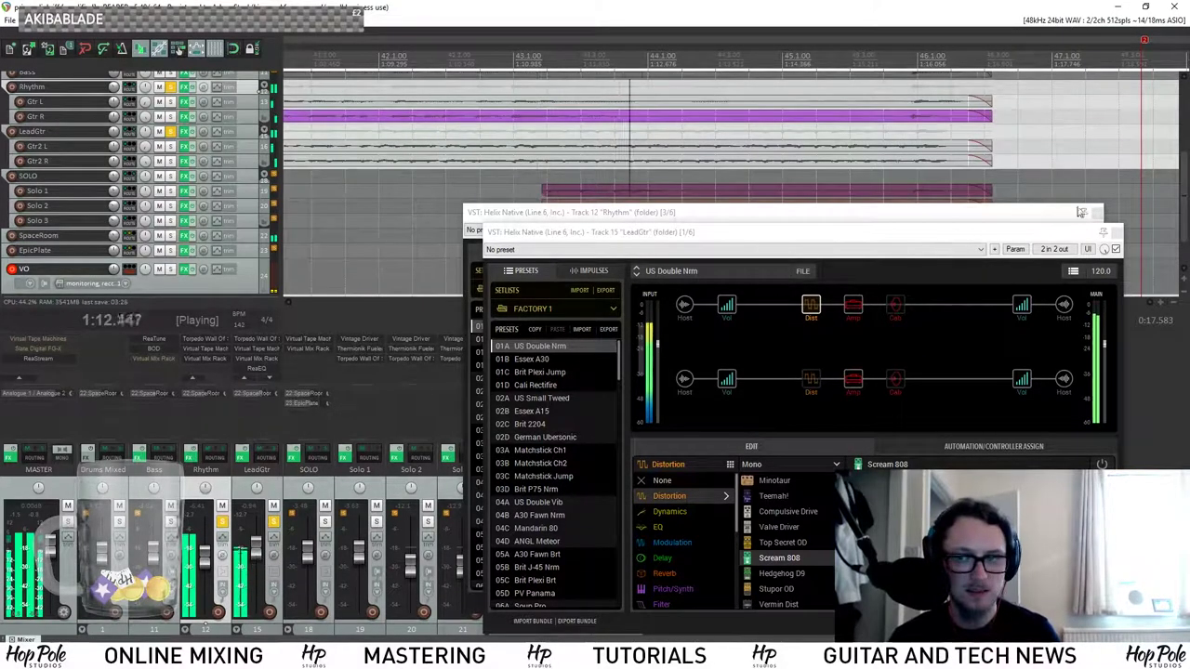
Close the Rhythm track's Helix Native window and stop playback.
drag(993, 214, 590, 142)
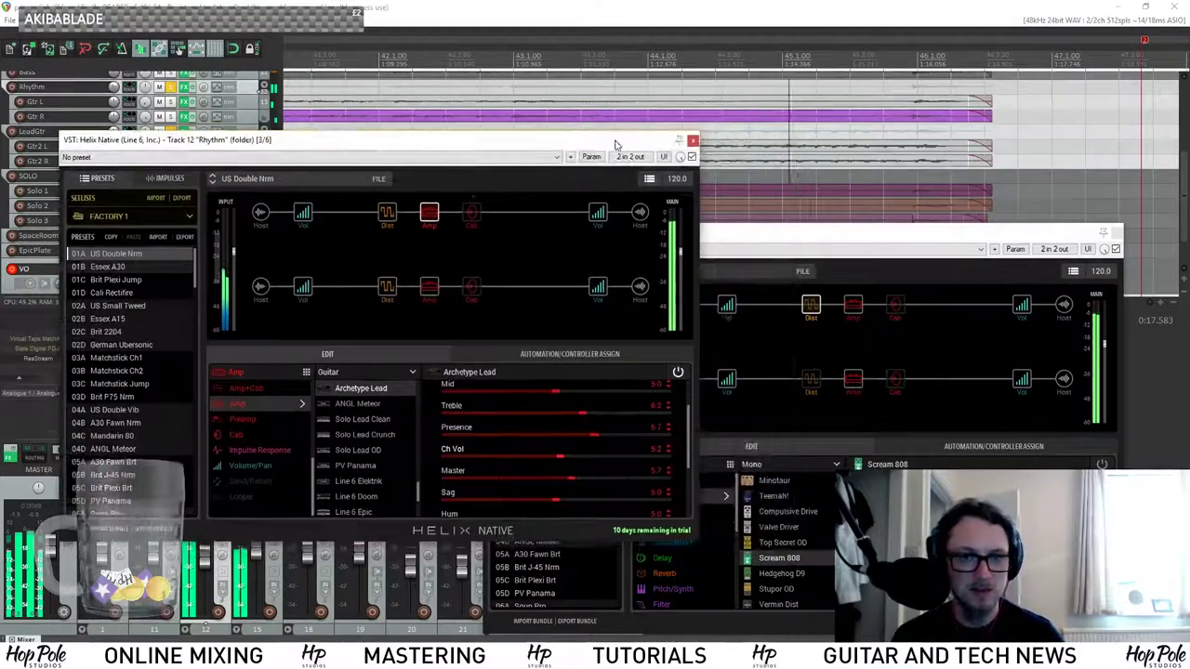
click(693, 140)
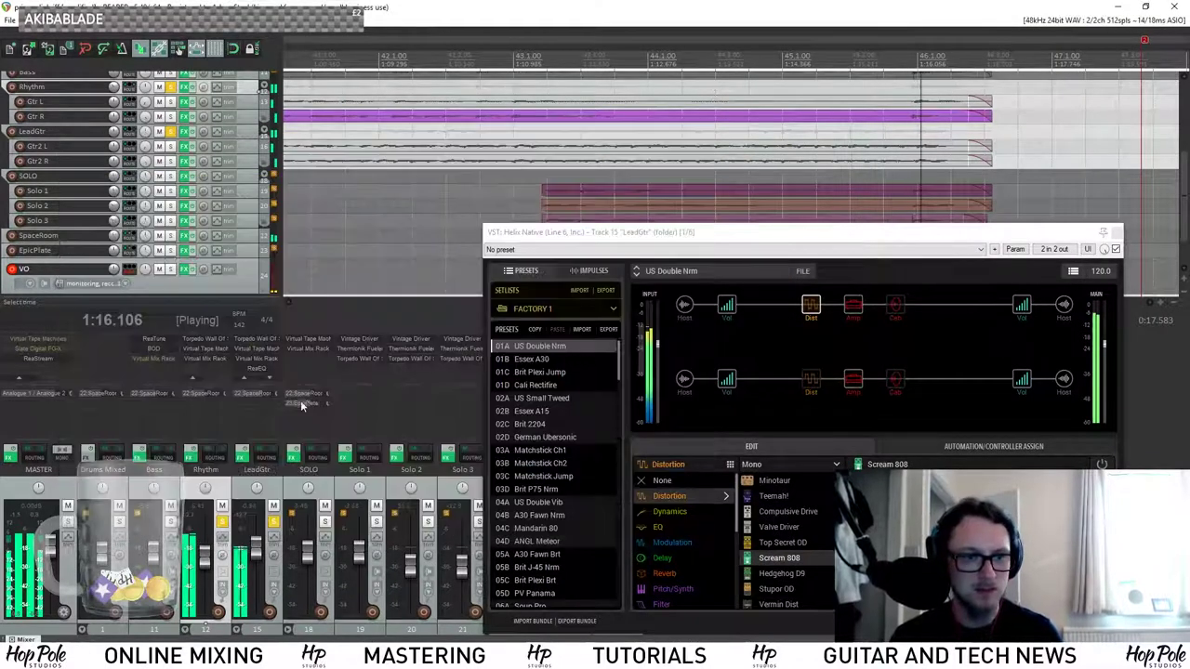
key(space)
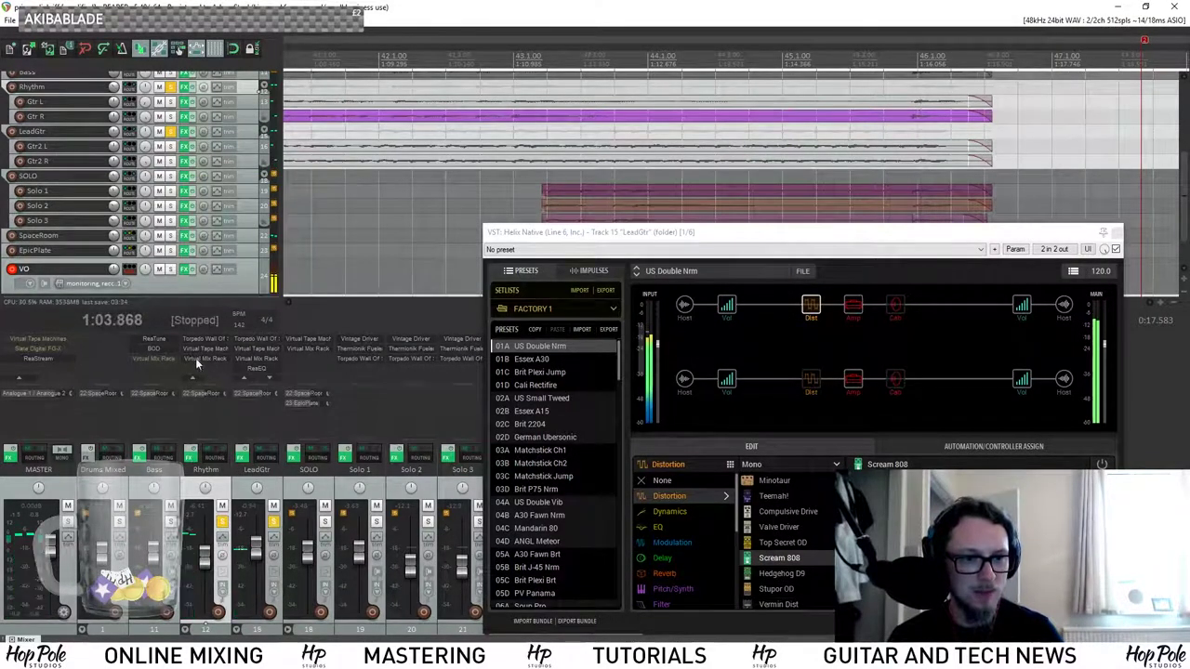
Open Virtual Mix Rack on Rhythm and insert an FG-S EQ module between FG-116 and Custom Series Lift.
click(196, 358)
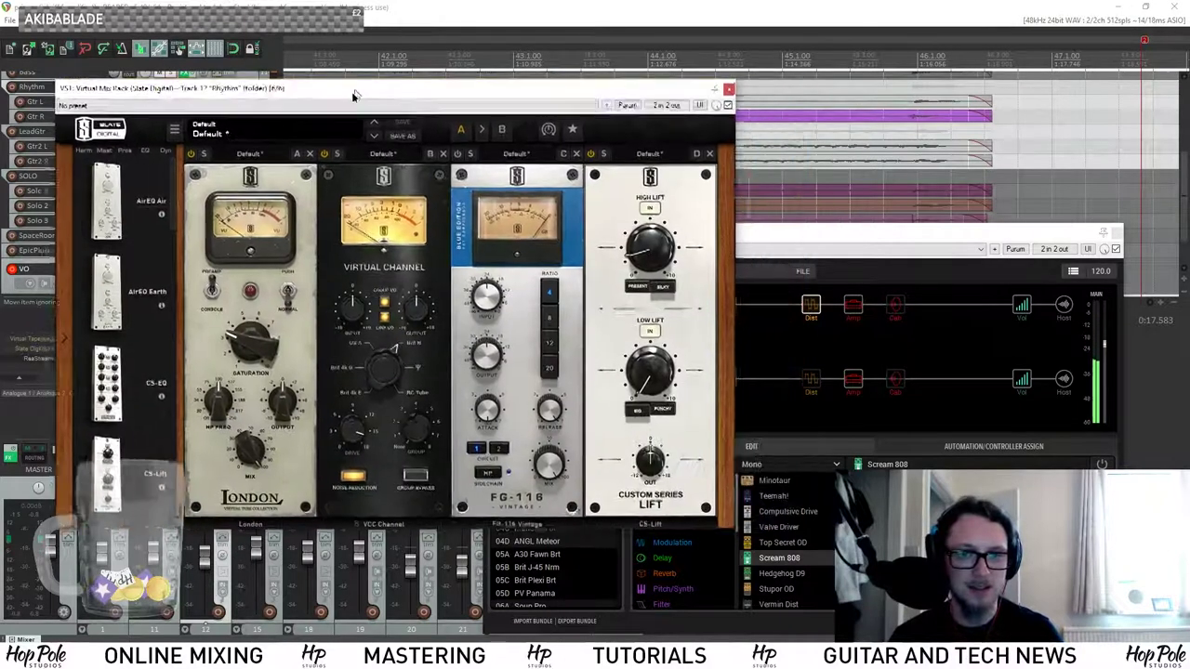
mouse_move(637, 271)
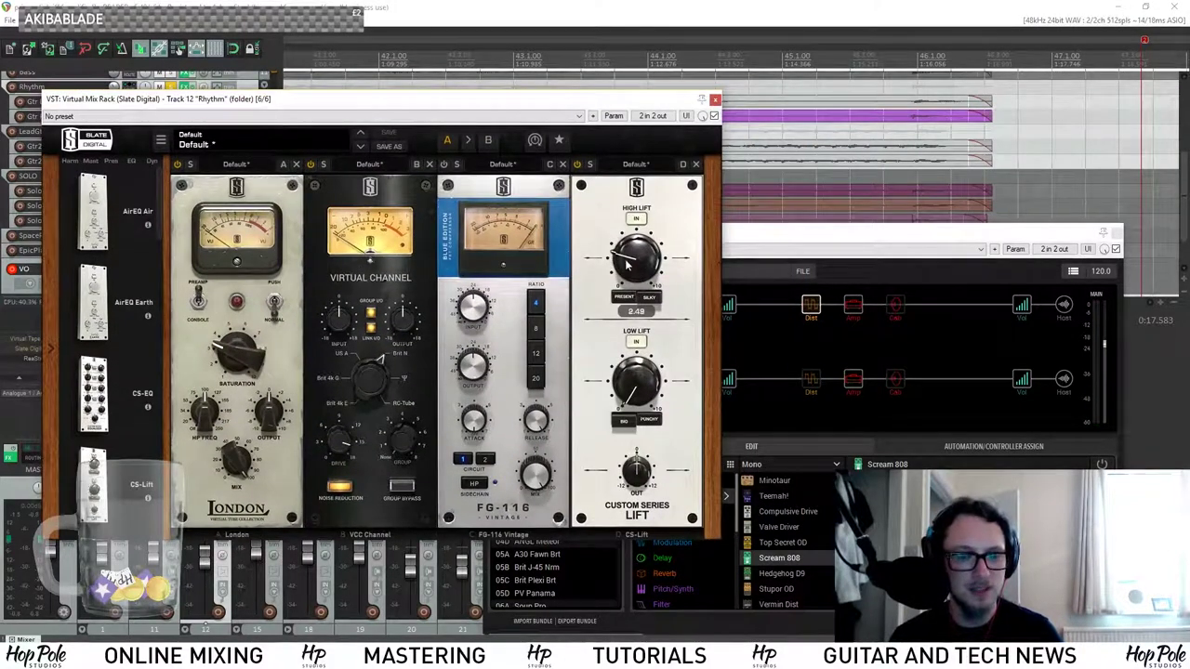
scroll(109, 338, down, 5)
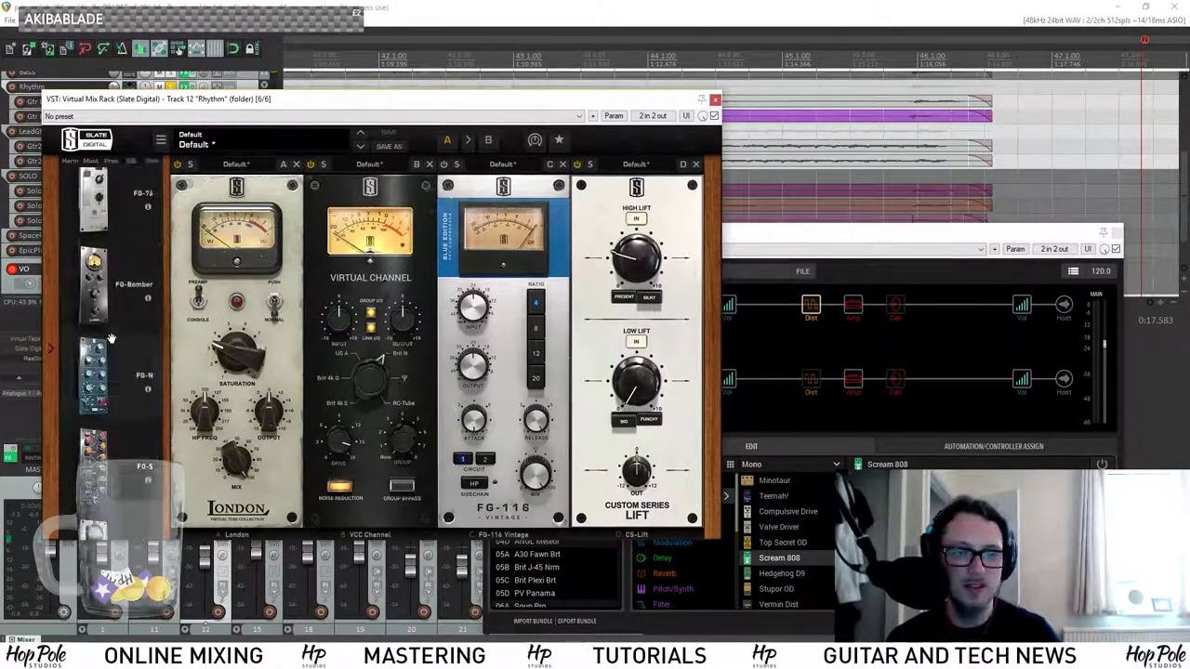
scroll(110, 337, down, 2)
drag(106, 330, 632, 325)
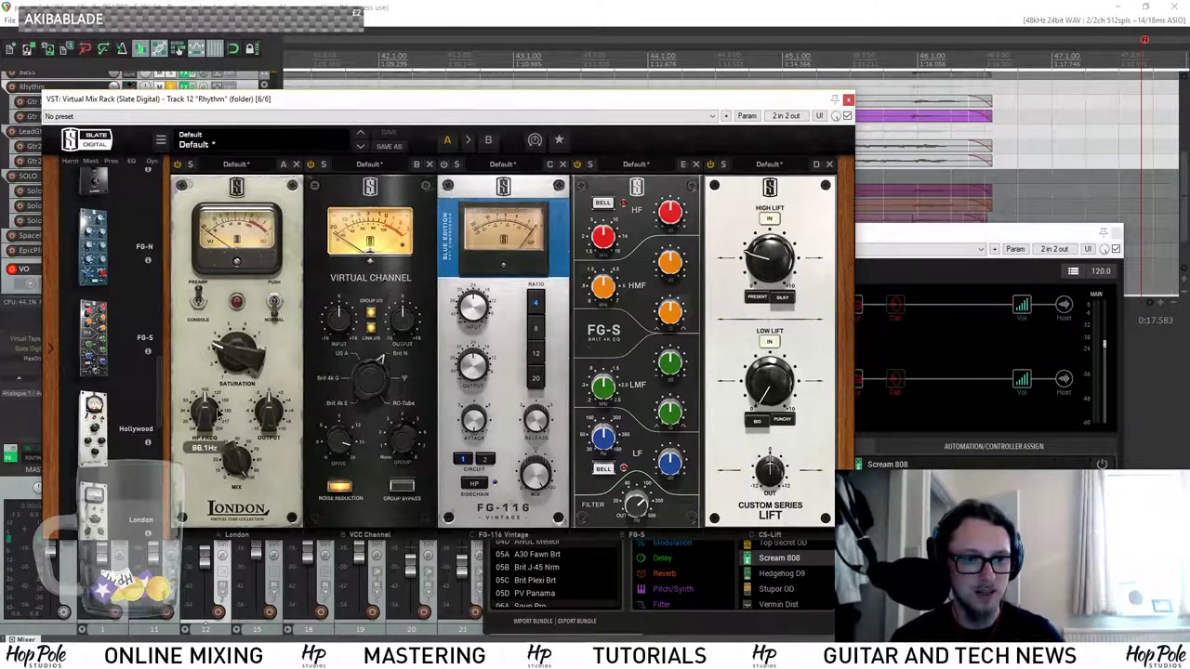
Raise London's high-pass frequency, set the FG-S low-mid band to -1.84 dB at 317 Hz, and close Virtual Mix Rack.
drag(220, 415, 223, 389)
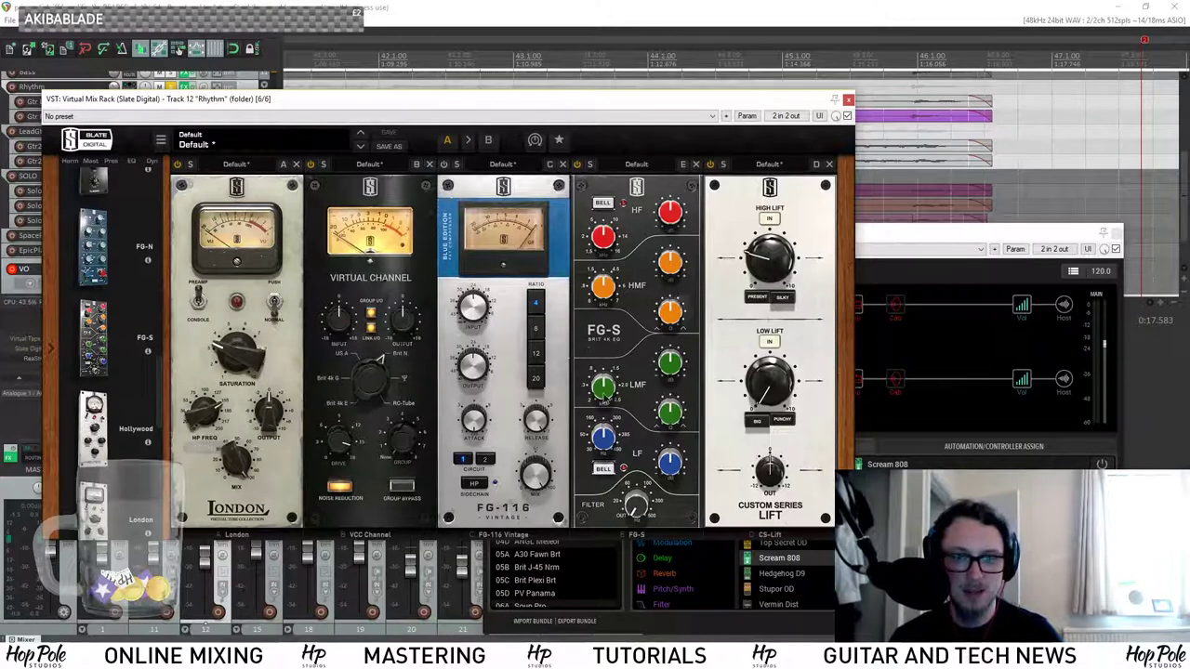
drag(604, 395, 601, 407)
drag(672, 365, 673, 368)
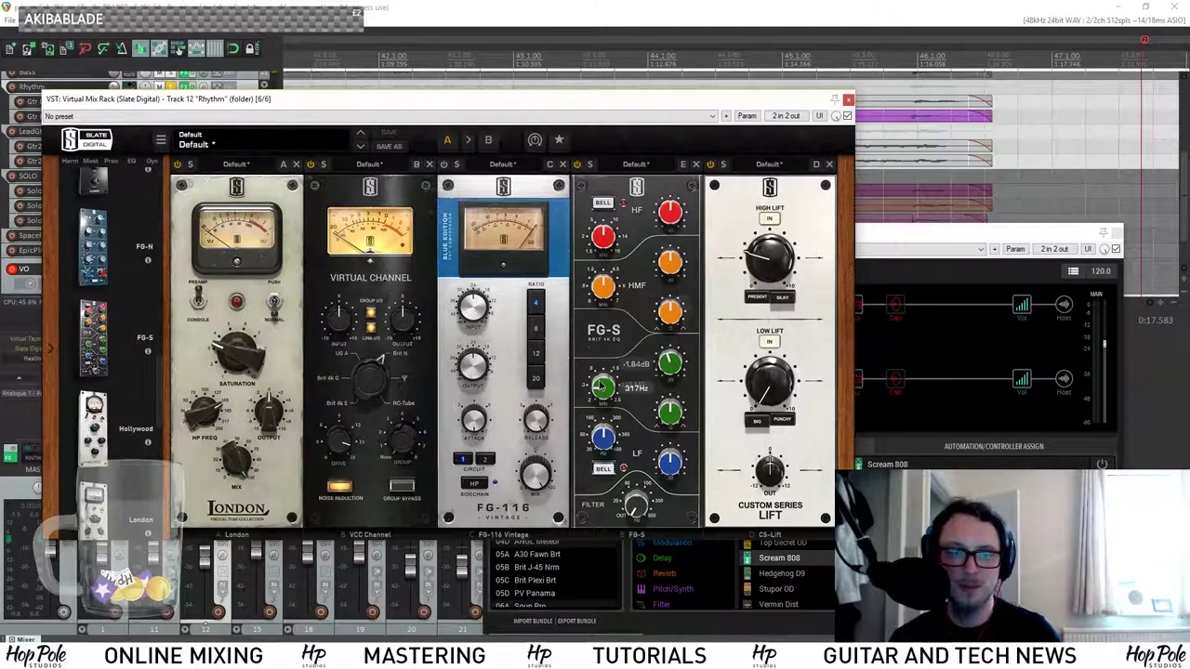
click(846, 98)
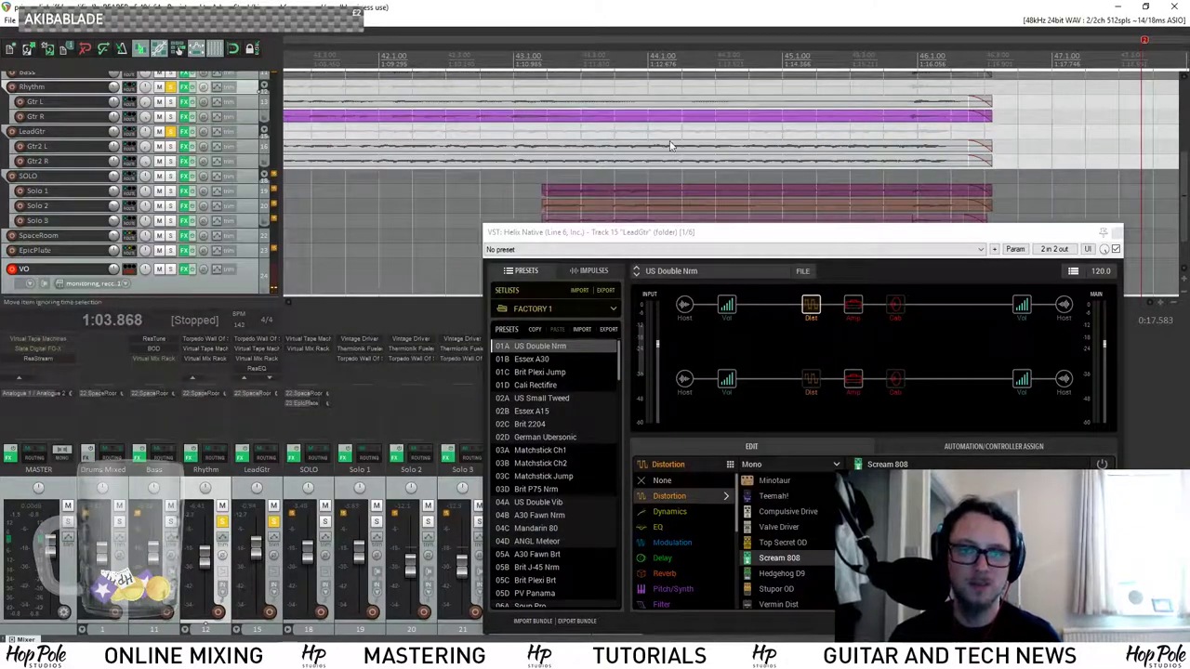
Lower the Rhythm fader slightly while both guitar tracks play, check LeadGtr's Virtual Mix Rack, and stop playback.
key(space)
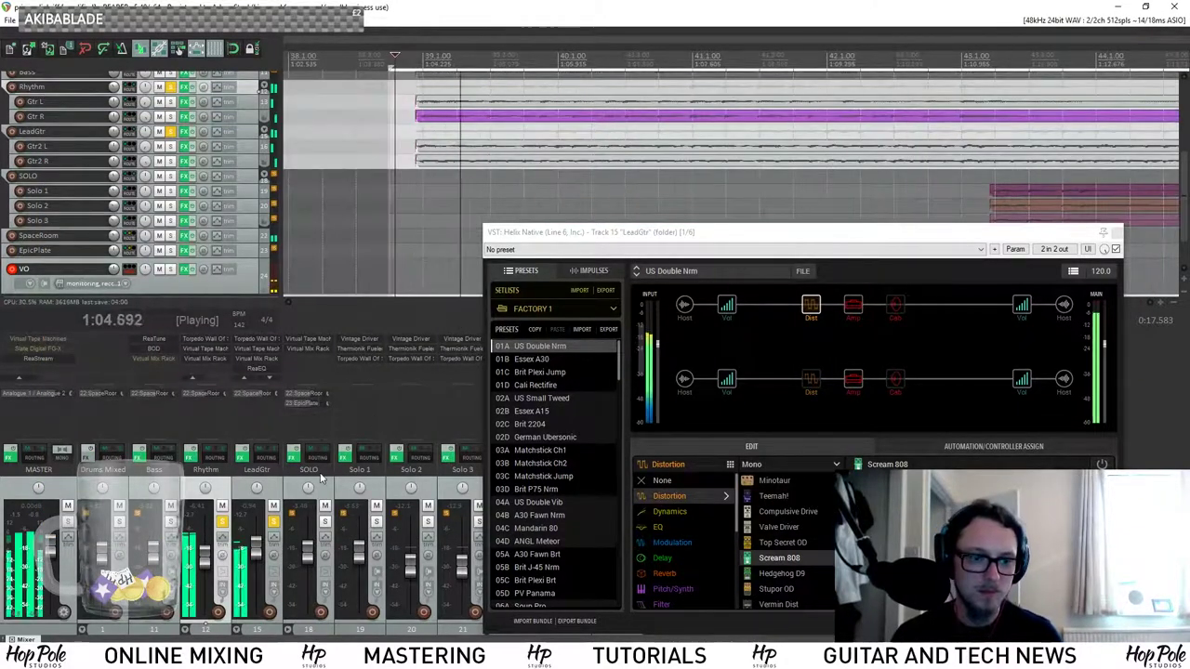
drag(204, 551, 203, 563)
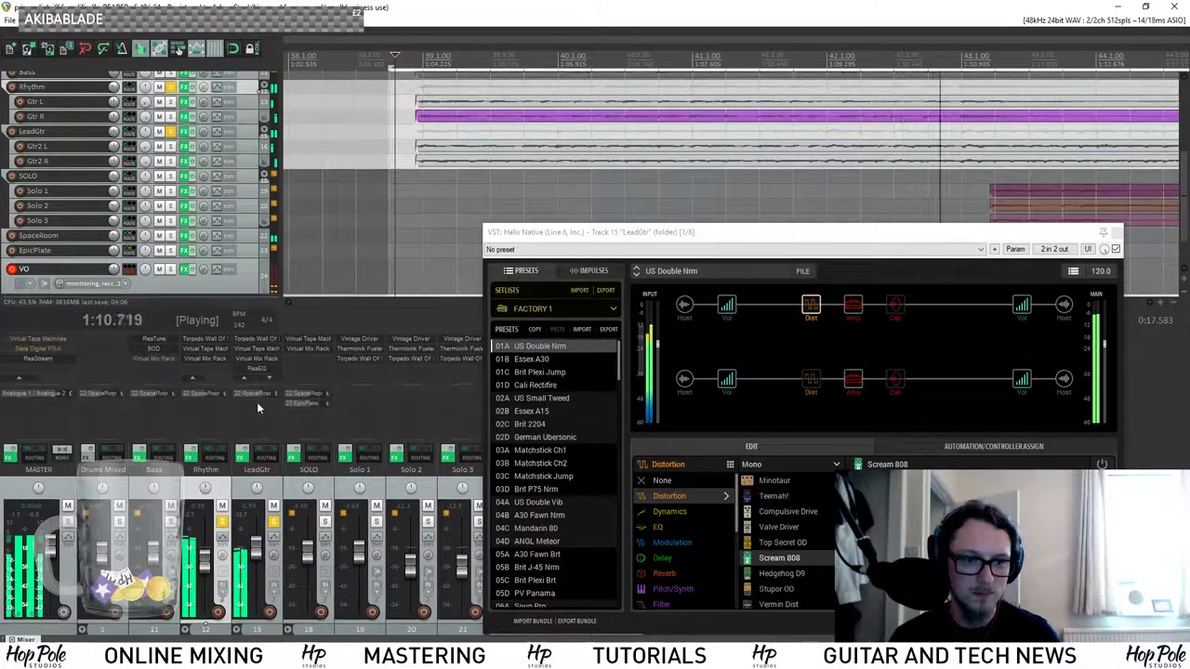
click(255, 359)
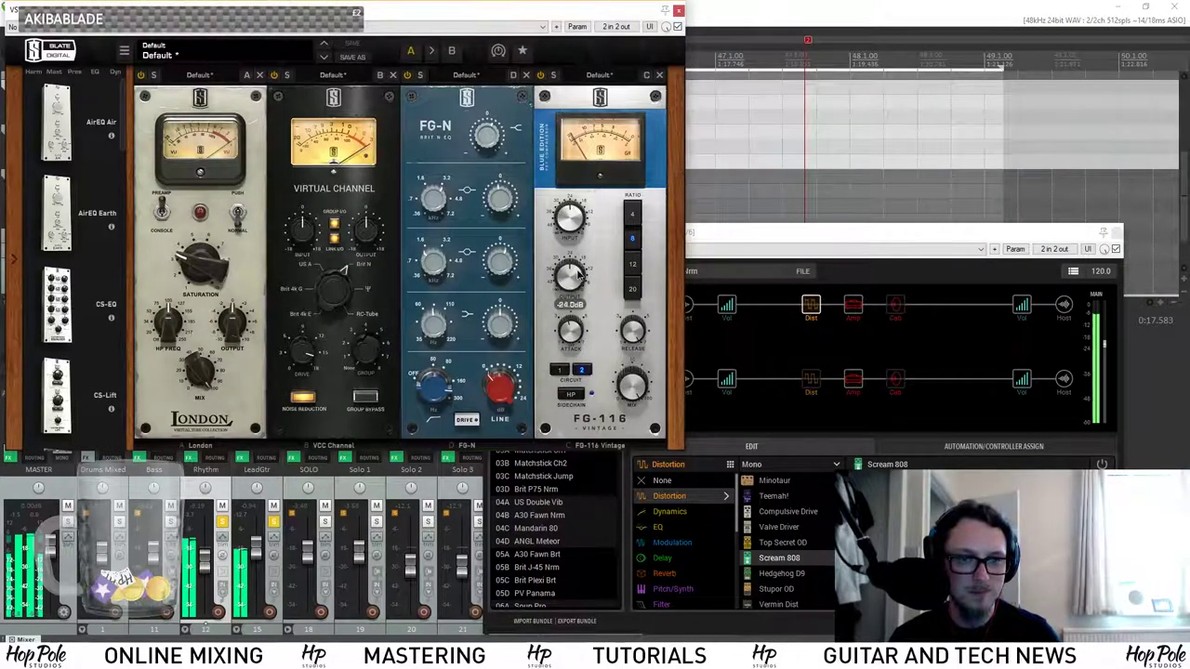
click(680, 12)
key(space)
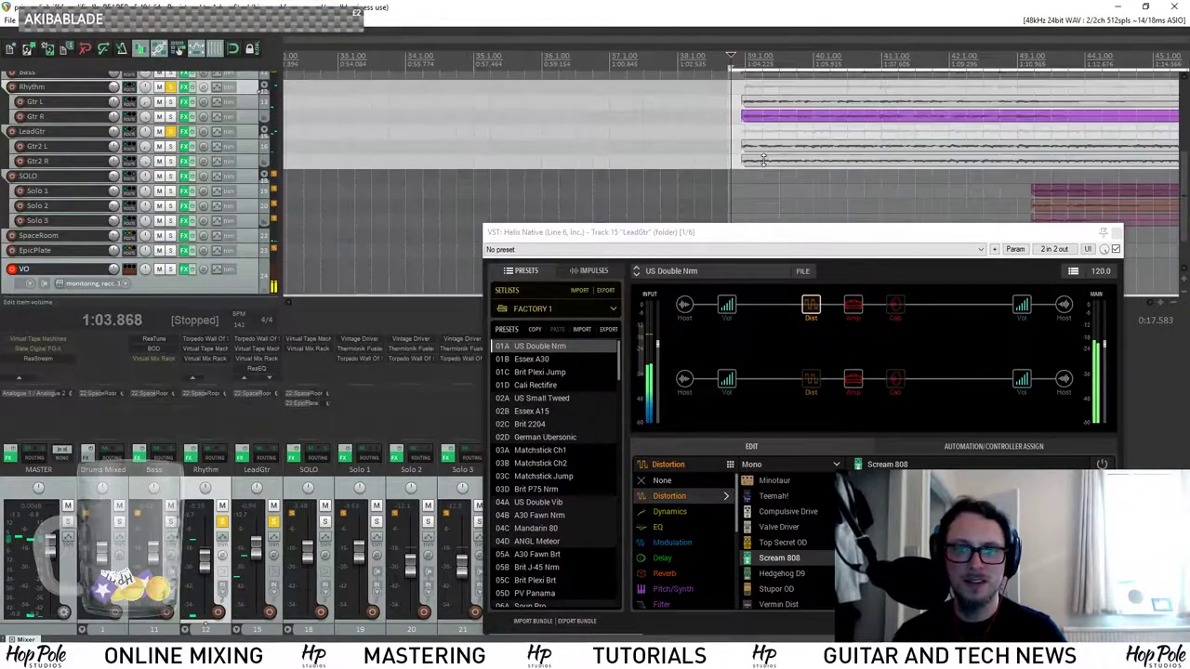
Replay Rhythm and LeadGtr together from just before bar 39, moving the Helix Native window aside.
key(space)
key(space)
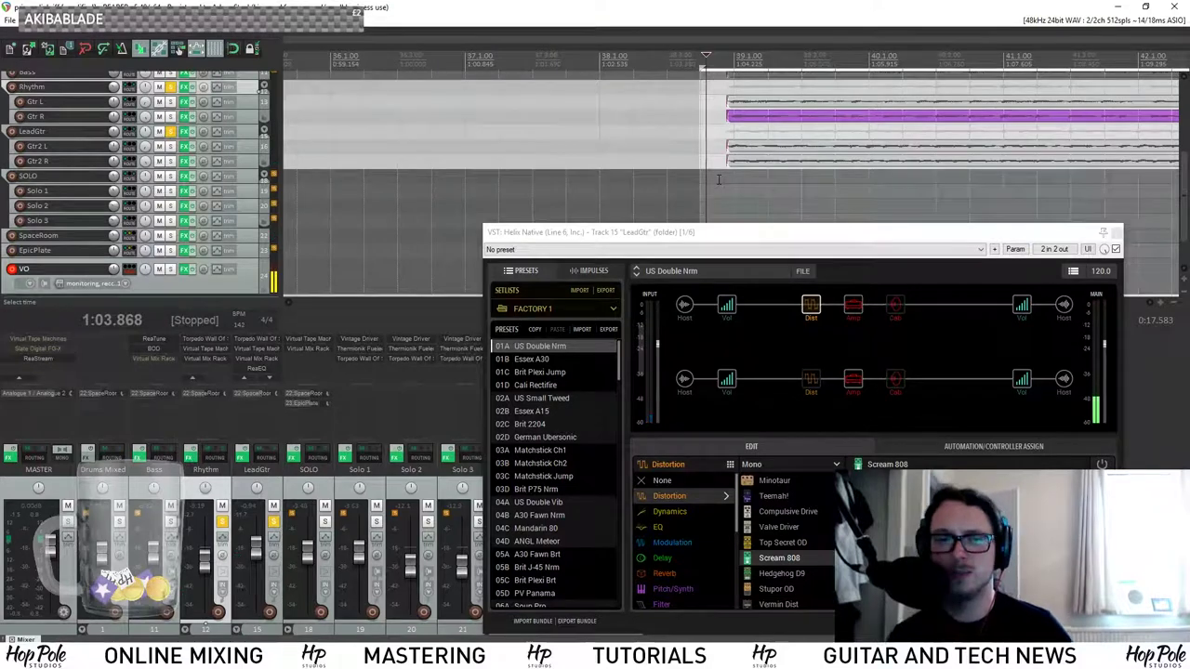
key(space)
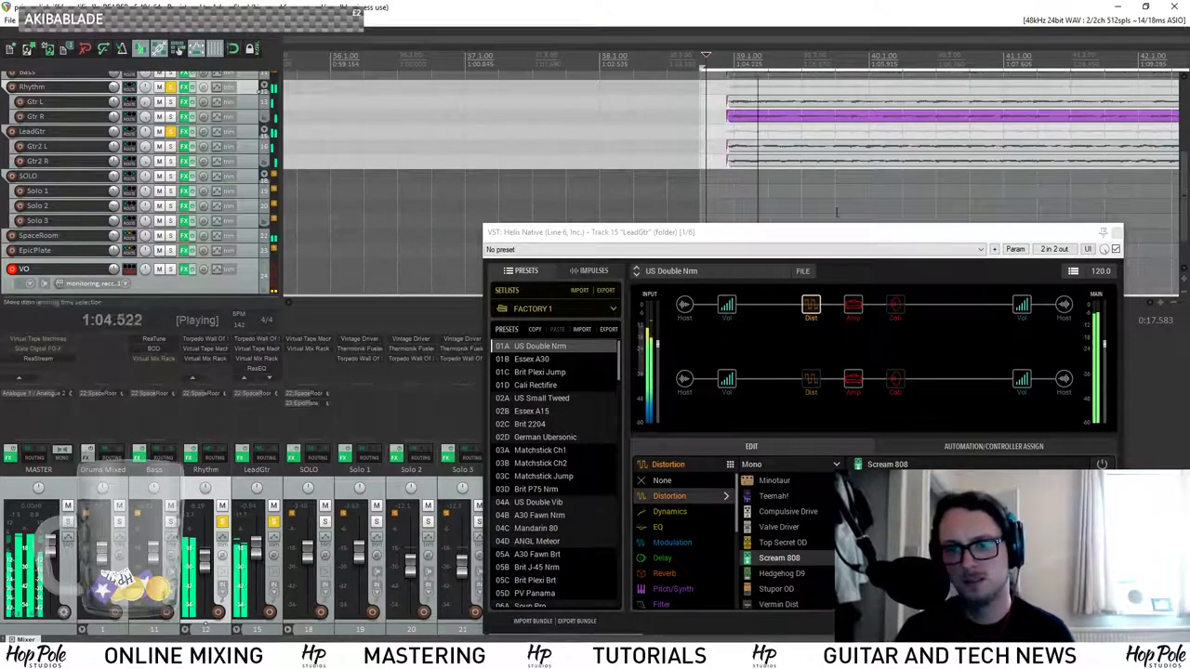
drag(861, 236, 899, 211)
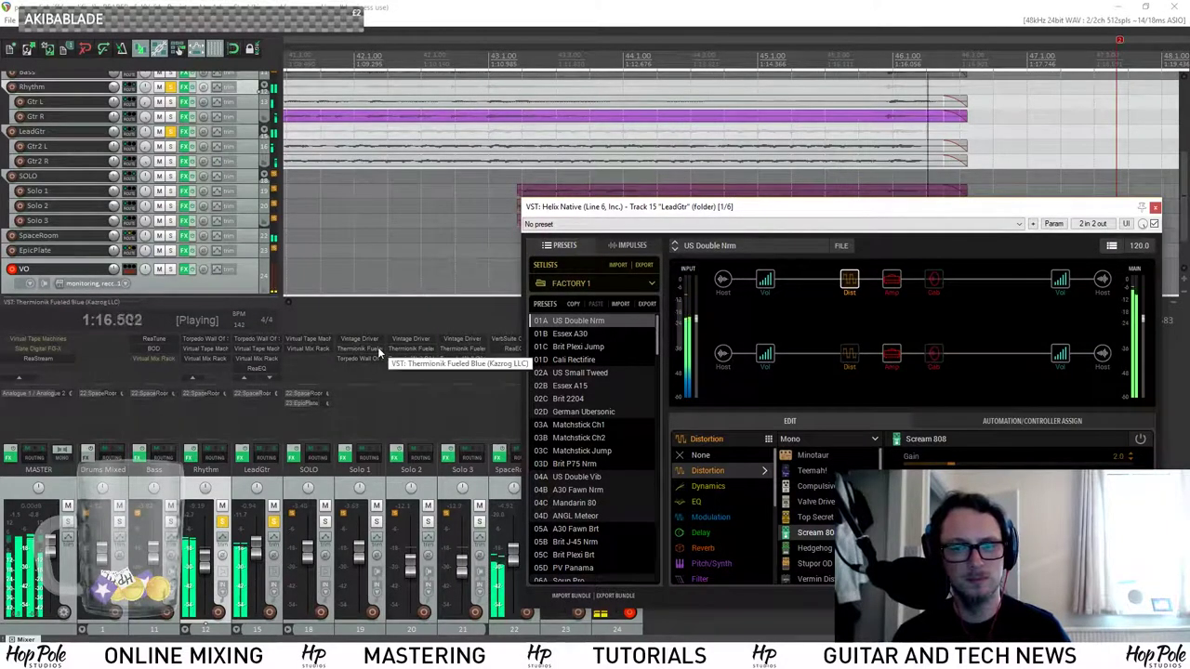
key(space)
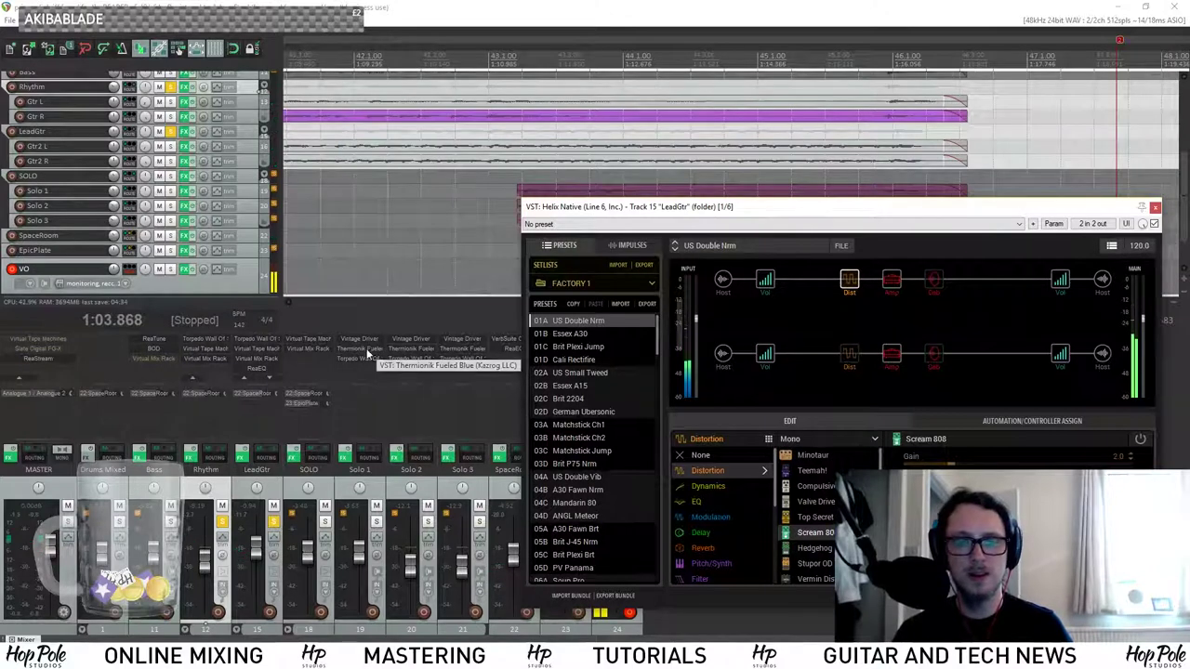
Try bypassing the Vintage Driver and Thermionik Fueled plugins on the individual Solo tracks.
shift+click(371, 351)
shift+click(425, 347)
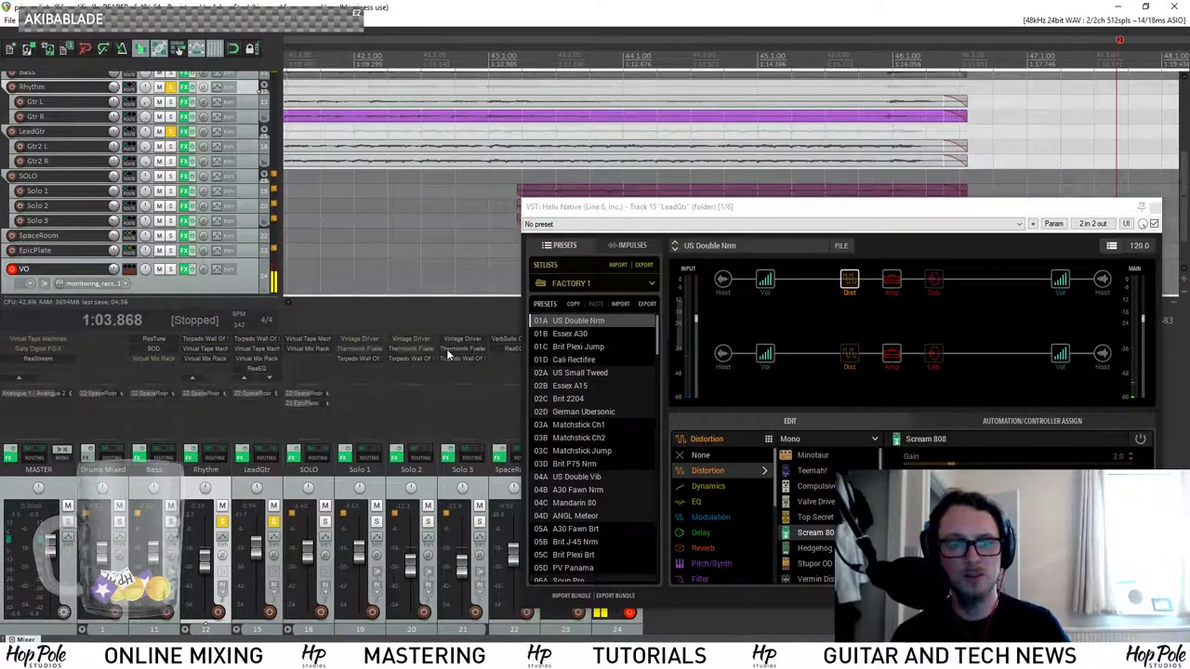
shift+click(463, 339)
shift+click(462, 347)
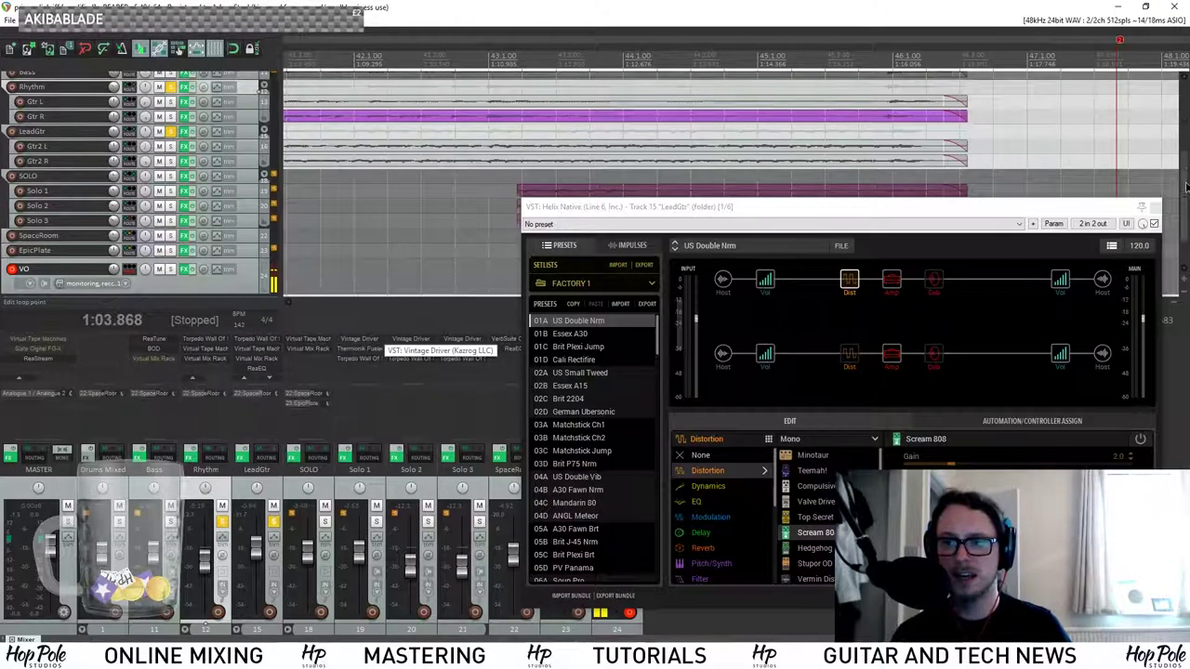
Close LeadGtr's Helix Native window, solo the SOLO folder track, and play it from about bar 43.
scroll(1162, 206, down, 2)
click(1159, 206)
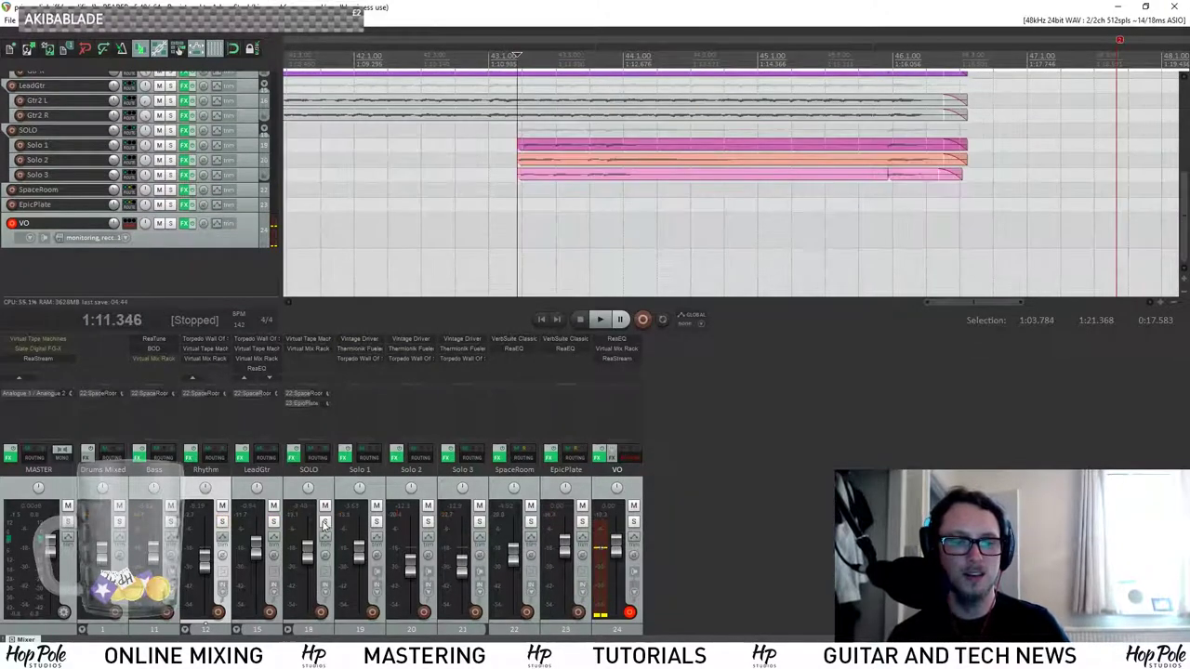
click(325, 521)
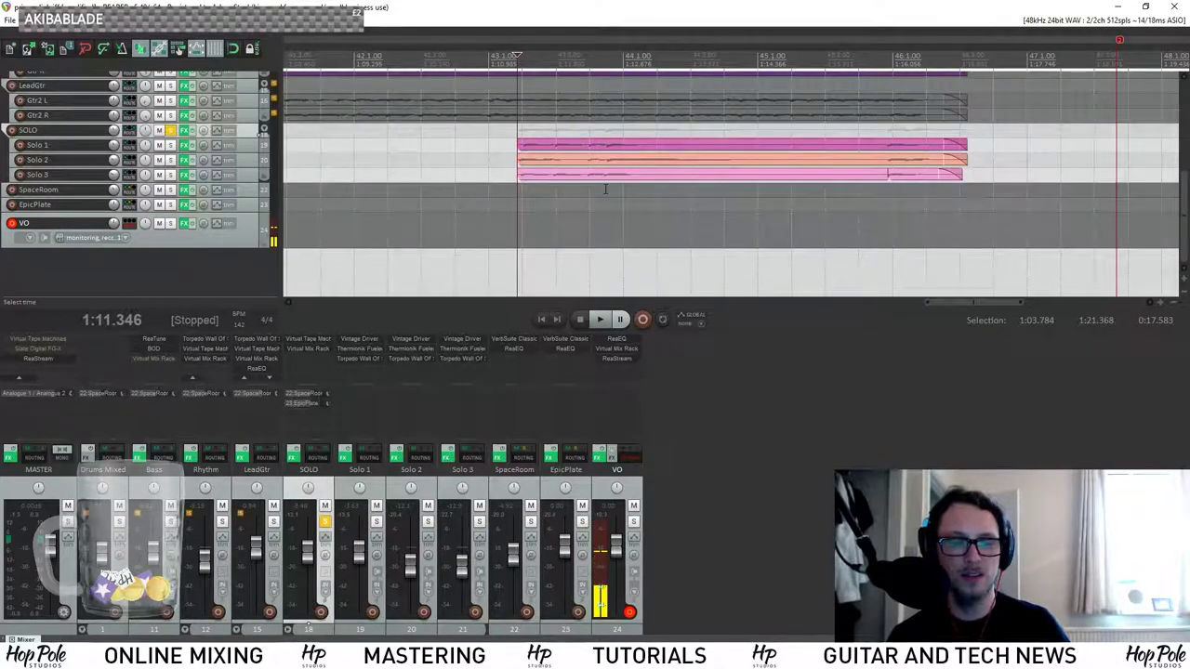
key(space)
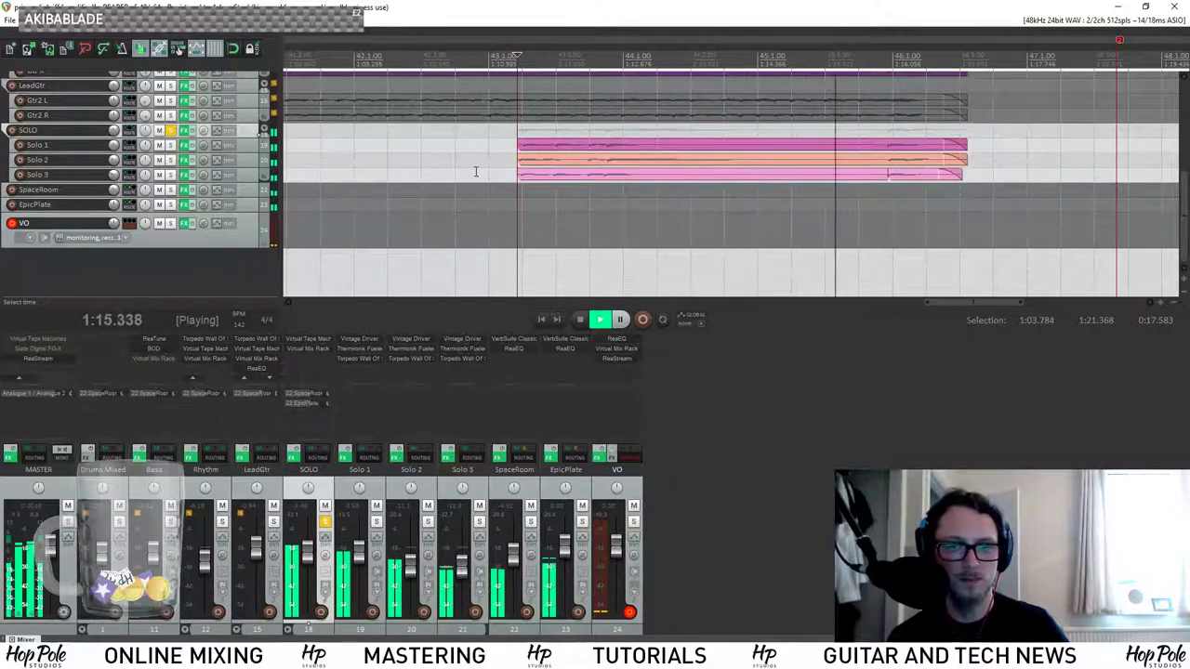
key(space)
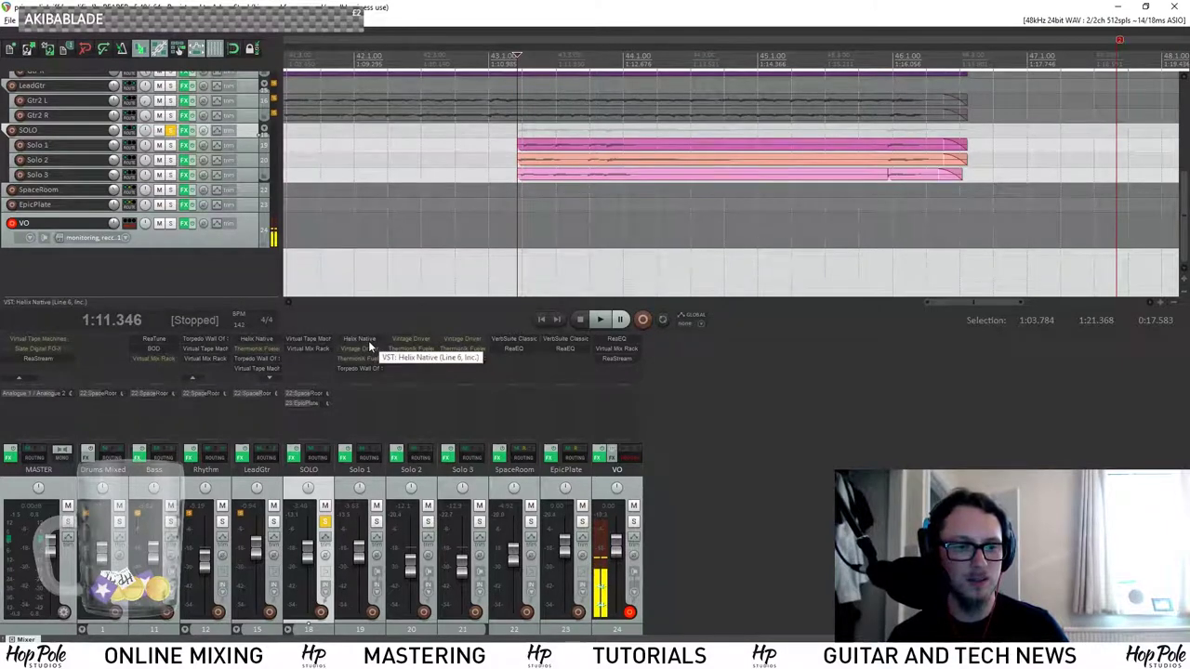
Arrange Helix Native ahead of Torpedo on the Solo tracks and compare the Kazrog and Helix tones by playing SOLO.
drag(368, 343, 192, 367)
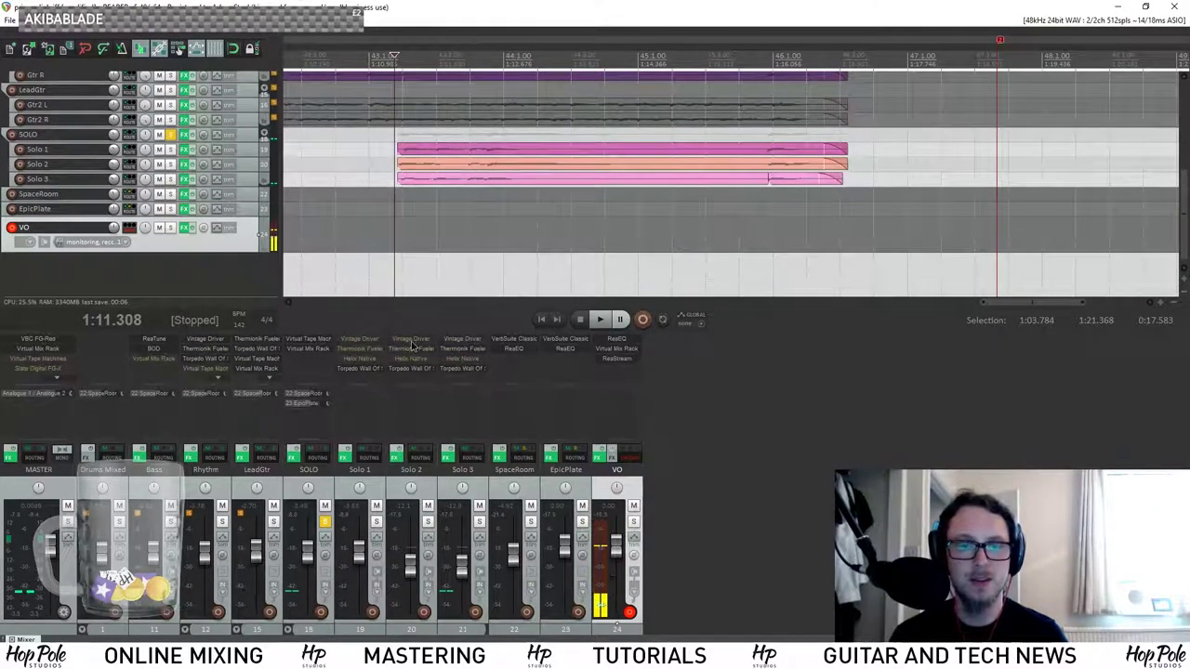
key(space)
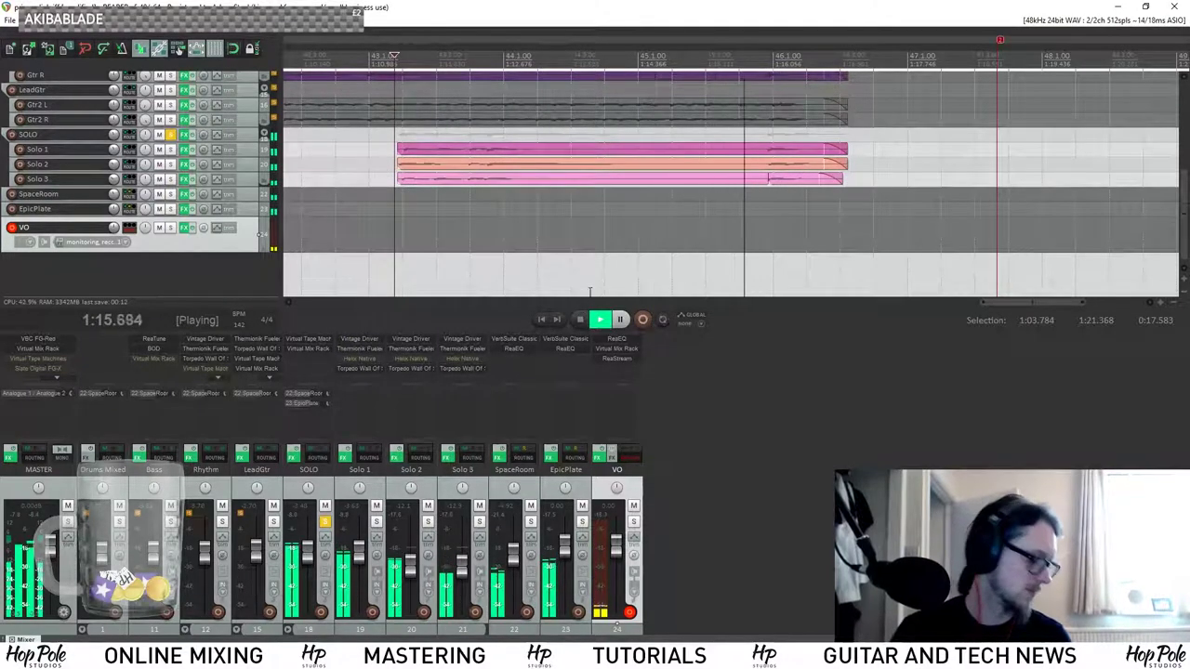
key(space)
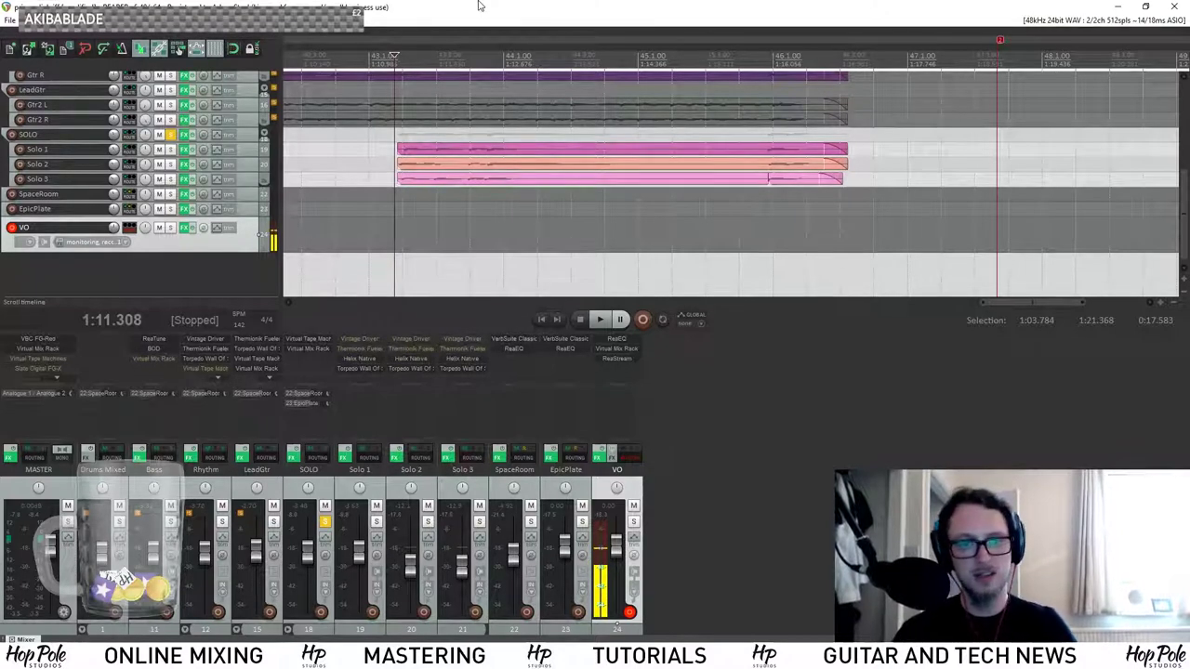
key(space)
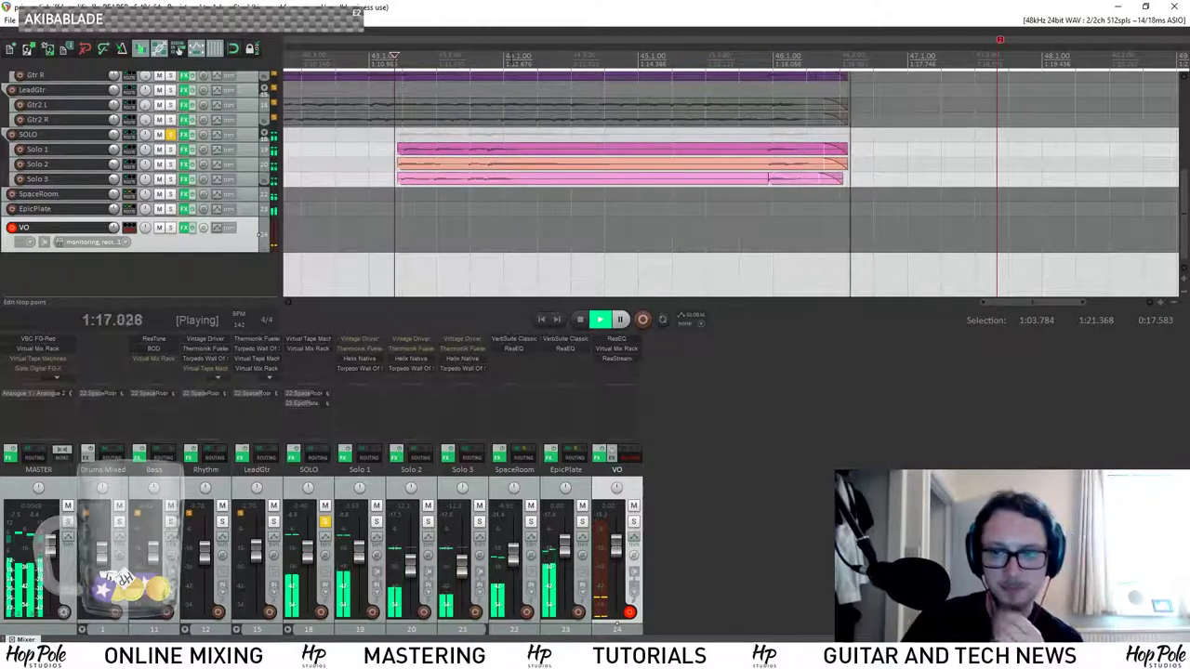
key(space)
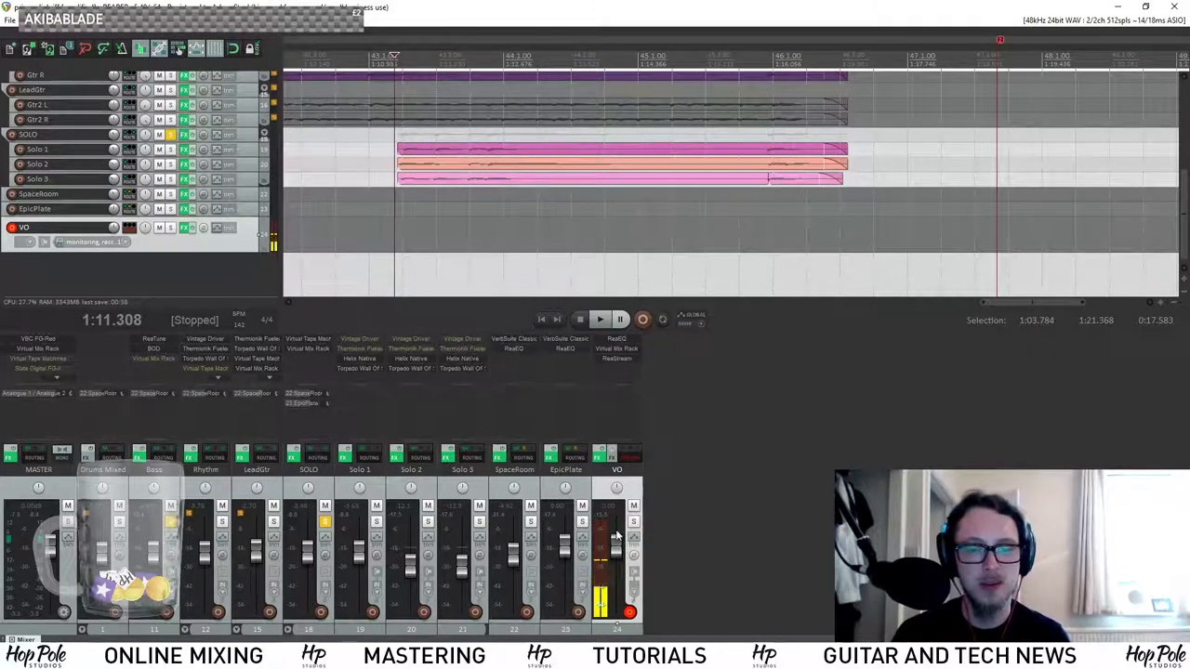
Unsolo the SOLO folder, return the edit cursor to about bar 39, and play the soloed Bass track.
click(324, 522)
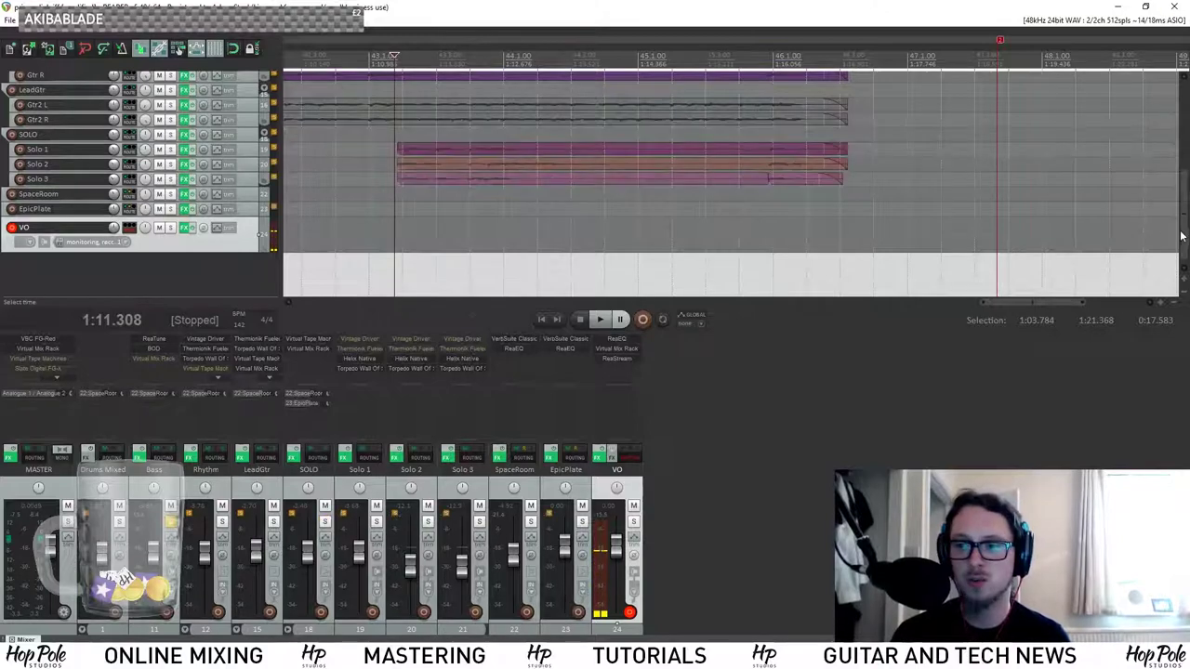
scroll(698, 101, up, 5)
scroll(668, 86, down, 3)
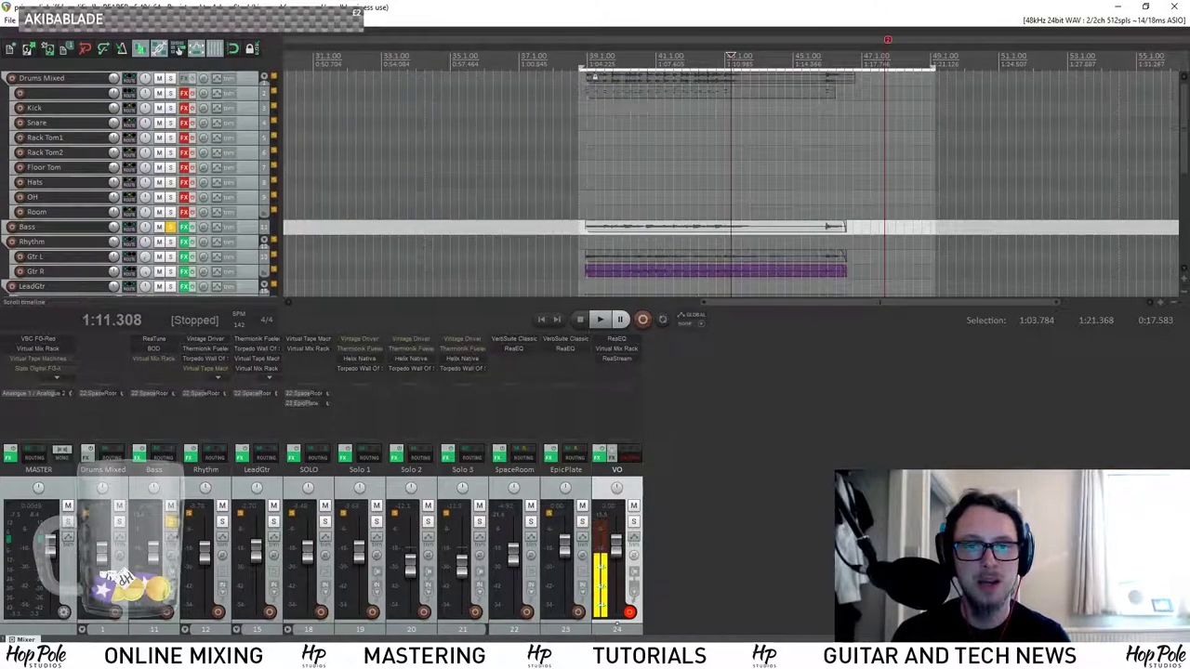
click(583, 177)
scroll(698, 184, up, 4)
key(space)
scroll(698, 184, down, 4)
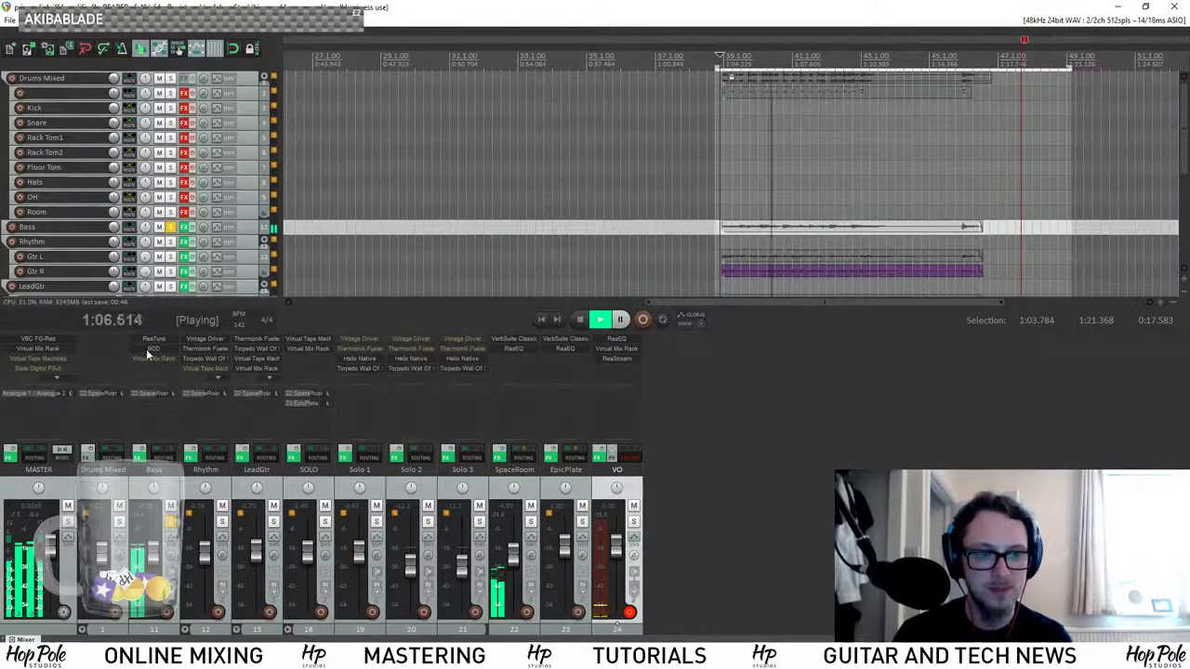
key(space)
Open the BOD bass overdrive on the Bass track, listen to its current tone, and close the plugin.
click(149, 348)
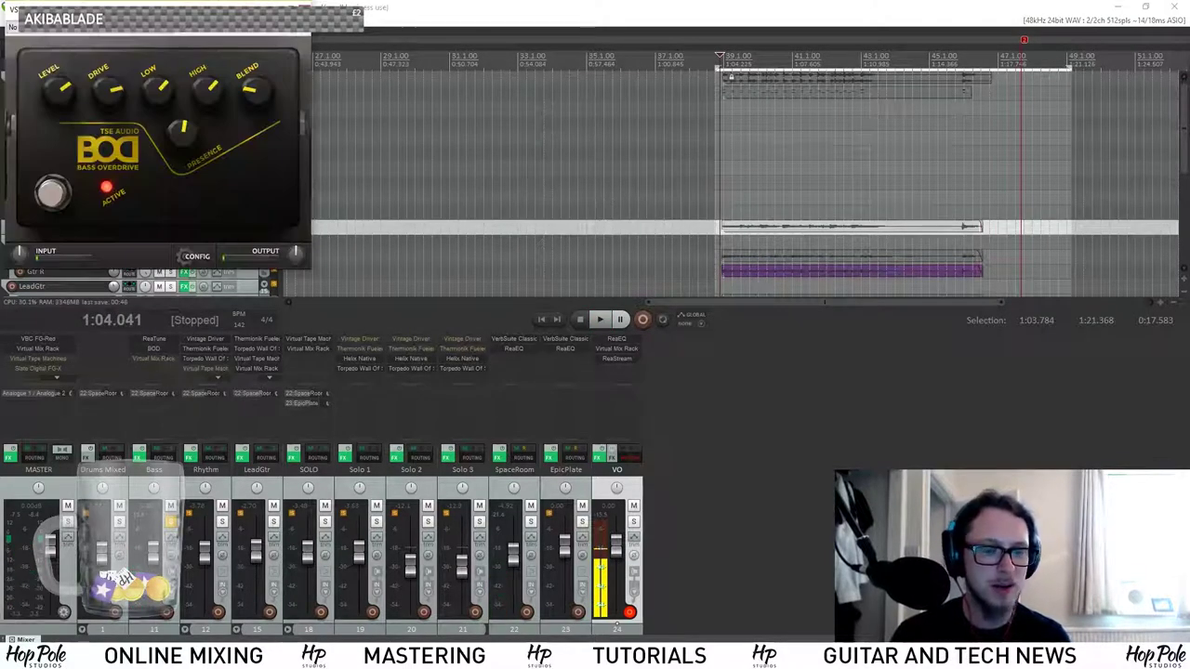
key(space)
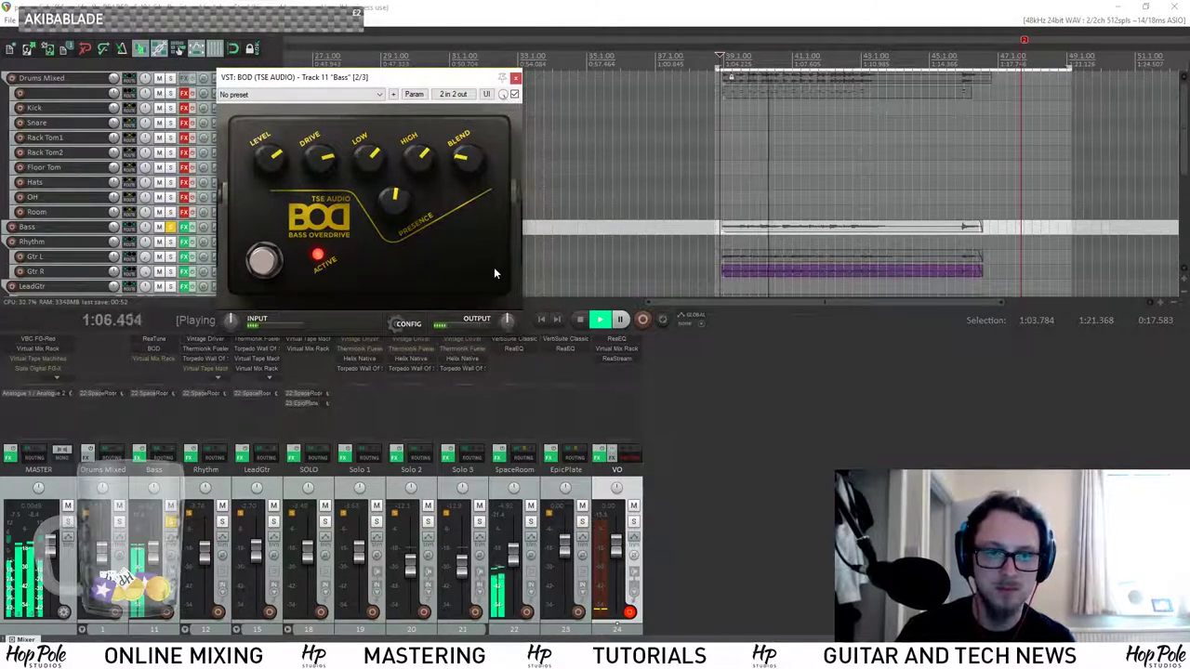
click(517, 79)
key(space)
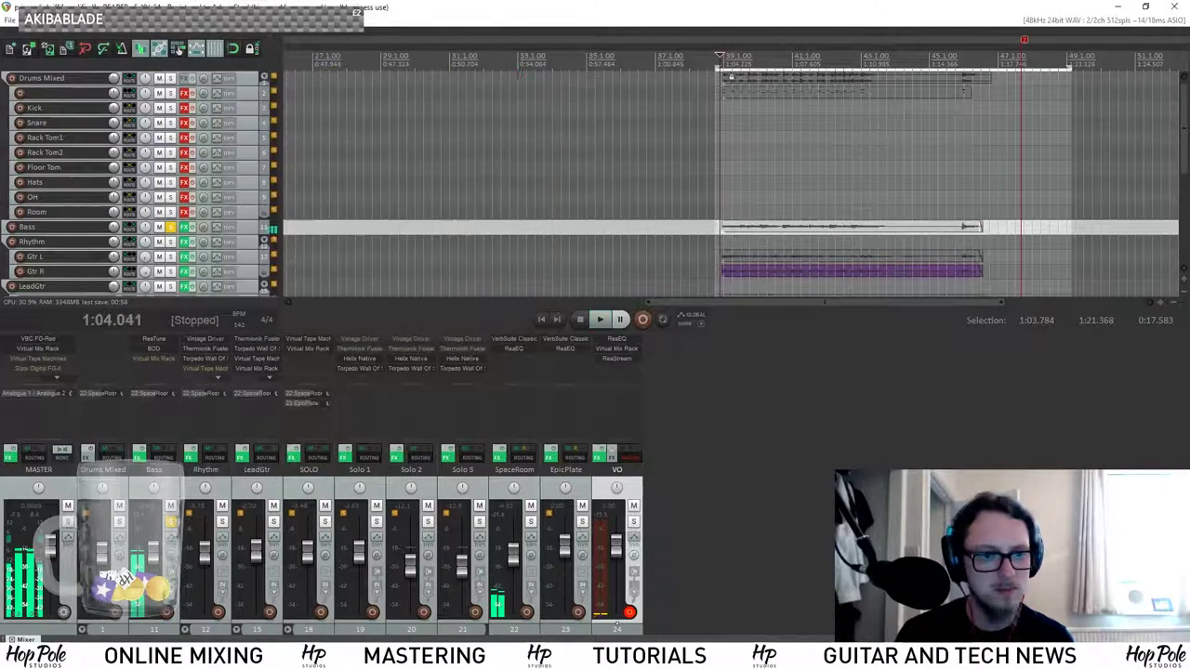
Add Helix Native to the Bass track and change its Amp+Cab block to the SV Beast Brt bass model.
click(155, 373)
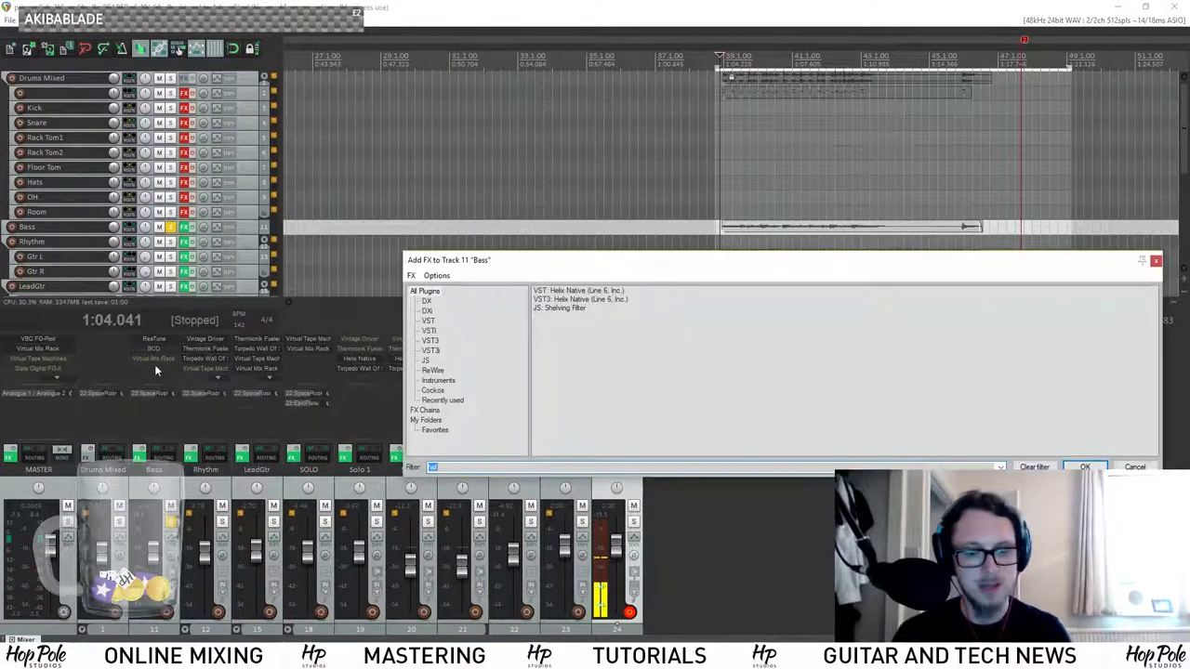
click(566, 291)
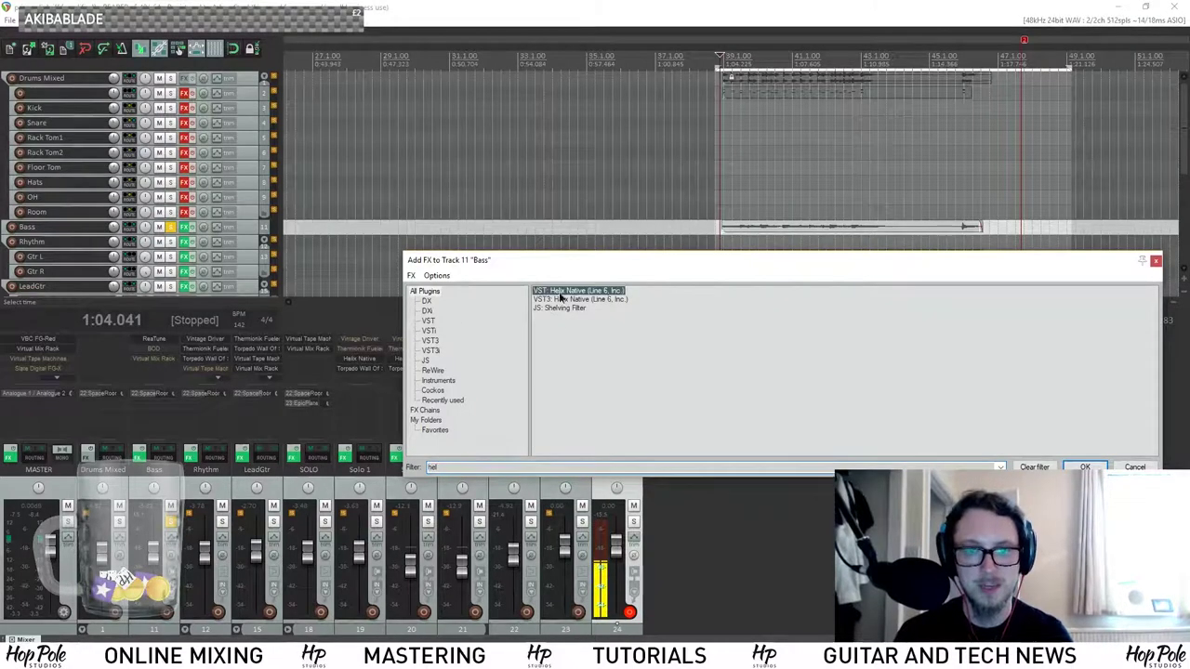
key(Return)
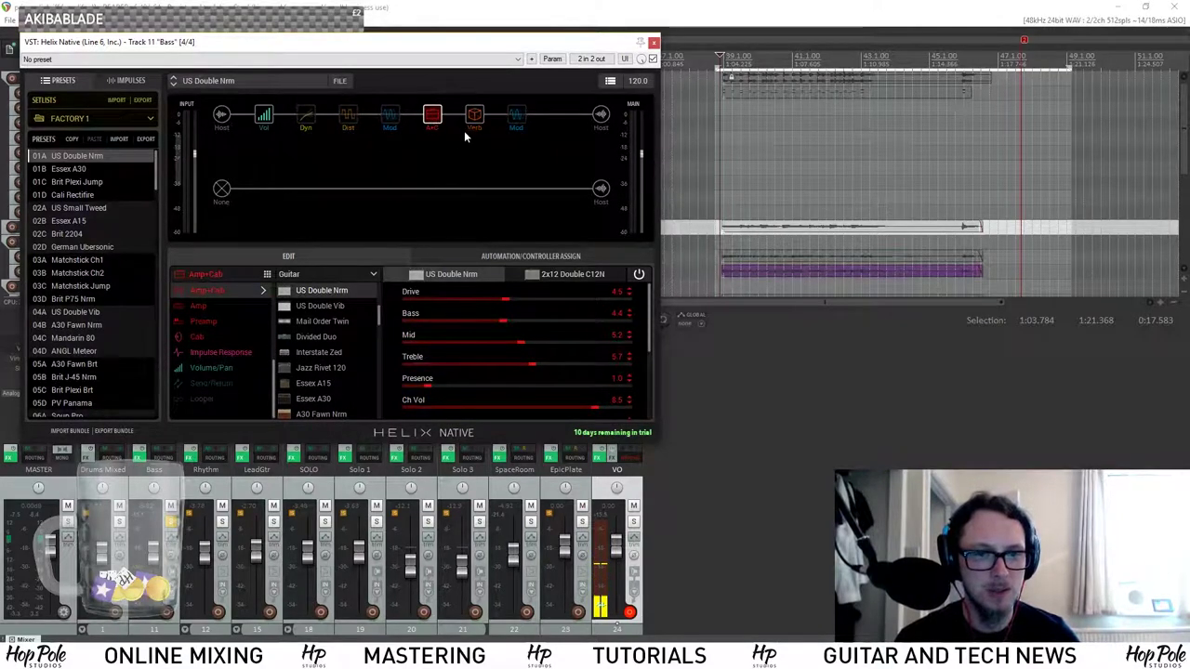
click(317, 274)
click(309, 305)
click(316, 321)
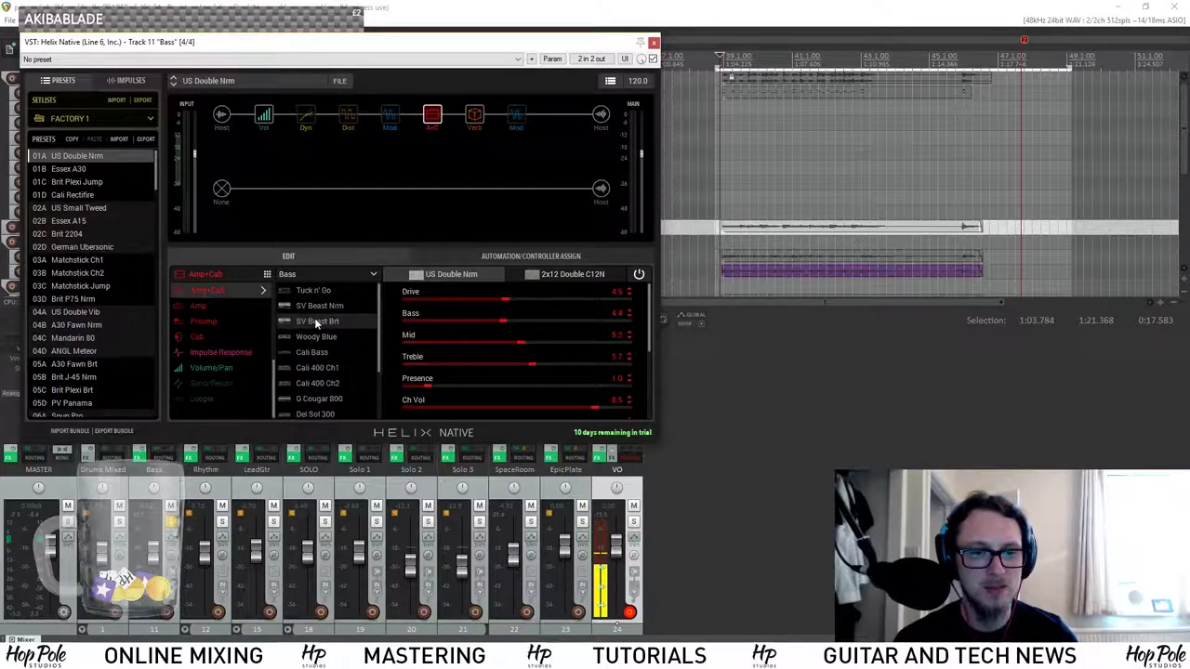
Set SV Beast Brt's Drive and Bass to about 5.7 during playback, and check the 8x10 SV Beast cab settings.
drag(466, 44, 674, 108)
drag(753, 361, 742, 390)
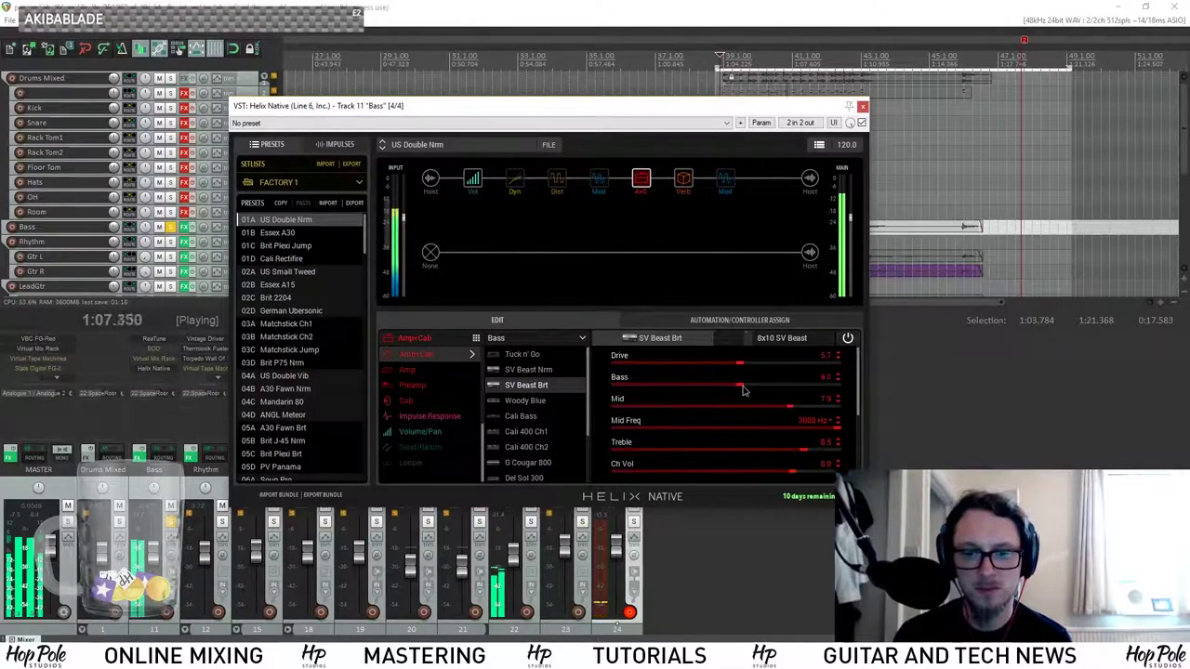
click(785, 340)
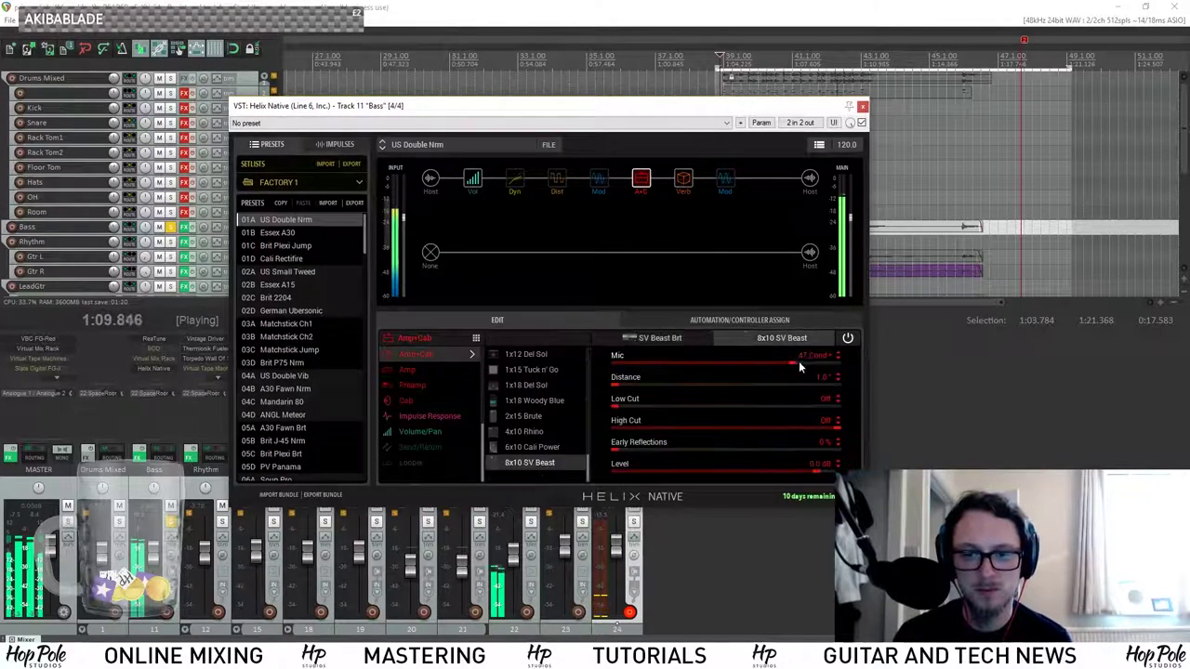
click(662, 337)
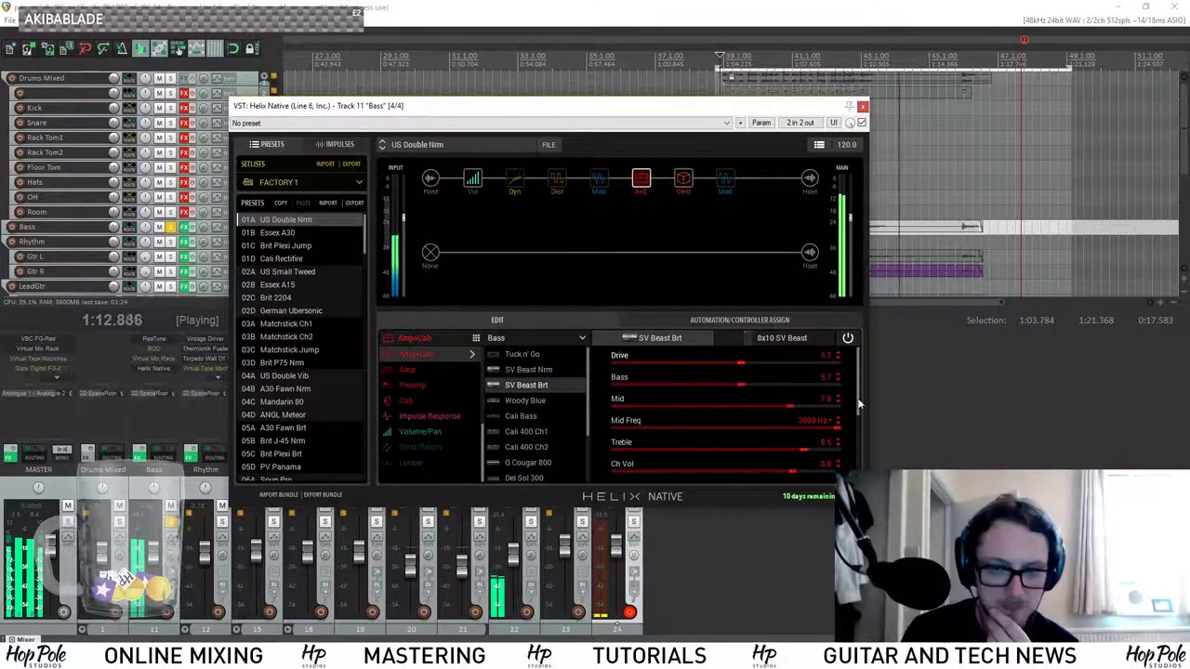
key(space)
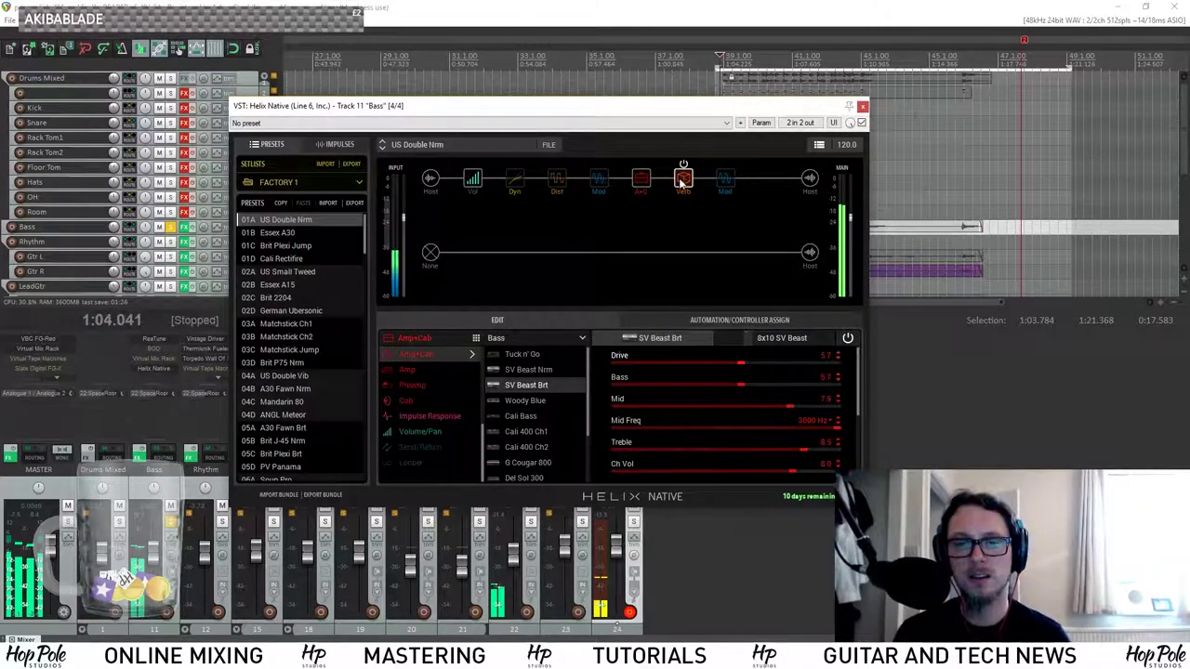
Replace the '63 Spring reverb block with the LA Studio Comp dynamics model and play the Bass track.
click(682, 181)
mouse_move(467, 386)
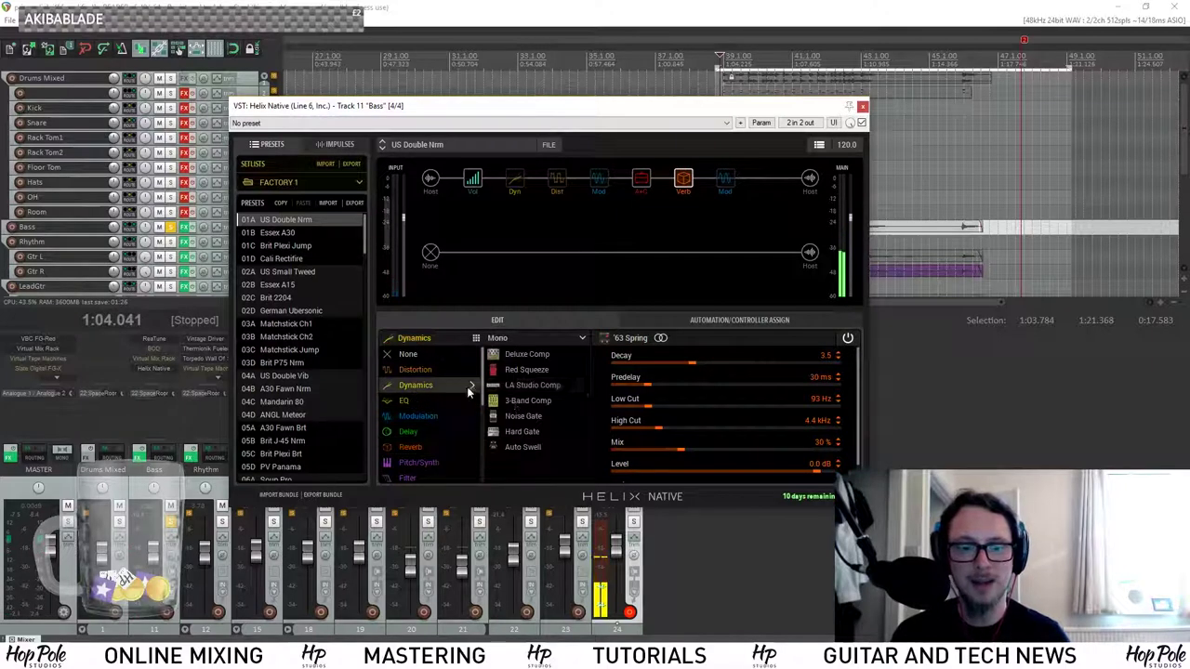
click(537, 387)
key(space)
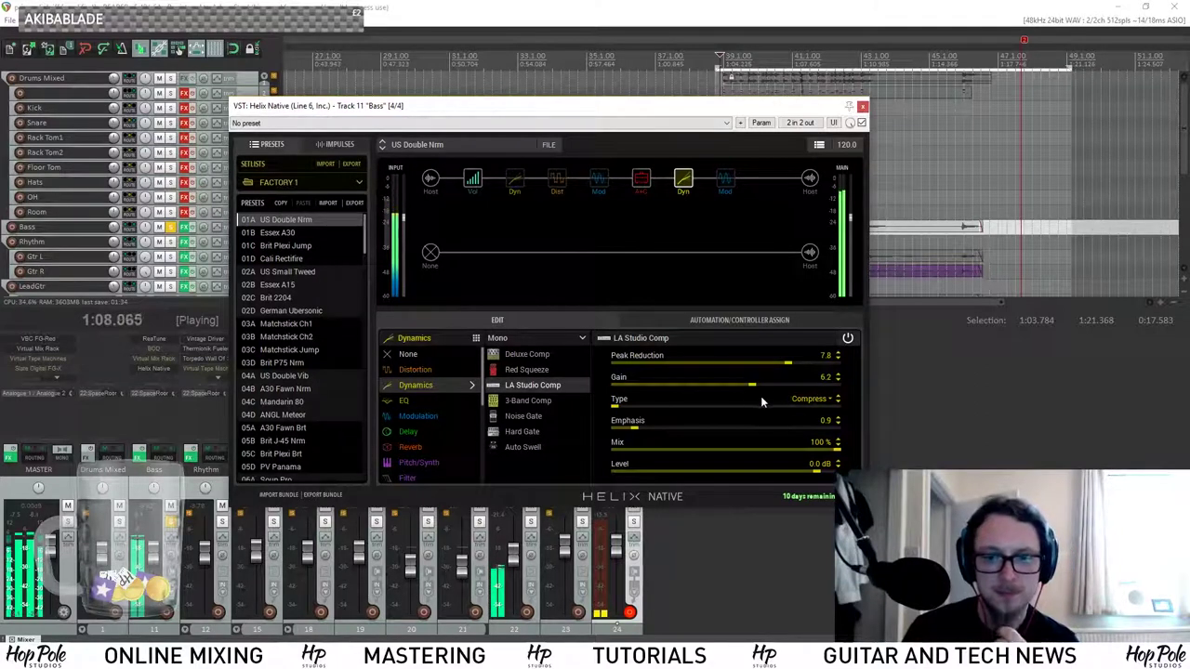
Stop the soloed Bass playback with Helix Native closed, unsolo the Bass track and play the full mix.
click(805, 400)
click(702, 278)
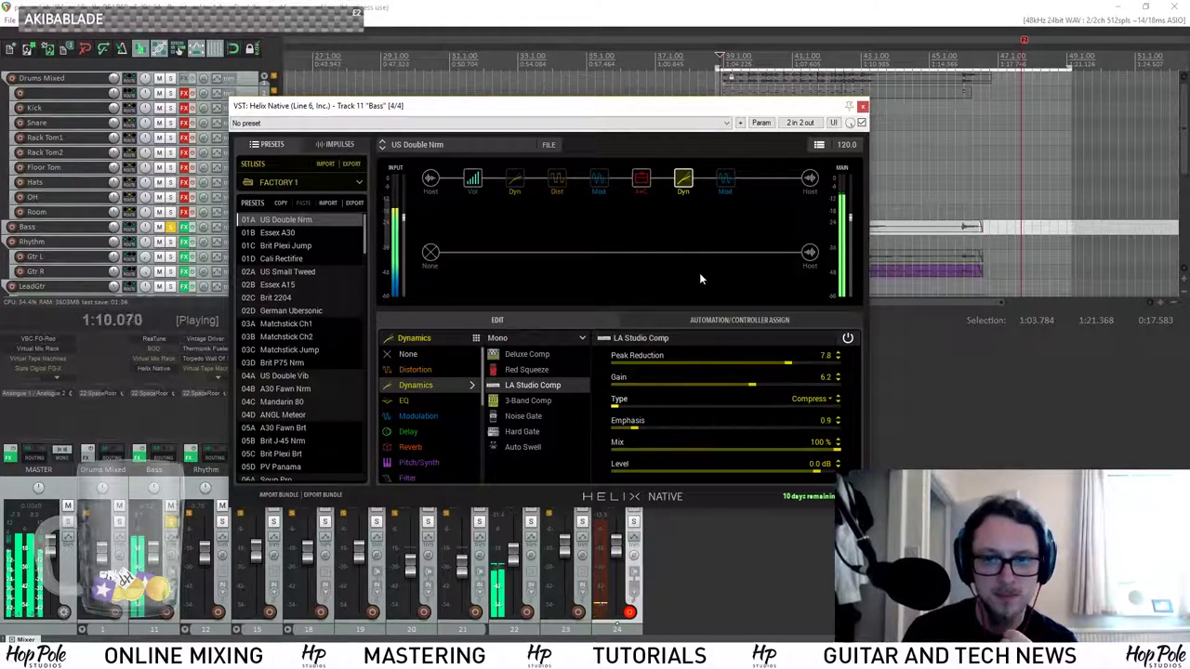
click(862, 107)
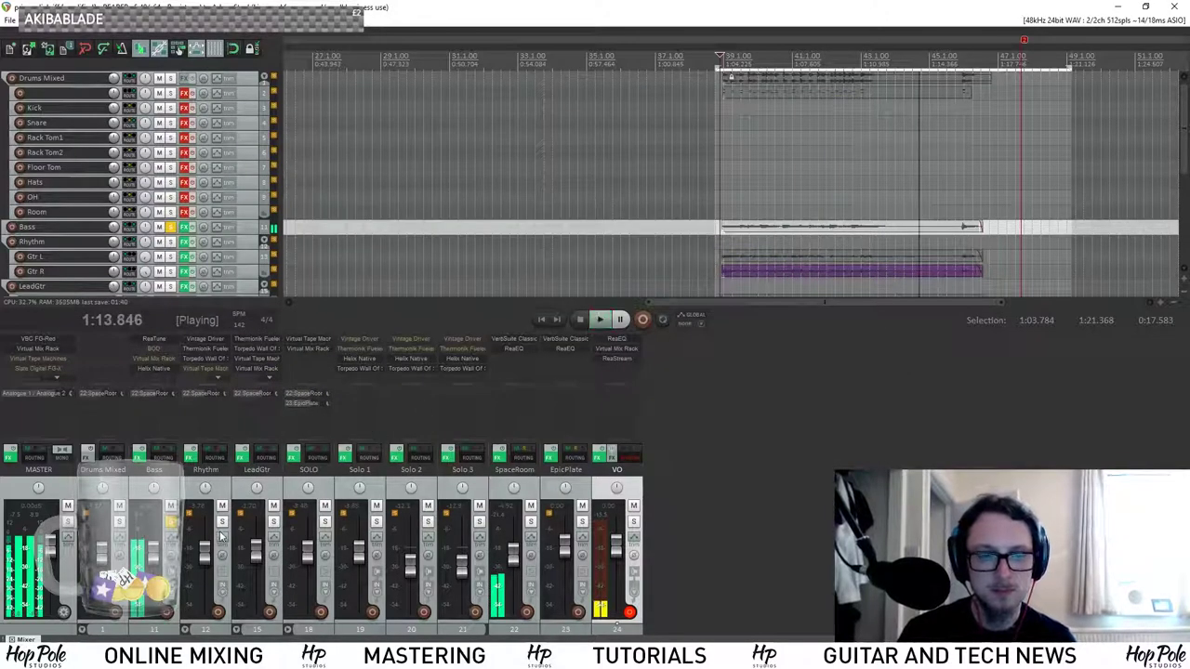
key(space)
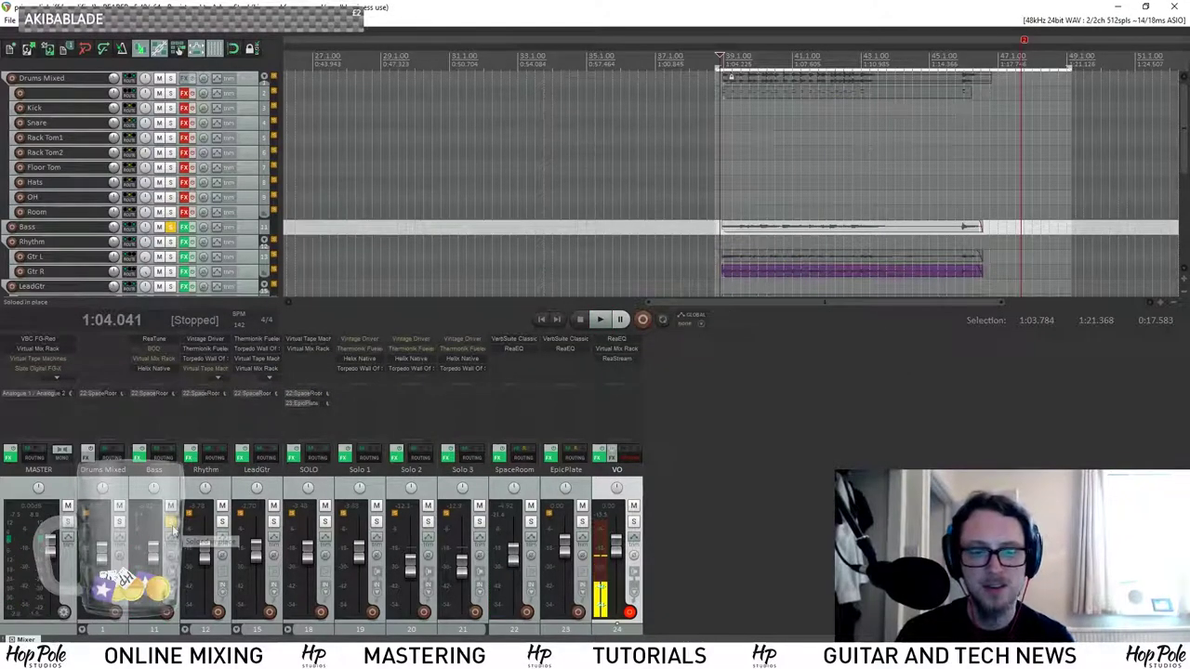
click(808, 257)
key(space)
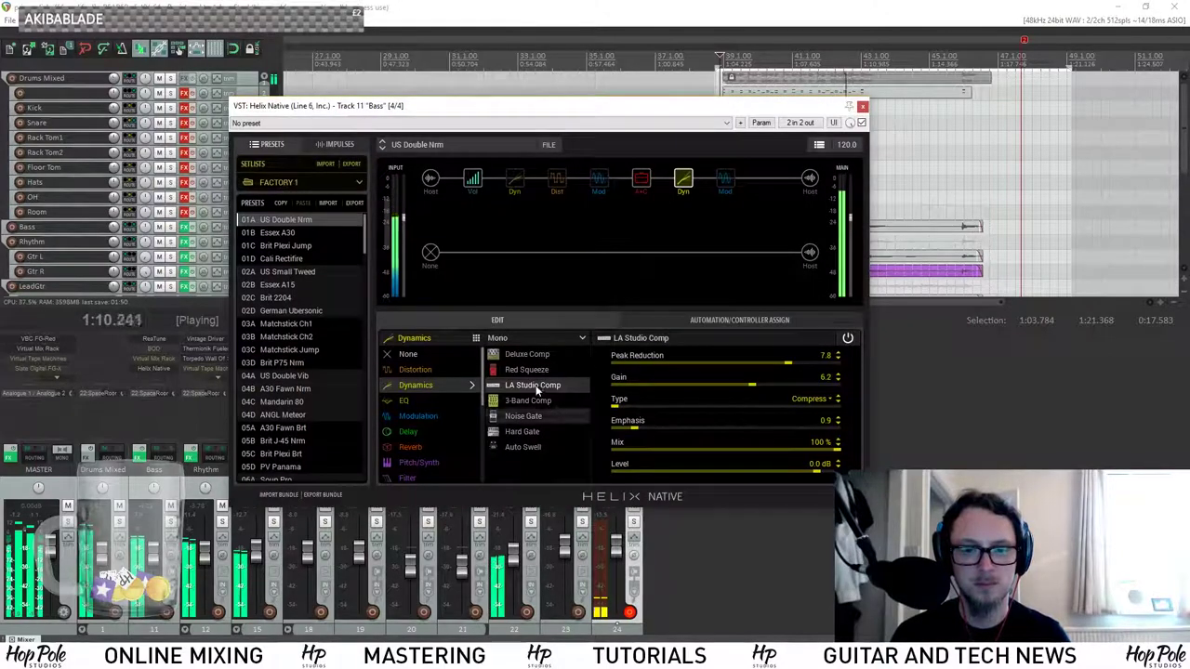
Set SV Beast Brt's Drive to 5.3, Mid to 6.6 and Treble to about 6.5 on the Bass track, and close Helix Native.
click(642, 178)
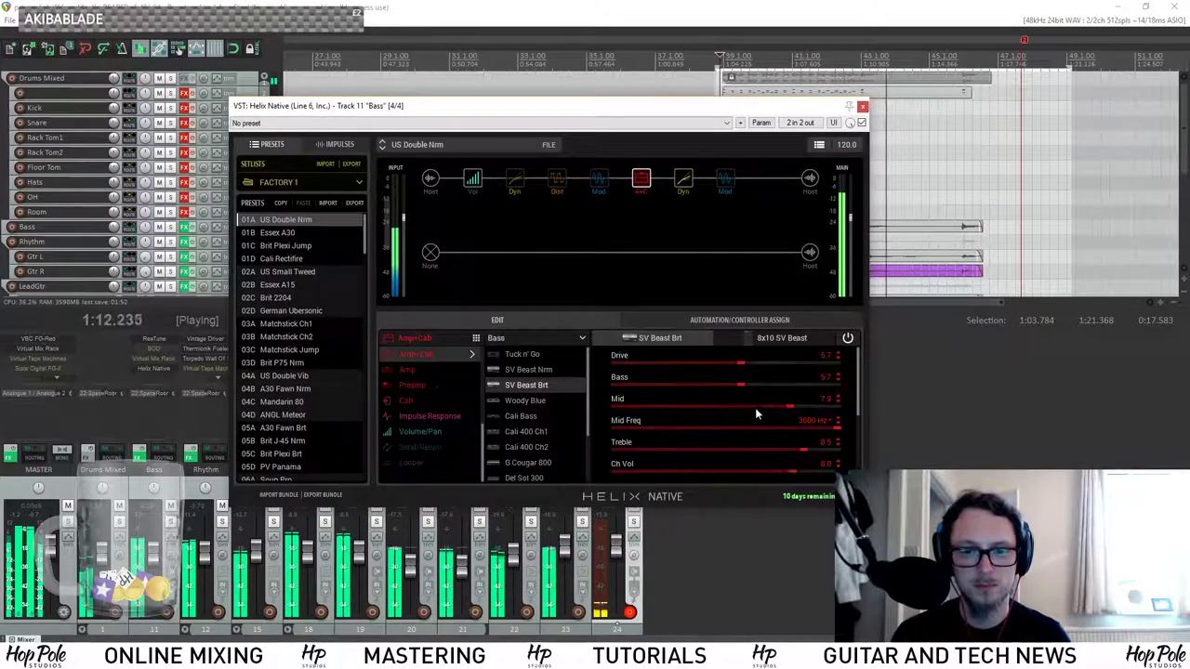
drag(737, 361, 731, 361)
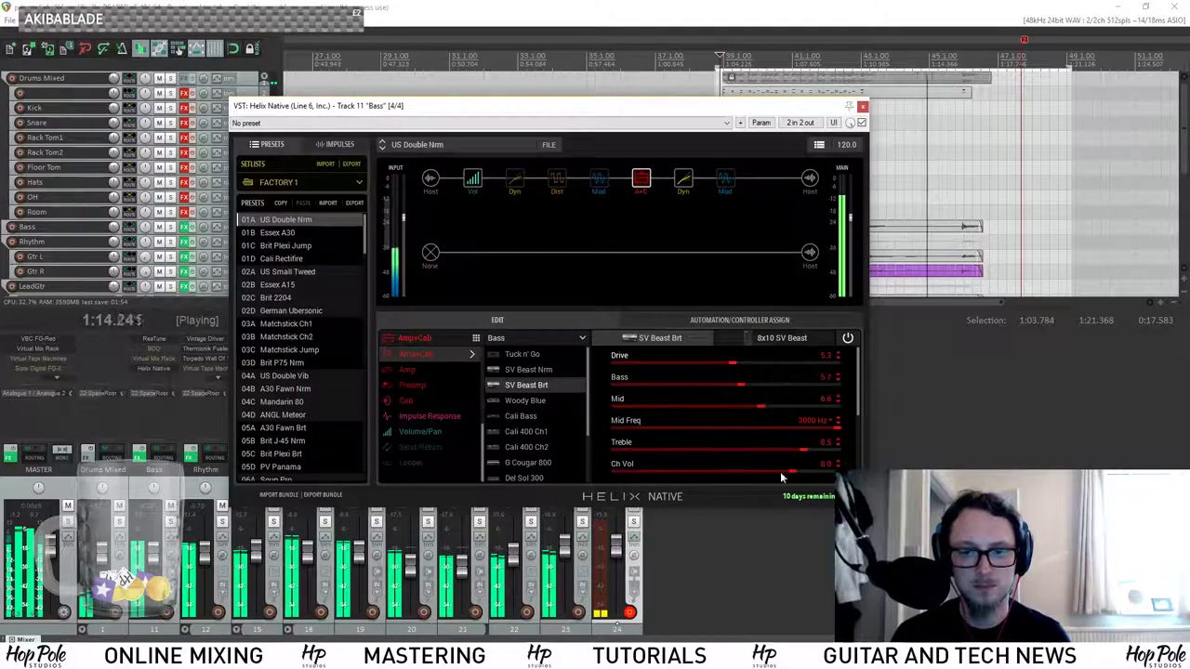
drag(777, 453, 759, 455)
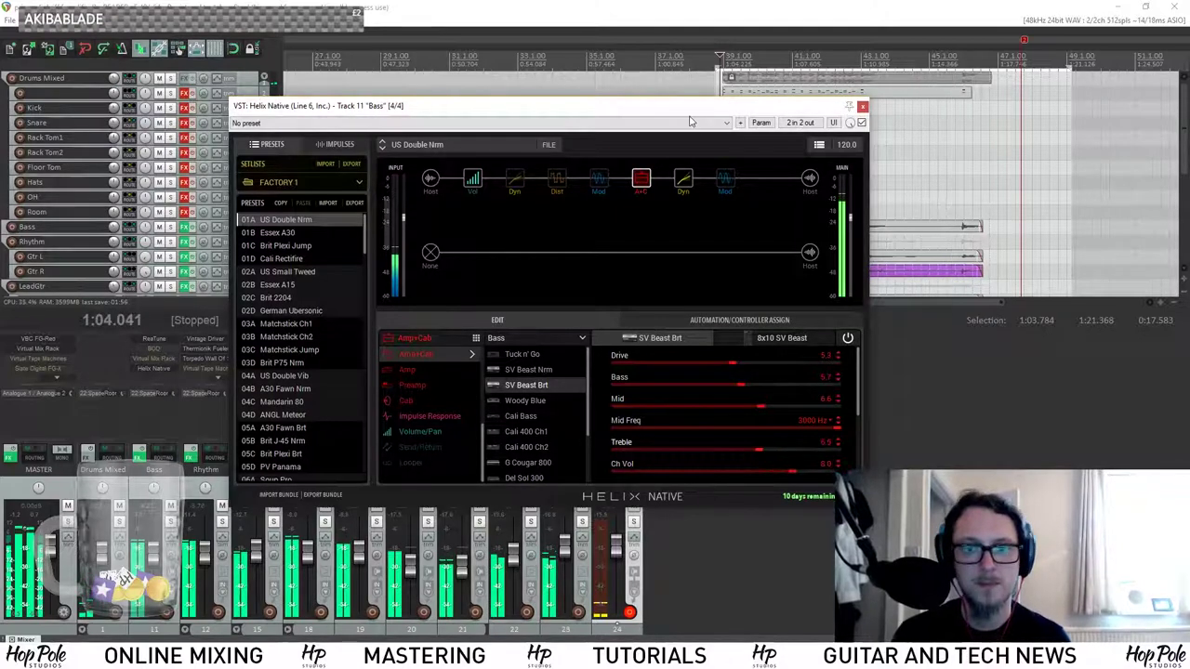
click(862, 109)
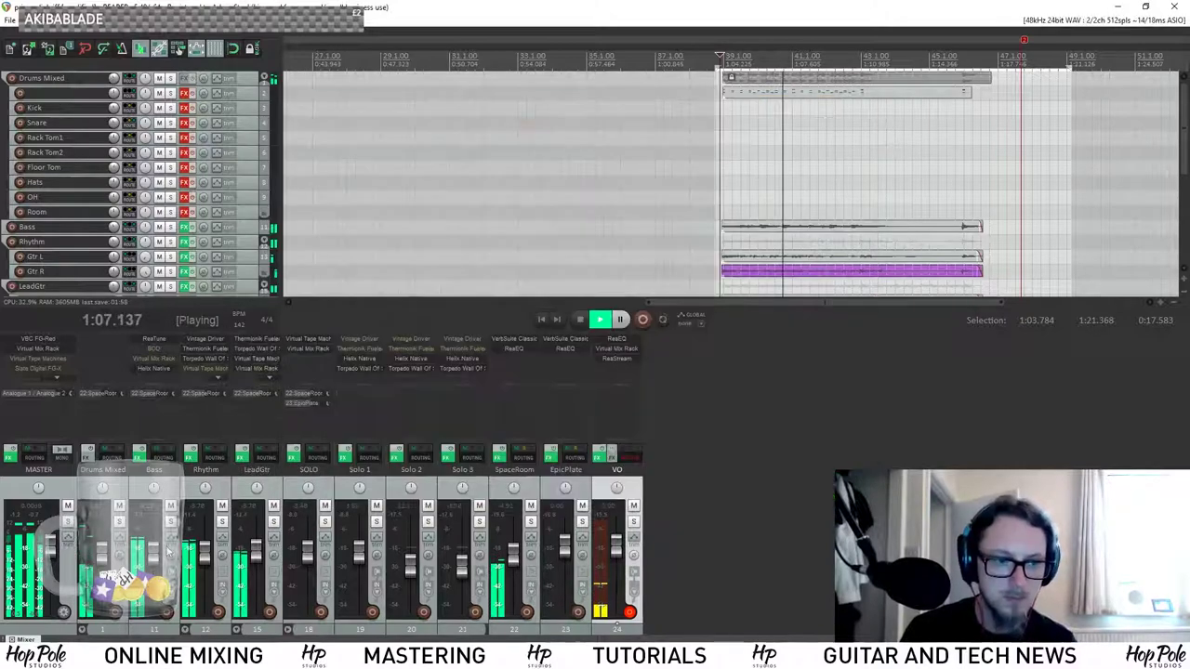
Set the Bass track's volume to about -6.93 dB while the full mix plays, and stop playback.
mouse_move(156, 563)
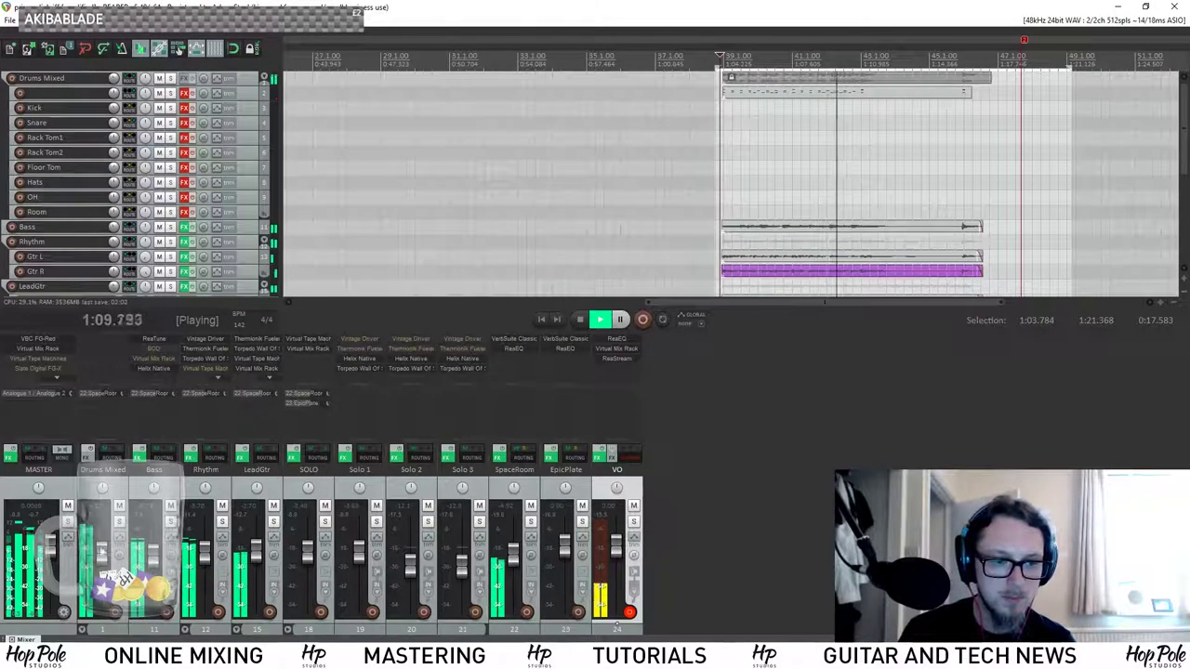
scroll(23, 359, down, 2)
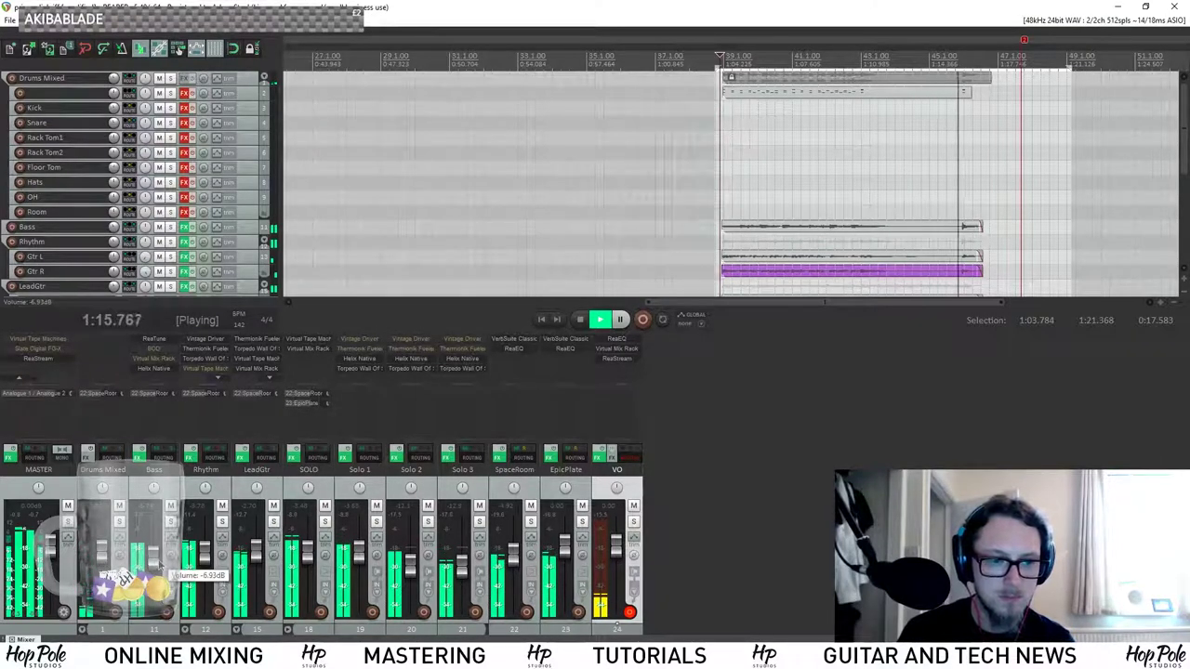
key(space)
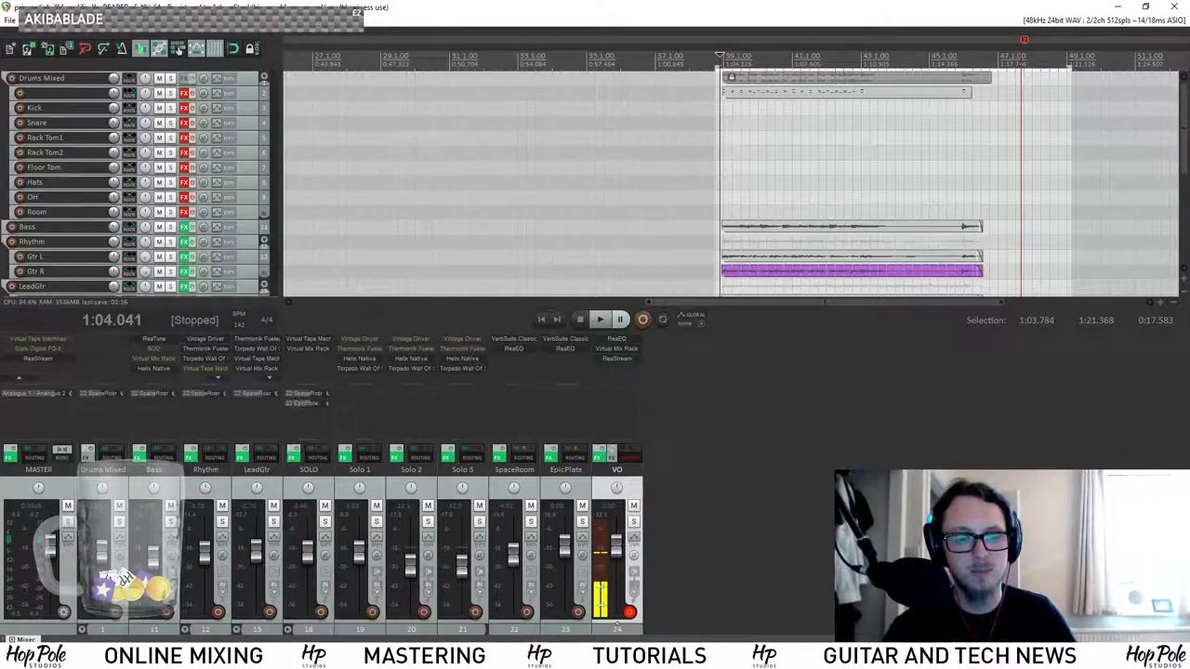
key(alt+Tab)
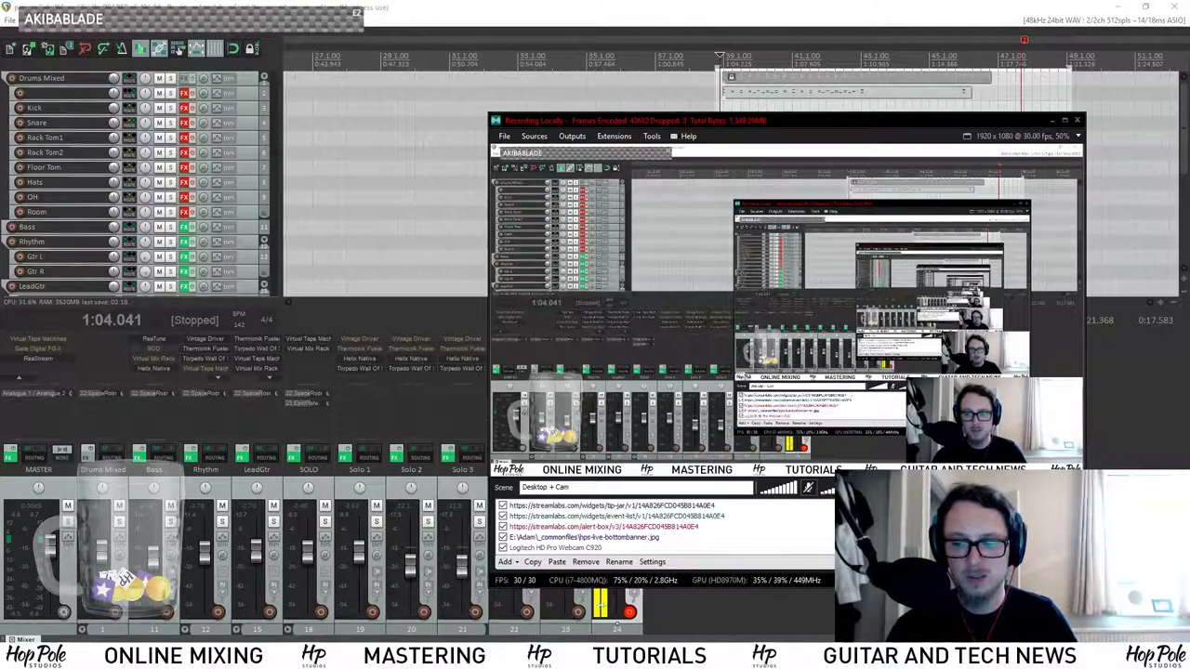